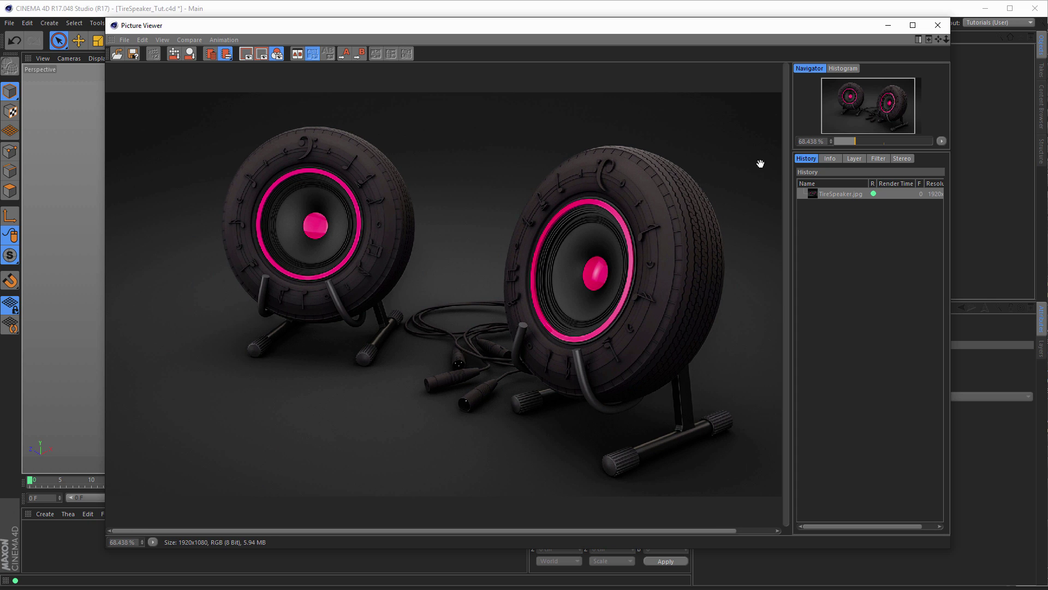
# Step: Load 8697324-tire.jpg as the background picture of the Top view and set its rotation to 90°
pyautogui.click(938, 25)
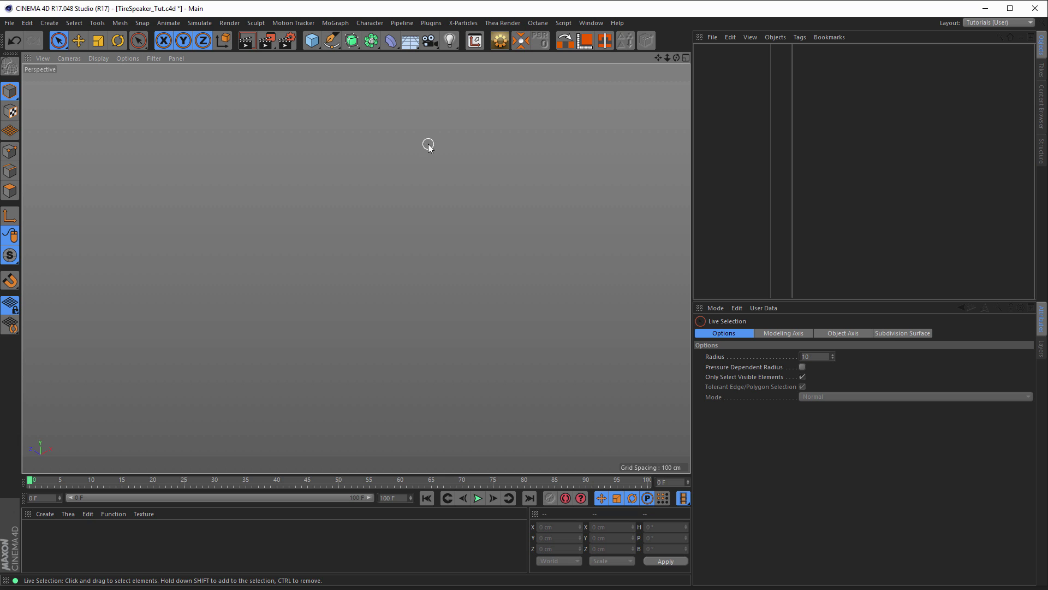
pyautogui.middleClick(407, 154)
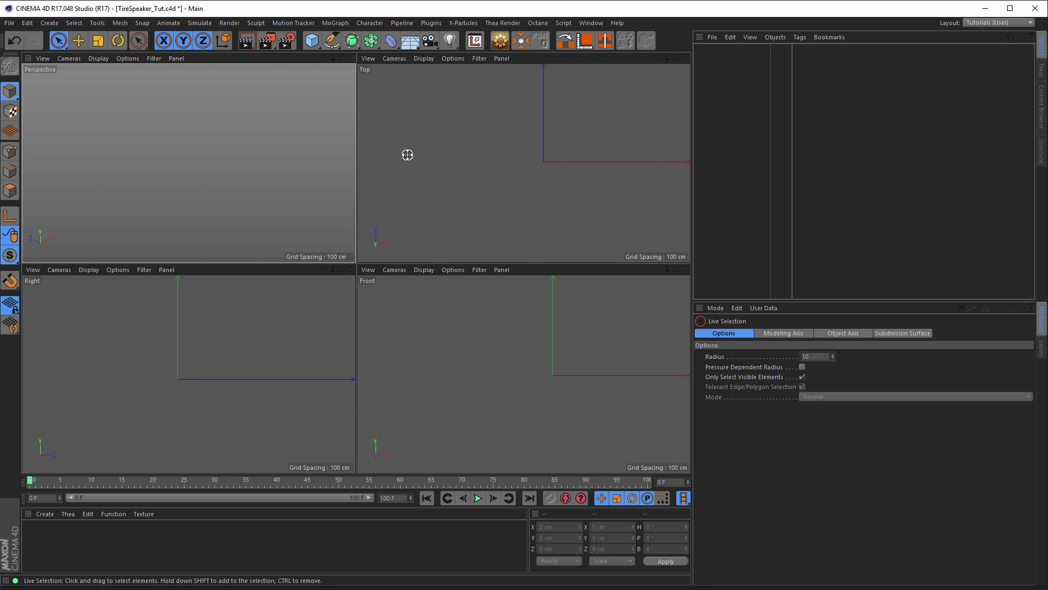
pyautogui.middleClick(436, 147)
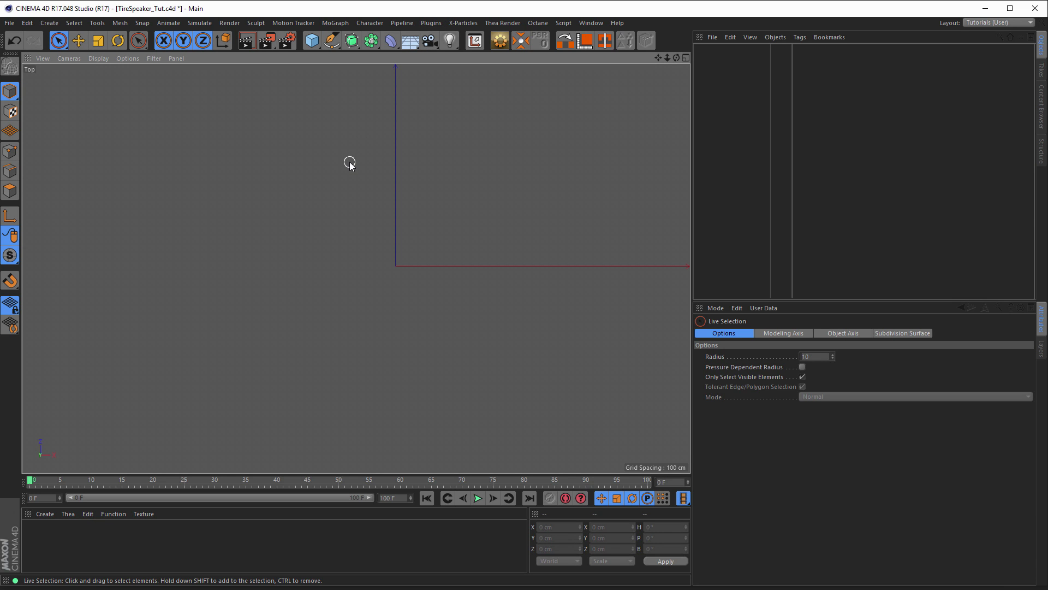
pyautogui.hotkey('shift', 'v')
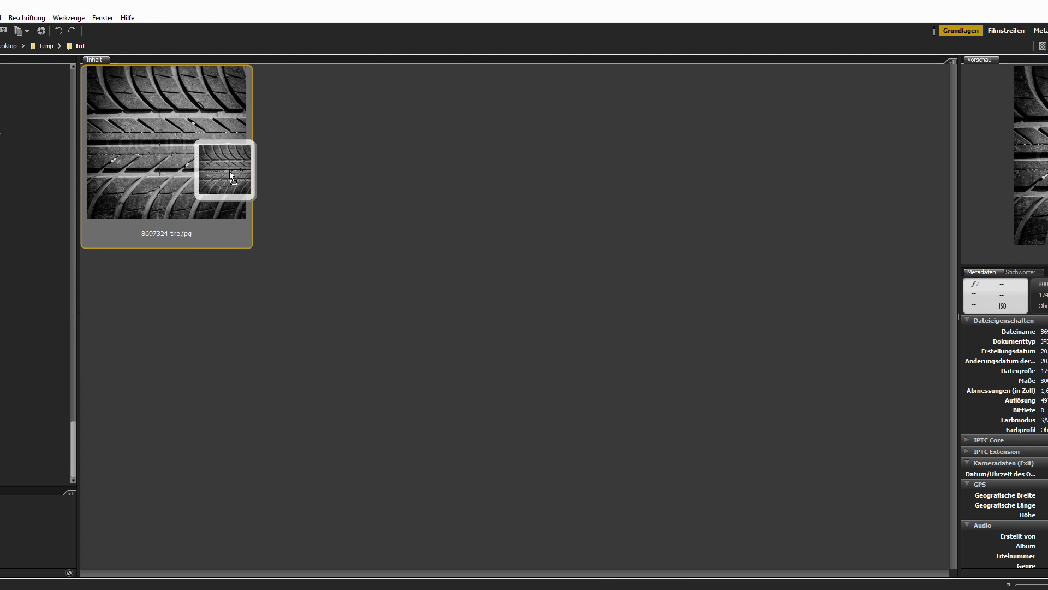
pyautogui.moveTo(230, 174); pyautogui.dragTo(627, 376)
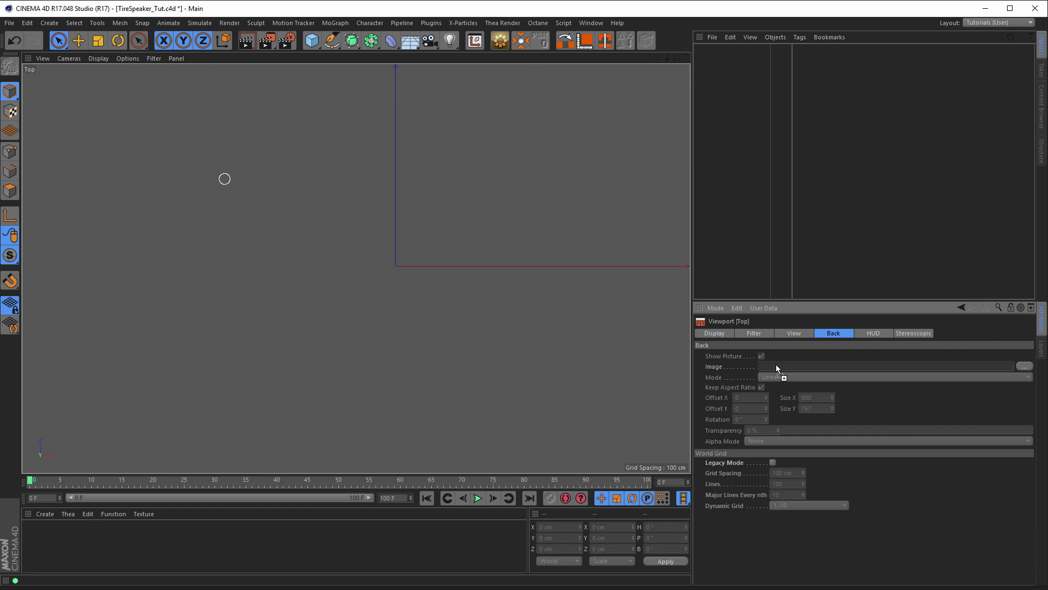
pyautogui.moveTo(776, 366); pyautogui.dragTo(776, 367)
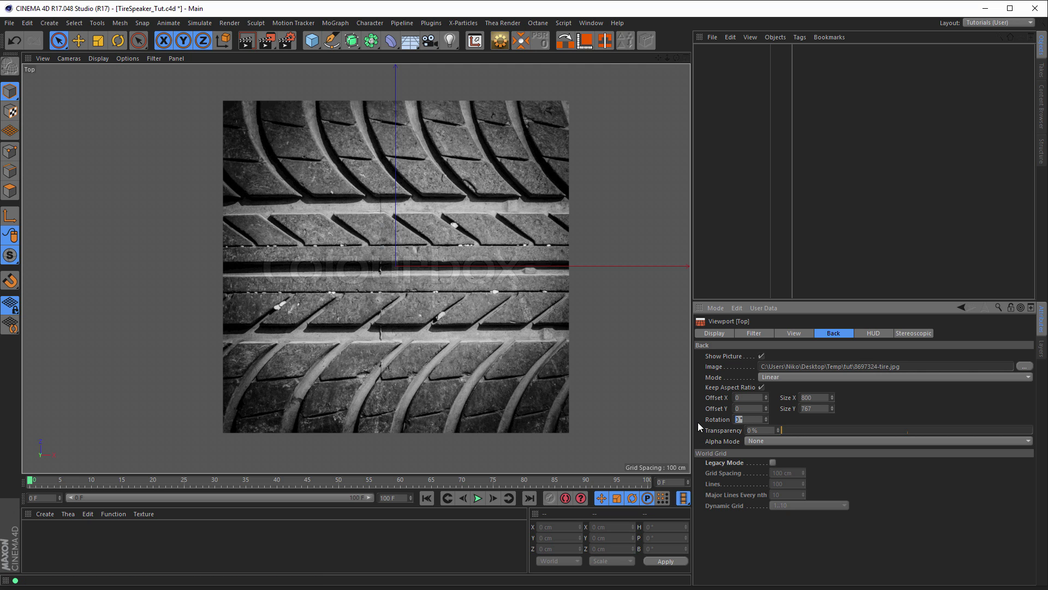
pyautogui.press('Return')
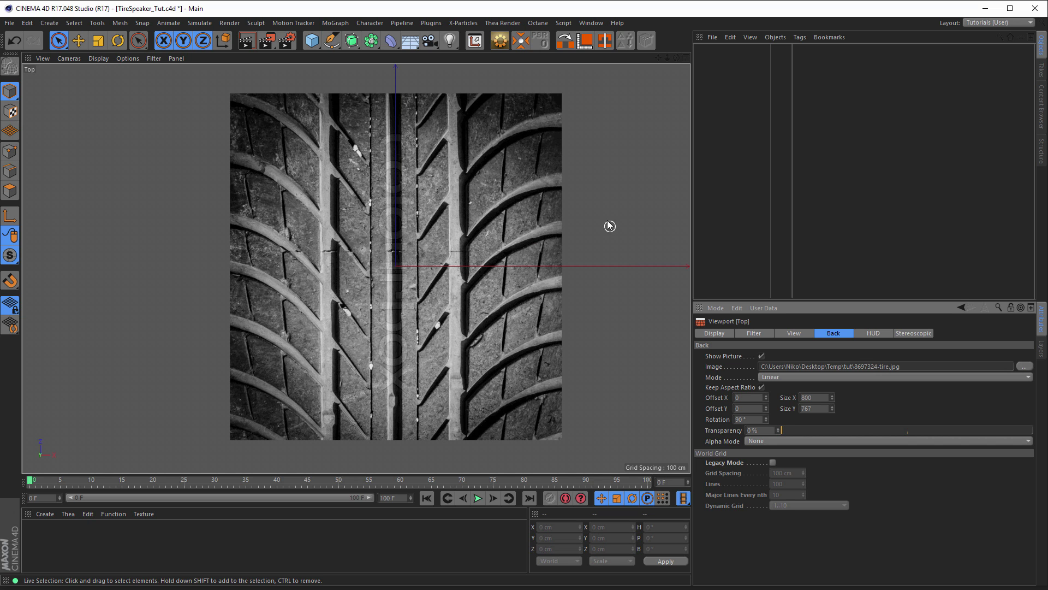
# Step: Add a Plane primitive over the tire reference and display the Top view with Gouraud Shading
pyautogui.scroll(1, 541, 188)
pyautogui.scroll(1, 541, 188)
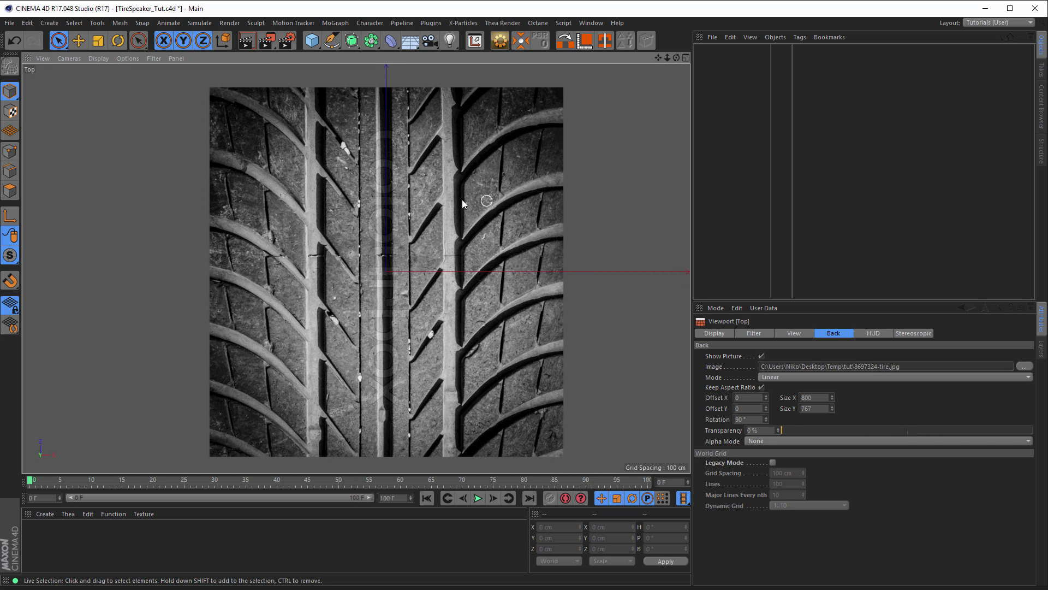
pyautogui.click(321, 48)
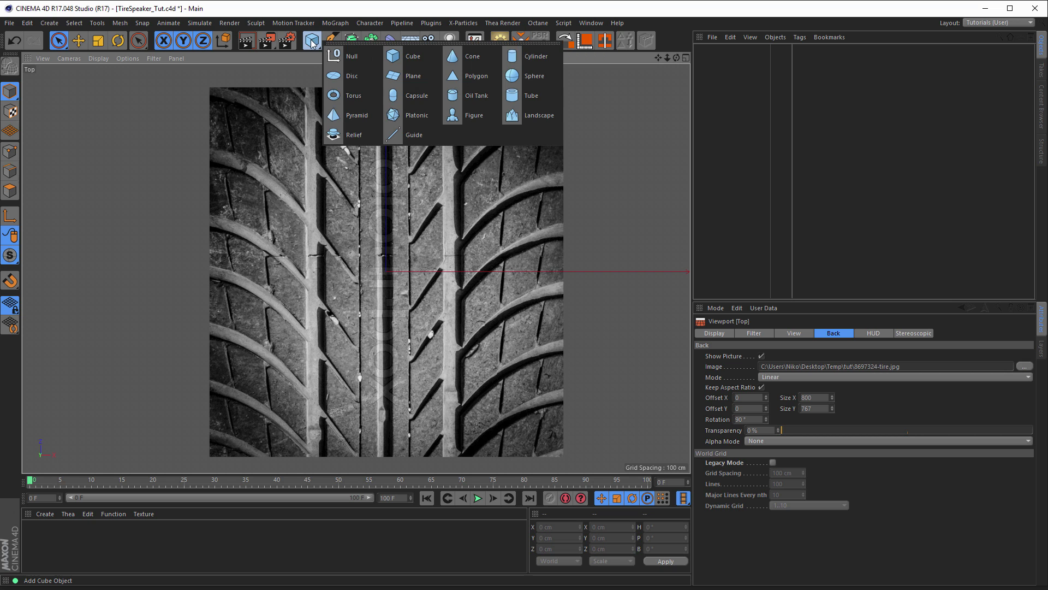
pyautogui.click(410, 77)
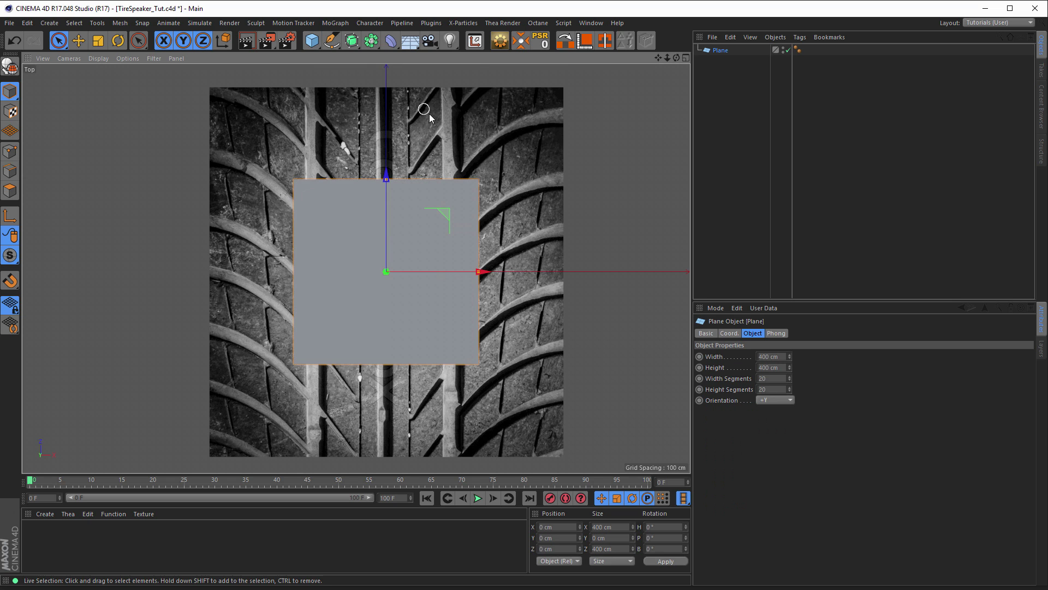
pyautogui.click(94, 58)
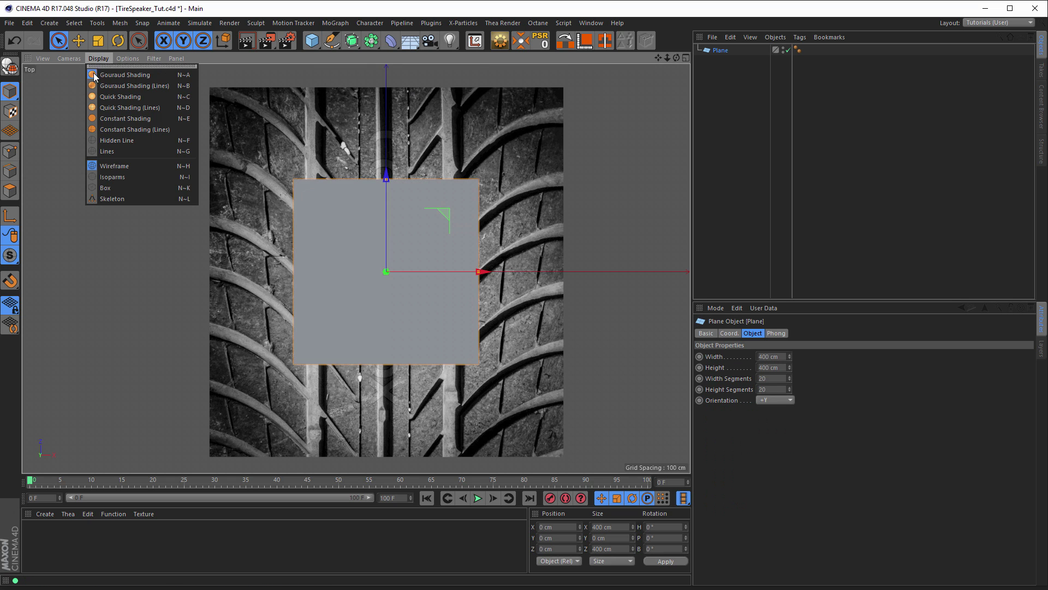
pyautogui.click(125, 75)
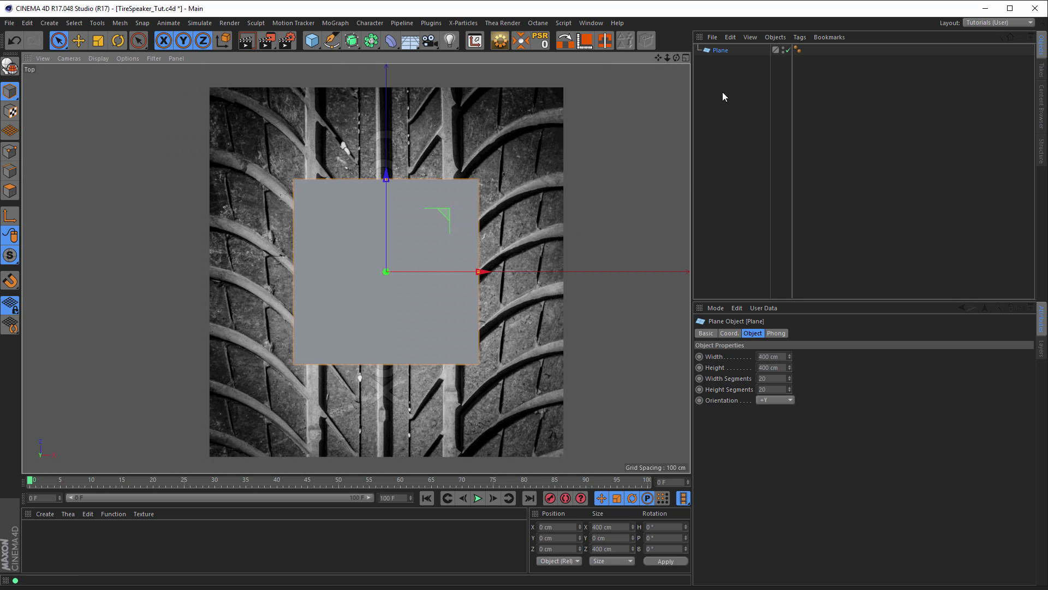
# Step: Give the plane 1 width and 1 height segment, enable X-Ray, and set its width to 800 cm
pyautogui.click(776, 378)
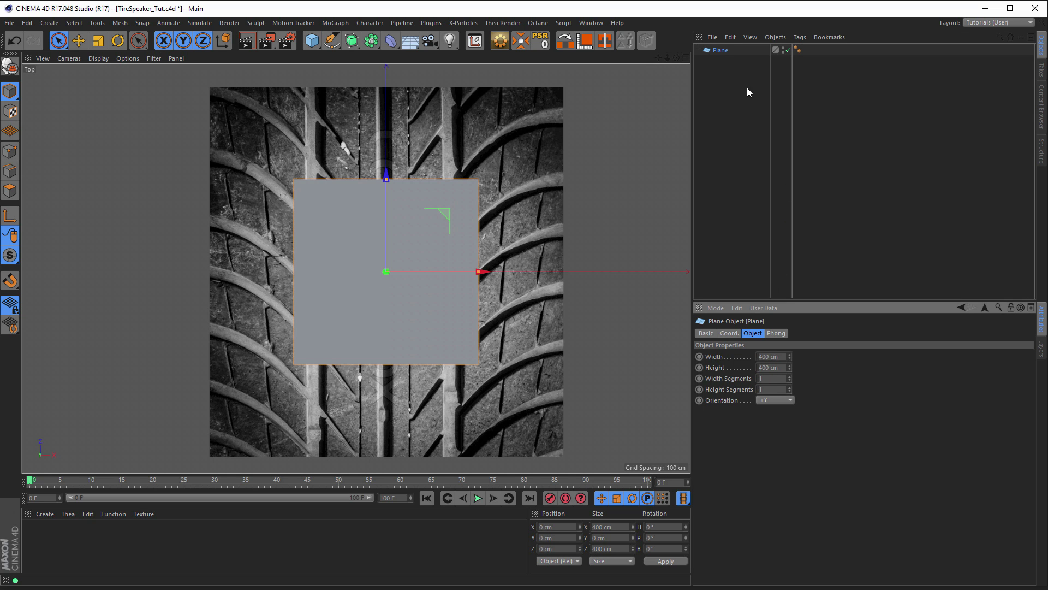
pyautogui.click(705, 334)
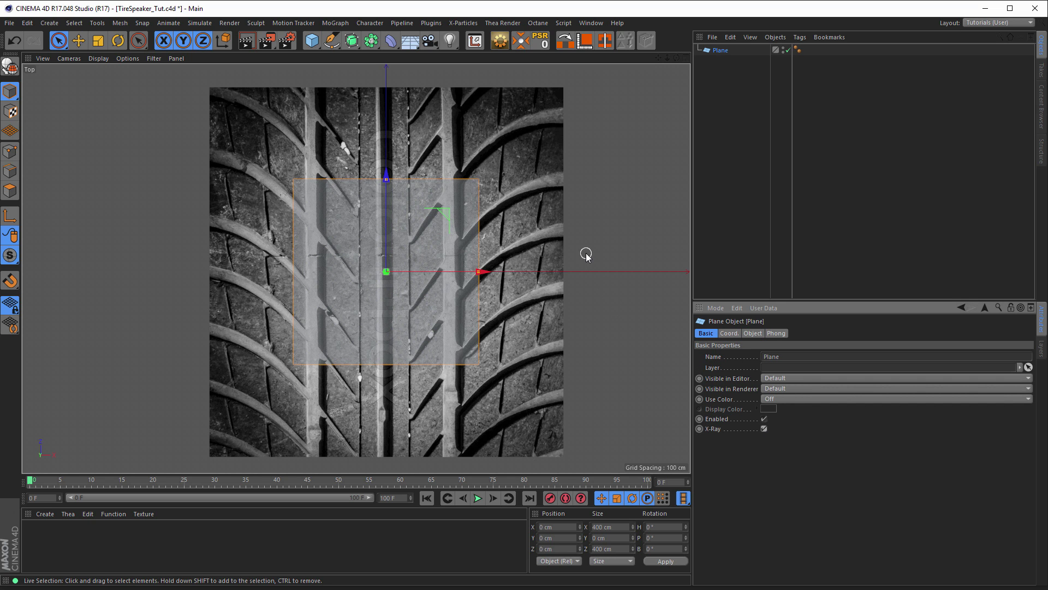
pyautogui.moveTo(479, 273); pyautogui.dragTo(573, 282)
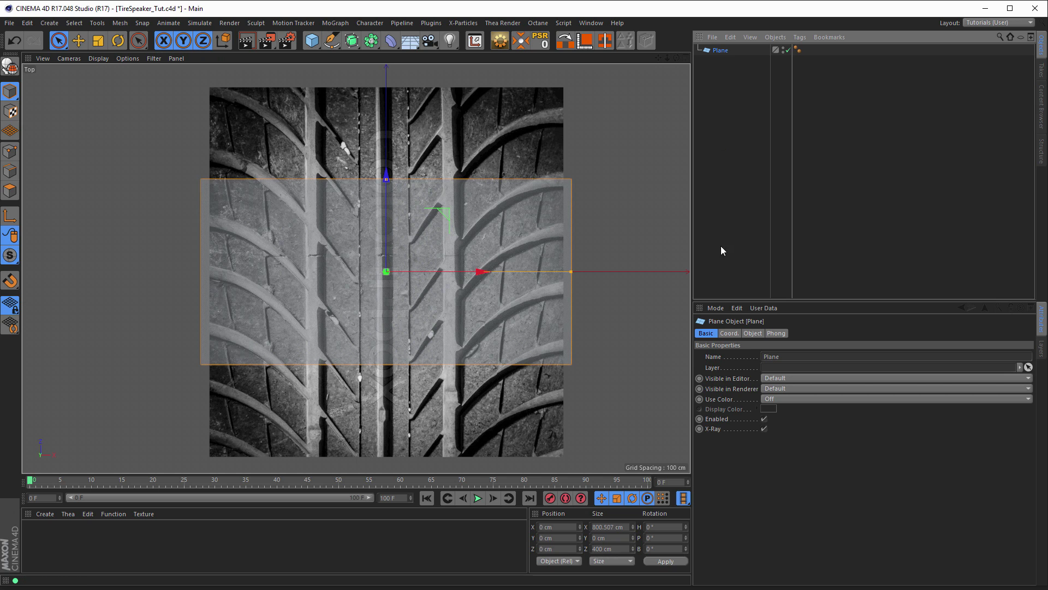
pyautogui.click(753, 333)
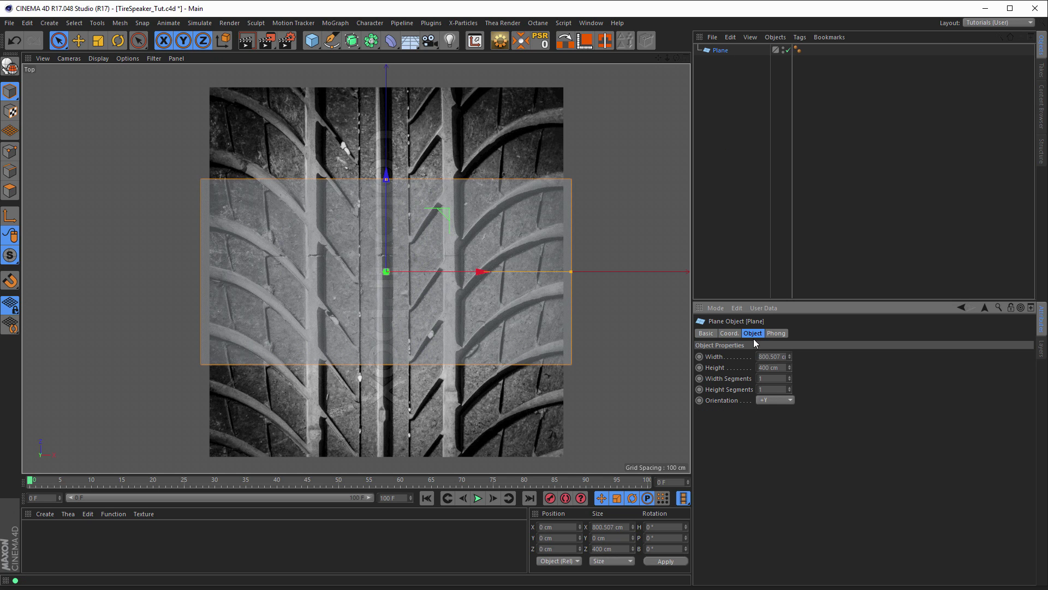
pyautogui.click(778, 357)
pyautogui.write('800')
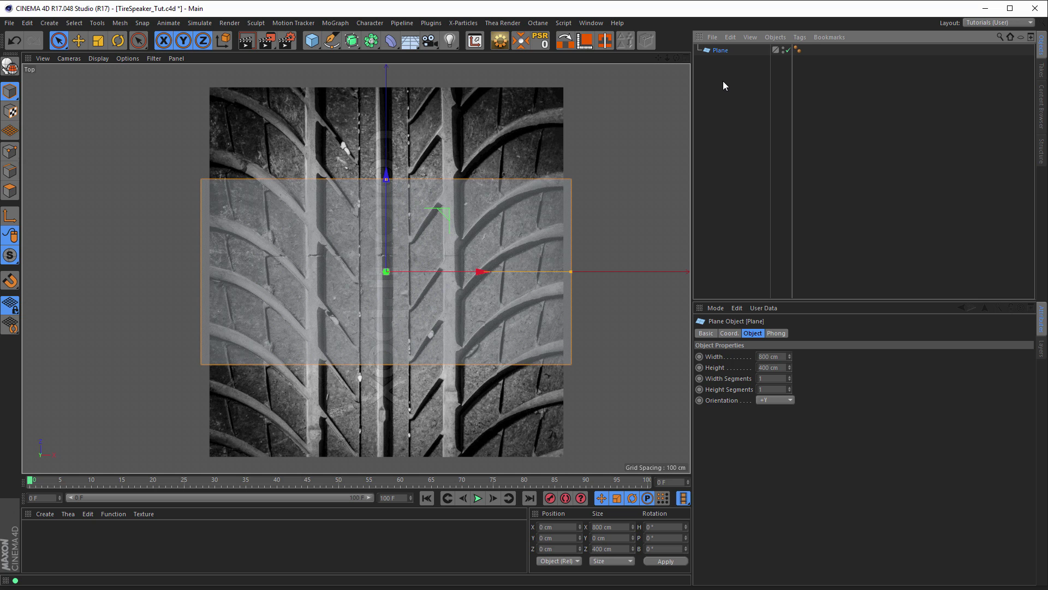
# Step: Make the plane editable and move the two points of its right edge to X 0 cm
pyautogui.press('c')
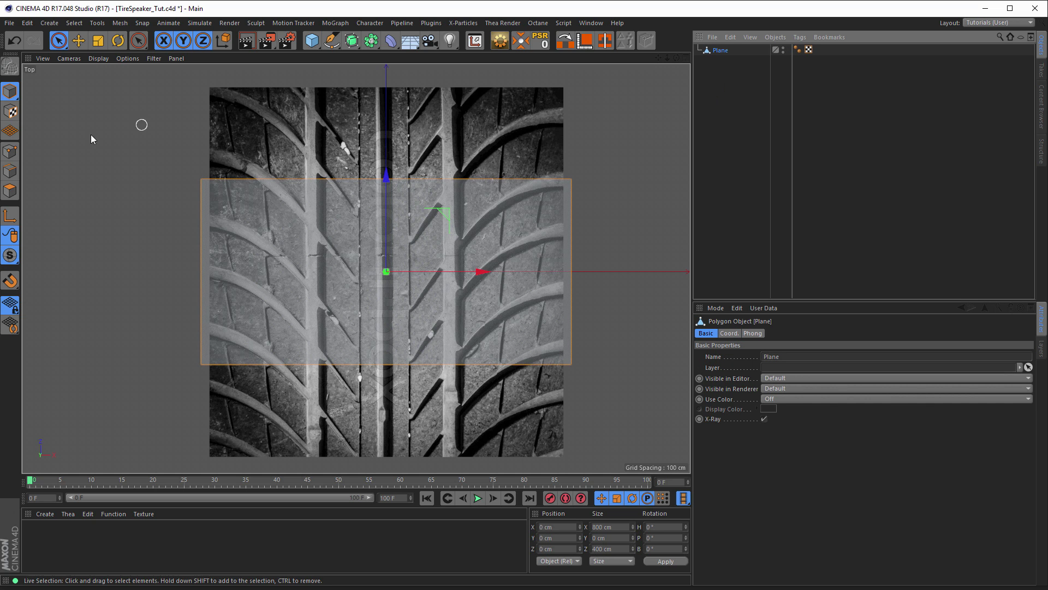
pyautogui.click(10, 151)
pyautogui.moveTo(59, 40); pyautogui.dragTo(85, 77)
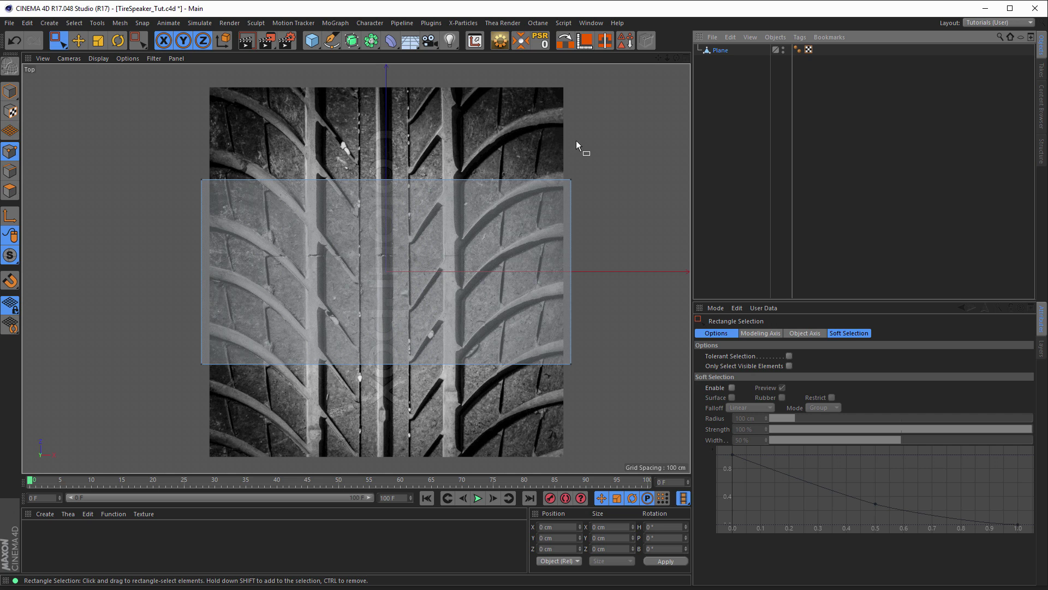
pyautogui.moveTo(549, 143); pyautogui.dragTo(609, 384)
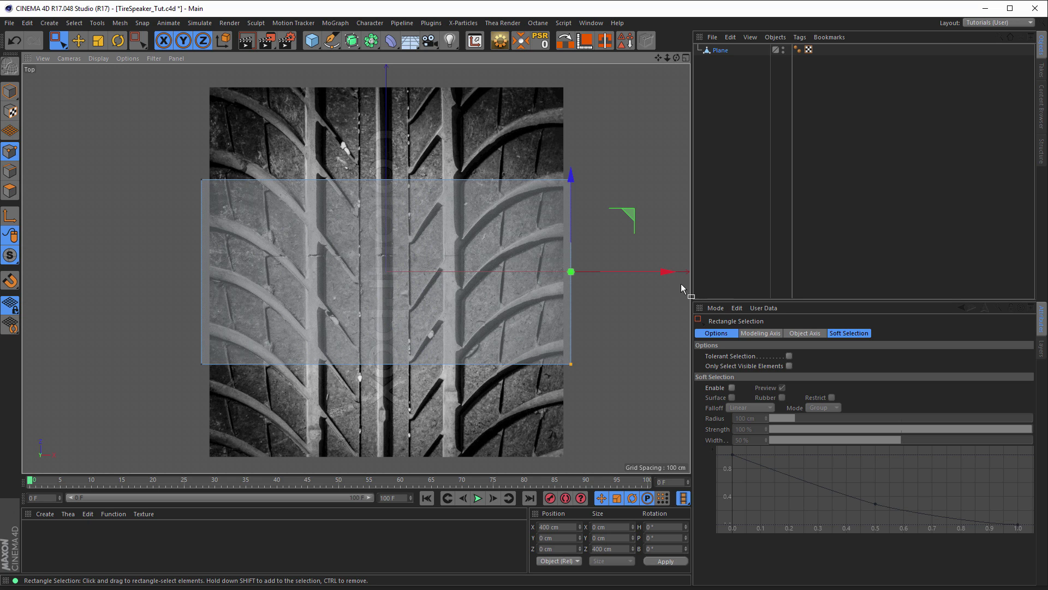
pyautogui.moveTo(673, 275); pyautogui.dragTo(488, 277)
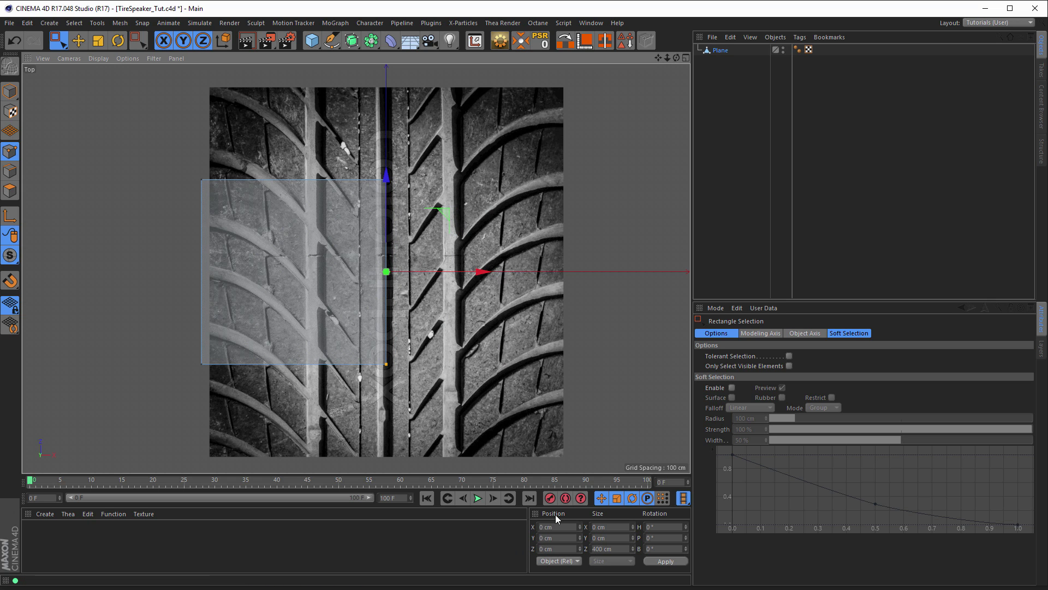
pyautogui.moveTo(567, 528); pyautogui.dragTo(531, 526)
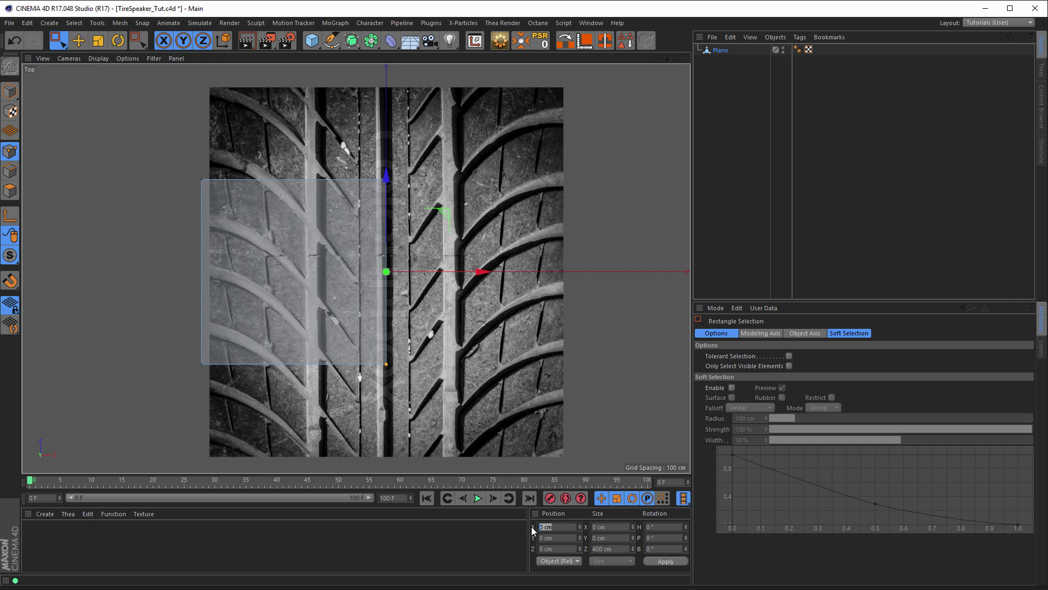
pyautogui.moveTo(483, 273); pyautogui.dragTo(580, 297)
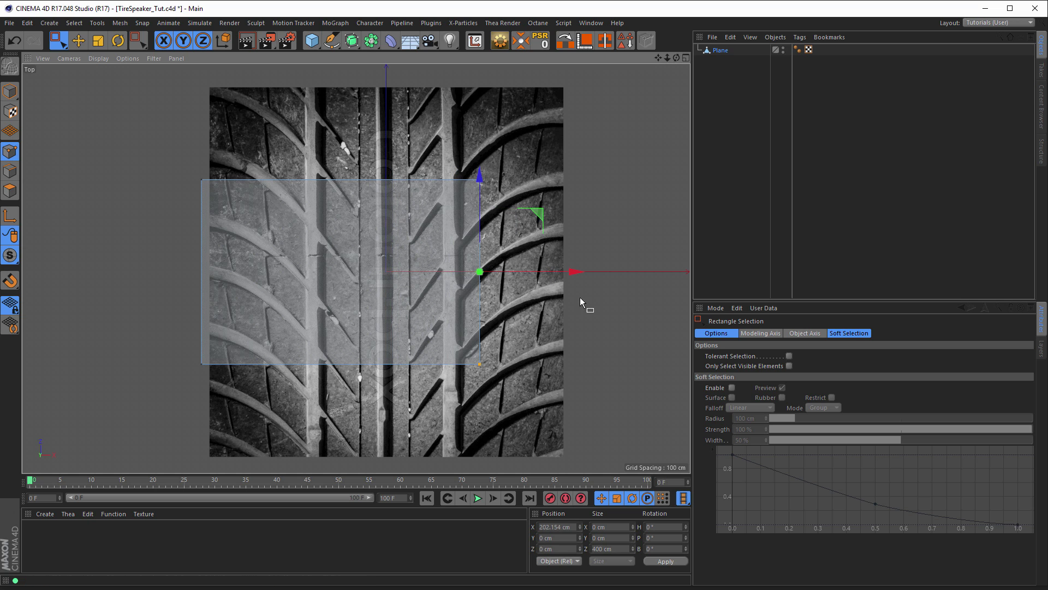
pyautogui.click(577, 528)
pyautogui.write('0')
pyautogui.press('Return')
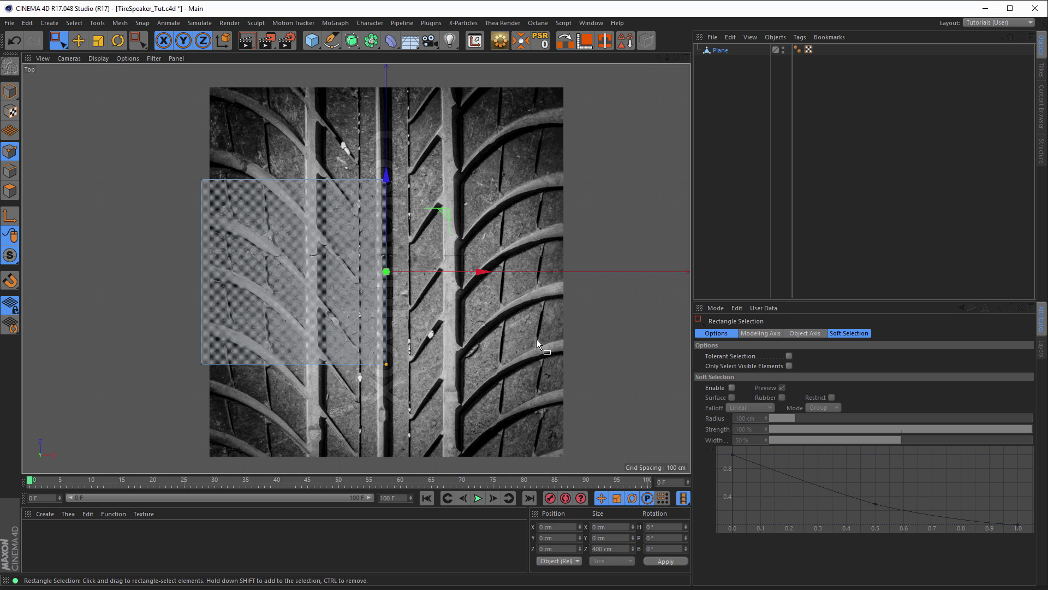
# Step: Move the plane's two upper points up along Z to about 252.5 cm, at the start of a tread groove
pyautogui.moveTo(170, 143); pyautogui.dragTo(430, 222)
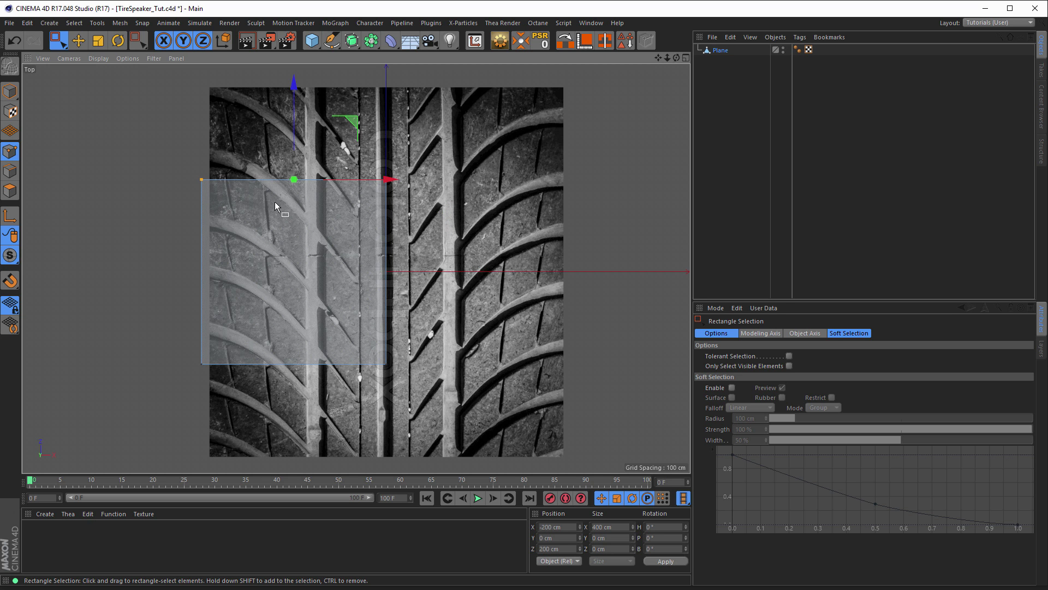
pyautogui.scroll(5, 274, 201)
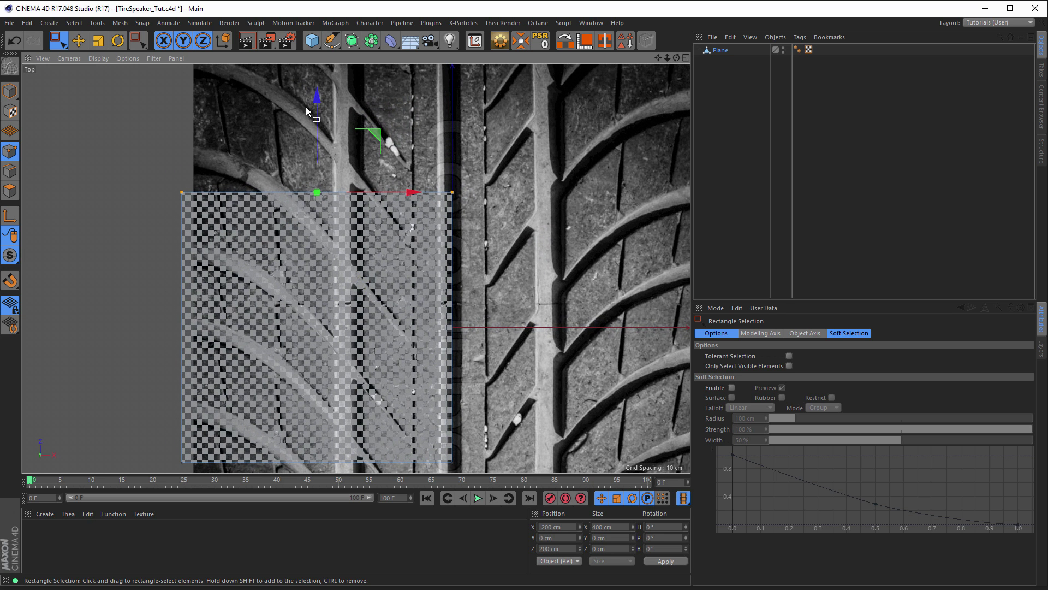
pyautogui.moveTo(316, 96); pyautogui.dragTo(316, 60)
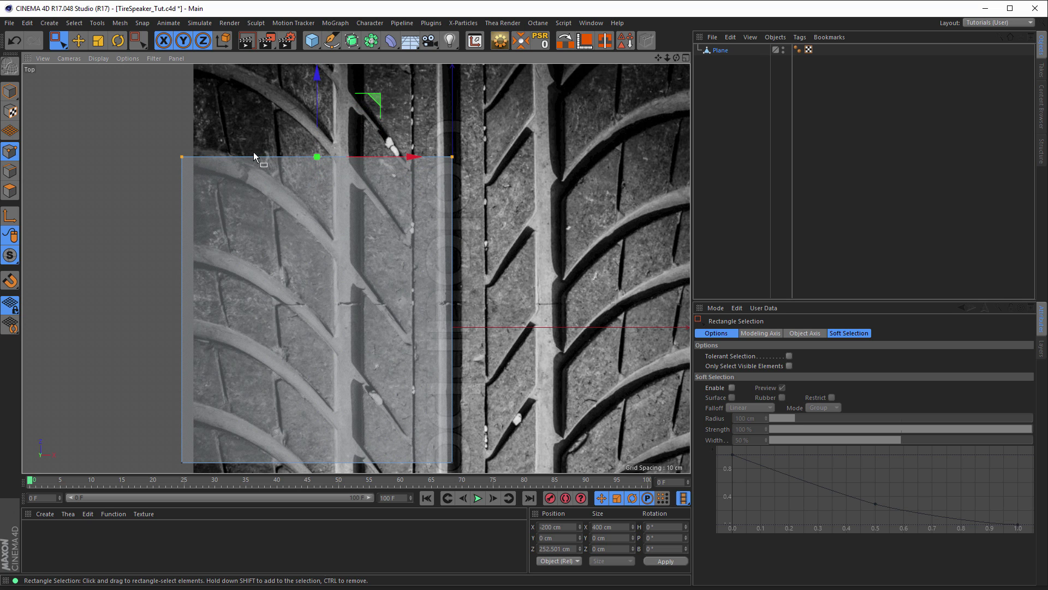
# Step: Move the plane's two lower points up along Z to about -0.5 cm, then clear the point selection
pyautogui.keyDown('alt'); pyautogui.moveTo(324, 263); pyautogui.dragTo(323, 233, button='middle'); pyautogui.keyUp('alt')
pyautogui.moveTo(134, 415); pyautogui.dragTo(497, 461)
pyautogui.moveTo(318, 336); pyautogui.dragTo(341, 202)
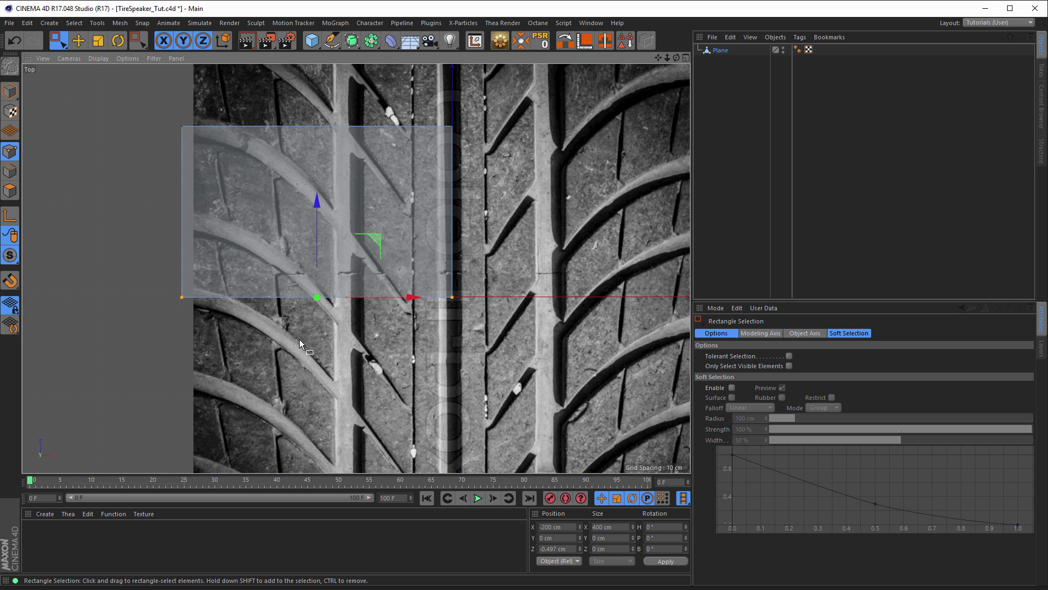
pyautogui.click(59, 40)
pyautogui.click(82, 56)
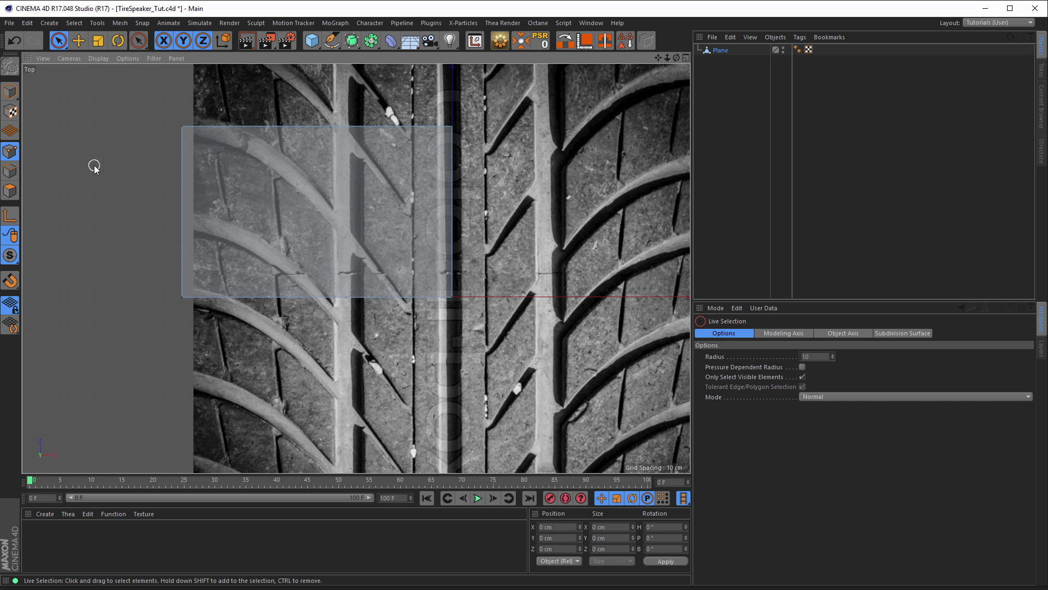
# Step: Loop cut the plane crosswise with the Knife at the photo's outer edge and along both sides of the two thin vertical grooves
pyautogui.press('k')
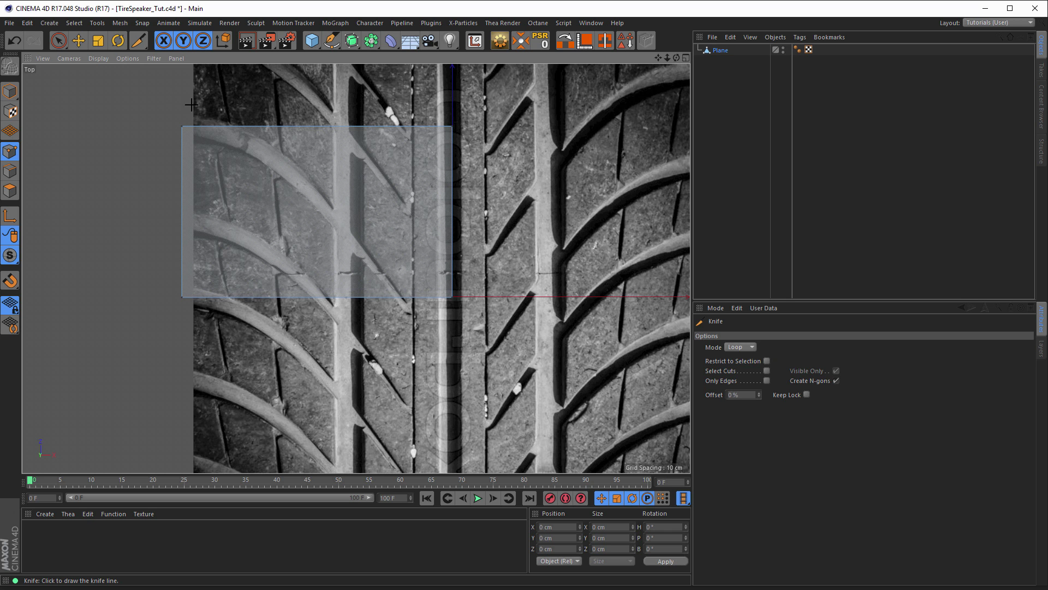
pyautogui.scroll(4, 192, 104)
pyautogui.keyDown('alt'); pyautogui.moveTo(211, 107); pyautogui.dragTo(206, 109, button='middle'); pyautogui.keyUp('alt')
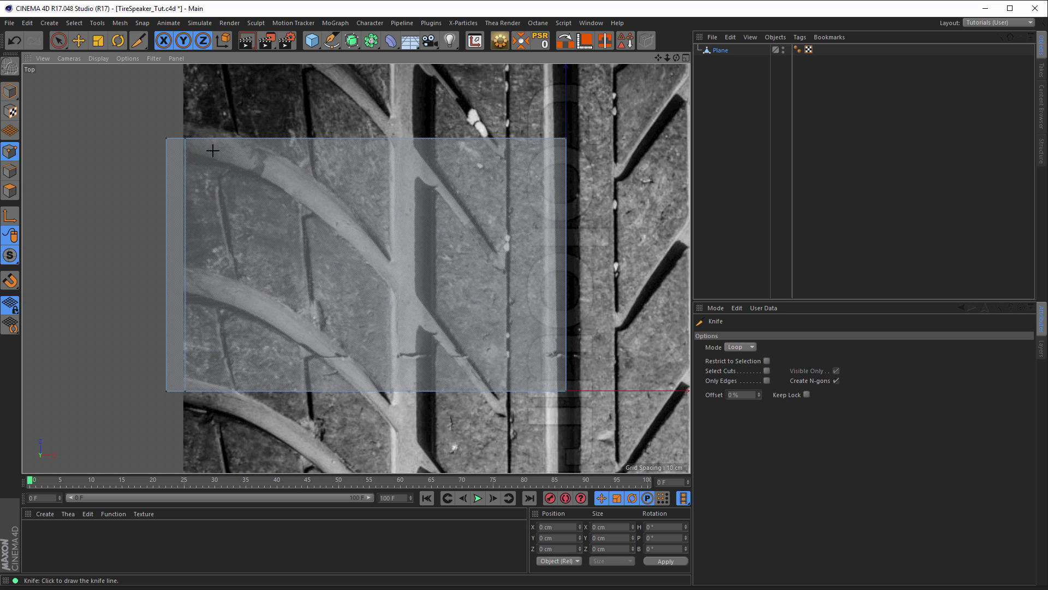
pyautogui.click(221, 133)
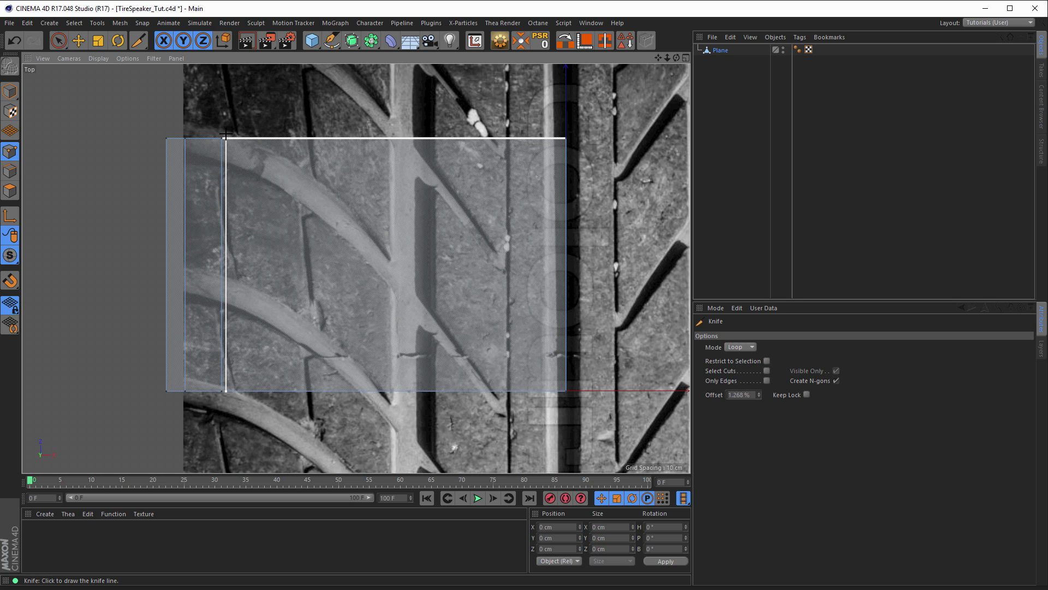
pyautogui.click(226, 134)
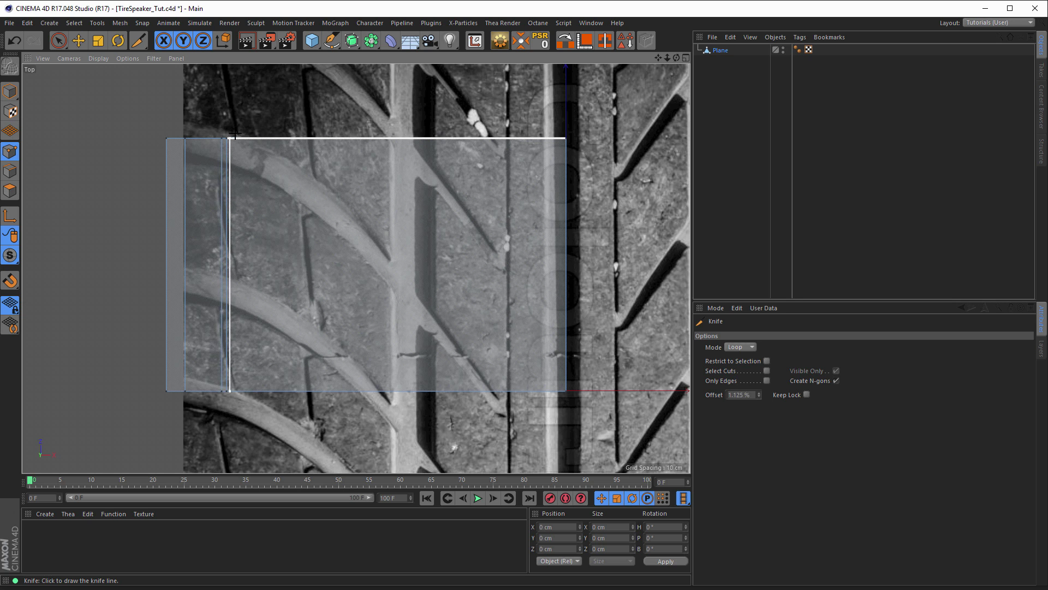
pyautogui.click(304, 136)
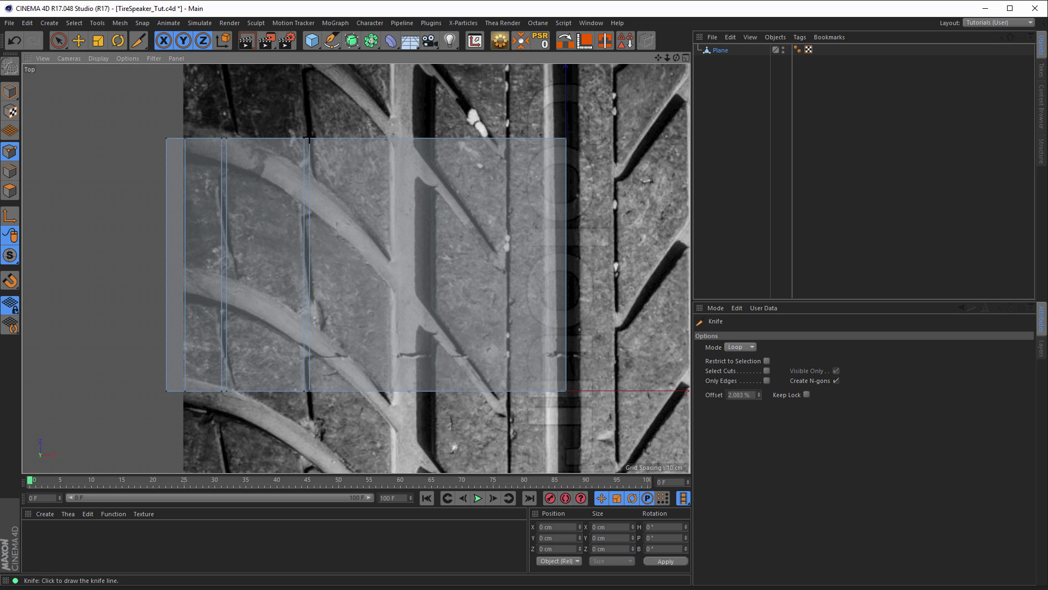
# Step: Loop cut along both edges of the wide vertical groove, both sides of the thin groove near the centre, and the centre groove's edge
pyautogui.click(392, 138)
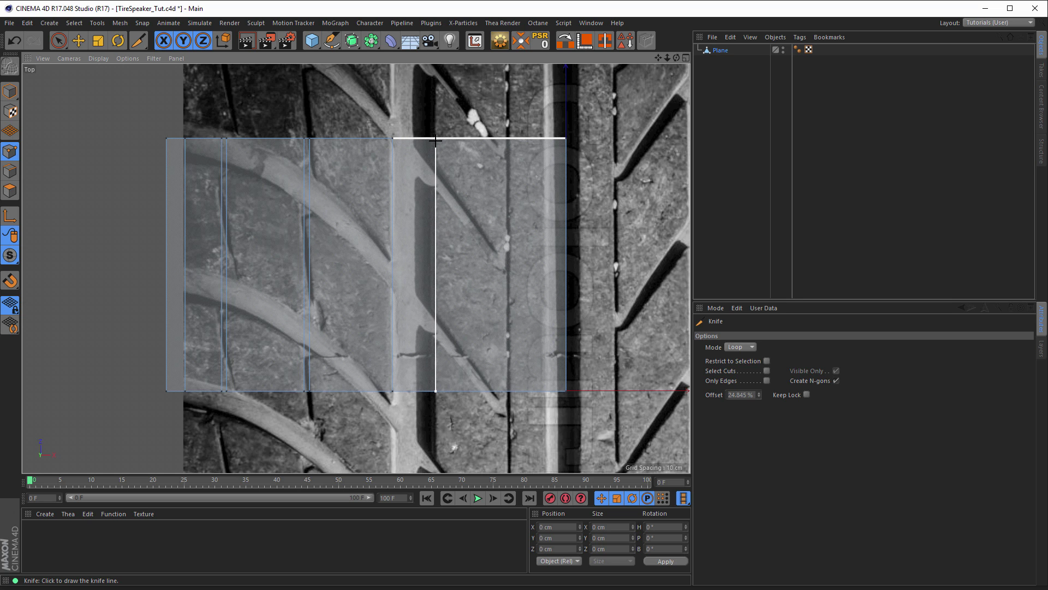
pyautogui.click(435, 139)
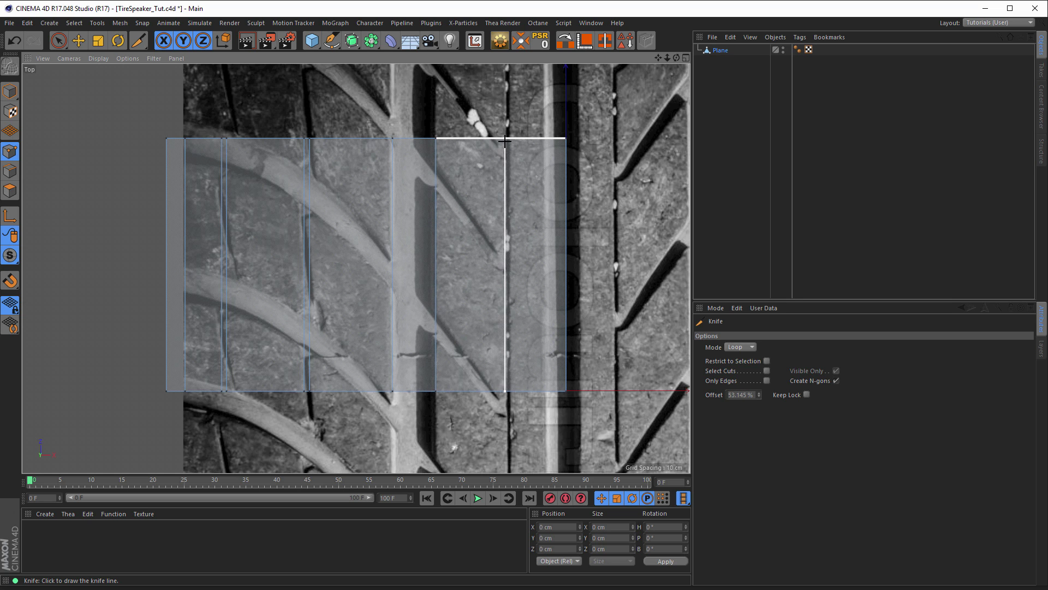
pyautogui.click(505, 140)
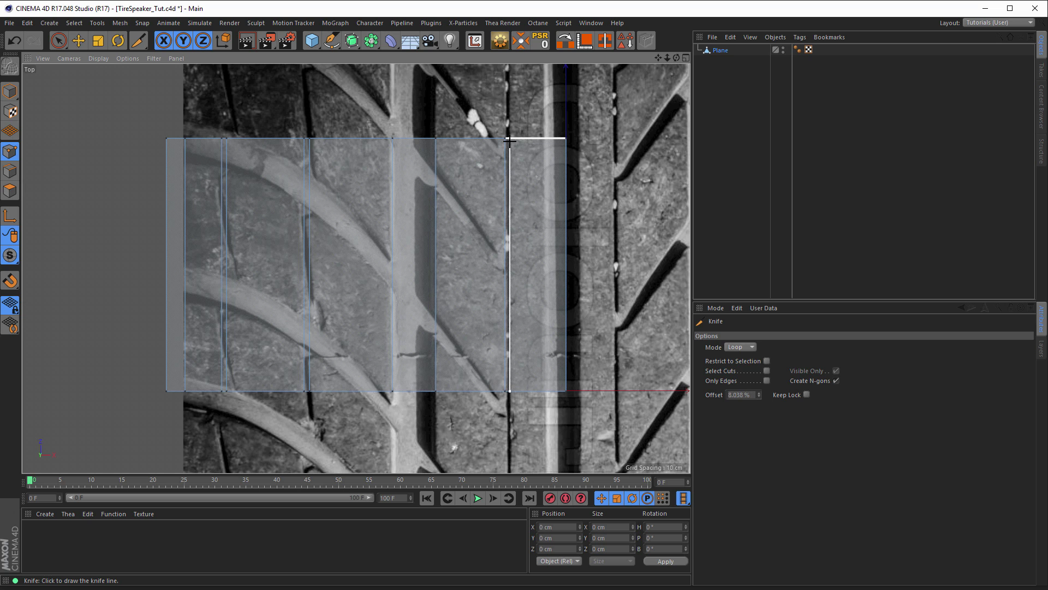
pyautogui.click(510, 140)
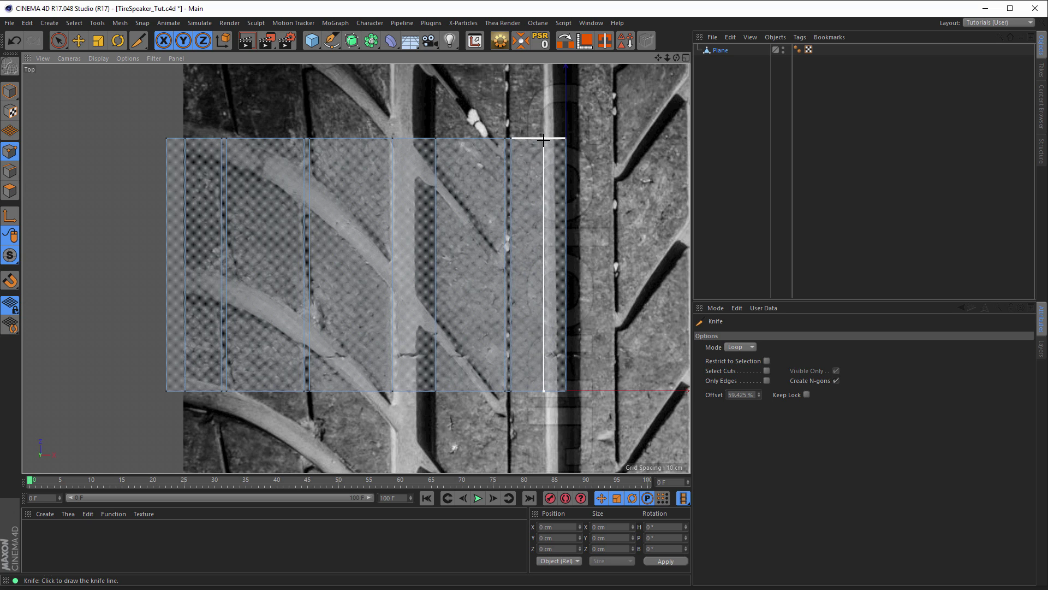
pyautogui.click(544, 140)
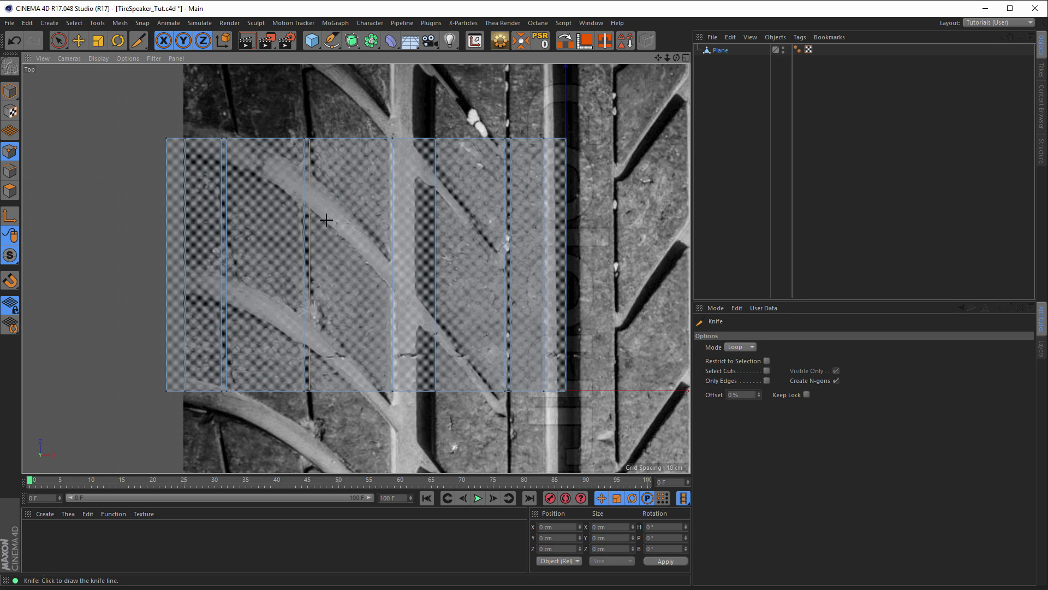
# Step: Rectangle-select the outermost thin groove's points, move them down along Z to about 117.3 cm, and lower the groove's right-side points slightly more
pyautogui.moveTo(59, 36); pyautogui.dragTo(109, 77)
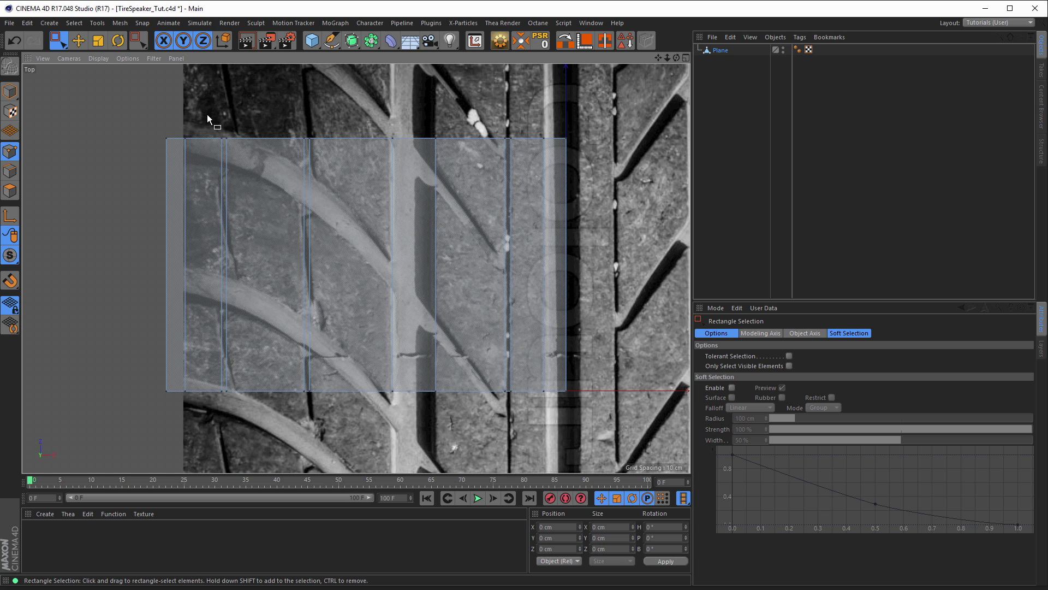
pyautogui.moveTo(208, 113); pyautogui.dragTo(277, 415)
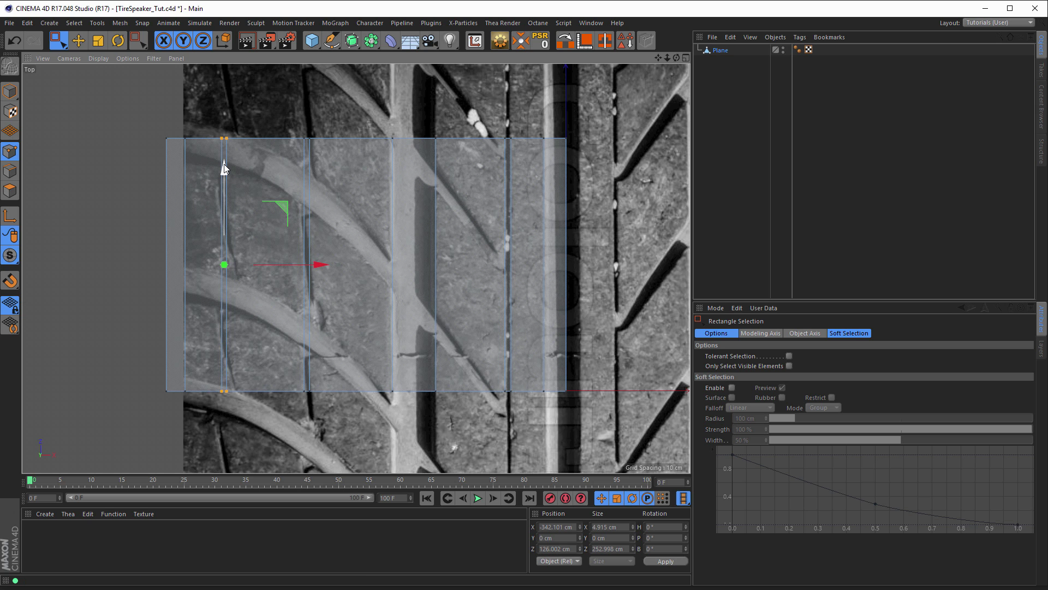
pyautogui.moveTo(224, 168); pyautogui.dragTo(225, 174)
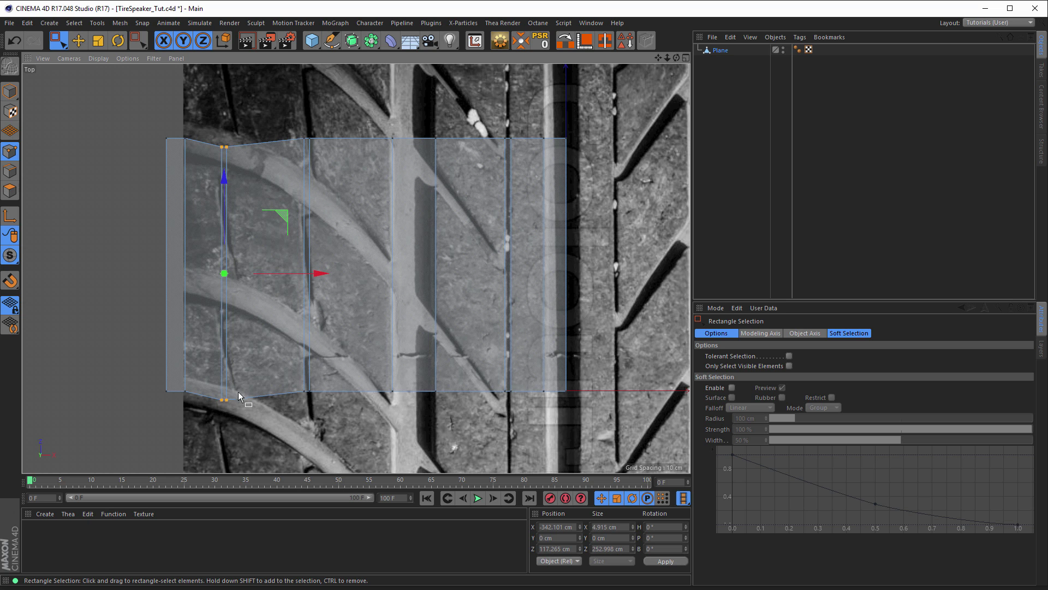
pyautogui.moveTo(266, 116); pyautogui.dragTo(227, 418)
pyautogui.moveTo(228, 179); pyautogui.dragTo(230, 182)
# Step: Move the second thin groove's points down along Z to about 76.3 cm and lower its right-side points slightly more
pyautogui.moveTo(284, 136); pyautogui.dragTo(351, 409)
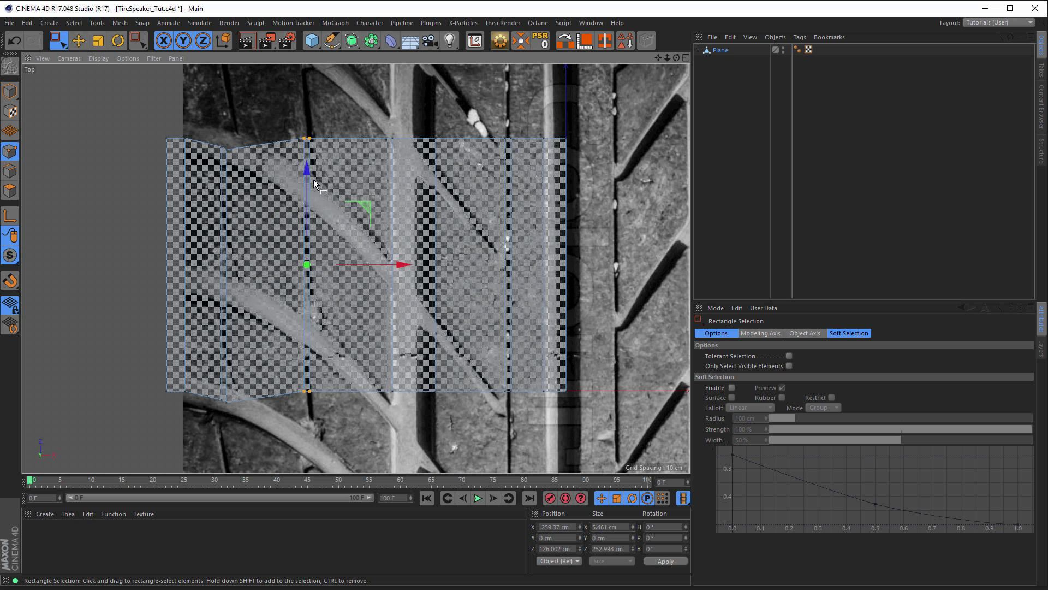
pyautogui.moveTo(307, 166); pyautogui.dragTo(307, 219)
pyautogui.keyDown('alt'); pyautogui.moveTo(349, 329); pyautogui.dragTo(346, 280, button='middle'); pyautogui.keyUp('alt')
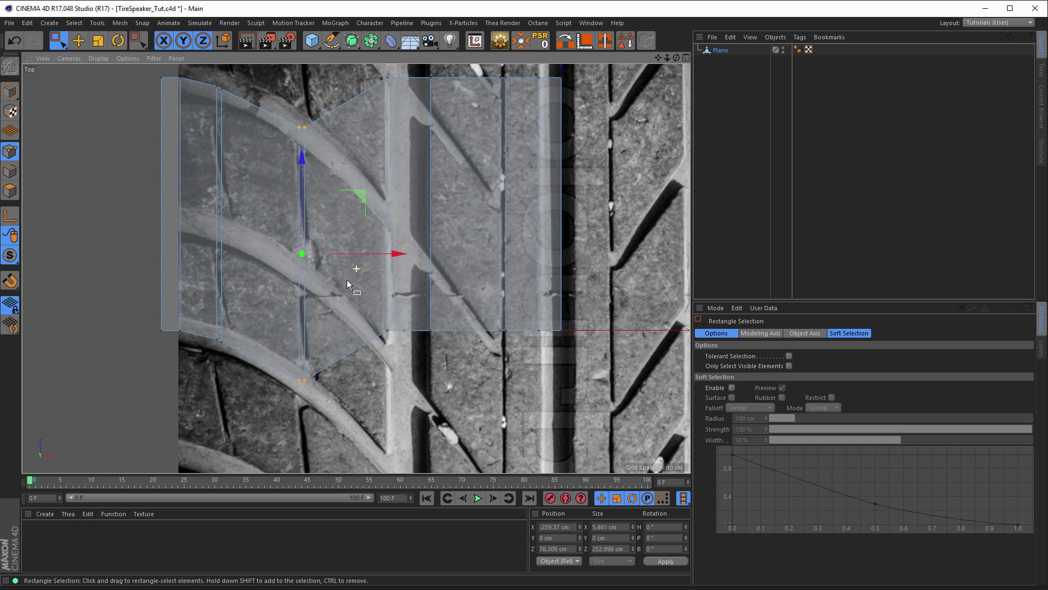
pyautogui.moveTo(331, 117); pyautogui.dragTo(301, 423)
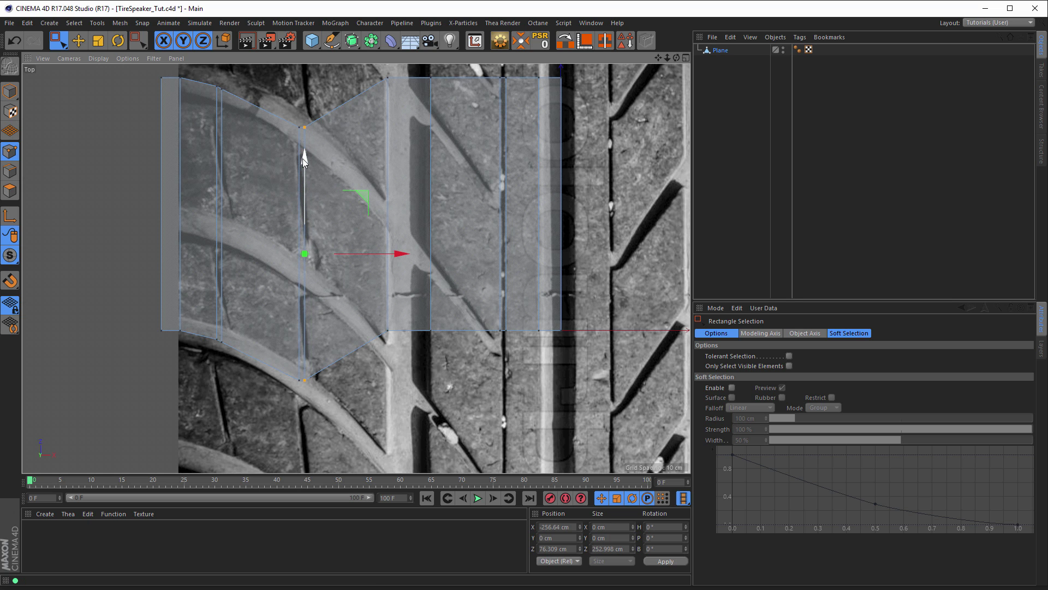
pyautogui.moveTo(303, 159); pyautogui.dragTo(303, 162)
# Step: Lower all points from the wide groove's left edge inward, and bring those from its right edge inward to about Z -62.4 cm
pyautogui.moveTo(361, 68); pyautogui.dragTo(609, 385)
pyautogui.moveTo(467, 109); pyautogui.dragTo(459, 243)
pyautogui.moveTo(454, 256); pyautogui.dragTo(394, 198, button='middle')
pyautogui.moveTo(381, 102); pyautogui.dragTo(556, 401)
pyautogui.moveTo(453, 157); pyautogui.dragTo(450, 205)
pyautogui.keyDown('alt'); pyautogui.moveTo(437, 297); pyautogui.dragTo(418, 237, button='middle'); pyautogui.keyUp('alt')
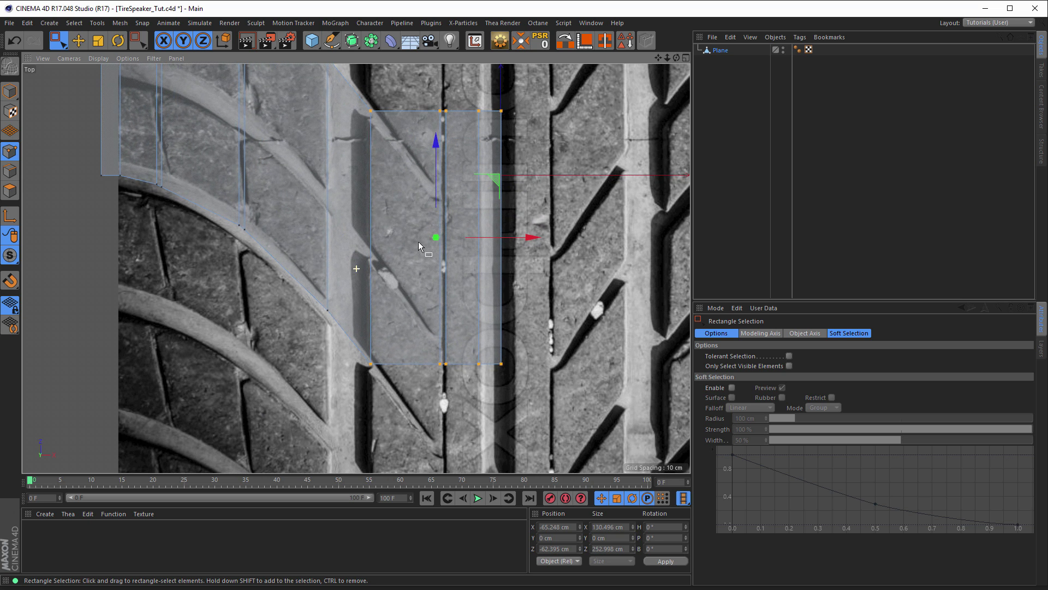
# Step: Move the innermost points, from the thin centre-side groove inward, down to about Z -157.4 cm, and those right of the groove to about -165.6 cm
pyautogui.moveTo(417, 94); pyautogui.dragTo(515, 385)
pyautogui.moveTo(469, 143); pyautogui.dragTo(468, 241)
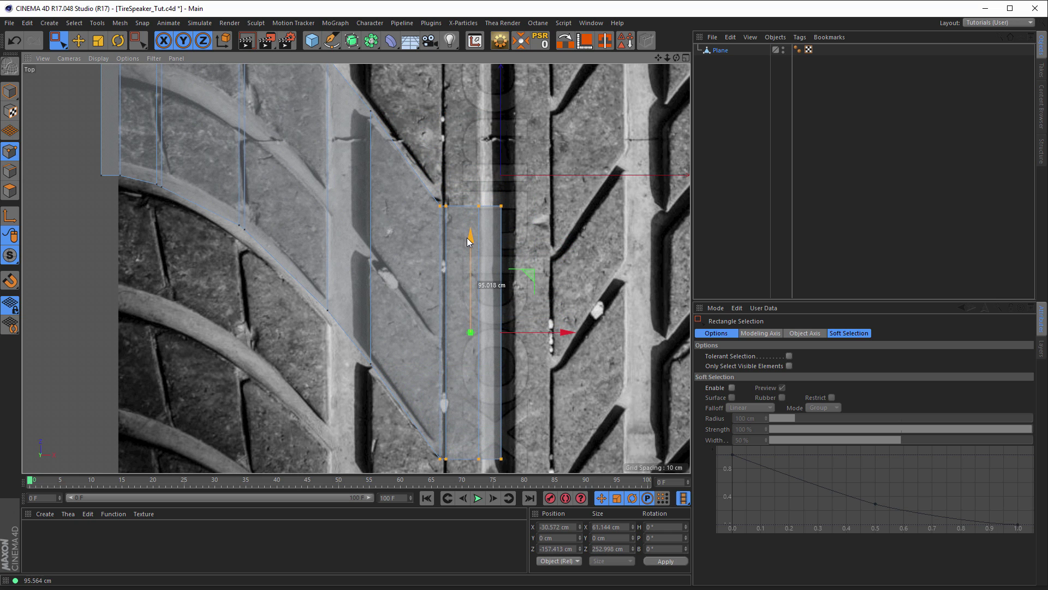
pyautogui.keyDown('alt'); pyautogui.moveTo(476, 298); pyautogui.dragTo(466, 226, button='middle'); pyautogui.keyUp('alt')
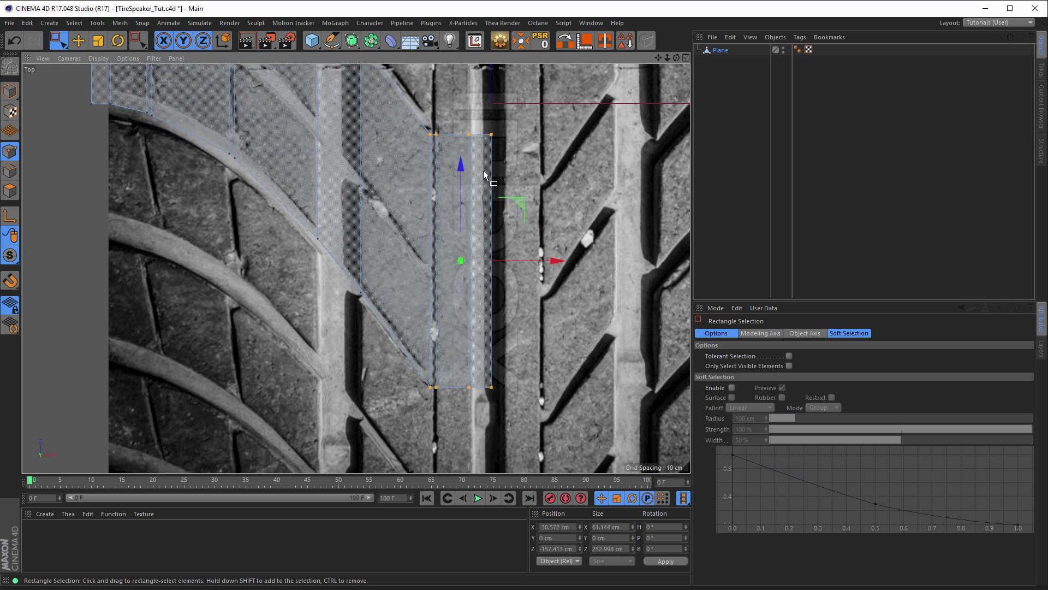
pyautogui.moveTo(525, 113); pyautogui.dragTo(441, 442)
pyautogui.moveTo(464, 168); pyautogui.dragTo(464, 175)
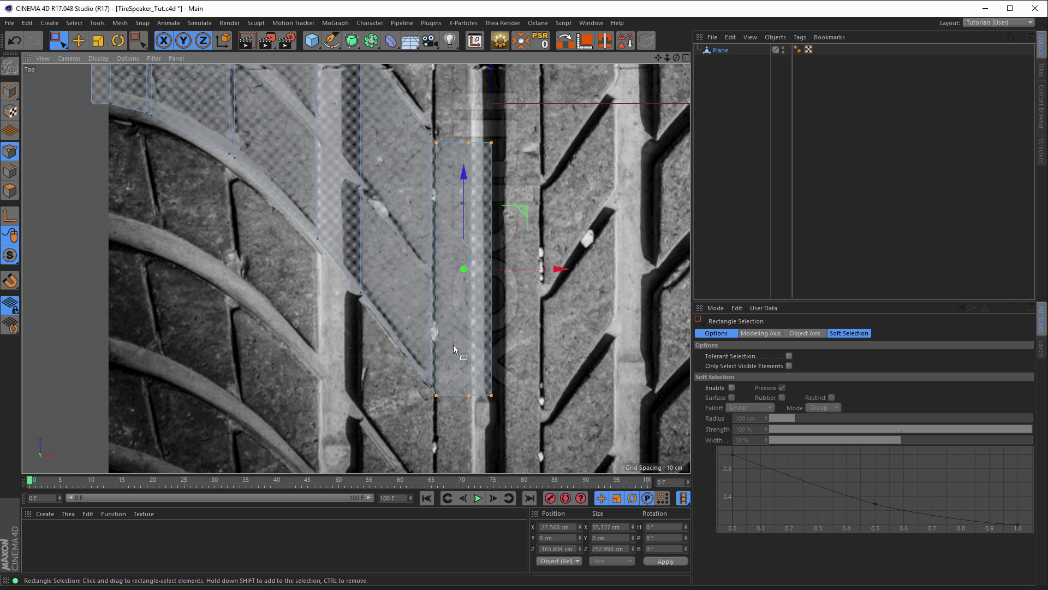
# Step: Clear the point selection and cut lengthwise loops with the Knife along the edges of the curved tread grooves
pyautogui.scroll(5, 483, 385)
pyautogui.scroll(-8, 484, 386)
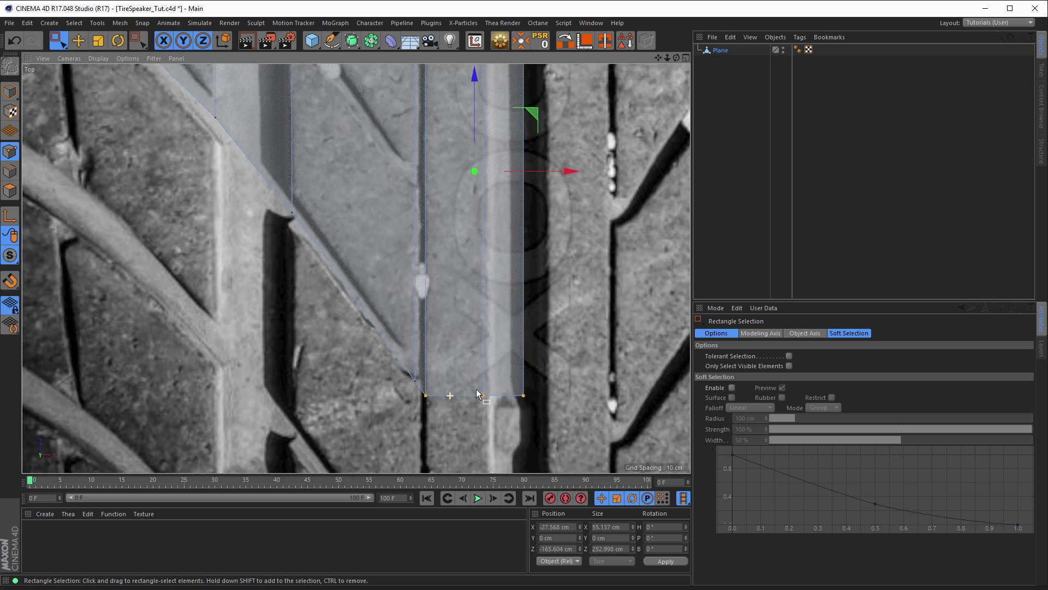
pyautogui.keyDown('alt'); pyautogui.moveTo(439, 403); pyautogui.dragTo(435, 404, button='right'); pyautogui.keyUp('alt')
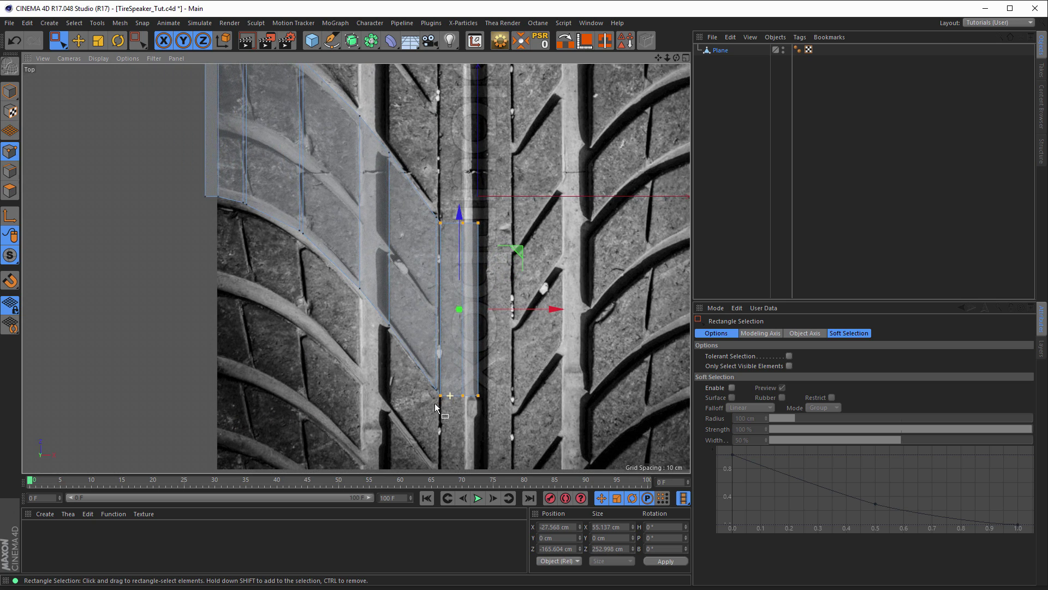
pyautogui.keyDown('alt'); pyautogui.moveTo(398, 334); pyautogui.dragTo(403, 389, button='middle'); pyautogui.keyUp('alt')
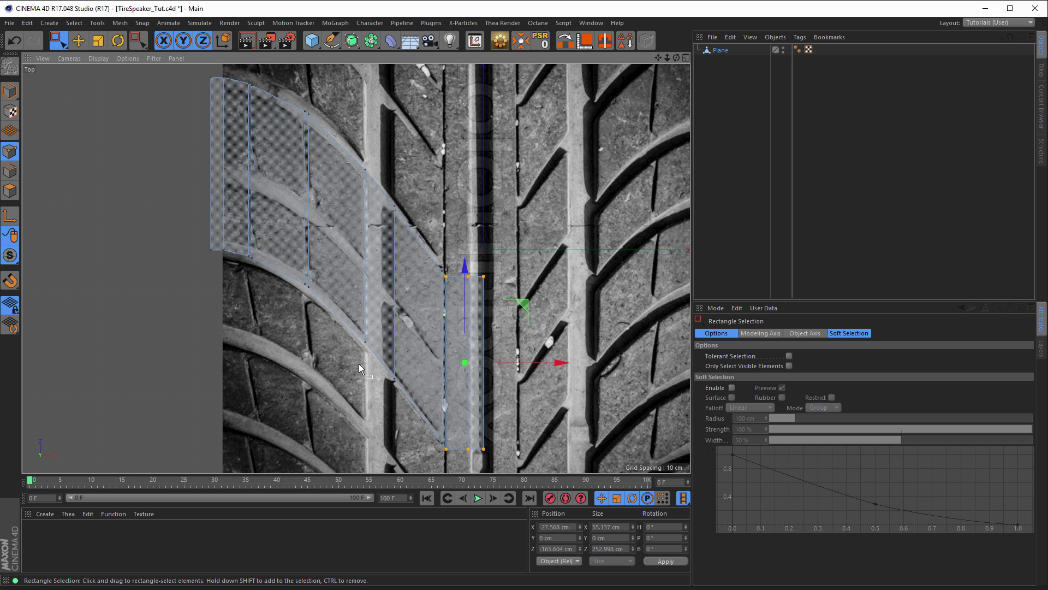
pyautogui.moveTo(58, 39); pyautogui.dragTo(87, 55)
pyautogui.click(98, 142)
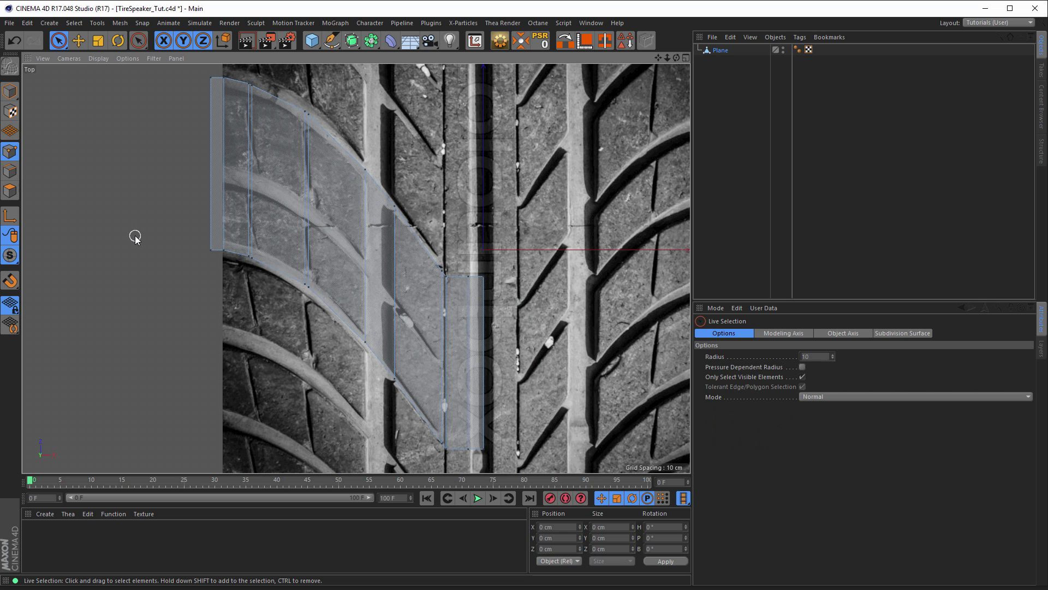
pyautogui.press('k')
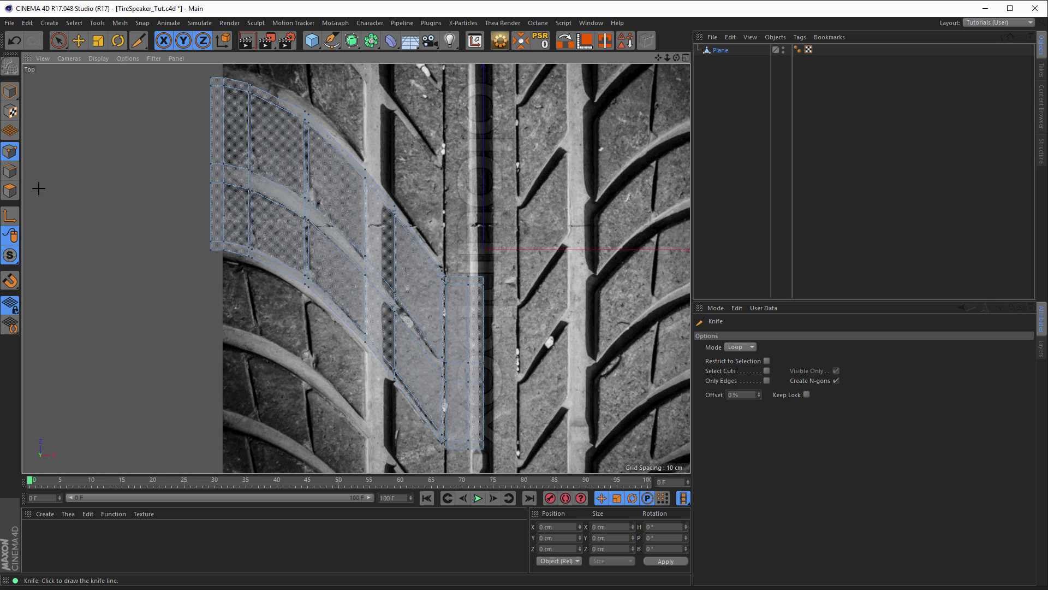
# Step: In Polygon mode, select the eight tread block polygons between the curved and vertical grooves with Live Selection
pyautogui.click(8, 195)
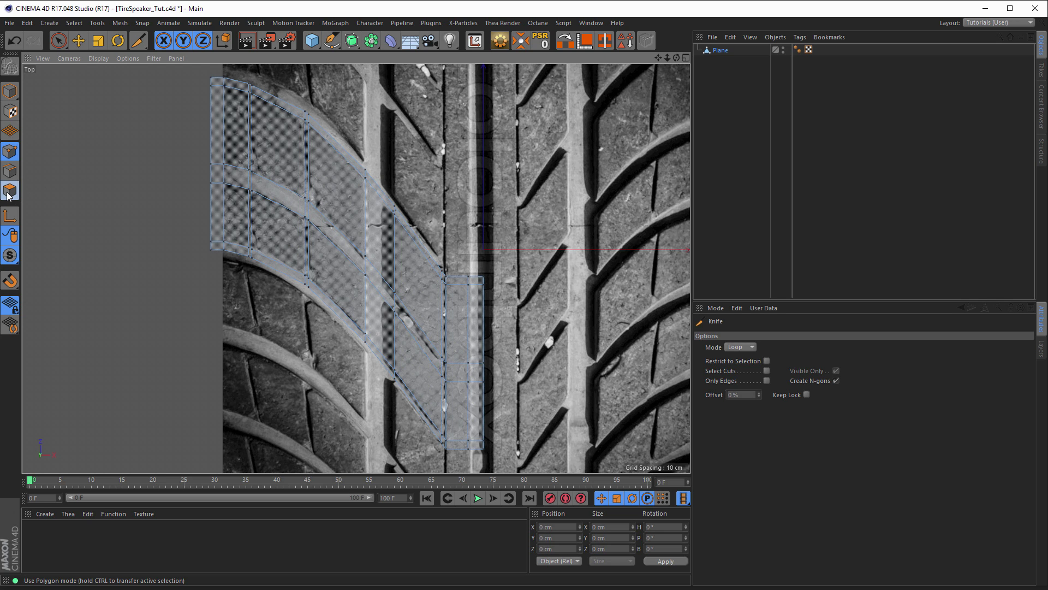
pyautogui.click(59, 41)
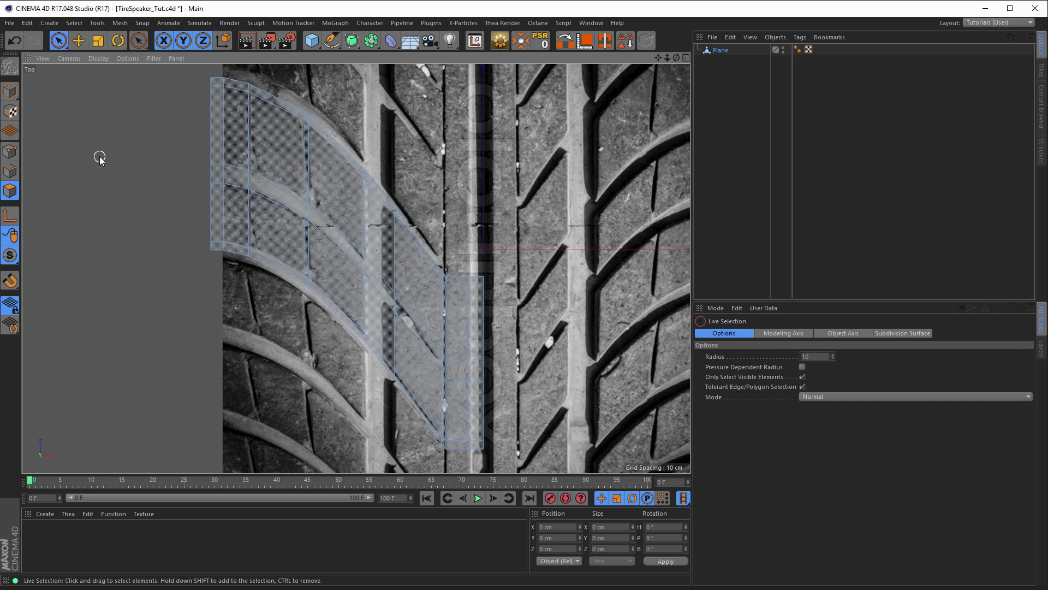
pyautogui.click(236, 132)
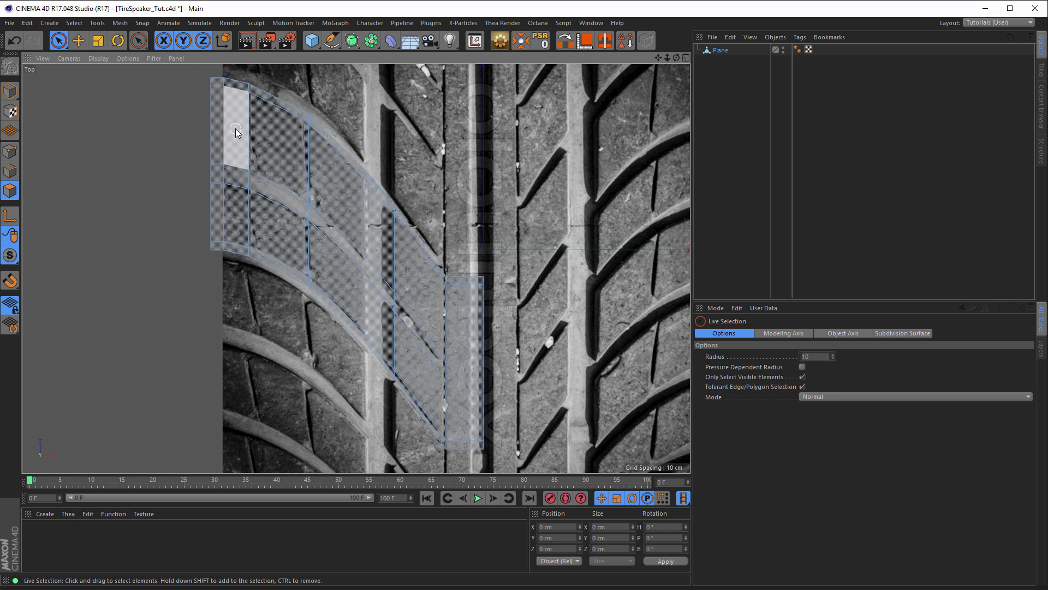
pyautogui.click(236, 132)
pyautogui.keyDown('shift'); pyautogui.click(282, 158); pyautogui.keyUp('shift')
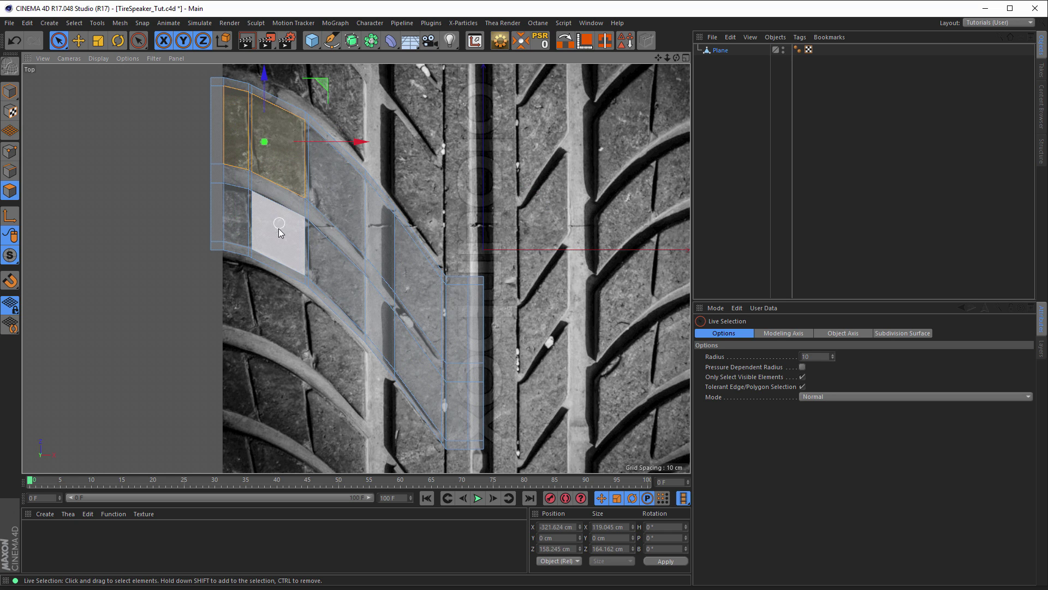
pyautogui.keyDown('shift'); pyautogui.click(280, 231); pyautogui.keyUp('shift')
pyautogui.keyDown('shift'); pyautogui.click(237, 228); pyautogui.keyUp('shift')
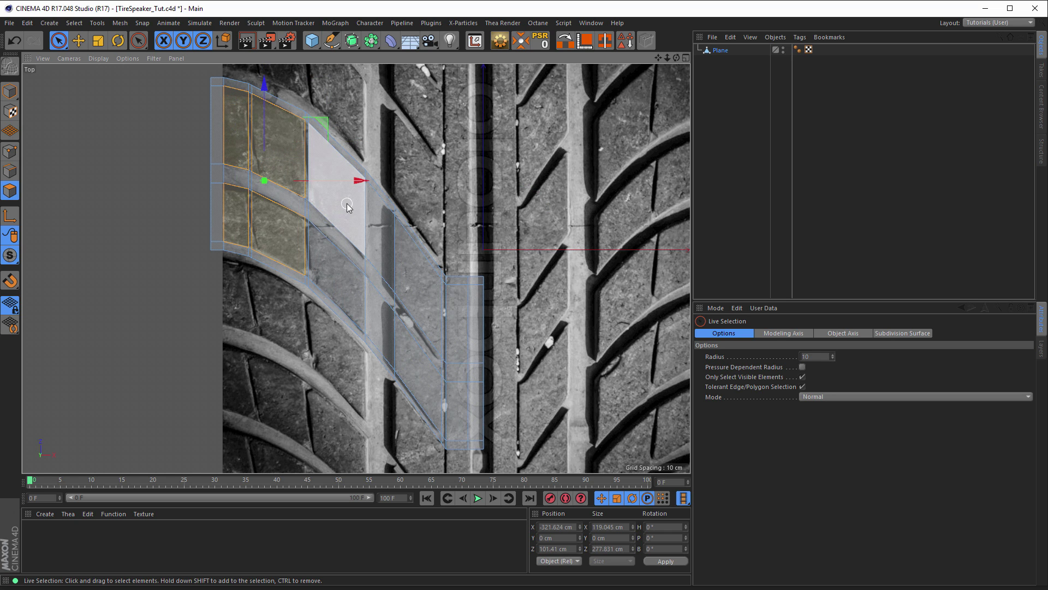
pyautogui.keyDown('shift'); pyautogui.click(346, 205); pyautogui.keyUp('shift')
pyautogui.keyDown('shift'); pyautogui.click(335, 271); pyautogui.keyUp('shift')
pyautogui.keyDown('shift'); pyautogui.click(418, 285); pyautogui.keyUp('shift')
pyautogui.keyDown('shift'); pyautogui.click(417, 366); pyautogui.keyUp('shift')
# Step: Add the full column of polygons between the thin inner groove and the centre groove to the selection
pyautogui.scroll(2, 486, 367)
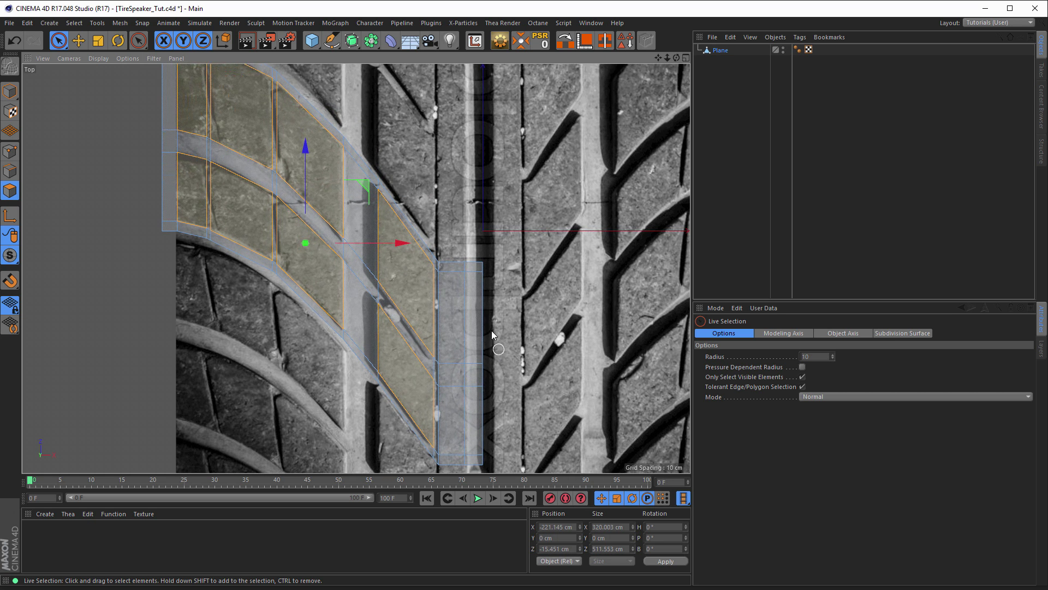
pyautogui.keyDown('alt'); pyautogui.moveTo(486, 367); pyautogui.dragTo(460, 277, button='middle'); pyautogui.keyUp('alt')
pyautogui.scroll(1, 460, 277)
pyautogui.keyDown('shift'); pyautogui.click(408, 194); pyautogui.keyUp('shift')
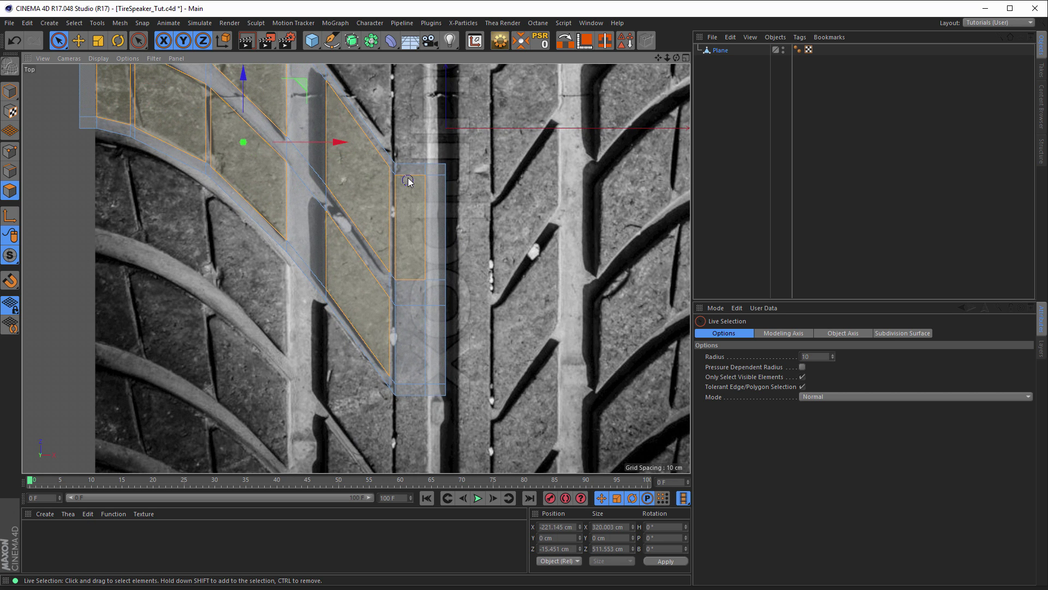
pyautogui.keyDown('shift'); pyautogui.moveTo(408, 221); pyautogui.dragTo(414, 382); pyautogui.keyUp('shift')
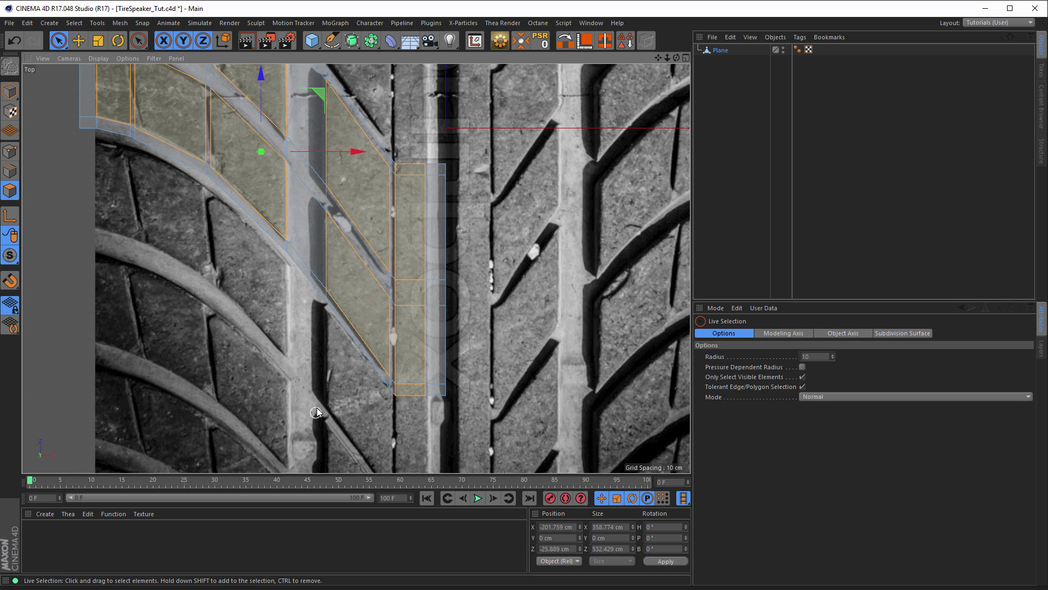
# Step: Switch from the single Top view to the four-view layout
pyautogui.scroll(-3, 327, 375)
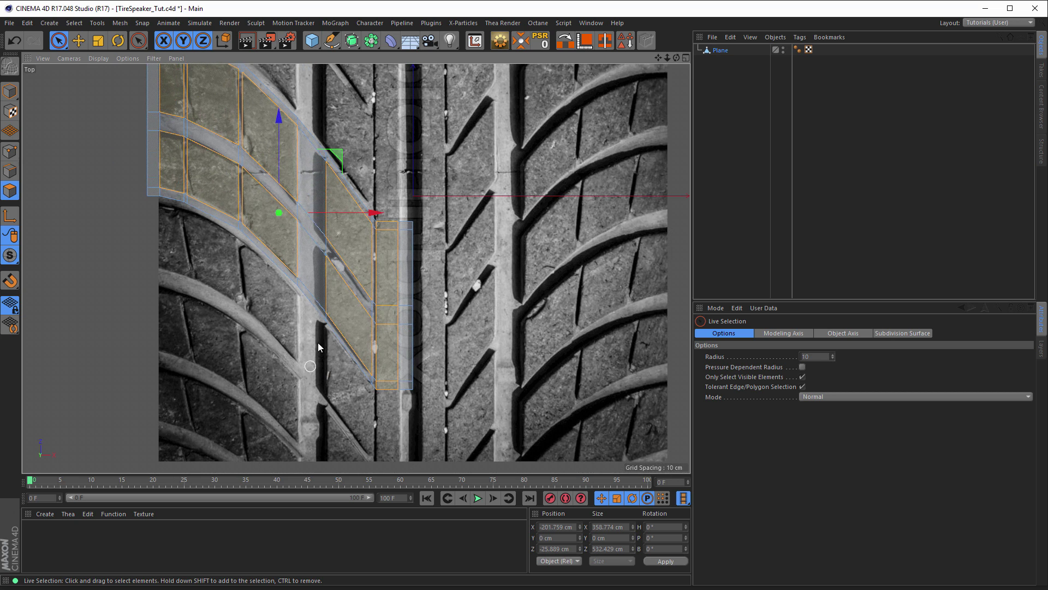
pyautogui.keyDown('alt'); pyautogui.moveTo(365, 377); pyautogui.dragTo(366, 381, button='middle'); pyautogui.keyUp('alt')
pyautogui.middleClick(335, 363)
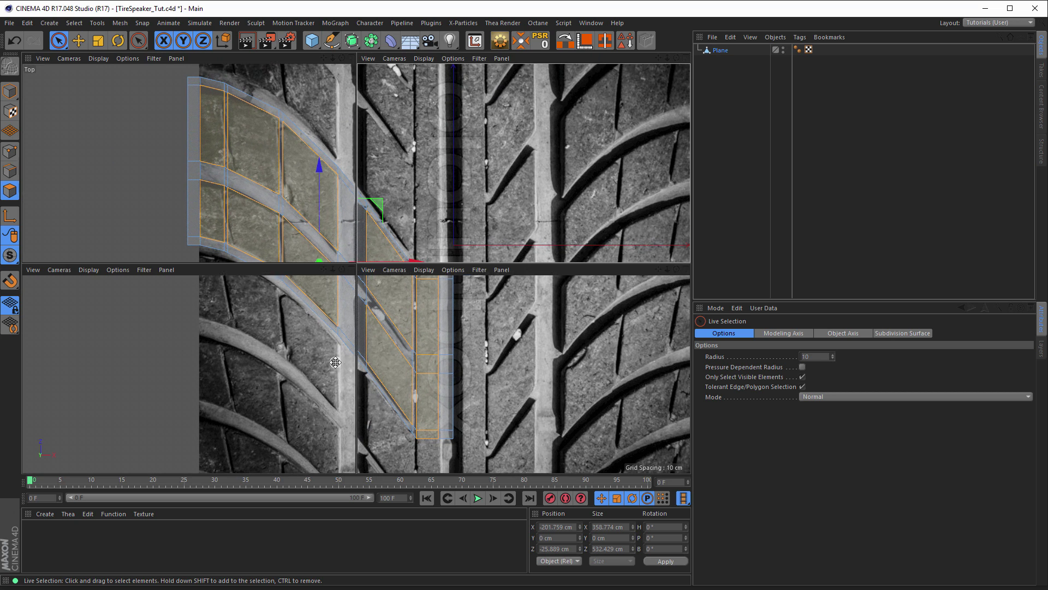
# Step: Show the Perspective view on its own and extrude the selected tread block polygons with an offset of 30 cm
pyautogui.middleClick(244, 230)
pyautogui.keyDown('alt'); pyautogui.moveTo(408, 282); pyautogui.dragTo(238, 309, button='right'); pyautogui.keyUp('alt')
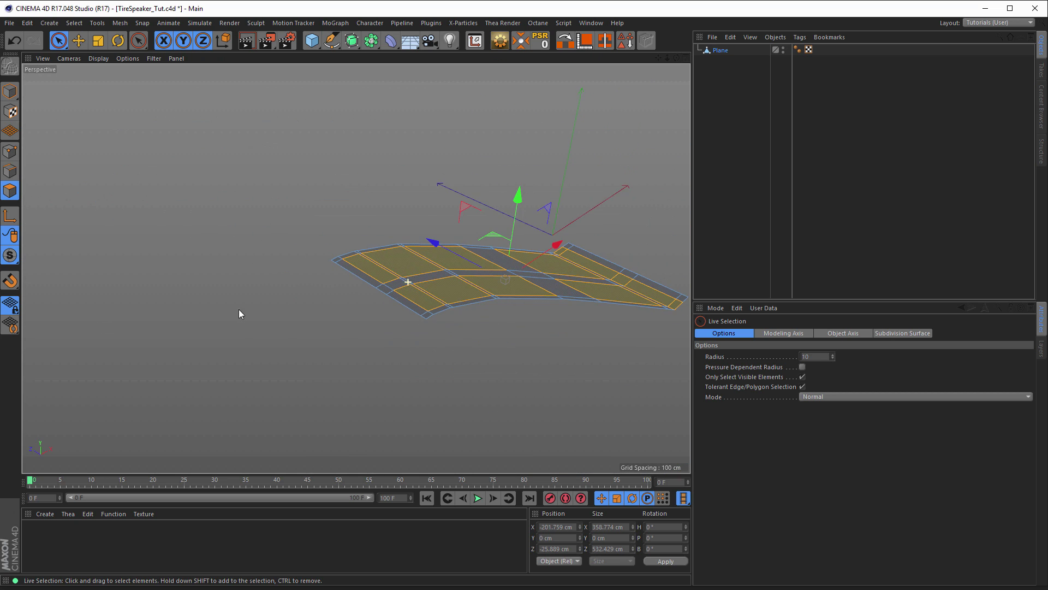
pyautogui.keyDown('alt'); pyautogui.moveTo(441, 280); pyautogui.dragTo(283, 313); pyautogui.keyUp('alt')
pyautogui.keyDown('alt'); pyautogui.moveTo(284, 313); pyautogui.dragTo(210, 328, button='middle'); pyautogui.keyUp('alt')
pyautogui.keyDown('alt'); pyautogui.moveTo(361, 301); pyautogui.dragTo(384, 302); pyautogui.keyUp('alt')
pyautogui.keyDown('alt'); pyautogui.moveTo(383, 304); pyautogui.dragTo(424, 291, button='right'); pyautogui.keyUp('alt')
pyautogui.keyDown('alt'); pyautogui.moveTo(425, 292); pyautogui.dragTo(433, 279, button='middle'); pyautogui.keyUp('alt')
pyautogui.keyDown('shift'); pyautogui.click(433, 282); pyautogui.keyUp('shift')
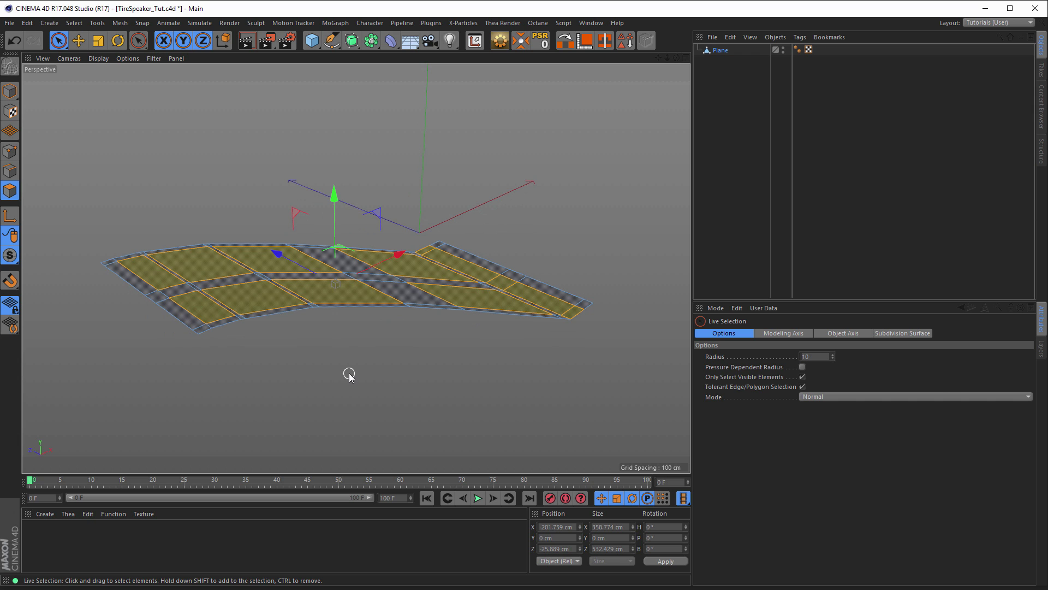
pyautogui.press('d')
pyautogui.moveTo(338, 386); pyautogui.dragTo(434, 400)
pyautogui.click(784, 367)
pyautogui.write('30')
pyautogui.press('Return')
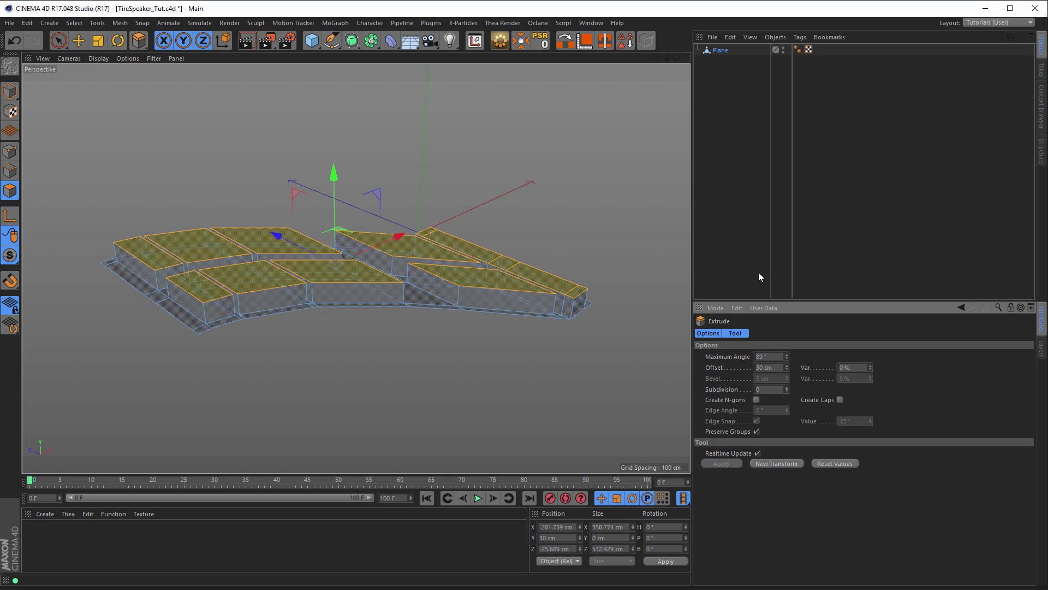
# Step: Turn off X-Ray display for the Plane object
pyautogui.click(720, 51)
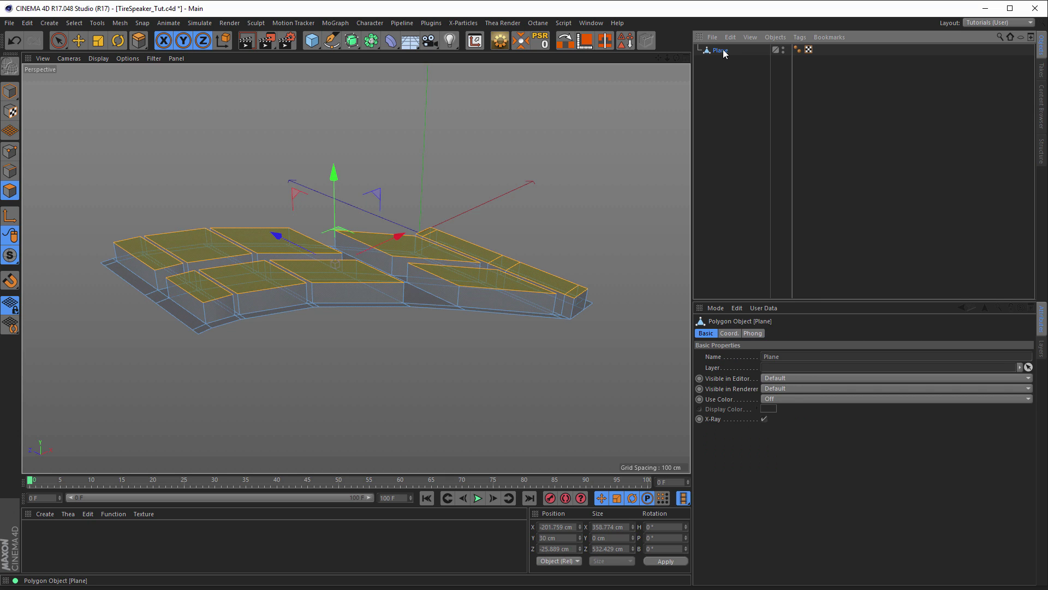
pyautogui.click(764, 419)
pyautogui.keyDown('alt'); pyautogui.moveTo(524, 328); pyautogui.dragTo(498, 318); pyautogui.keyUp('alt')
pyautogui.scroll(3, 497, 317)
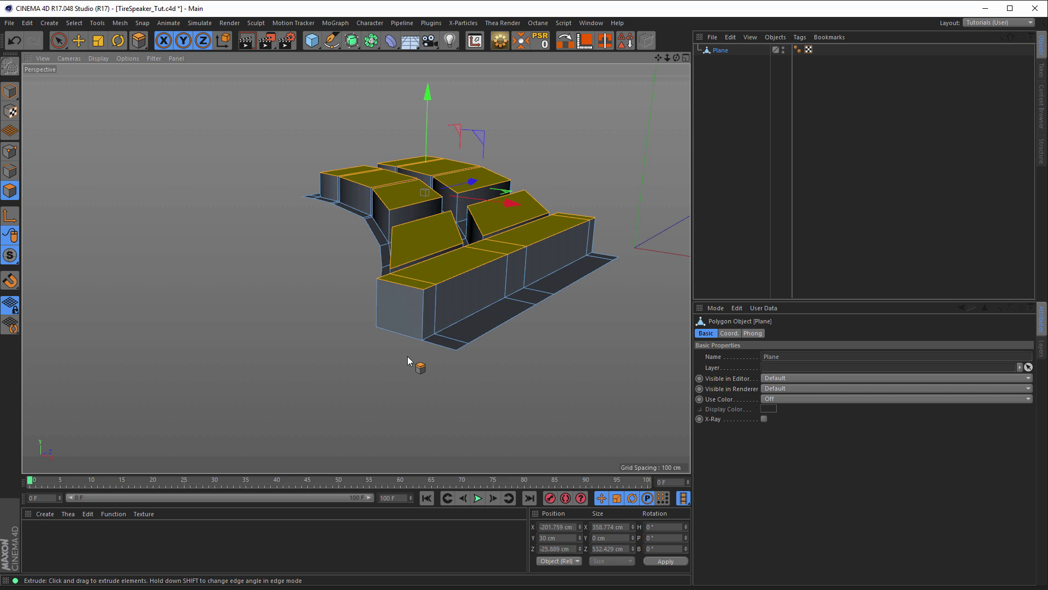
# Step: In Edge mode, select the lower edges at the end of the centre tread column with Live Selection and delete them
pyautogui.click(9, 171)
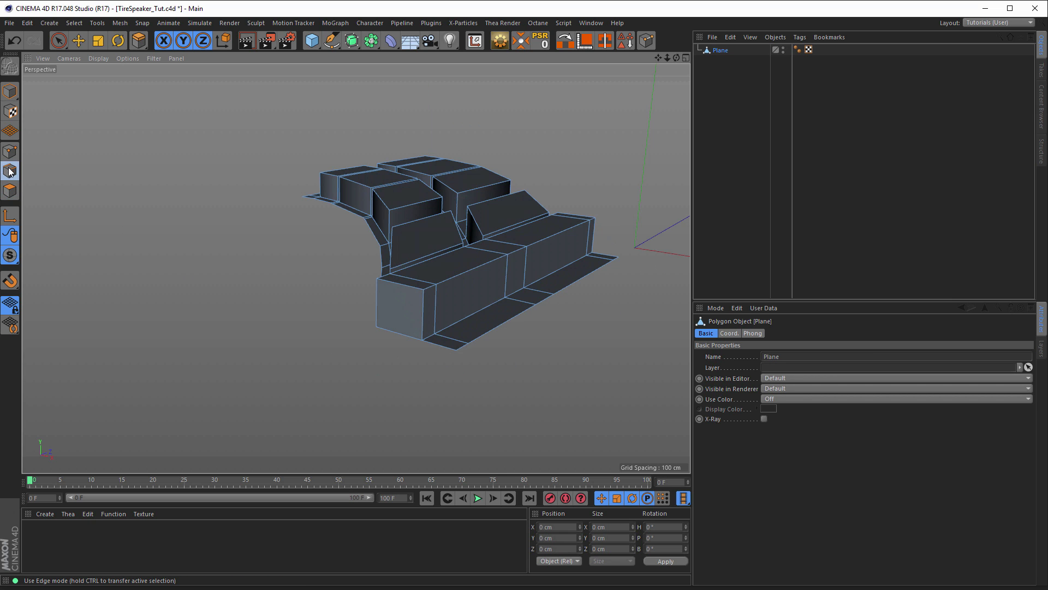
pyautogui.click(59, 40)
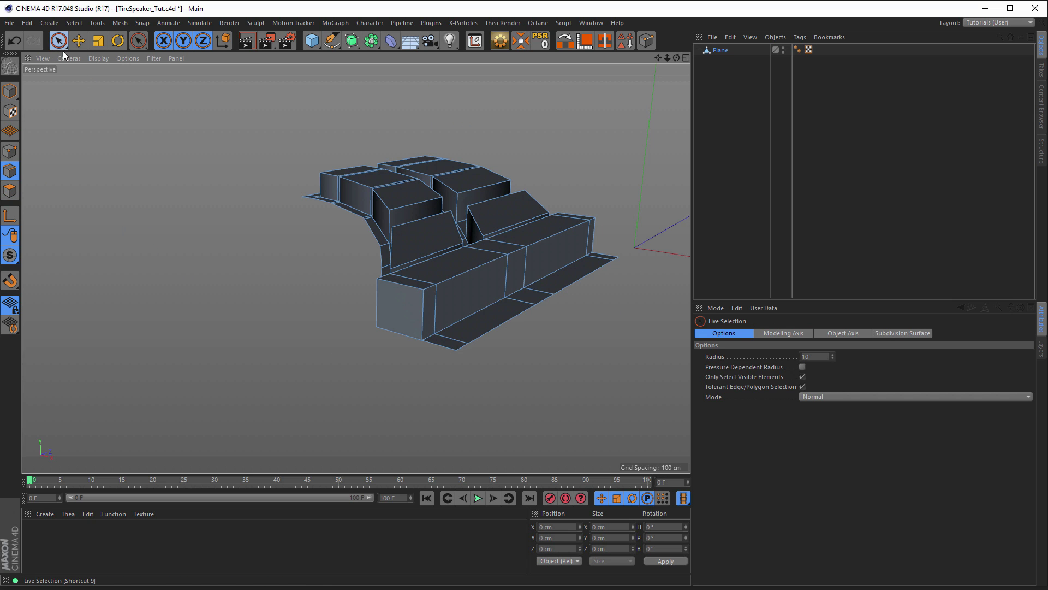
pyautogui.click(404, 332)
pyautogui.keyDown('alt'); pyautogui.moveTo(491, 334); pyautogui.dragTo(513, 368); pyautogui.keyUp('alt')
pyautogui.keyDown('shift'); pyautogui.click(508, 333); pyautogui.keyUp('shift')
pyautogui.press('Delete')
# Step: Select the outer top edges of the two outermost tread blocks and lower them to a height of about 10.6 cm
pyautogui.keyDown('alt'); pyautogui.moveTo(407, 285); pyautogui.dragTo(139, 261); pyautogui.keyUp('alt')
pyautogui.keyDown('alt'); pyautogui.moveTo(253, 278); pyautogui.dragTo(277, 241); pyautogui.keyUp('alt')
pyautogui.click(270, 247)
pyautogui.keyDown('shift'); pyautogui.click(173, 181); pyautogui.keyUp('shift')
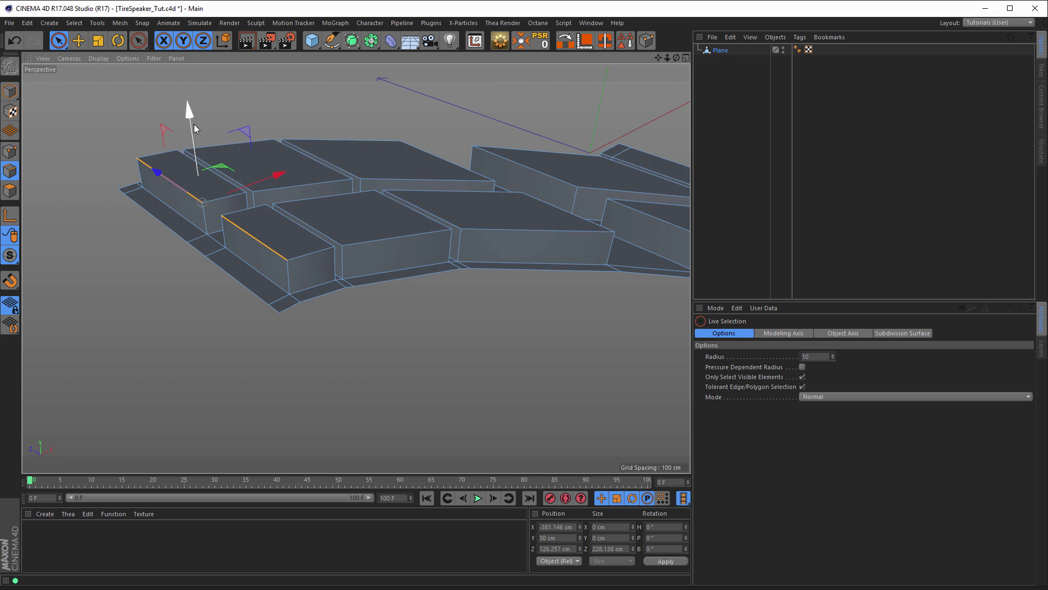
pyautogui.moveTo(189, 110); pyautogui.dragTo(187, 129)
pyautogui.keyDown('alt'); pyautogui.moveTo(285, 233); pyautogui.dragTo(278, 304); pyautogui.keyUp('alt')
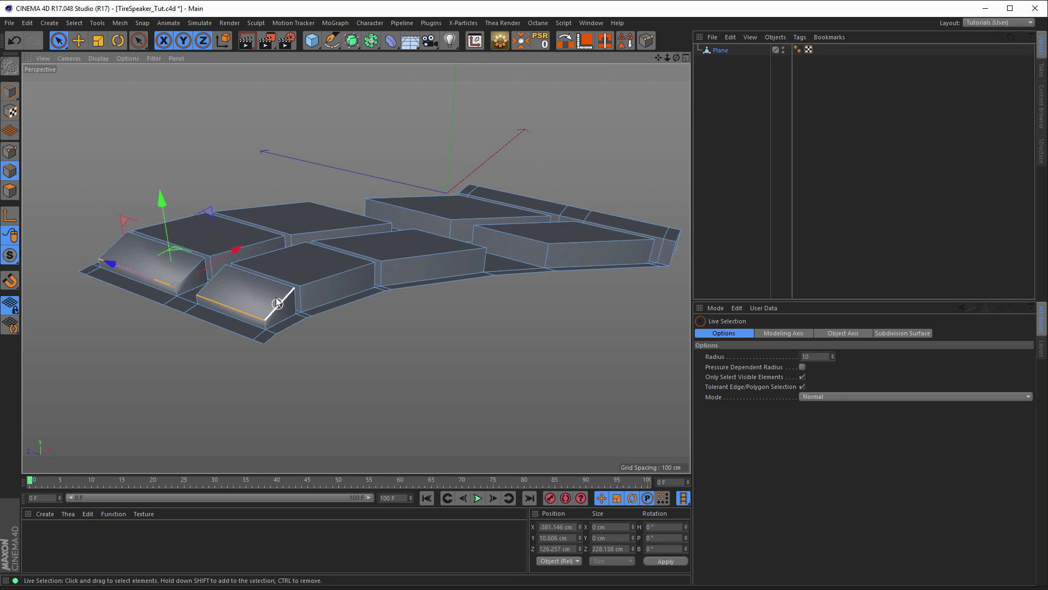
pyautogui.keyDown('alt'); pyautogui.moveTo(276, 297); pyautogui.dragTo(275, 290, button='middle'); pyautogui.keyUp('alt')
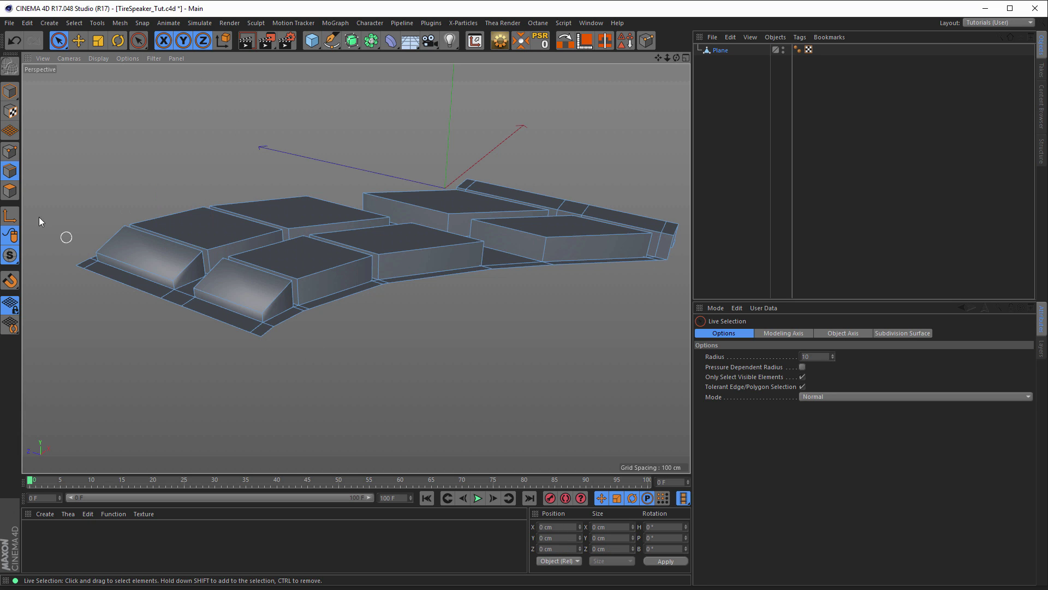
# Step: In Polygon mode, clear the selection and subdivide the whole tread mesh once
pyautogui.click(10, 191)
pyautogui.click(129, 359)
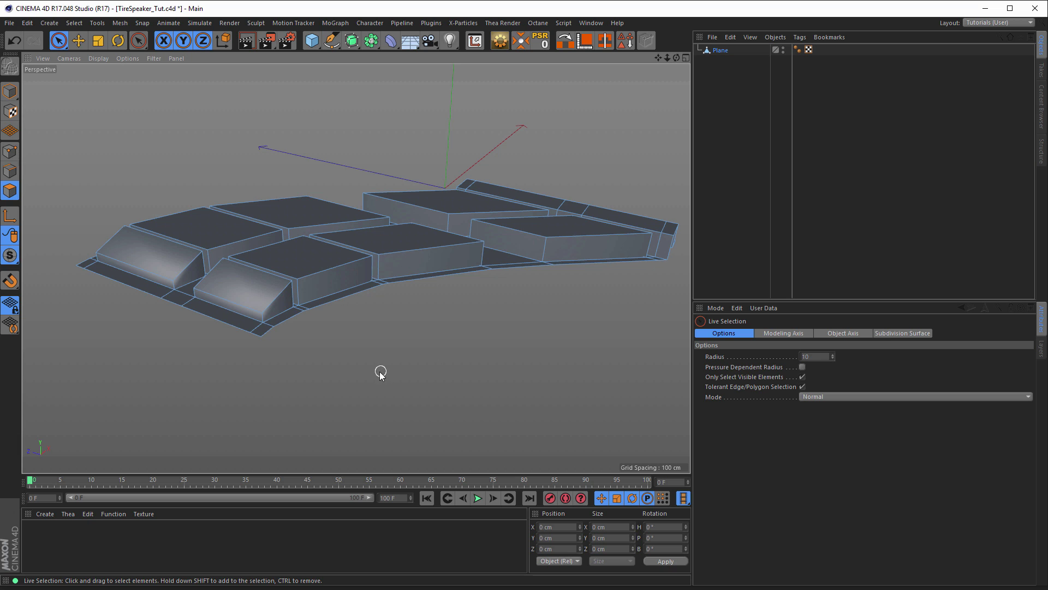
pyautogui.rightClick(363, 365)
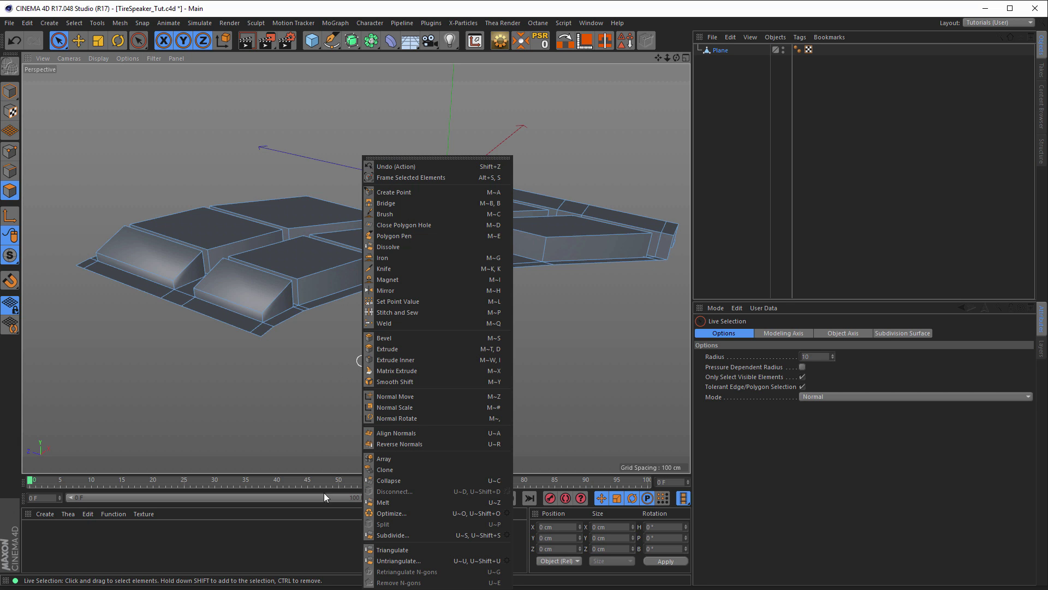
pyautogui.click(401, 535)
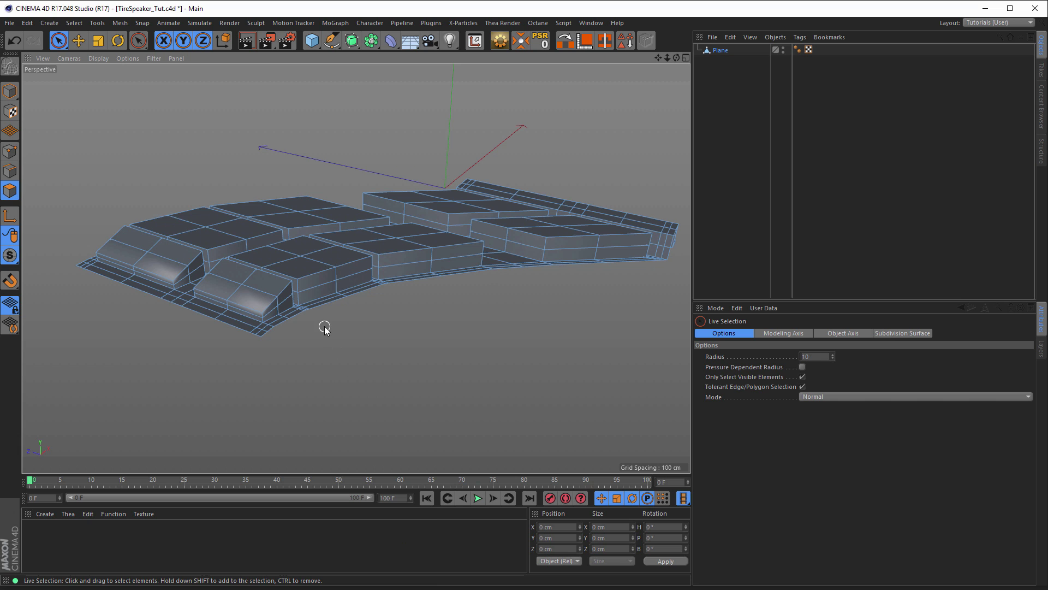
# Step: In Edge mode, loop-select the crosswise edge loops just inside both ends of the tread segment and dissolve them
pyautogui.scroll(2, 222, 305)
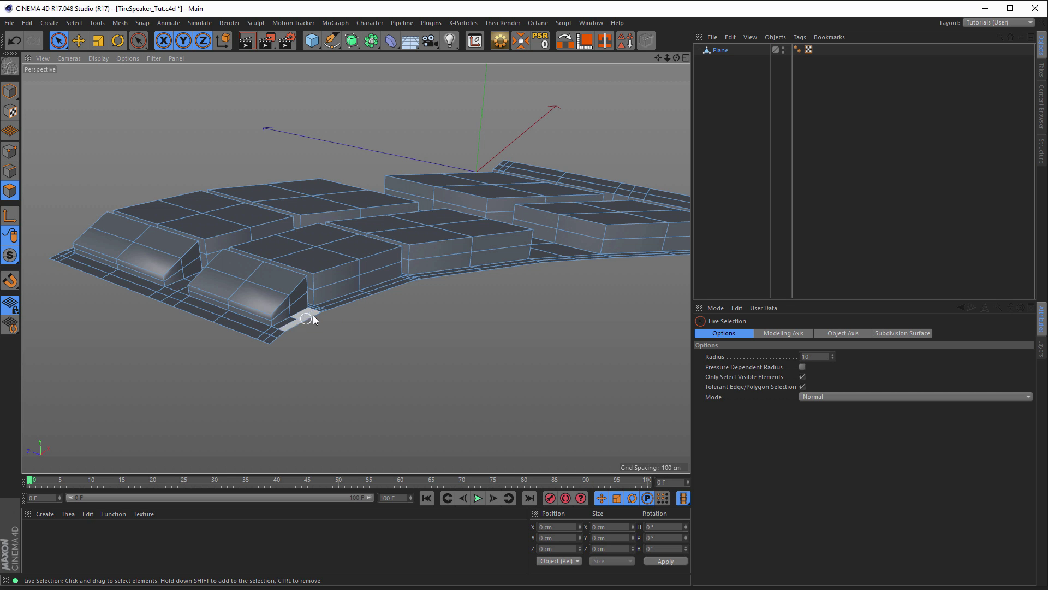
pyautogui.keyDown('alt'); pyautogui.moveTo(249, 337); pyautogui.dragTo(334, 335, button='right'); pyautogui.keyUp('alt')
pyautogui.keyDown('alt'); pyautogui.moveTo(335, 338); pyautogui.dragTo(385, 357, button='middle'); pyautogui.keyUp('alt')
pyautogui.keyDown('alt'); pyautogui.moveTo(377, 331); pyautogui.dragTo(372, 344); pyautogui.keyUp('alt')
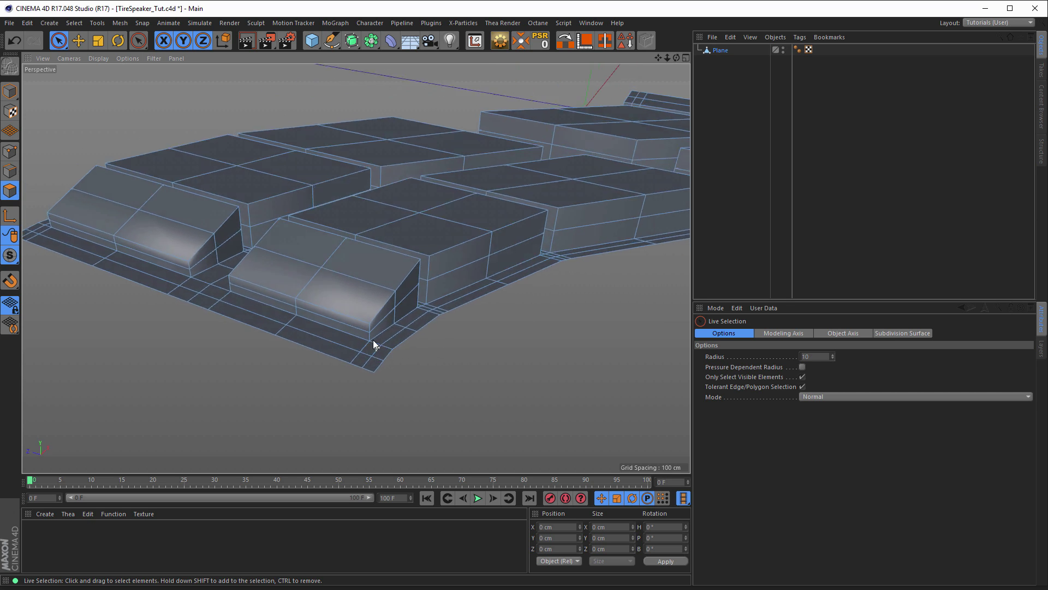
pyautogui.click(9, 171)
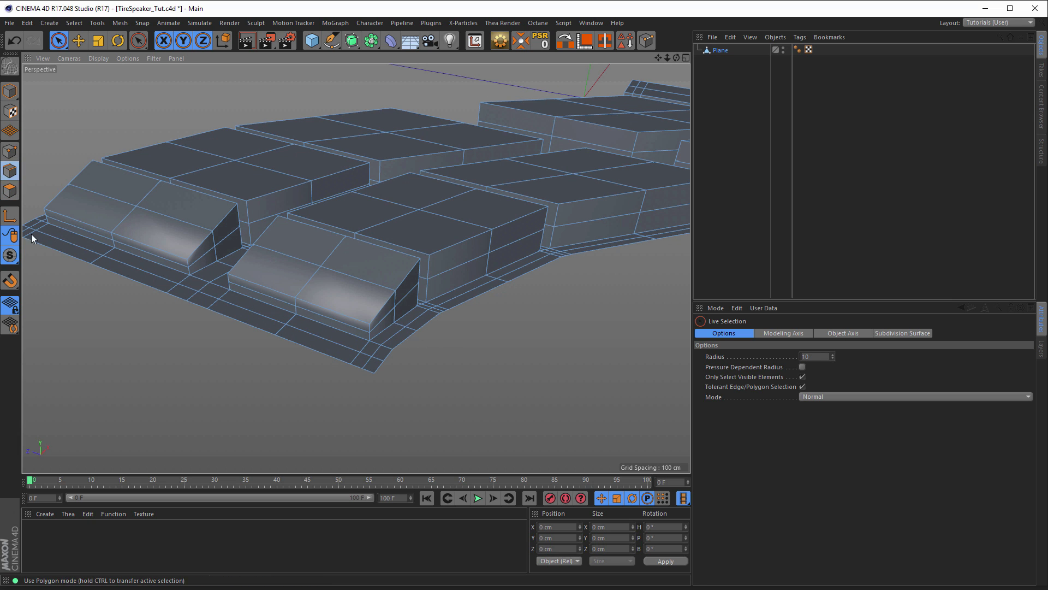
pyautogui.press('u')
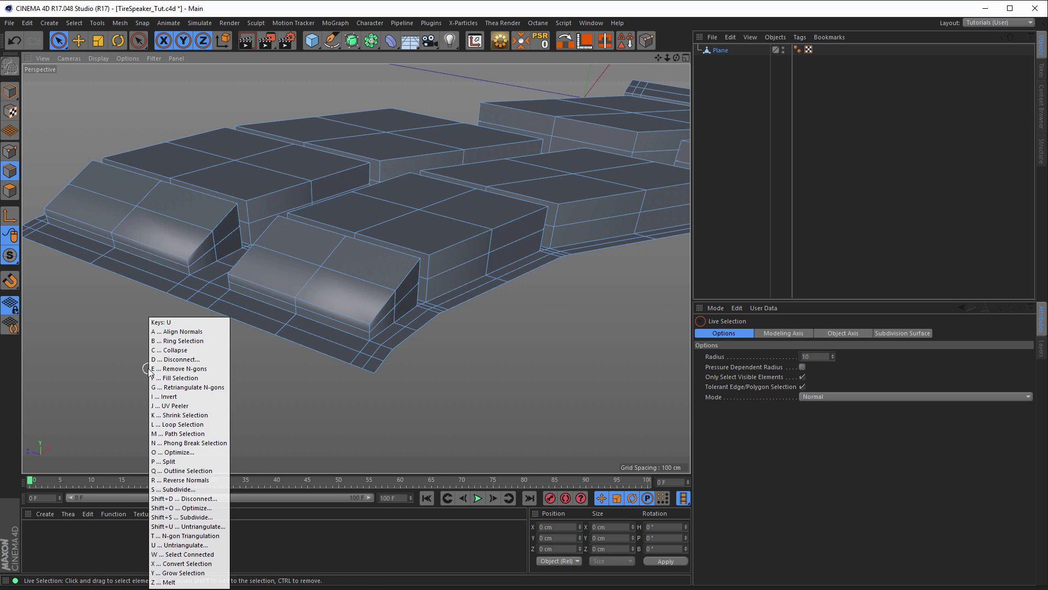
pyautogui.press('l')
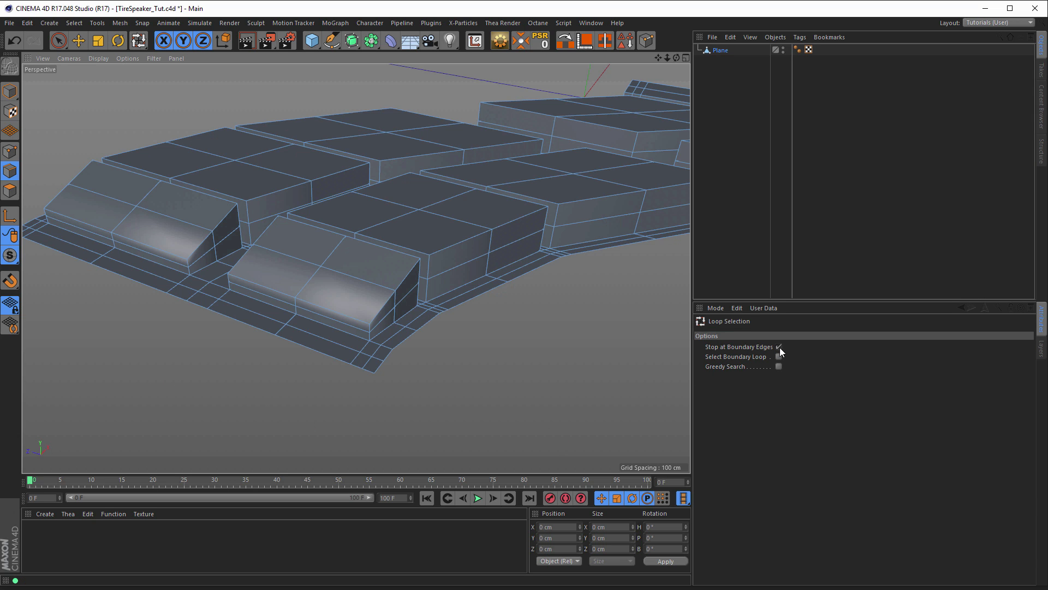
pyautogui.click(365, 365)
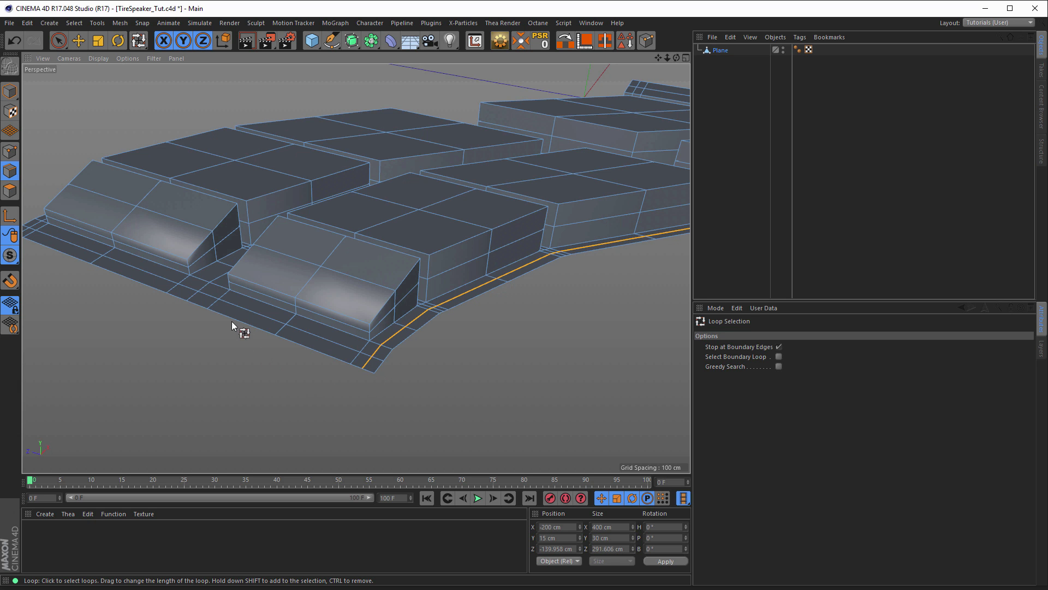
pyautogui.keyDown('alt'); pyautogui.moveTo(214, 296); pyautogui.dragTo(401, 359, button='middle'); pyautogui.keyUp('alt')
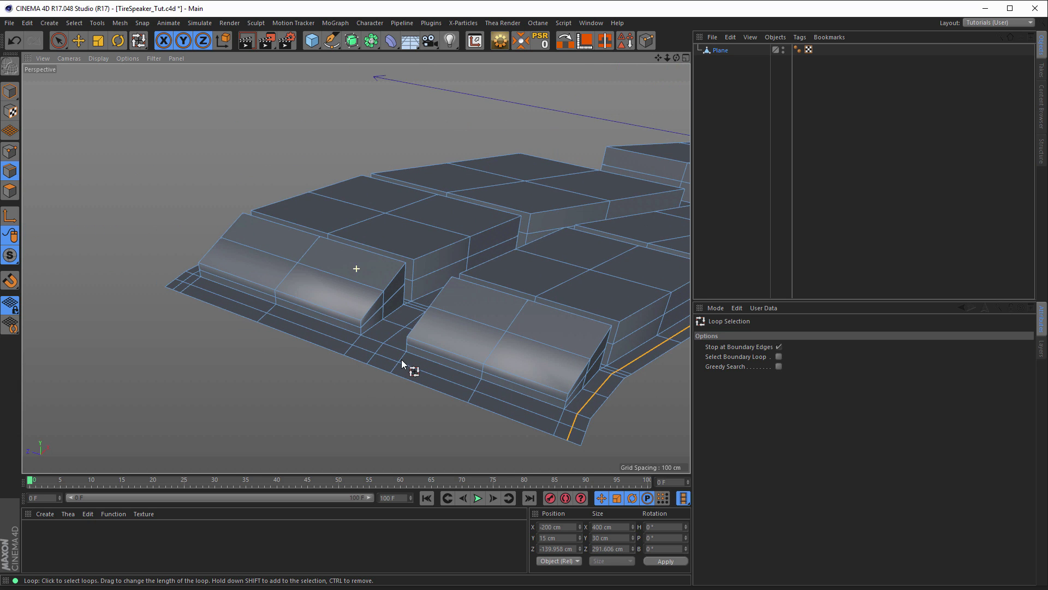
pyautogui.rightClick(172, 339)
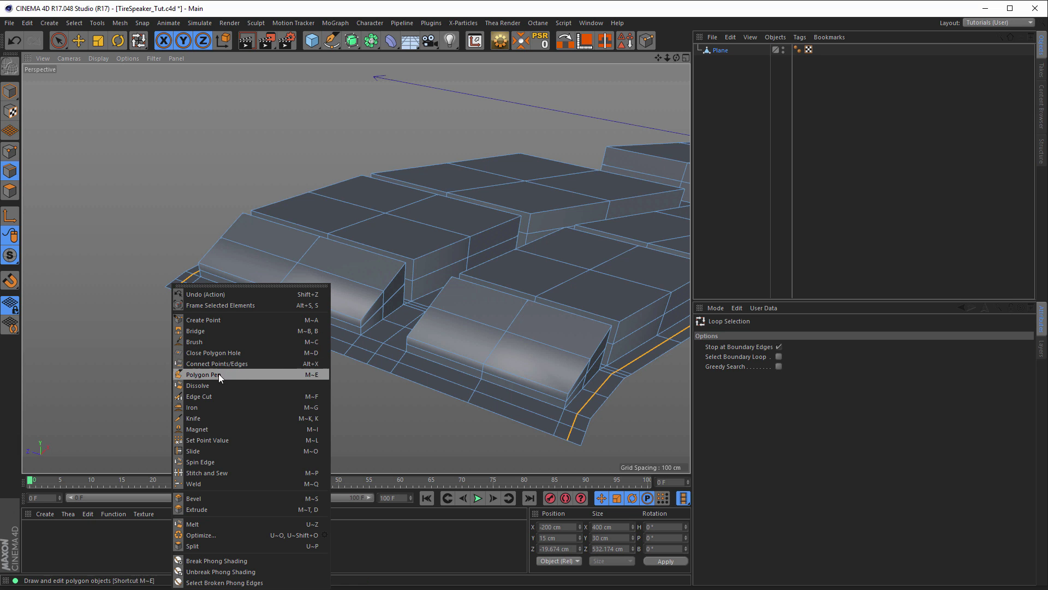
pyautogui.click(220, 384)
# Step: Return to Polygon mode and subdivide the tread mesh a second time
pyautogui.keyDown('alt'); pyautogui.moveTo(387, 377); pyautogui.dragTo(340, 381, button='right'); pyautogui.keyUp('alt')
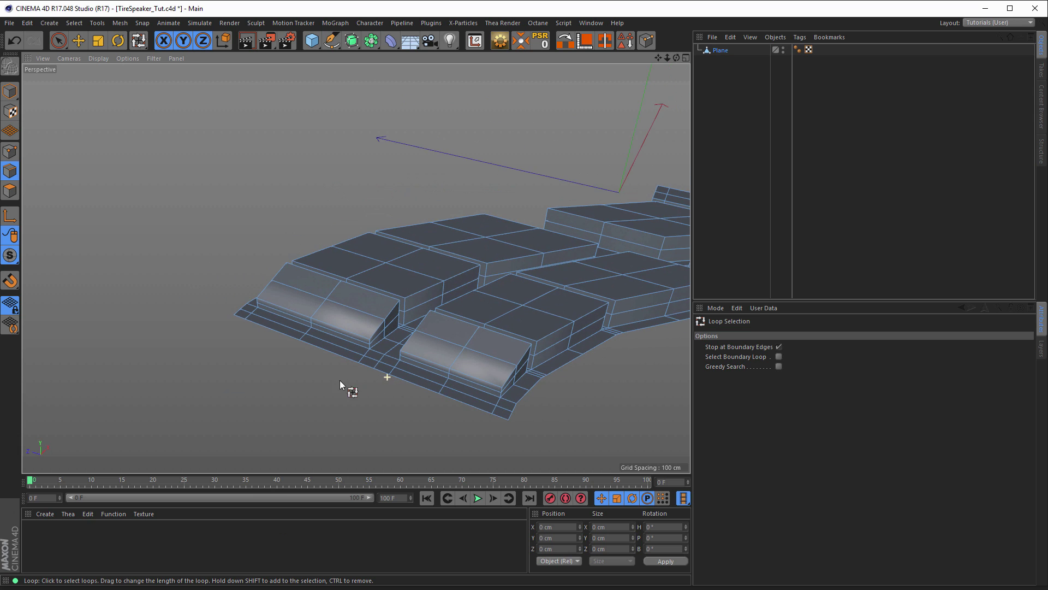
pyautogui.keyDown('alt'); pyautogui.moveTo(388, 376); pyautogui.dragTo(291, 359, button='middle'); pyautogui.keyUp('alt')
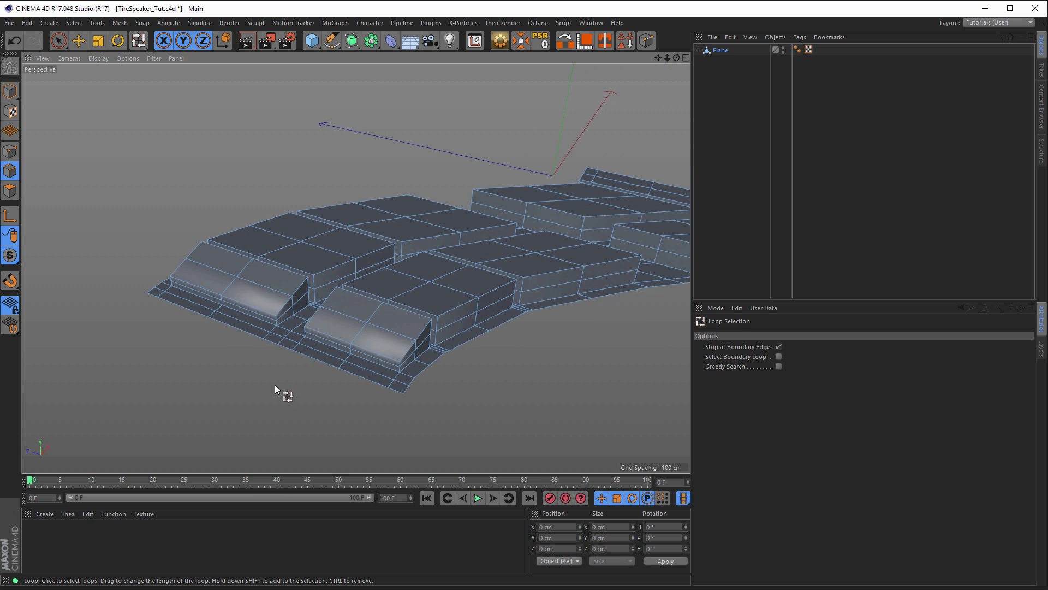
pyautogui.press('Return')
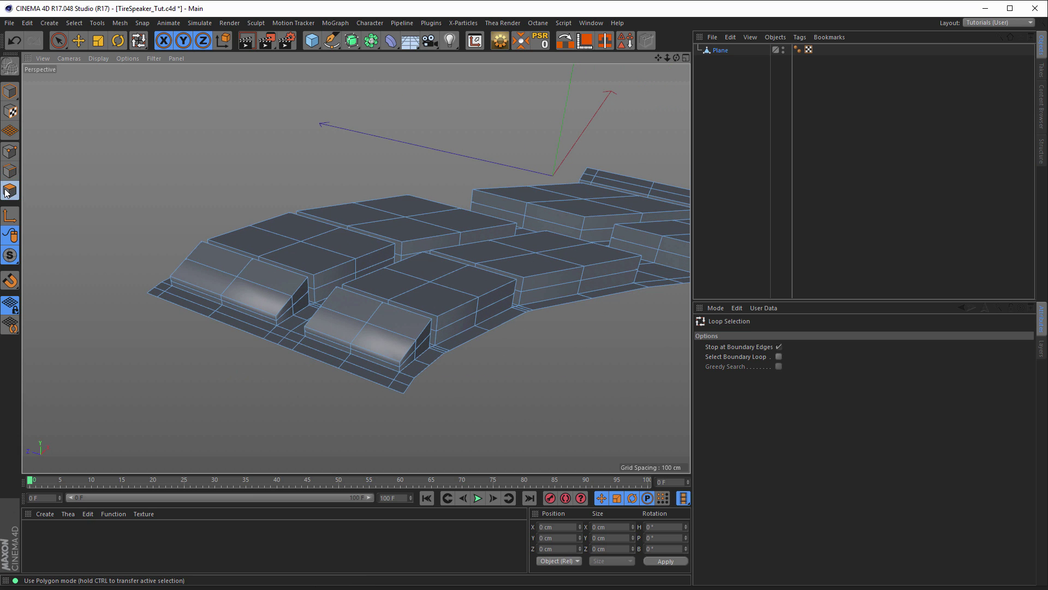
pyautogui.rightClick(117, 325)
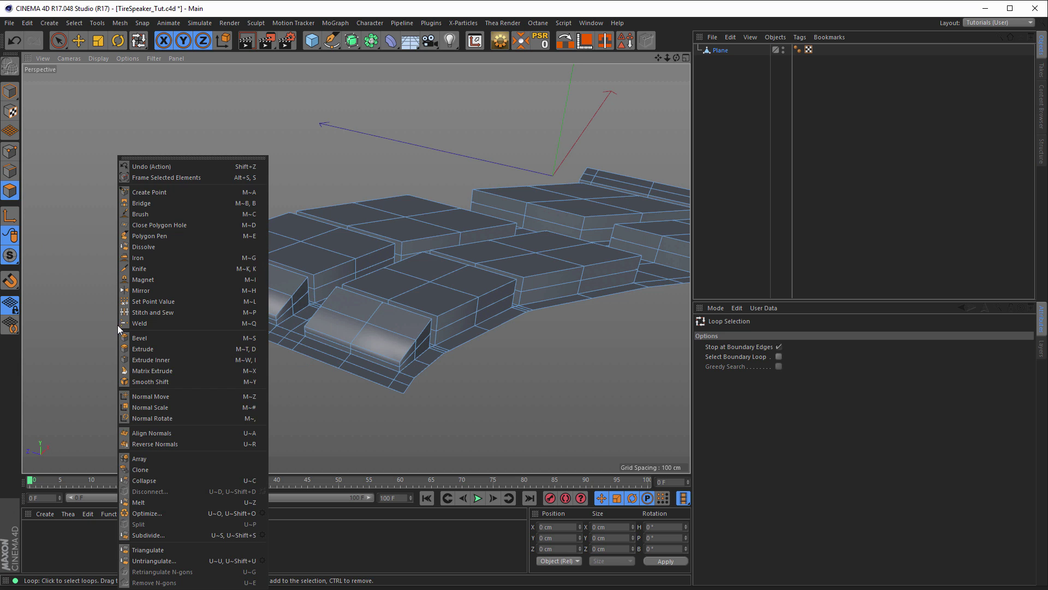
pyautogui.click(178, 535)
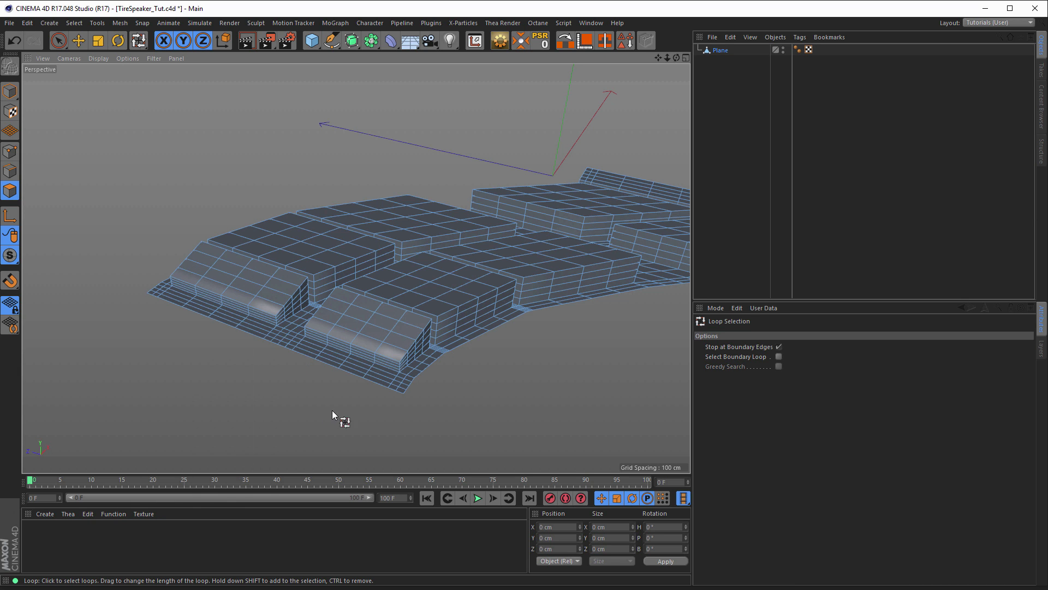
# Step: In Edge mode, loop-select the crosswise loops at both segment ends and the two in the middle curved groove, and dissolve them
pyautogui.scroll(5, 423, 351)
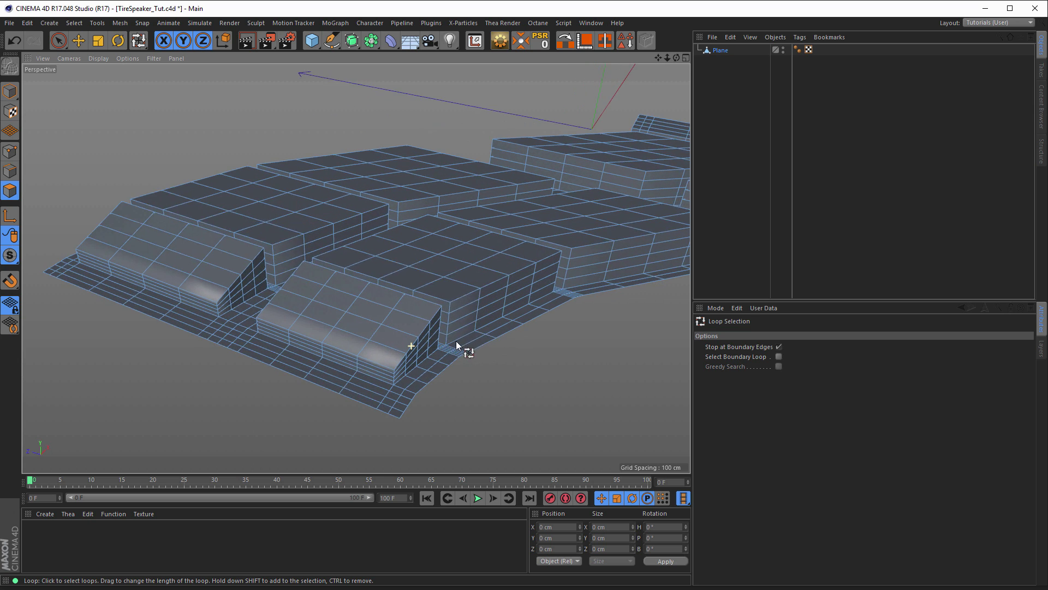
pyautogui.scroll(-3, 441, 314)
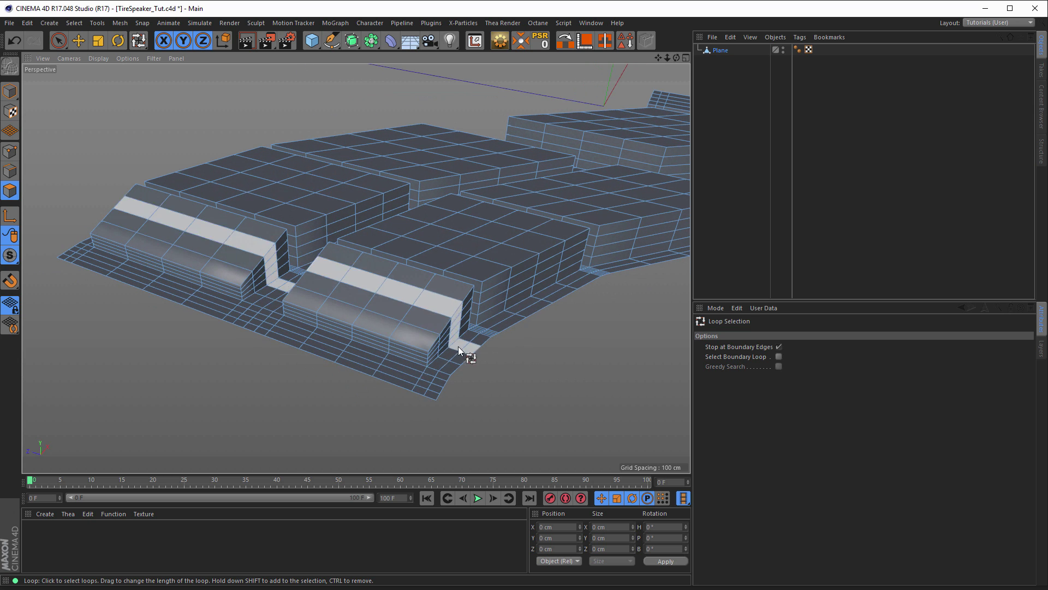
pyautogui.click(12, 172)
pyautogui.click(428, 393)
pyautogui.click(429, 388)
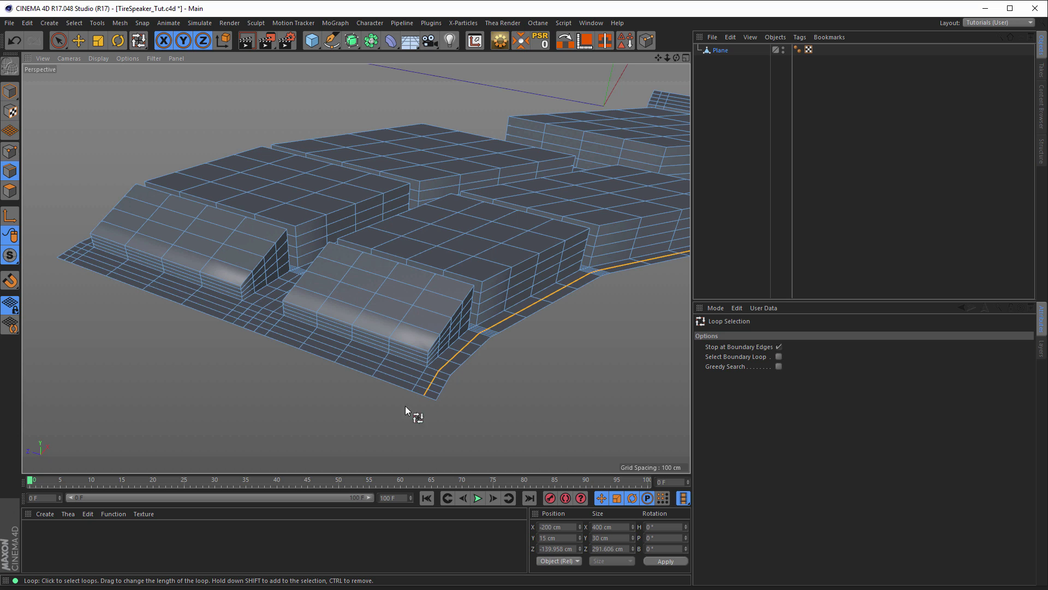
pyautogui.keyDown('shift'); pyautogui.click(263, 323); pyautogui.keyUp('shift')
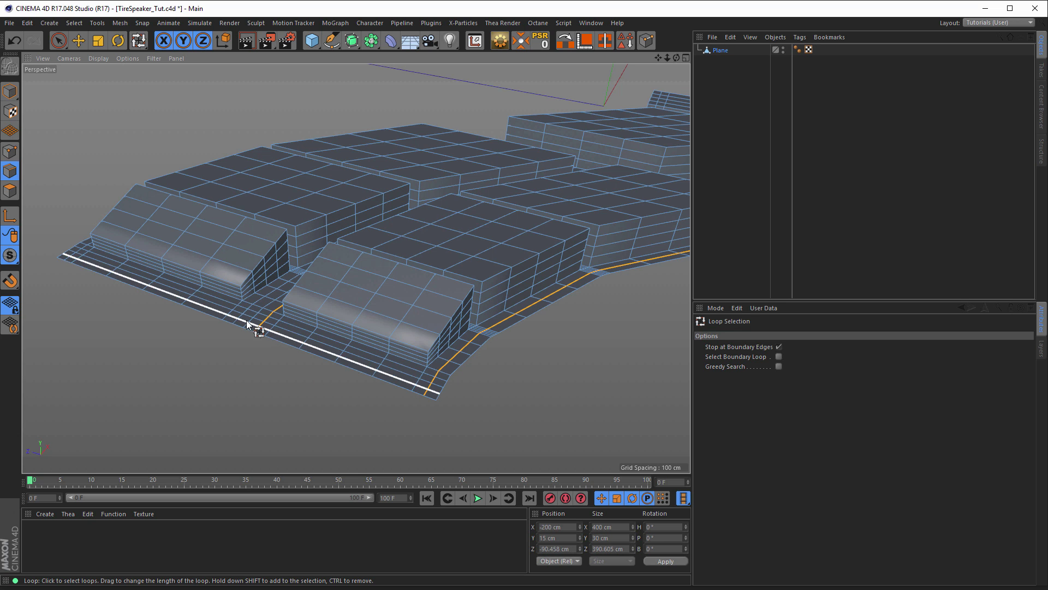
pyautogui.keyDown('shift'); pyautogui.click(245, 314); pyautogui.keyUp('shift')
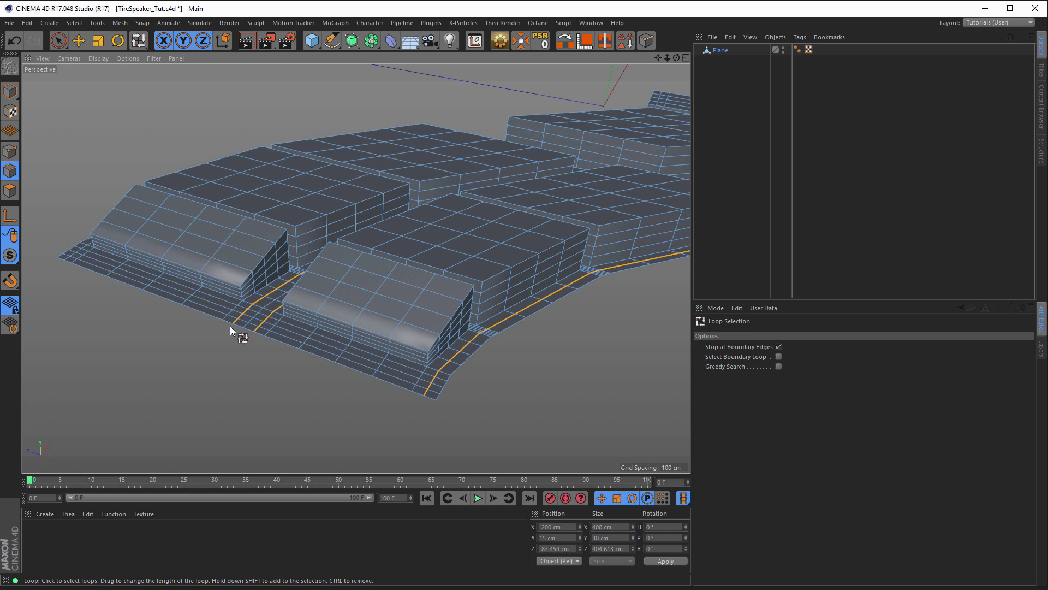
pyautogui.keyDown('alt'); pyautogui.moveTo(235, 309); pyautogui.dragTo(306, 323, button='middle'); pyautogui.keyUp('alt')
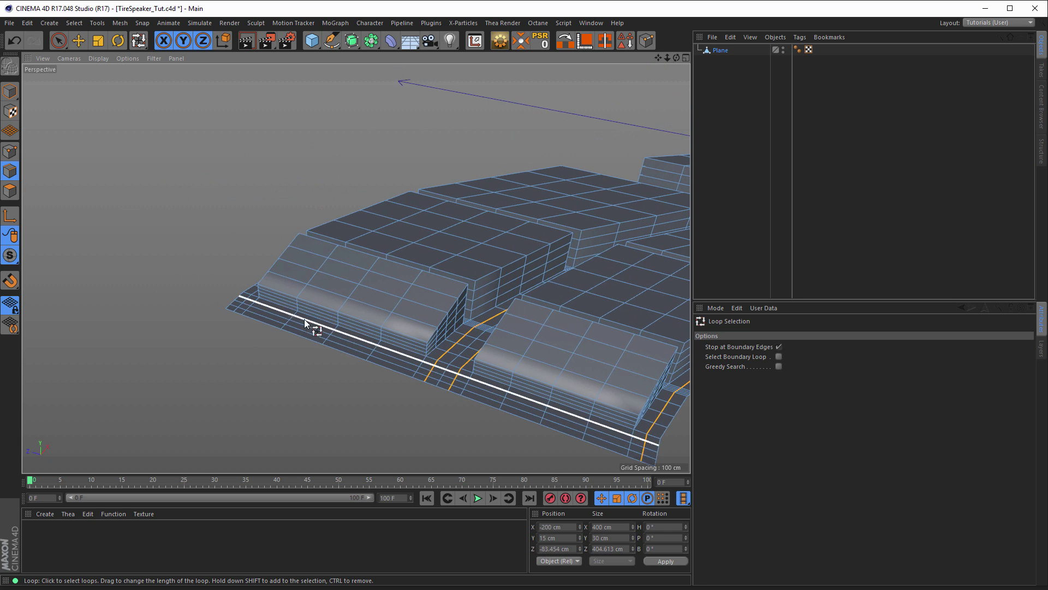
pyautogui.keyDown('alt'); pyautogui.moveTo(306, 323); pyautogui.dragTo(276, 309); pyautogui.keyUp('alt')
pyautogui.keyDown('shift'); pyautogui.click(240, 311); pyautogui.keyUp('shift')
pyautogui.keyDown('alt'); pyautogui.moveTo(303, 409); pyautogui.dragTo(307, 297); pyautogui.keyUp('alt')
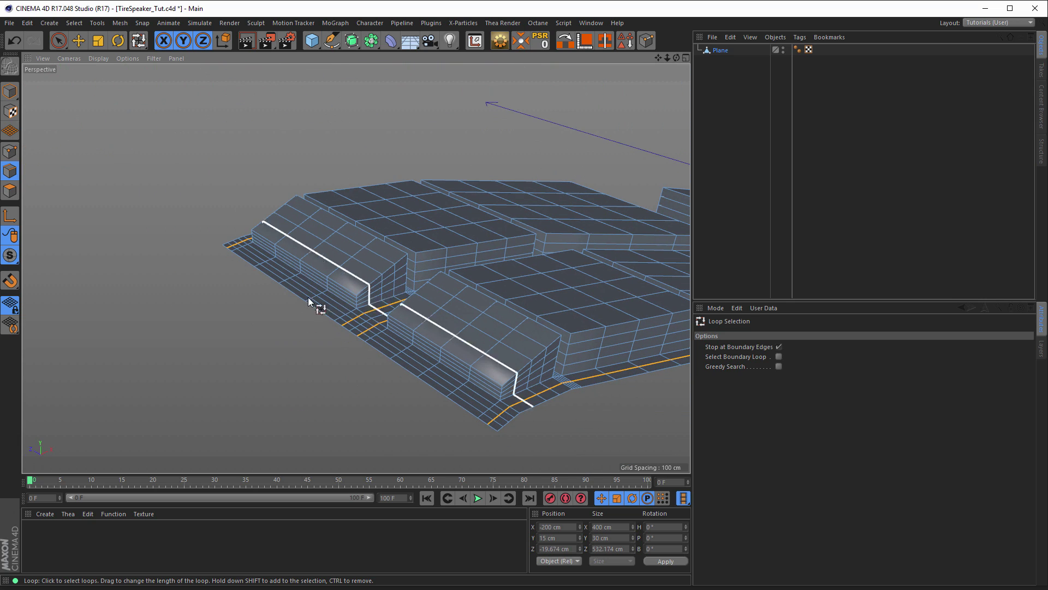
pyautogui.rightClick(261, 370)
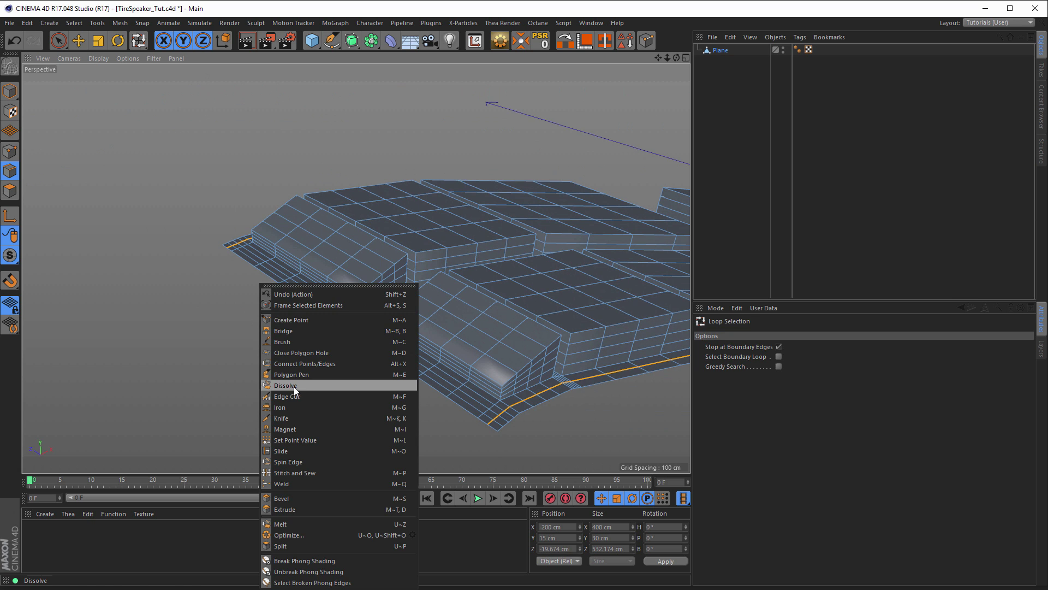
pyautogui.click(294, 385)
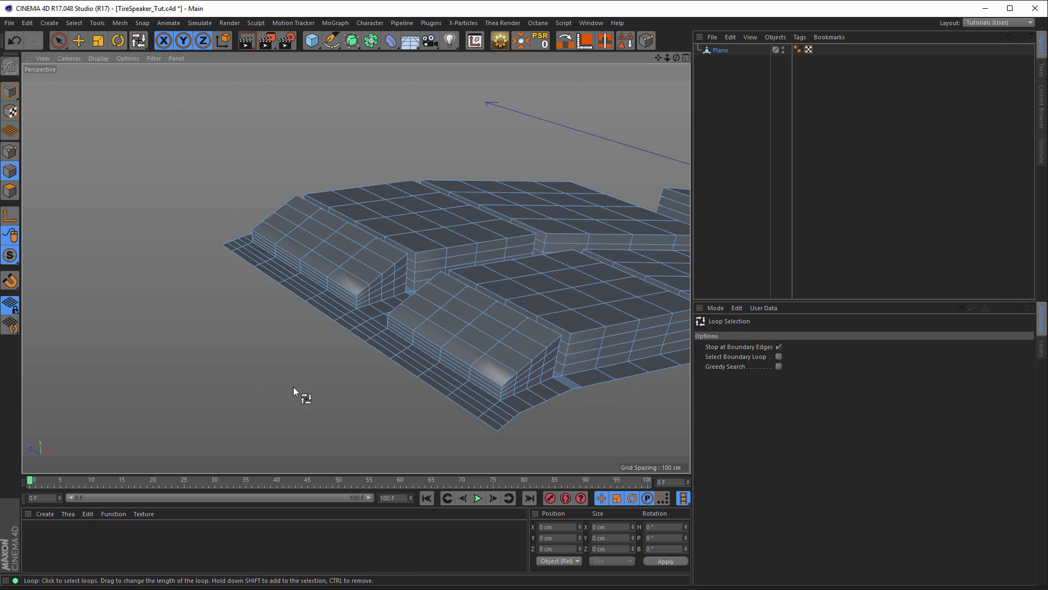
# Step: Inspect the sloped end blocks and save the scene file
pyautogui.keyDown('alt'); pyautogui.moveTo(425, 365); pyautogui.dragTo(404, 343); pyautogui.keyUp('alt')
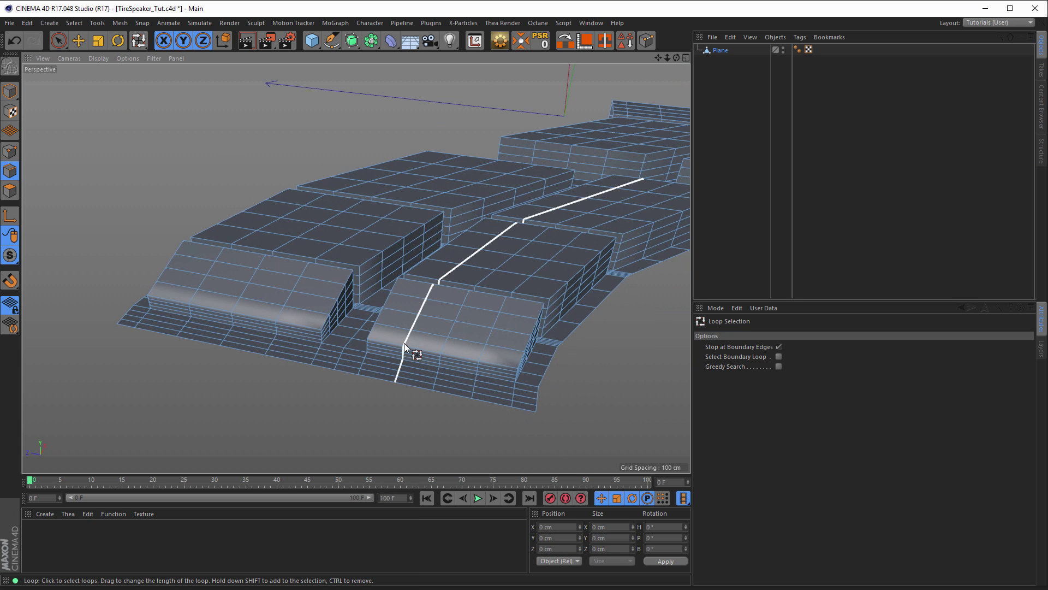
pyautogui.keyDown('alt'); pyautogui.moveTo(470, 339); pyautogui.dragTo(493, 345); pyautogui.keyUp('alt')
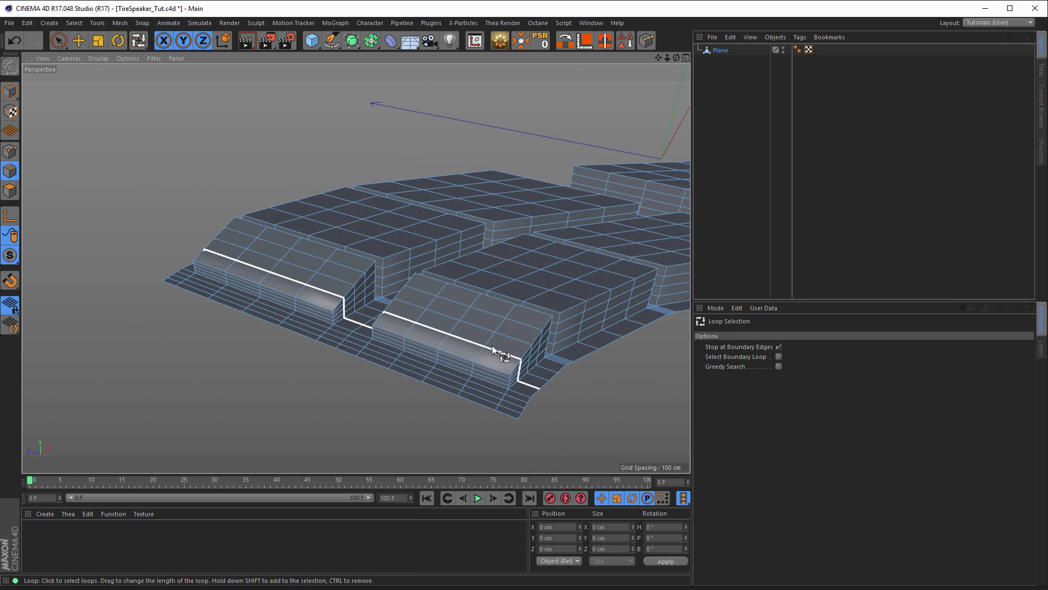
pyautogui.hotkey('ctrl', 's')
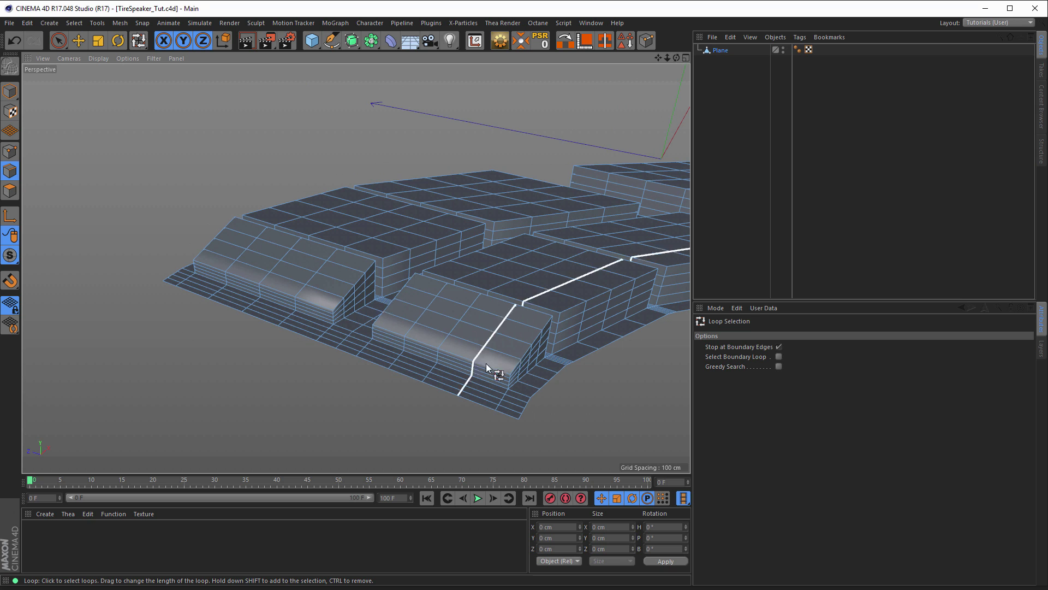
# Step: With Path Selection, select the outer part of the three inner edge lines running from the nearest sloped block to the tread rim
pyautogui.keyDown('alt'); pyautogui.moveTo(460, 388); pyautogui.dragTo(503, 389); pyautogui.keyUp('alt')
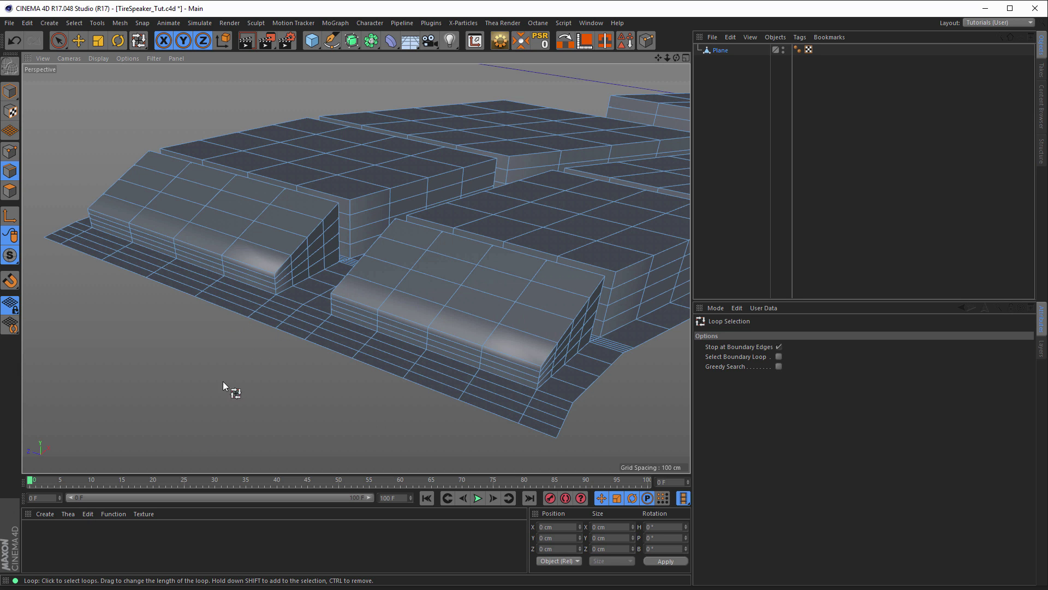
pyautogui.scroll(-3, 322, 354)
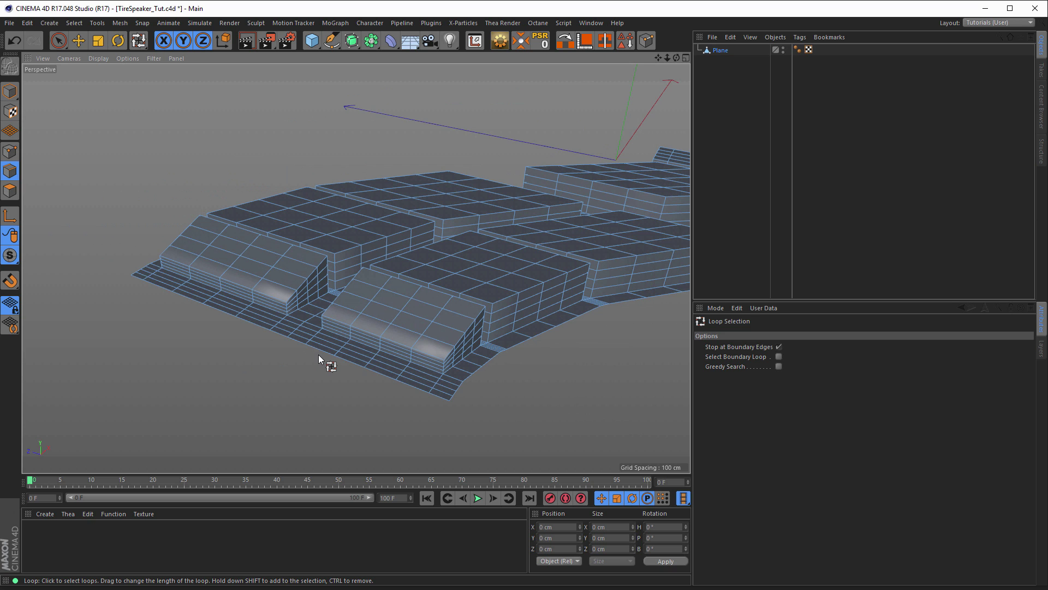
pyautogui.moveTo(349, 331)
pyautogui.keyDown('alt'); pyautogui.mouseDown()
pyautogui.moveTo(276, 330)
pyautogui.moveTo(344, 324)
pyautogui.mouseUp(); pyautogui.keyUp('alt')
pyautogui.scroll(5, 344, 324)
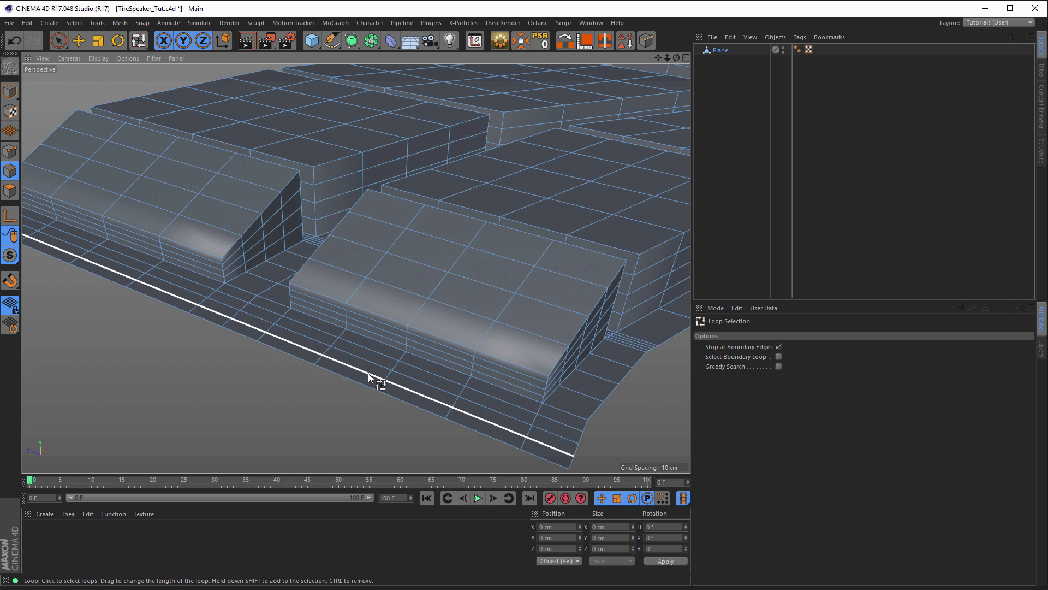
pyautogui.keyDown('alt'); pyautogui.moveTo(383, 358); pyautogui.dragTo(473, 363); pyautogui.keyUp('alt')
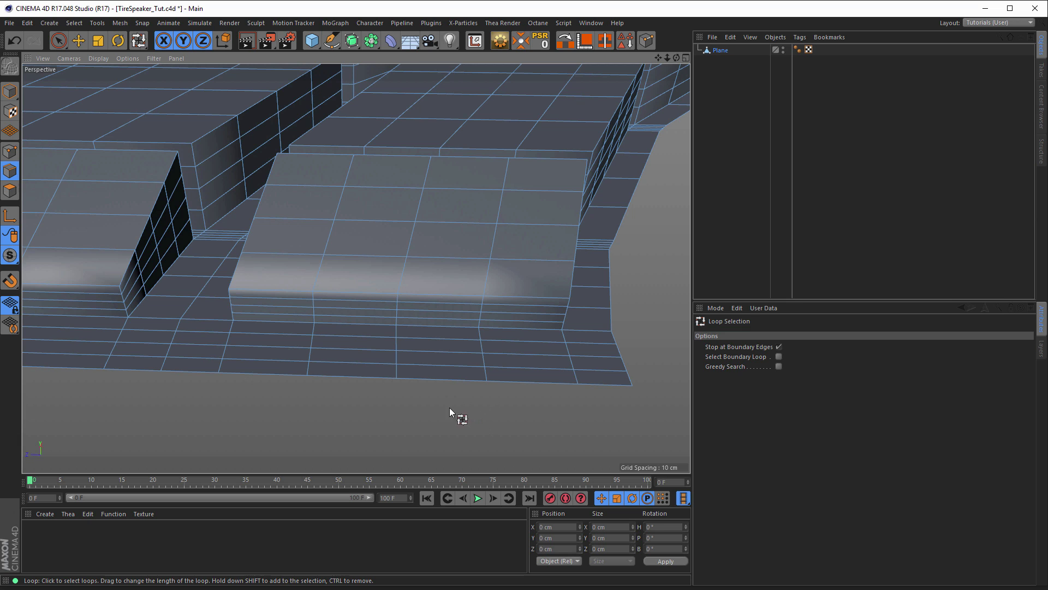
pyautogui.press('v')
pyautogui.moveTo(469, 405)
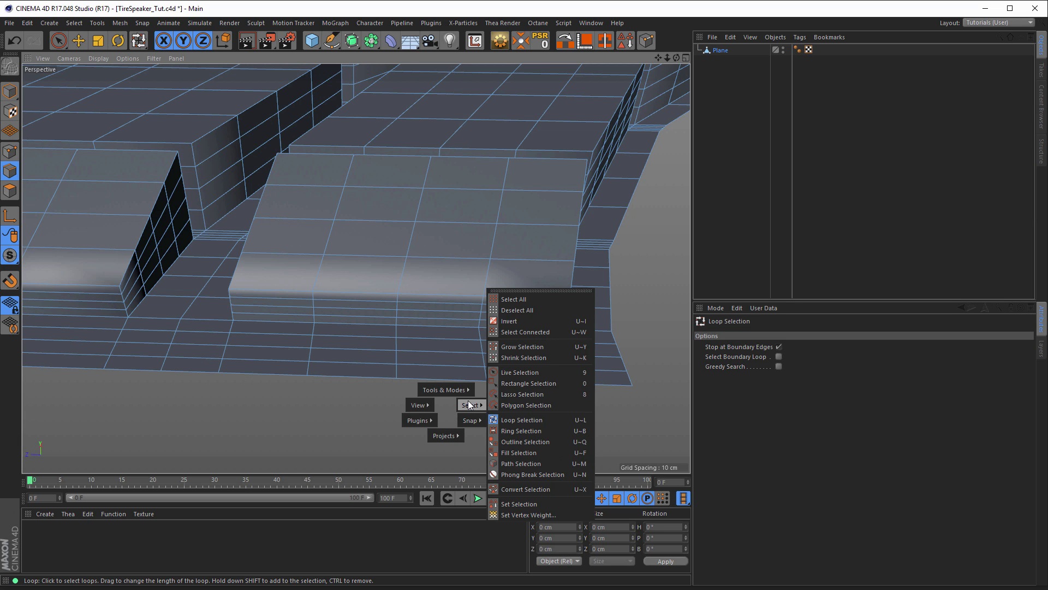
pyautogui.click(550, 465)
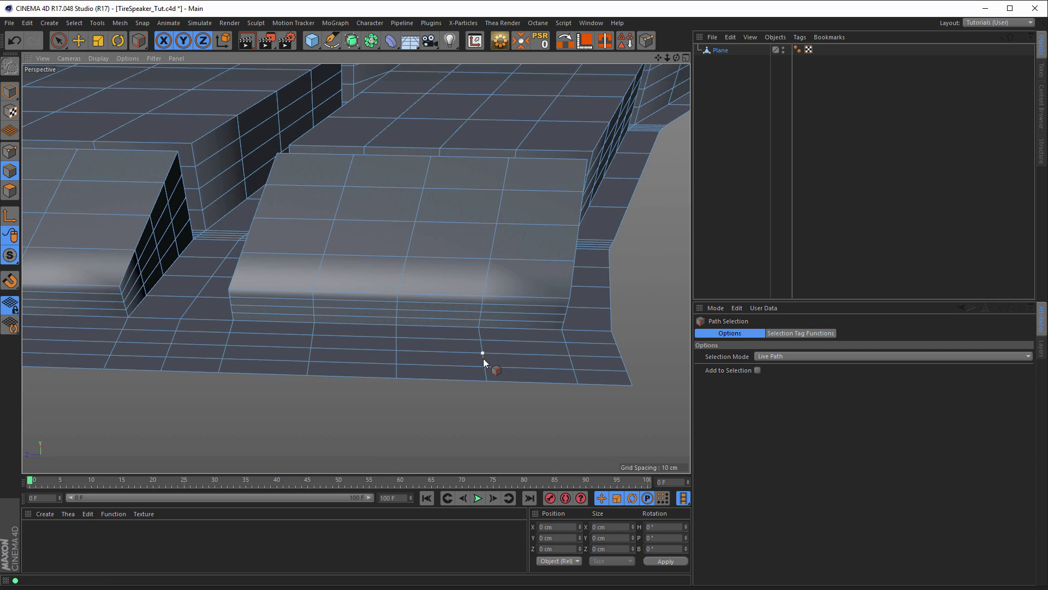
pyautogui.click(489, 386)
# Step: Use Stitch and Sew to merge the two outer selected edge lines into the middle one in front of the sloped block
pyautogui.rightClick(392, 429)
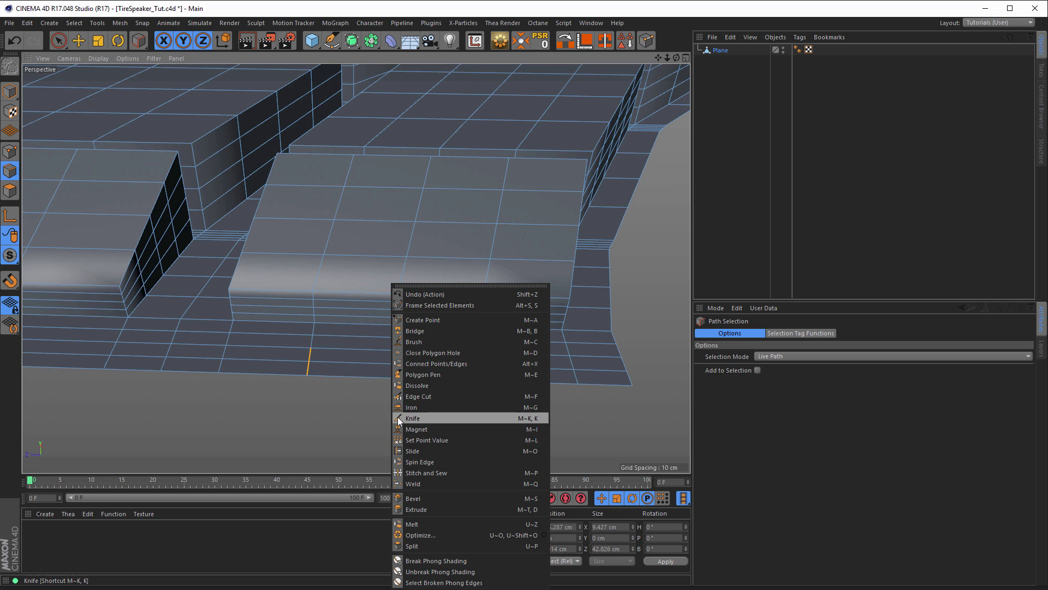
pyautogui.click(422, 473)
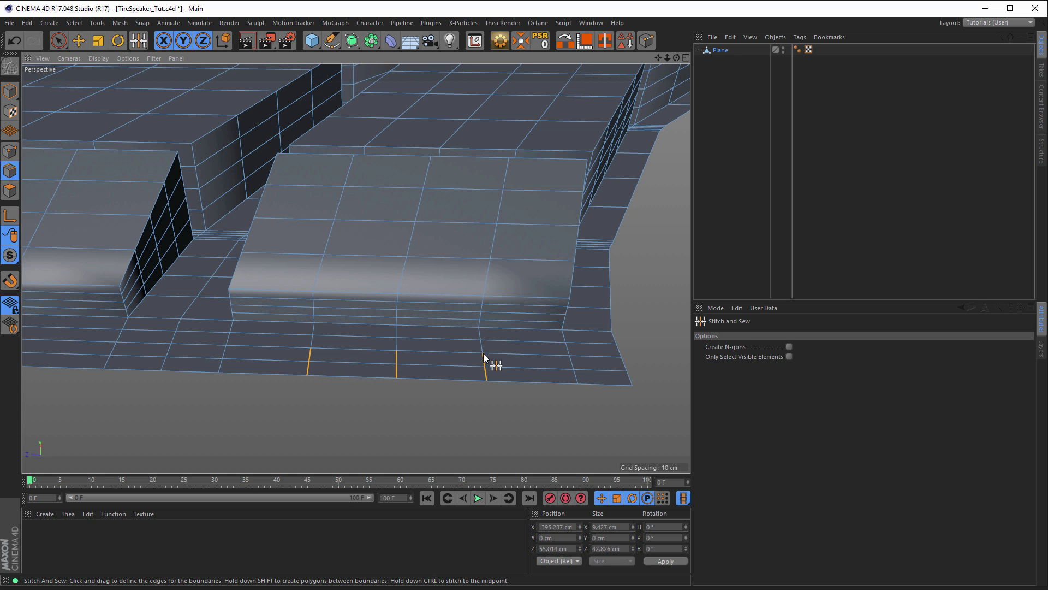
pyautogui.moveTo(483, 353); pyautogui.dragTo(395, 349)
pyautogui.moveTo(314, 355)
pyautogui.mouseDown()
pyautogui.moveTo(390, 355)
pyautogui.moveTo(414, 399)
pyautogui.mouseUp()
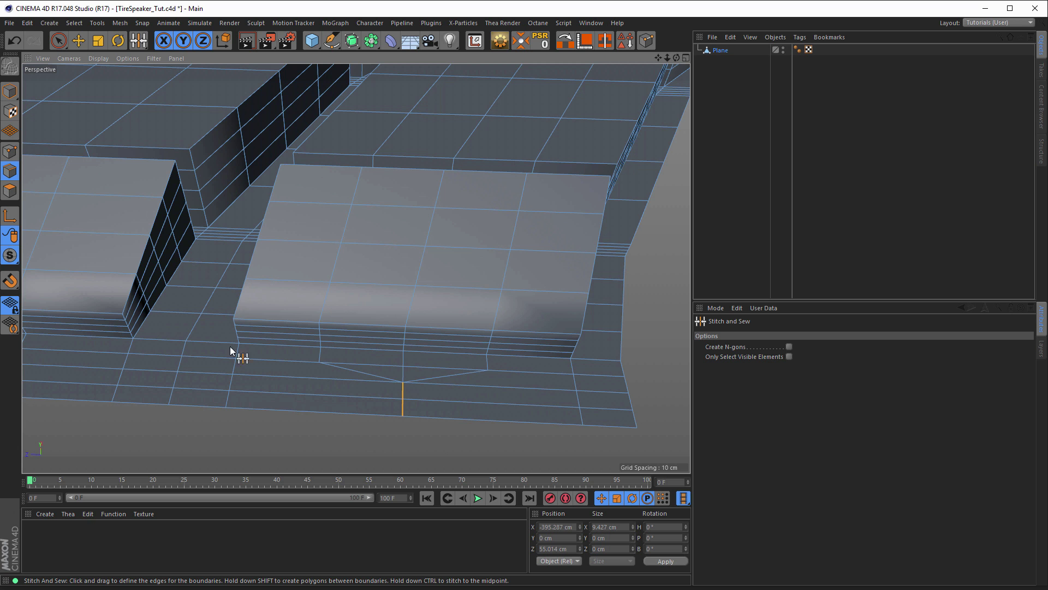
# Step: With Live Selection, select the short edge just inside the stitched point and dissolve it
pyautogui.click(59, 40)
pyautogui.keyDown('alt'); pyautogui.moveTo(408, 374); pyautogui.dragTo(482, 374, button='right'); pyautogui.keyUp('alt')
pyautogui.keyDown('alt'); pyautogui.moveTo(481, 374); pyautogui.dragTo(414, 373); pyautogui.keyUp('alt')
pyautogui.click(407, 375)
pyautogui.click(408, 375)
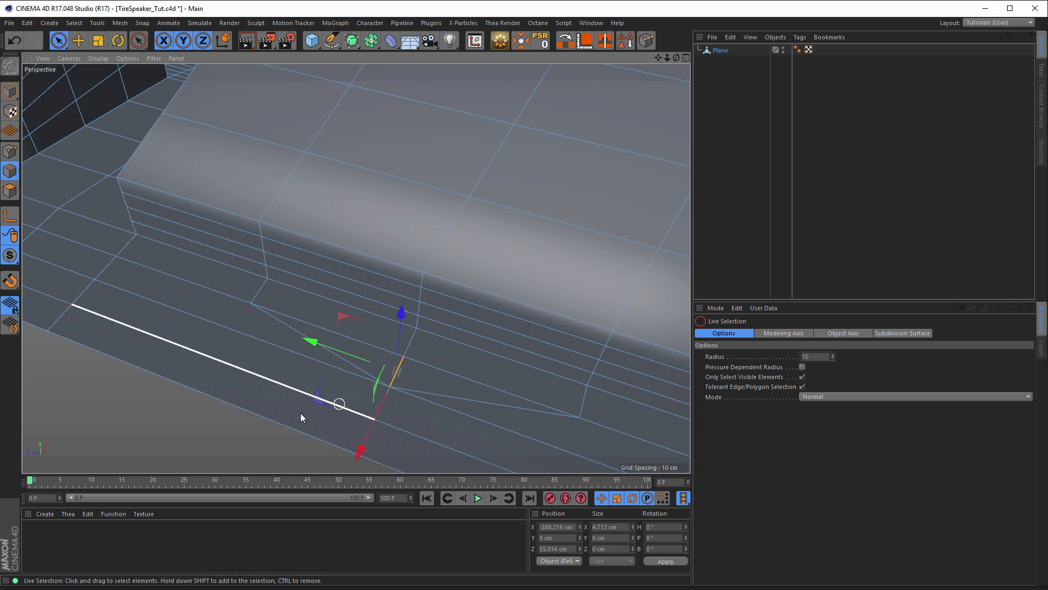
pyautogui.rightClick(149, 418)
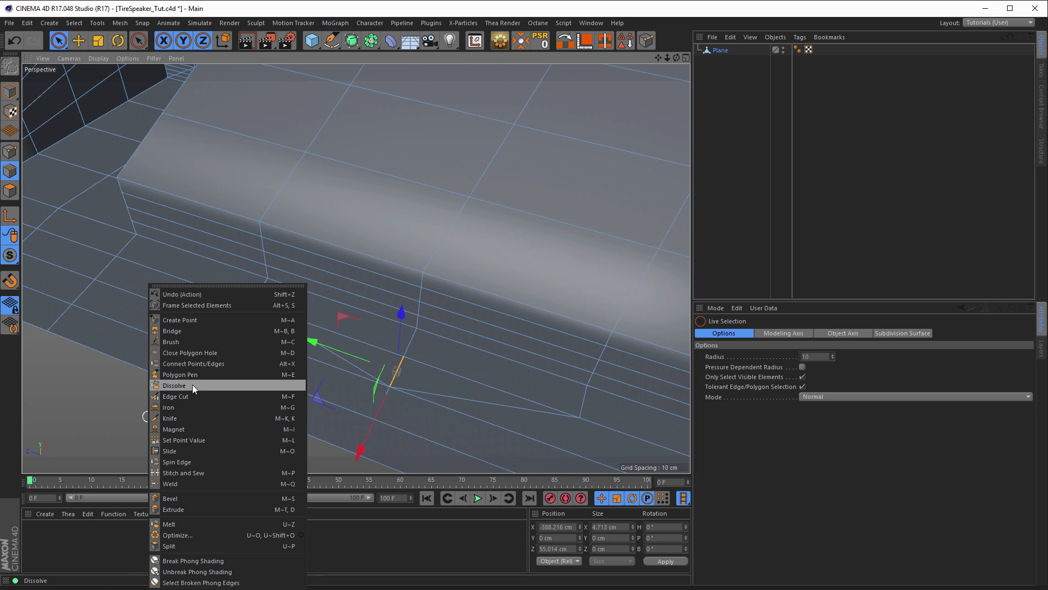
pyautogui.click(193, 385)
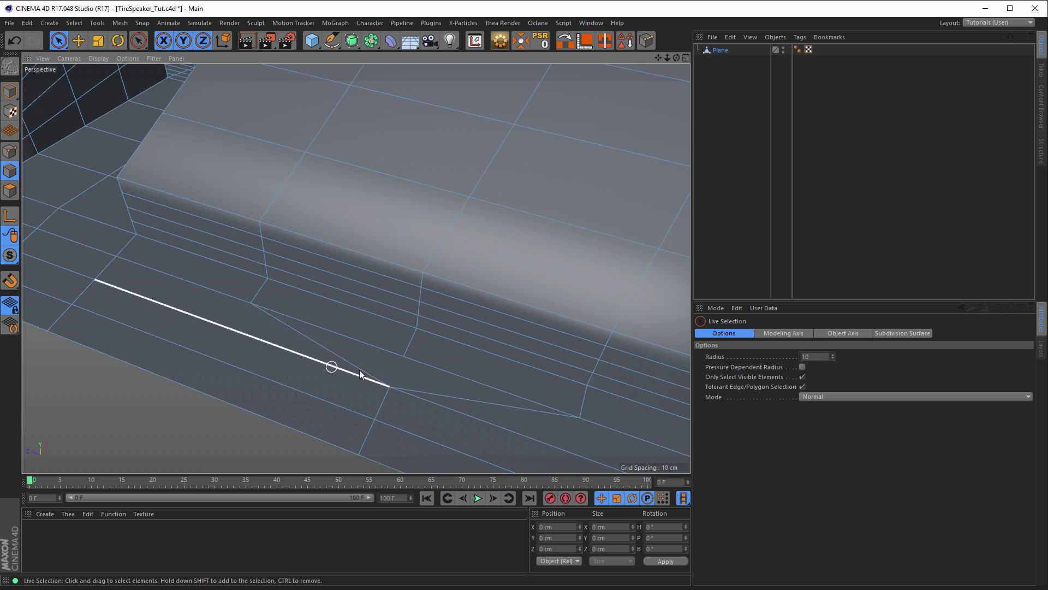
# Step: In Point mode, move the end point left by the dissolved edge slightly toward the sloped block, to about X -384.8 cm
pyautogui.click(11, 152)
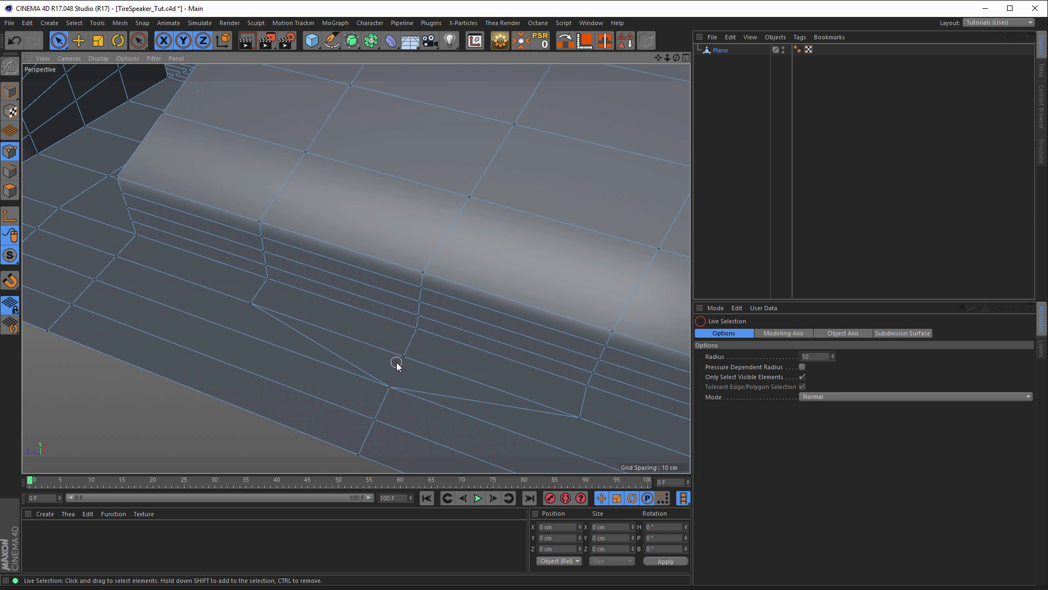
pyautogui.click(404, 357)
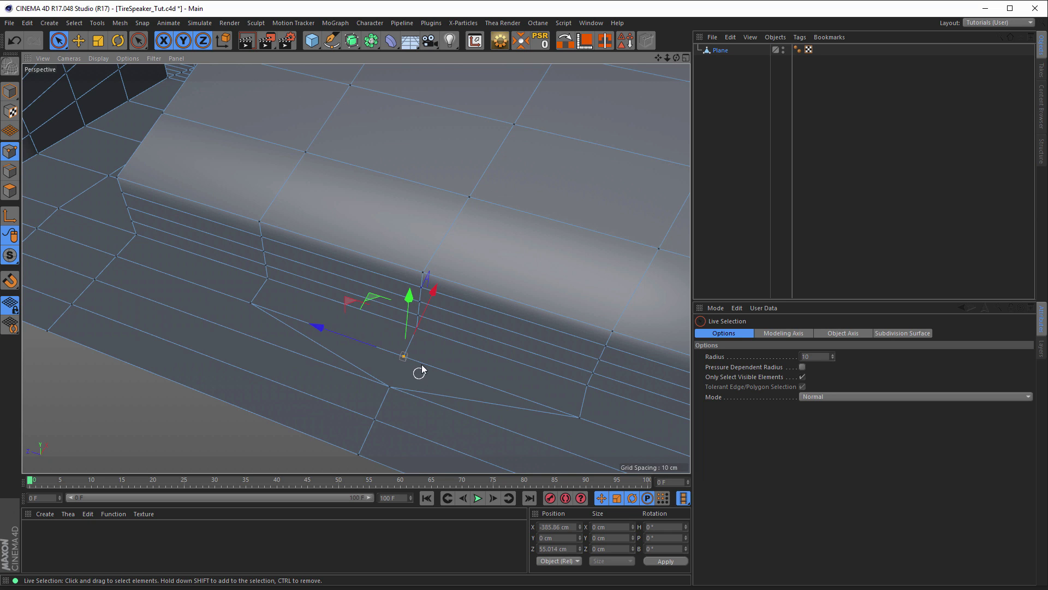
pyautogui.moveTo(437, 289); pyautogui.dragTo(444, 285)
pyautogui.keyDown('alt'); pyautogui.moveTo(392, 358); pyautogui.dragTo(302, 365); pyautogui.keyUp('alt')
pyautogui.keyDown('alt'); pyautogui.moveTo(367, 367); pyautogui.dragTo(354, 334); pyautogui.keyUp('alt')
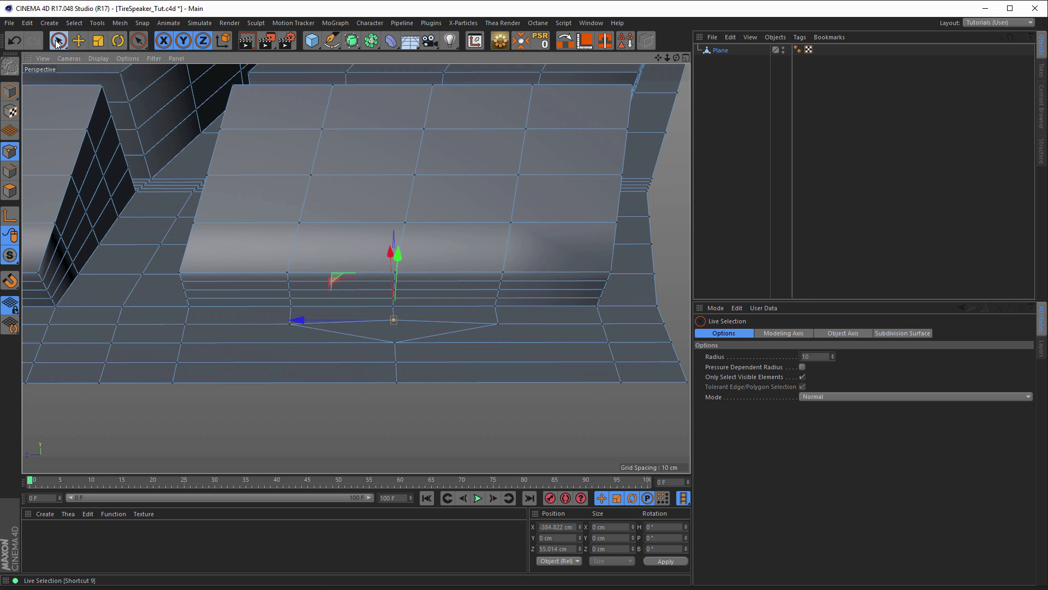
# Step: In Edge mode, select the rim edges at both block corners and the middle, and stitch the corner edges into the middle one
pyautogui.click(10, 171)
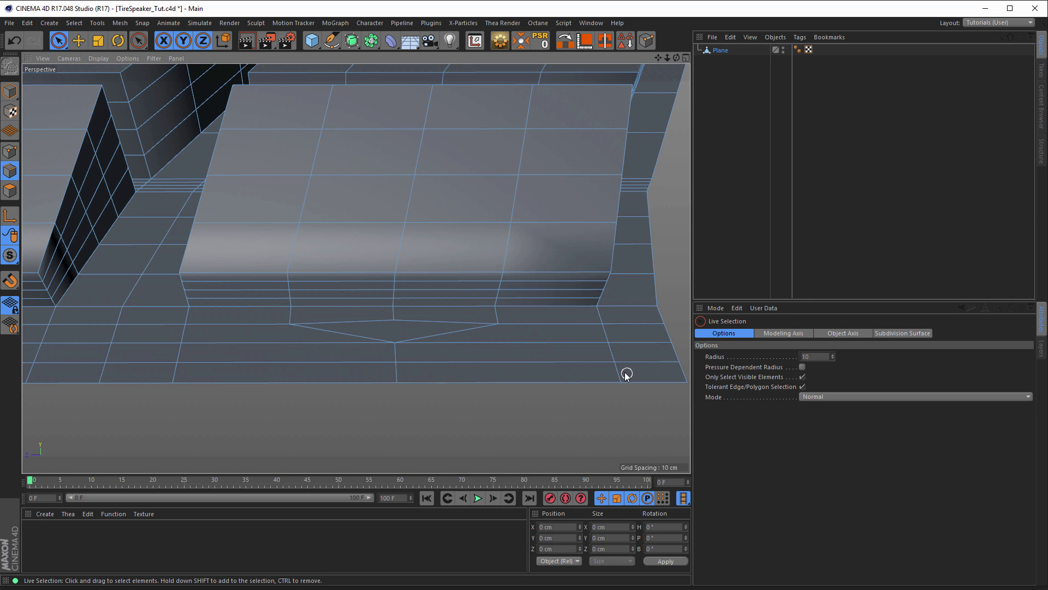
pyautogui.click(616, 370)
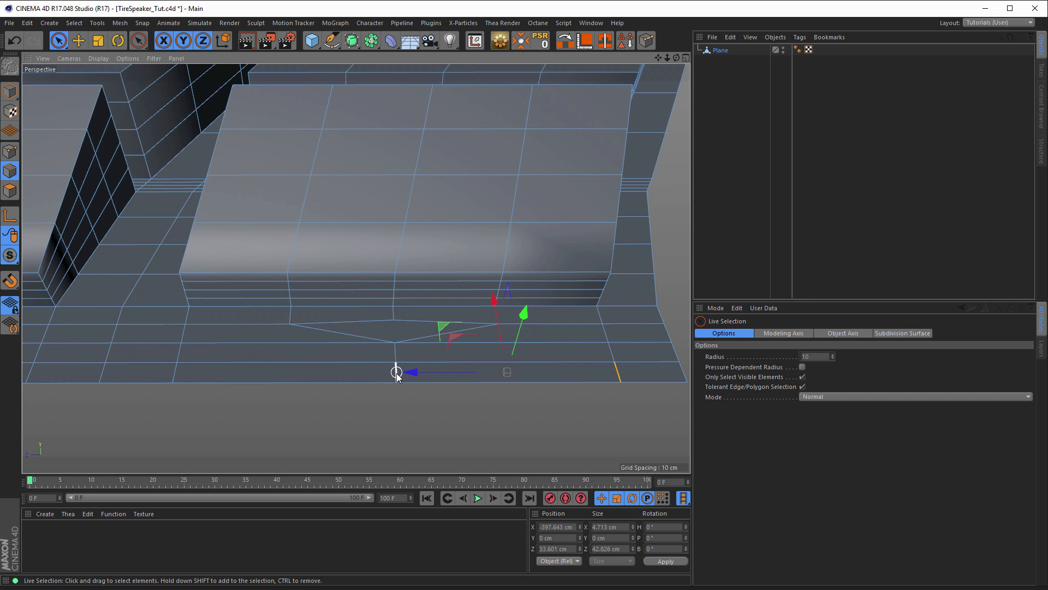
pyautogui.keyDown('shift'); pyautogui.click(175, 371); pyautogui.keyUp('shift')
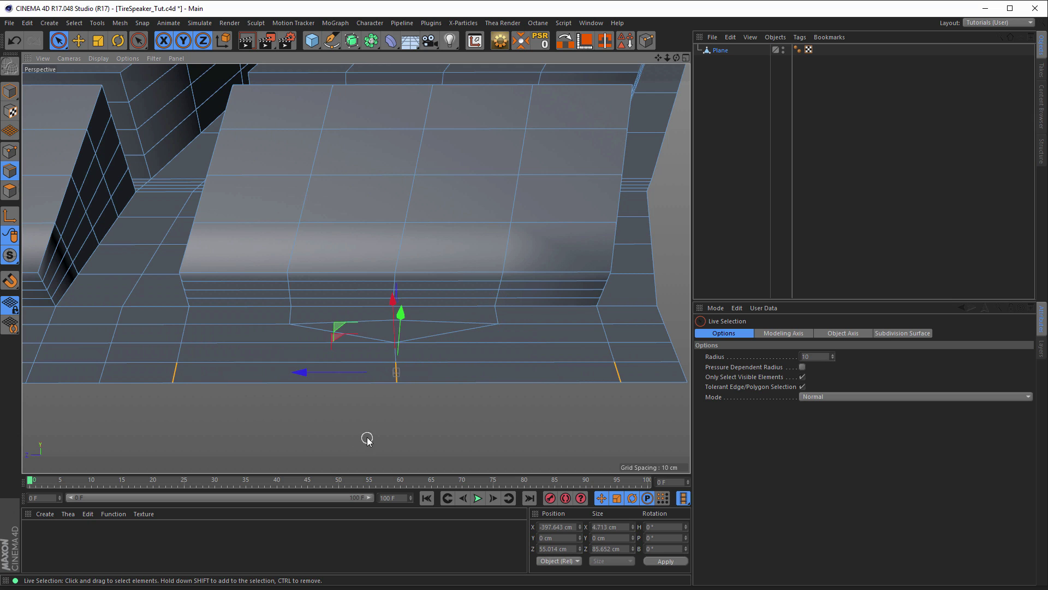
pyautogui.rightClick(417, 433)
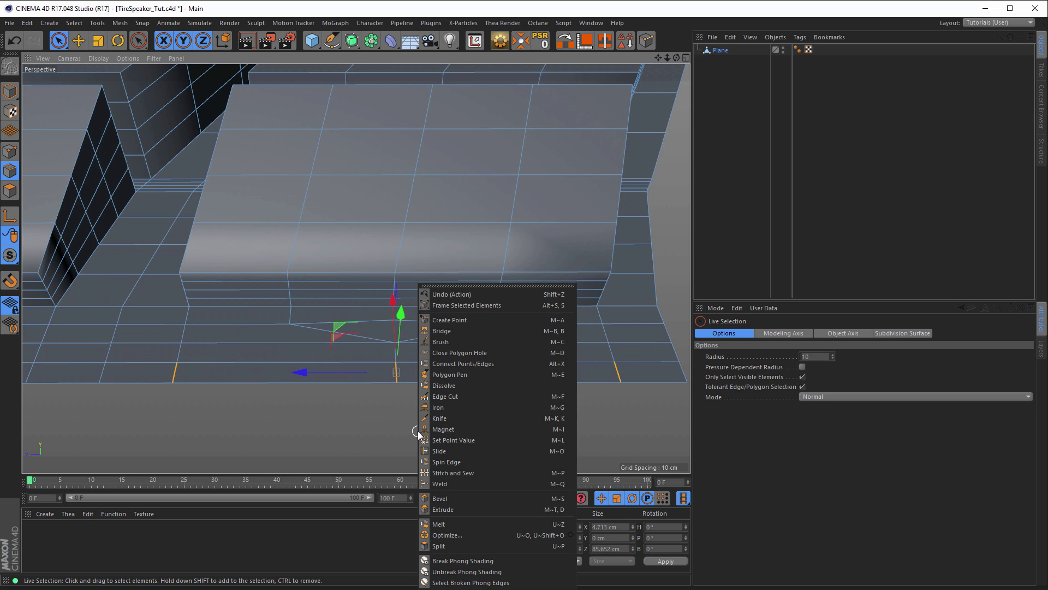
pyautogui.click(453, 473)
pyautogui.moveTo(614, 361); pyautogui.dragTo(399, 363)
pyautogui.moveTo(178, 365); pyautogui.dragTo(431, 351)
# Step: Select the short middle edge between the two stitched points with Live Selection and dissolve it
pyautogui.press('space')
pyautogui.click(397, 350)
pyautogui.rightClick(228, 397)
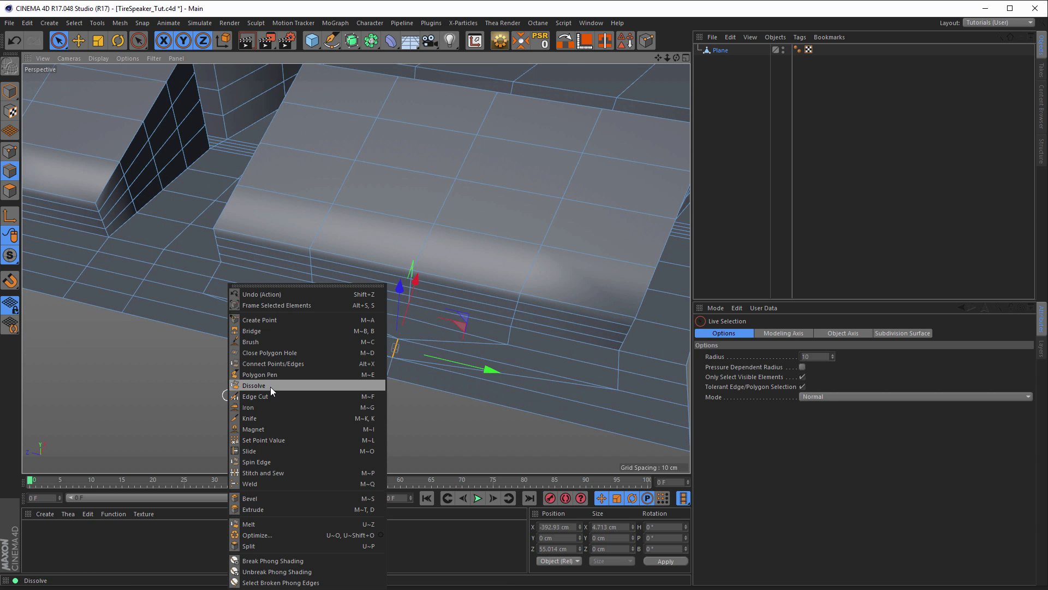
pyautogui.click(270, 386)
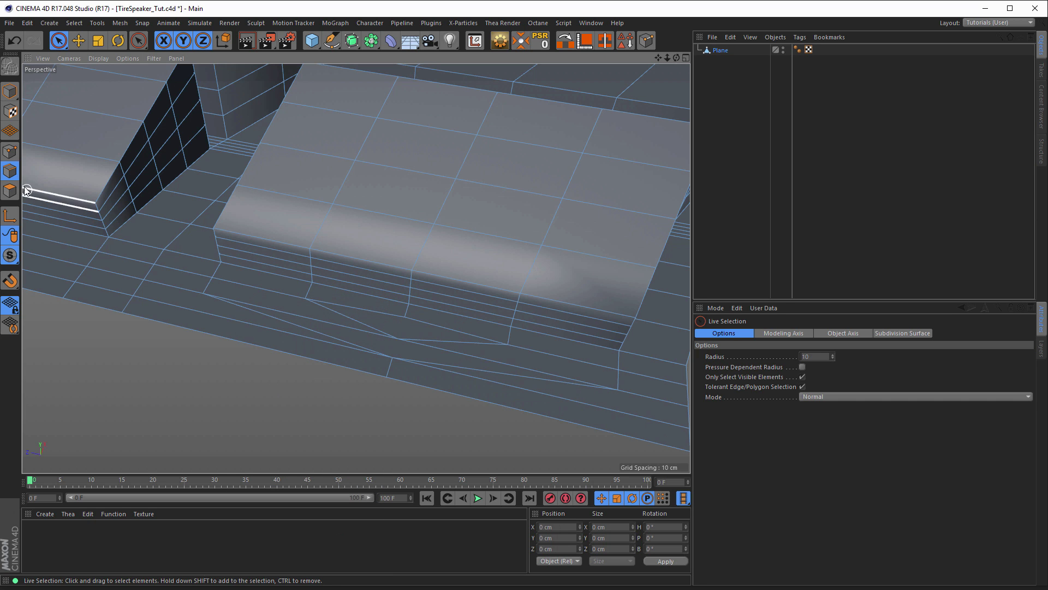
# Step: In Point mode, move the inner stitched point slightly toward the sloped block, to about X -389.5 cm
pyautogui.click(10, 152)
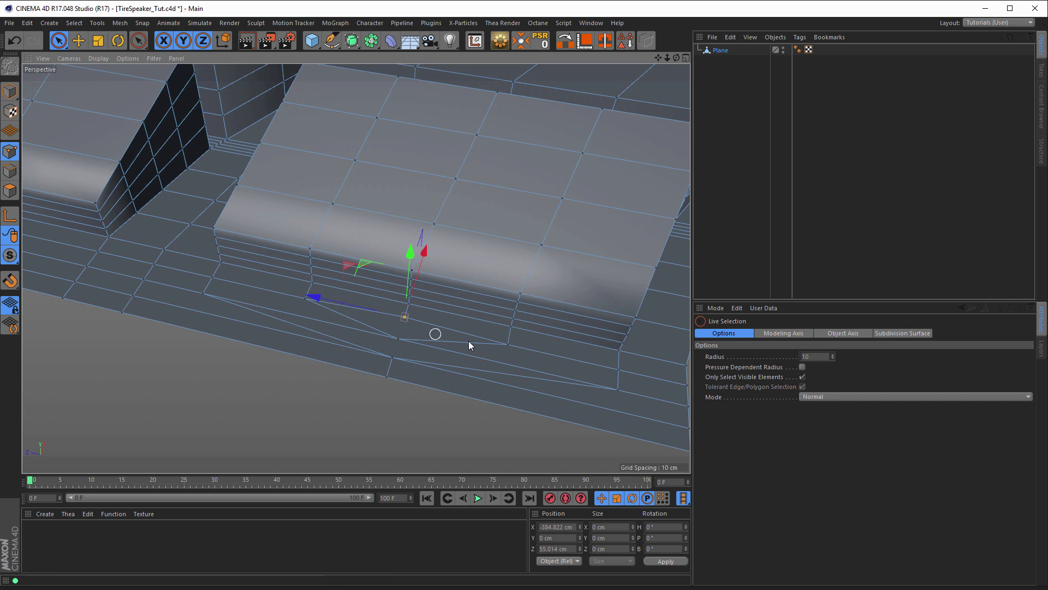
pyautogui.scroll(5, 469, 340)
pyautogui.click(380, 341)
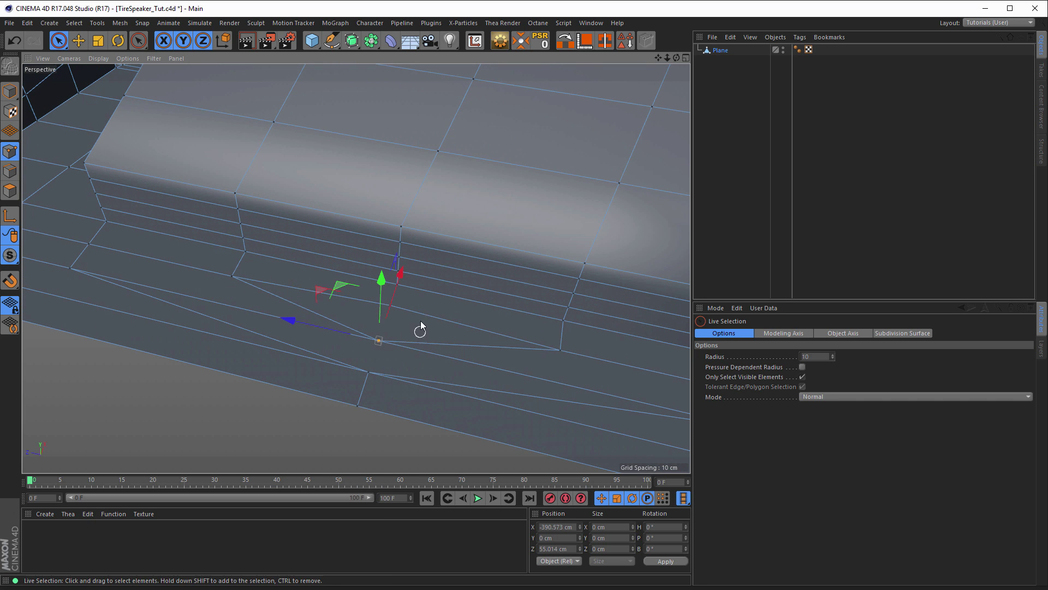
pyautogui.moveTo(400, 272); pyautogui.dragTo(405, 269)
# Step: In Edge mode, path-select the outer part of the three inner edge lines between the neighbouring sloped block and the tread rim
pyautogui.keyDown('alt'); pyautogui.moveTo(352, 350); pyautogui.dragTo(311, 360, button='right'); pyautogui.keyUp('alt')
pyautogui.keyDown('alt'); pyautogui.moveTo(318, 360); pyautogui.dragTo(241, 354); pyautogui.keyUp('alt')
pyautogui.keyDown('alt'); pyautogui.moveTo(351, 350); pyautogui.dragTo(474, 319); pyautogui.keyUp('alt')
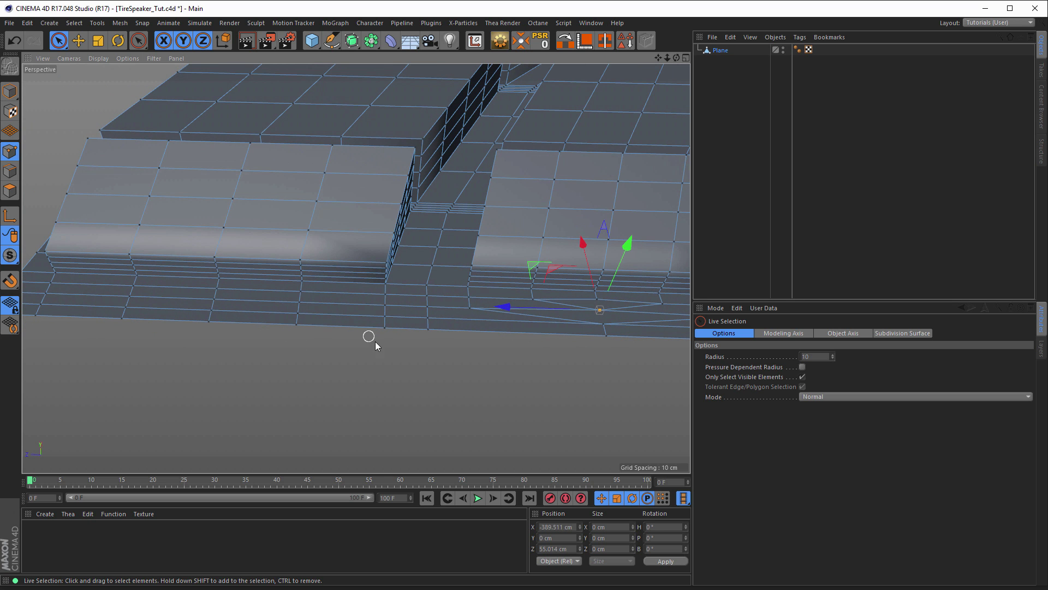
pyautogui.keyDown('alt'); pyautogui.moveTo(472, 333); pyautogui.dragTo(515, 358); pyautogui.keyUp('alt')
pyautogui.keyDown('alt'); pyautogui.moveTo(346, 339); pyautogui.dragTo(435, 352); pyautogui.keyUp('alt')
pyautogui.keyDown('alt'); pyautogui.moveTo(273, 314); pyautogui.dragTo(355, 387, button='right'); pyautogui.keyUp('alt')
pyautogui.rightClick(364, 400)
pyautogui.click(365, 403)
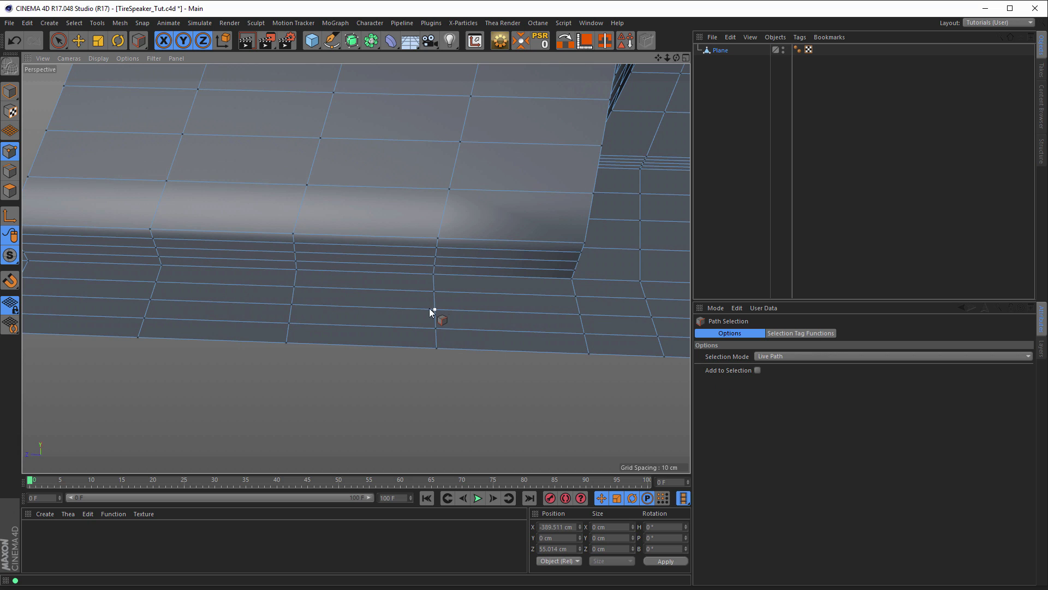
pyautogui.click(10, 171)
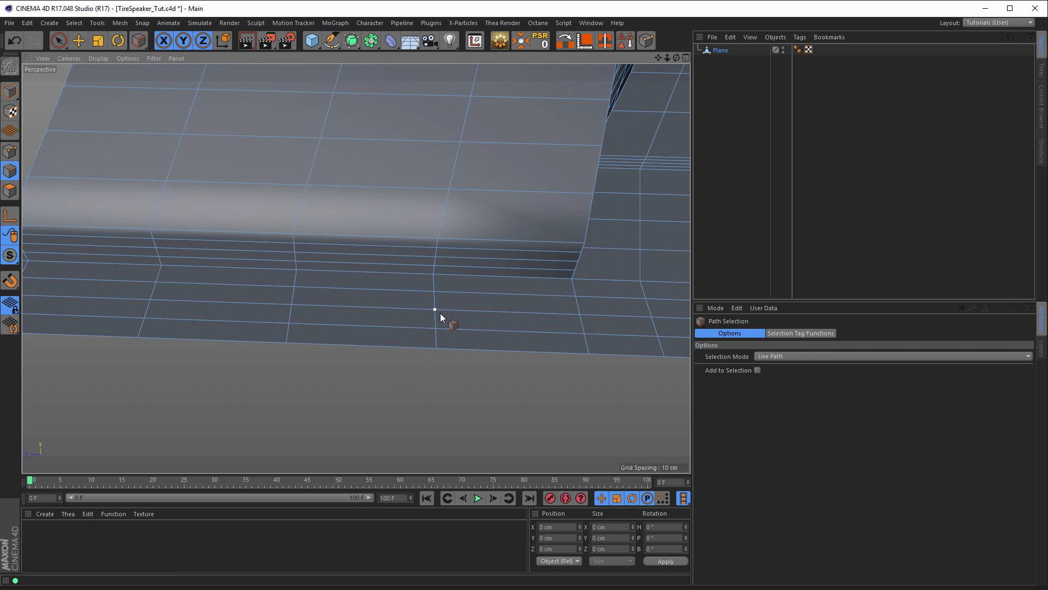
pyautogui.moveTo(433, 347); pyautogui.dragTo(433, 351)
pyautogui.keyDown('shift'); pyautogui.moveTo(288, 303); pyautogui.dragTo(278, 363); pyautogui.keyUp('shift')
pyautogui.keyDown('shift'); pyautogui.moveTo(156, 299); pyautogui.dragTo(141, 358); pyautogui.keyUp('shift')
pyautogui.scroll(-3, 297, 391)
# Step: Use Stitch and Sew to merge the neighbouring block's two outer selected edge lines into its middle one
pyautogui.rightClick(316, 392)
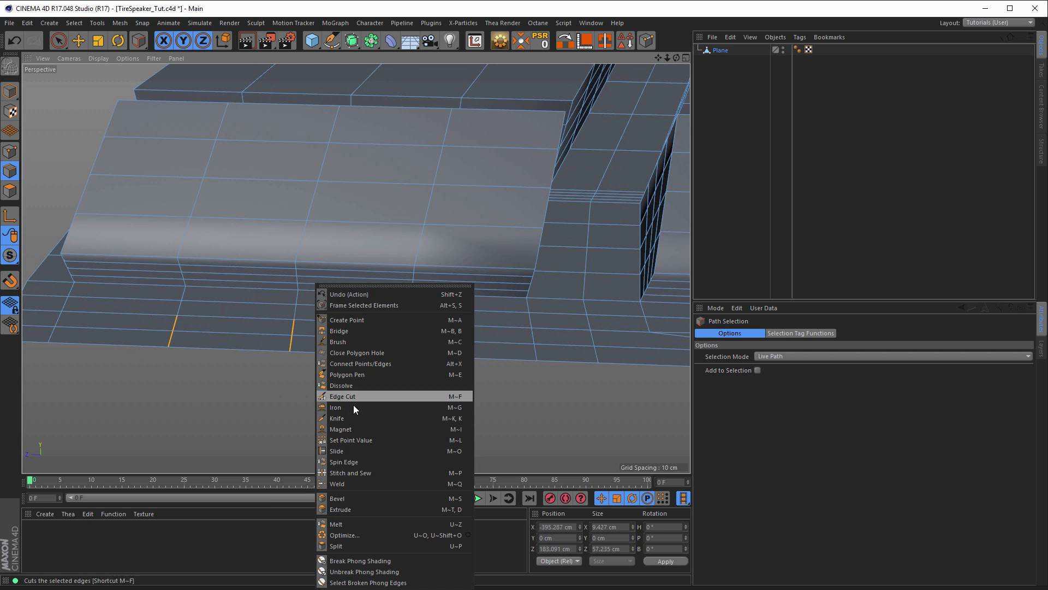
pyautogui.click(359, 473)
pyautogui.moveTo(407, 330); pyautogui.dragTo(291, 318)
pyautogui.moveTo(179, 317); pyautogui.dragTo(288, 330)
pyautogui.keyDown('alt'); pyautogui.moveTo(293, 342); pyautogui.dragTo(288, 373, button='middle'); pyautogui.keyUp('alt')
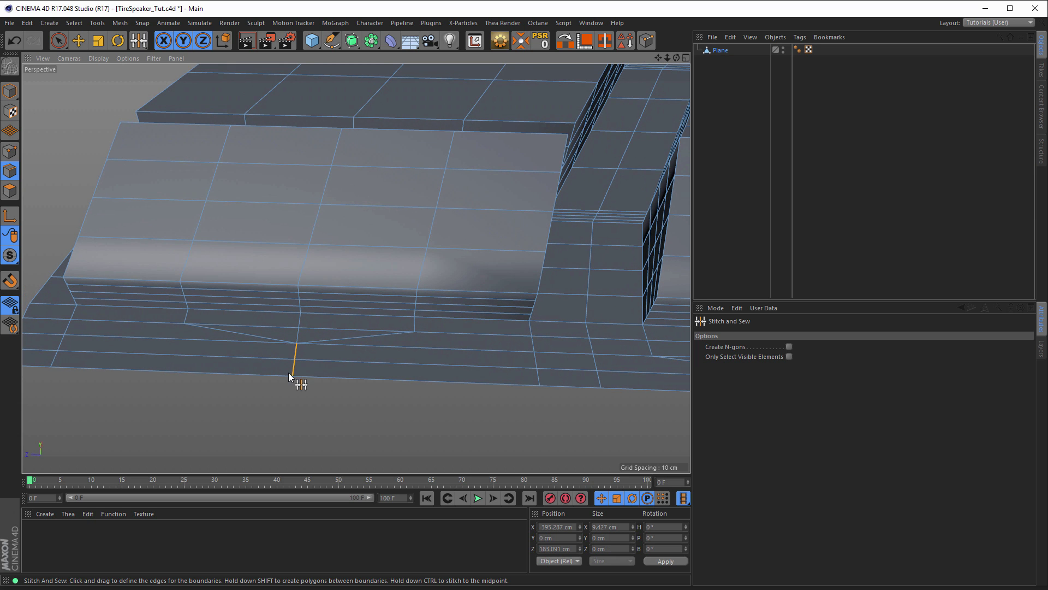
# Step: Select the short edge just inside the neighbouring block's stitched point with Live Selection and dissolve it
pyautogui.press('space')
pyautogui.scroll(5, 304, 335)
pyautogui.click(300, 339)
pyautogui.rightClick(145, 447)
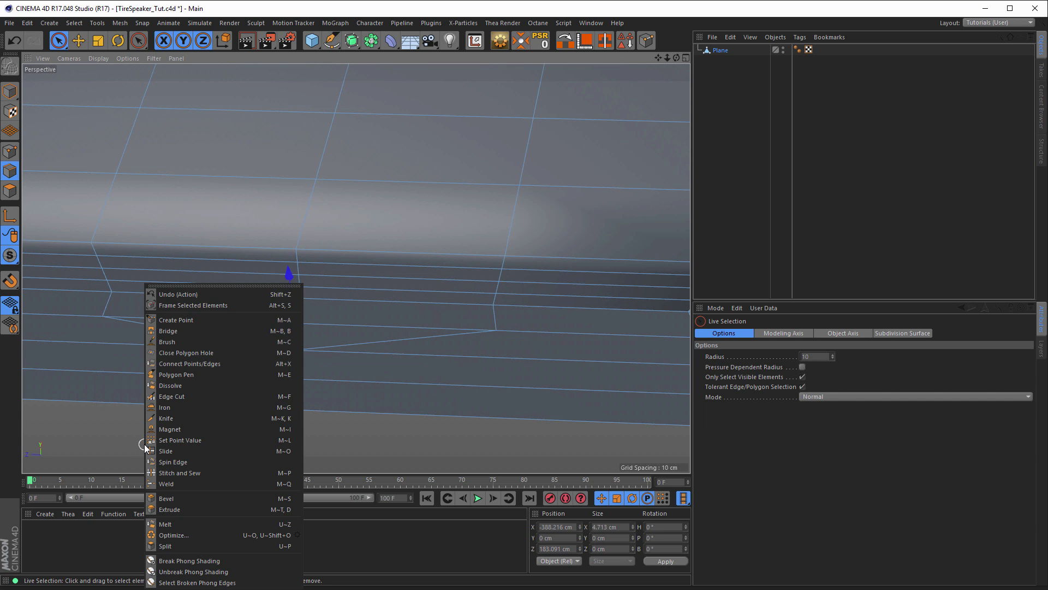
pyautogui.click(182, 385)
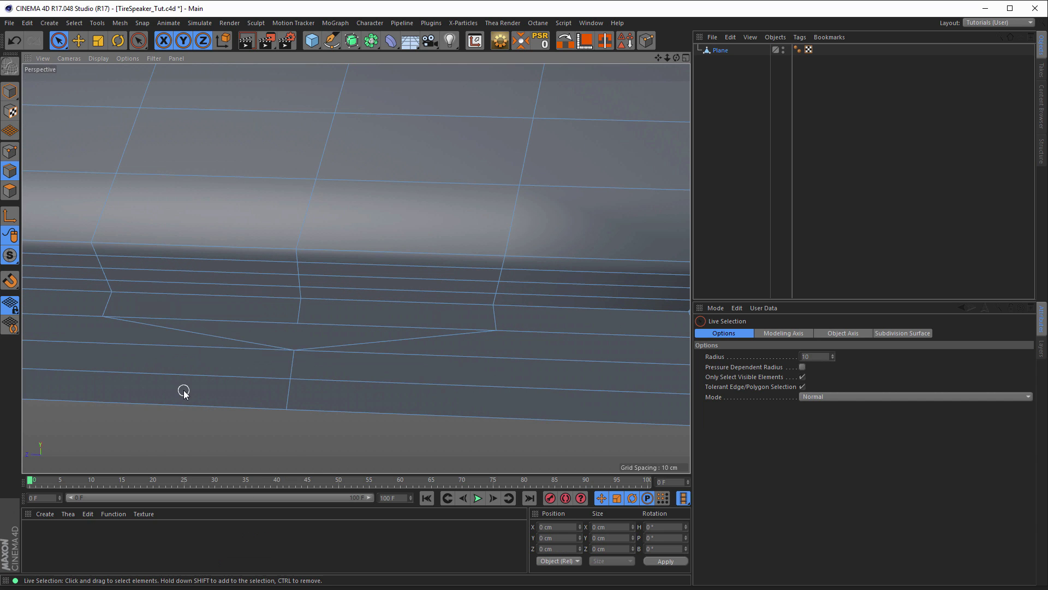
# Step: In Point mode, move the end point of the neighbouring block's middle edge line toward the block, to about X -384.5 cm
pyautogui.click(10, 151)
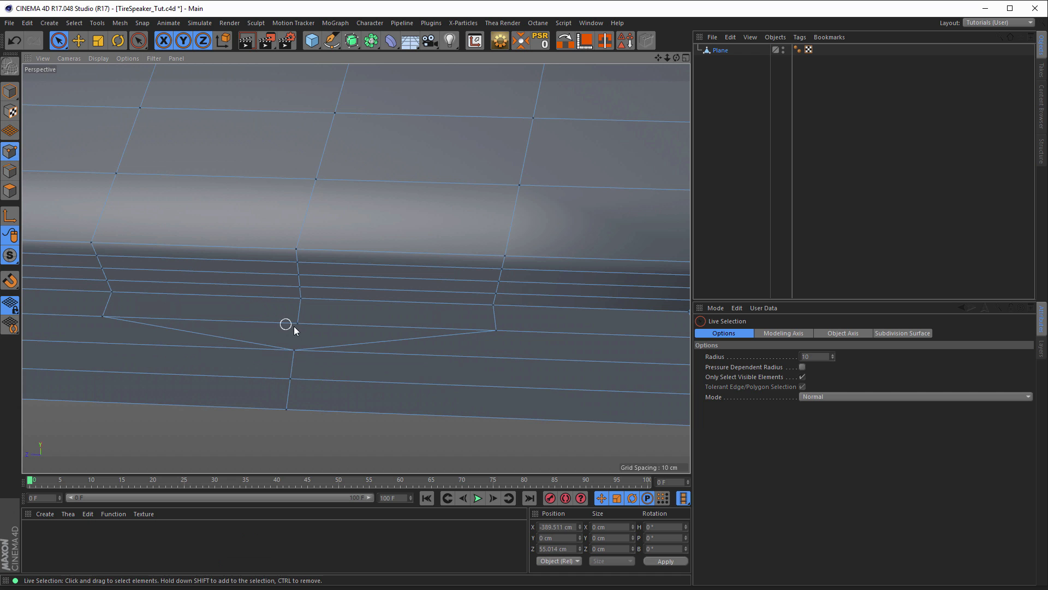
pyautogui.click(299, 323)
pyautogui.keyDown('alt'); pyautogui.moveTo(303, 322); pyautogui.dragTo(247, 293); pyautogui.keyUp('alt')
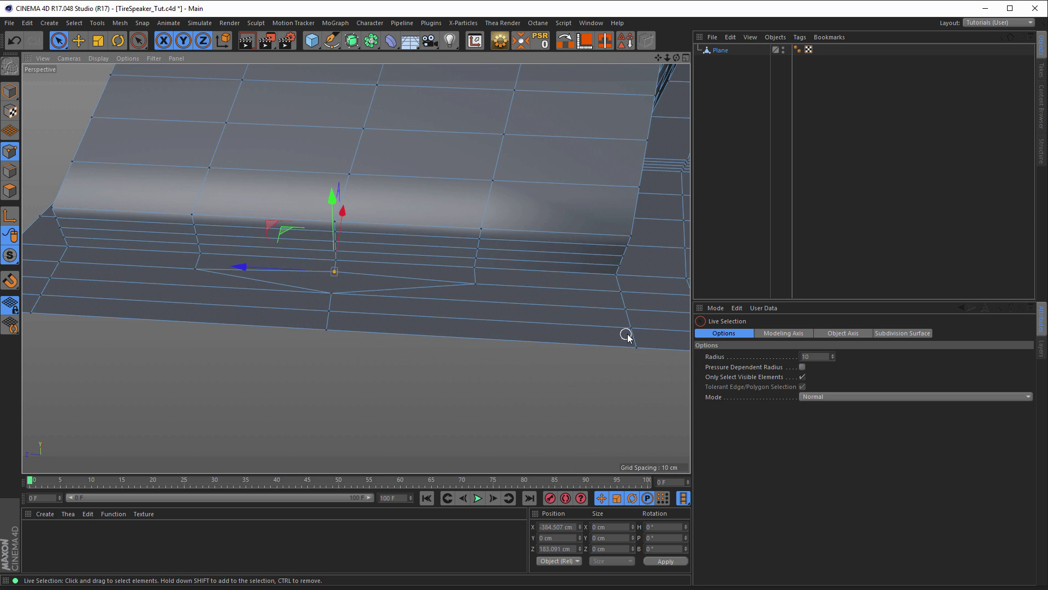
# Step: Select the three short outermost edges at the neighbouring block's rim and use Stitch and Sew to merge the outer two into the middle one
pyautogui.click(10, 170)
pyautogui.click(628, 335)
pyautogui.keyDown('shift'); pyautogui.click(323, 321); pyautogui.keyUp('shift')
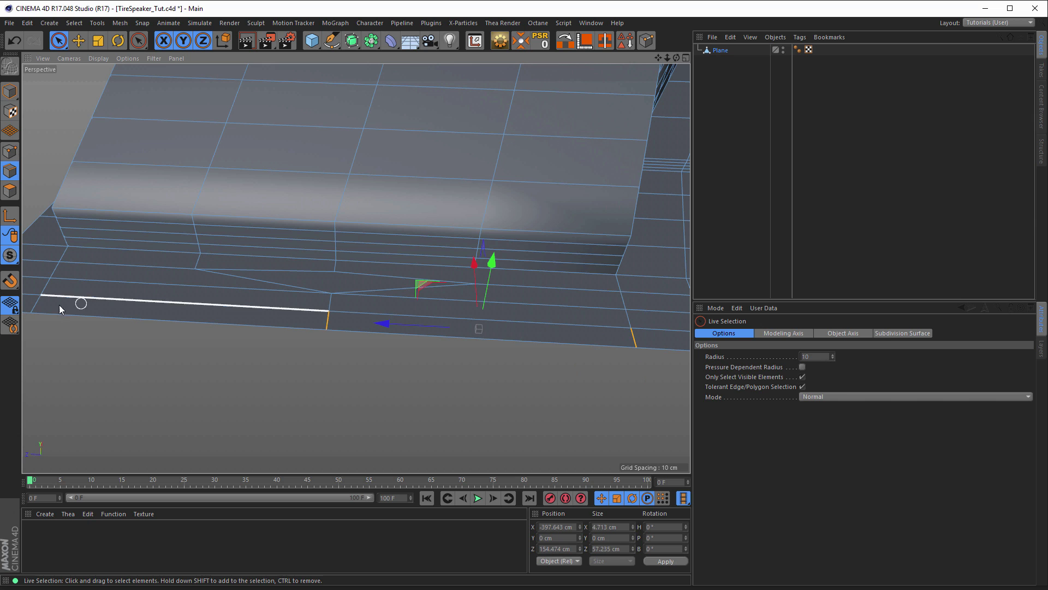
pyautogui.keyDown('shift'); pyautogui.click(36, 304); pyautogui.keyUp('shift')
pyautogui.rightClick(293, 389)
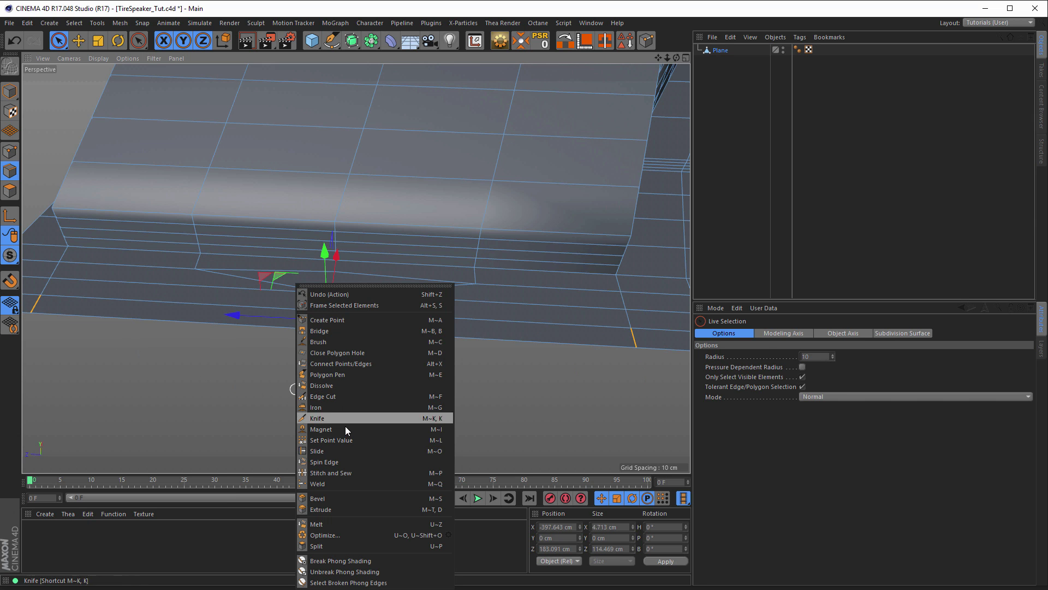
pyautogui.click(336, 472)
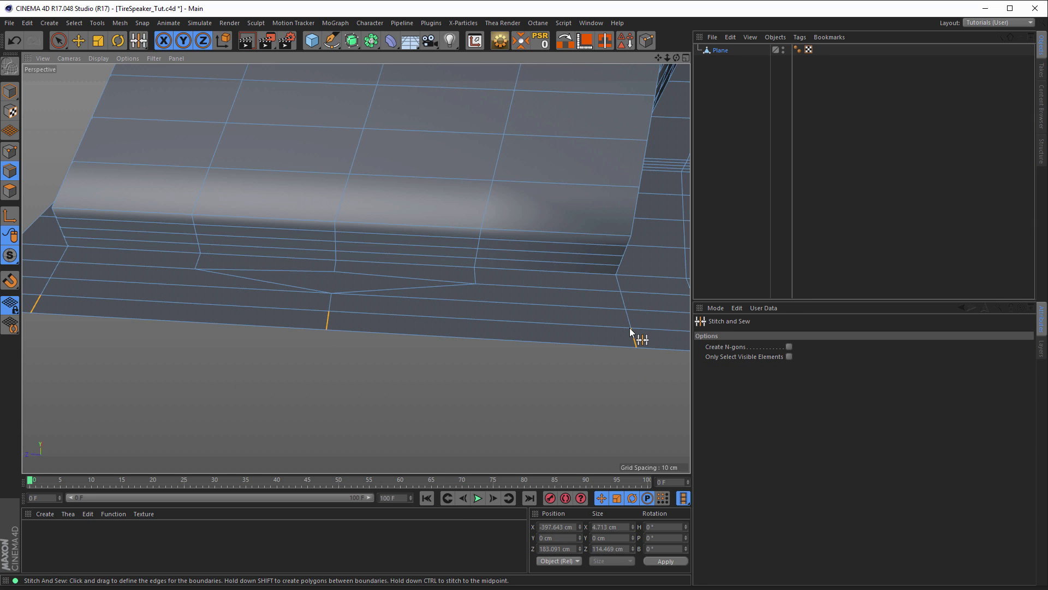
pyautogui.moveTo(510, 322); pyautogui.dragTo(329, 319)
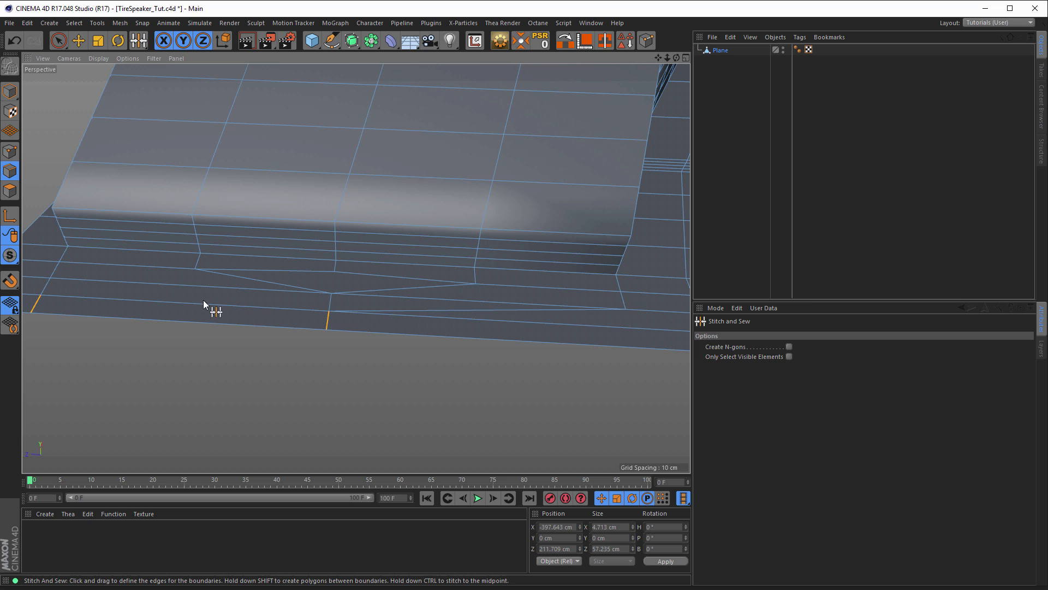
pyautogui.moveTo(239, 313); pyautogui.dragTo(330, 310)
# Step: Select the short edge just inside the newly stitched rim point with Live Selection and dissolve it
pyautogui.press('space')
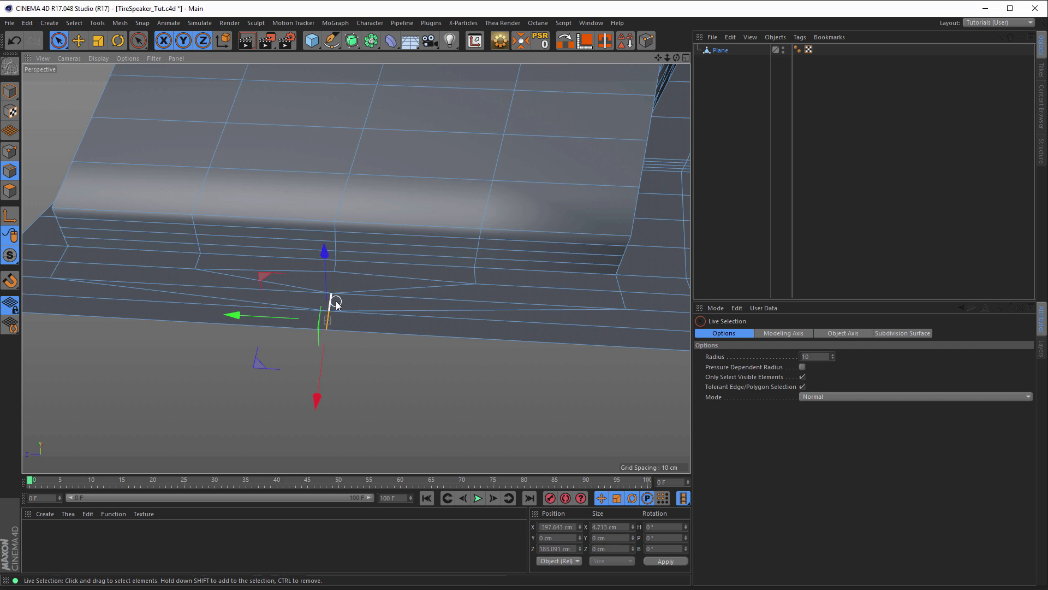
pyautogui.rightClick(299, 367)
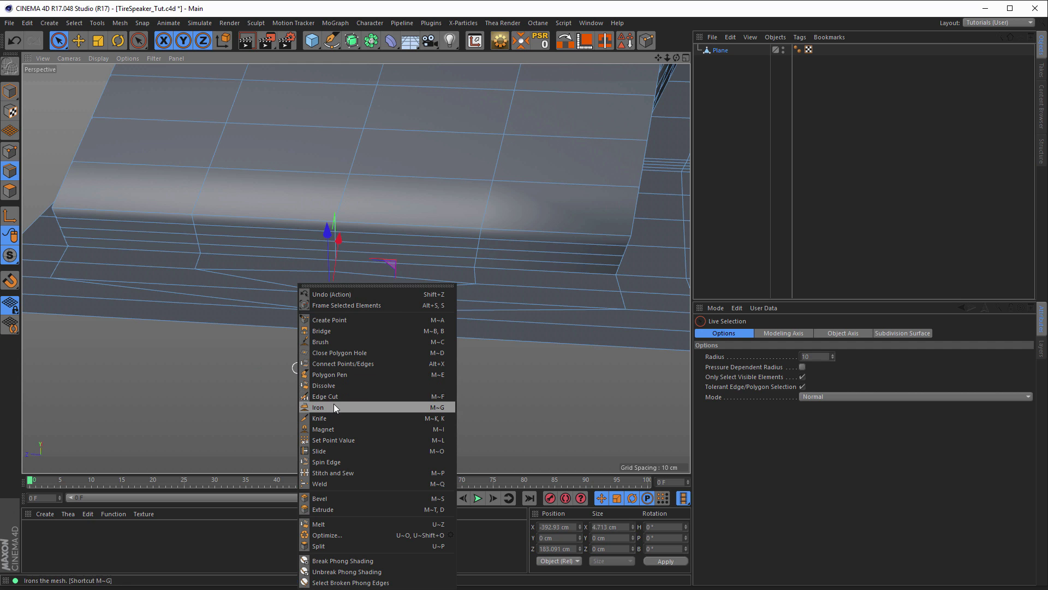
pyautogui.click(334, 385)
# Step: In Point mode, move the upper stitched point of the middle edge line slightly toward the block, to about X -389.4 cm
pyautogui.keyDown('alt'); pyautogui.moveTo(344, 293); pyautogui.dragTo(414, 298, button='right'); pyautogui.keyUp('alt')
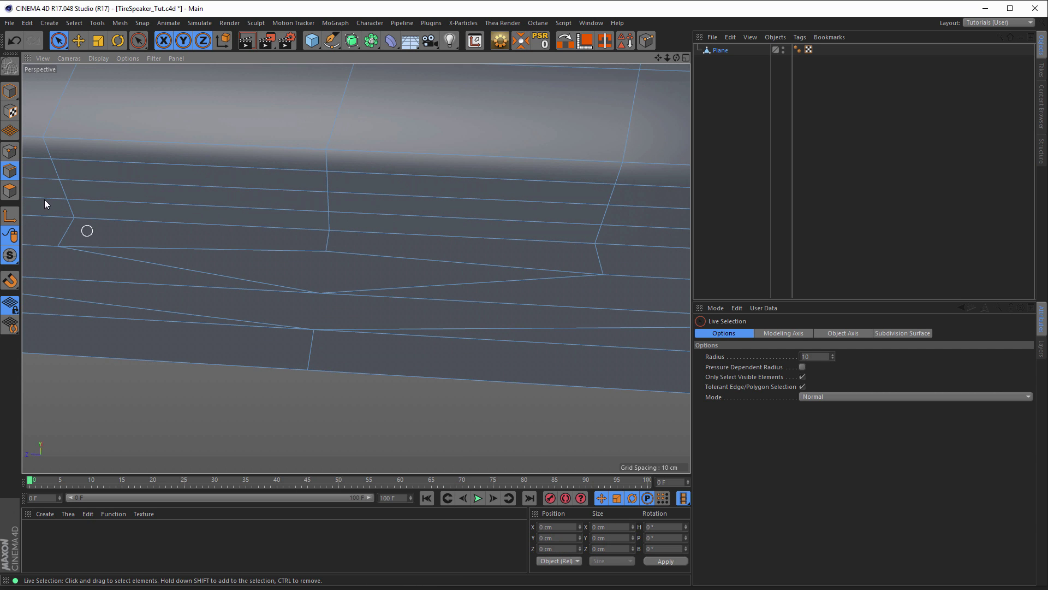
pyautogui.click(10, 151)
pyautogui.click(319, 293)
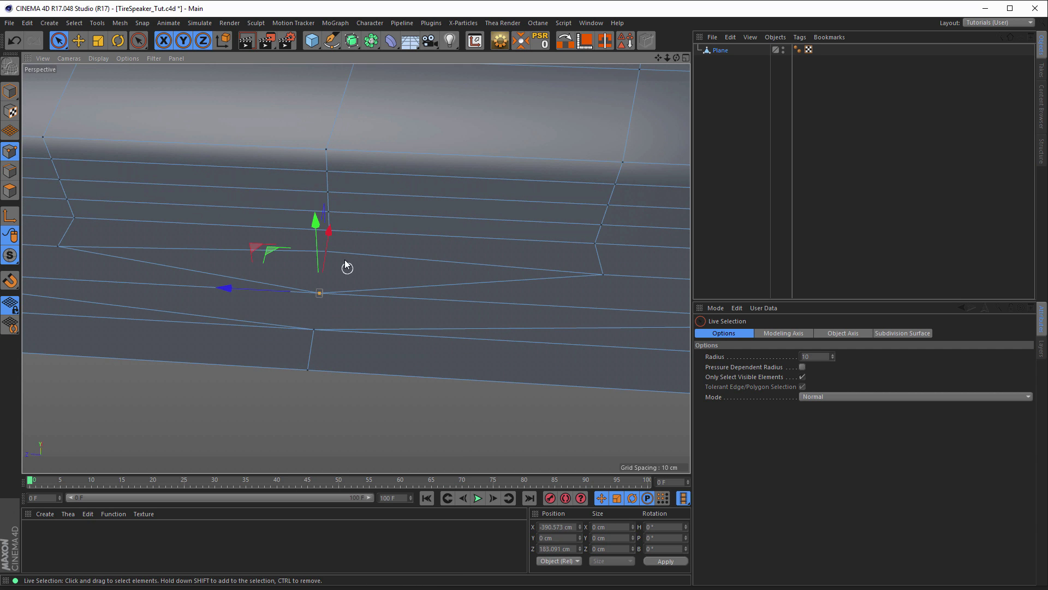
pyautogui.moveTo(332, 234); pyautogui.dragTo(337, 227)
# Step: Clear the point selection and examine the reduced rim edges and the whole tread segment from several angles
pyautogui.keyDown('alt'); pyautogui.moveTo(397, 299); pyautogui.dragTo(238, 334, button='right'); pyautogui.keyUp('alt')
pyautogui.keyDown('alt'); pyautogui.moveTo(425, 298); pyautogui.dragTo(307, 301, button='middle'); pyautogui.keyUp('alt')
pyautogui.keyDown('alt'); pyautogui.moveTo(311, 300); pyautogui.dragTo(421, 284); pyautogui.keyUp('alt')
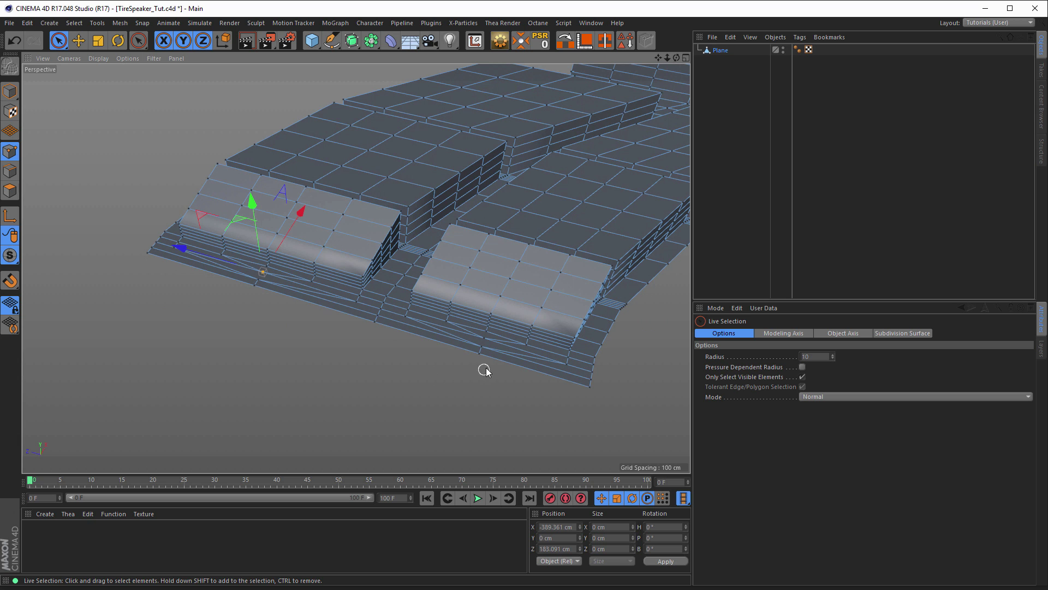
pyautogui.keyDown('alt'); pyautogui.moveTo(538, 355); pyautogui.dragTo(457, 353, button='right'); pyautogui.keyUp('alt')
pyautogui.keyDown('alt'); pyautogui.moveTo(429, 349); pyautogui.dragTo(232, 367, button='middle'); pyautogui.keyUp('alt')
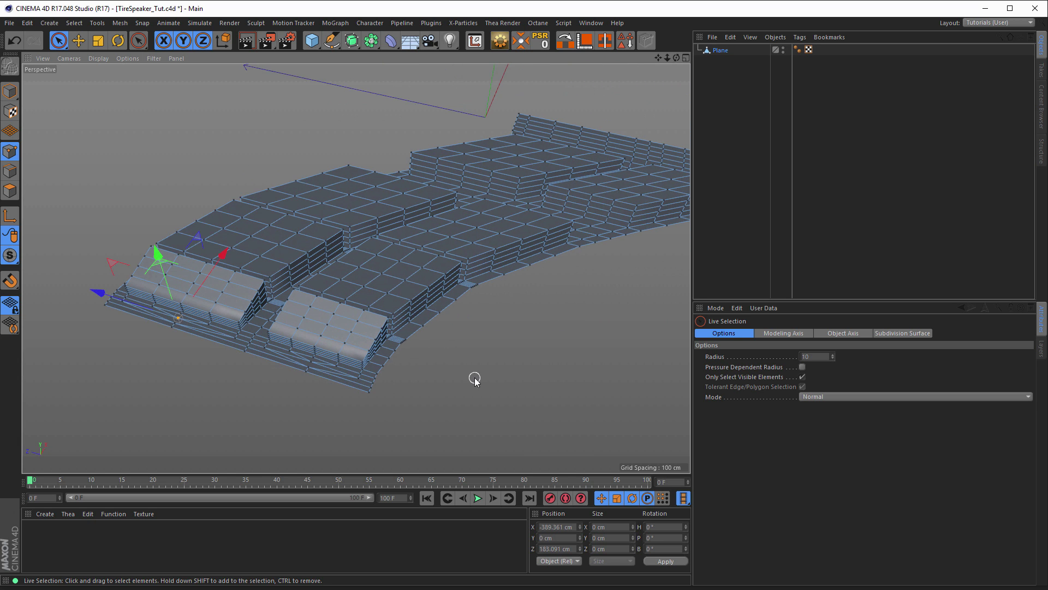
pyautogui.keyDown('alt'); pyautogui.moveTo(382, 336); pyautogui.dragTo(334, 359); pyautogui.keyUp('alt')
pyautogui.keyDown('alt'); pyautogui.moveTo(386, 337); pyautogui.dragTo(362, 332); pyautogui.keyUp('alt')
pyautogui.click(253, 386)
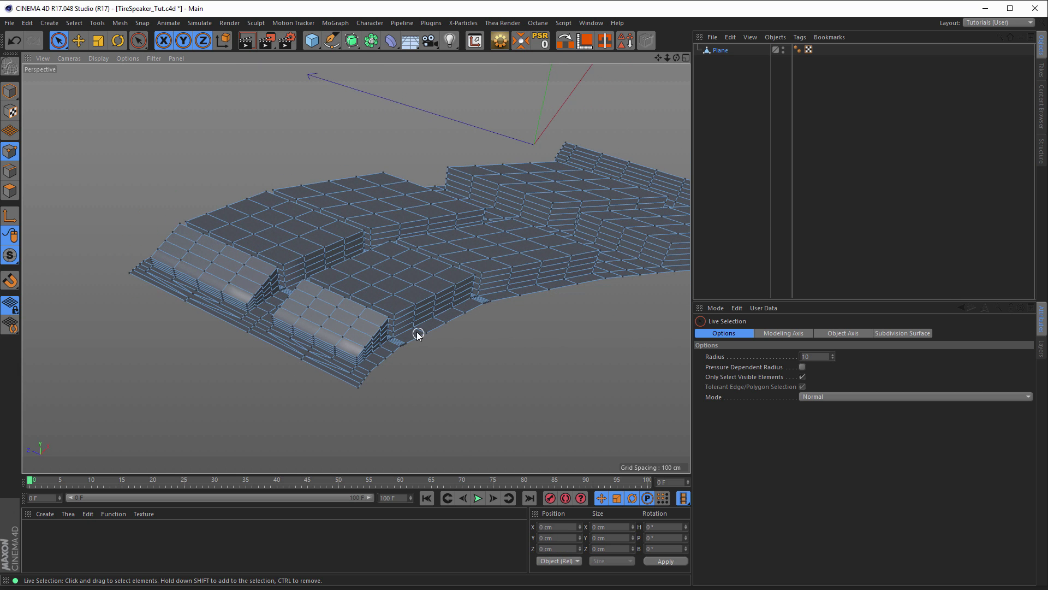
pyautogui.keyDown('alt'); pyautogui.moveTo(411, 329); pyautogui.dragTo(273, 276); pyautogui.keyUp('alt')
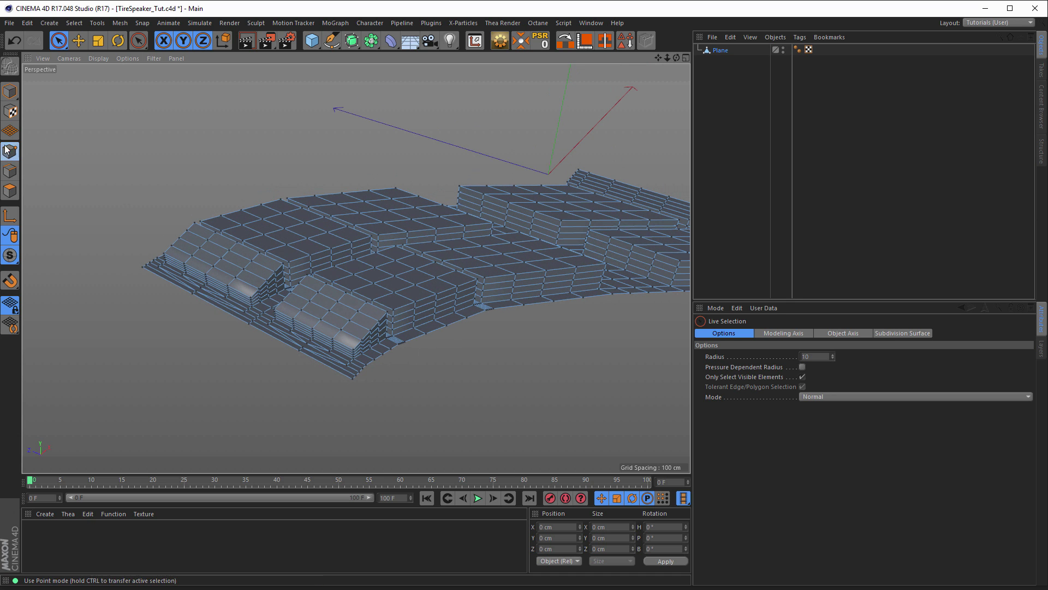
# Step: Switch to Model mode and set the Plane's Phong Angle to 22°
pyautogui.click(9, 91)
pyautogui.keyDown('alt'); pyautogui.moveTo(476, 267); pyautogui.dragTo(412, 328); pyautogui.keyUp('alt')
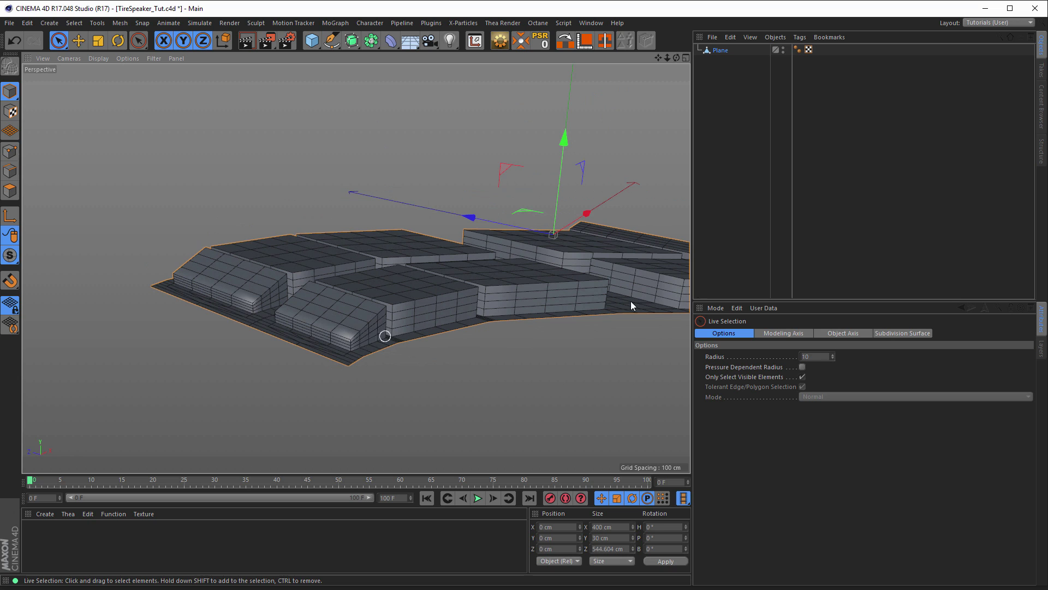
pyautogui.click(797, 50)
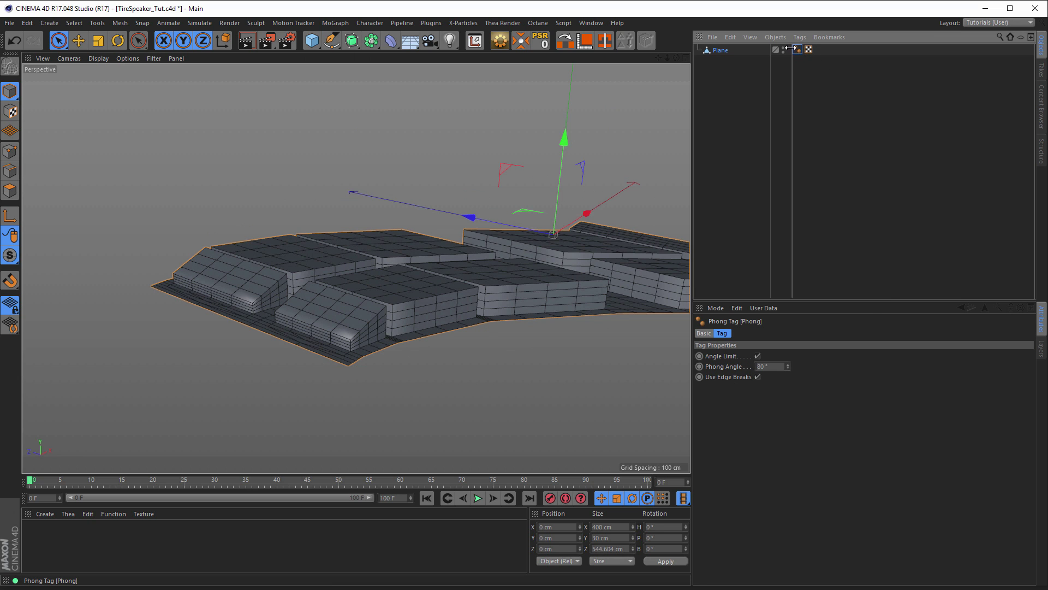
pyautogui.click(767, 366)
pyautogui.write('22')
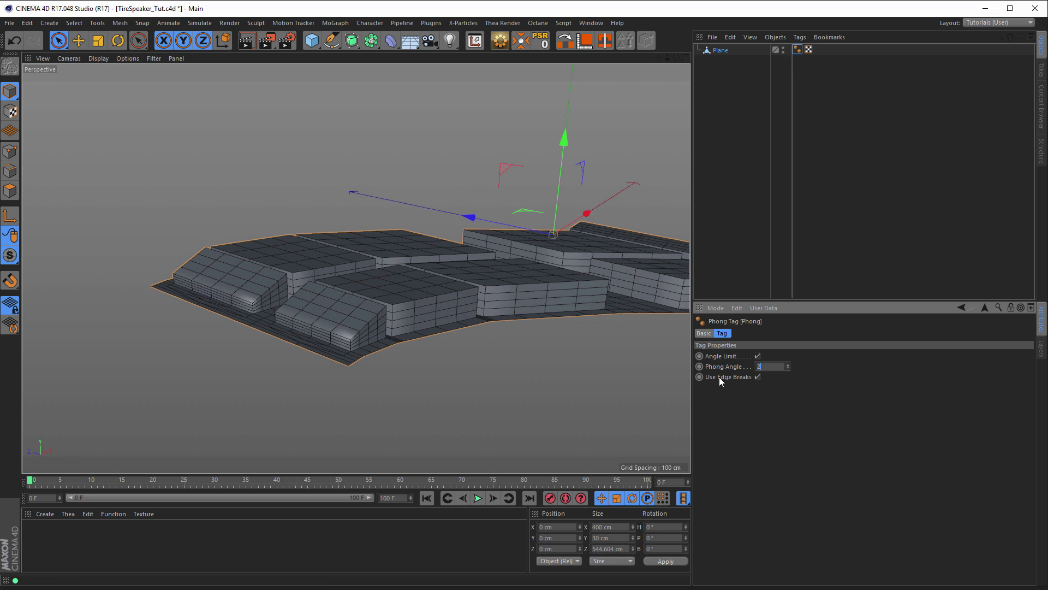
pyautogui.press('Return')
# Step: Add a Bend deformer as a child of the Plane and move it to the sloped blocks' end, about X -361 cm, Z 140.5 cm
pyautogui.keyDown('alt'); pyautogui.moveTo(381, 297); pyautogui.dragTo(277, 288); pyautogui.keyUp('alt')
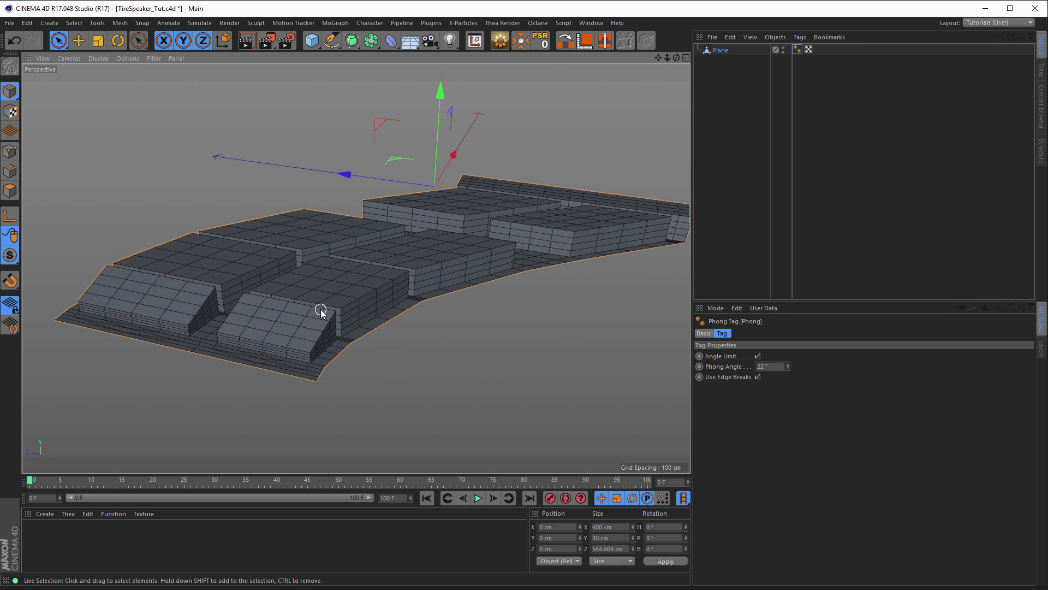
pyautogui.keyDown('alt'); pyautogui.moveTo(322, 312); pyautogui.dragTo(351, 318); pyautogui.keyUp('alt')
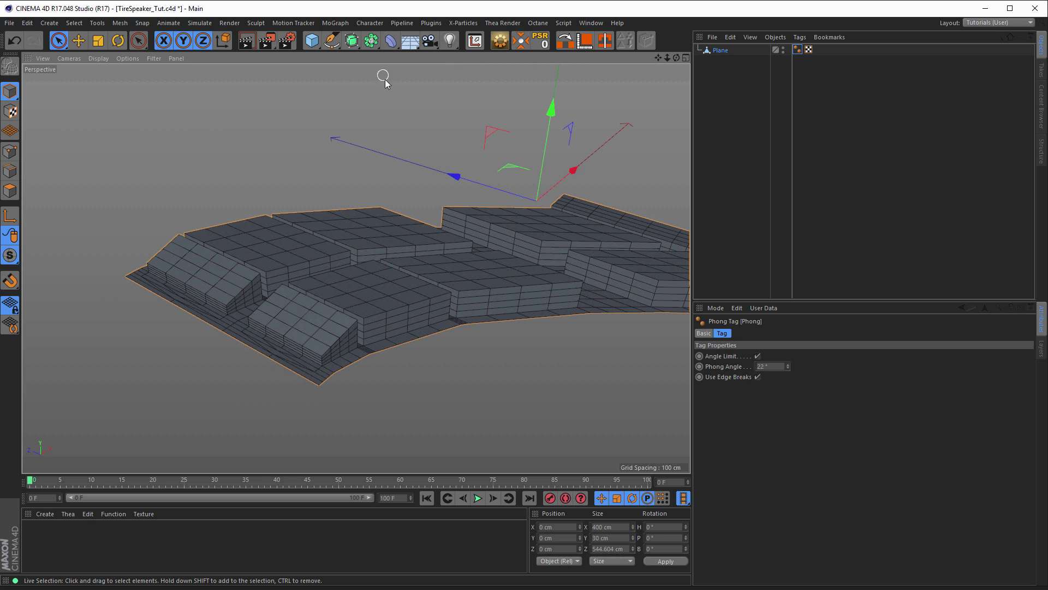
pyautogui.click(711, 52)
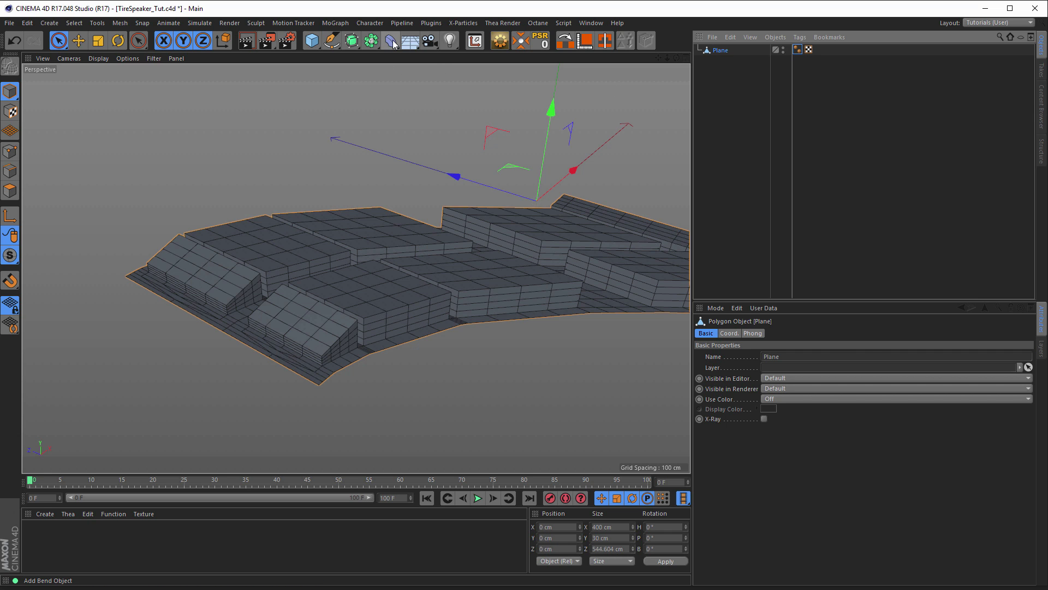
pyautogui.click(391, 43)
pyautogui.scroll(-6, 346, 245)
pyautogui.keyDown('alt'); pyautogui.moveTo(365, 257); pyautogui.dragTo(444, 294); pyautogui.keyUp('alt')
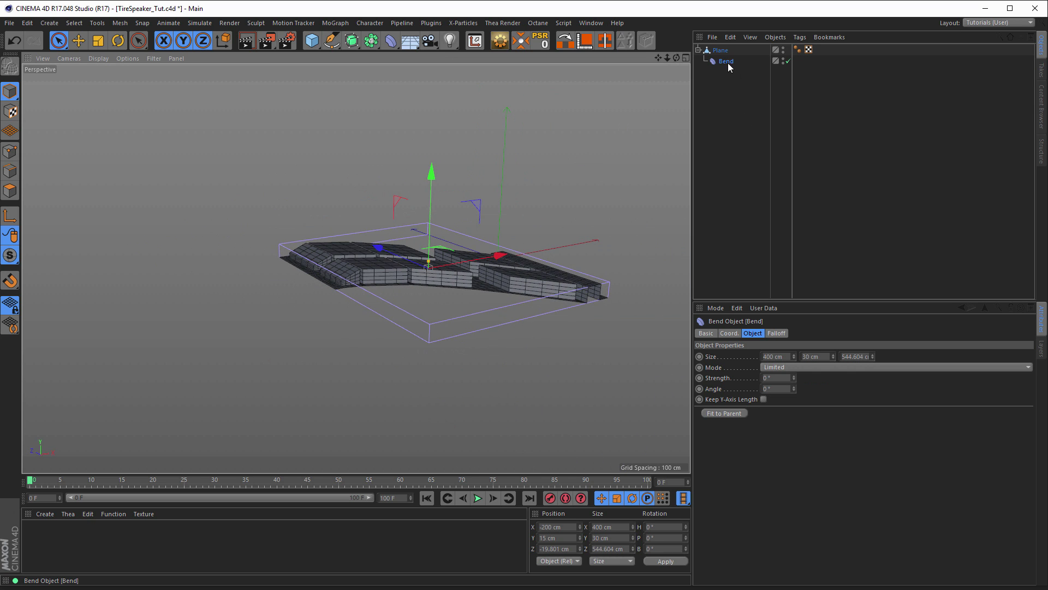
pyautogui.scroll(3, 431, 262)
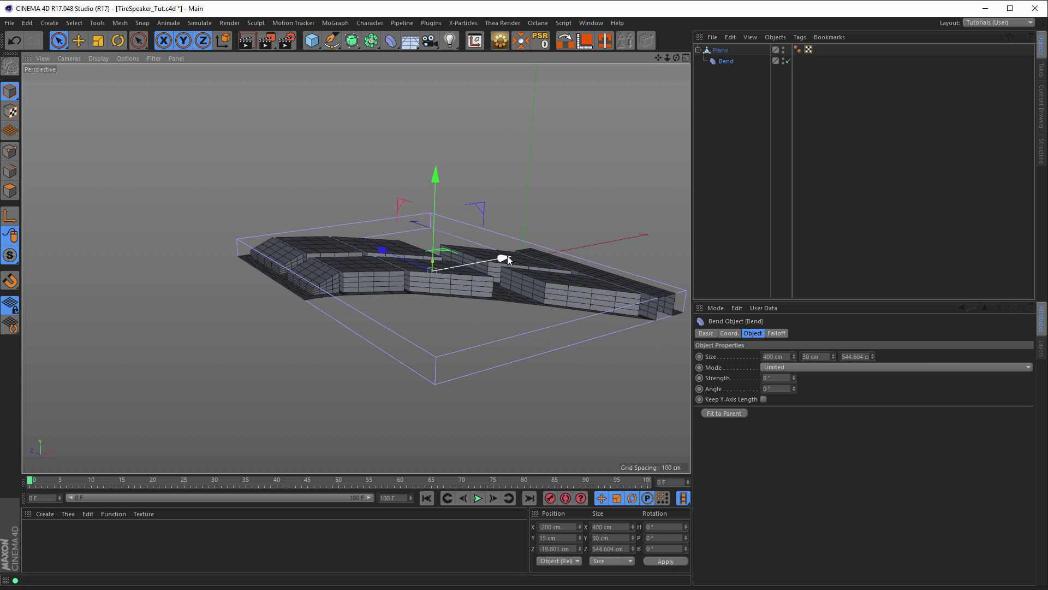
pyautogui.moveTo(500, 258); pyautogui.dragTo(372, 253)
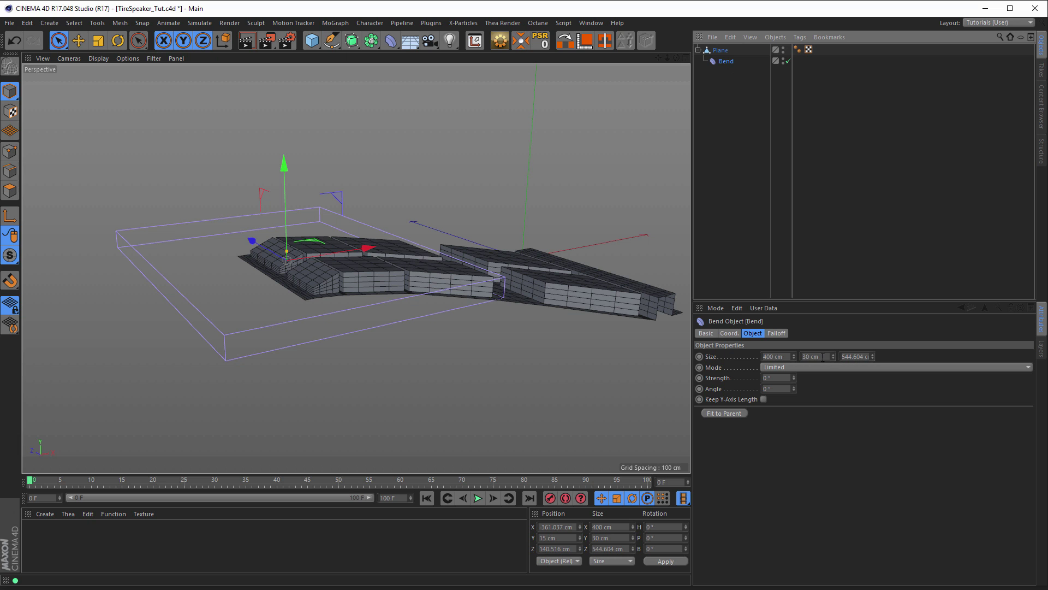
# Step: Set the Bend deformer's size to 189 x 30 x 388.604 cm and its Strength to 18°
pyautogui.moveTo(794, 356); pyautogui.dragTo(793, 356)
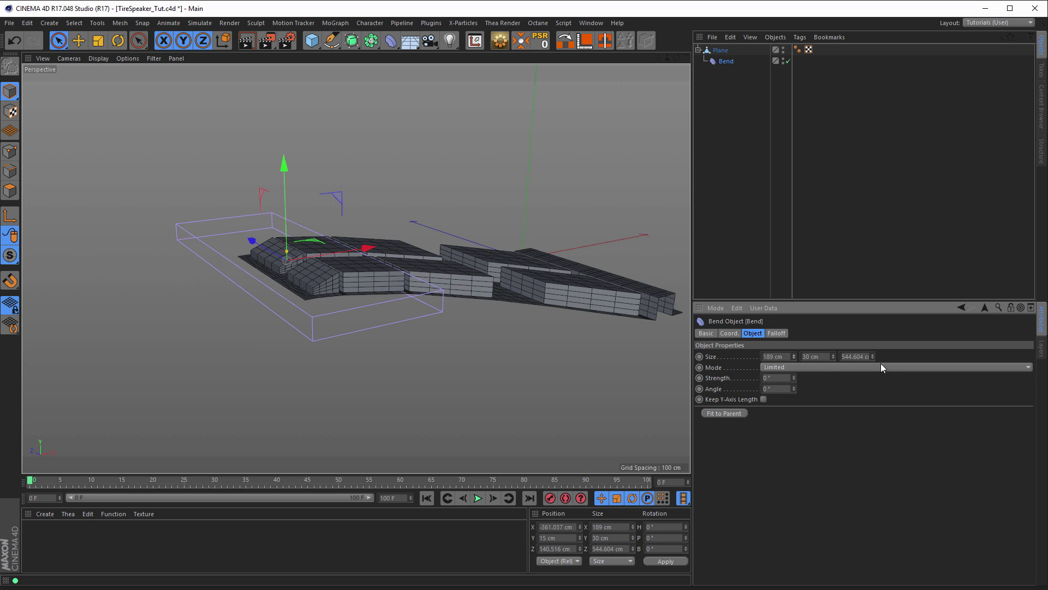
pyautogui.moveTo(873, 356); pyautogui.dragTo(872, 357)
pyautogui.moveTo(793, 377); pyautogui.dragTo(793, 378)
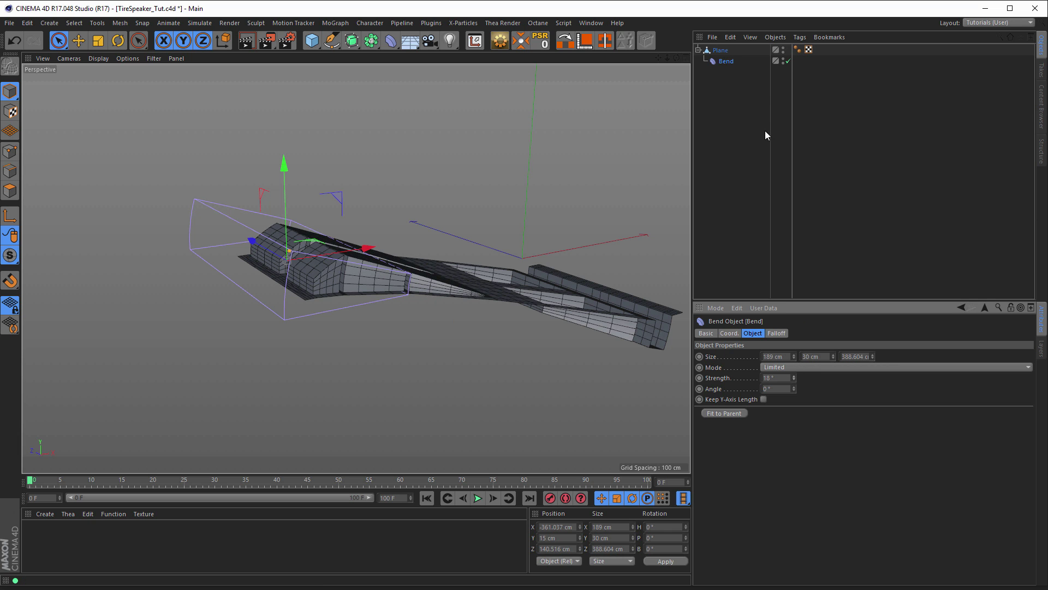
# Step: Disable the Bend deformer and compare its cage with the tread profile in the Front and Perspective views
pyautogui.click(787, 61)
pyautogui.middleClick(496, 322)
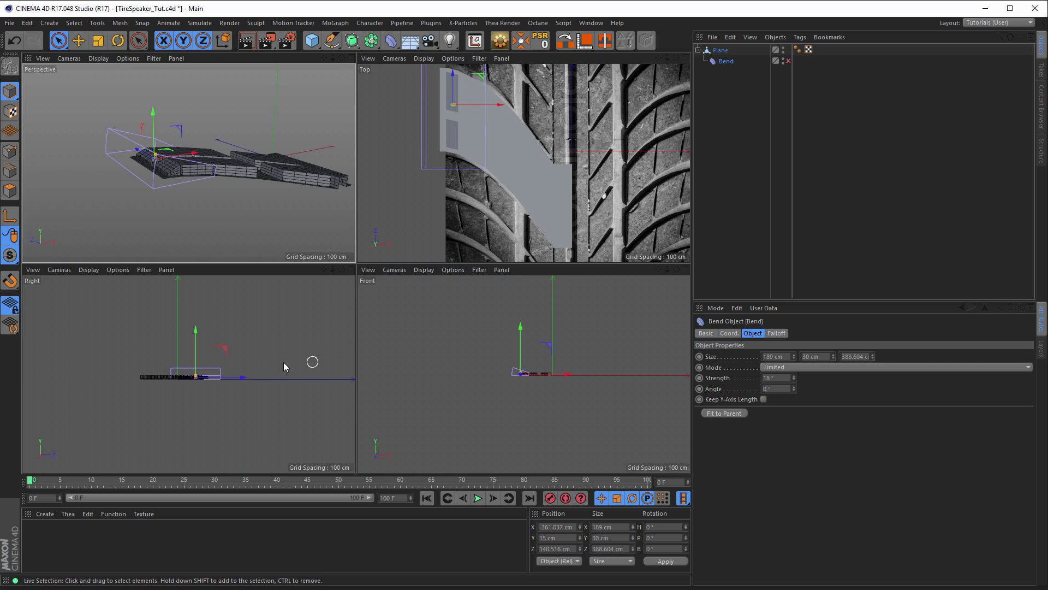
pyautogui.middleClick(430, 386)
pyautogui.scroll(3, 456, 262)
pyautogui.keyDown('alt'); pyautogui.moveTo(454, 257); pyautogui.dragTo(472, 262, button='right'); pyautogui.keyUp('alt')
pyautogui.keyDown('alt'); pyautogui.moveTo(301, 352); pyautogui.dragTo(351, 290, button='middle'); pyautogui.keyUp('alt')
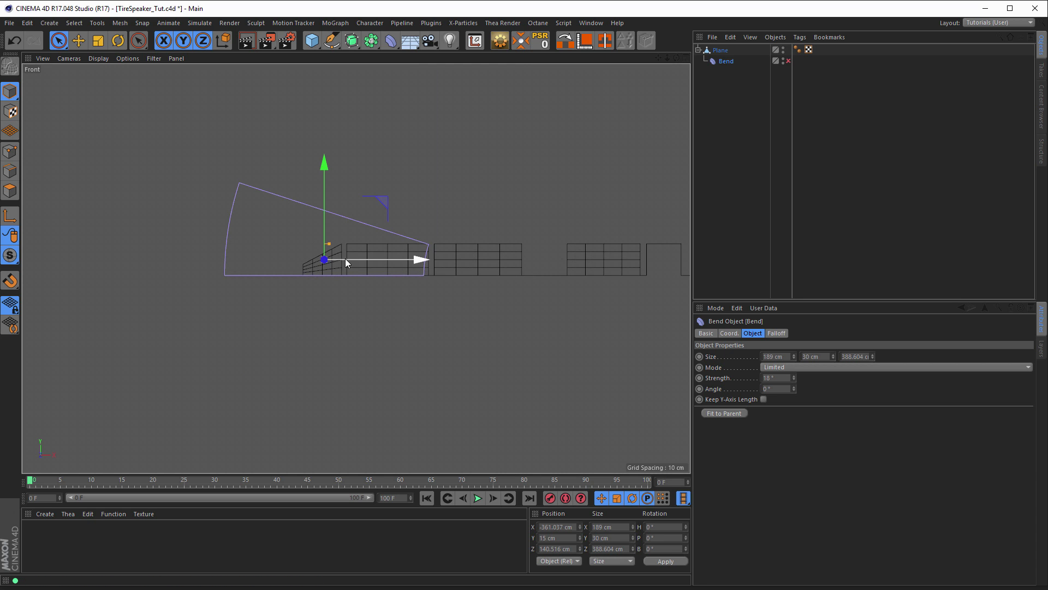
pyautogui.click(277, 344)
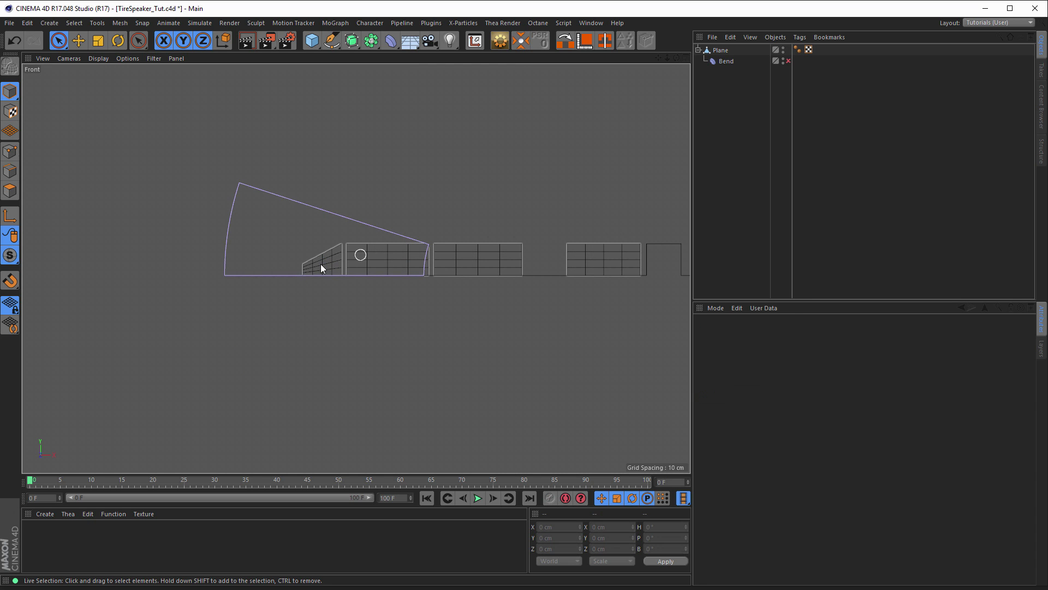
pyautogui.middleClick(397, 305)
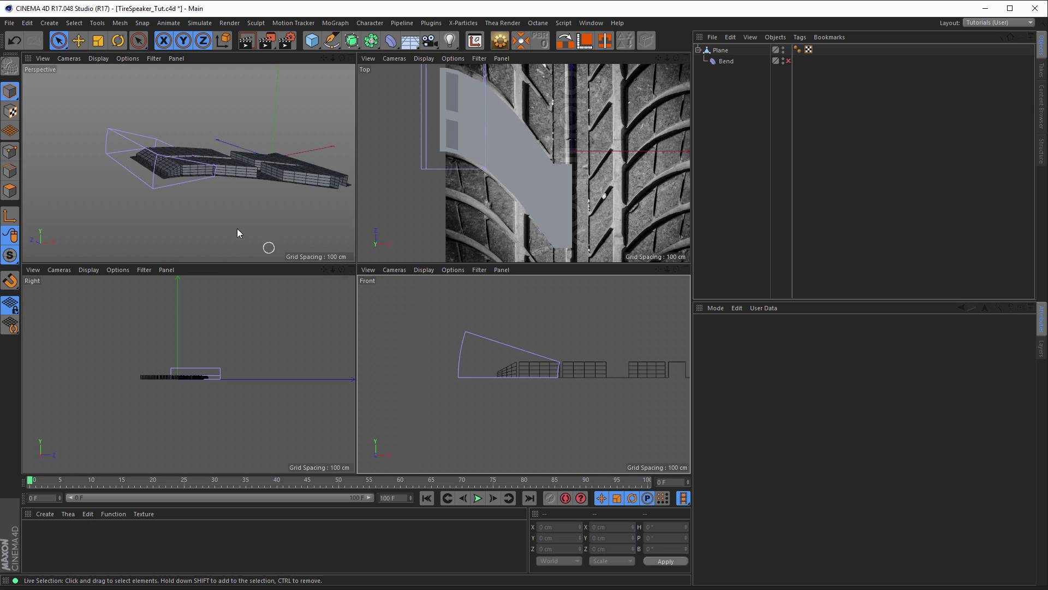
pyautogui.middleClick(237, 228)
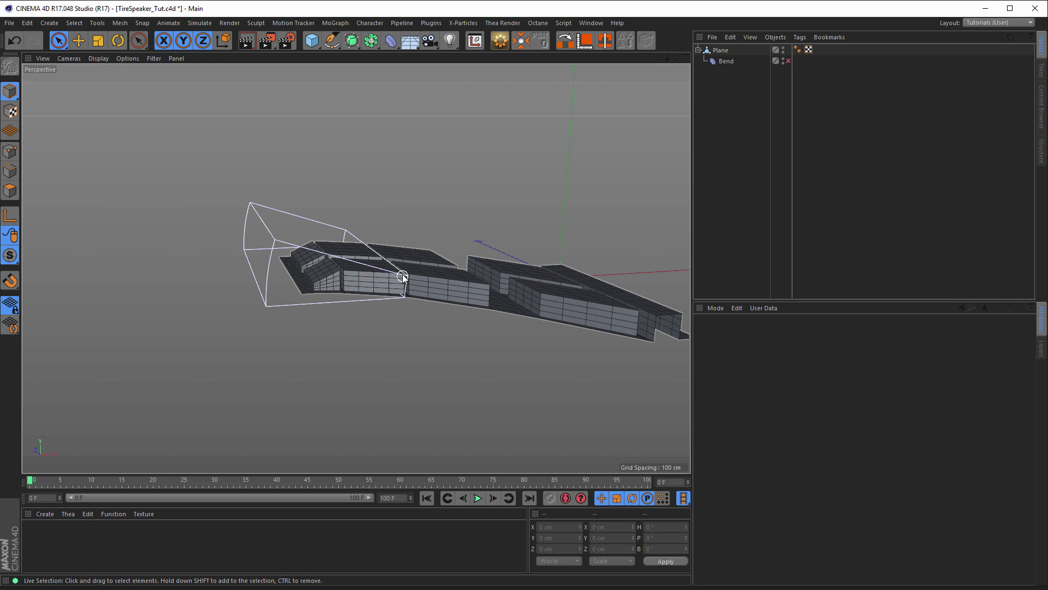
pyautogui.keyDown('alt'); pyautogui.moveTo(401, 275); pyautogui.dragTo(385, 306); pyautogui.keyUp('alt')
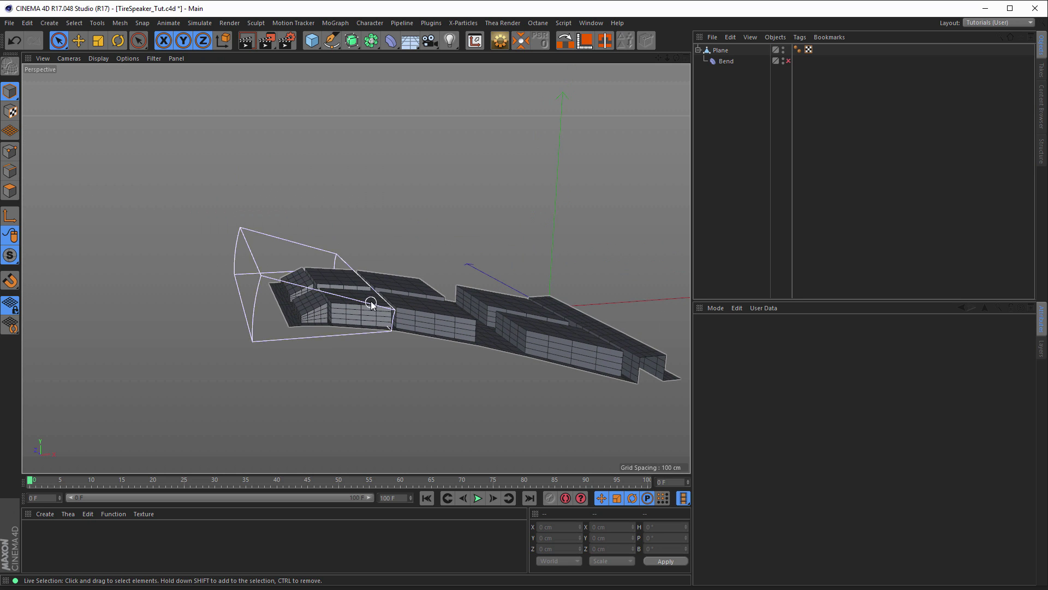
# Step: Rotate the Bend deformer to a bank angle of 90° and enable it again
pyautogui.click(728, 62)
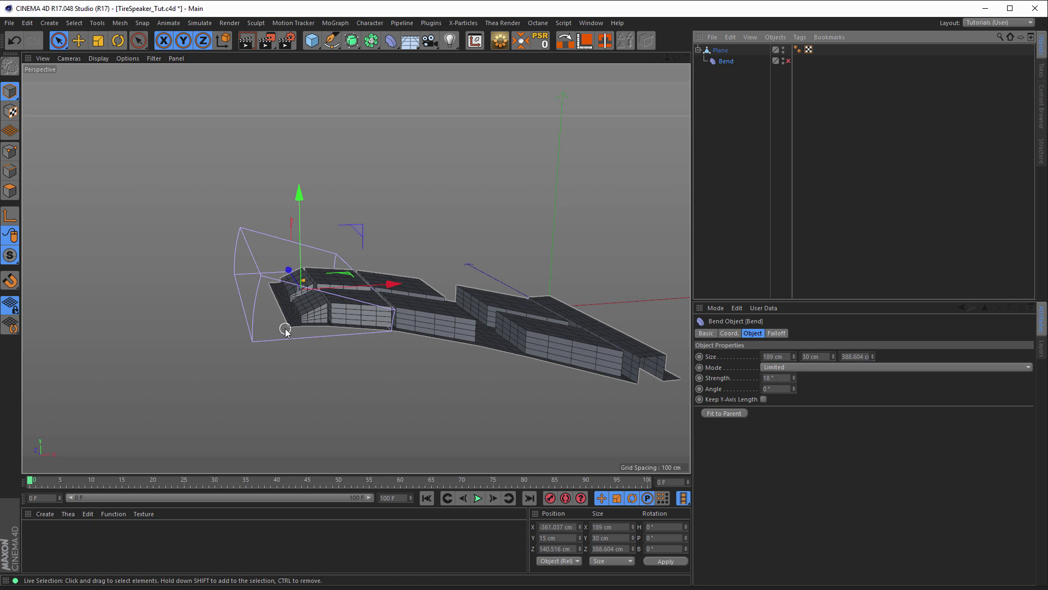
pyautogui.press('r')
pyautogui.moveTo(341, 238); pyautogui.dragTo(405, 323)
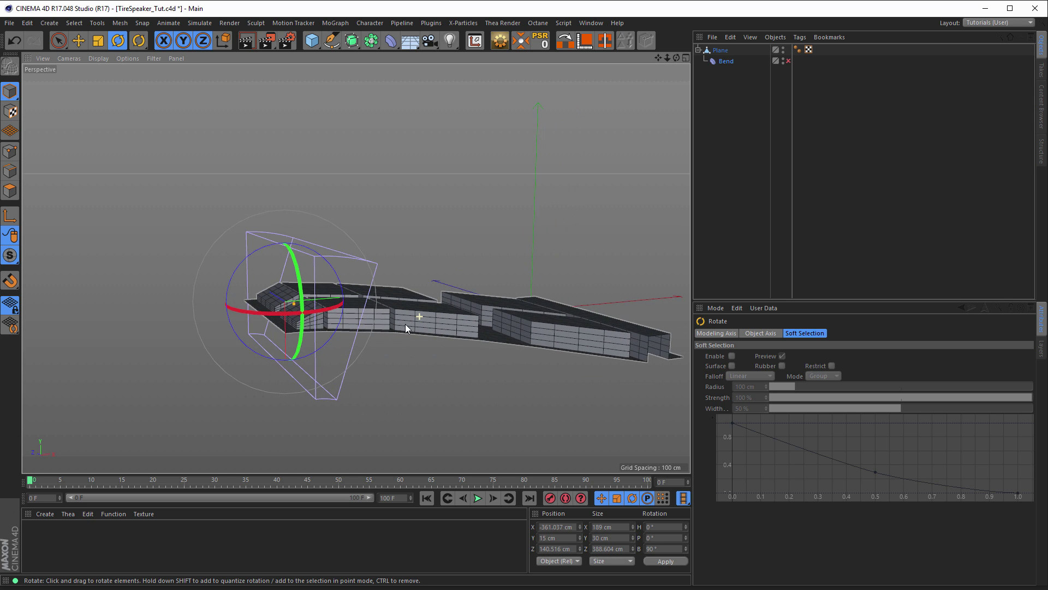
pyautogui.click(789, 60)
# Step: Rotate the Bend deformer's heading to 180° so that it curves the outer end of the tread
pyautogui.moveTo(382, 311)
pyautogui.keyDown('alt'); pyautogui.mouseDown()
pyautogui.moveTo(391, 315)
pyautogui.moveTo(378, 310)
pyautogui.mouseUp(); pyautogui.keyUp('alt')
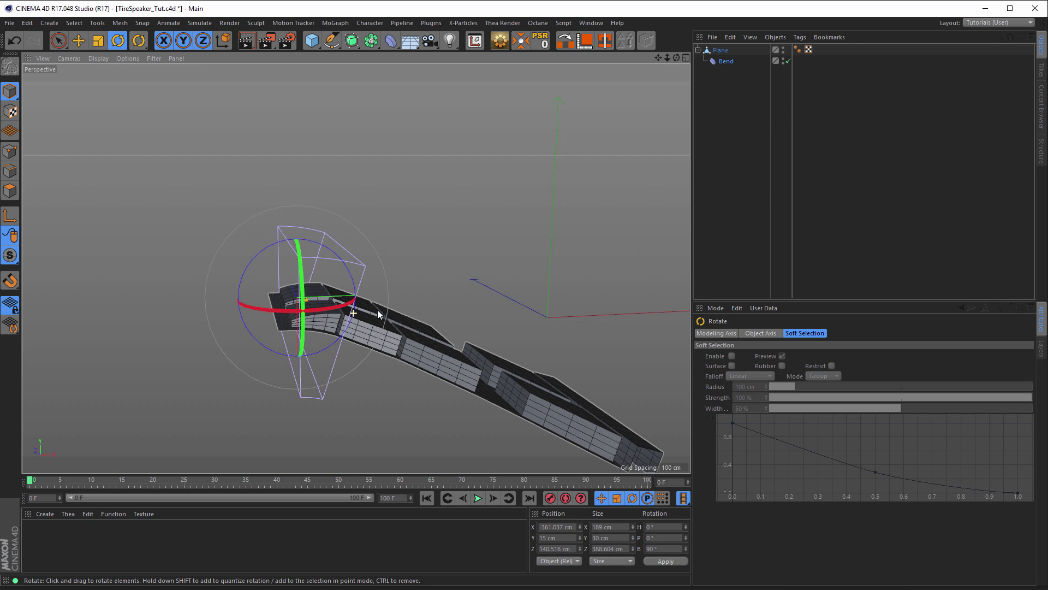
pyautogui.moveTo(256, 309); pyautogui.dragTo(388, 274)
pyautogui.keyDown('alt'); pyautogui.moveTo(388, 274); pyautogui.dragTo(453, 289); pyautogui.keyUp('alt')
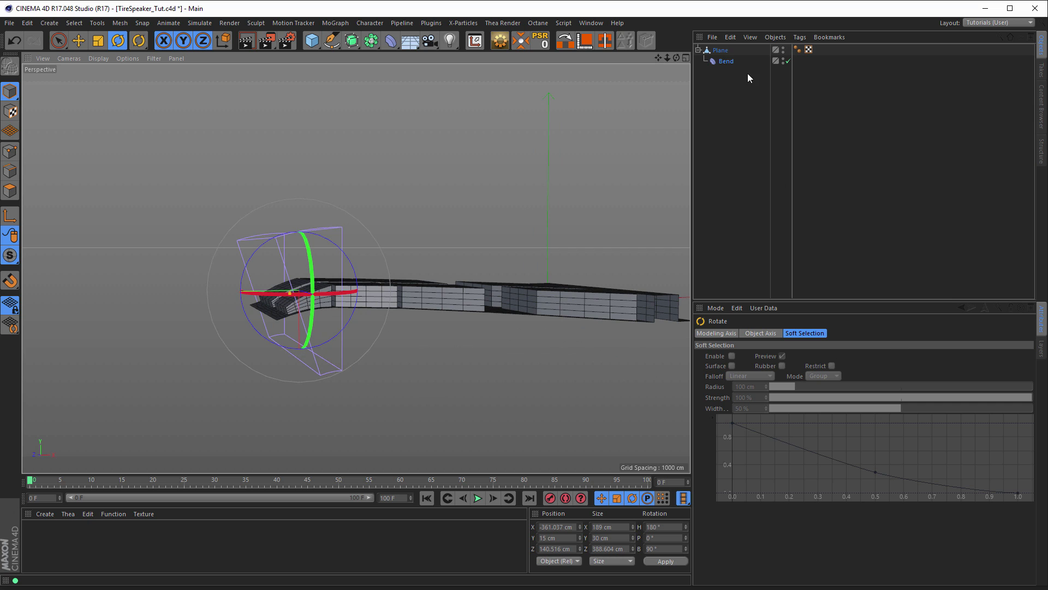
# Step: Increase the Bend deformer's Strength to 54°
pyautogui.click(727, 61)
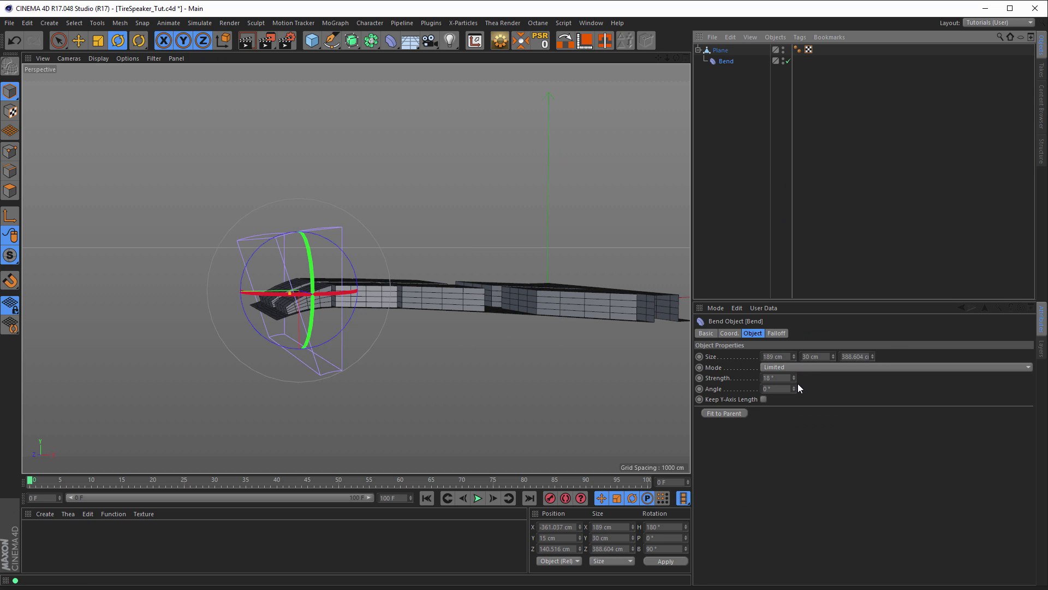
pyautogui.moveTo(794, 378)
pyautogui.mouseDown()
pyautogui.moveTo(819, 375)
pyautogui.moveTo(795, 380)
pyautogui.mouseUp()
pyautogui.keyDown('alt'); pyautogui.moveTo(311, 329); pyautogui.dragTo(370, 326); pyautogui.keyUp('alt')
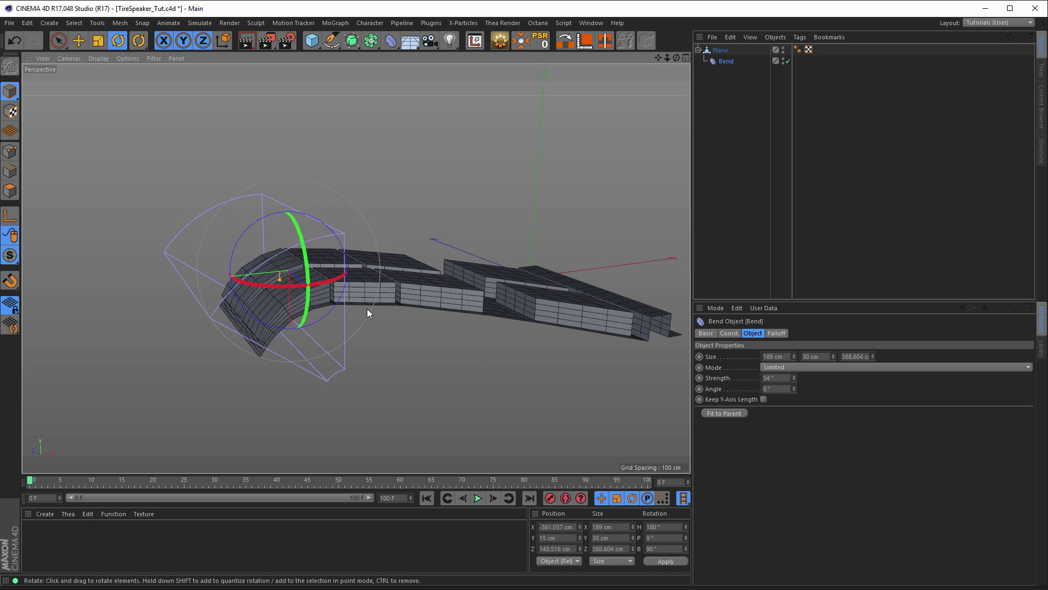
# Step: Reduce the Bend deformer's X size to 63 cm and increase its Strength to 70°
pyautogui.moveTo(873, 357); pyautogui.dragTo(873, 360)
pyautogui.moveTo(794, 356); pyautogui.dragTo(794, 367)
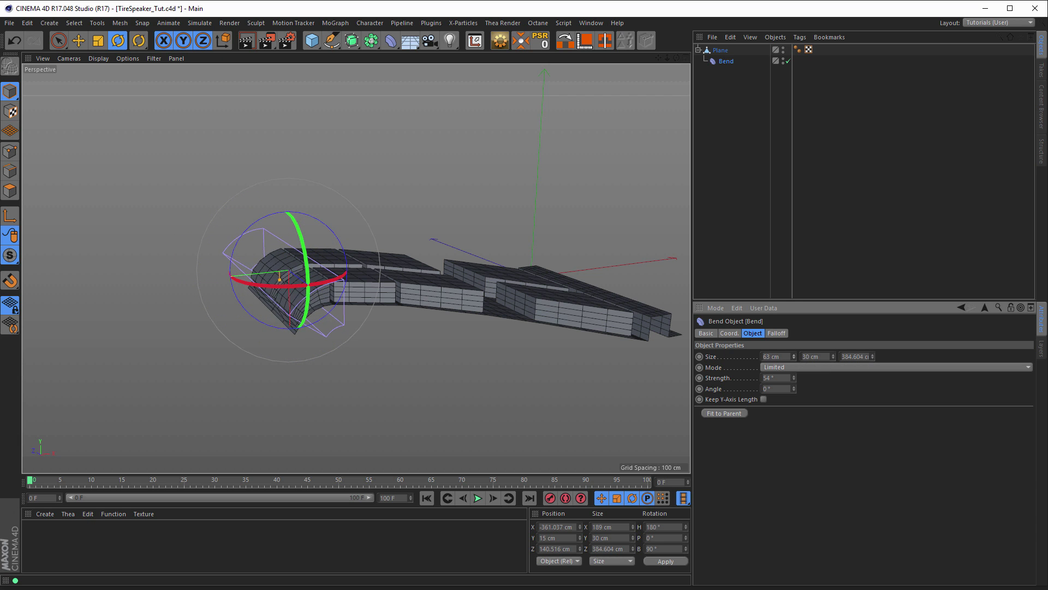
pyautogui.keyDown('alt'); pyautogui.moveTo(364, 289); pyautogui.dragTo(411, 287); pyautogui.keyUp('alt')
pyautogui.moveTo(794, 379); pyautogui.dragTo(794, 369)
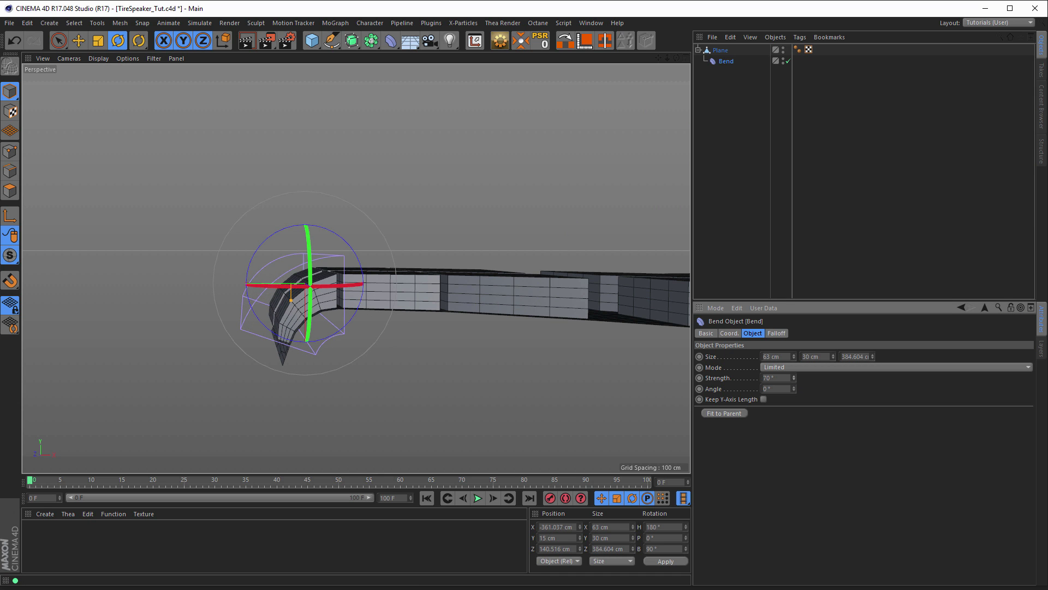
pyautogui.keyDown('alt'); pyautogui.moveTo(362, 289); pyautogui.dragTo(436, 267); pyautogui.keyUp('alt')
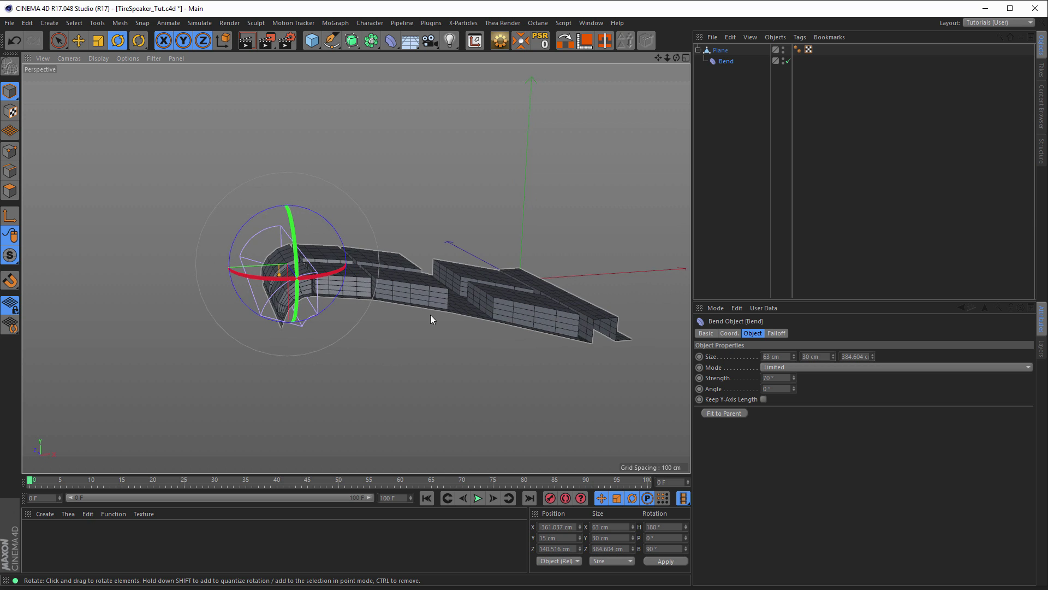
pyautogui.keyDown('alt'); pyautogui.moveTo(509, 306); pyautogui.dragTo(465, 303); pyautogui.keyUp('alt')
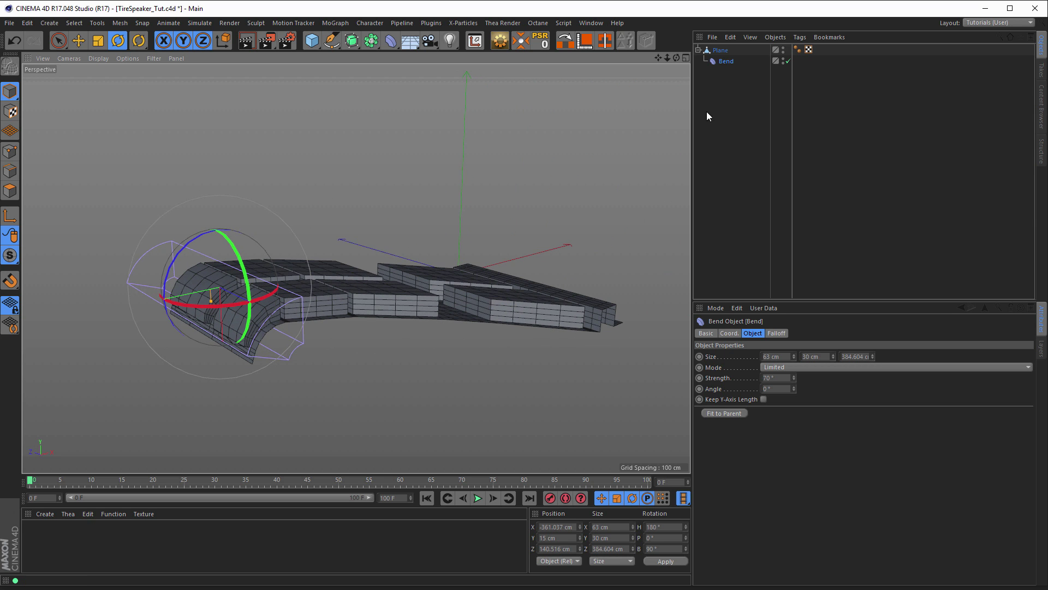
# Step: Hide the Bend cage in the viewport and examine the curved tread end from the side and at an angle
pyautogui.click(720, 51)
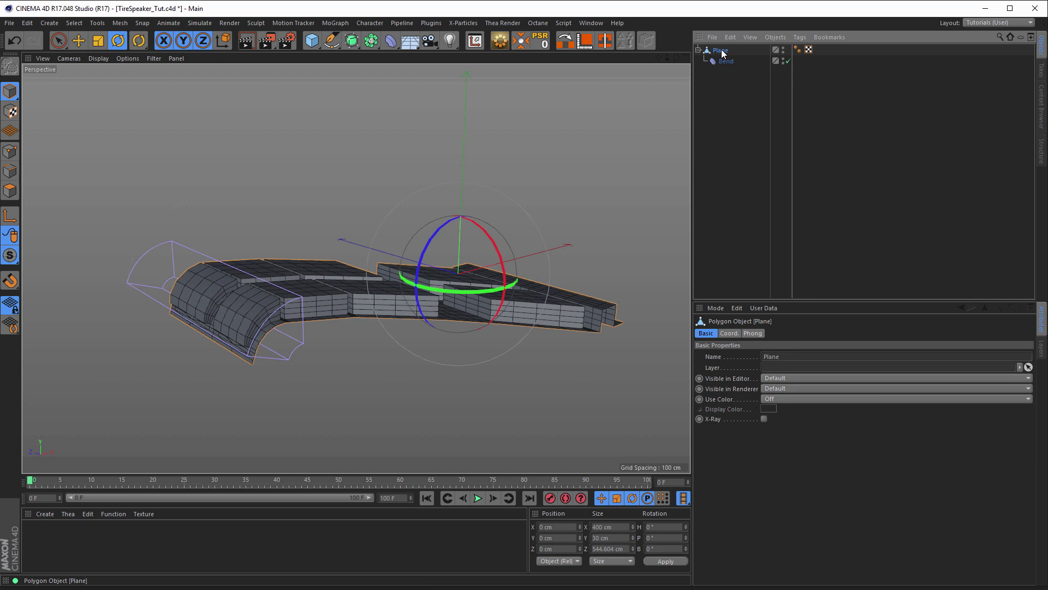
pyautogui.click(783, 58)
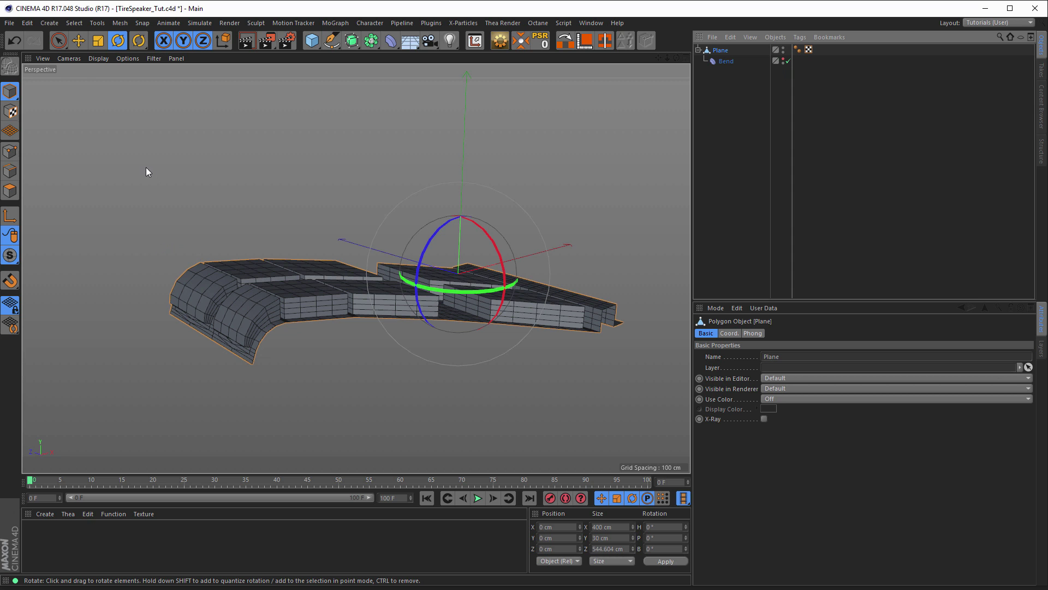
pyautogui.keyDown('alt'); pyautogui.moveTo(459, 263); pyautogui.dragTo(316, 362); pyautogui.keyUp('alt')
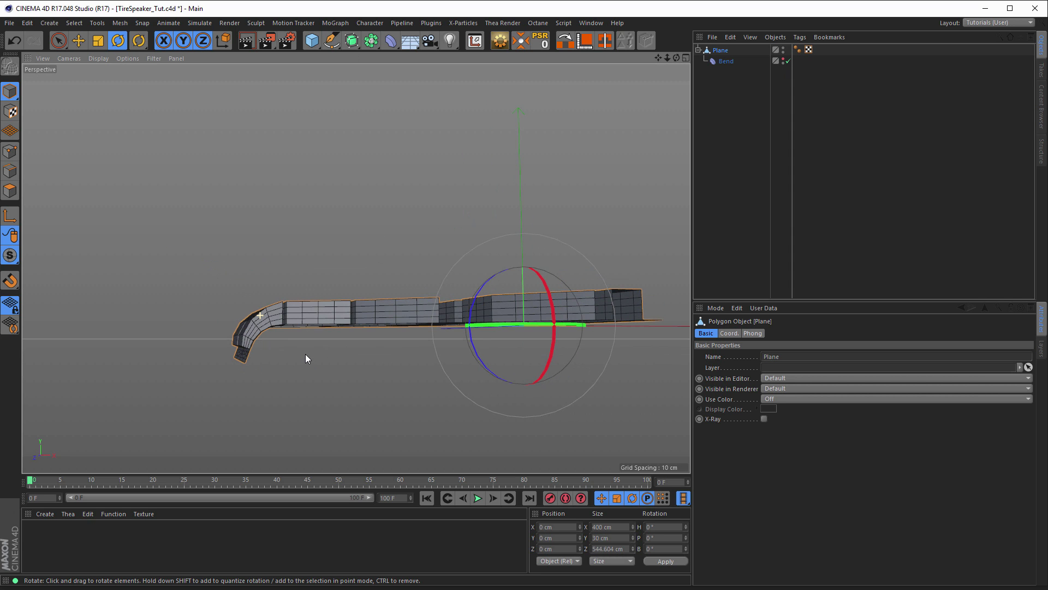
pyautogui.keyDown('alt'); pyautogui.moveTo(303, 350); pyautogui.dragTo(270, 317); pyautogui.keyUp('alt')
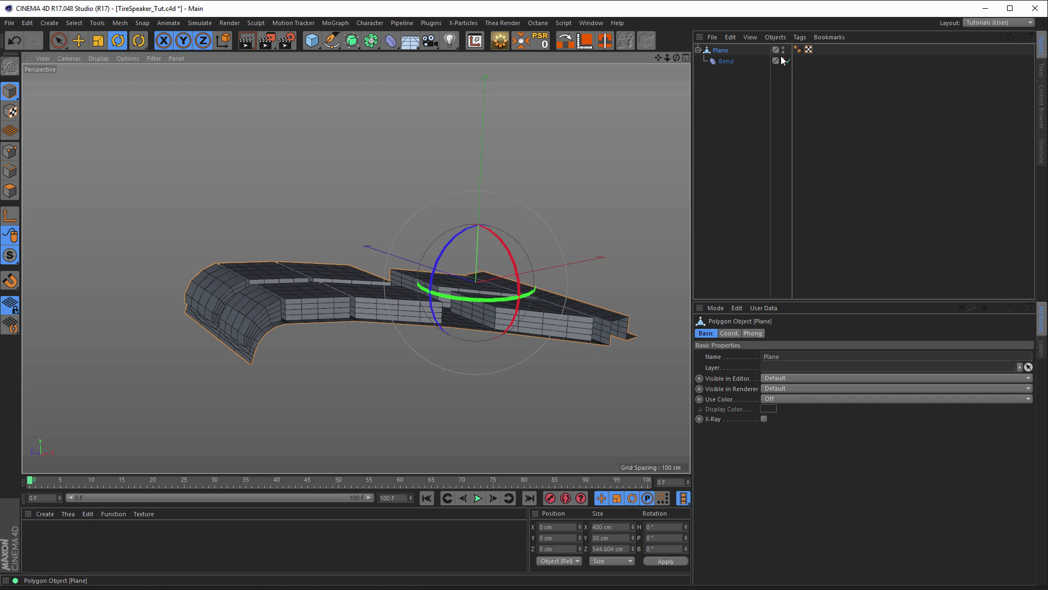
# Step: Set the Bend deformer's size to 47 cm in X and 68 cm in Y
pyautogui.click(726, 61)
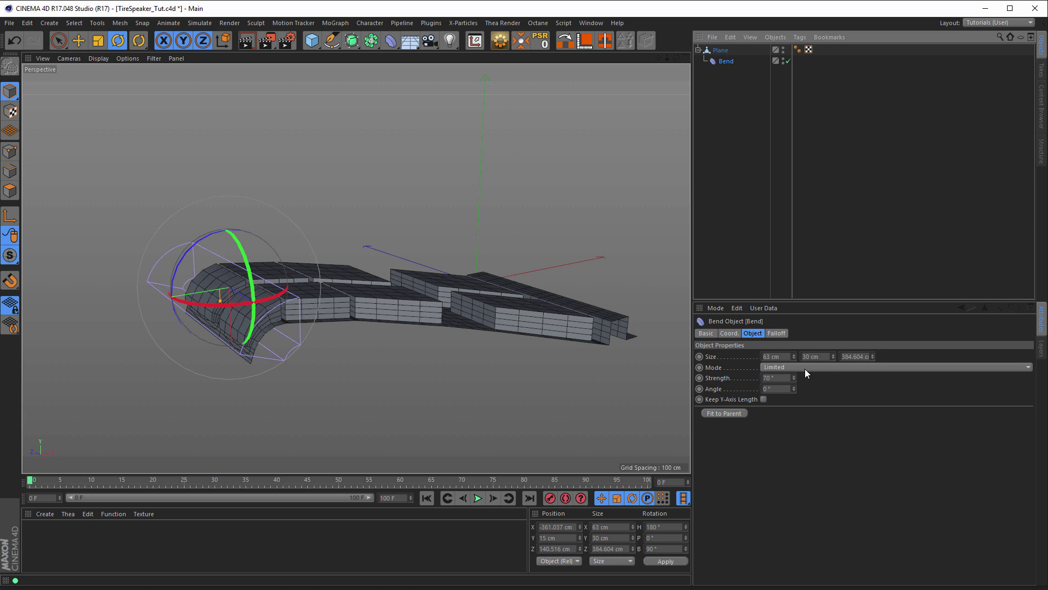
pyautogui.moveTo(795, 358); pyautogui.dragTo(794, 375)
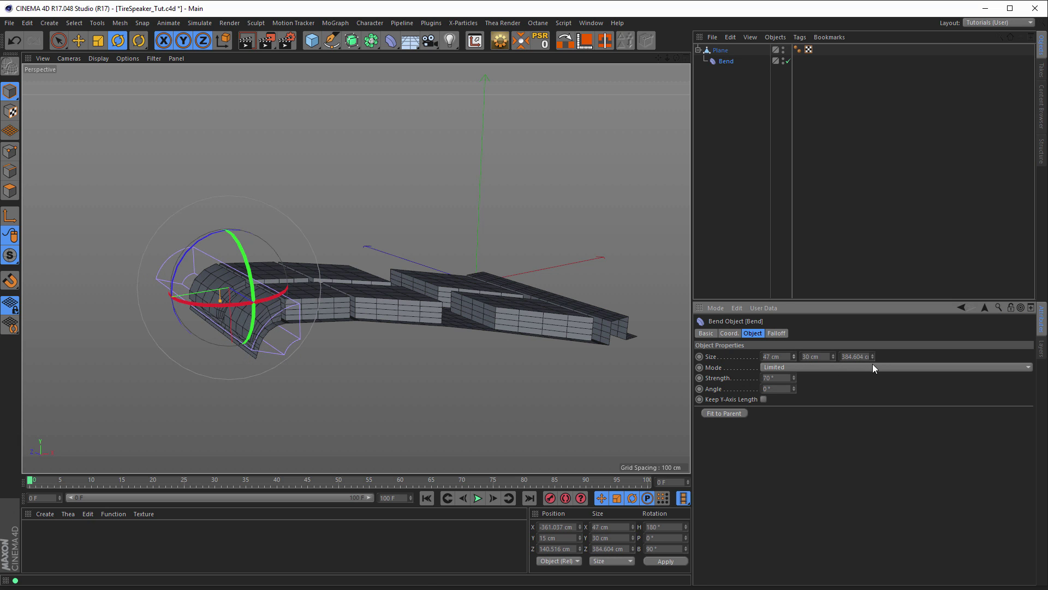
pyautogui.moveTo(834, 357)
pyautogui.mouseDown()
pyautogui.moveTo(833, 330)
pyautogui.moveTo(833, 360)
pyautogui.mouseUp()
pyautogui.keyDown('alt'); pyautogui.moveTo(322, 368); pyautogui.dragTo(307, 325); pyautogui.keyUp('alt')
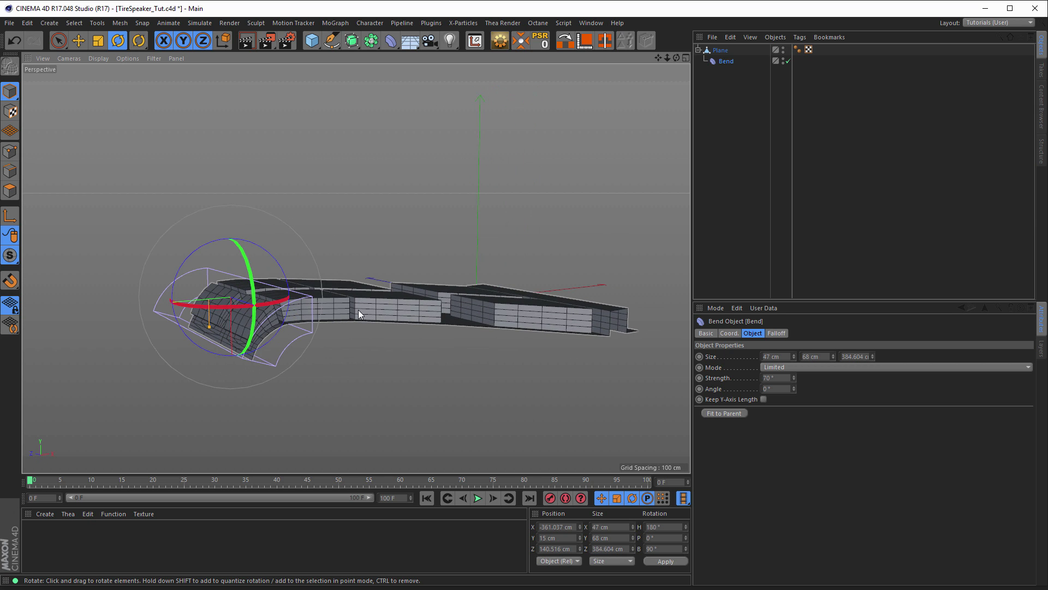
# Step: Select the tread Plane, switch to Live Selection and hide the Bend deformer's cage in the viewport
pyautogui.click(722, 50)
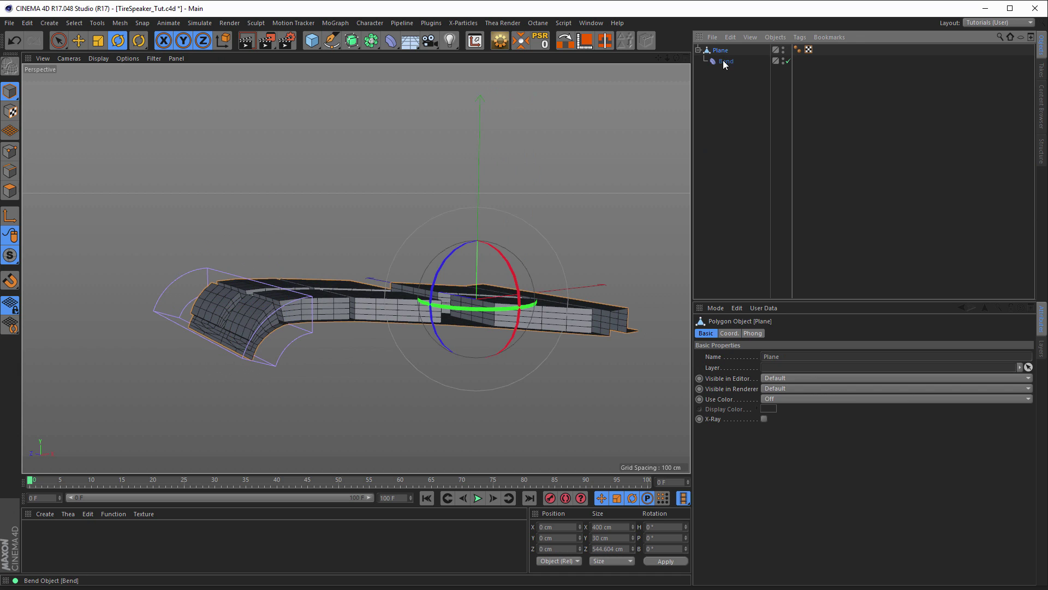
pyautogui.click(58, 40)
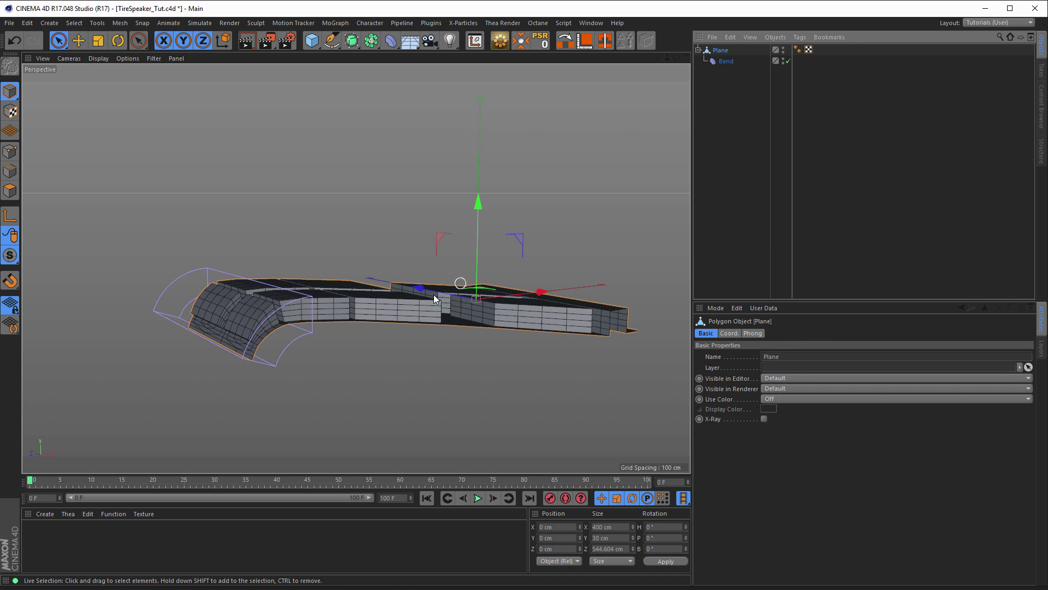
pyautogui.keyDown('alt'); pyautogui.moveTo(433, 293); pyautogui.dragTo(412, 286); pyautogui.keyUp('alt')
pyautogui.click(784, 61)
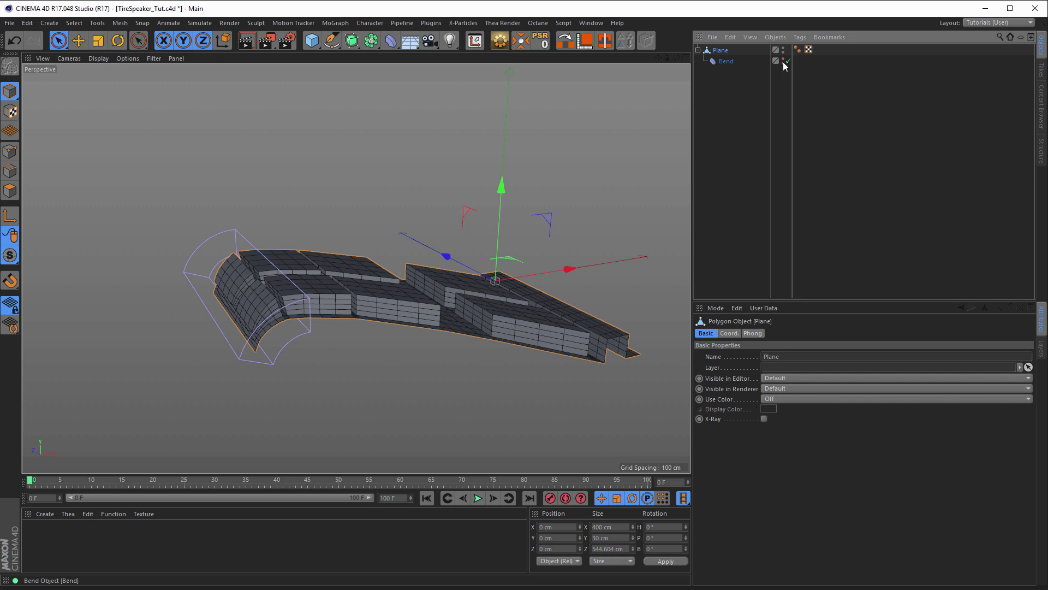
pyautogui.moveTo(416, 260)
pyautogui.keyDown('alt'); pyautogui.mouseDown()
pyautogui.moveTo(404, 266)
pyautogui.moveTo(431, 269)
pyautogui.moveTo(413, 272)
pyautogui.mouseUp(); pyautogui.keyUp('alt')
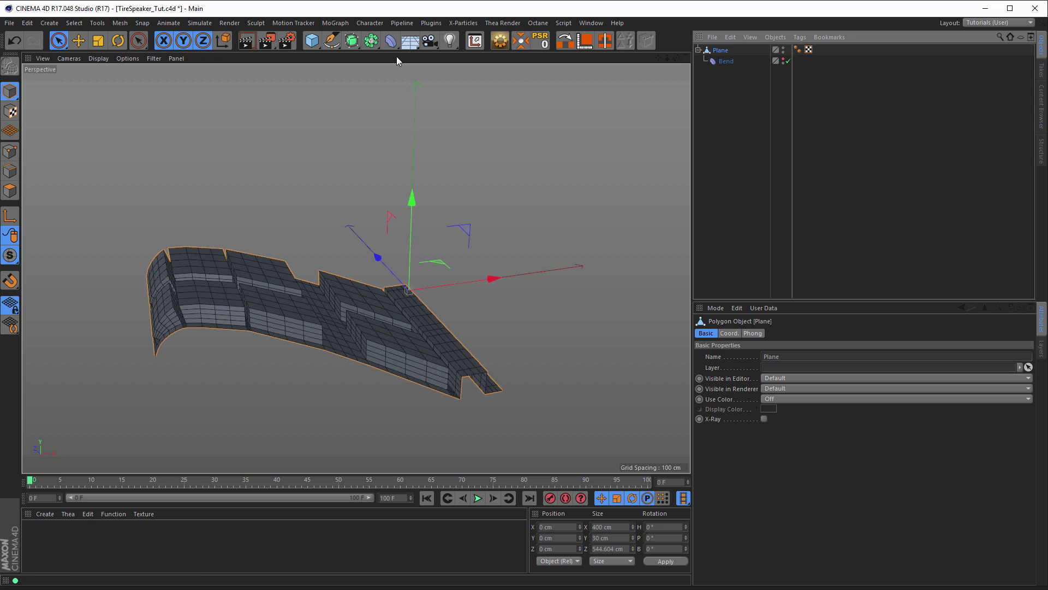
# Step: Mirror the tread Plane across the ZY plane by adding a Symmetry object as its parent
pyautogui.click(371, 40)
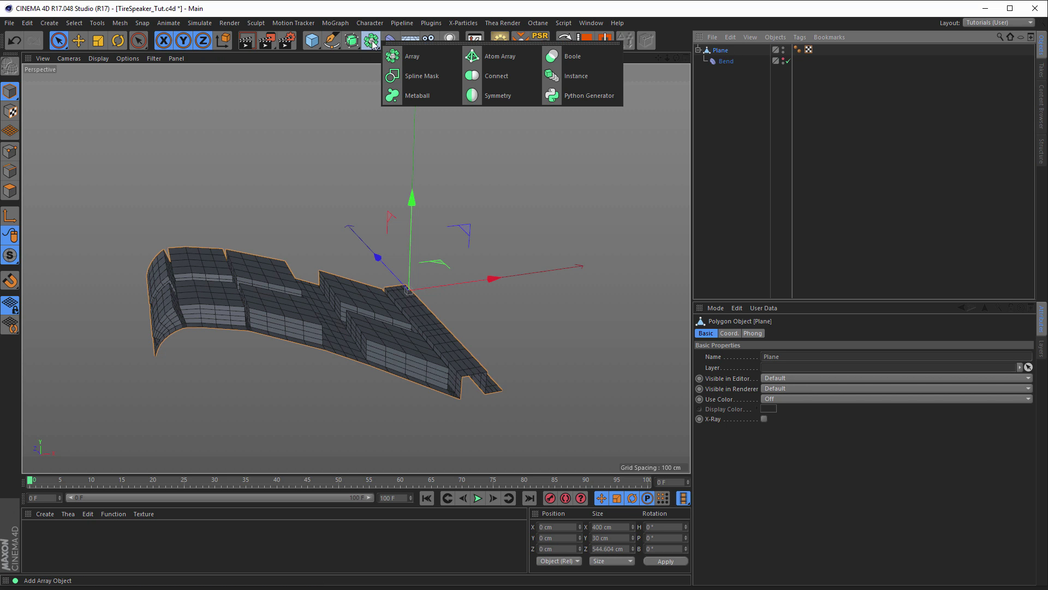
pyautogui.keyDown('alt'); pyautogui.click(497, 95); pyautogui.keyUp('alt')
pyautogui.keyDown('alt'); pyautogui.moveTo(496, 297); pyautogui.dragTo(555, 283); pyautogui.keyUp('alt')
pyautogui.keyDown('alt'); pyautogui.moveTo(359, 264); pyautogui.dragTo(316, 270); pyautogui.keyUp('alt')
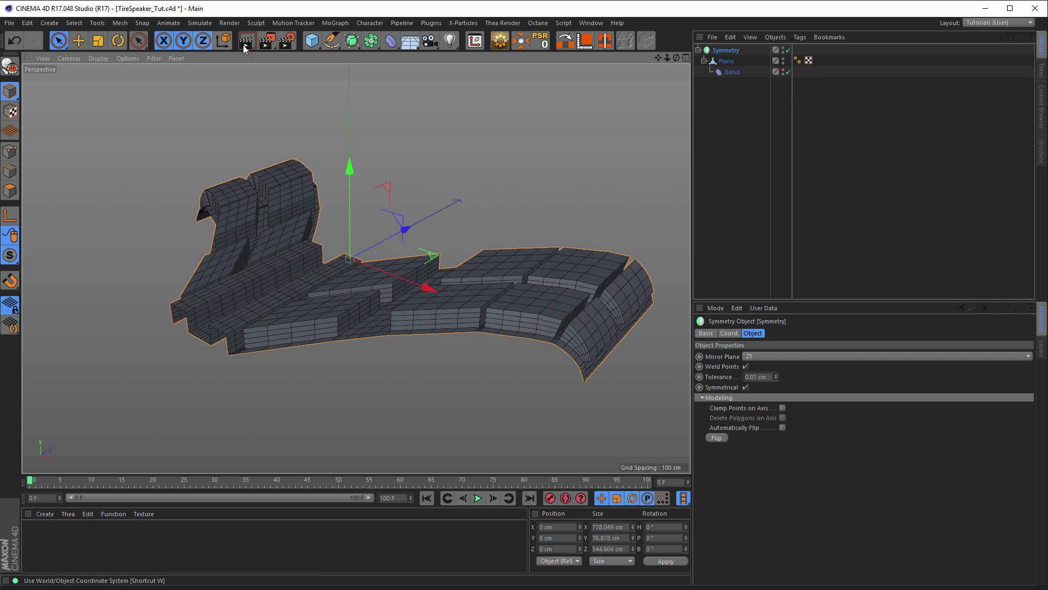
# Step: Create a null object and name it Backup
pyautogui.moveTo(316, 44)
pyautogui.mouseDown()
pyautogui.moveTo(331, 76)
pyautogui.moveTo(335, 52)
pyautogui.mouseUp()
pyautogui.doubleClick(720, 51)
pyautogui.write('Backup')
pyautogui.press('Return')
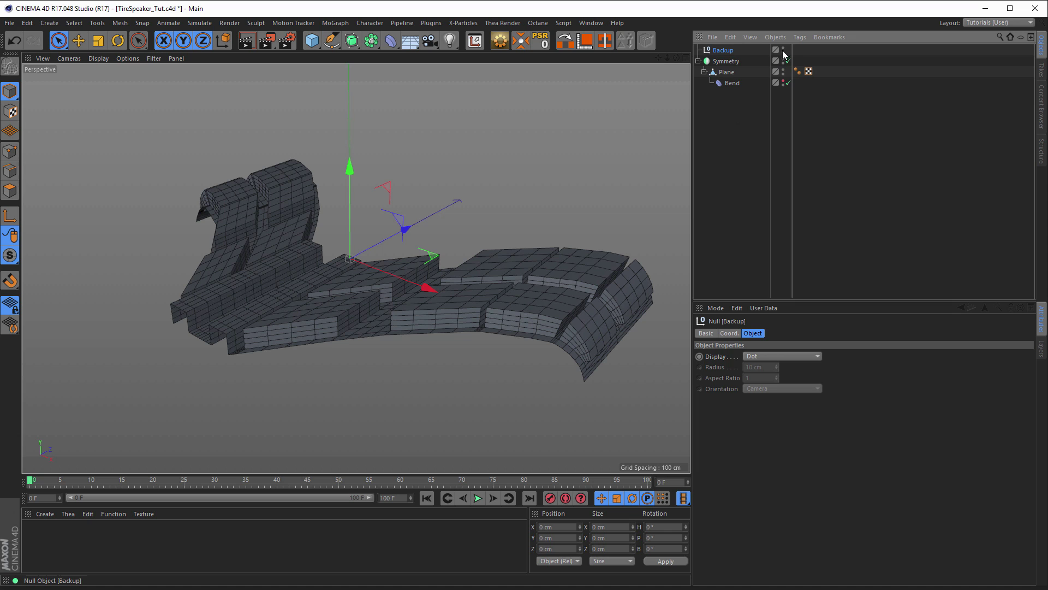
# Step: Hide the Backup null and store a disabled copy of the Symmetry hierarchy inside it
pyautogui.click(721, 62)
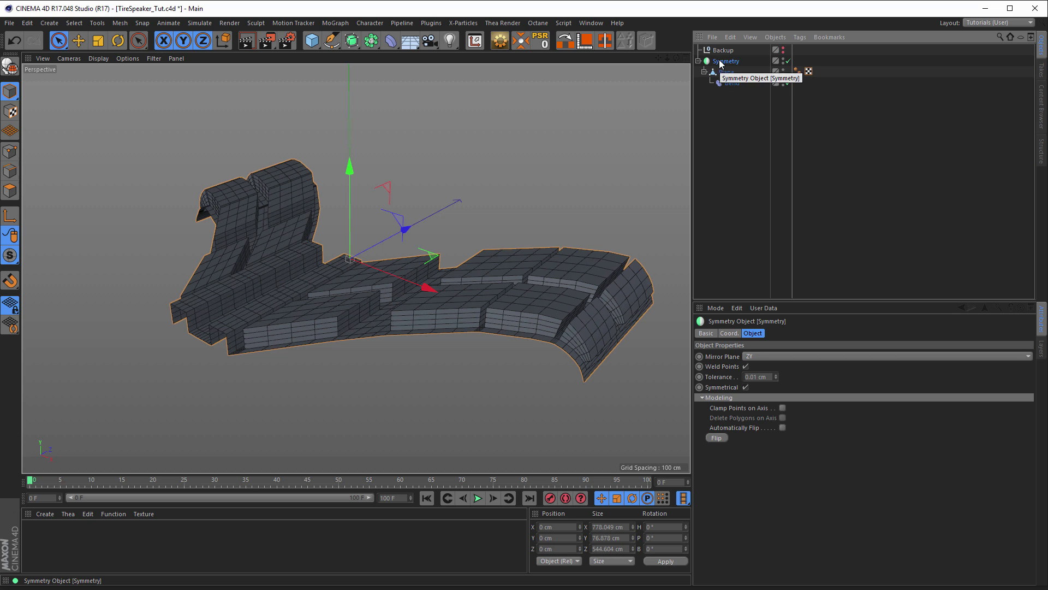
pyautogui.moveTo(725, 64); pyautogui.dragTo(722, 50)
pyautogui.click(788, 60)
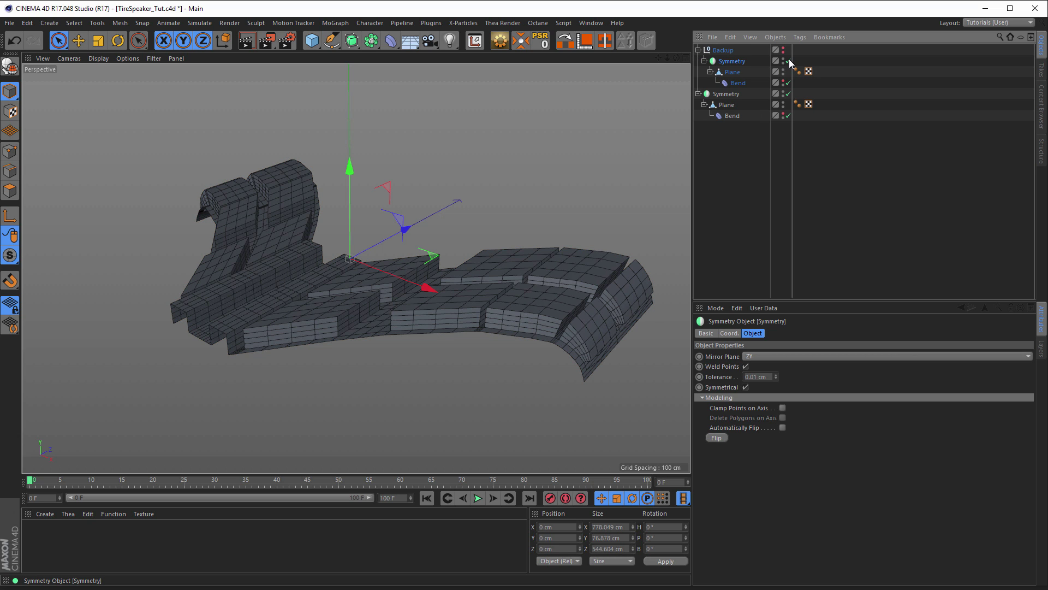
pyautogui.click(698, 49)
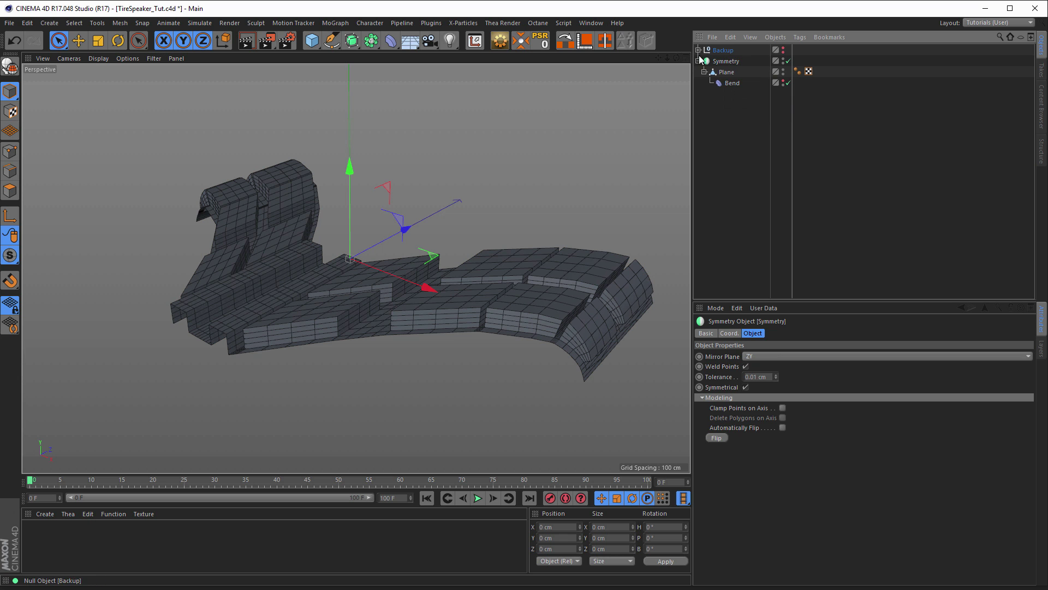
# Step: Collapse the working Symmetry object with its Plane and Bend into a single polygon object
pyautogui.click(730, 61)
pyautogui.keyDown('alt'); pyautogui.moveTo(394, 267); pyautogui.dragTo(419, 273); pyautogui.keyUp('alt')
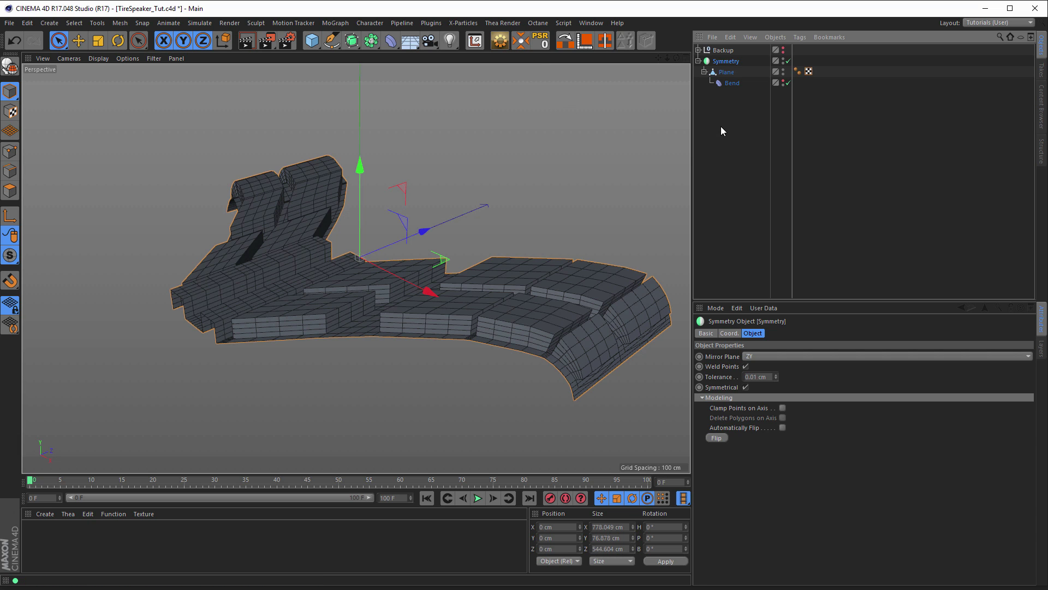
pyautogui.click(499, 40)
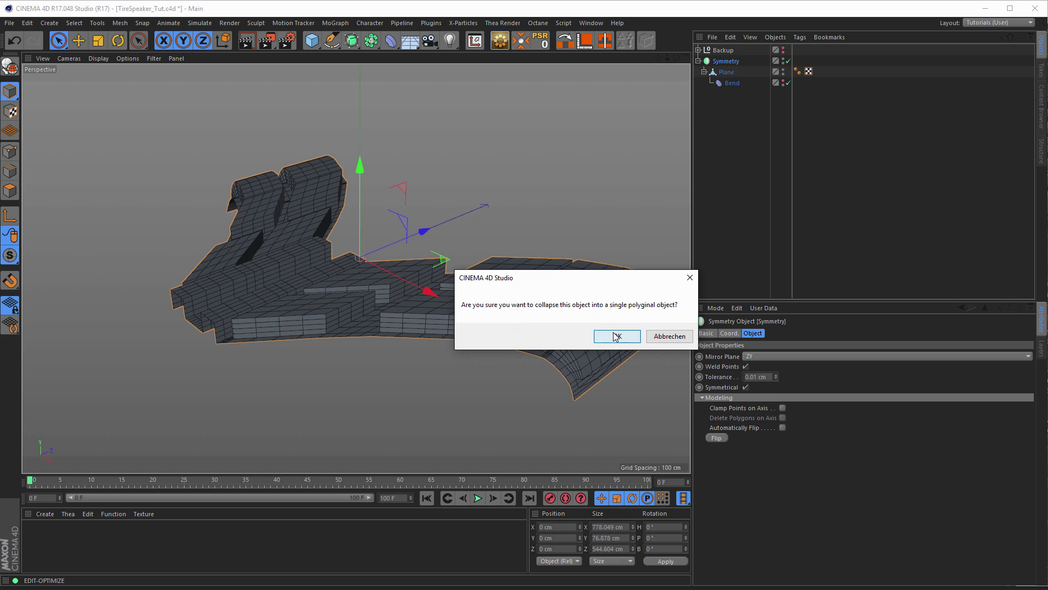
pyautogui.click(616, 336)
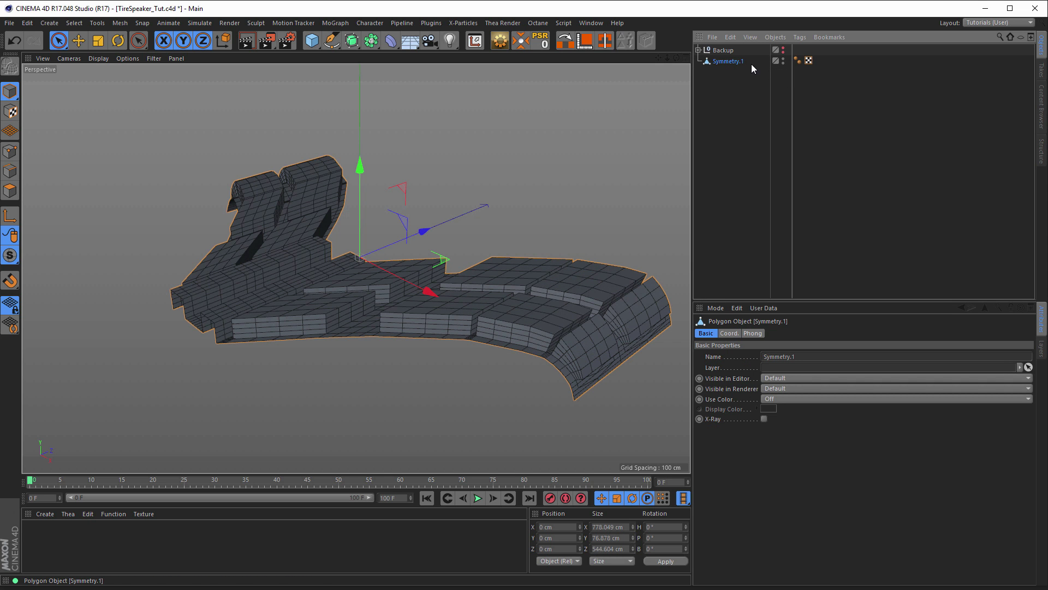
pyautogui.moveTo(272, 281)
pyautogui.keyDown('alt'); pyautogui.mouseDown()
pyautogui.moveTo(214, 290)
pyautogui.moveTo(286, 276)
pyautogui.moveTo(331, 289)
pyautogui.moveTo(380, 331)
pyautogui.moveTo(317, 290)
pyautogui.moveTo(366, 302)
pyautogui.moveTo(304, 306)
pyautogui.mouseUp(); pyautogui.keyUp('alt')
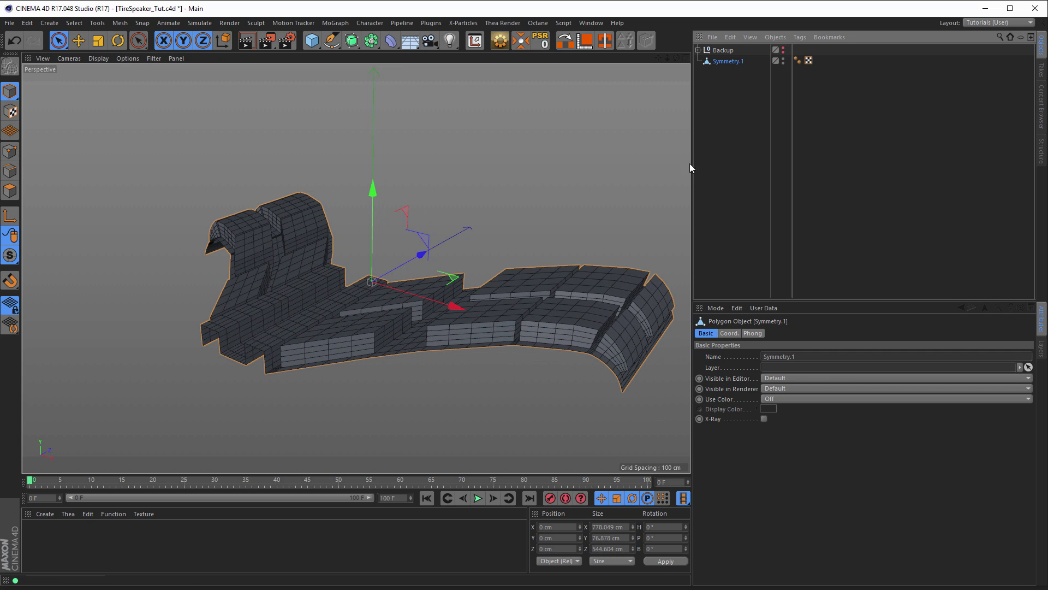
# Step: Add a Subdivision Surface as parent of the collapsed tread mesh and render a preview in the viewport
pyautogui.keyDown('alt'); pyautogui.click(352, 42); pyautogui.keyUp('alt')
pyautogui.keyDown('alt'); pyautogui.moveTo(382, 288); pyautogui.dragTo(352, 265); pyautogui.keyUp('alt')
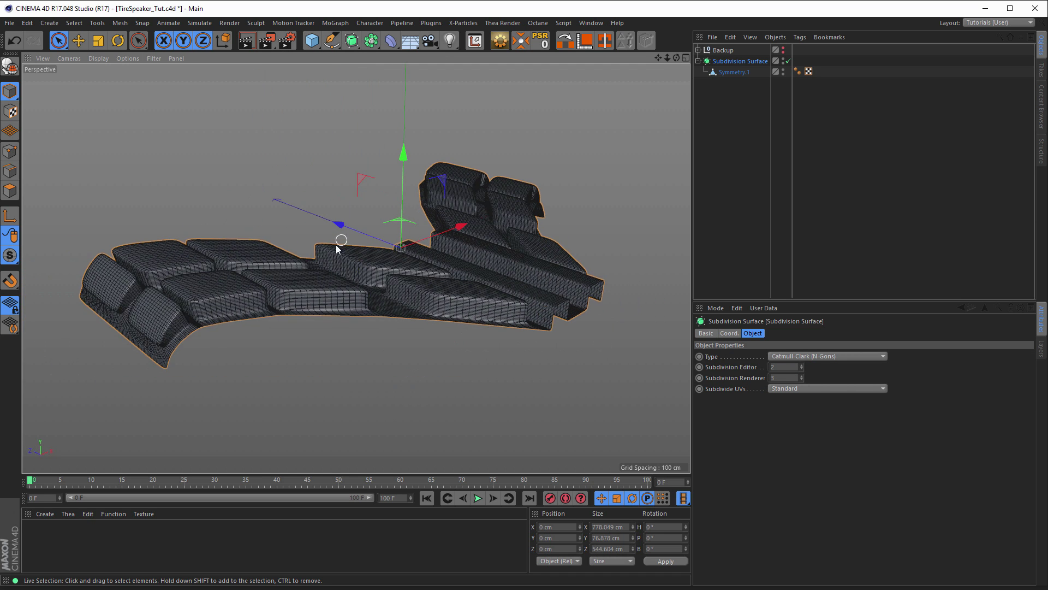
pyautogui.hotkey('ctrl', 'r')
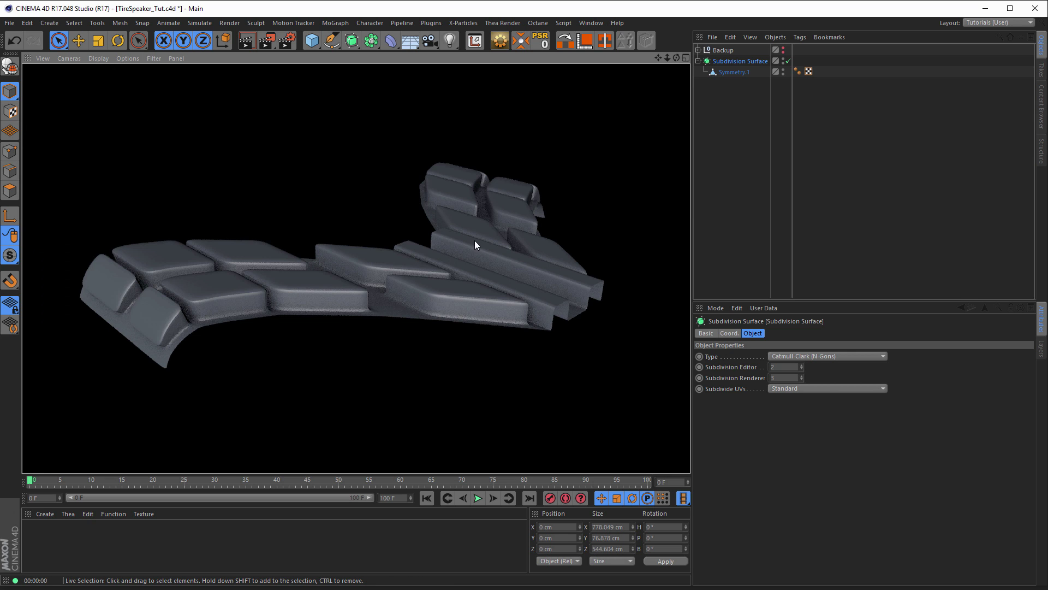
pyautogui.moveTo(482, 237)
pyautogui.keyDown('alt'); pyautogui.mouseDown()
pyautogui.moveTo(571, 228)
pyautogui.moveTo(459, 267)
pyautogui.mouseUp(); pyautogui.keyUp('alt')
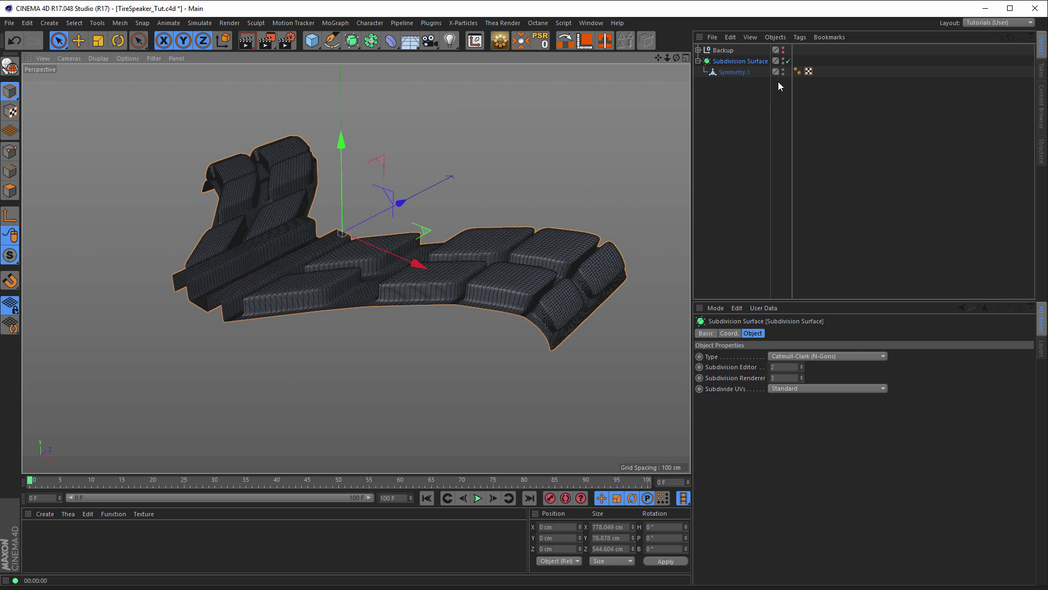
# Step: Disable the Subdivision Surface and move the Symmetry.1 mesh out of it to the top level
pyautogui.press('q')
pyautogui.click(736, 72)
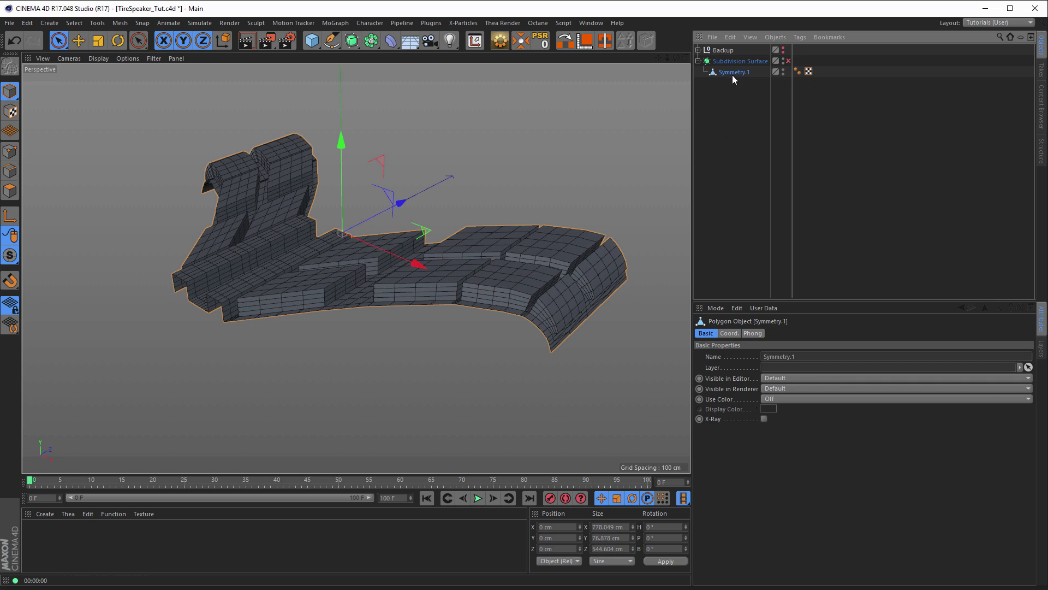
pyautogui.moveTo(732, 74); pyautogui.dragTo(733, 131)
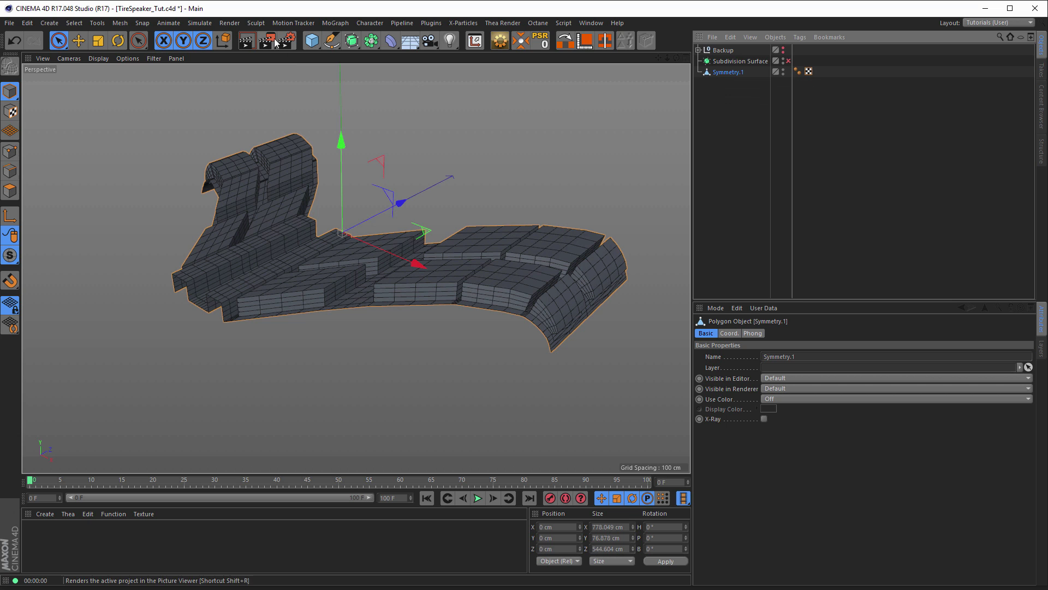
# Step: Put the tread mesh in a linear Cloner with a per-step offset of 0 cm in Y and 297 cm in Z
pyautogui.click(331, 23)
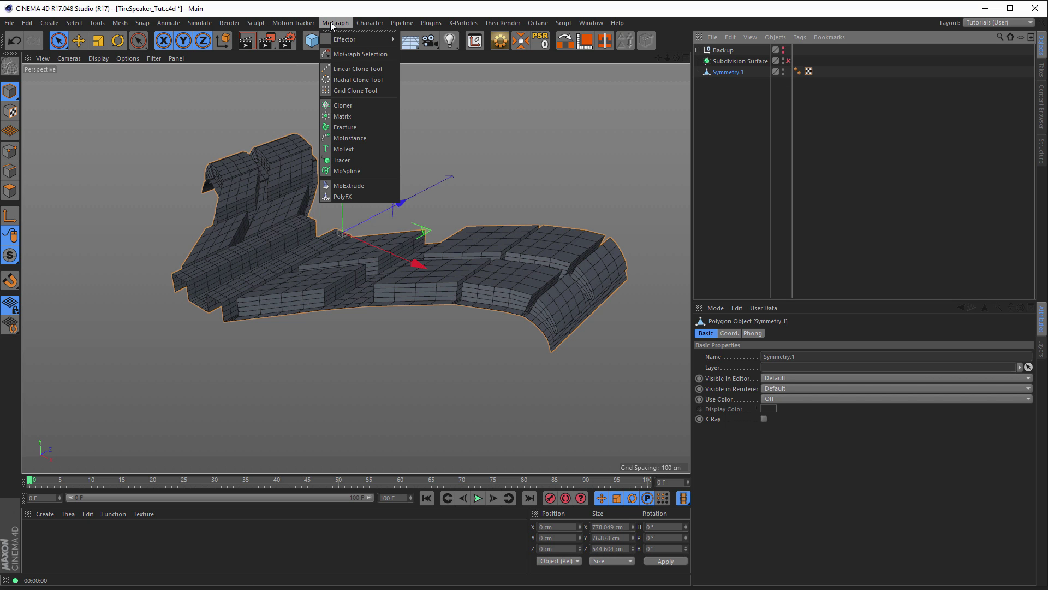
pyautogui.click(359, 105)
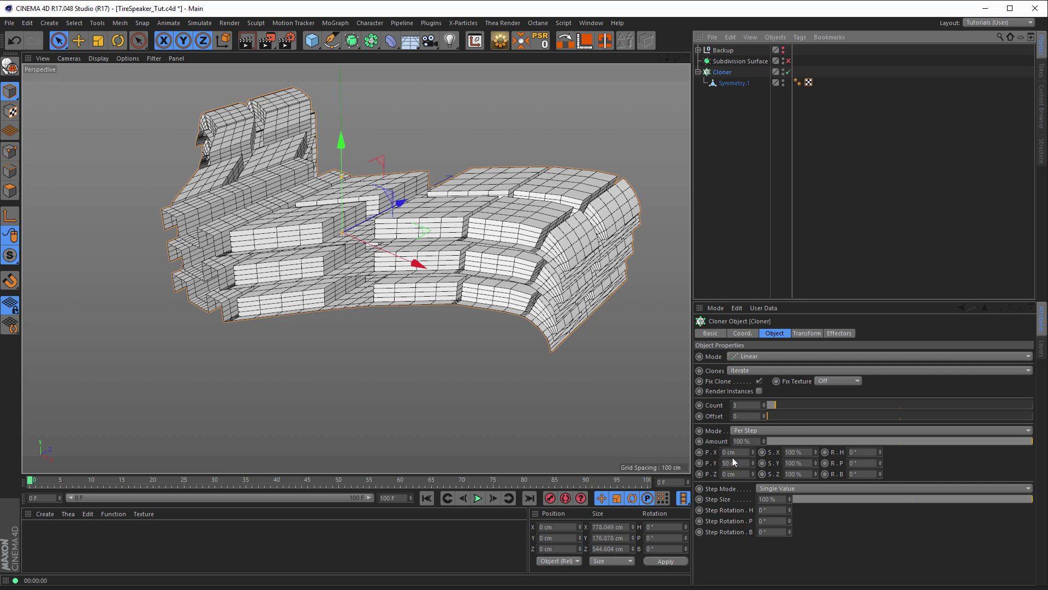
pyautogui.moveTo(738, 463); pyautogui.dragTo(701, 468)
pyautogui.write('0')
pyautogui.press('Return')
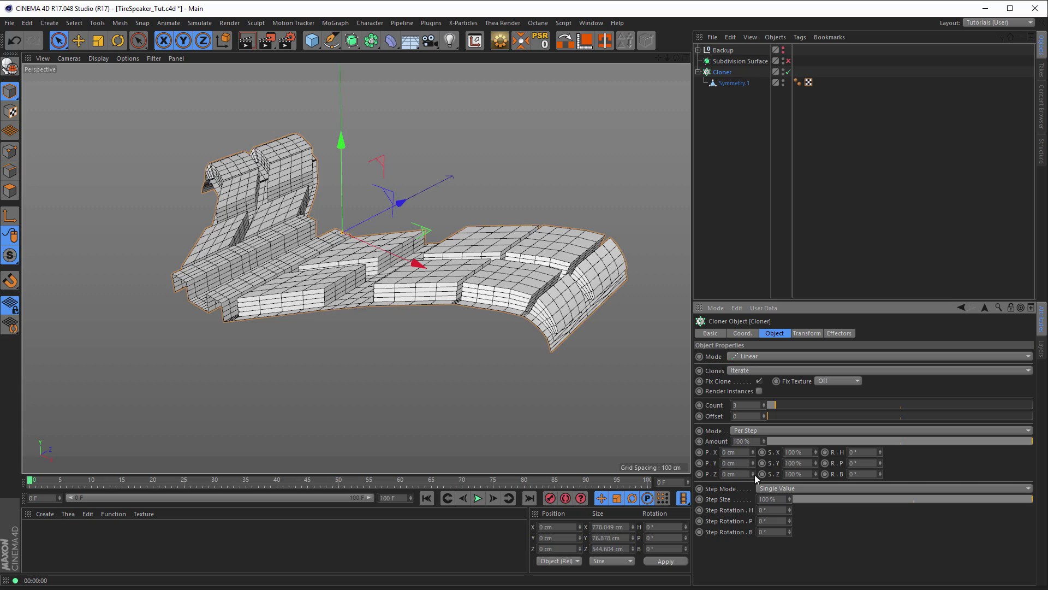
pyautogui.moveTo(752, 473); pyautogui.dragTo(752, 426)
pyautogui.keyDown('alt'); pyautogui.moveTo(425, 307); pyautogui.dragTo(290, 271); pyautogui.keyUp('alt')
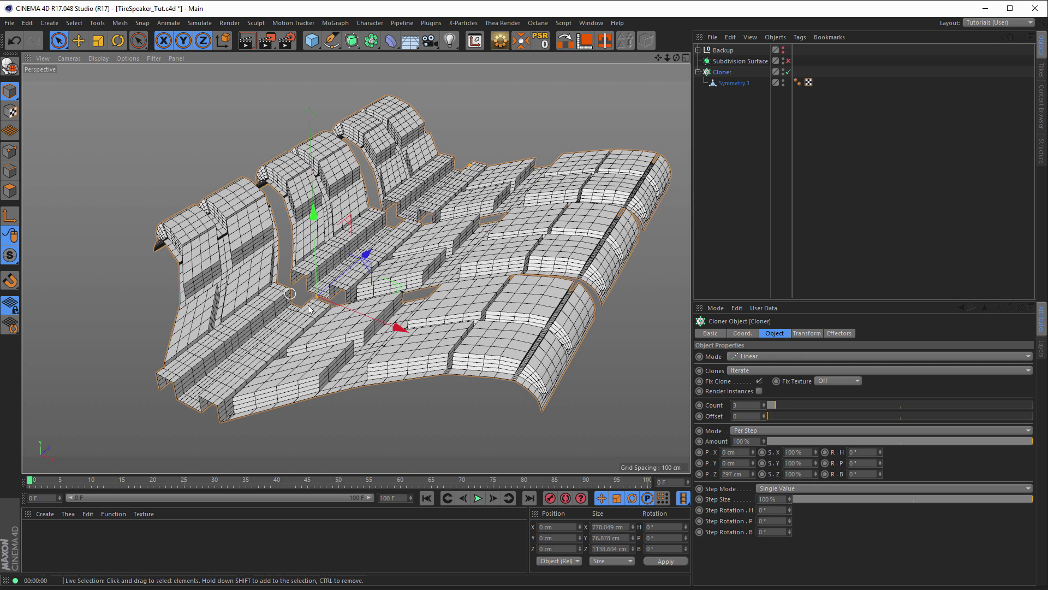
# Step: Disable the Cloner and select the Symmetry.1 tread mesh inside it
pyautogui.click(788, 71)
pyautogui.click(732, 84)
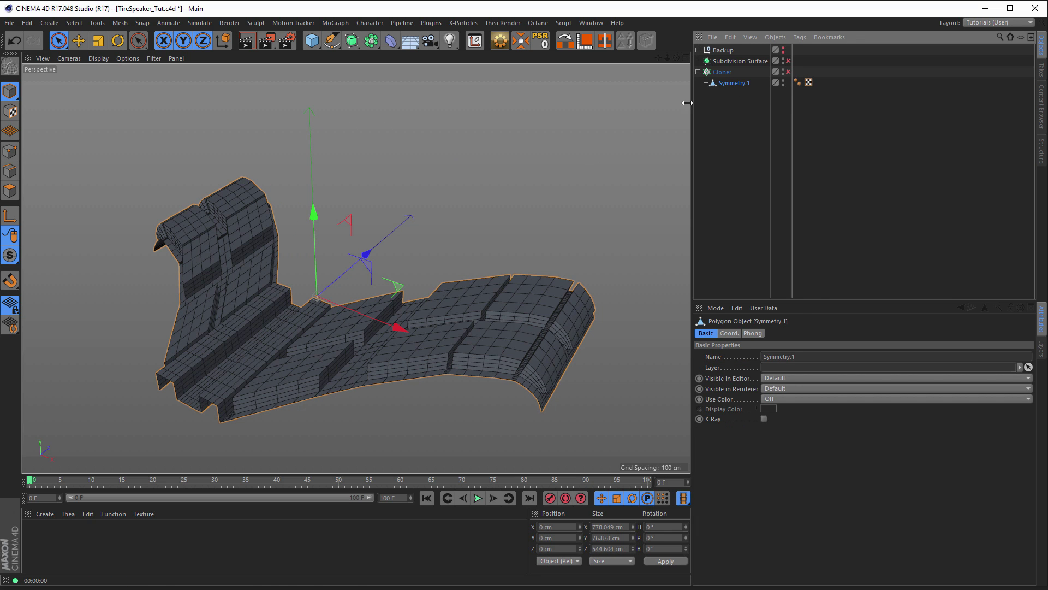
# Step: Path-select the full-length edge line along the tread's central rib and open its Z size value of 252.998 cm
pyautogui.click(5, 172)
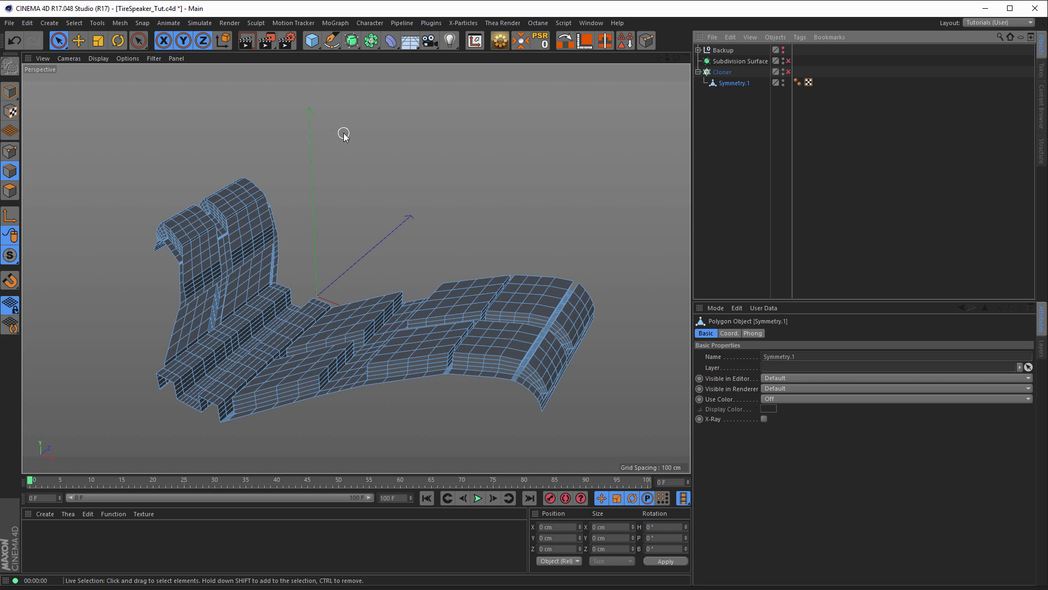
pyautogui.press('u')
pyautogui.press('m')
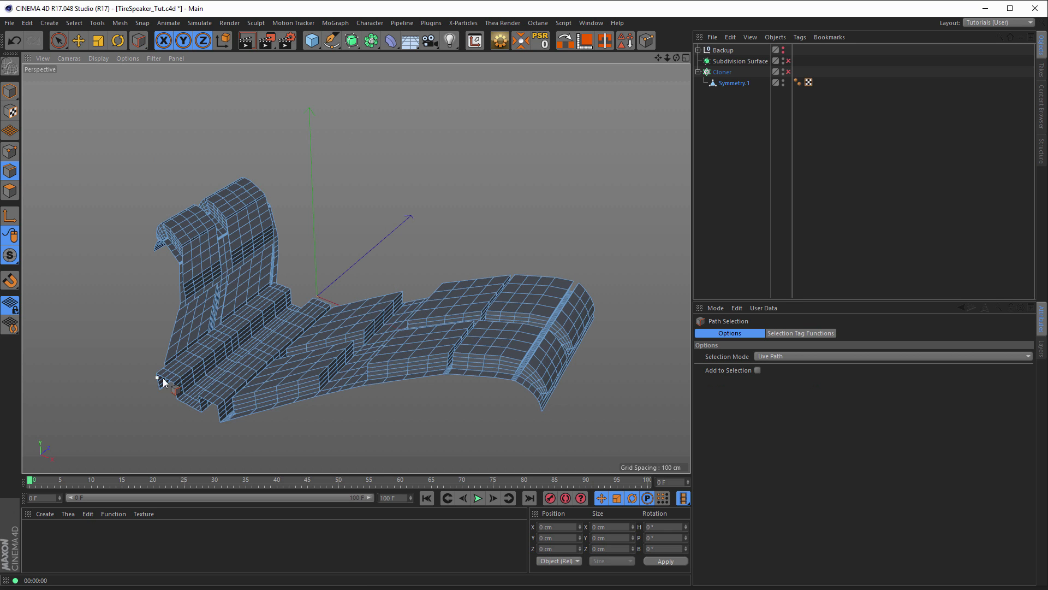
pyautogui.scroll(6, 163, 383)
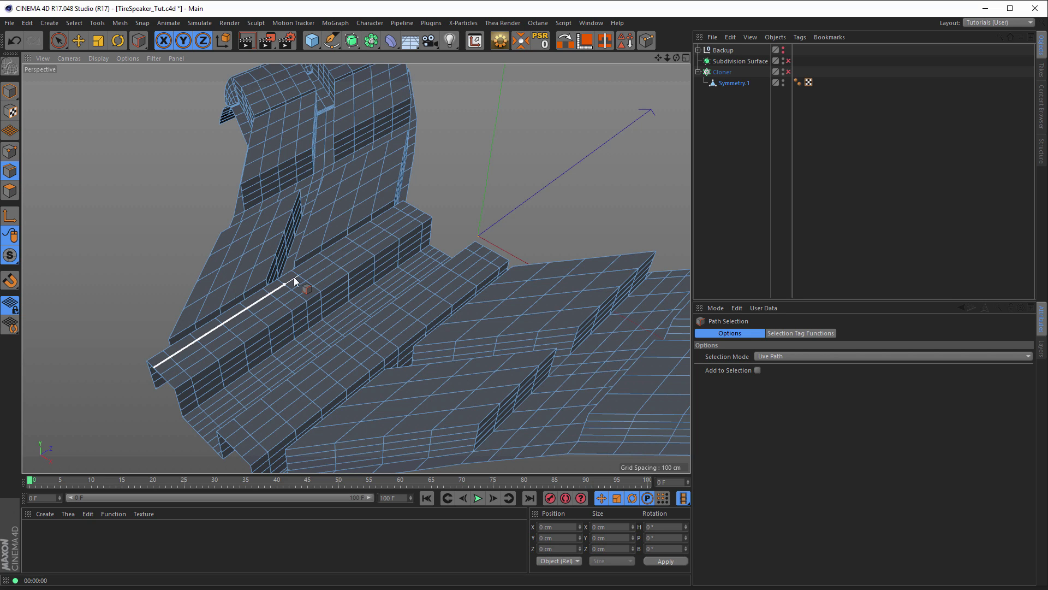
pyautogui.moveTo(409, 206)
pyautogui.mouseDown()
pyautogui.moveTo(430, 200)
pyautogui.moveTo(512, 232)
pyautogui.mouseUp()
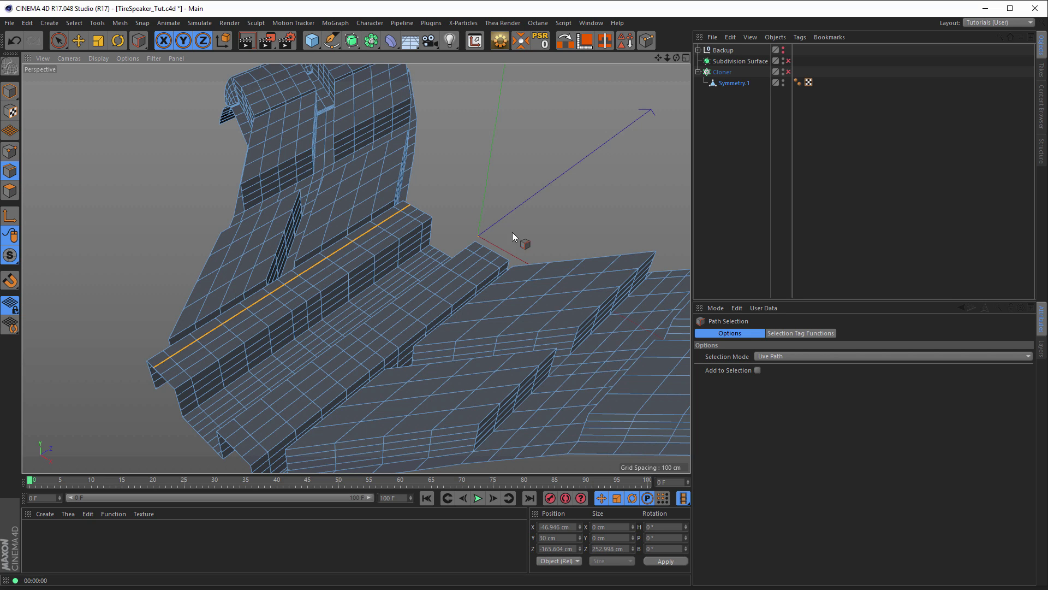
pyautogui.click(617, 548)
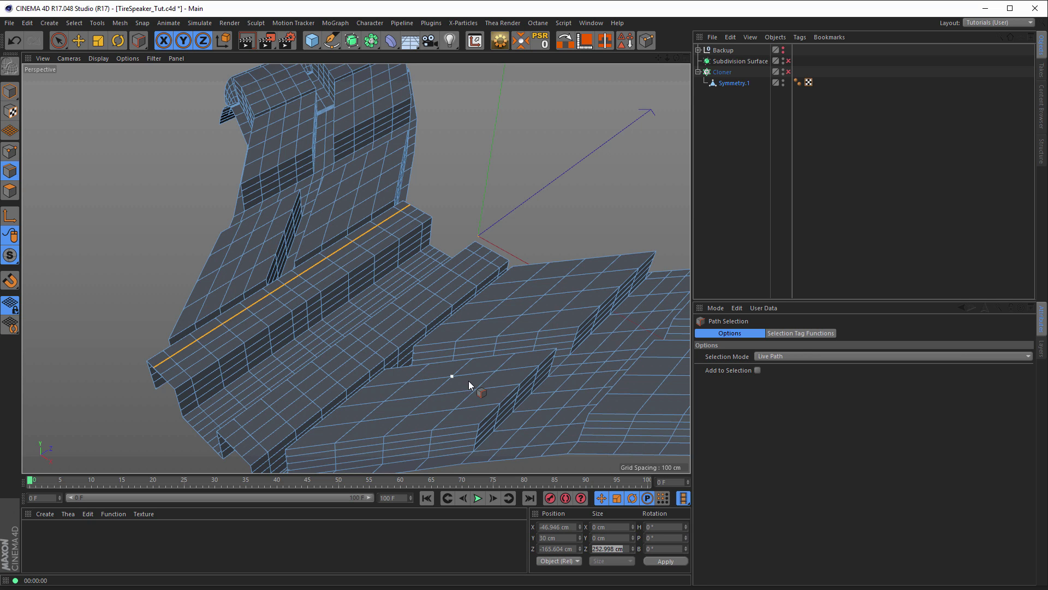
# Step: Return to model mode, re-enable the Cloner and set its per-step Z offset to 252.998 cm
pyautogui.click(10, 91)
pyautogui.click(787, 72)
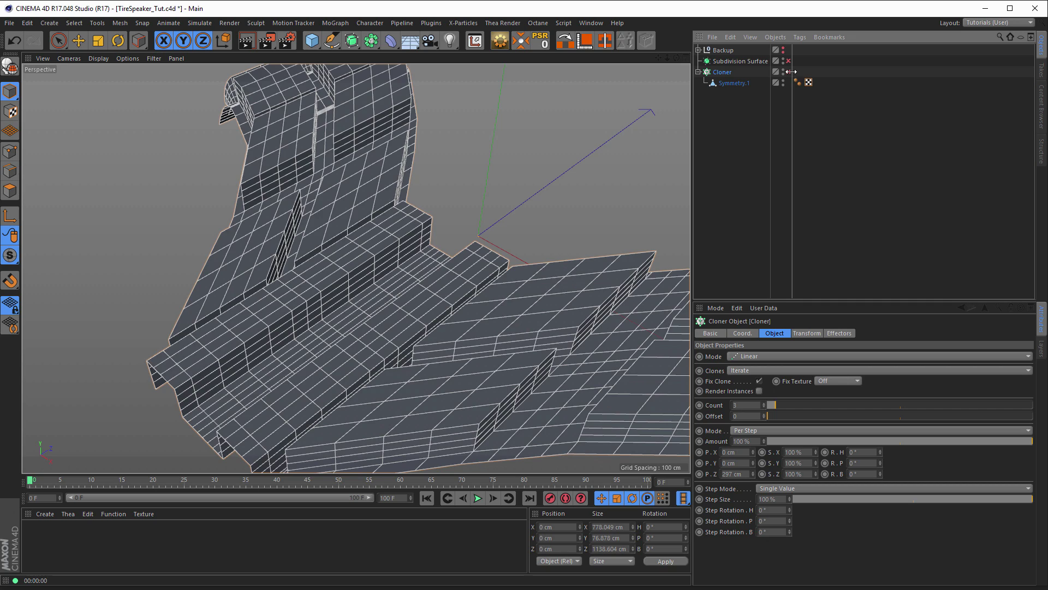
pyautogui.keyDown('alt'); pyautogui.moveTo(406, 259); pyautogui.dragTo(366, 263, button='middle'); pyautogui.keyUp('alt')
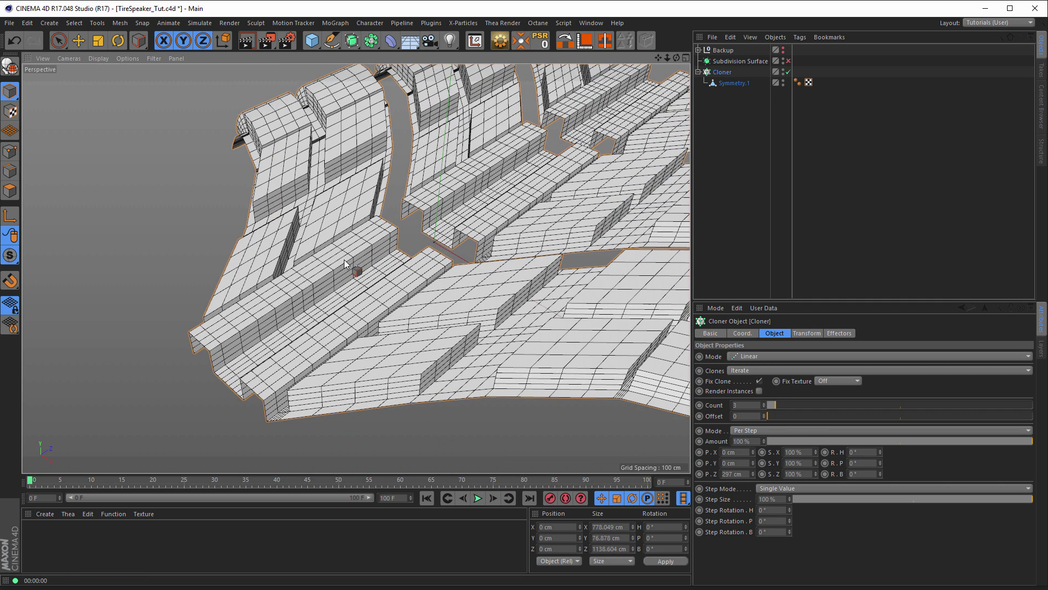
pyautogui.doubleClick(737, 473)
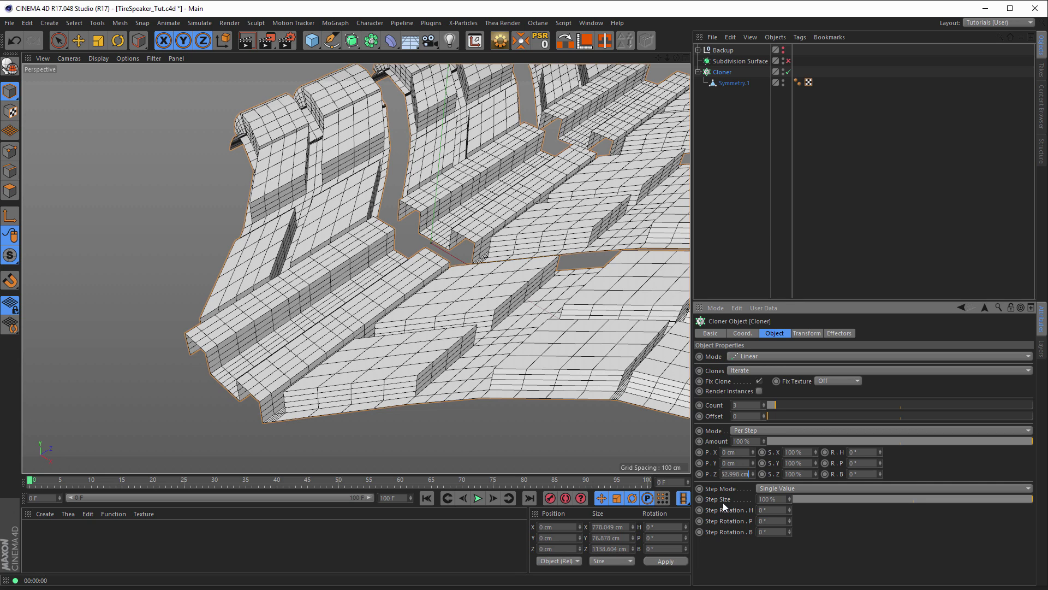
pyautogui.press('Return')
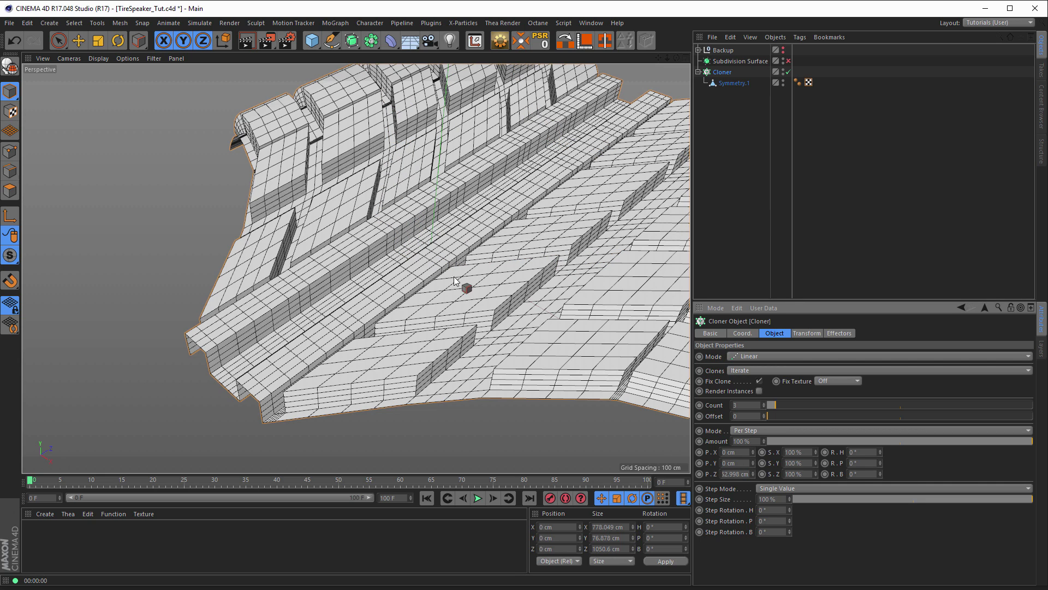
# Step: Set the Cloner's count to 30
pyautogui.scroll(3, 513, 224)
pyautogui.keyDown('alt'); pyautogui.moveTo(513, 224); pyautogui.dragTo(543, 220, button='right'); pyautogui.keyUp('alt')
pyautogui.keyDown('alt'); pyautogui.moveTo(365, 300); pyautogui.dragTo(365, 239); pyautogui.keyUp('alt')
pyautogui.keyDown('alt'); pyautogui.moveTo(365, 239); pyautogui.dragTo(257, 304, button='right'); pyautogui.keyUp('alt')
pyautogui.keyDown('alt'); pyautogui.moveTo(257, 304); pyautogui.dragTo(458, 347); pyautogui.keyUp('alt')
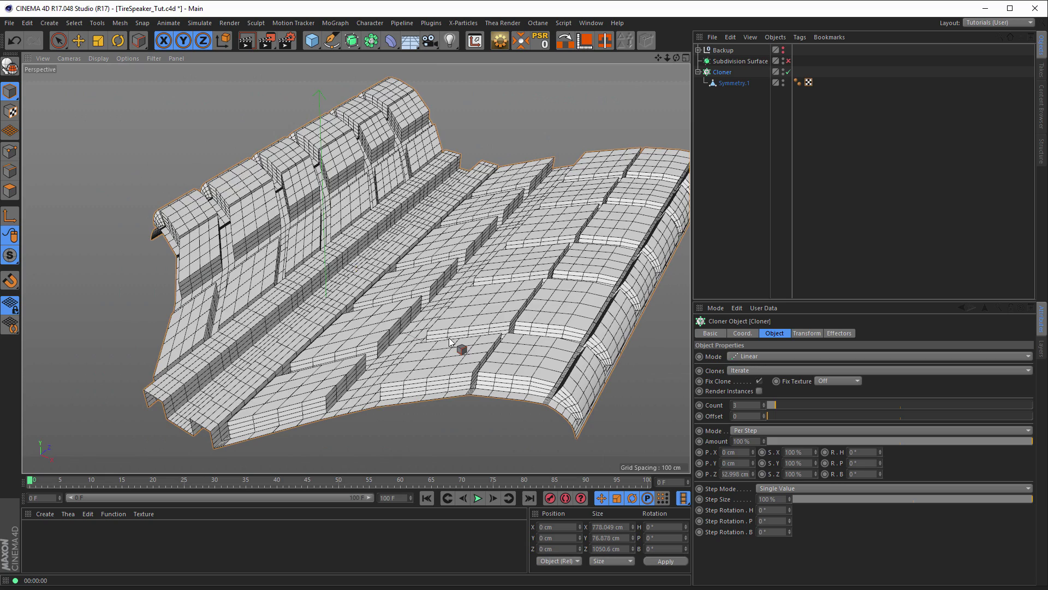
pyautogui.keyDown('alt'); pyautogui.moveTo(505, 322); pyautogui.dragTo(488, 328, button='right'); pyautogui.keyUp('alt')
pyautogui.keyDown('alt'); pyautogui.moveTo(487, 329); pyautogui.dragTo(304, 382); pyautogui.keyUp('alt')
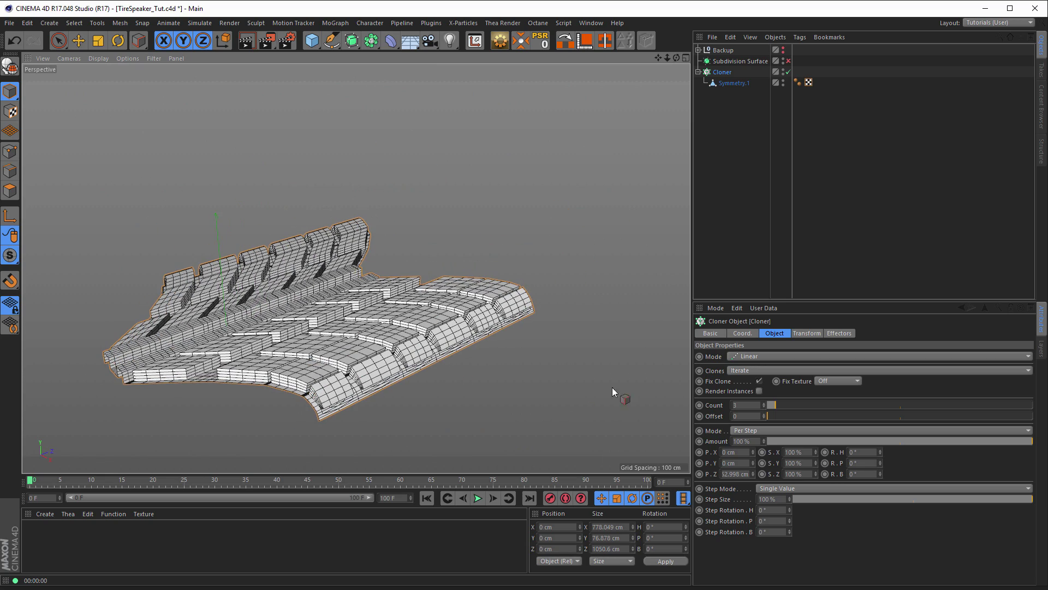
pyautogui.click(745, 406)
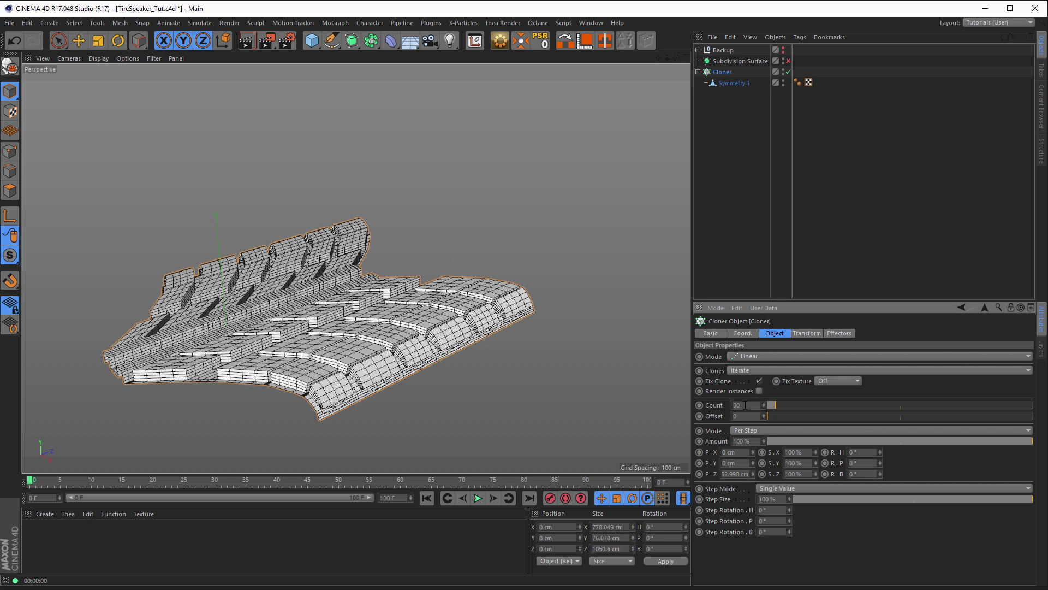
pyautogui.write('30')
pyautogui.press('Return')
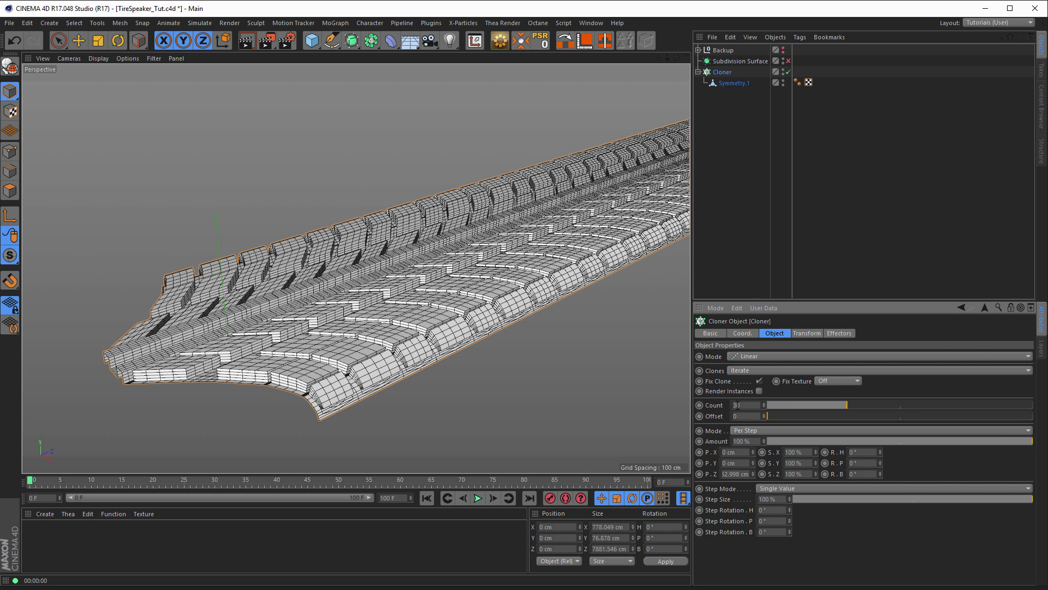
# Step: Add a Null object and place the Cloner inside it
pyautogui.scroll(-10, 415, 311)
pyautogui.moveTo(195, 345)
pyautogui.keyDown('alt'); pyautogui.mouseDown()
pyautogui.moveTo(367, 280)
pyautogui.moveTo(347, 274)
pyautogui.moveTo(375, 293)
pyautogui.mouseUp(); pyautogui.keyUp('alt')
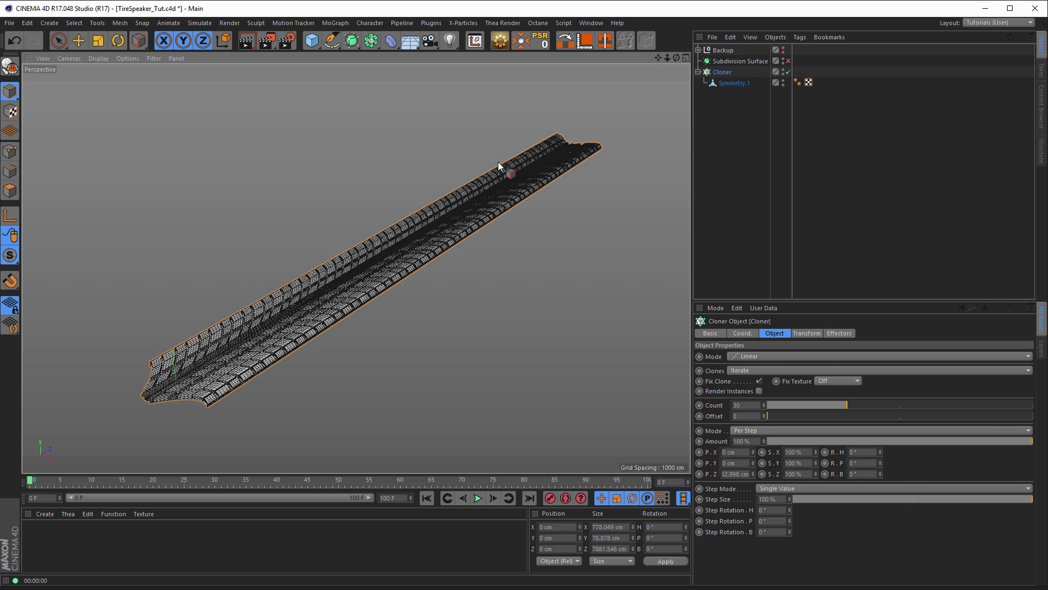
pyautogui.keyDown('alt'); pyautogui.moveTo(440, 271); pyautogui.dragTo(425, 255); pyautogui.keyUp('alt')
pyautogui.moveTo(728, 73); pyautogui.dragTo(620, 79)
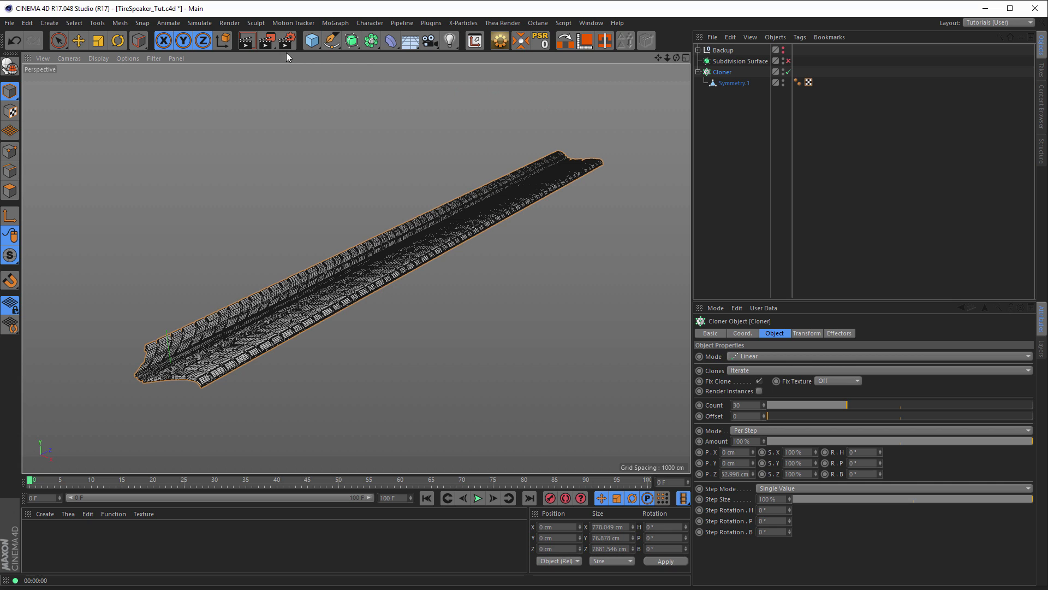
pyautogui.click(312, 40)
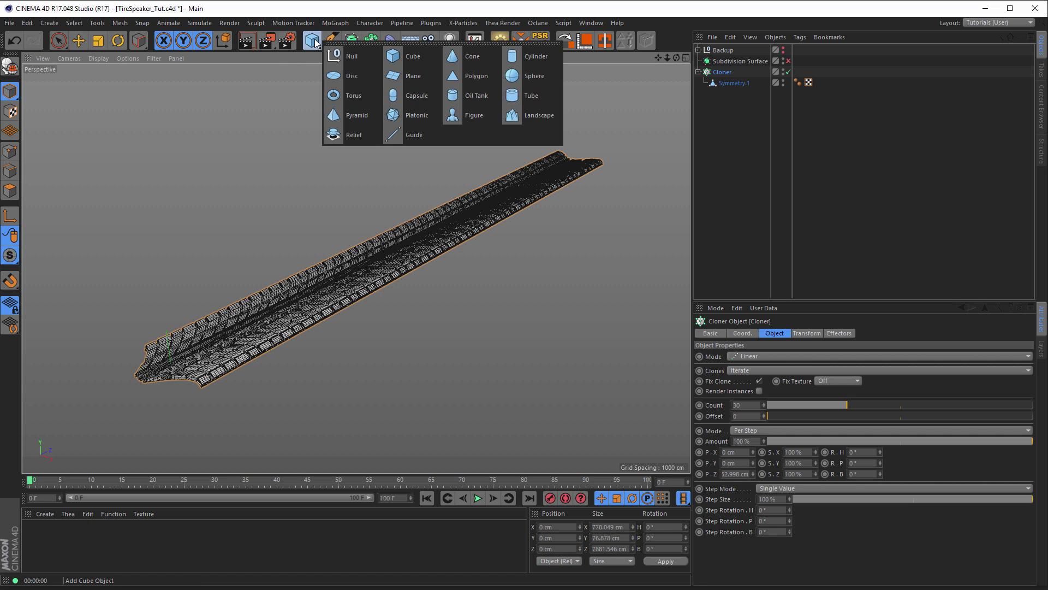
pyautogui.click(336, 64)
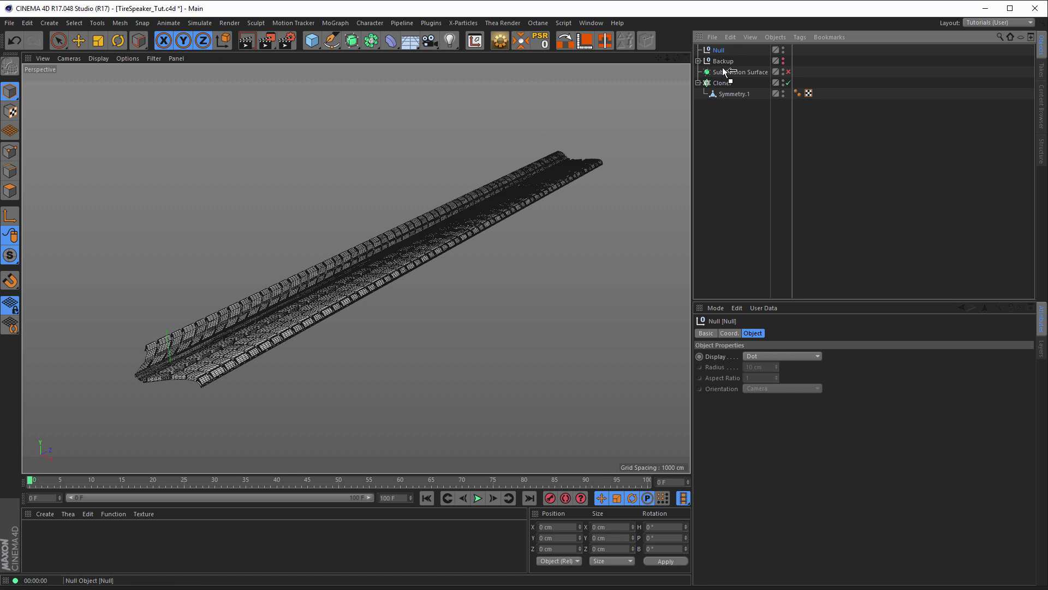
pyautogui.moveTo(722, 71); pyautogui.dragTo(719, 93)
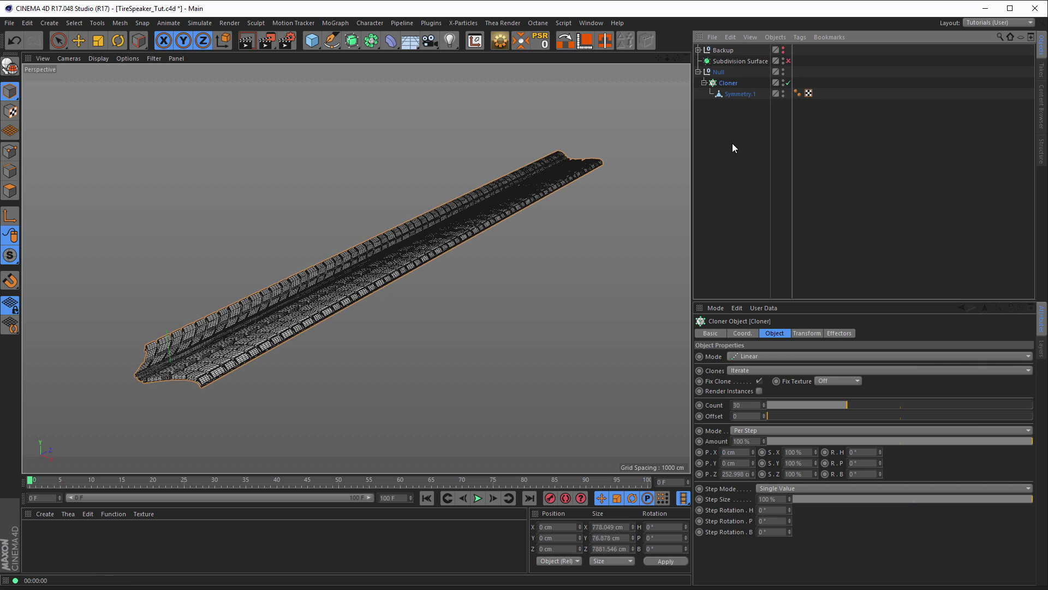
# Step: Add a Spline Wrap deformer inside the Null, above the Cloner
pyautogui.click(719, 74)
pyautogui.moveTo(729, 73); pyautogui.dragTo(575, 81)
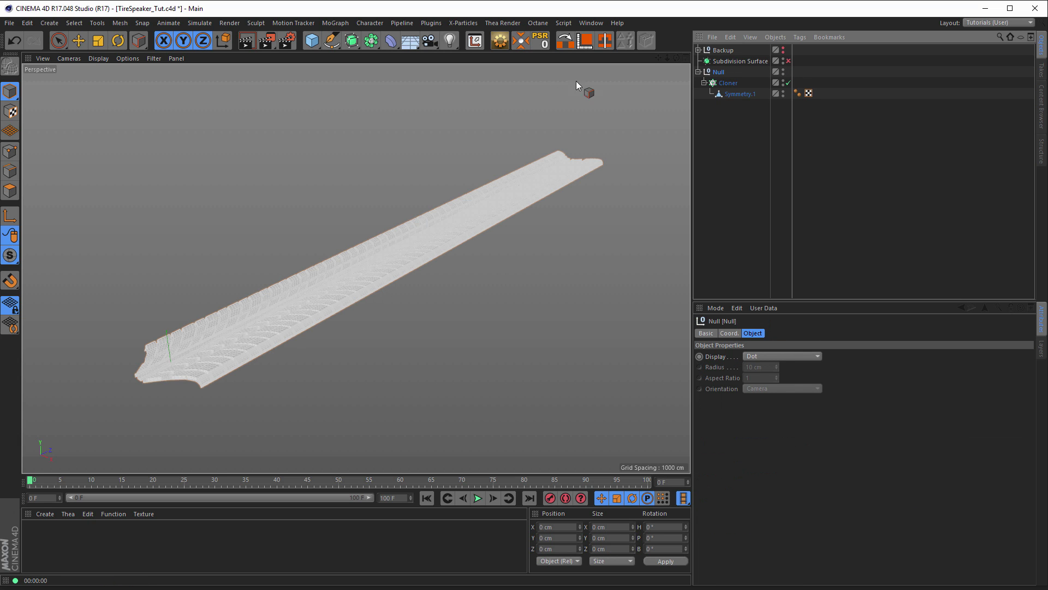
pyautogui.click(391, 41)
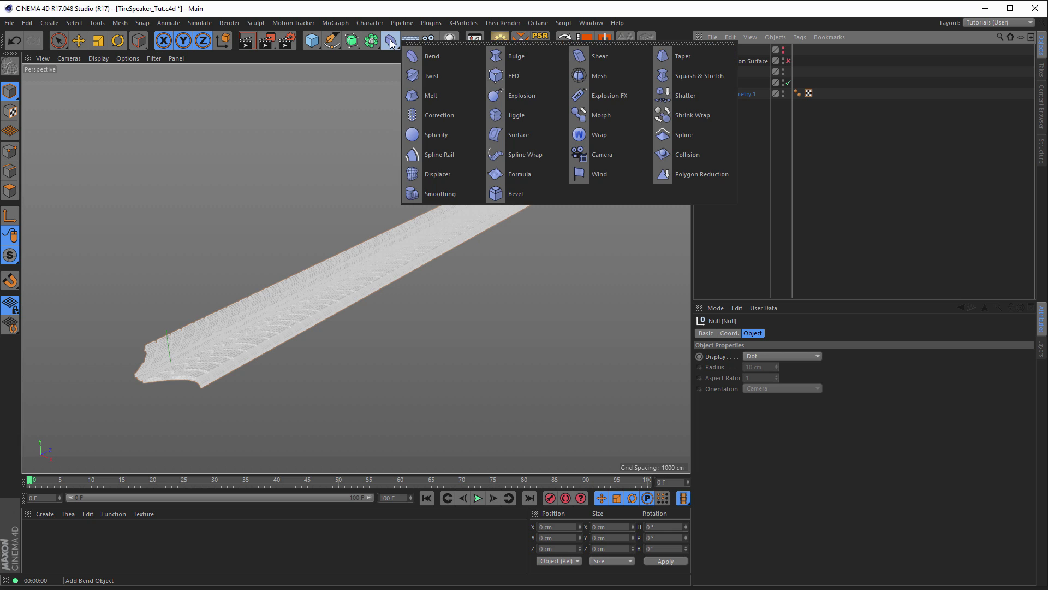
pyautogui.click(524, 155)
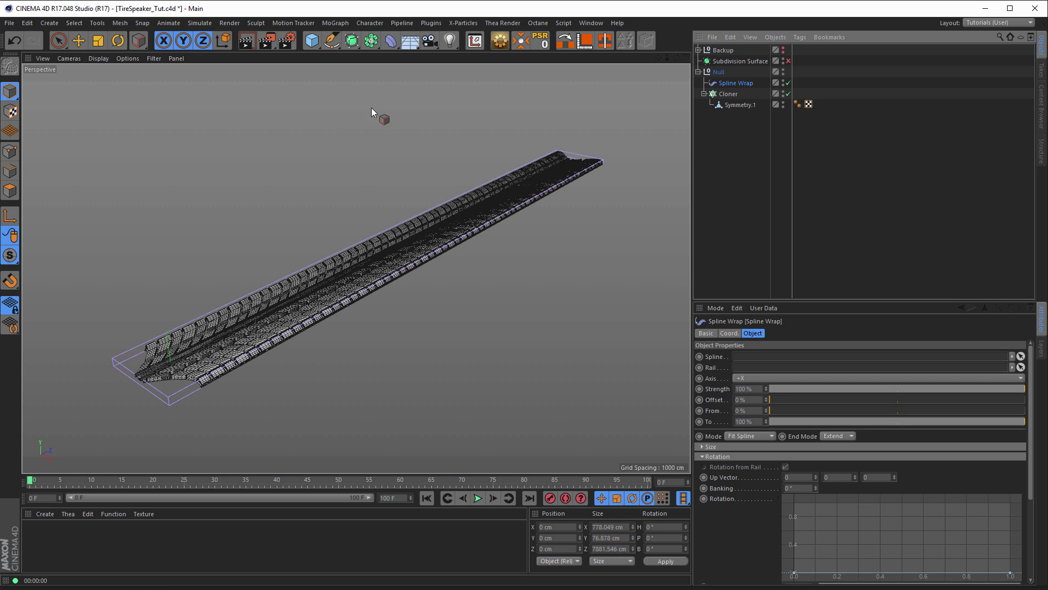
# Step: Add a Circle spline and set its plane to ZY
pyautogui.click(335, 42)
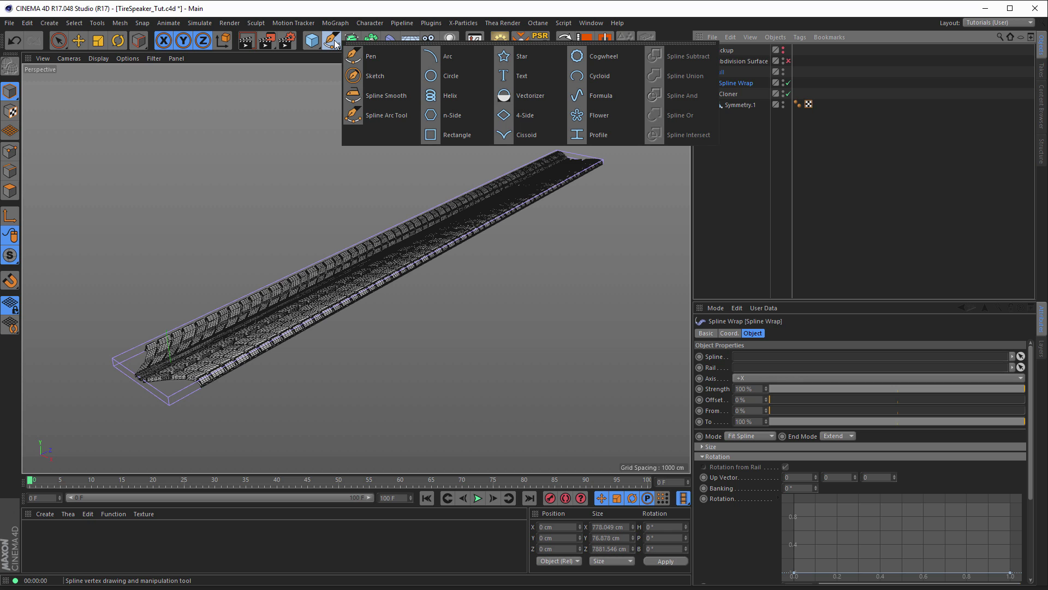
pyautogui.click(456, 80)
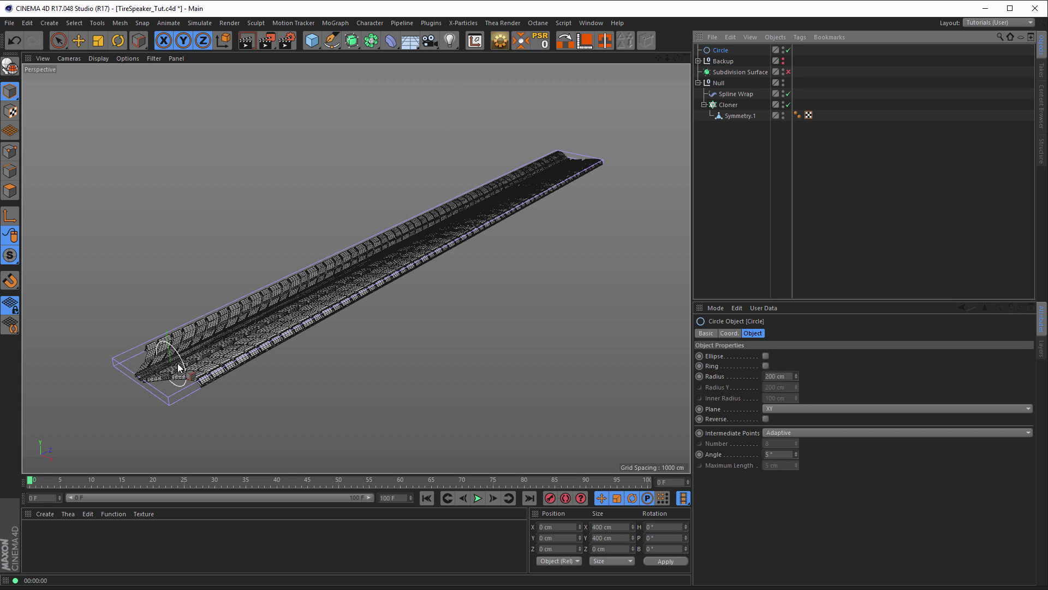
pyautogui.keyDown('alt'); pyautogui.moveTo(168, 370); pyautogui.dragTo(281, 332, button='middle'); pyautogui.keyUp('alt')
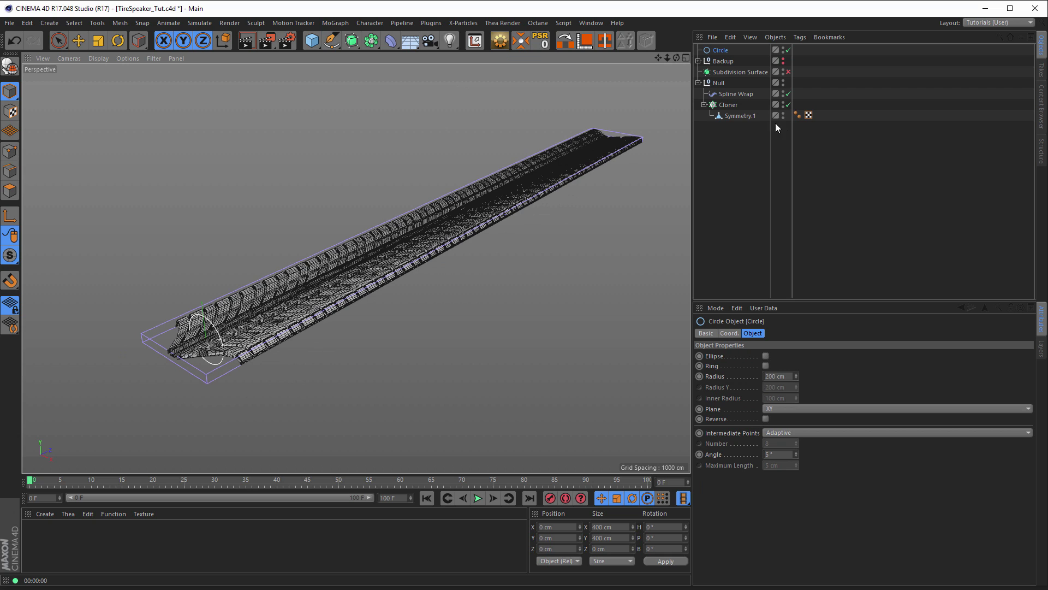
pyautogui.click(727, 51)
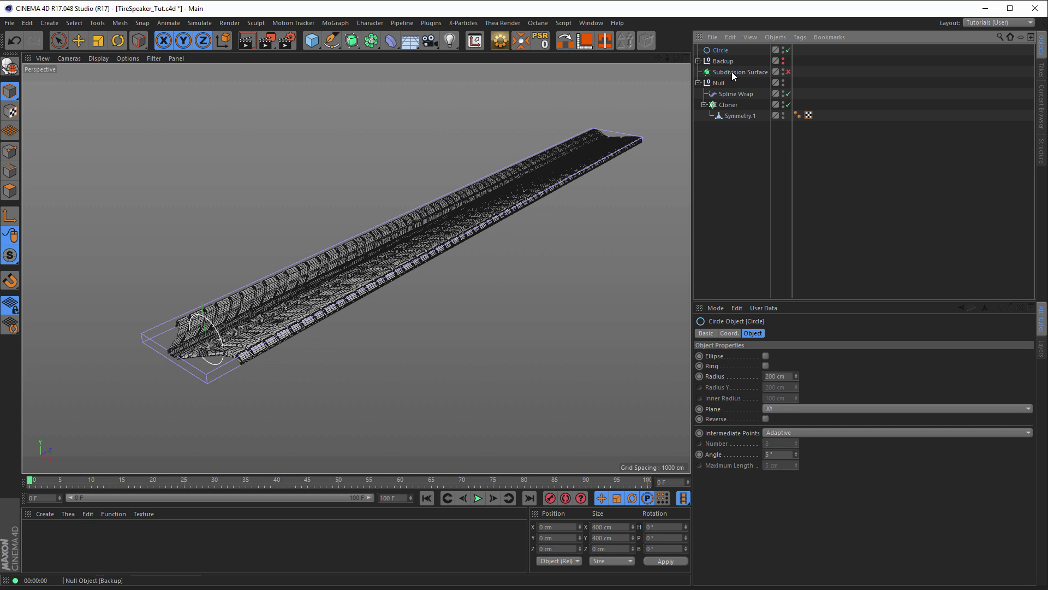
pyautogui.click(791, 409)
pyautogui.click(789, 428)
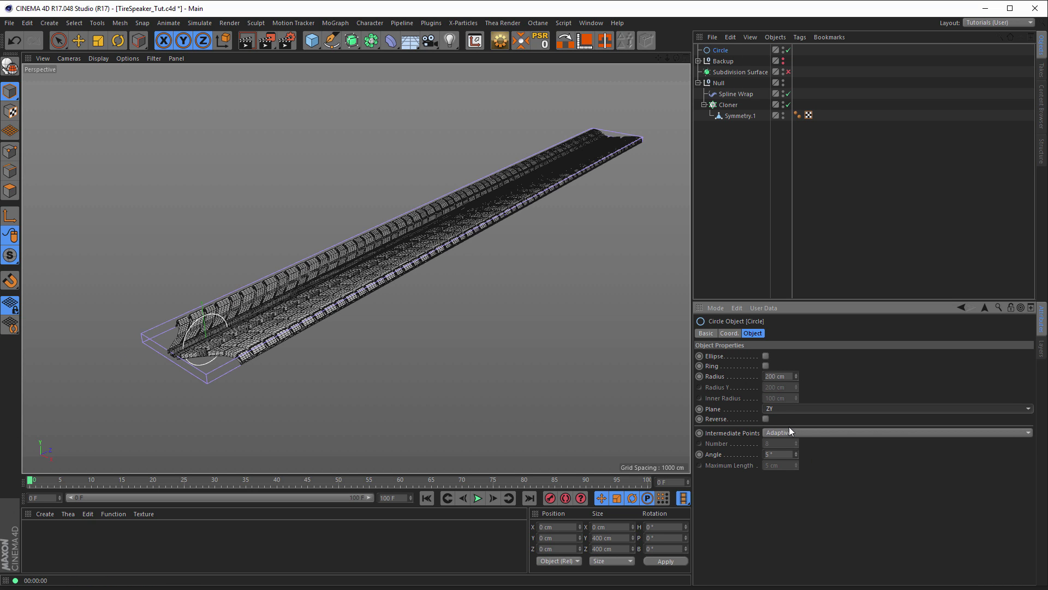
# Step: Scale the circle up in the Right view to a radius of about 1004 cm
pyautogui.middleClick(322, 336)
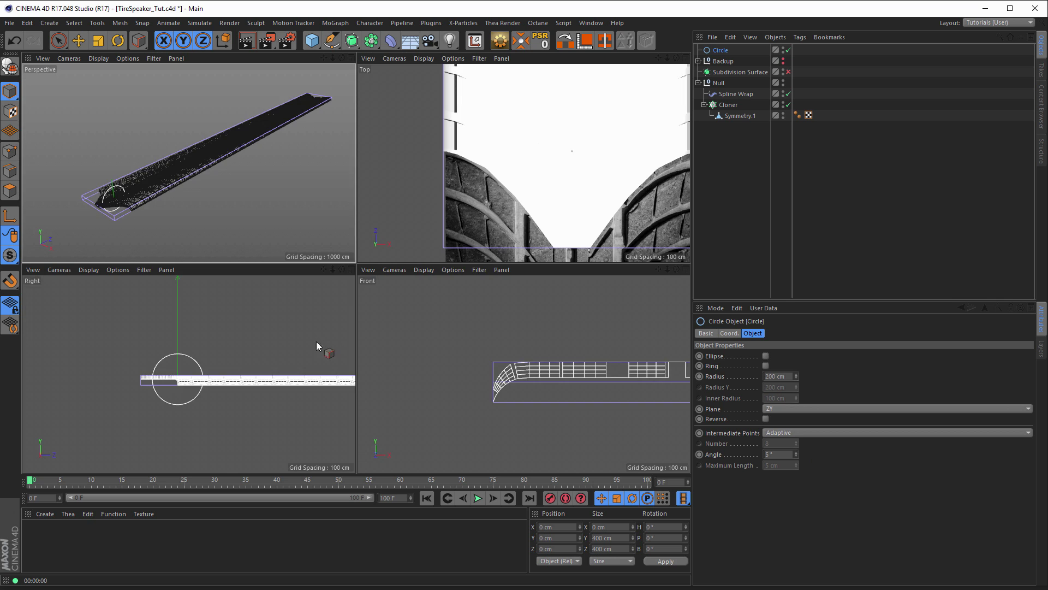
pyautogui.middleClick(254, 352)
pyautogui.keyDown('alt'); pyautogui.moveTo(405, 356); pyautogui.dragTo(323, 354, button='right'); pyautogui.keyUp('alt')
pyautogui.keyDown('alt'); pyautogui.moveTo(411, 334); pyautogui.dragTo(276, 306, button='middle'); pyautogui.keyUp('alt')
pyautogui.press('t')
pyautogui.moveTo(416, 344); pyautogui.dragTo(566, 344)
pyautogui.click(721, 51)
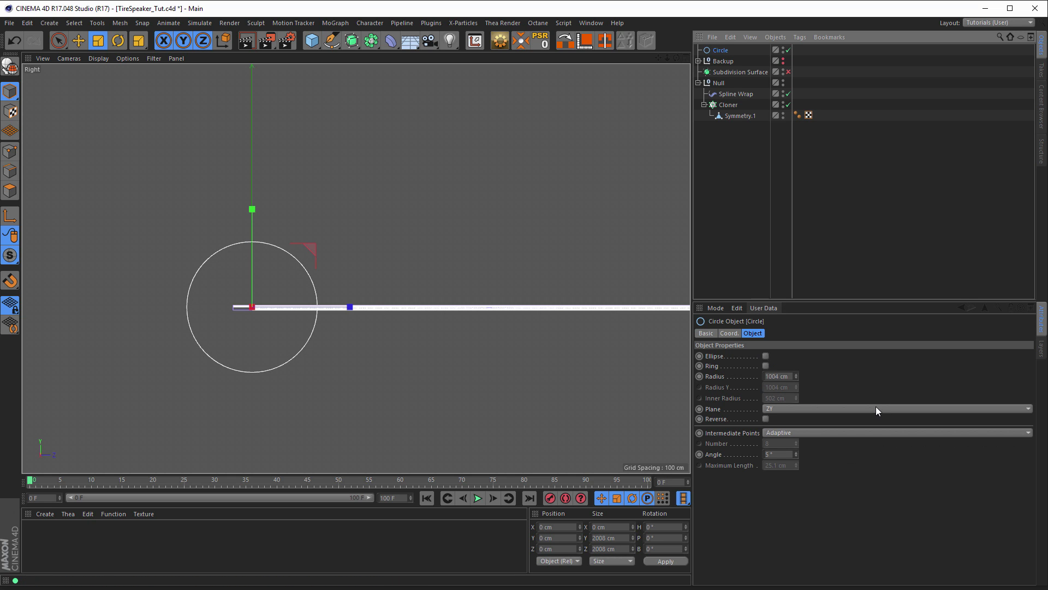
# Step: Set the circle's radius to 1300 cm
pyautogui.click(780, 376)
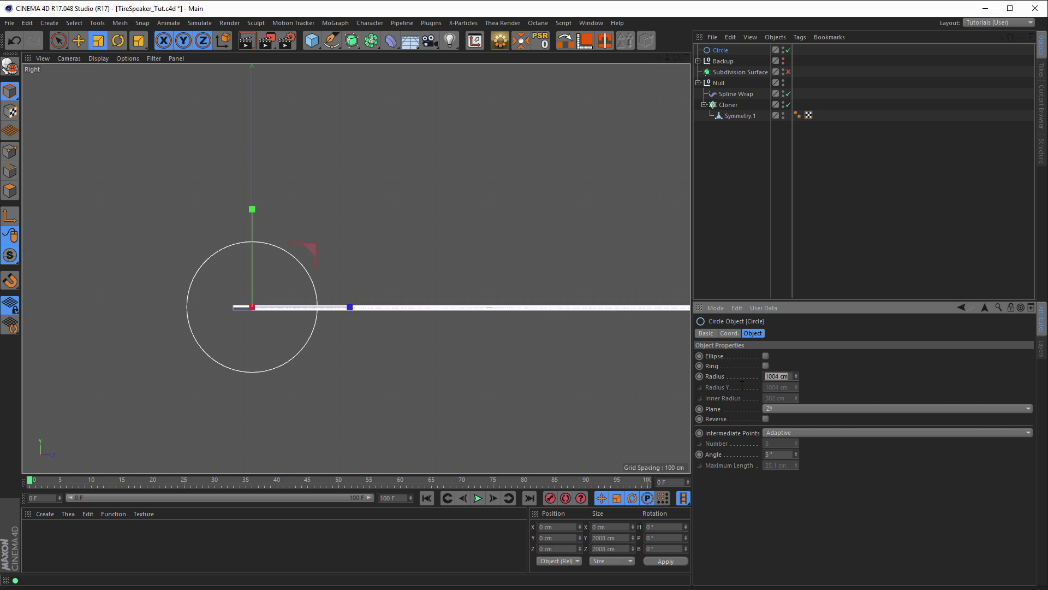
pyautogui.write('1300')
pyautogui.press('Return')
# Step: Return to the perspective view and assign the Circle as the Spline Wrap's spline
pyautogui.keyDown('alt'); pyautogui.moveTo(410, 260); pyautogui.dragTo(358, 251, button='right'); pyautogui.keyUp('alt')
pyautogui.middleClick(400, 312)
pyautogui.middleClick(323, 233)
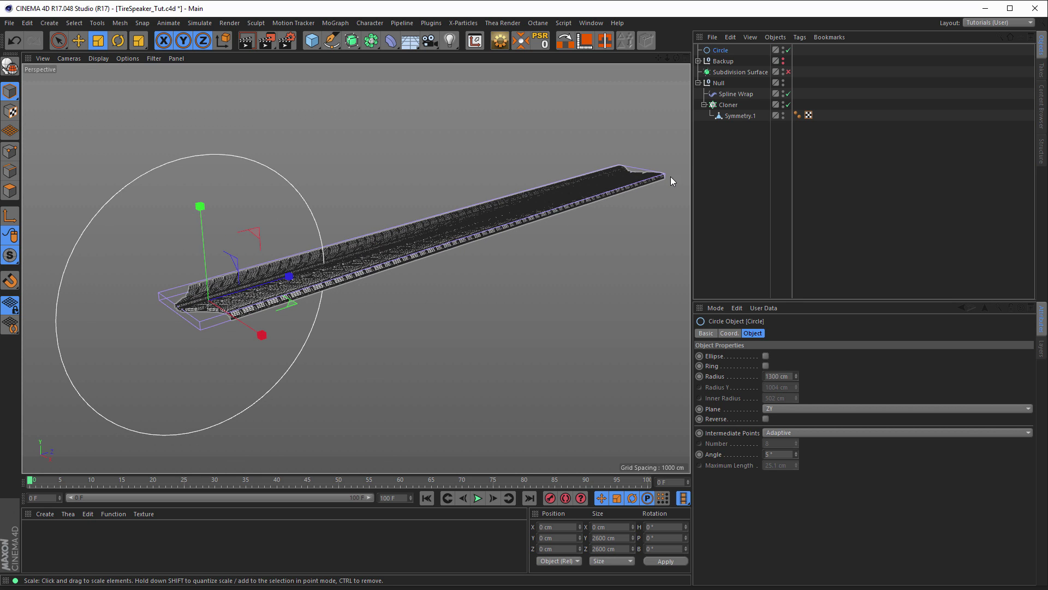
pyautogui.click(732, 94)
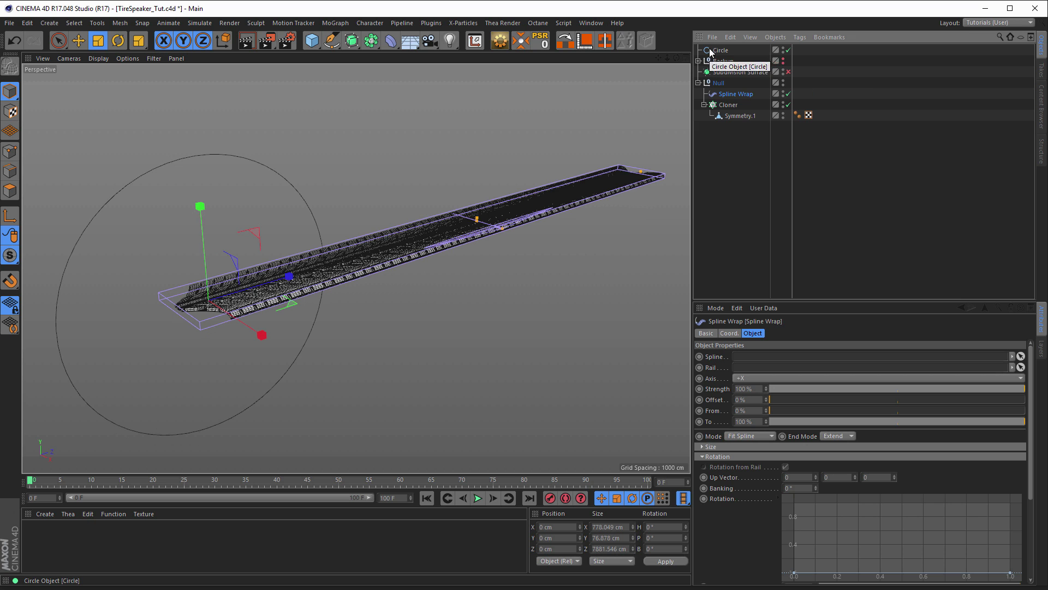
pyautogui.moveTo(718, 50); pyautogui.dragTo(774, 359)
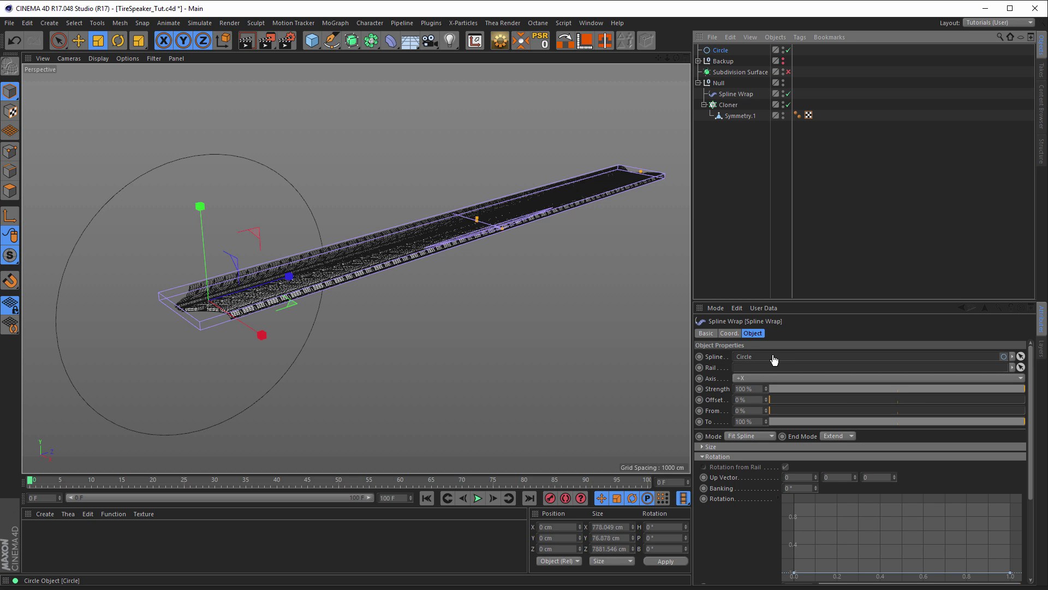
# Step: Set the Spline Wrap's axis to +Z and inspect the wrapped tread ring
pyautogui.keyDown('alt'); pyautogui.moveTo(395, 229); pyautogui.dragTo(426, 281, button='right'); pyautogui.keyUp('alt')
pyautogui.keyDown('alt'); pyautogui.moveTo(425, 276); pyautogui.dragTo(428, 281); pyautogui.keyUp('alt')
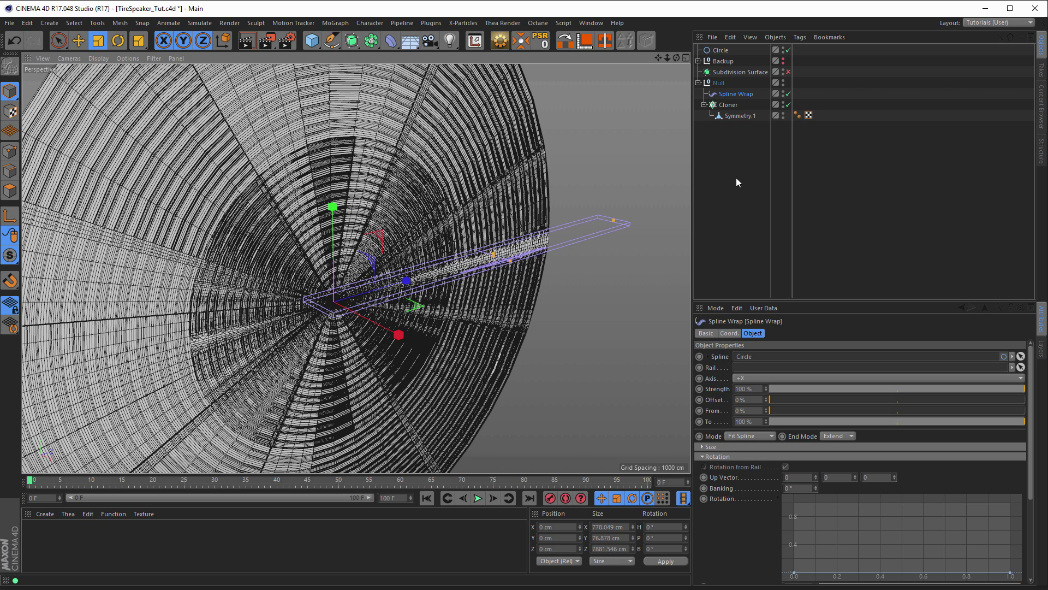
pyautogui.click(746, 378)
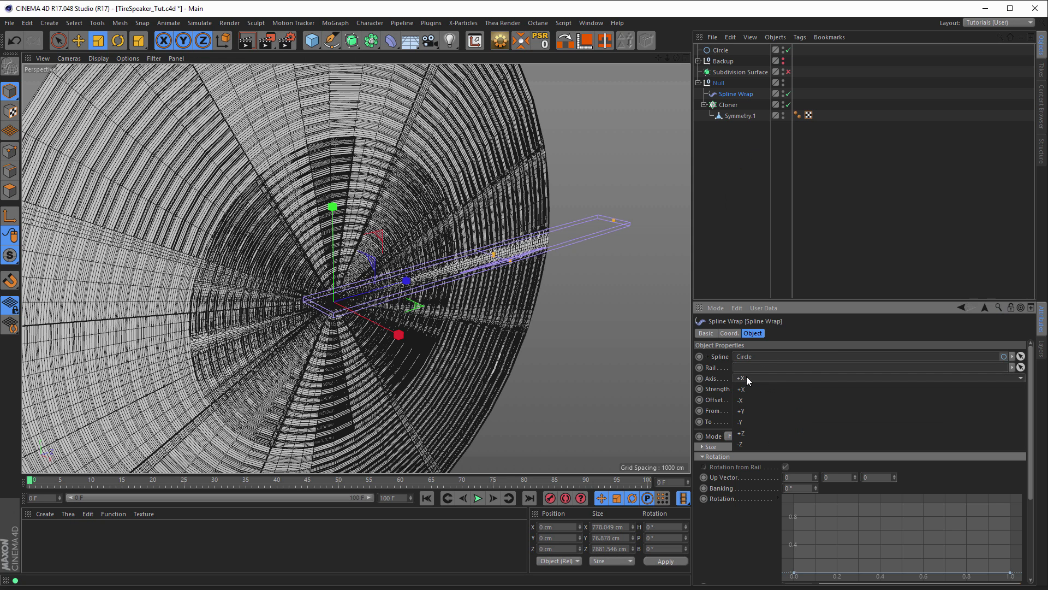
pyautogui.click(760, 432)
pyautogui.keyDown('alt'); pyautogui.moveTo(431, 222); pyautogui.dragTo(410, 282); pyautogui.keyUp('alt')
pyautogui.keyDown('alt'); pyautogui.moveTo(410, 278); pyautogui.dragTo(517, 263, button='right'); pyautogui.keyUp('alt')
pyautogui.moveTo(421, 254)
pyautogui.keyDown('alt'); pyautogui.mouseDown()
pyautogui.moveTo(425, 234)
pyautogui.moveTo(489, 250)
pyautogui.moveTo(409, 240)
pyautogui.mouseUp(); pyautogui.keyUp('alt')
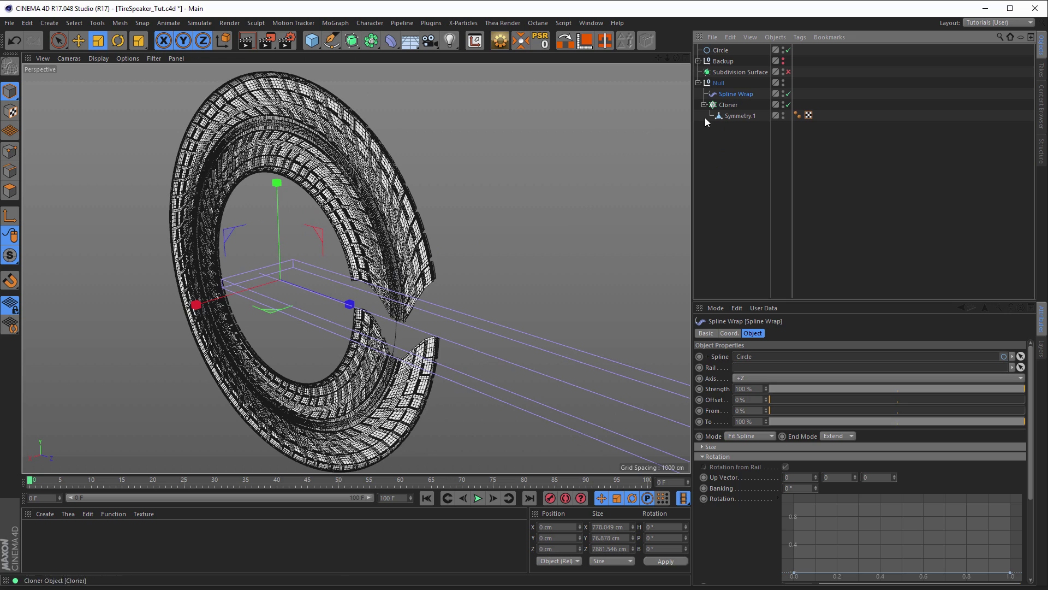
# Step: Rotate the Spline Wrap deformer by 90° in bank so the tread faces outward around the ring
pyautogui.press('r')
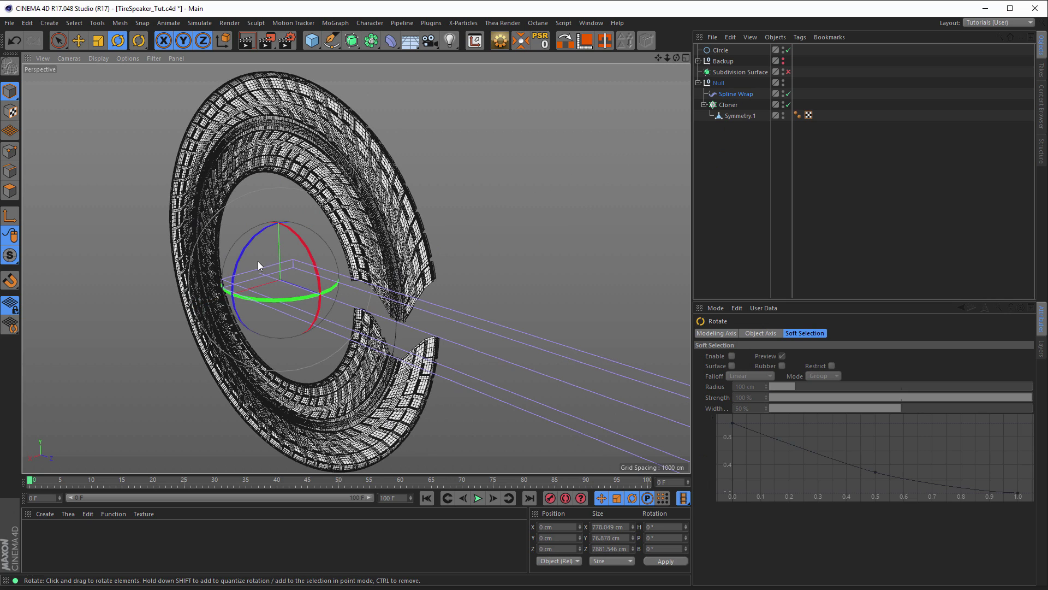
pyautogui.moveTo(250, 243); pyautogui.dragTo(255, 312)
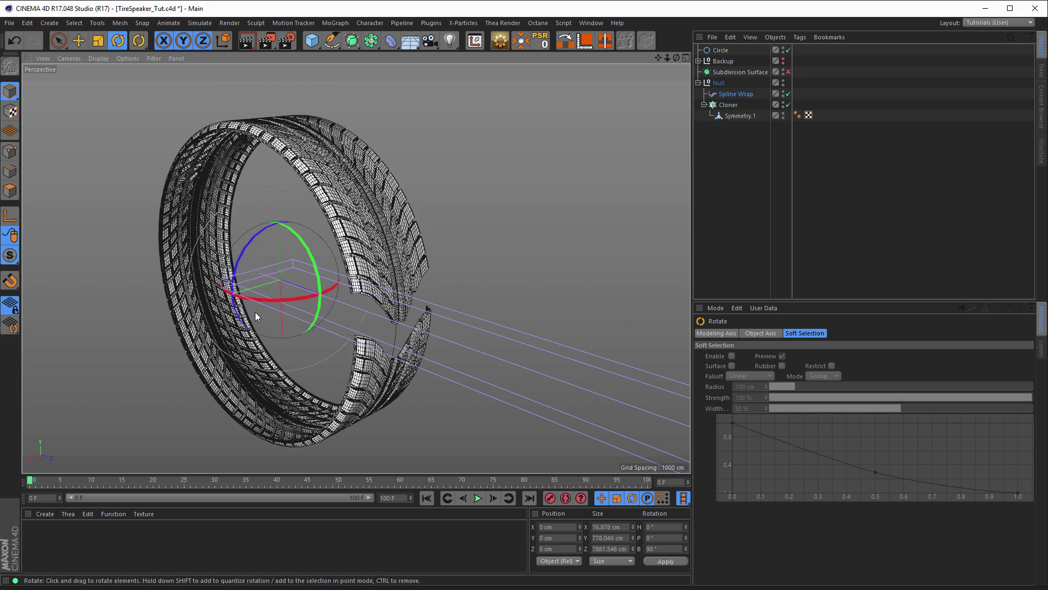
pyautogui.moveTo(377, 270)
pyautogui.keyDown('alt'); pyautogui.mouseDown()
pyautogui.moveTo(278, 246)
pyautogui.moveTo(355, 259)
pyautogui.moveTo(379, 281)
pyautogui.mouseUp(); pyautogui.keyUp('alt')
pyautogui.keyDown('alt'); pyautogui.moveTo(380, 283); pyautogui.dragTo(407, 284, button='right'); pyautogui.keyUp('alt')
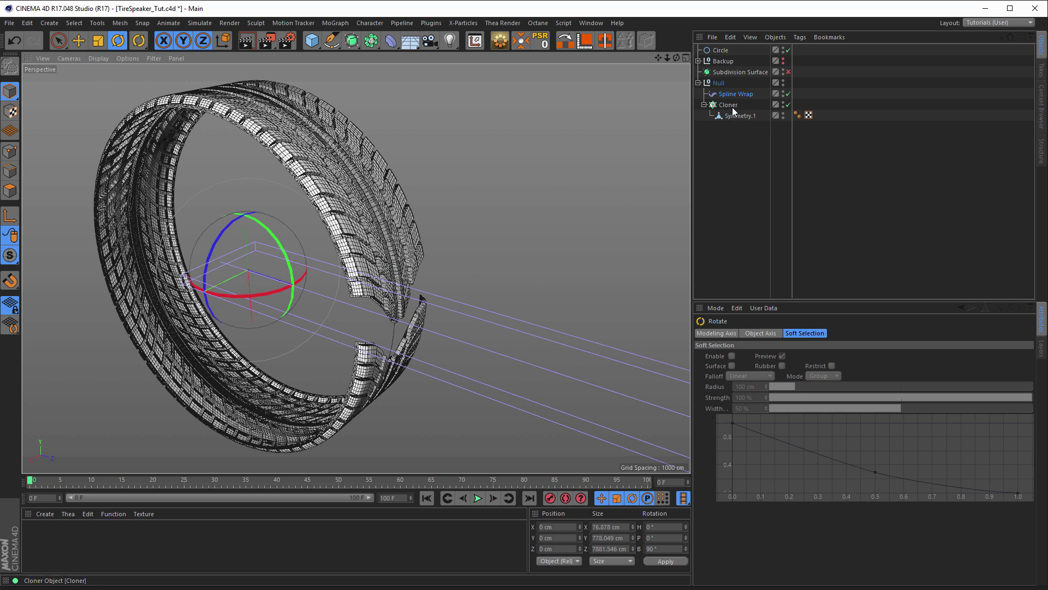
# Step: Set the Spline Wrap's mode to Keep Length
pyautogui.click(728, 93)
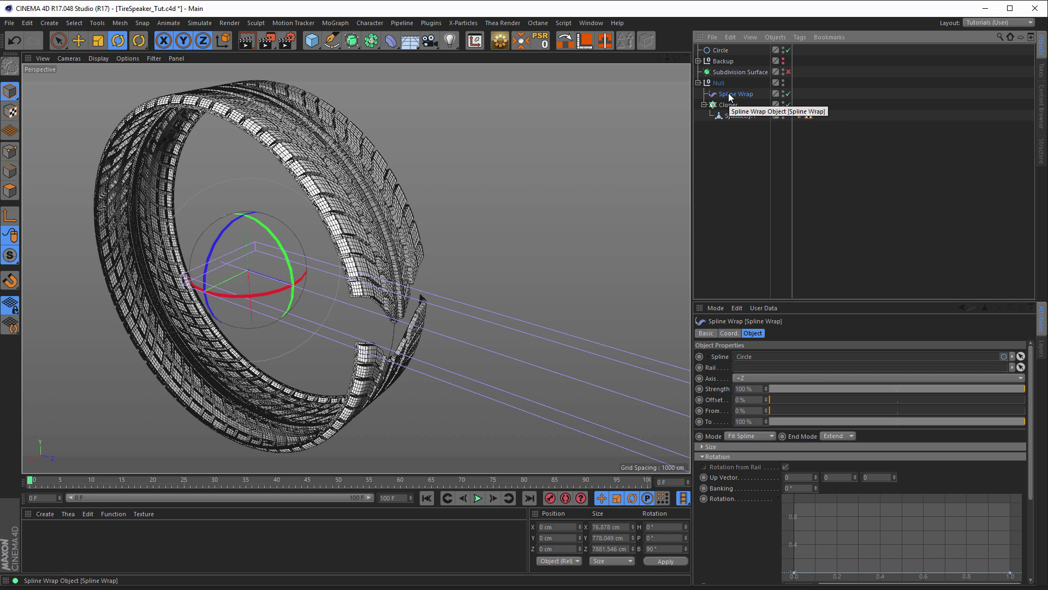
pyautogui.click(760, 436)
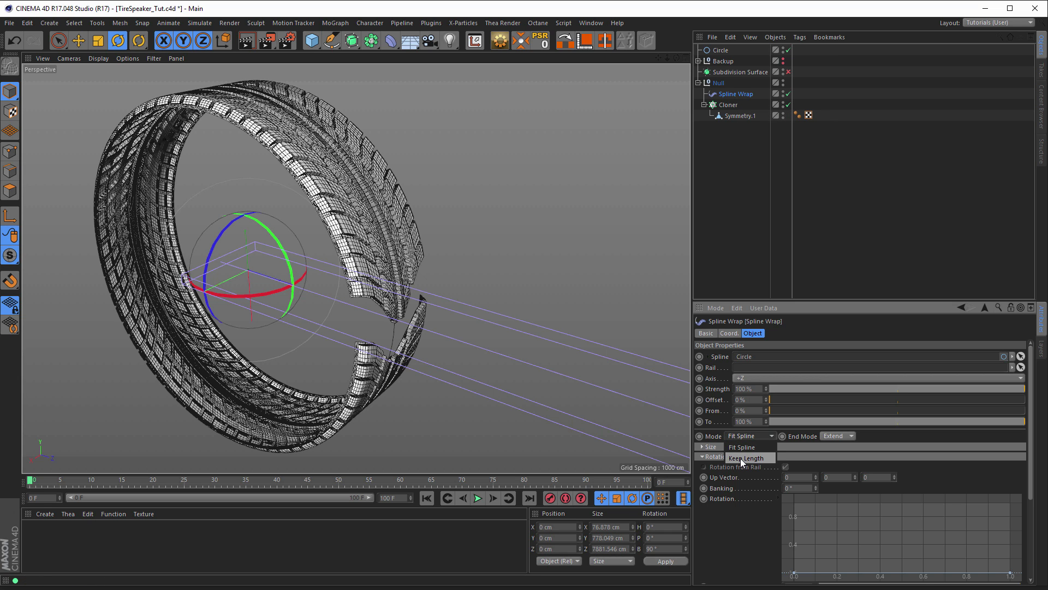
pyautogui.click(745, 458)
pyautogui.keyDown('alt'); pyautogui.moveTo(397, 259); pyautogui.dragTo(615, 163); pyautogui.keyUp('alt')
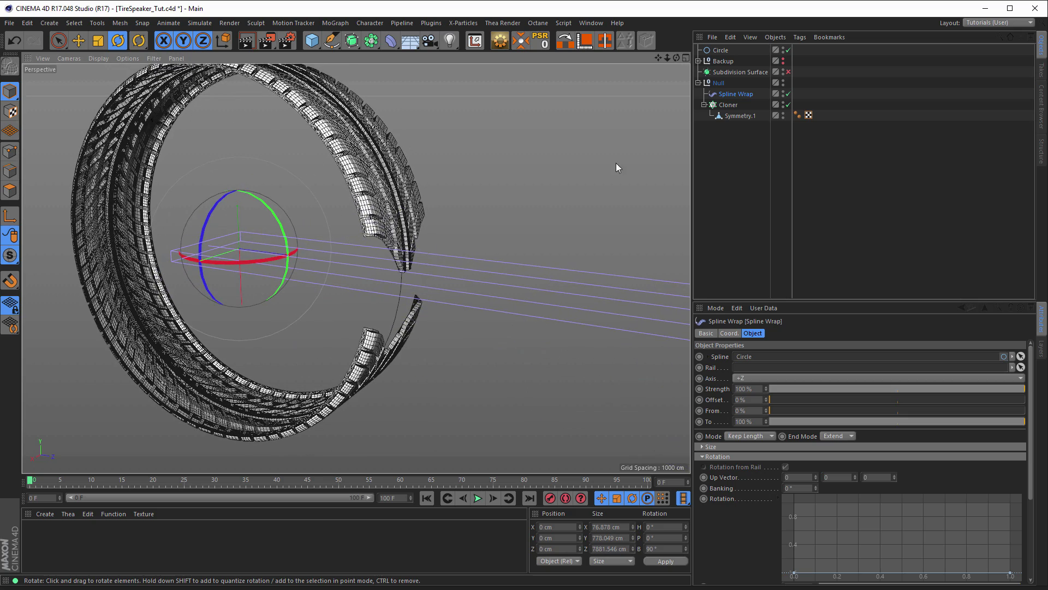
# Step: Scale the circle down to a radius of about 1210 cm to narrow the gap between the tread ends
pyautogui.click(720, 51)
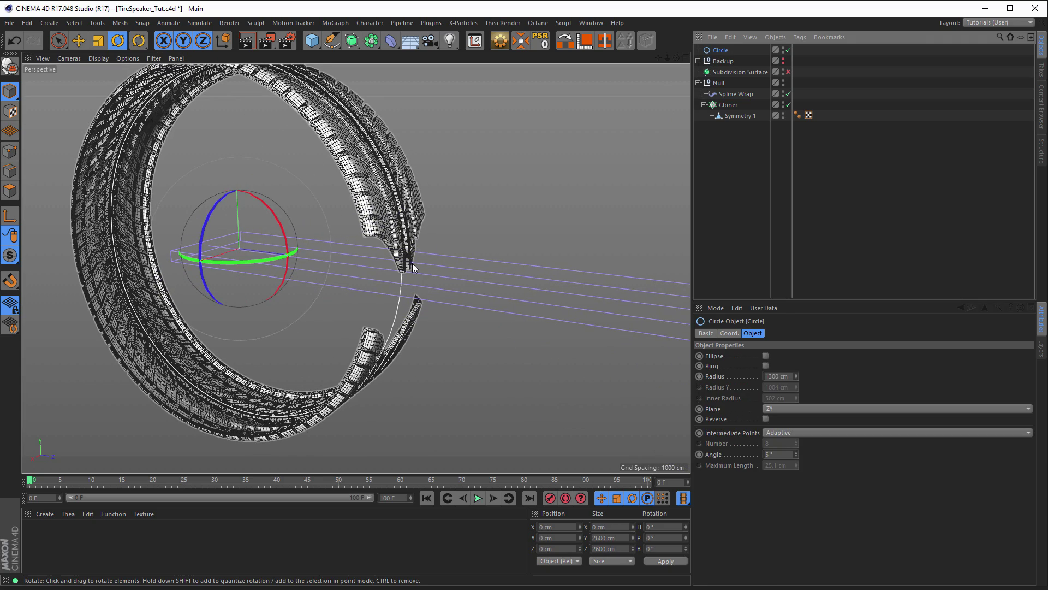
pyautogui.press('t')
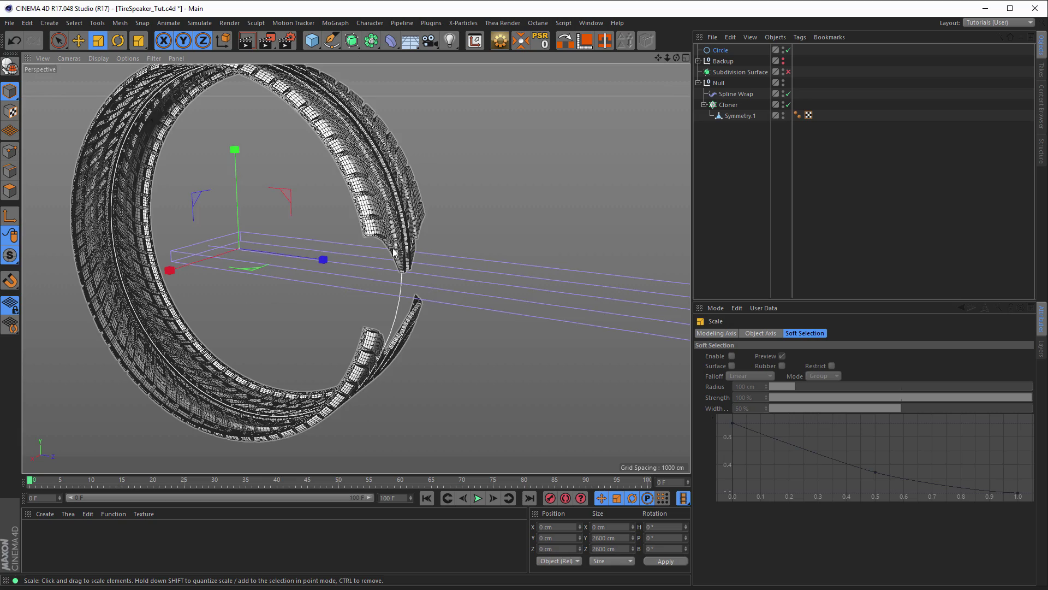
pyautogui.scroll(2, 431, 234)
pyautogui.keyDown('alt'); pyautogui.moveTo(359, 268); pyautogui.dragTo(345, 259, button='middle'); pyautogui.keyUp('alt')
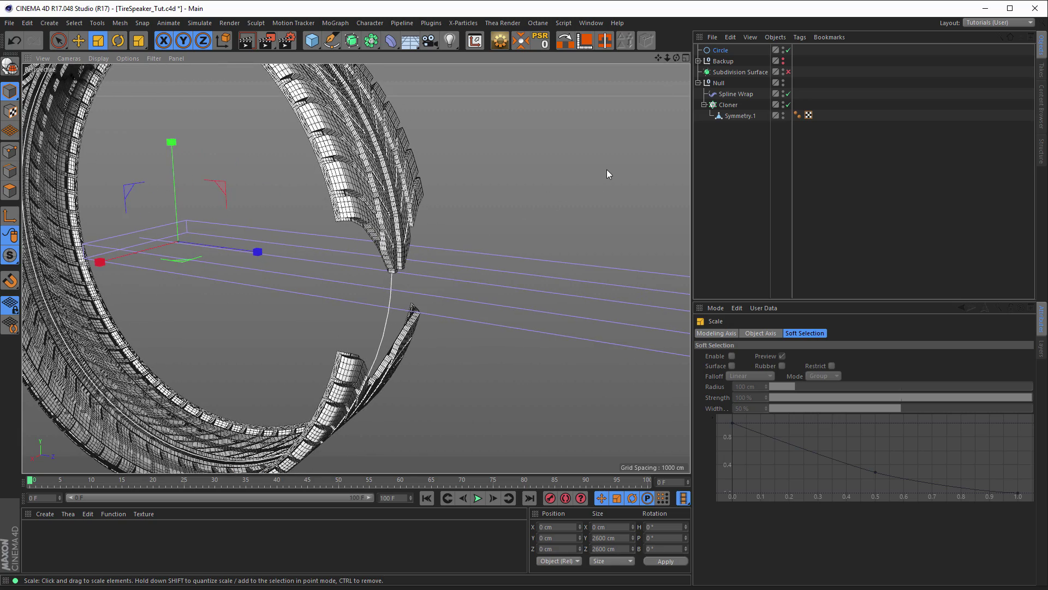
pyautogui.moveTo(605, 170); pyautogui.dragTo(584, 185)
pyautogui.scroll(8, 492, 206)
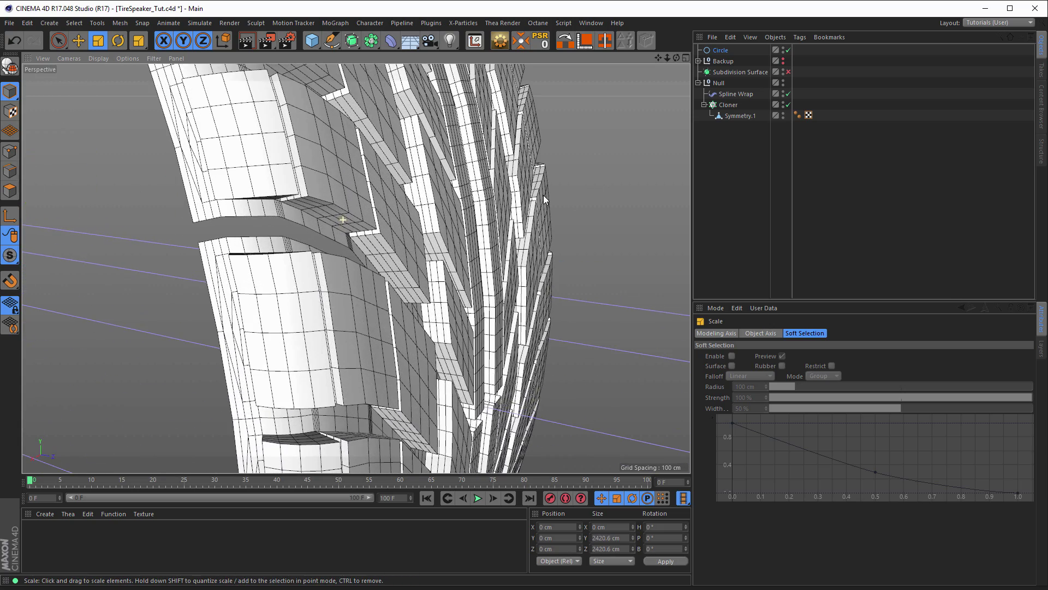
# Step: Round the circle's radius to 1210 cm and lower it in 1 cm steps to 1208 cm
pyautogui.click(722, 50)
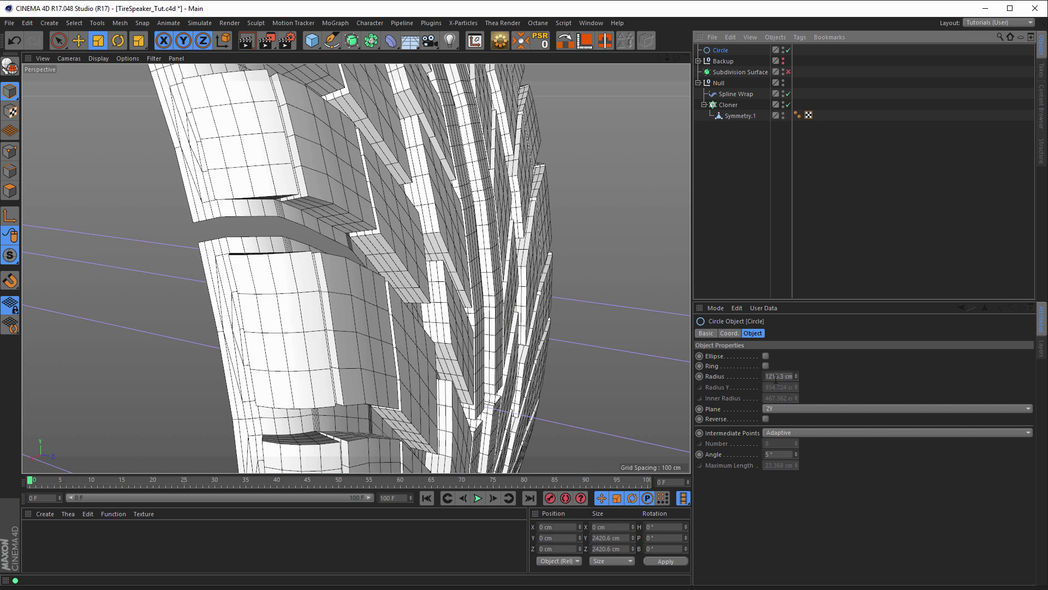
pyautogui.moveTo(779, 376); pyautogui.dragTo(823, 380)
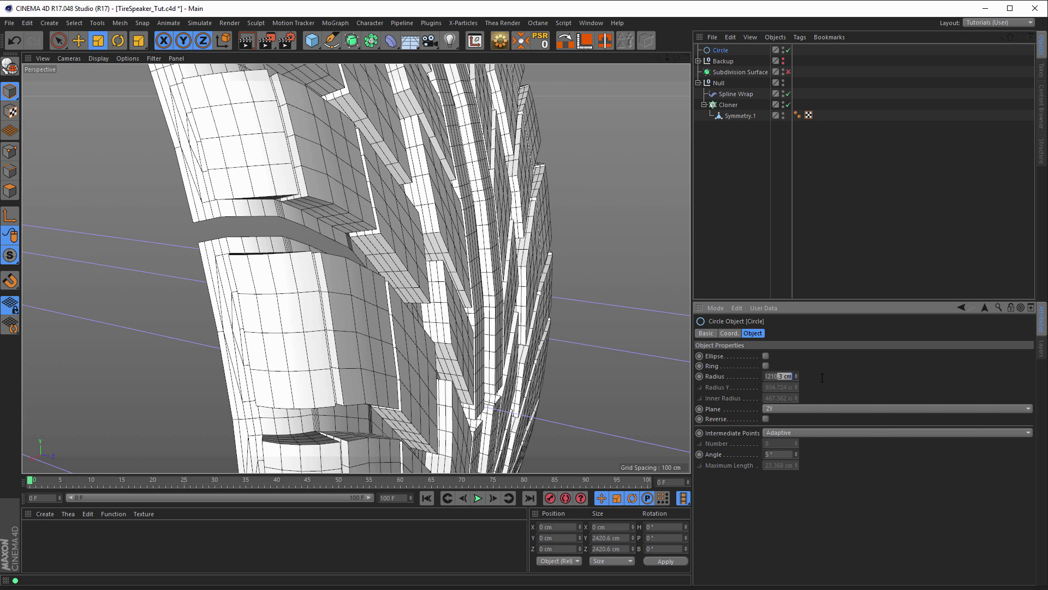
pyautogui.press('BackSpace')
pyautogui.press('Return')
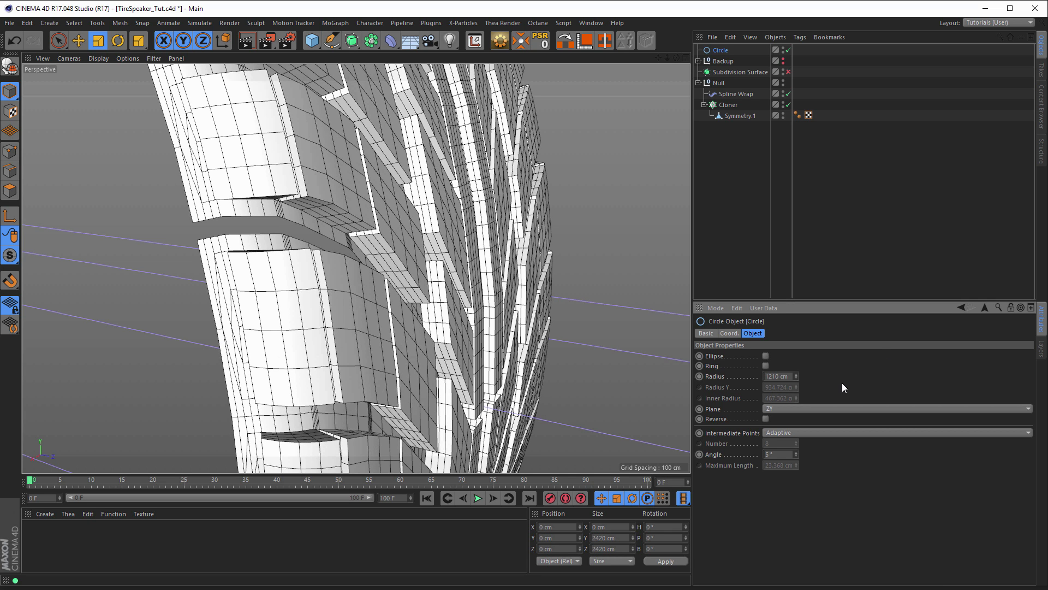
pyautogui.click(796, 379)
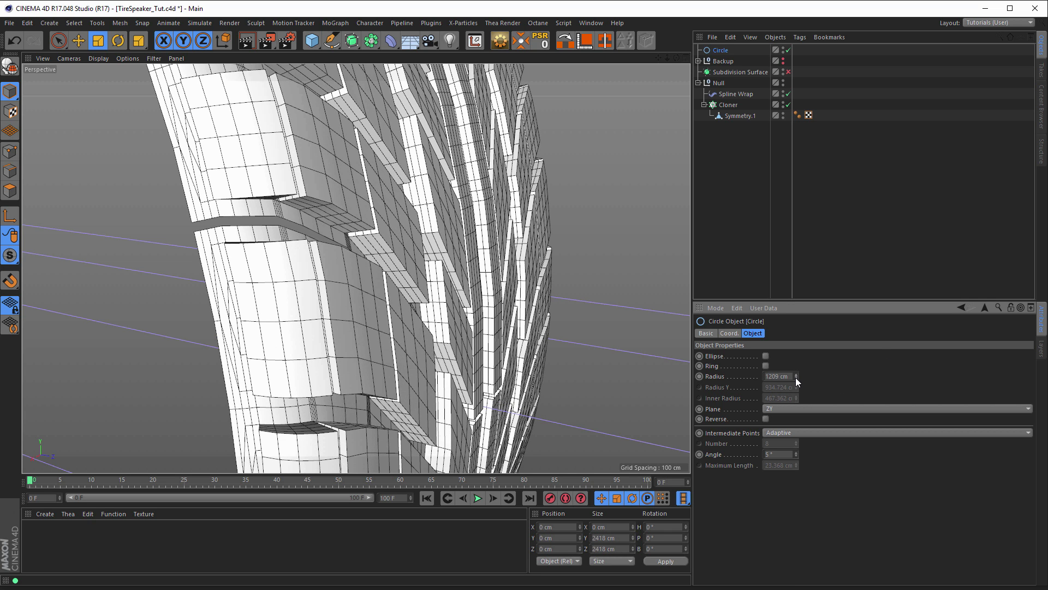
pyautogui.click(796, 379)
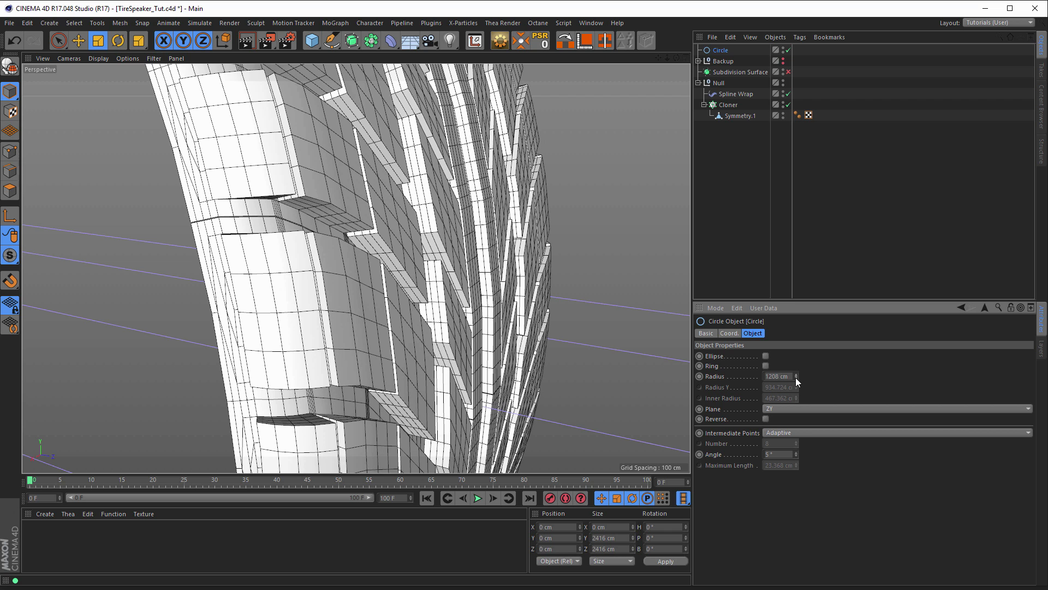
pyautogui.scroll(6, 333, 216)
pyautogui.keyDown('alt'); pyautogui.moveTo(336, 209); pyautogui.dragTo(335, 198); pyautogui.keyUp('alt')
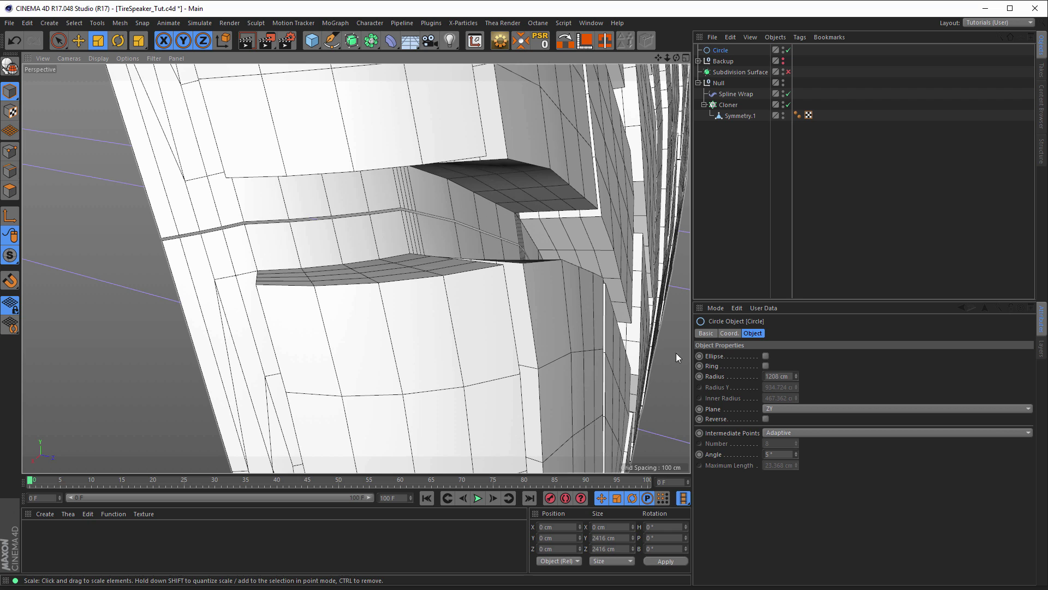
# Step: Compare slightly larger and smaller radii at the seam and fine-tune the circle's radius to 1207.9 cm
pyautogui.click(797, 375)
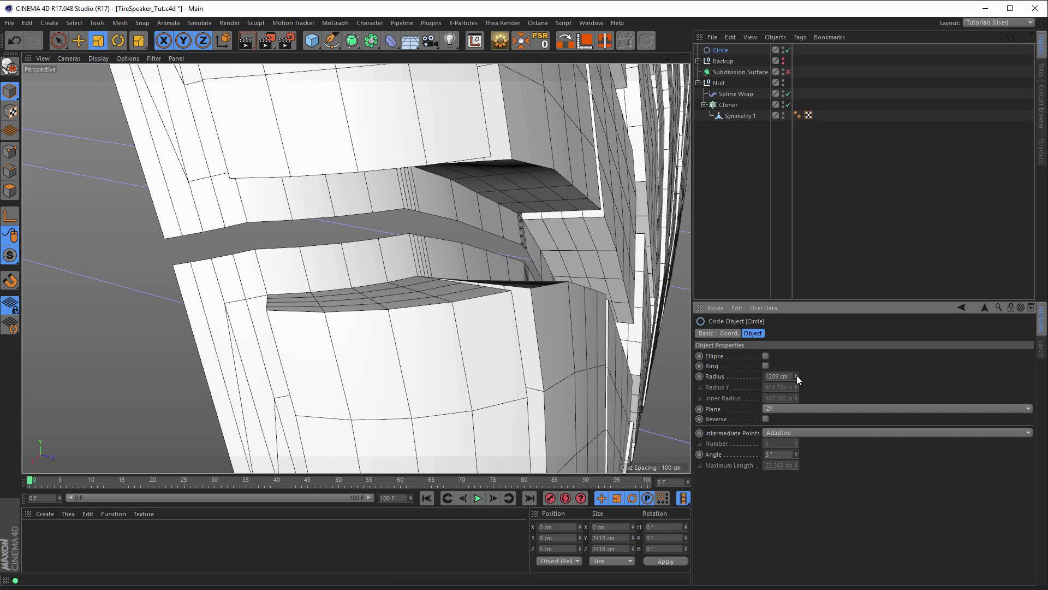
pyautogui.click(797, 379)
pyautogui.click(795, 375)
pyautogui.click(796, 379)
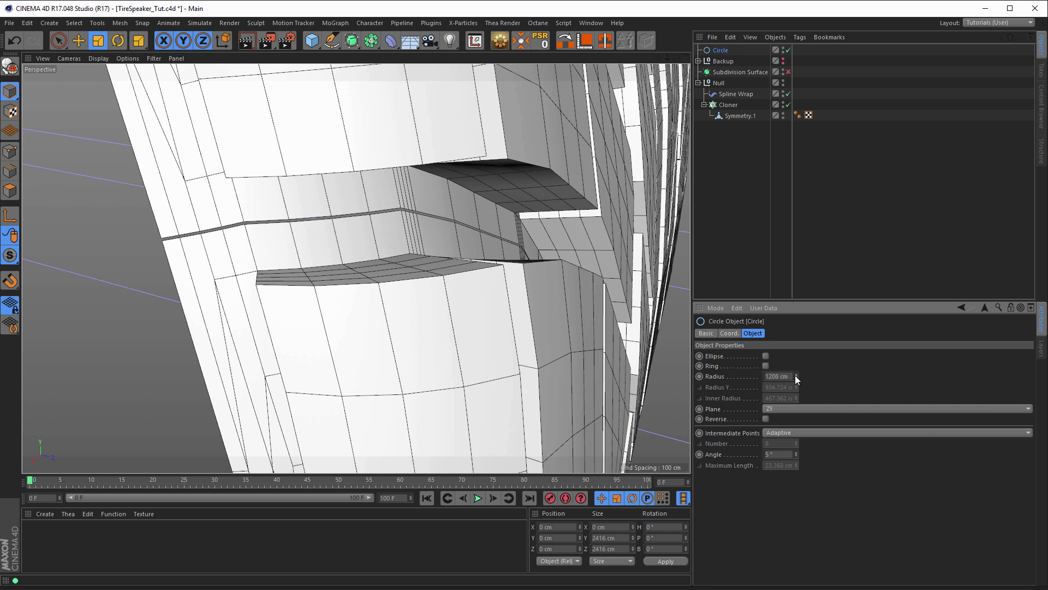
pyautogui.click(795, 375)
pyautogui.click(795, 379)
pyautogui.click(796, 378)
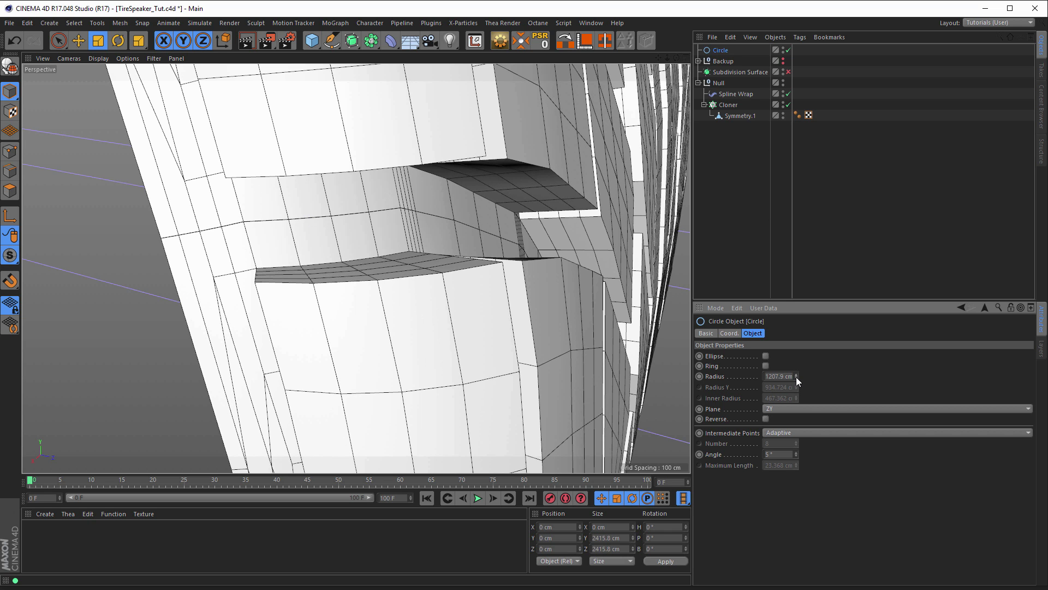
# Step: Examine the seam between the two tread ends up close and from several angles for gaps or overlaps
pyautogui.scroll(8, 328, 235)
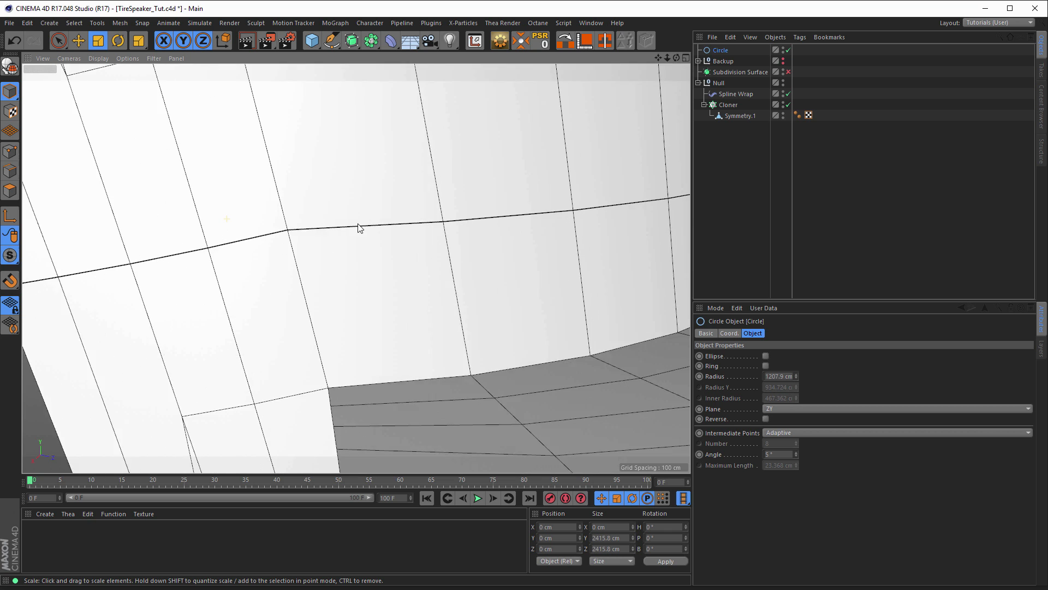
pyautogui.scroll(-5, 304, 261)
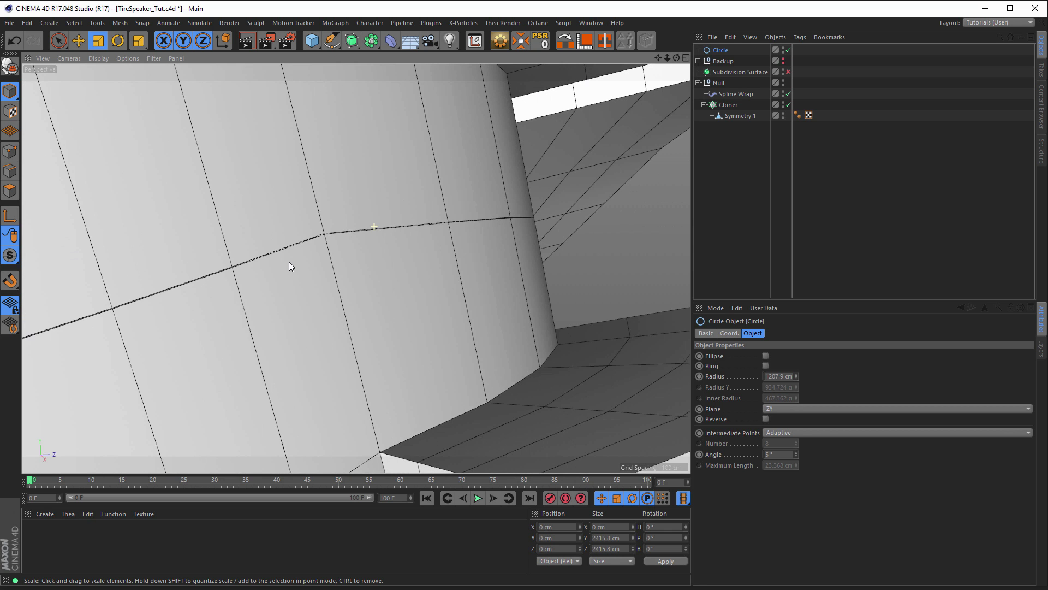
pyautogui.scroll(4, 278, 255)
pyautogui.scroll(-4, 325, 256)
pyautogui.scroll(-3, 239, 272)
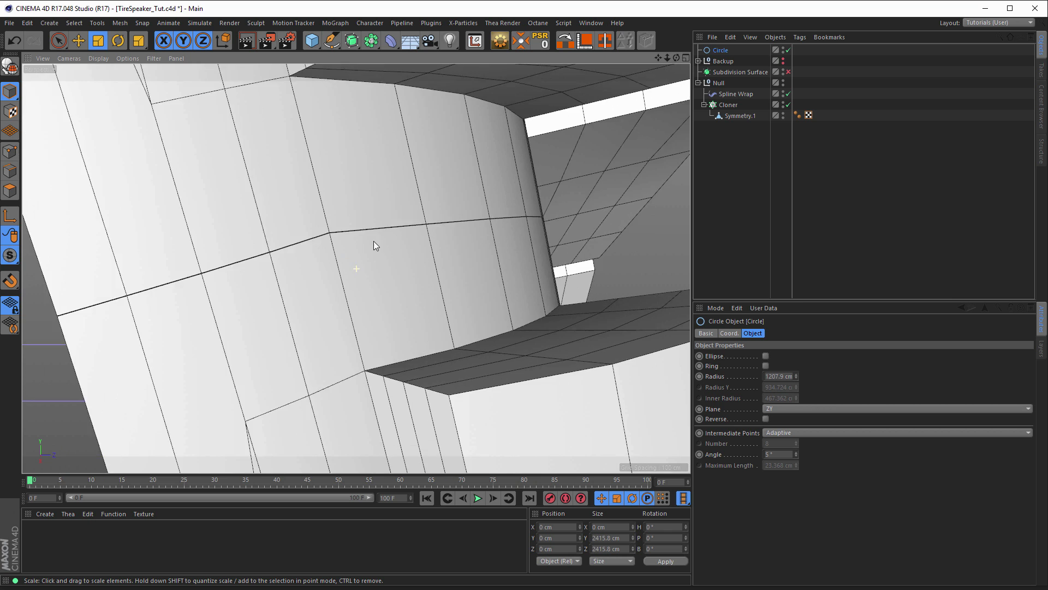
pyautogui.scroll(7, 224, 286)
pyautogui.keyDown('alt'); pyautogui.moveTo(328, 266); pyautogui.dragTo(348, 257, button='right'); pyautogui.keyUp('alt')
pyautogui.keyDown('alt'); pyautogui.moveTo(282, 272); pyautogui.dragTo(343, 250, button='middle'); pyautogui.keyUp('alt')
pyautogui.keyDown('alt'); pyautogui.moveTo(229, 276); pyautogui.dragTo(304, 277); pyautogui.keyUp('alt')
pyautogui.keyDown('alt'); pyautogui.moveTo(304, 273); pyautogui.dragTo(192, 304, button='right'); pyautogui.keyUp('alt')
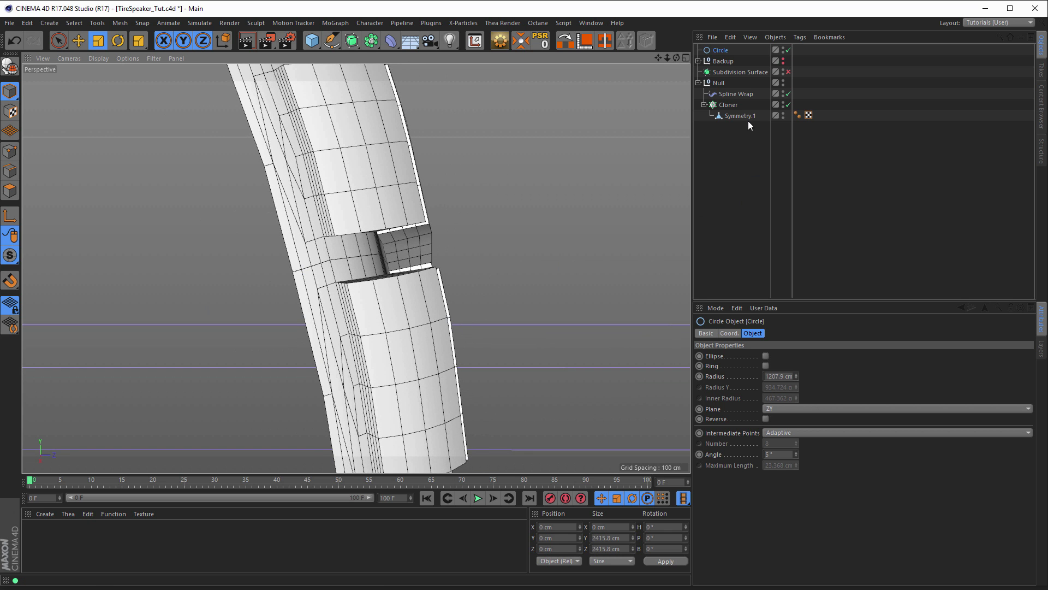
pyautogui.keyDown('alt'); pyautogui.moveTo(379, 196); pyautogui.dragTo(450, 175); pyautogui.keyUp('alt')
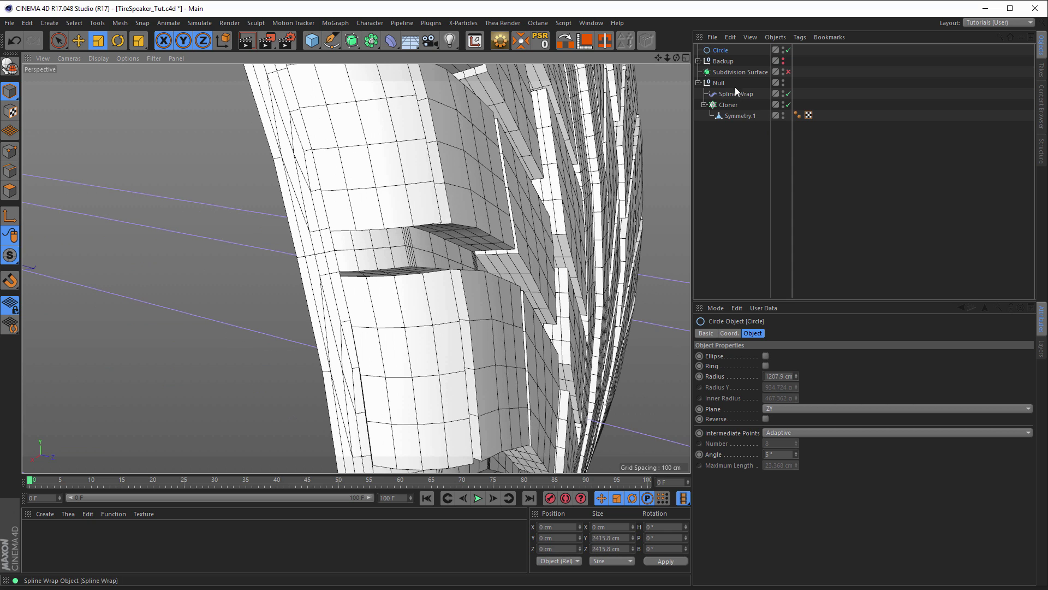
# Step: Copy the Null with the Spline Wrap and Cloner into the Backup group and save the project
pyautogui.click(718, 83)
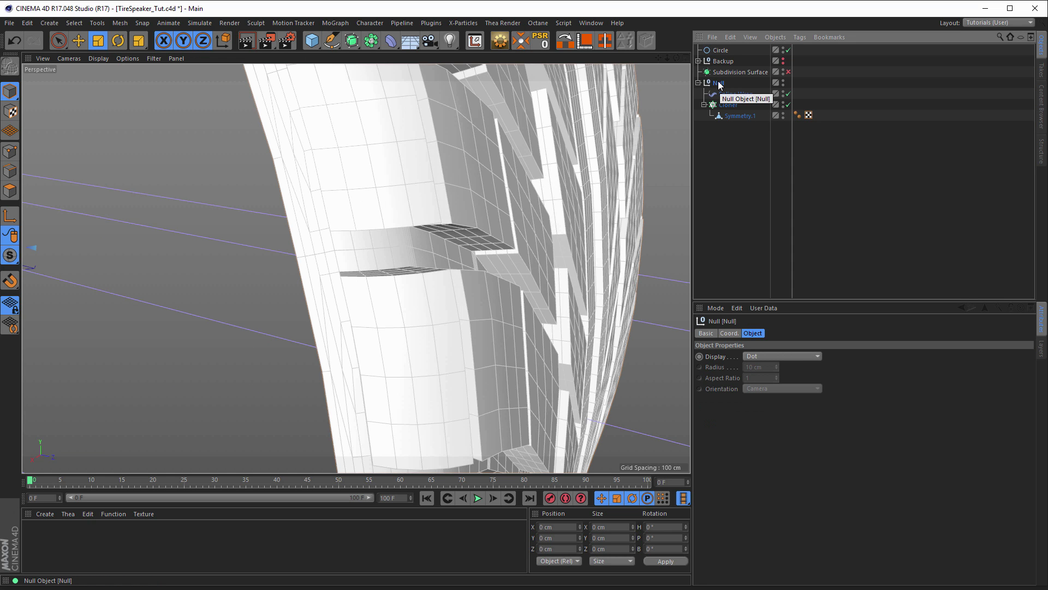
pyautogui.moveTo(718, 83); pyautogui.dragTo(727, 62)
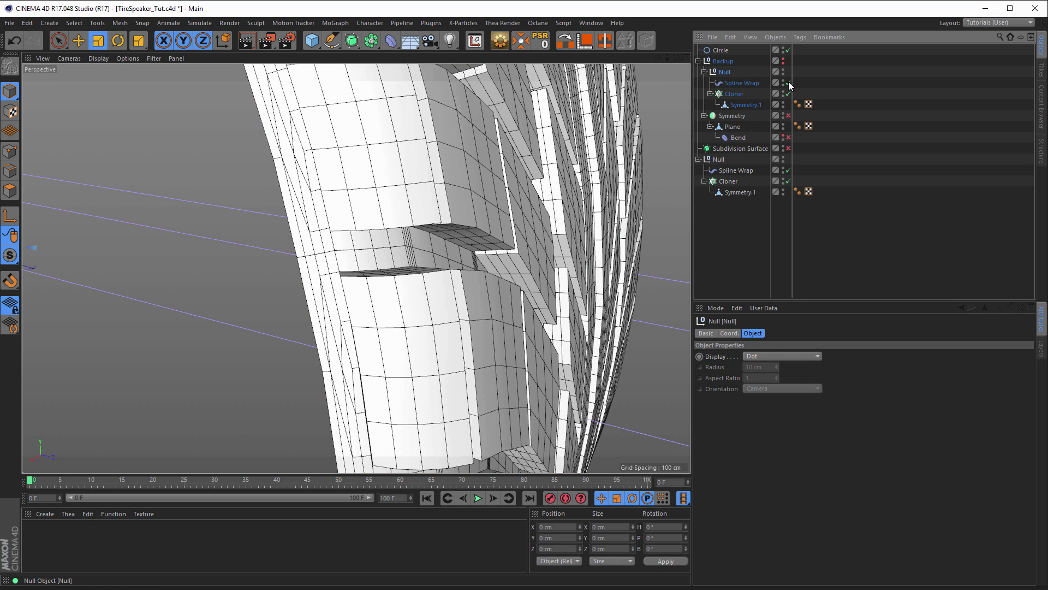
pyautogui.click(699, 61)
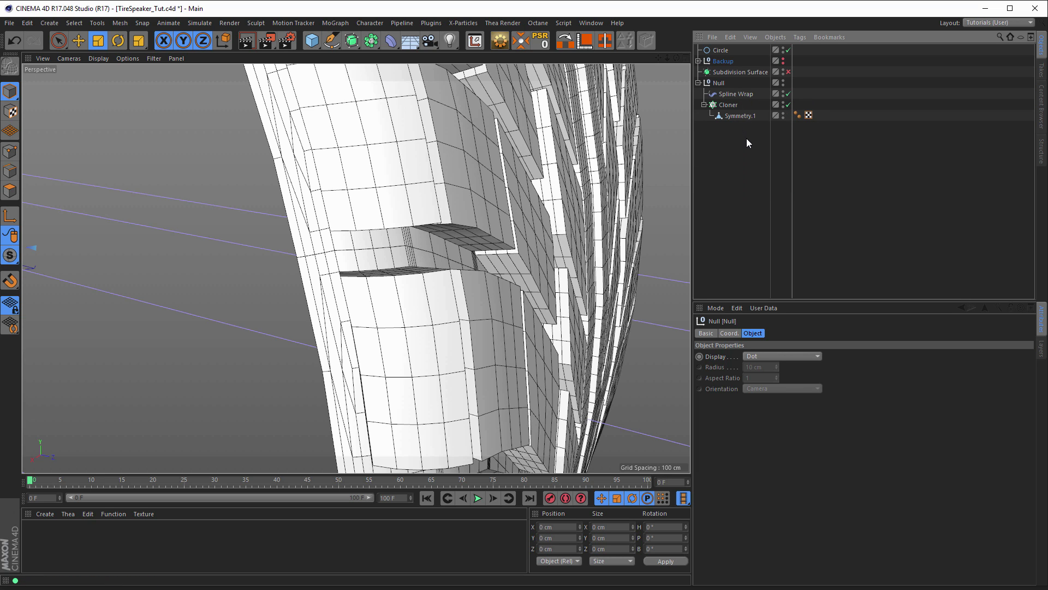
pyautogui.hotkey('ctrl', 's')
# Step: Collapse the Cloner into a single polygon object
pyautogui.click(723, 104)
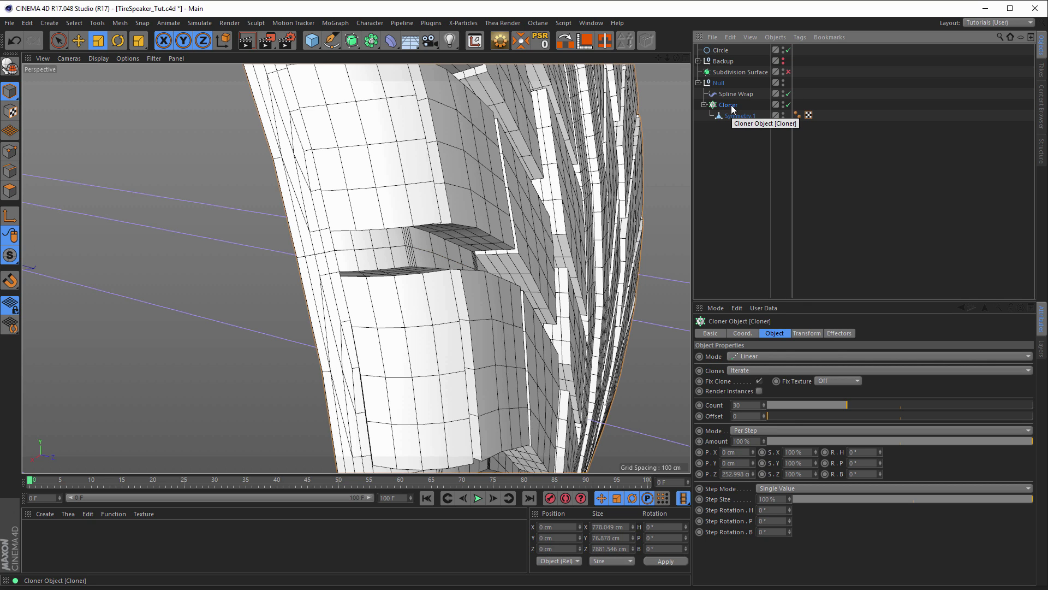
pyautogui.click(499, 43)
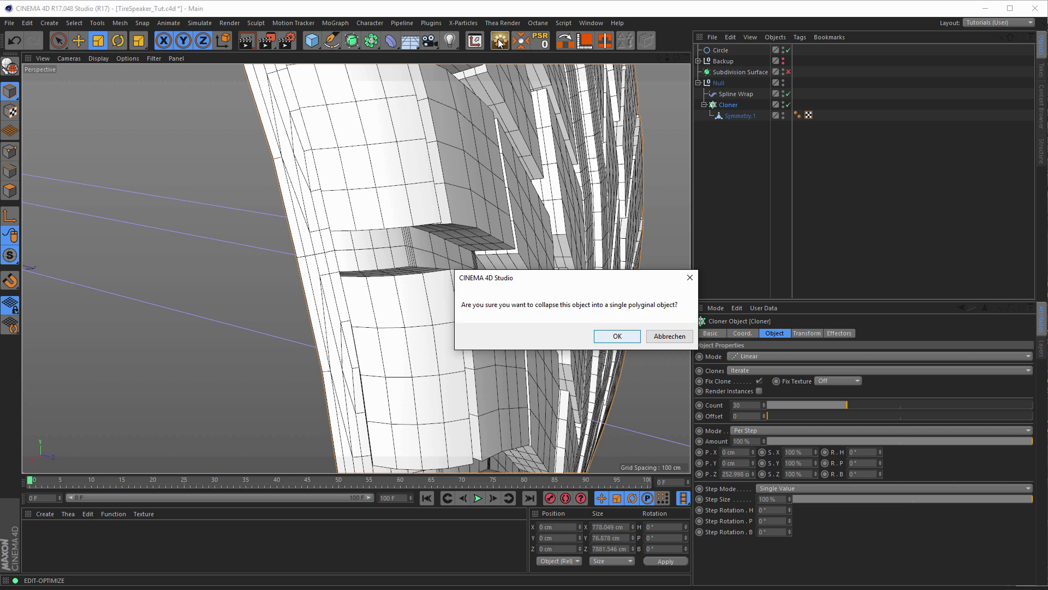
pyautogui.click(617, 336)
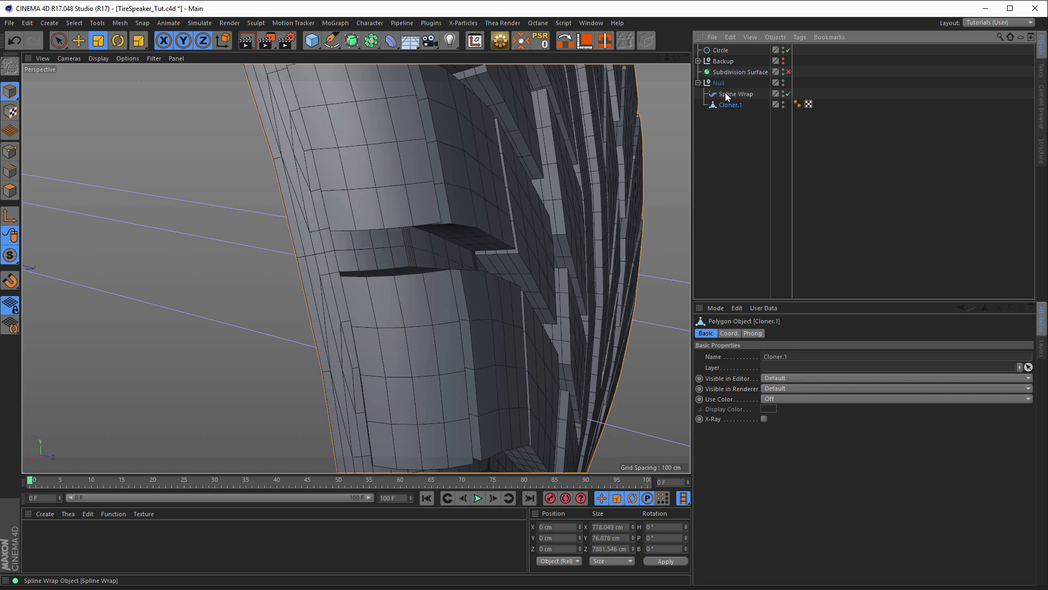
# Step: Make the Spline Wrap a child of the collapsed tread object, move both out of the Null and delete the empty Null
pyautogui.moveTo(726, 97); pyautogui.dragTo(732, 103)
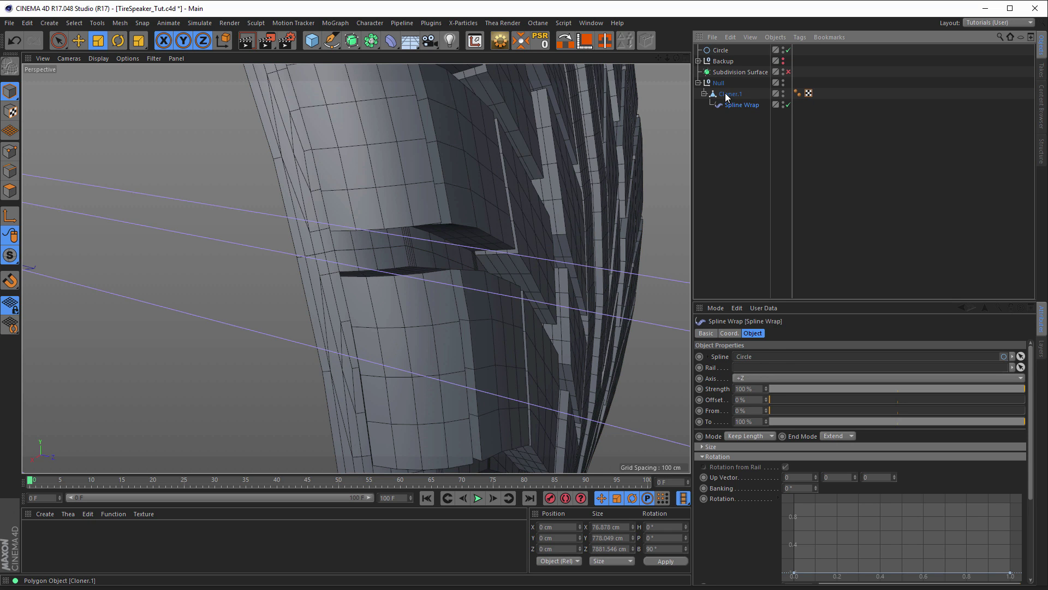
pyautogui.click(725, 93)
pyautogui.click(720, 82)
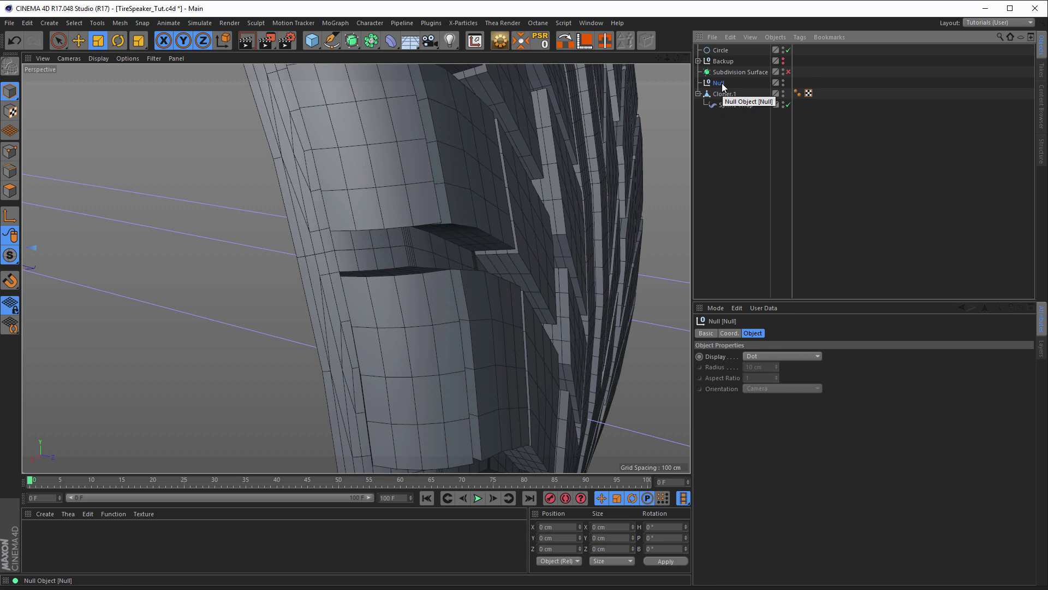
pyautogui.press('Delete')
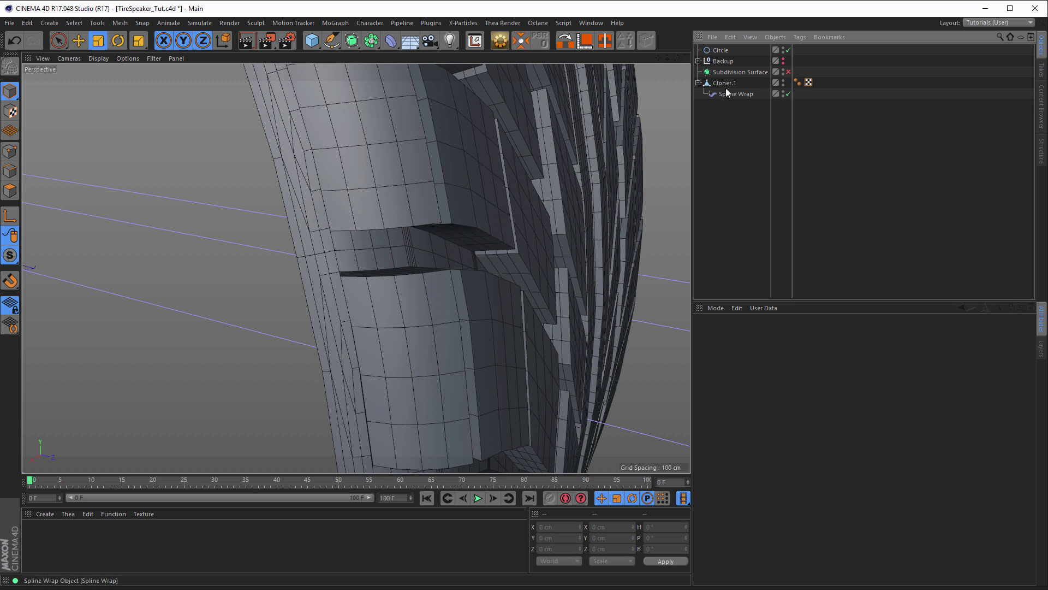
# Step: Bake the Spline Wrap deformation into a new polygon object with Current State to Object and delete the original tread with its deformer
pyautogui.click(724, 83)
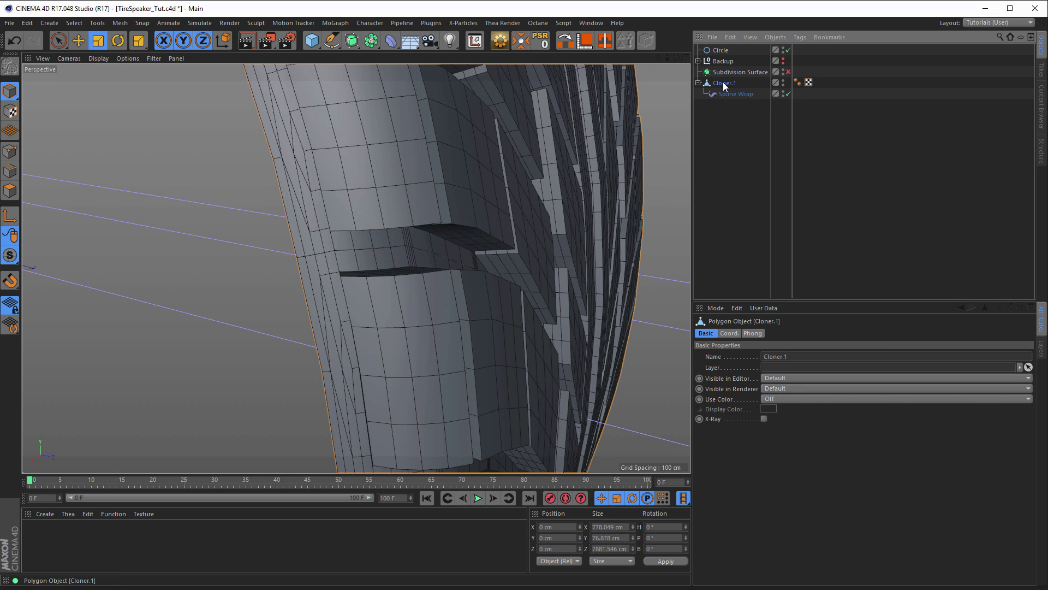
pyautogui.rightClick(725, 86)
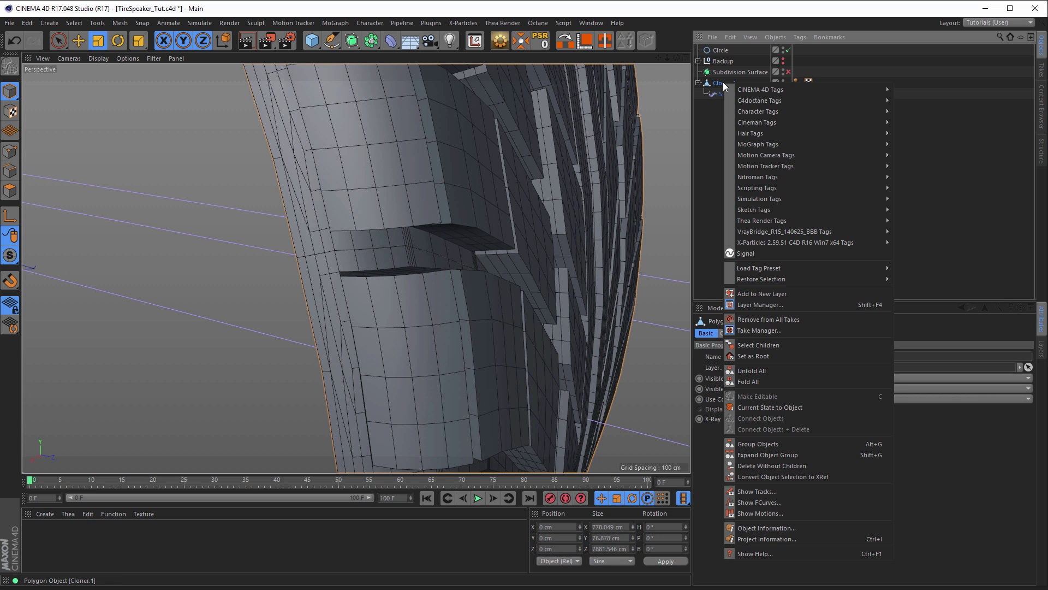
pyautogui.click(794, 407)
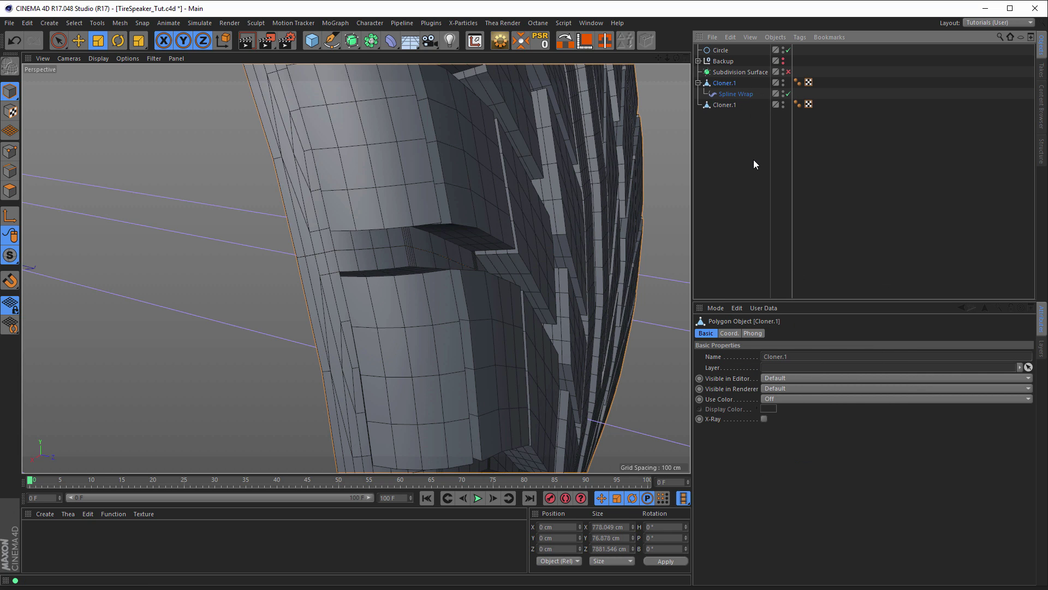
pyautogui.press('Delete')
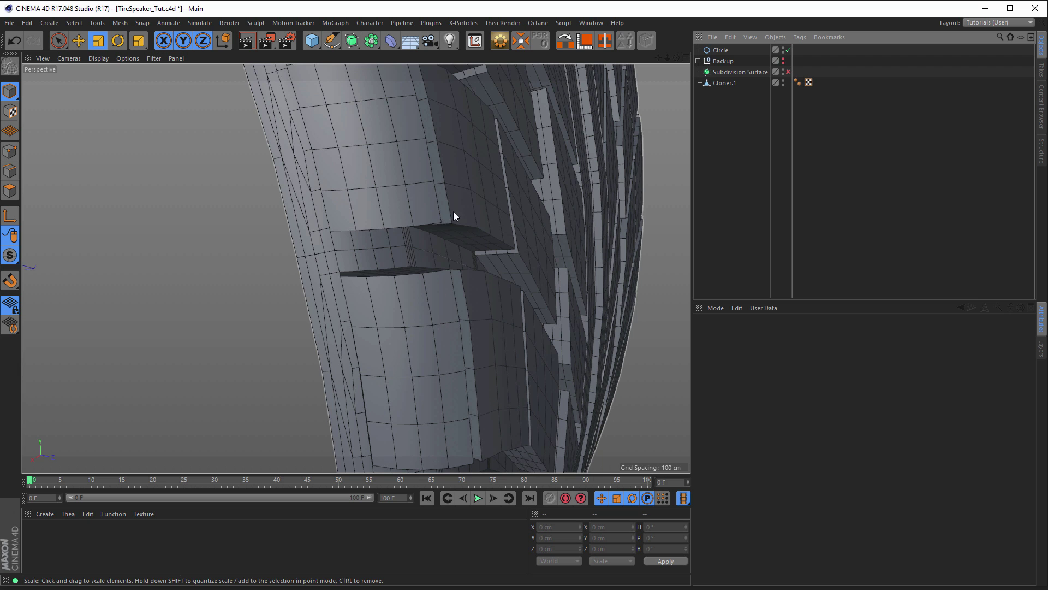
# Step: Select the baked tread object and switch to point editing with Live Selection, close up on the gap at the seam
pyautogui.click(724, 83)
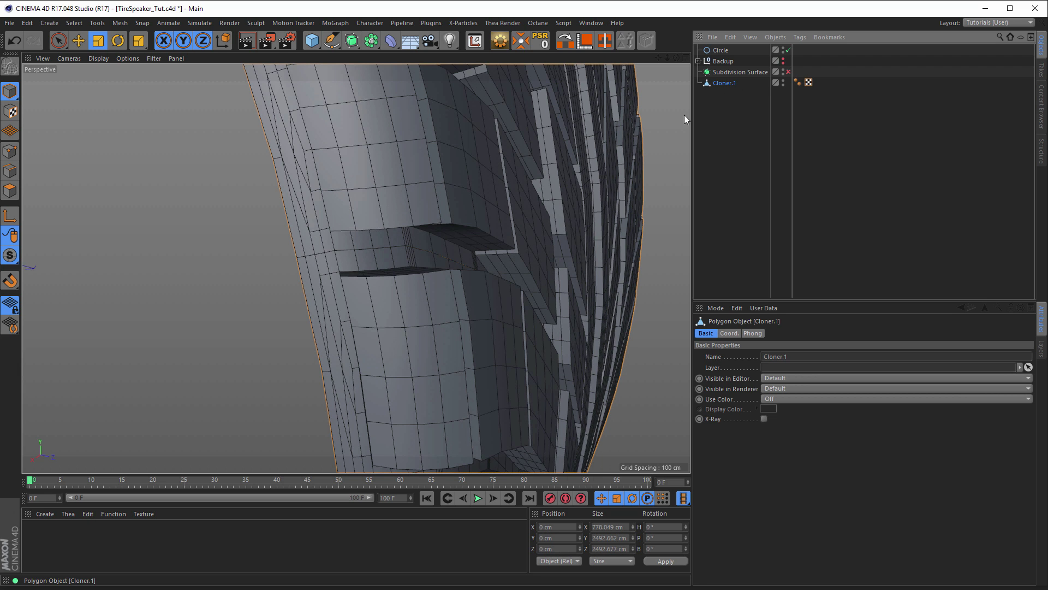
pyautogui.click(10, 152)
pyautogui.scroll(6, 307, 263)
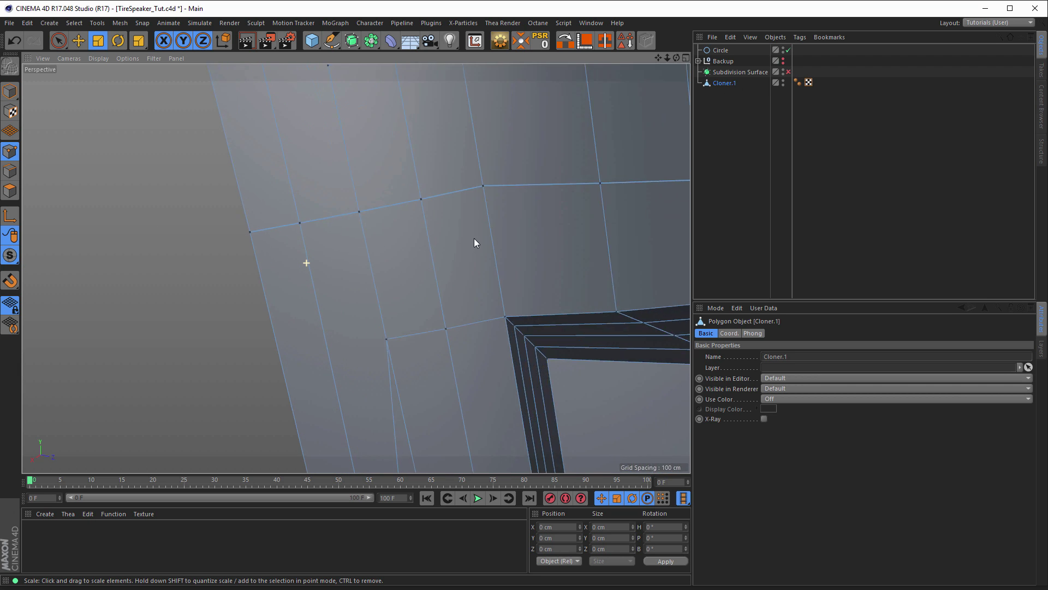
pyautogui.scroll(4, 414, 207)
pyautogui.keyDown('alt'); pyautogui.moveTo(158, 181); pyautogui.dragTo(344, 175, button='right'); pyautogui.keyUp('alt')
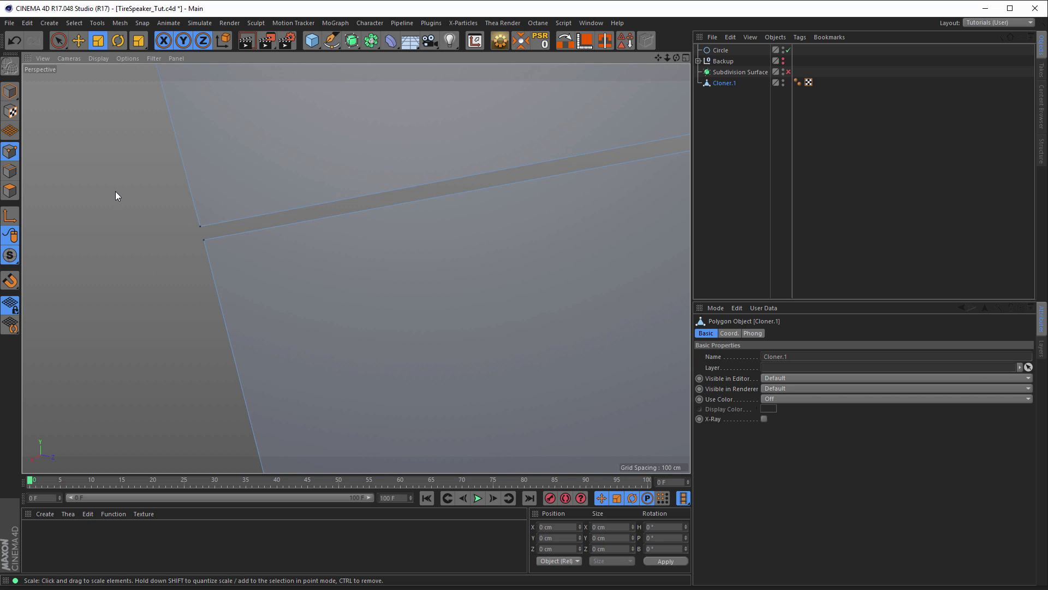
pyautogui.click(58, 41)
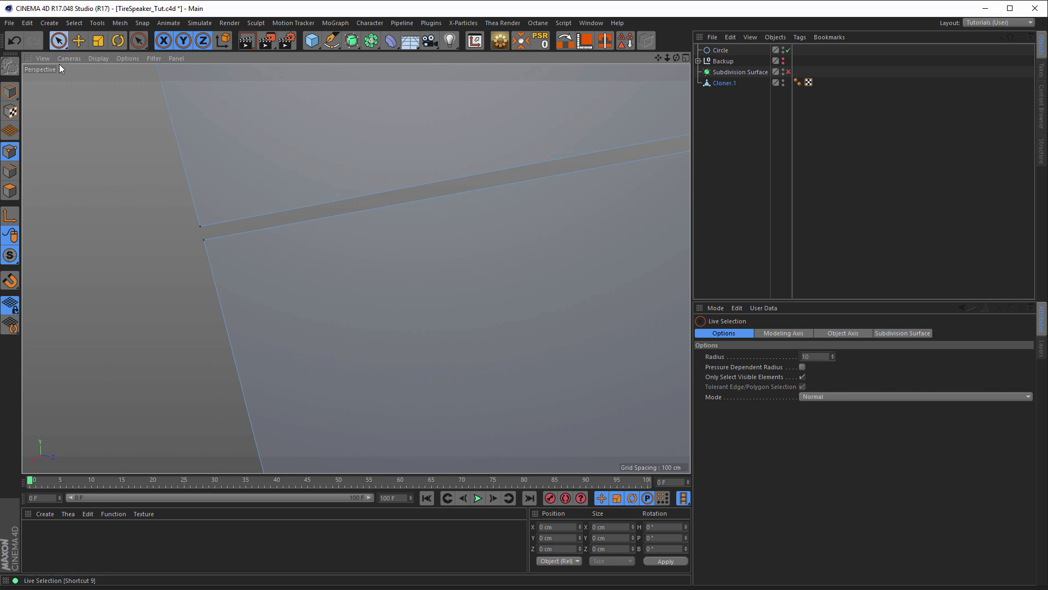
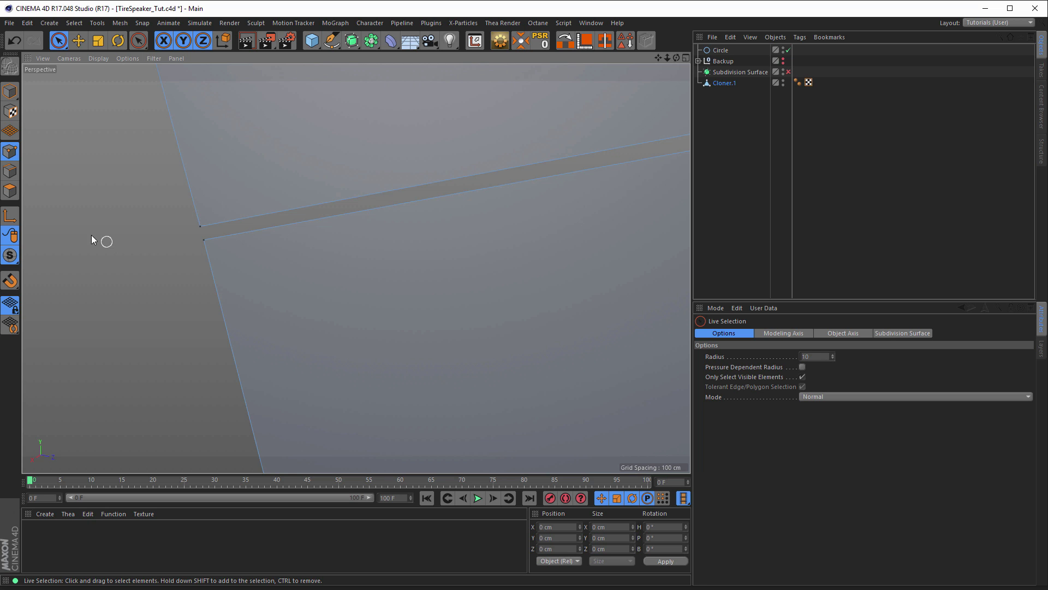
# Step: Try to merge the seam points with Optimize at a tolerance of 0.01 cm
pyautogui.rightClick(65, 230)
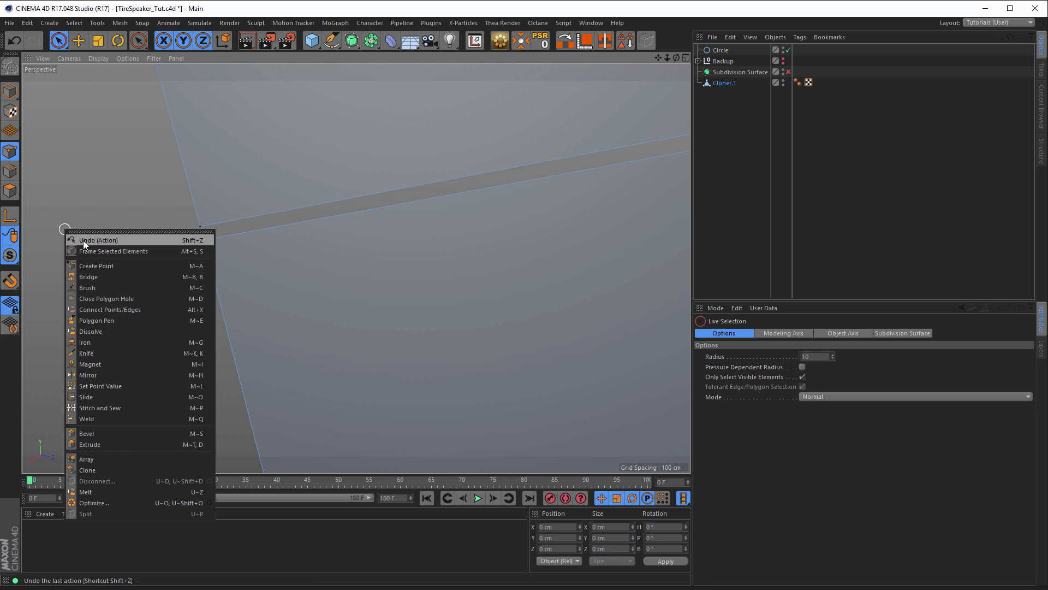
pyautogui.click(209, 502)
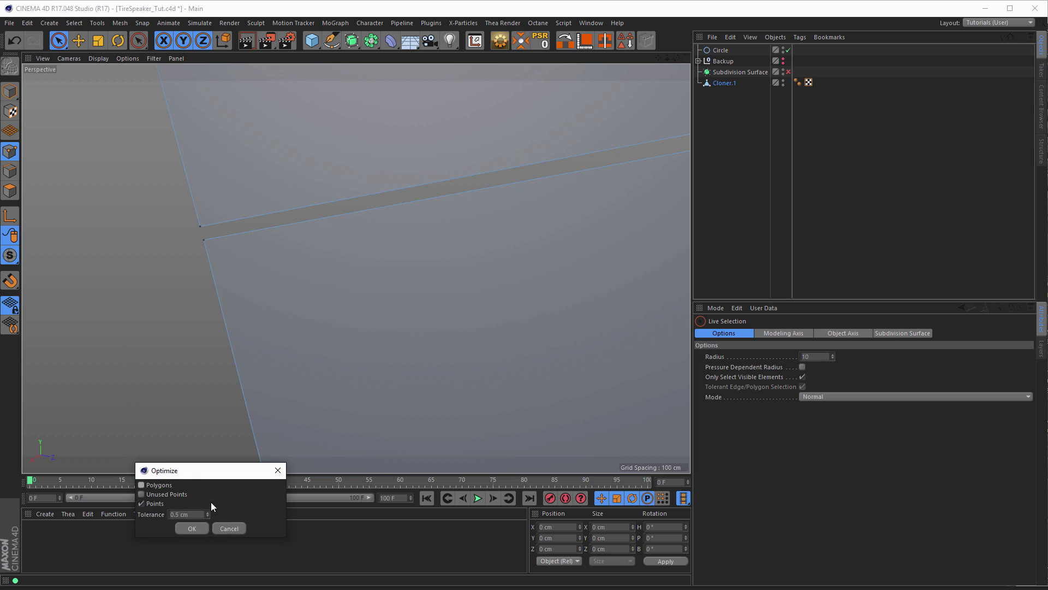
pyautogui.click(180, 515)
pyautogui.write('.01')
pyautogui.click(192, 528)
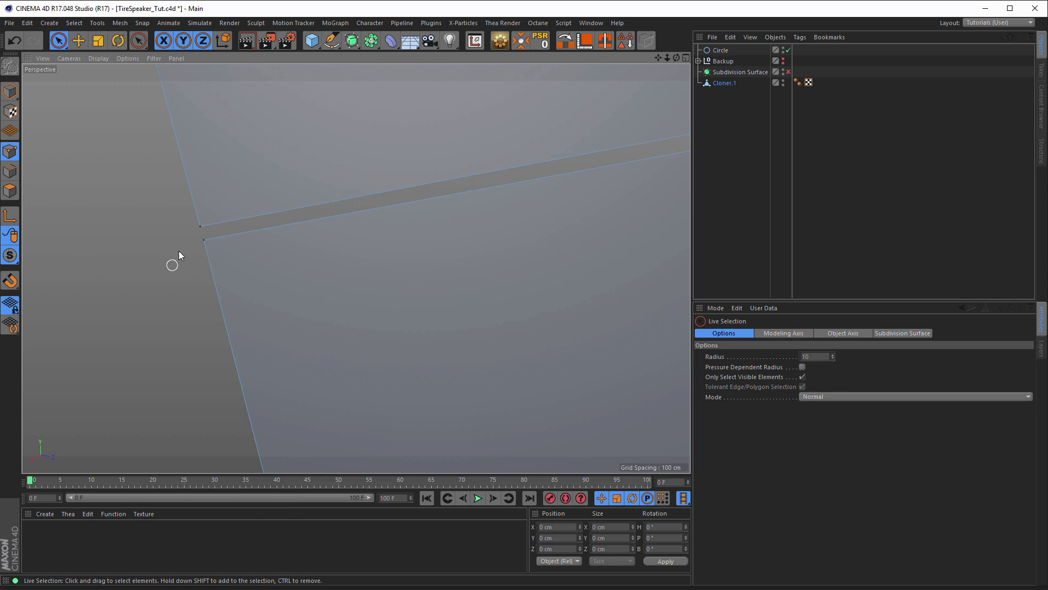
# Step: Optimize the tread's points with a tolerance of 0.1 cm to weld the seam
pyautogui.rightClick(80, 312)
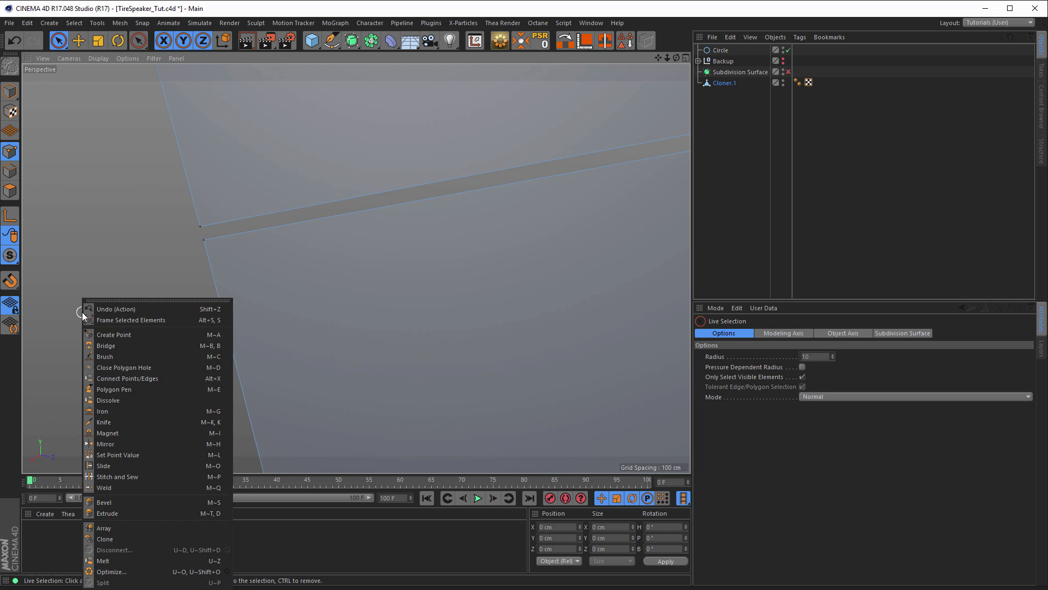
pyautogui.click(228, 573)
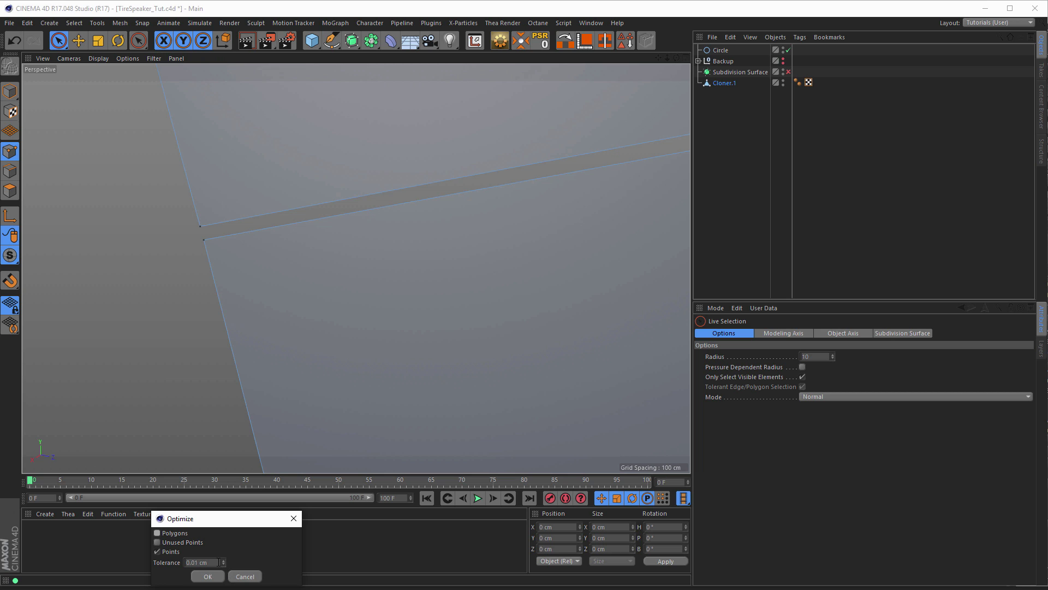
pyautogui.moveTo(192, 562); pyautogui.dragTo(222, 562)
pyautogui.write('.1')
pyautogui.click(207, 577)
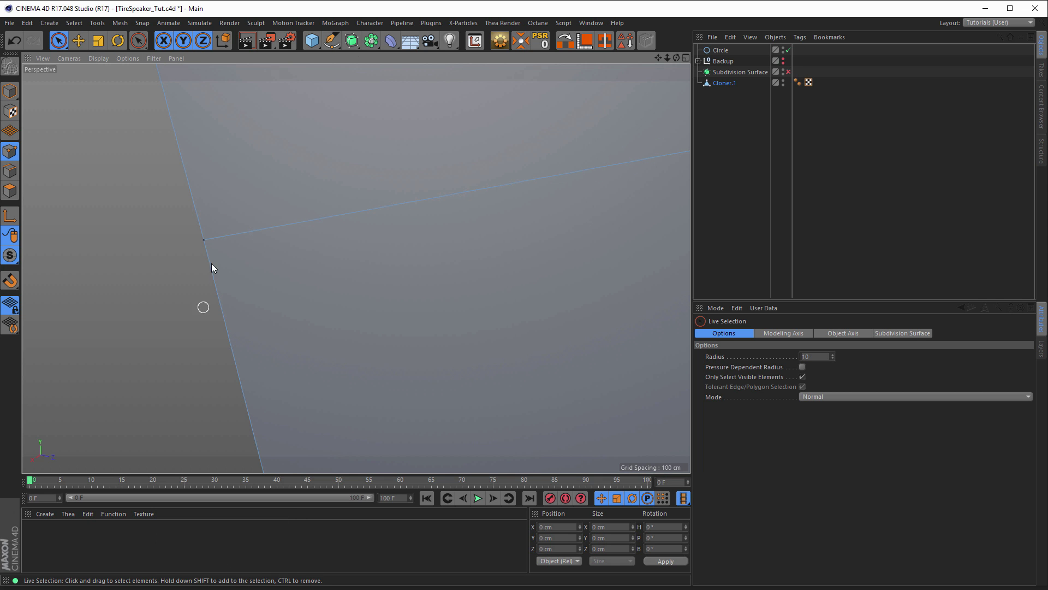
# Step: Return to Model mode and display the whole tire with Gouraud Shading without lines
pyautogui.keyDown('alt'); pyautogui.moveTo(222, 248); pyautogui.dragTo(88, 289, button='right'); pyautogui.keyUp('alt')
pyautogui.keyDown('alt'); pyautogui.moveTo(270, 269); pyautogui.dragTo(96, 302, button='right'); pyautogui.keyUp('alt')
pyautogui.keyDown('alt'); pyautogui.moveTo(291, 231); pyautogui.dragTo(131, 284, button='right'); pyautogui.keyUp('alt')
pyautogui.keyDown('alt'); pyautogui.moveTo(300, 241); pyautogui.dragTo(265, 264); pyautogui.keyUp('alt')
pyautogui.keyDown('alt'); pyautogui.moveTo(303, 258); pyautogui.dragTo(129, 314, button='right'); pyautogui.keyUp('alt')
pyautogui.keyDown('alt'); pyautogui.moveTo(326, 248); pyautogui.dragTo(358, 275, button='middle'); pyautogui.keyUp('alt')
pyautogui.keyDown('alt'); pyautogui.moveTo(358, 275); pyautogui.dragTo(395, 260); pyautogui.keyUp('alt')
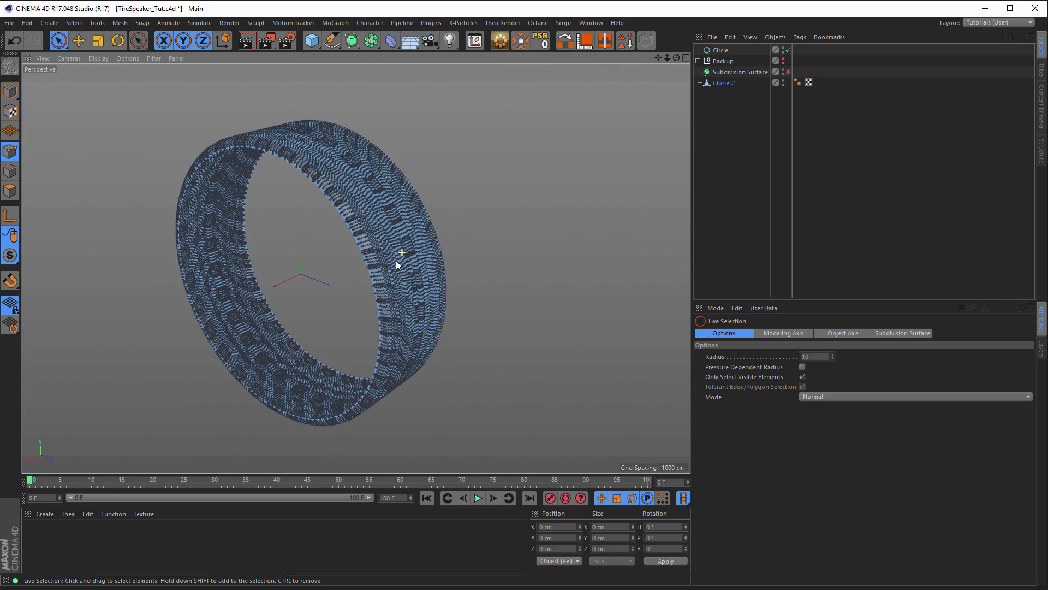
pyautogui.click(9, 91)
pyautogui.click(98, 59)
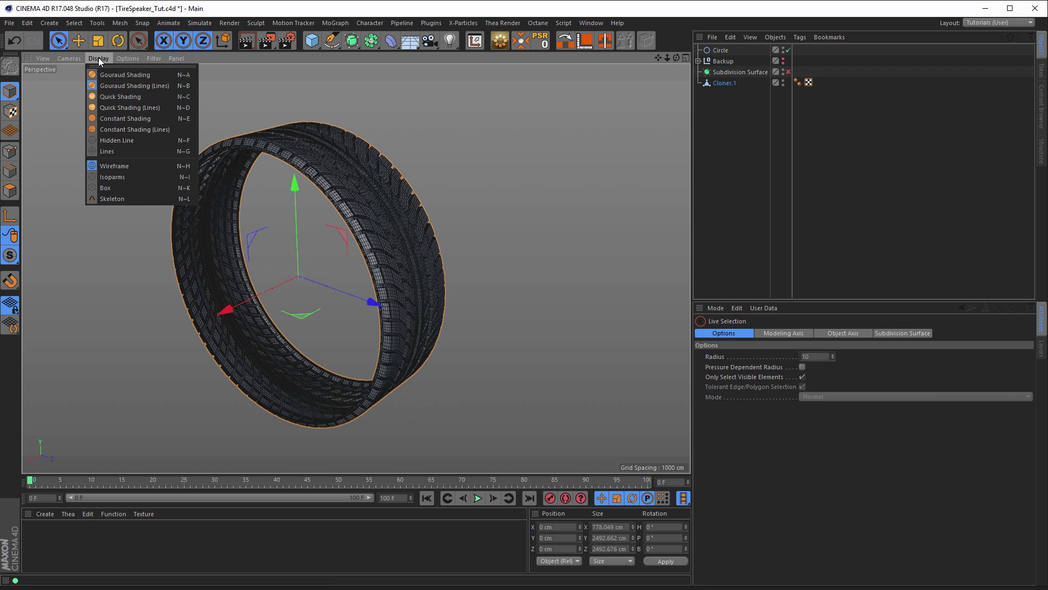
pyautogui.click(112, 74)
pyautogui.keyDown('alt'); pyautogui.moveTo(312, 246); pyautogui.dragTo(420, 270); pyautogui.keyUp('alt')
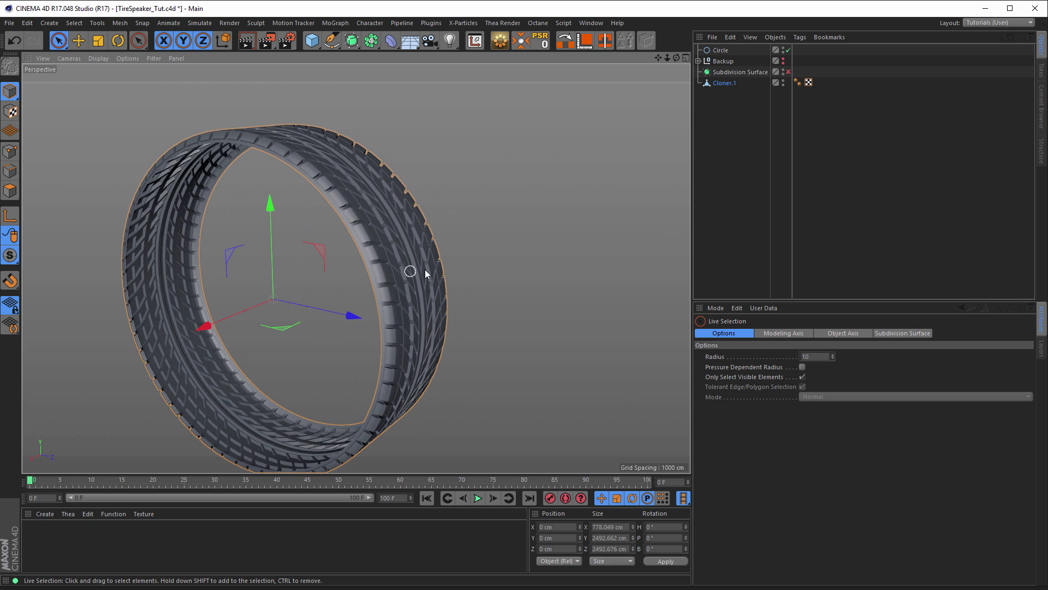
# Step: Place the tread object under the Subdivision Surface, enable it and check the smoothed tread blocks up close
pyautogui.moveTo(729, 88); pyautogui.dragTo(741, 72)
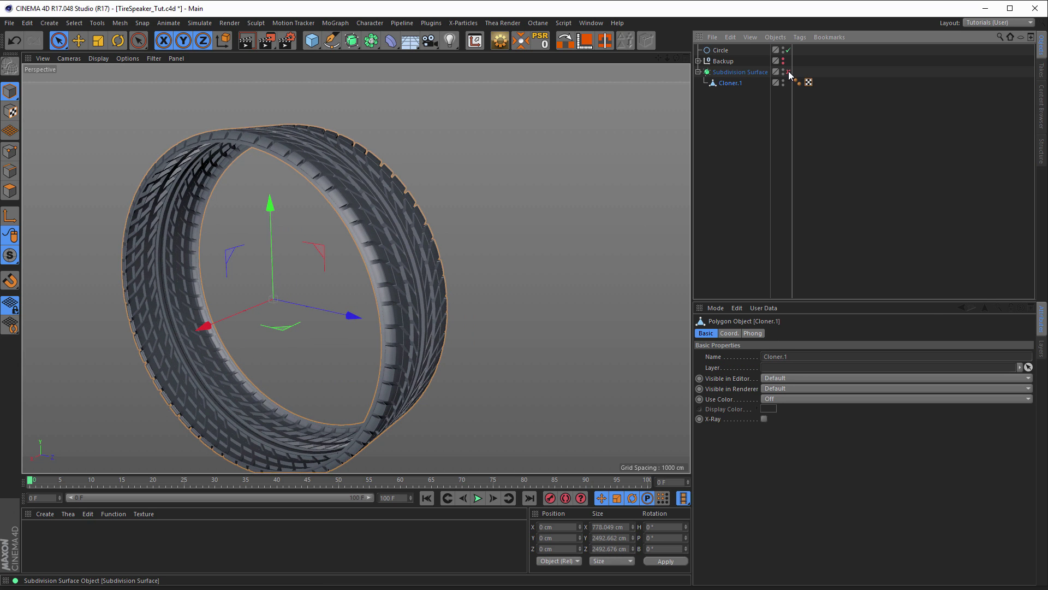
pyautogui.keyDown('alt'); pyautogui.moveTo(380, 251); pyautogui.dragTo(557, 243, button='right'); pyautogui.keyUp('alt')
pyautogui.keyDown('alt'); pyautogui.moveTo(425, 263); pyautogui.dragTo(446, 264); pyautogui.keyUp('alt')
pyautogui.keyDown('alt'); pyautogui.moveTo(398, 260); pyautogui.dragTo(310, 276, button='right'); pyautogui.keyUp('alt')
pyautogui.keyDown('alt'); pyautogui.moveTo(400, 268); pyautogui.dragTo(486, 254, button='right'); pyautogui.keyUp('alt')
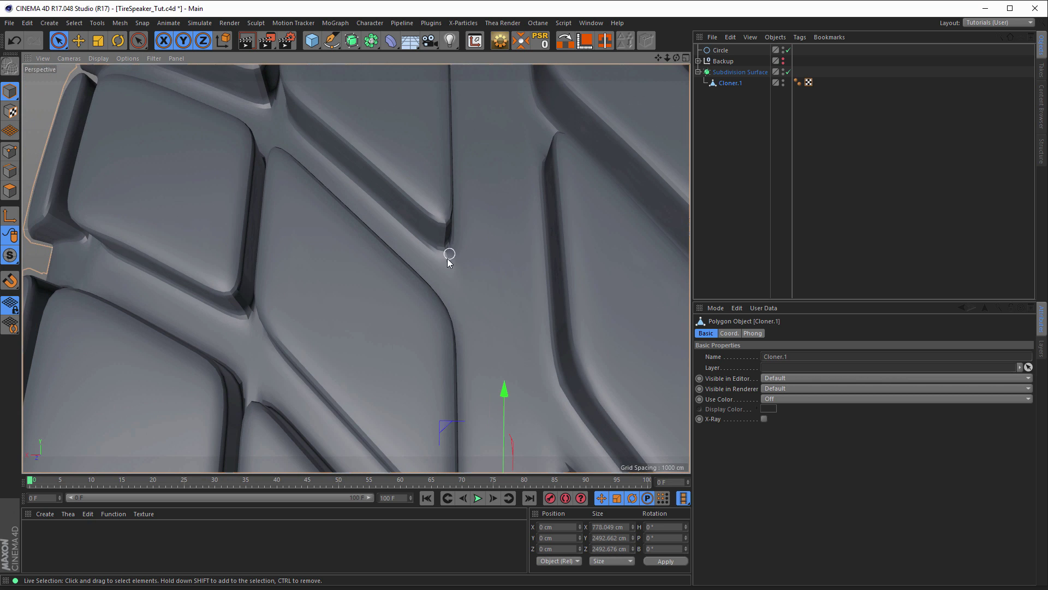
pyautogui.keyDown('alt'); pyautogui.moveTo(438, 250); pyautogui.dragTo(441, 261); pyautogui.keyUp('alt')
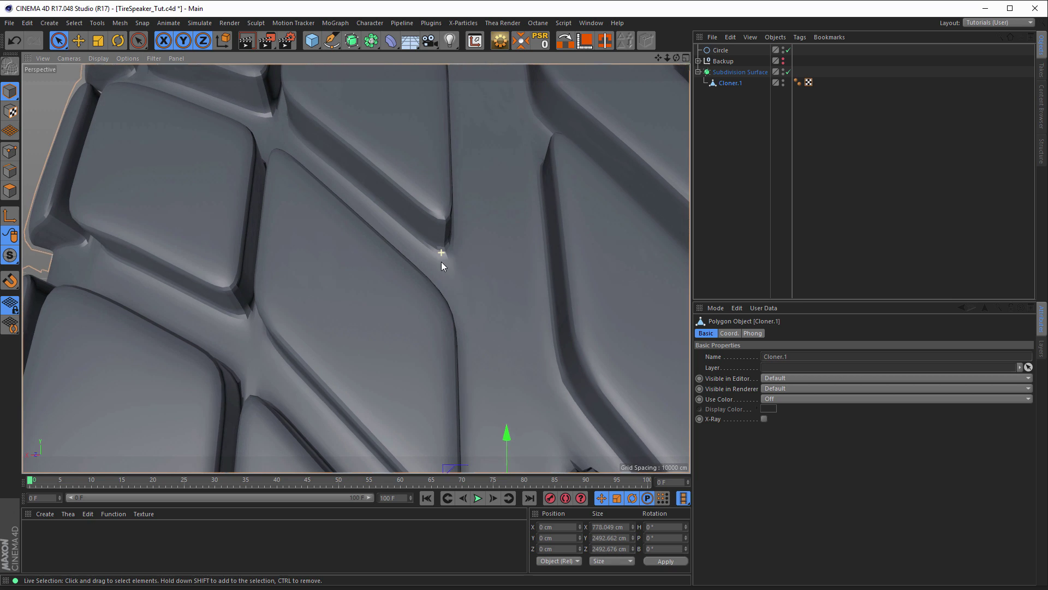
# Step: Set the Phong Angle of the tread's Phong tag to 80° and check the tire's shading from several sides
pyautogui.click(797, 82)
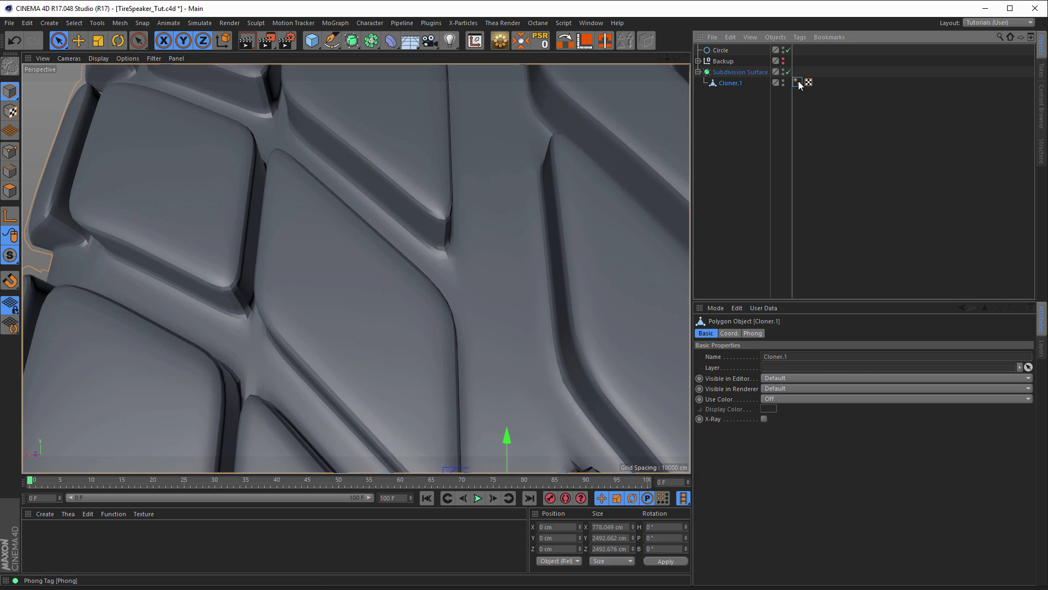
pyautogui.click(770, 366)
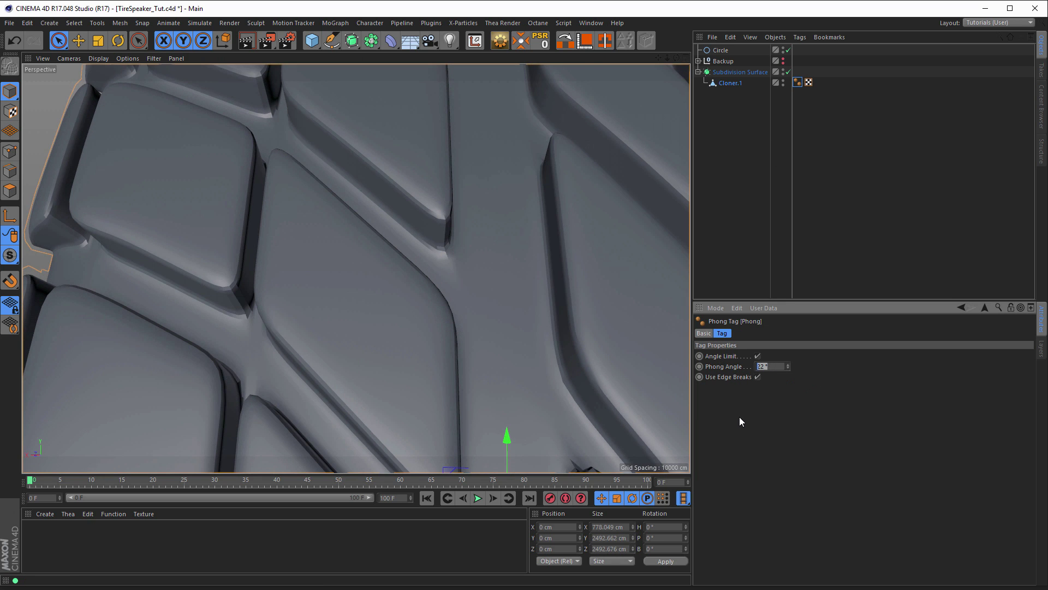
pyautogui.write('80')
pyautogui.press('Return')
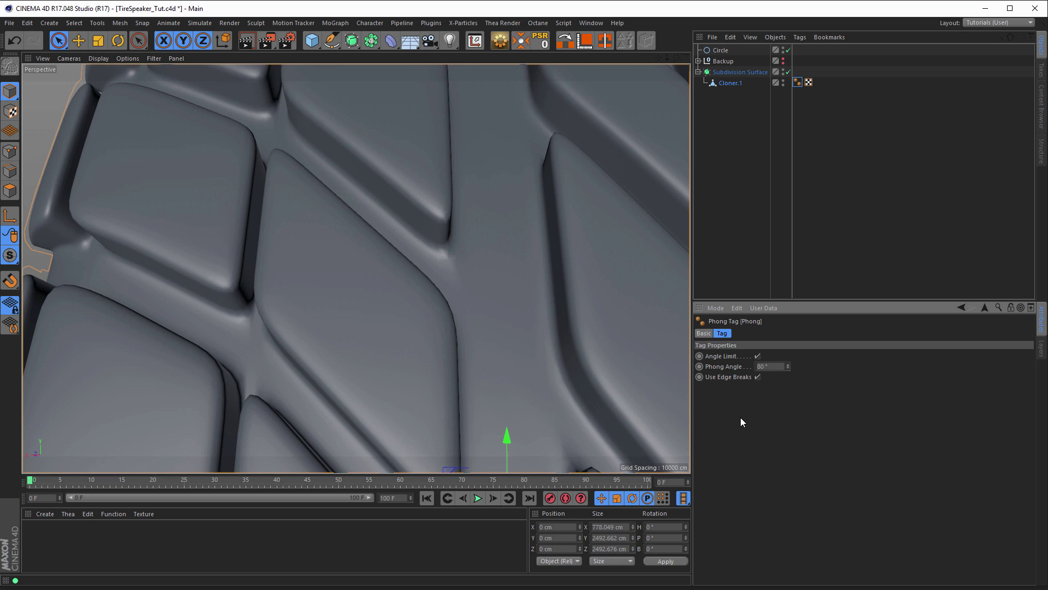
pyautogui.keyDown('alt'); pyautogui.moveTo(487, 251); pyautogui.dragTo(178, 314, button='right'); pyautogui.keyUp('alt')
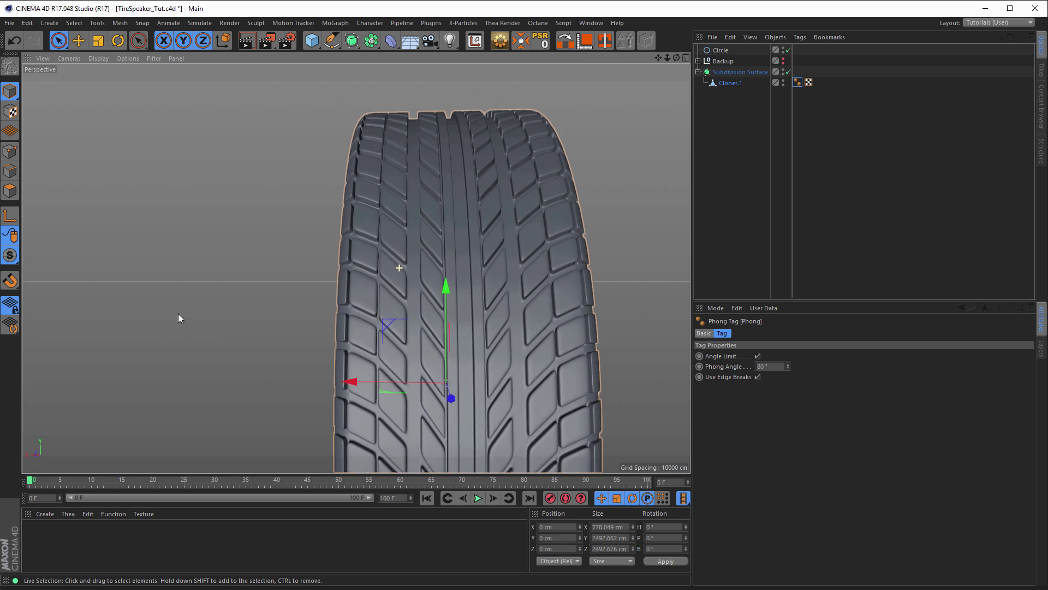
pyautogui.keyDown('alt'); pyautogui.moveTo(385, 270); pyautogui.dragTo(358, 268); pyautogui.keyUp('alt')
pyautogui.keyDown('alt'); pyautogui.moveTo(358, 268); pyautogui.dragTo(524, 238, button='right'); pyautogui.keyUp('alt')
pyautogui.keyDown('alt'); pyautogui.moveTo(525, 242); pyautogui.dragTo(393, 275); pyautogui.keyUp('alt')
pyautogui.keyDown('alt'); pyautogui.moveTo(388, 275); pyautogui.dragTo(216, 310, button='right'); pyautogui.keyUp('alt')
pyautogui.keyDown('alt'); pyautogui.moveTo(376, 314); pyautogui.dragTo(410, 241); pyautogui.keyUp('alt')
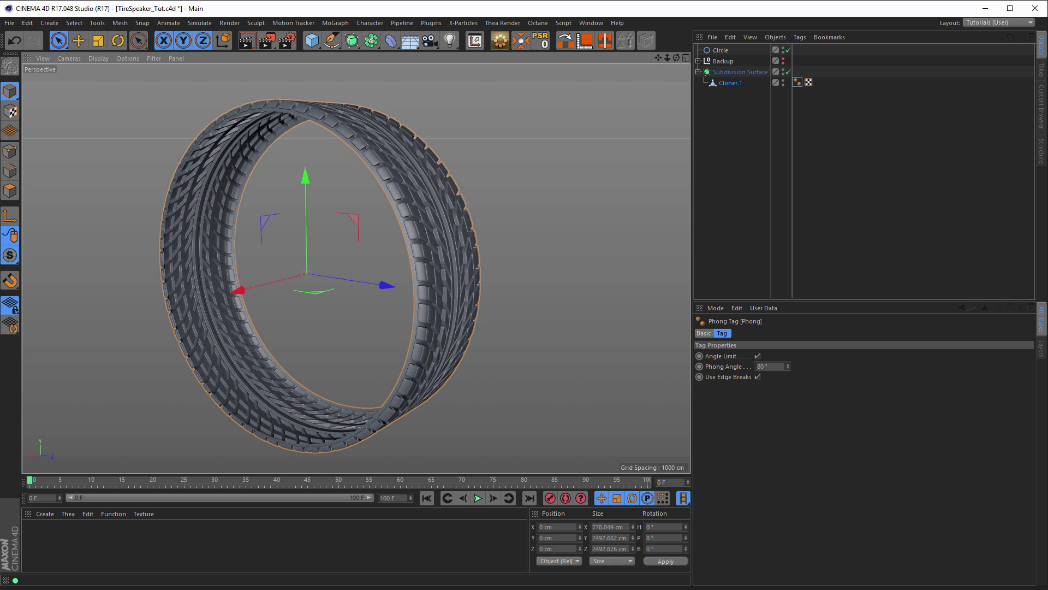
# Step: Disable the Subdivision Surface and switch the tread object to edge editing near its open side rim
pyautogui.click(732, 83)
pyautogui.click(788, 72)
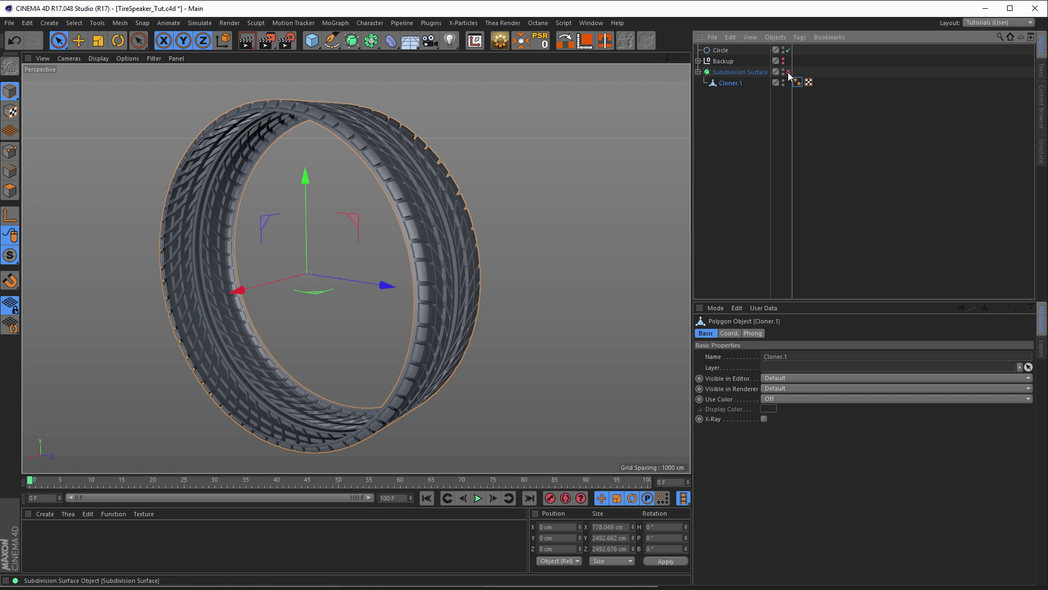
pyautogui.scroll(5, 414, 195)
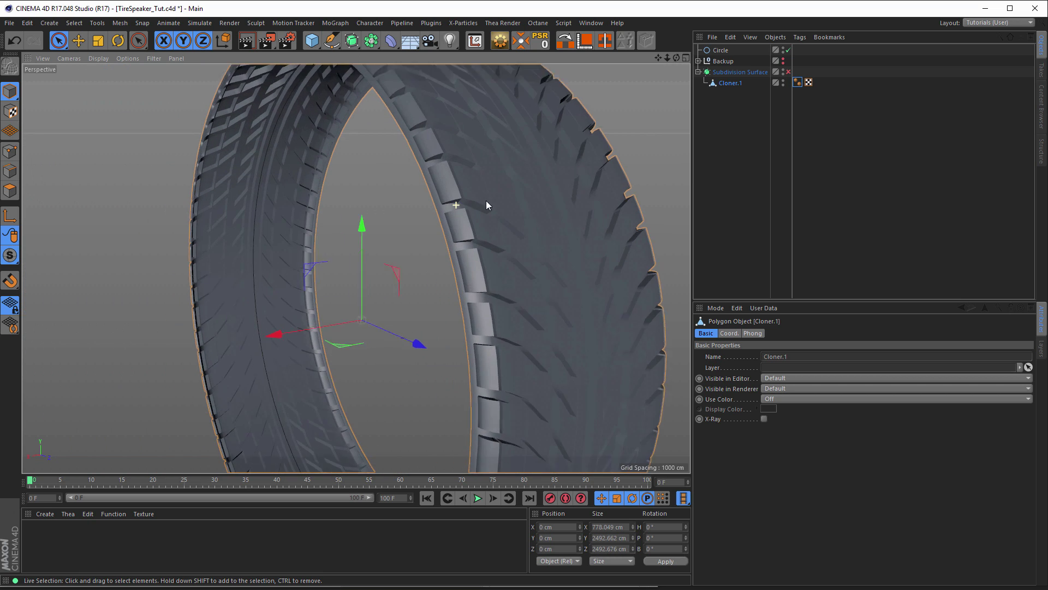
pyautogui.scroll(1, 487, 204)
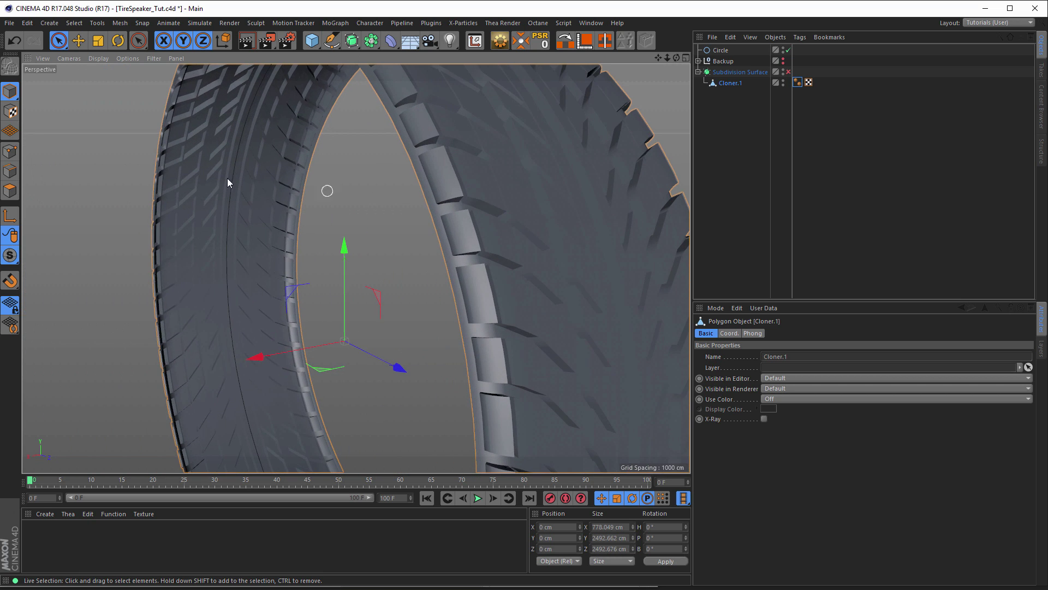
pyautogui.click(9, 171)
pyautogui.scroll(-6, 519, 201)
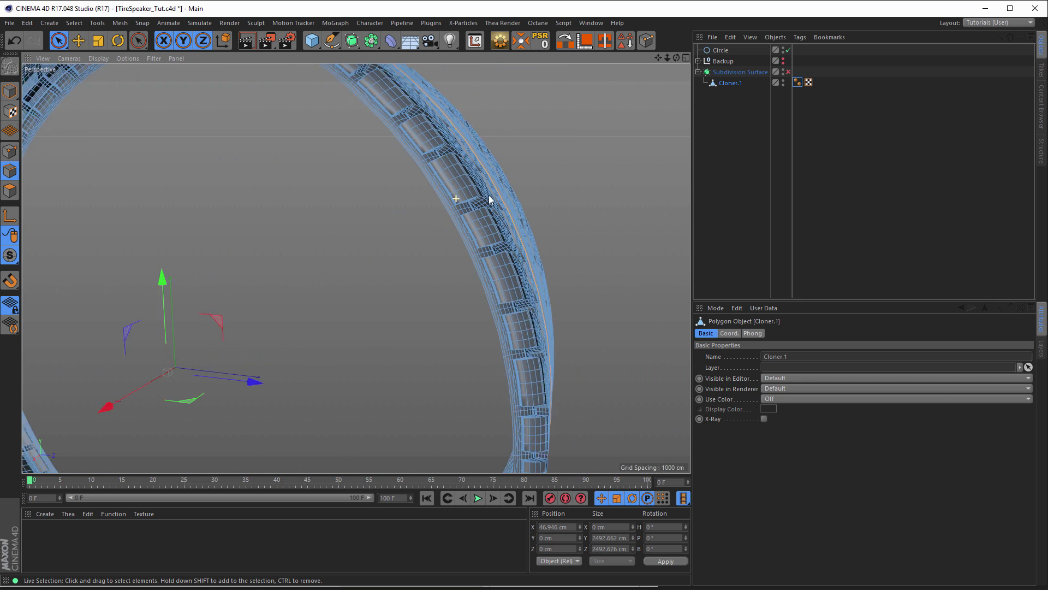
pyautogui.keyDown('alt'); pyautogui.moveTo(490, 200); pyautogui.dragTo(465, 203); pyautogui.keyUp('alt')
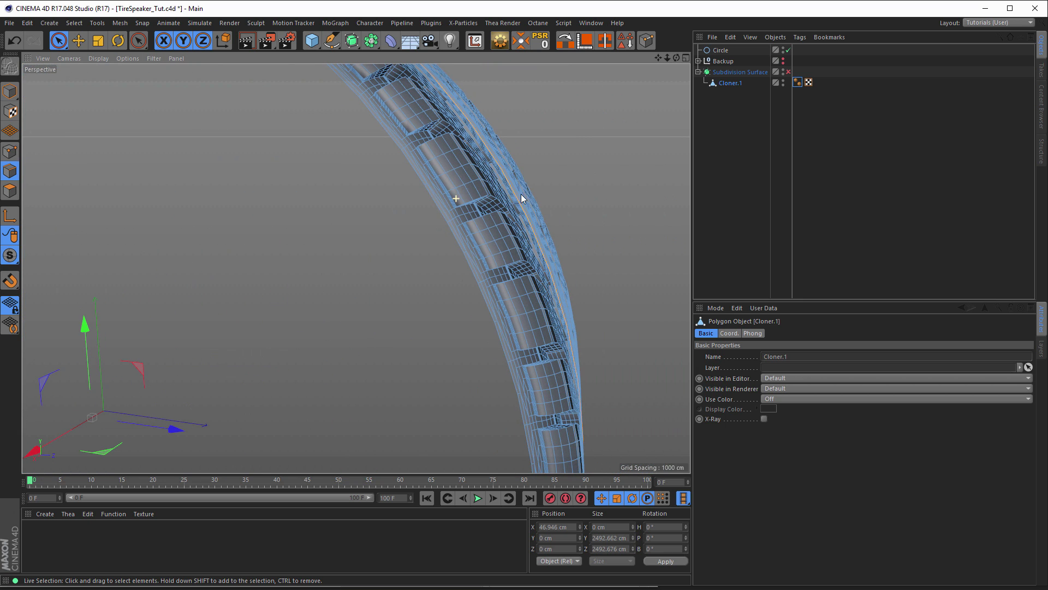
# Step: Select the edge loop along the tread's open side rim using Loop Selection with Stop at Boundary Edges off
pyautogui.rightClick(317, 226)
pyautogui.click(339, 249)
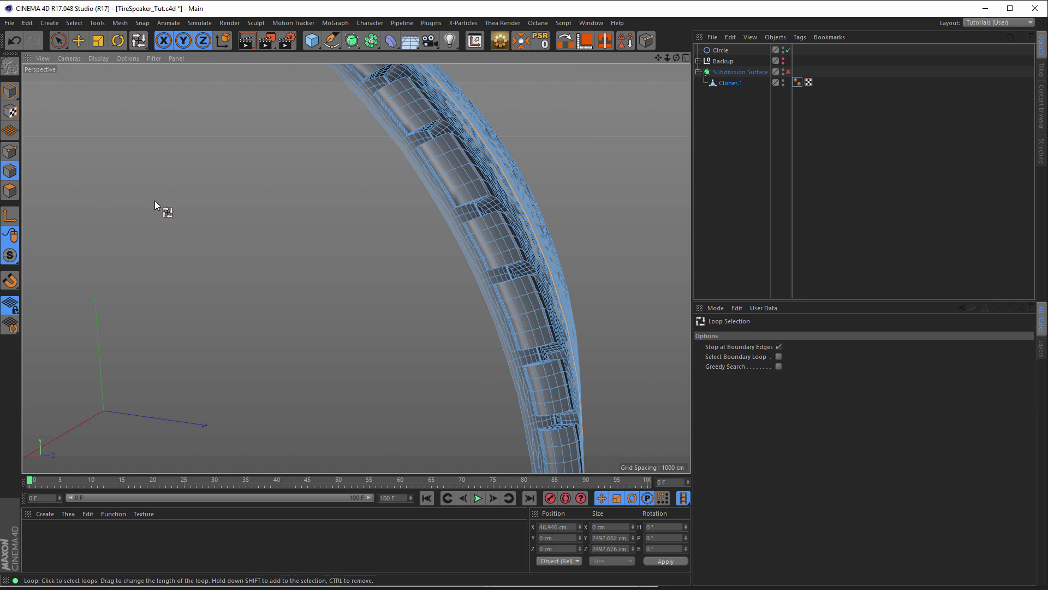
pyautogui.keyDown('alt'); pyautogui.moveTo(473, 230); pyautogui.dragTo(511, 220); pyautogui.keyUp('alt')
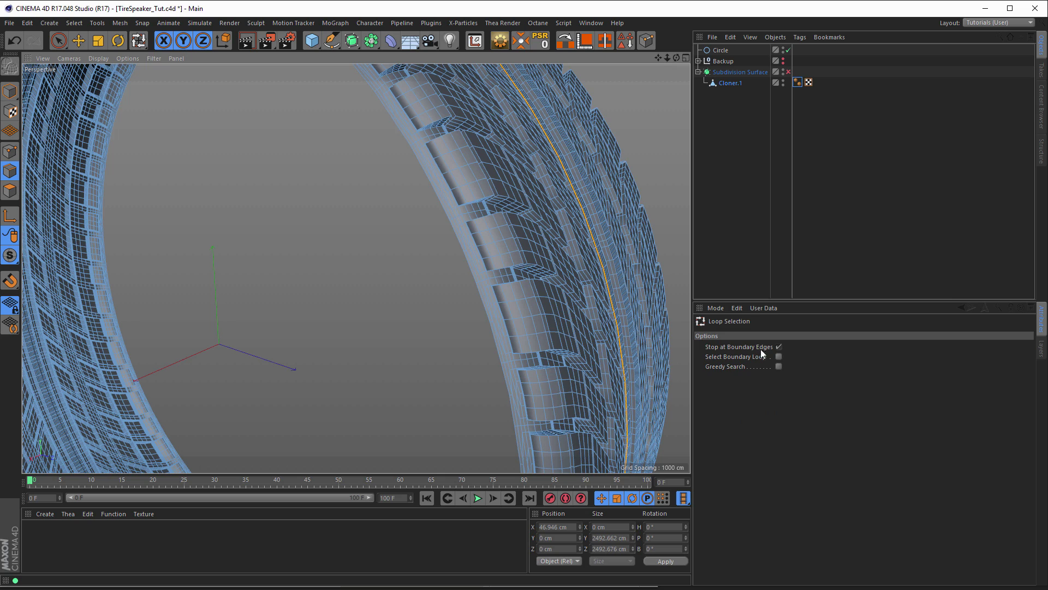
pyautogui.click(779, 348)
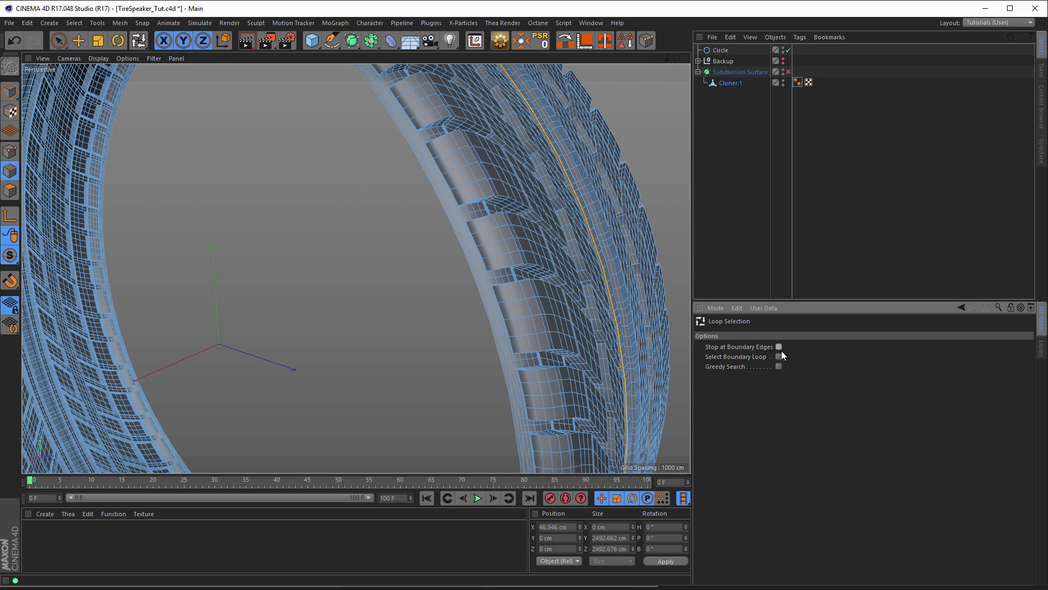
pyautogui.click(480, 290)
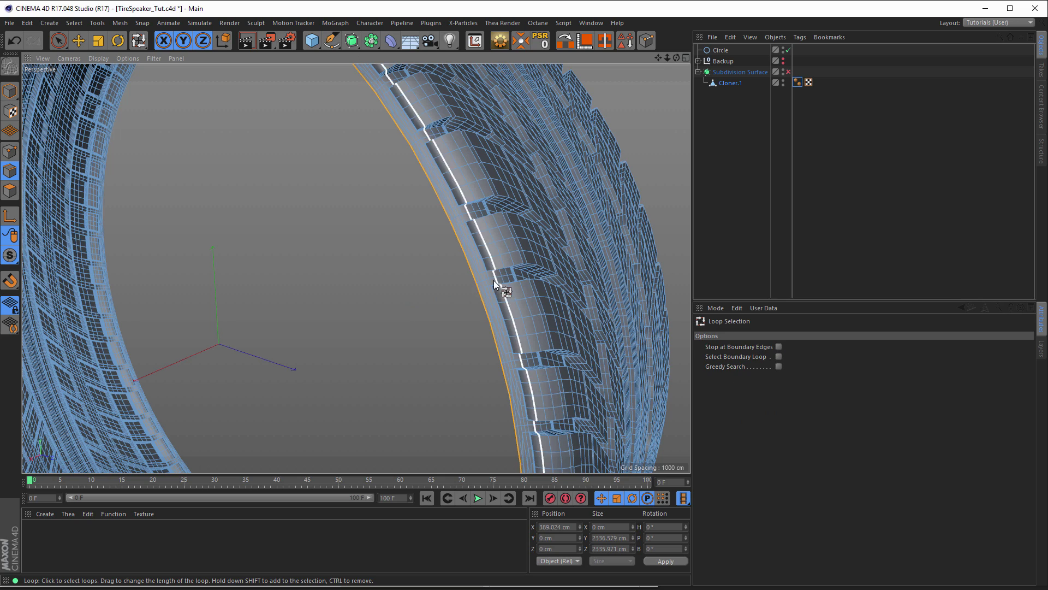
# Step: Add the edge loop along the tread's opposite open rim to the selection, keeping the first rim loop selected
pyautogui.scroll(-5, 496, 277)
pyautogui.keyDown('alt'); pyautogui.moveTo(456, 262); pyautogui.dragTo(368, 298, button='middle'); pyautogui.keyUp('alt')
pyautogui.keyDown('alt'); pyautogui.moveTo(458, 279); pyautogui.dragTo(630, 285); pyautogui.keyUp('alt')
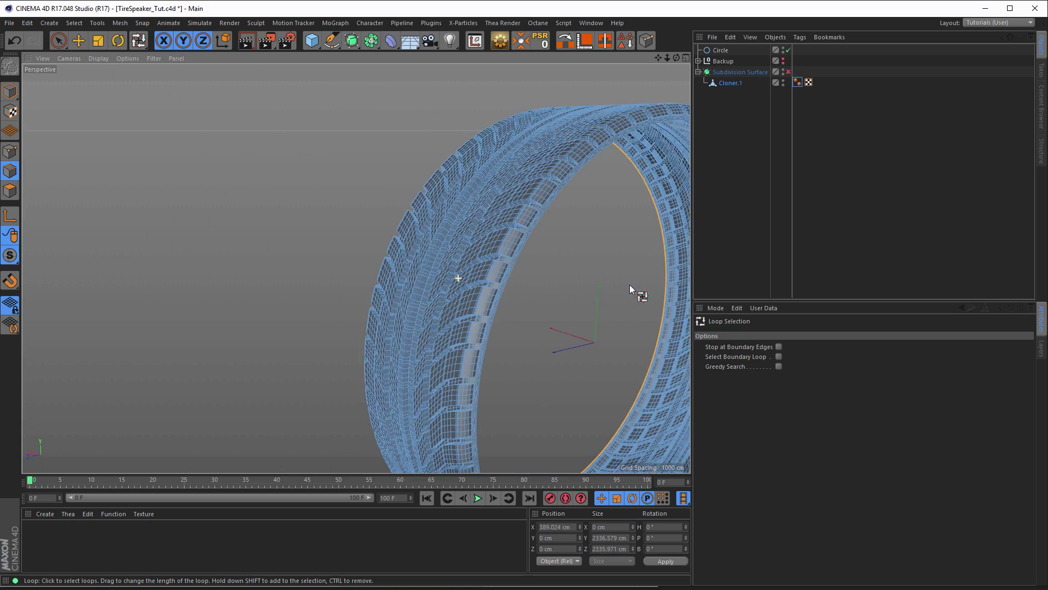
pyautogui.keyDown('alt'); pyautogui.moveTo(505, 298); pyautogui.dragTo(616, 287, button='right'); pyautogui.keyUp('alt')
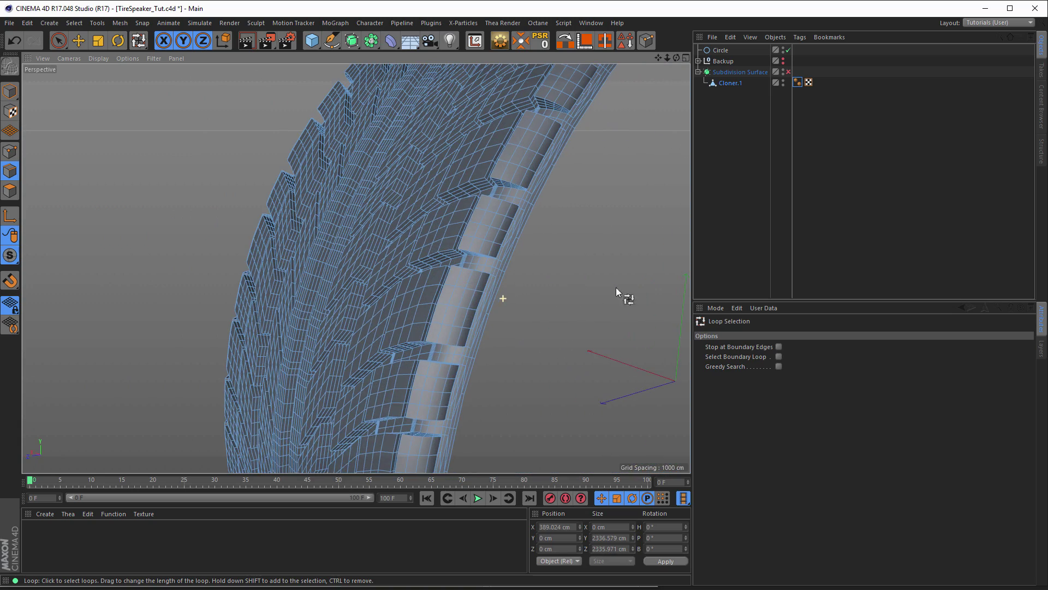
pyautogui.click(511, 262)
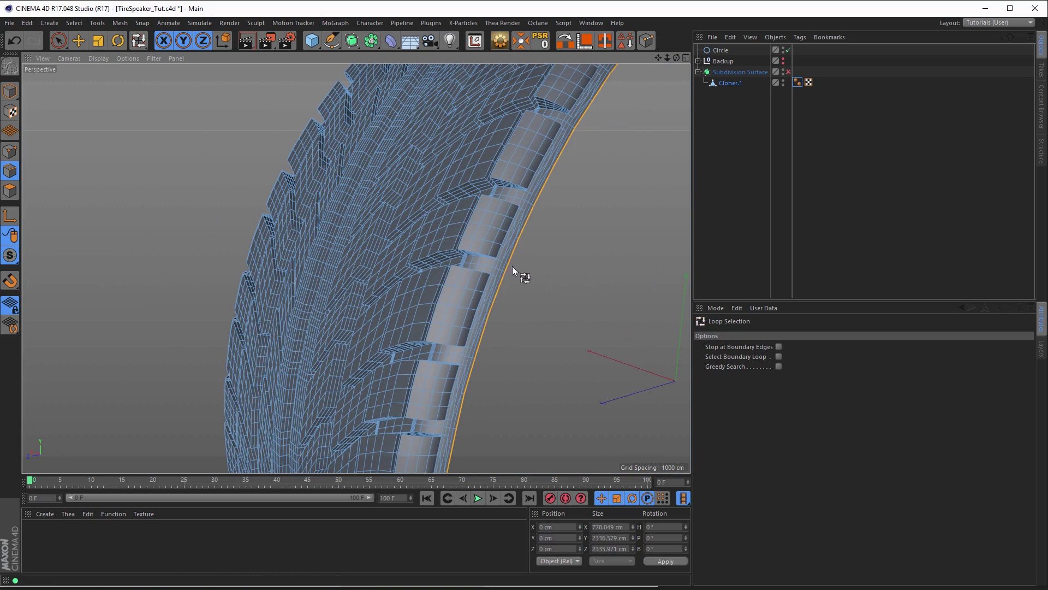
pyautogui.keyDown('alt'); pyautogui.moveTo(479, 257); pyautogui.dragTo(376, 209); pyautogui.keyUp('alt')
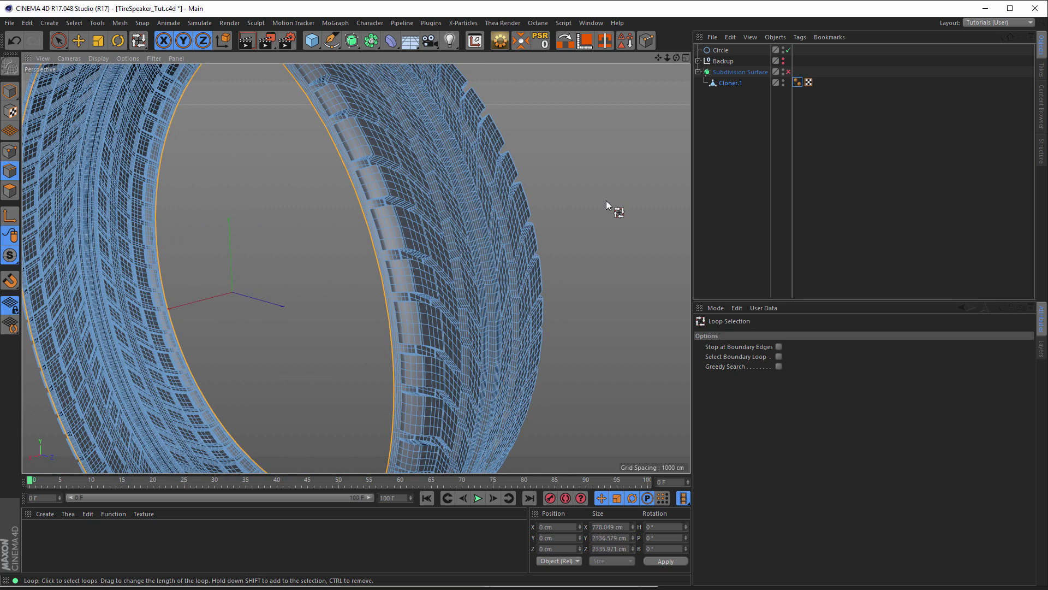
# Step: Extrude the two selected rim edge loops inward with an Offset of 250 cm to form the tire's sidewalls
pyautogui.press('d')
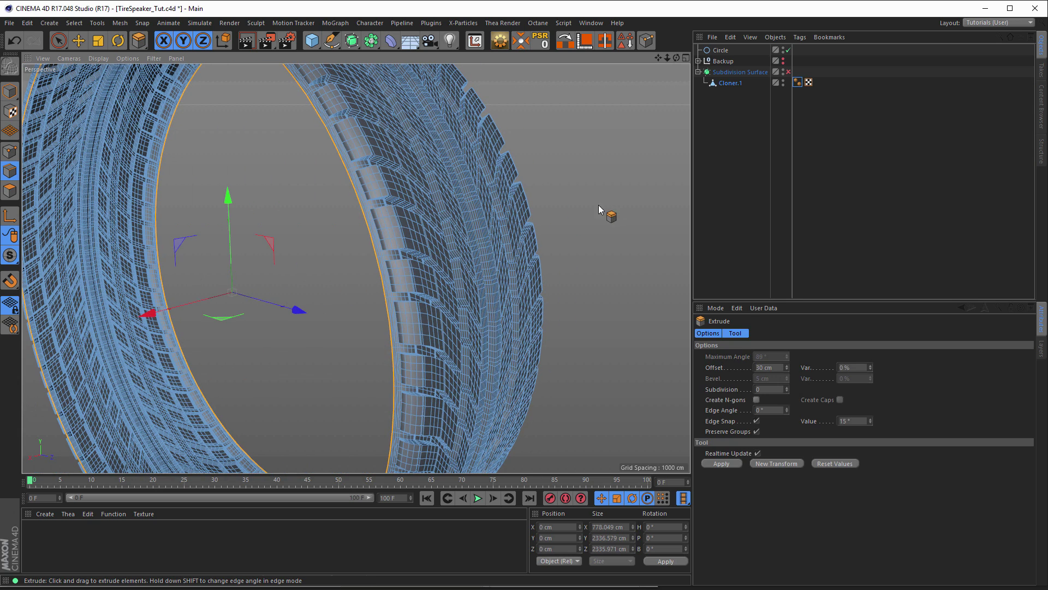
pyautogui.moveTo(578, 222); pyautogui.dragTo(666, 222)
pyautogui.moveTo(778, 368); pyautogui.dragTo(716, 376)
pyautogui.write('250')
pyautogui.press('Return')
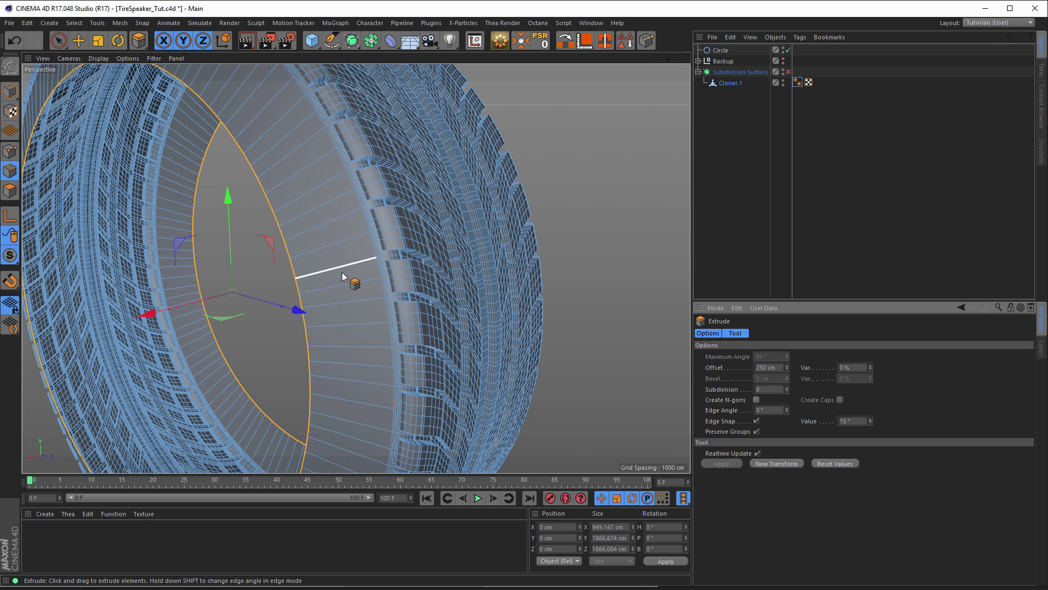
# Step: Set the sidewall edge extrusion offset to 300 cm and extrude the inner edge loops a second time by the same offset
pyautogui.scroll(8, 372, 234)
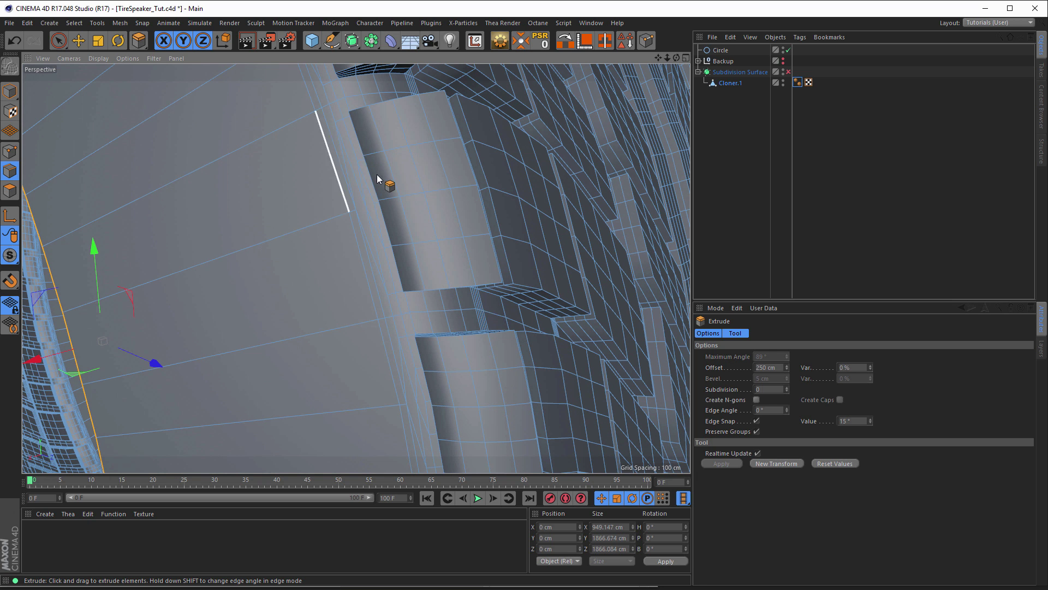
pyautogui.scroll(3, 365, 162)
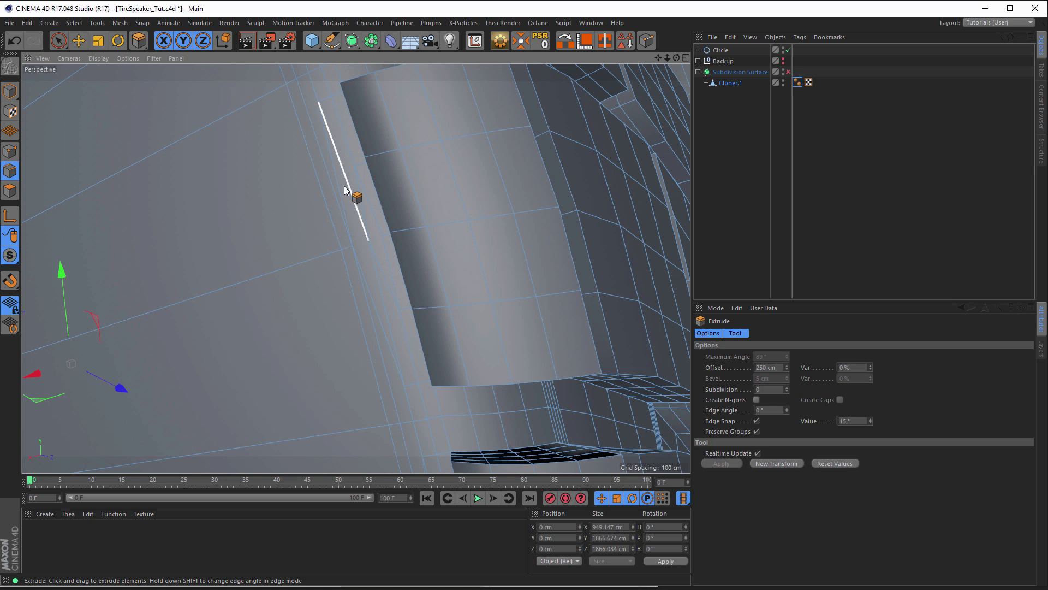
pyautogui.scroll(-5, 357, 238)
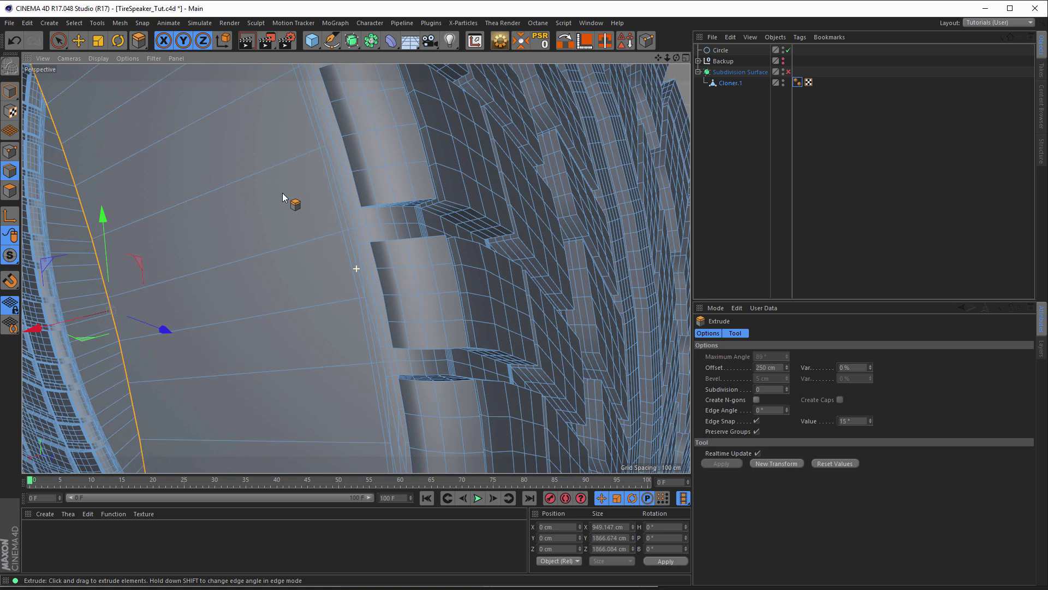
pyautogui.keyDown('alt'); pyautogui.moveTo(283, 193); pyautogui.dragTo(281, 185); pyautogui.keyUp('alt')
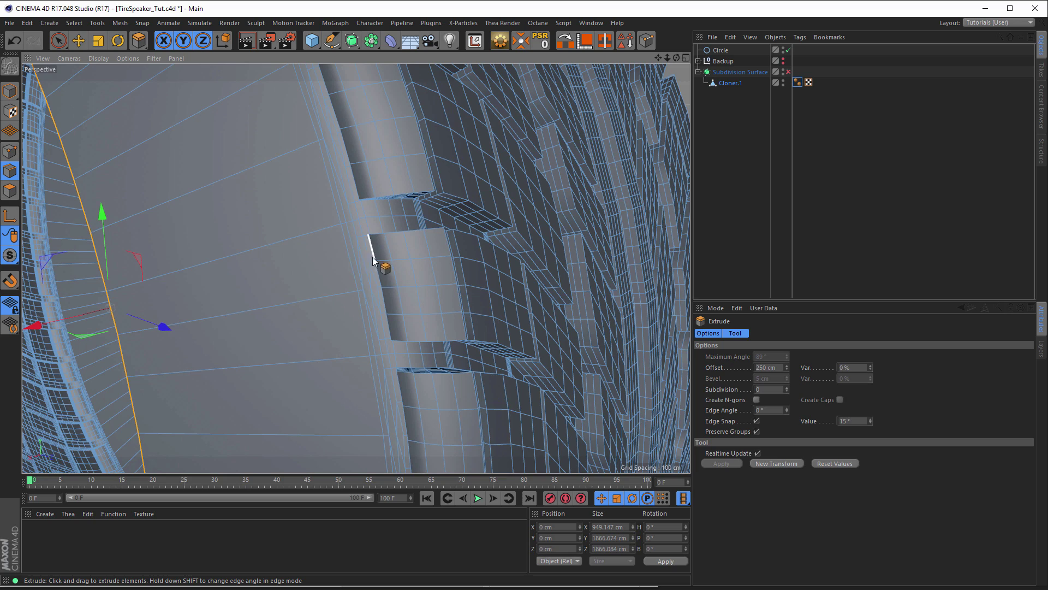
pyautogui.scroll(-10, 186, 297)
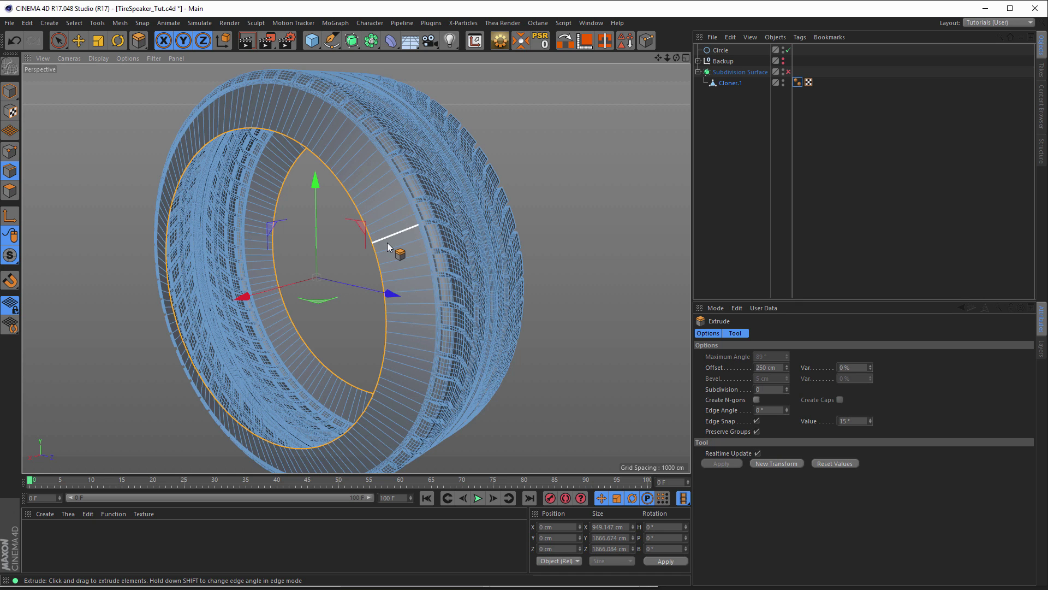
pyautogui.keyDown('alt'); pyautogui.moveTo(433, 217); pyautogui.dragTo(404, 221); pyautogui.keyUp('alt')
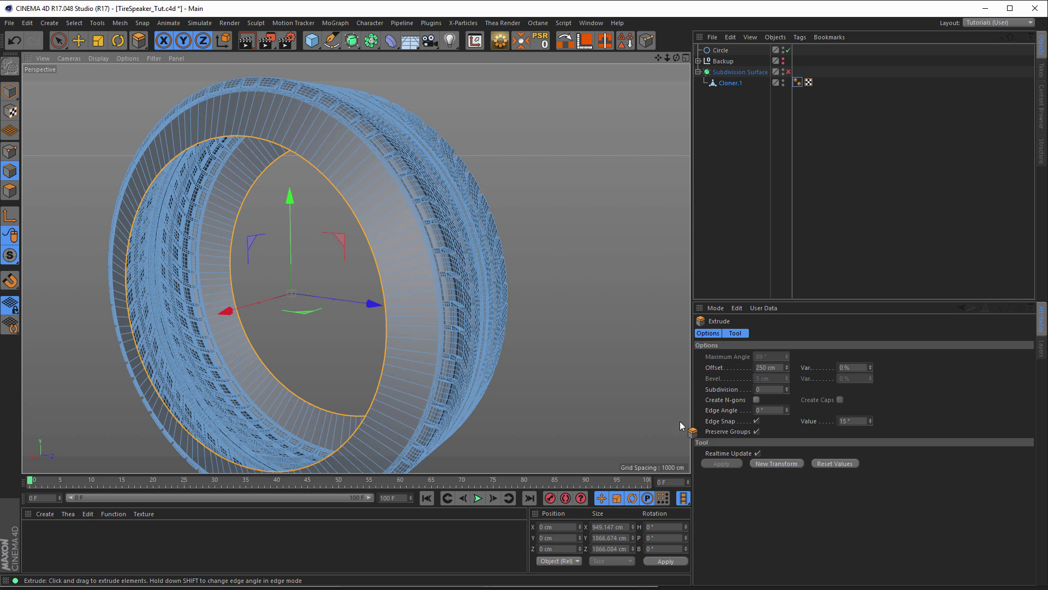
pyautogui.write('300')
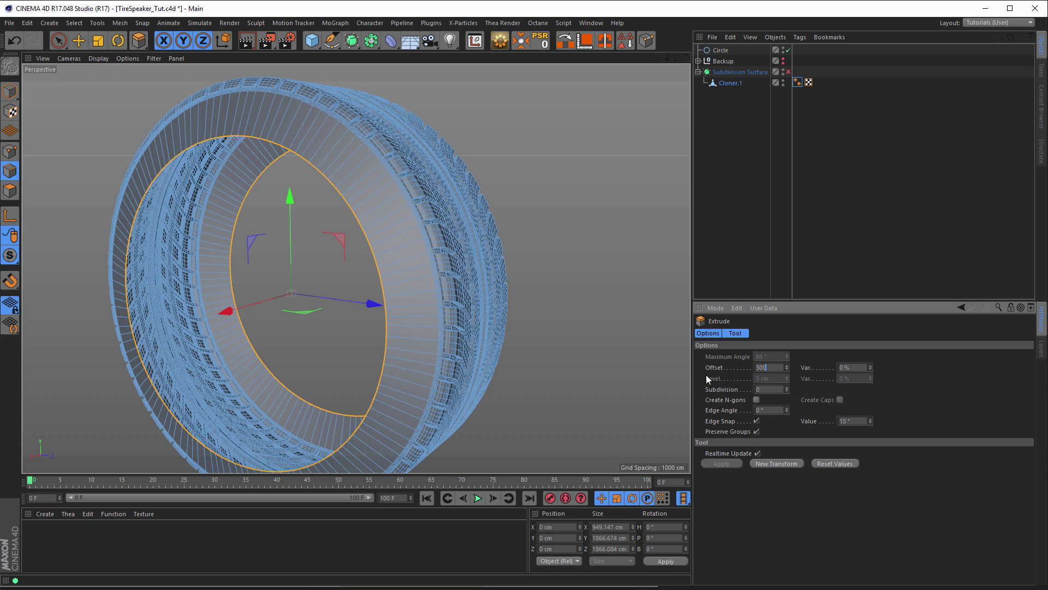
pyautogui.press('Return')
pyautogui.keyDown('alt'); pyautogui.moveTo(262, 269); pyautogui.dragTo(358, 234); pyautogui.keyUp('alt')
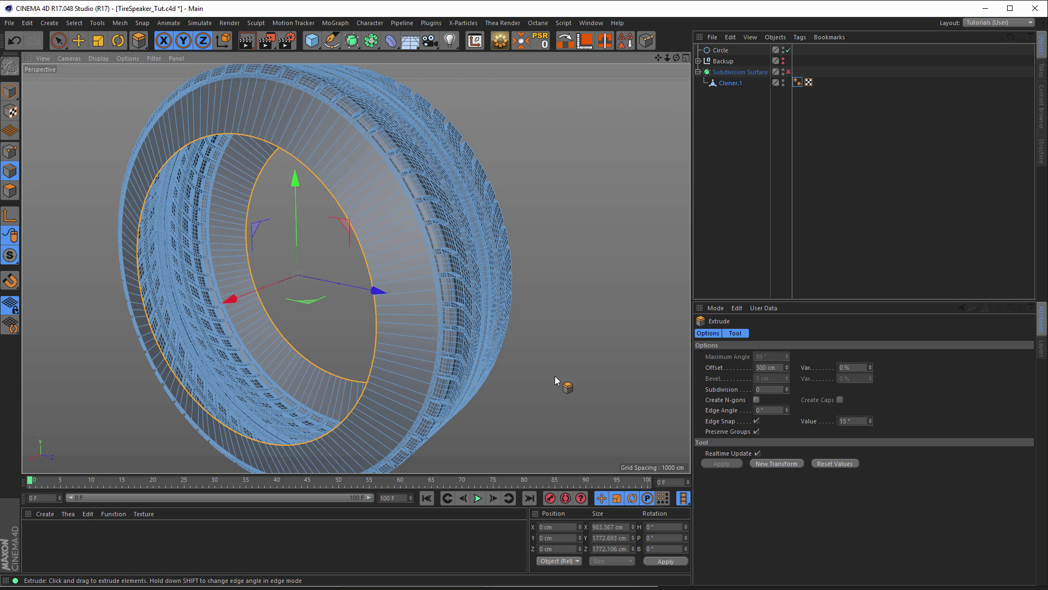
pyautogui.click(768, 464)
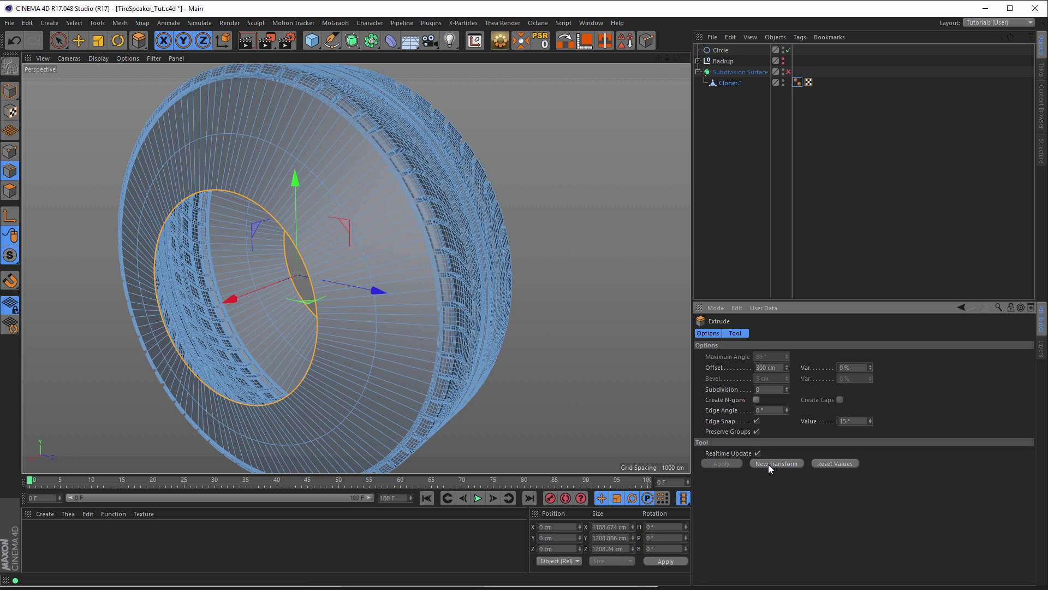
# Step: Scale the two innermost sidewall edge loops closer together along X, to about 854 cm apart
pyautogui.moveTo(422, 321)
pyautogui.keyDown('alt'); pyautogui.mouseDown()
pyautogui.moveTo(461, 331)
pyautogui.moveTo(417, 323)
pyautogui.mouseUp(); pyautogui.keyUp('alt')
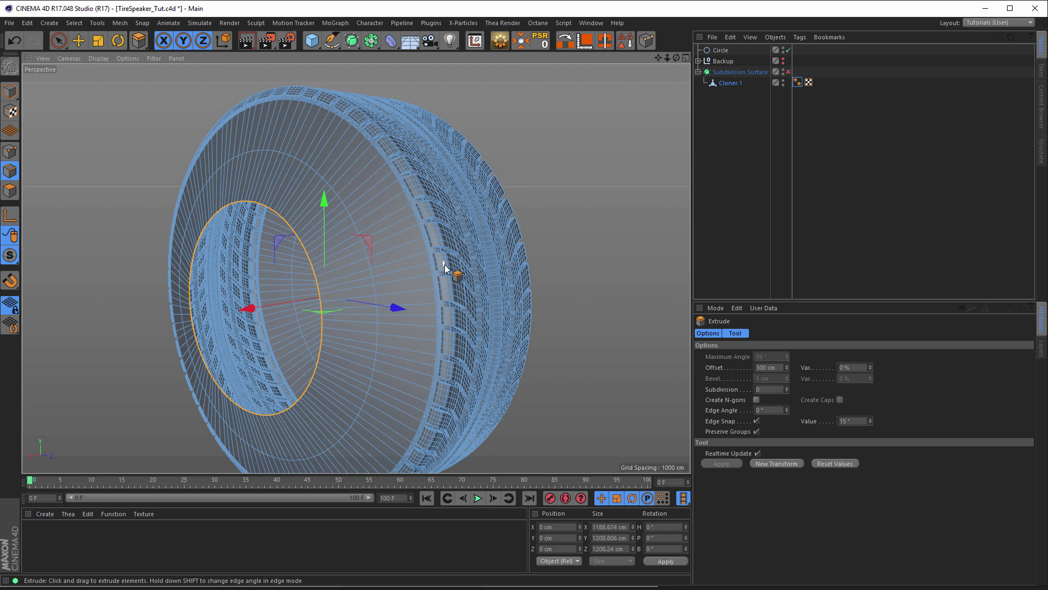
pyautogui.press('t')
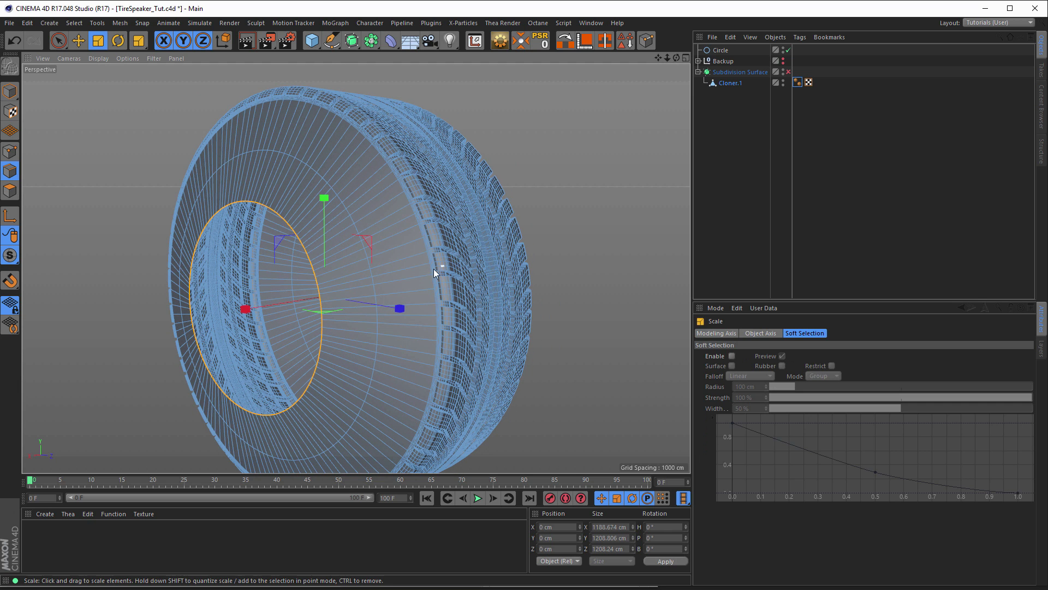
pyautogui.keyDown('alt'); pyautogui.moveTo(256, 299); pyautogui.dragTo(251, 260); pyautogui.keyUp('alt')
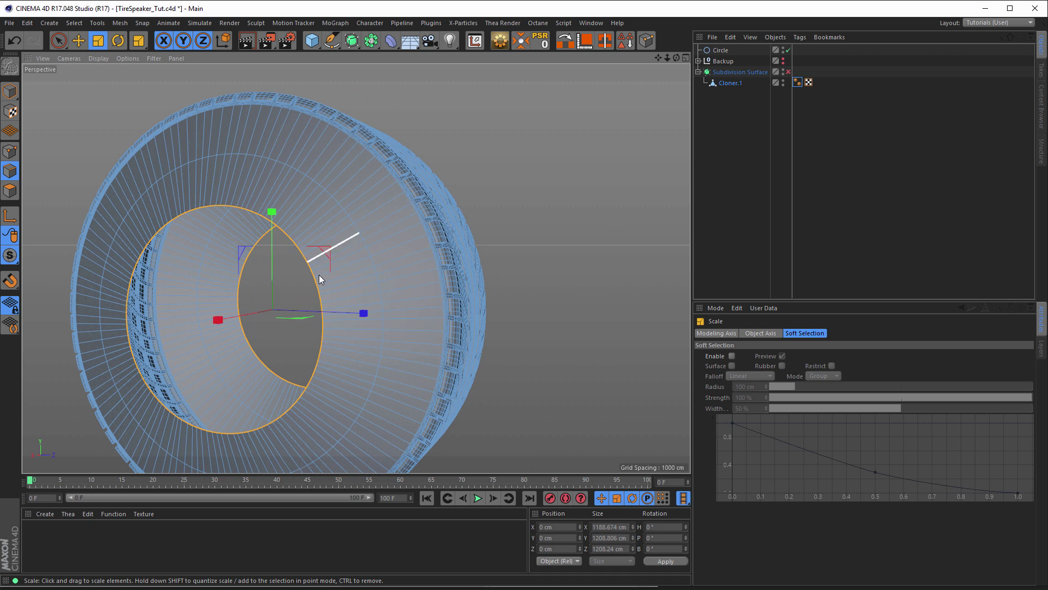
pyautogui.keyDown('alt'); pyautogui.moveTo(319, 279); pyautogui.dragTo(334, 277); pyautogui.keyUp('alt')
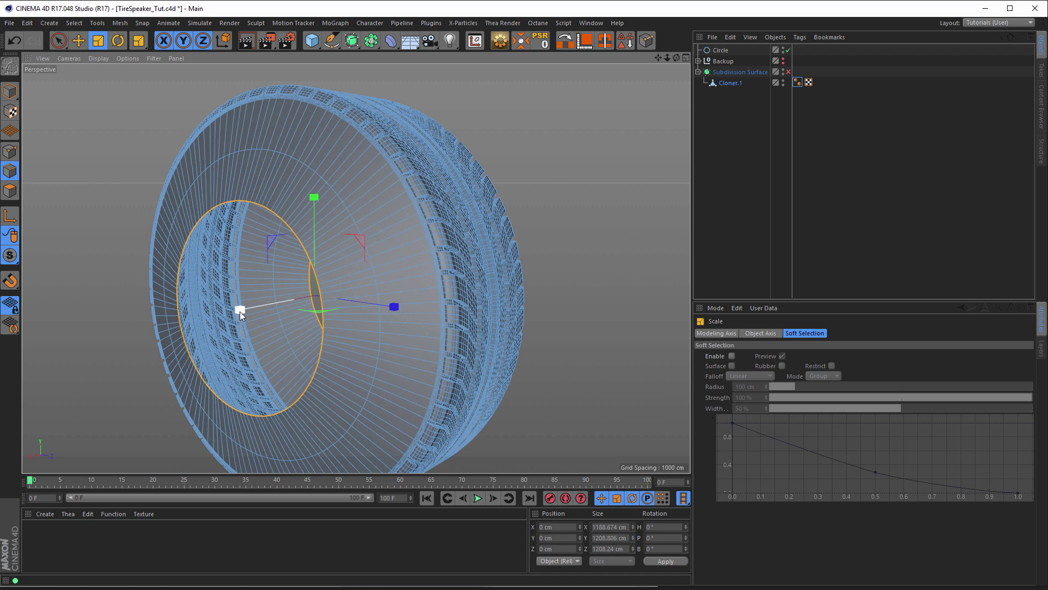
pyautogui.moveTo(241, 310); pyautogui.dragTo(449, 279)
pyautogui.scroll(-5, 360, 302)
pyautogui.scroll(2, 396, 327)
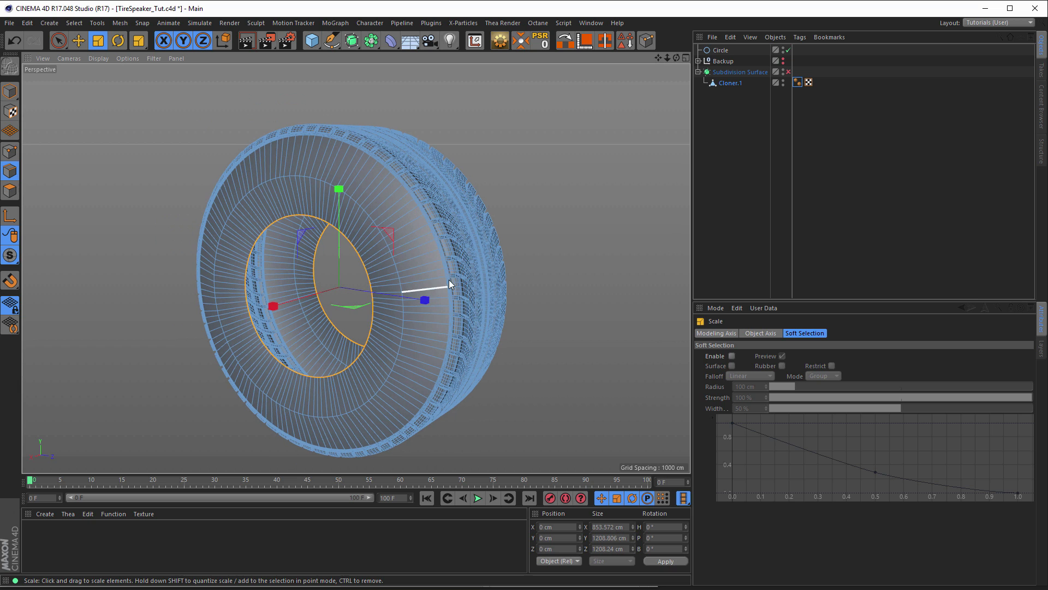
# Step: Enable the Subdivision Surface, render the tire in the viewport to check it, and disable the smoothing again
pyautogui.click(788, 72)
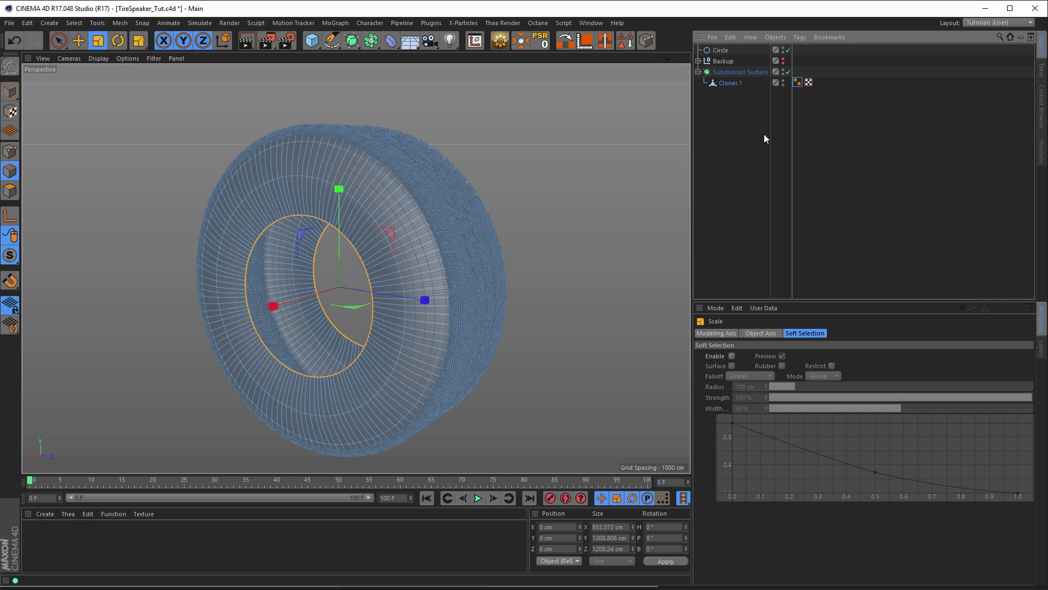
pyautogui.hotkey('ctrl', 'r')
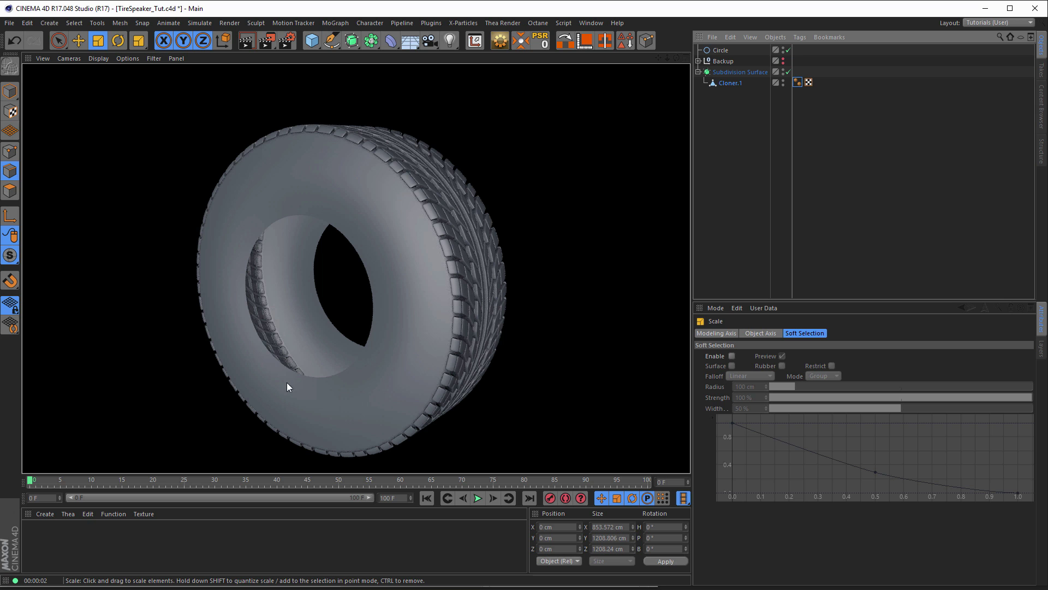
pyautogui.click(737, 73)
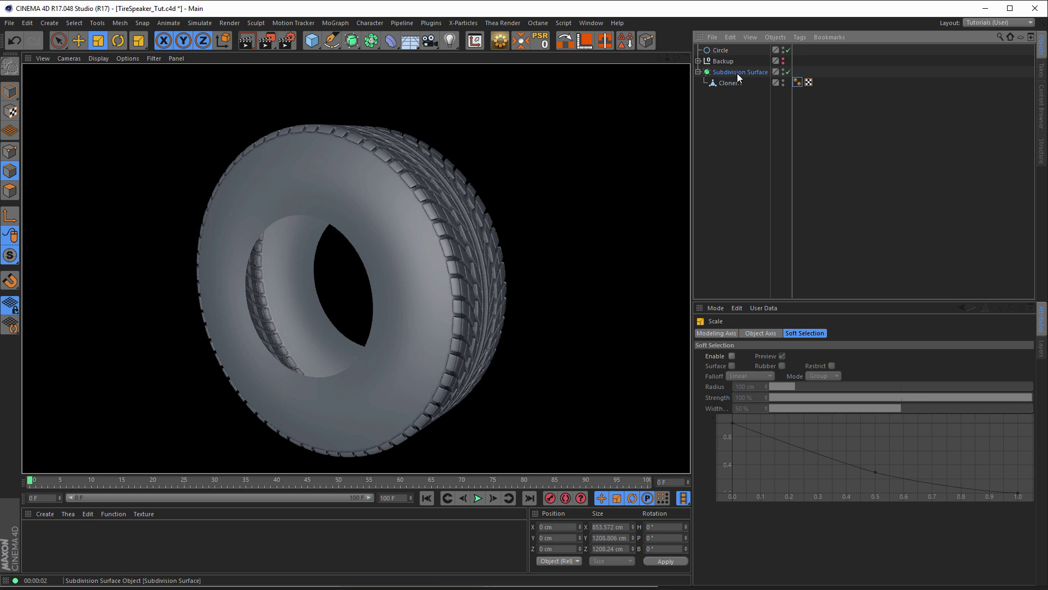
pyautogui.click(788, 72)
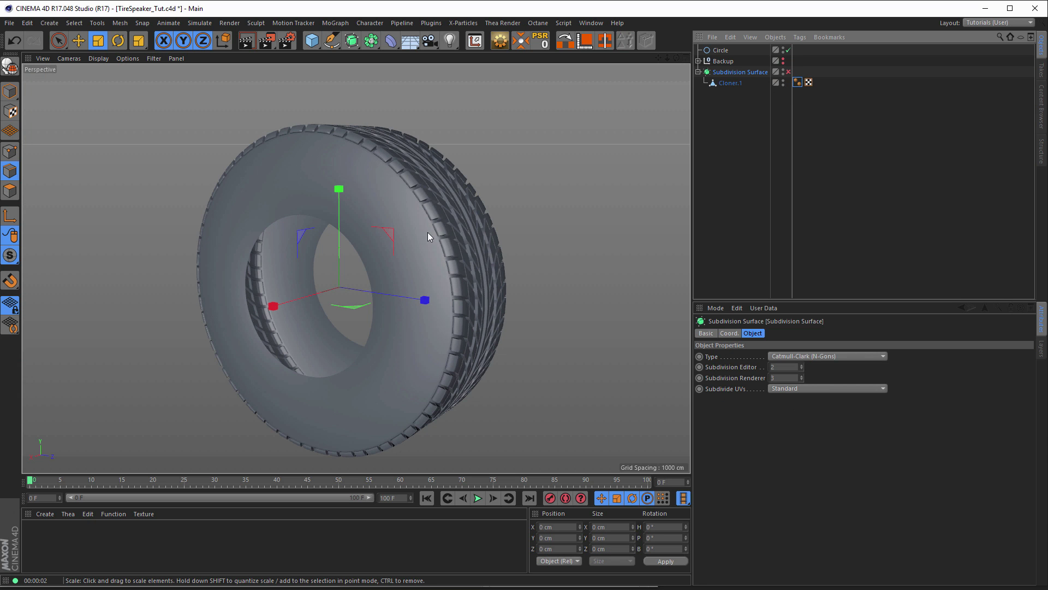
# Step: Extrude the open inner edge loops of Cloner.1 inward along X to about 768 cm apart, and extrude them outward to about 1345 cm in Y and Z
pyautogui.click(730, 83)
pyautogui.keyDown('alt'); pyautogui.moveTo(372, 216); pyautogui.dragTo(307, 257); pyautogui.keyUp('alt')
pyautogui.keyDown('alt'); pyautogui.moveTo(351, 257); pyautogui.dragTo(480, 248, button='right'); pyautogui.keyUp('alt')
pyautogui.keyDown('alt'); pyautogui.moveTo(356, 266); pyautogui.dragTo(390, 195, button='middle'); pyautogui.keyUp('alt')
pyautogui.keyDown('alt'); pyautogui.moveTo(390, 208); pyautogui.dragTo(425, 204, button='right'); pyautogui.keyUp('alt')
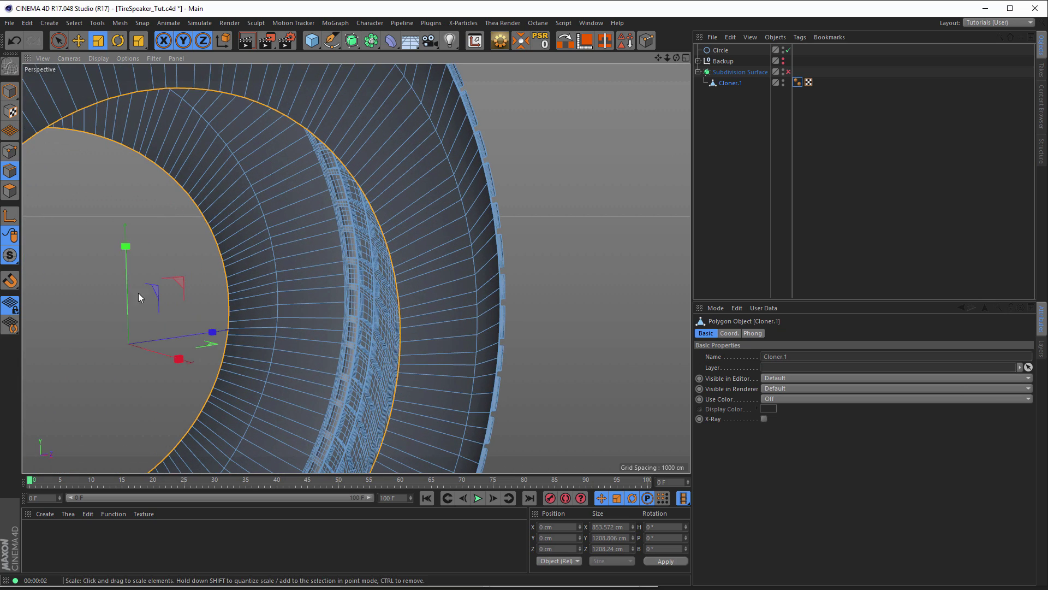
pyautogui.hotkey('ctrl', 's')
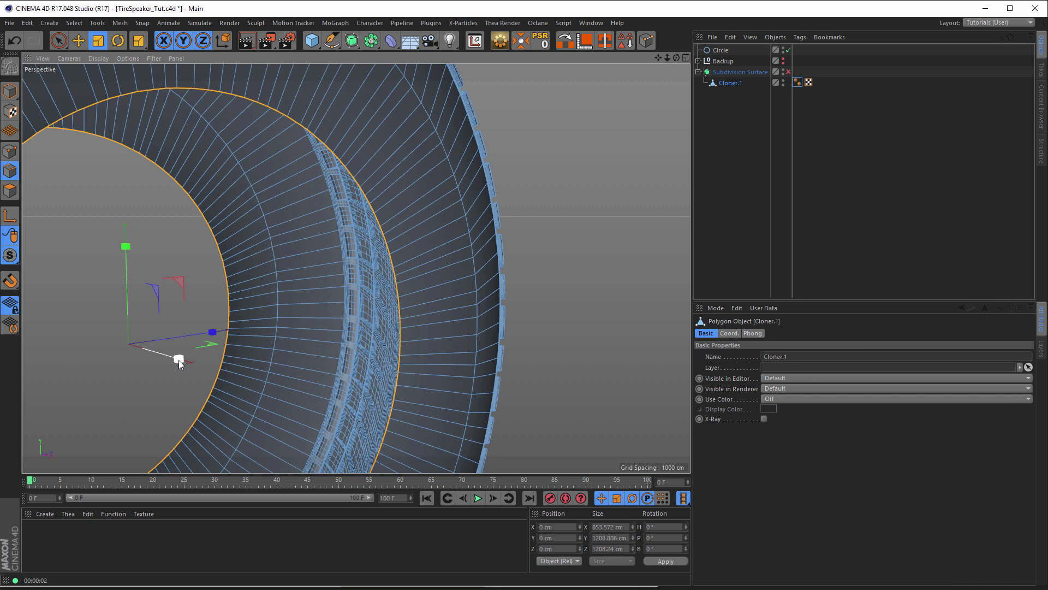
pyautogui.moveTo(178, 359); pyautogui.dragTo(173, 362)
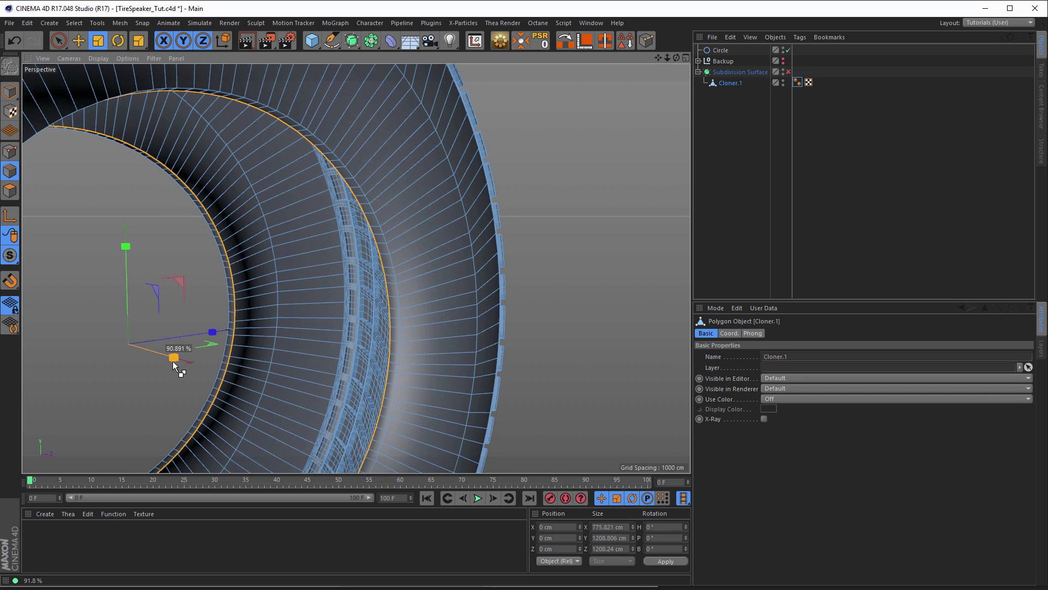
pyautogui.moveTo(173, 361); pyautogui.dragTo(173, 363)
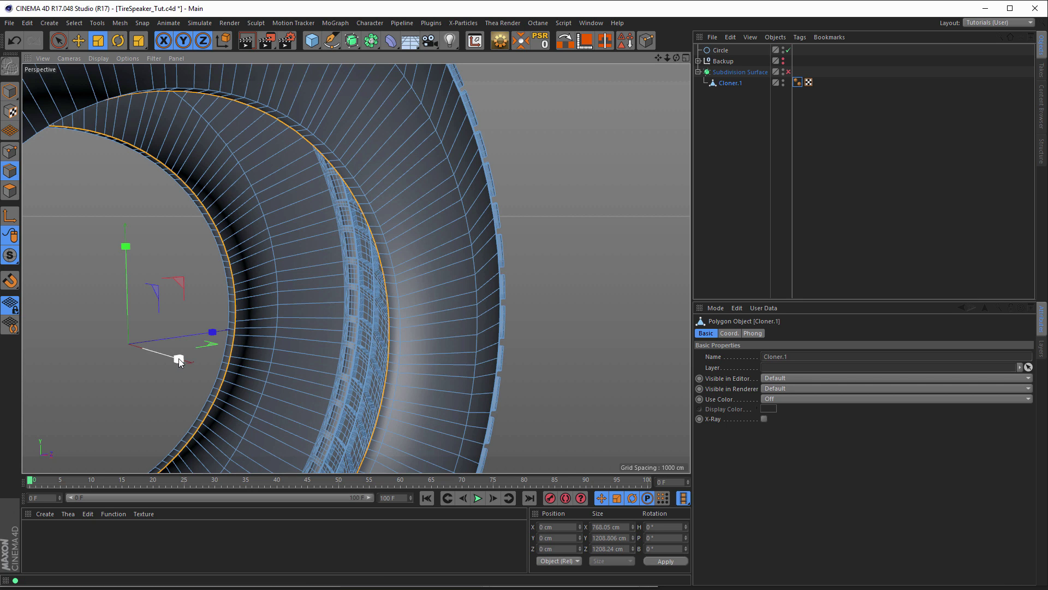
pyautogui.press('shift')
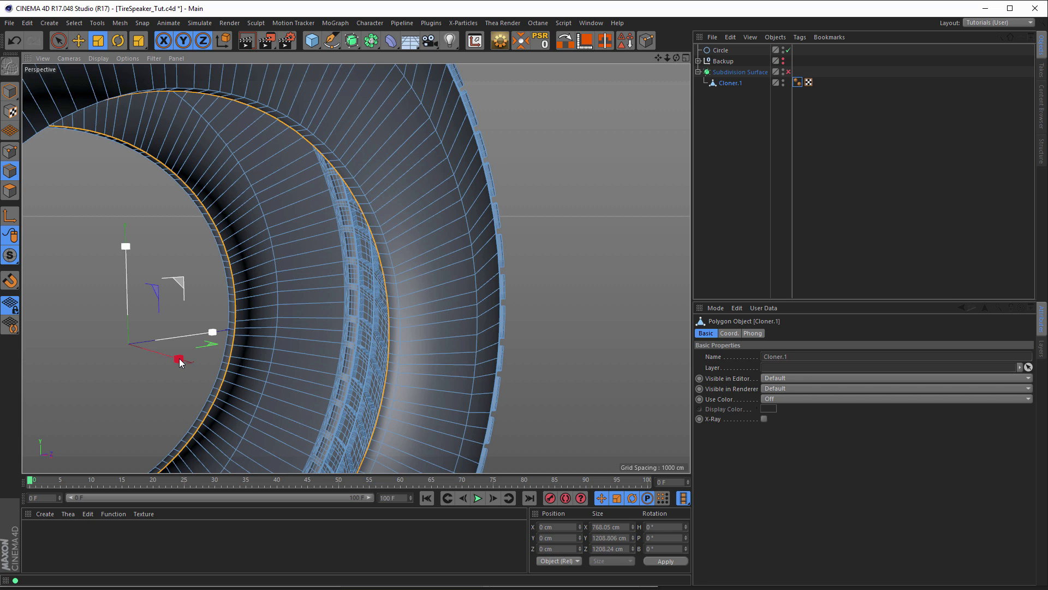
pyautogui.keyDown('shift'); pyautogui.moveTo(180, 361); pyautogui.dragTo(187, 355); pyautogui.keyUp('shift')
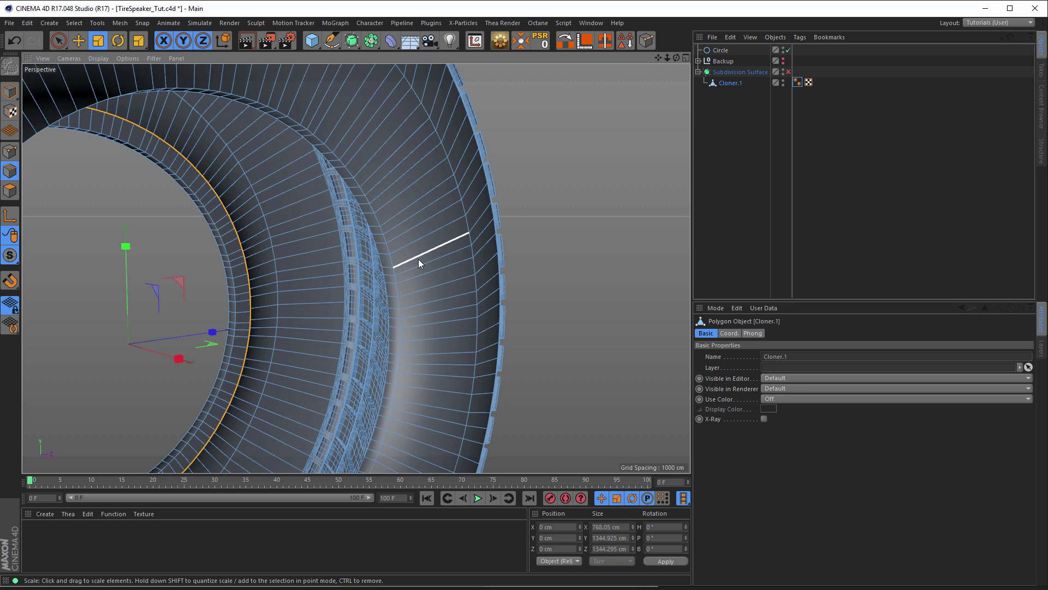
# Step: Loop-select both edges of the narrow inner rim on each side of the tire and bevel them with a 4.5 cm offset and 1 subdivision
pyautogui.click(10, 172)
pyautogui.press('u')
pyautogui.press('l')
pyautogui.click(382, 233)
pyautogui.moveTo(386, 241)
pyautogui.keyDown('alt'); pyautogui.mouseDown()
pyautogui.moveTo(335, 241)
pyautogui.moveTo(453, 218)
pyautogui.moveTo(390, 233)
pyautogui.mouseUp(); pyautogui.keyUp('alt')
pyautogui.keyDown('alt'); pyautogui.moveTo(390, 233); pyautogui.dragTo(425, 223, button='right'); pyautogui.keyUp('alt')
pyautogui.keyDown('shift'); pyautogui.click(368, 221); pyautogui.keyUp('shift')
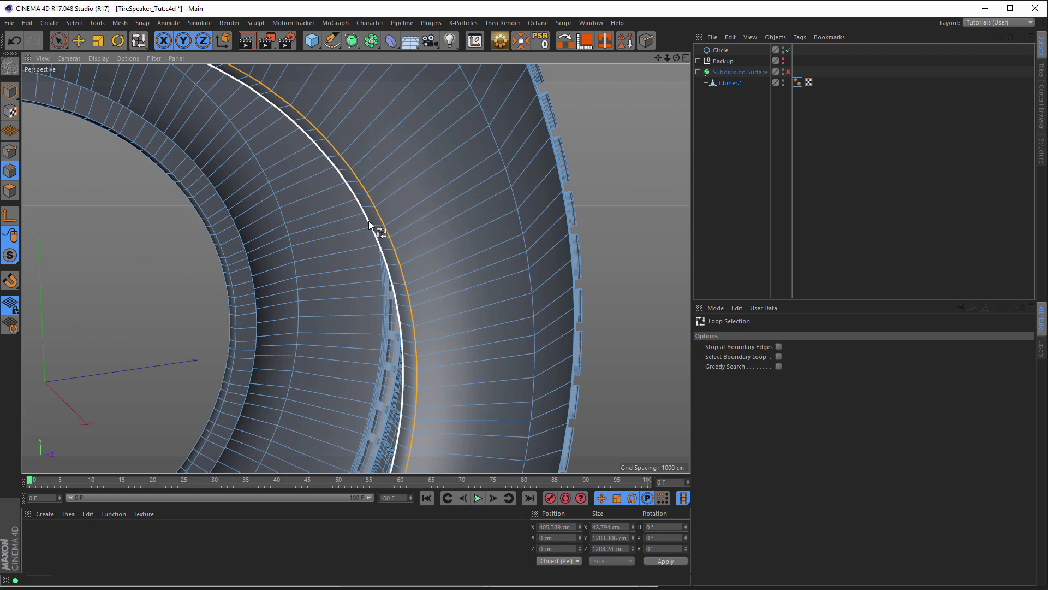
pyautogui.keyDown('shift'); pyautogui.click(214, 248); pyautogui.keyUp('shift')
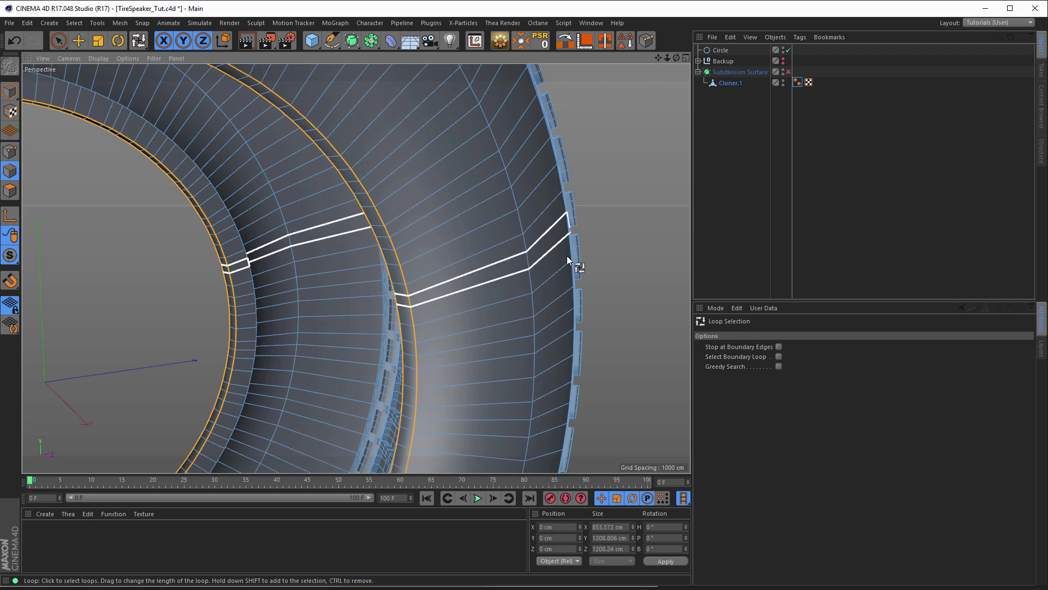
pyautogui.rightClick(584, 234)
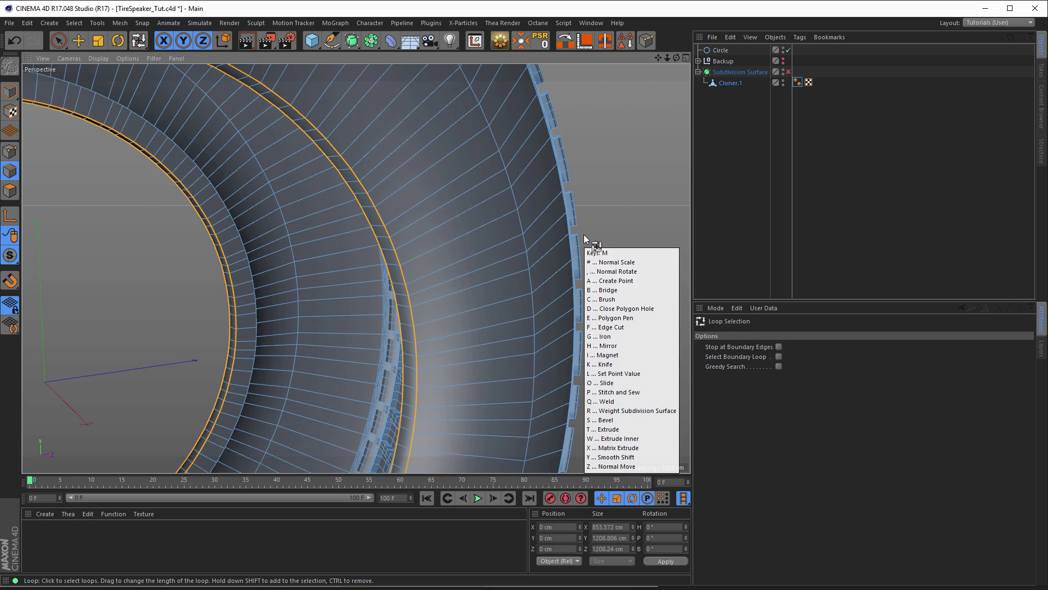
pyautogui.click(624, 267)
pyautogui.moveTo(628, 251); pyautogui.dragTo(654, 251)
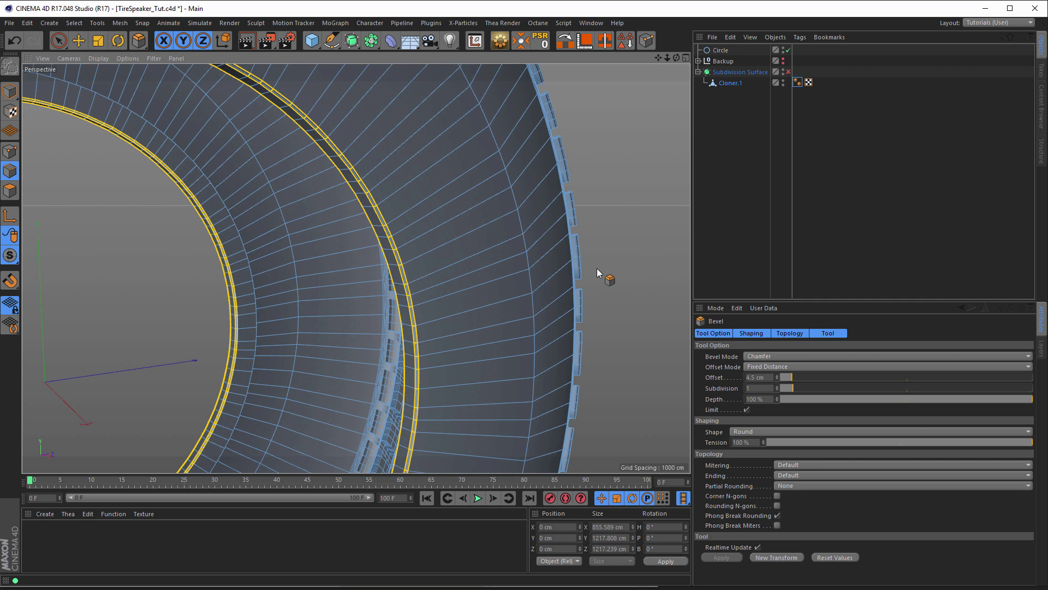
# Step: Inspect the whole tire without its wireframe in Model mode, checking the sidewall profile and beveled rim
pyautogui.keyDown('alt'); pyautogui.moveTo(493, 269); pyautogui.dragTo(418, 287, button='right'); pyautogui.keyUp('alt')
pyautogui.keyDown('alt'); pyautogui.moveTo(417, 287); pyautogui.dragTo(375, 302); pyautogui.keyUp('alt')
pyautogui.keyDown('alt'); pyautogui.moveTo(499, 280); pyautogui.dragTo(555, 273); pyautogui.keyUp('alt')
pyautogui.click(12, 92)
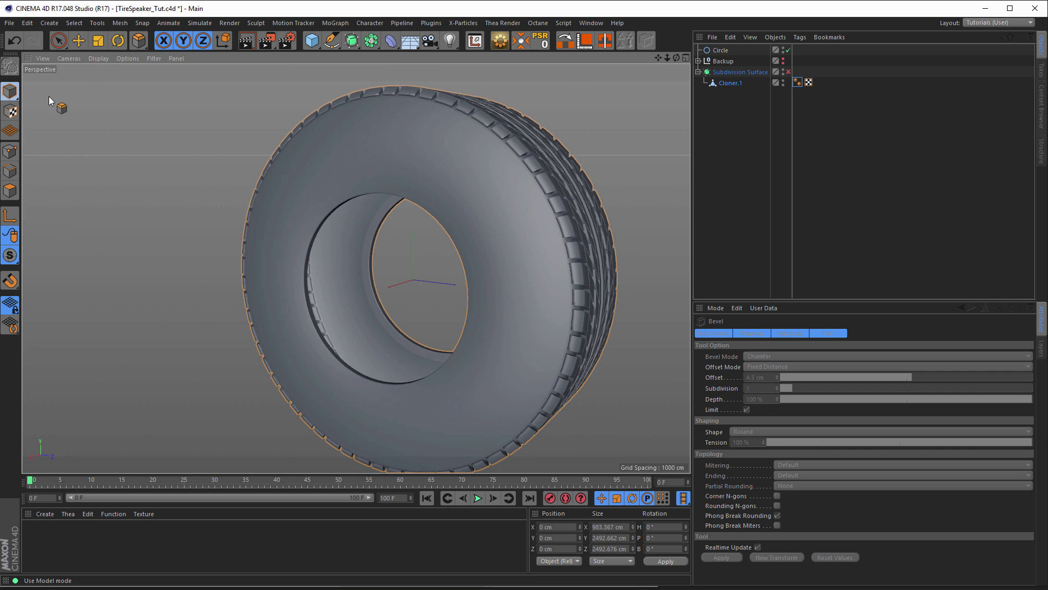
pyautogui.moveTo(457, 174)
pyautogui.keyDown('alt'); pyautogui.mouseDown()
pyautogui.moveTo(350, 166)
pyautogui.moveTo(433, 168)
pyautogui.moveTo(467, 182)
pyautogui.mouseUp(); pyautogui.keyUp('alt')
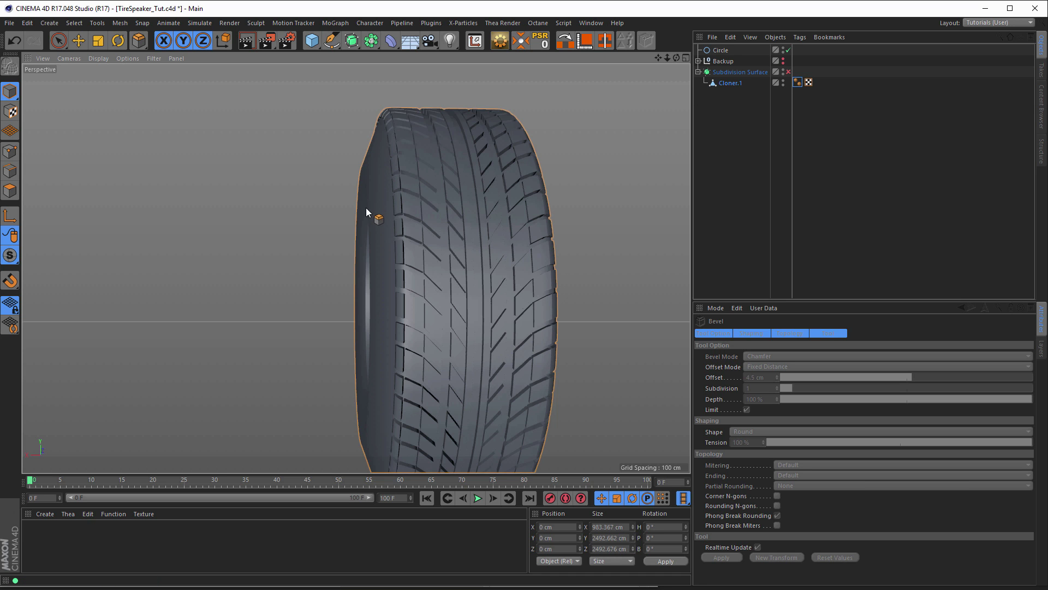
pyautogui.keyDown('alt'); pyautogui.moveTo(408, 166); pyautogui.dragTo(325, 167); pyautogui.keyUp('alt')
# Step: Loop-select the middle edge loop of each sidewall on Cloner.1 and scale both along X to about 914 cm apart
pyautogui.click(730, 83)
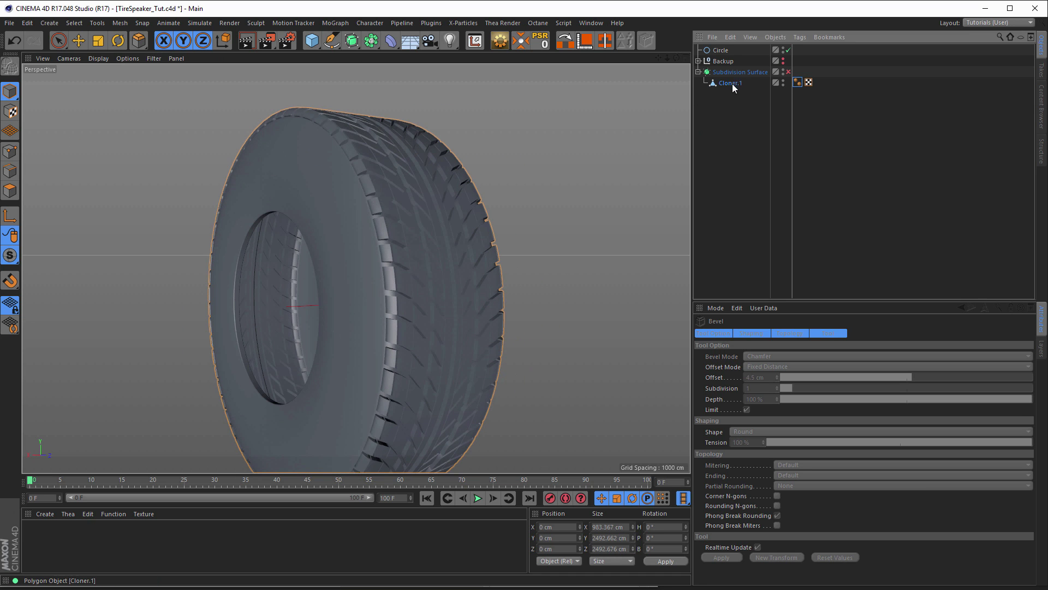
pyautogui.click(10, 171)
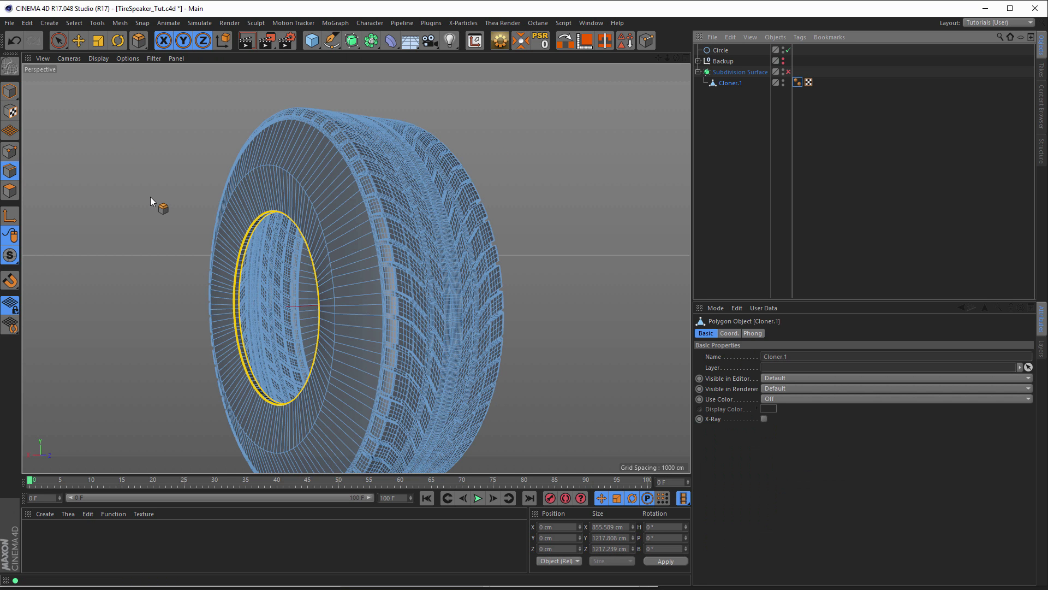
pyautogui.press('u')
pyautogui.press('l')
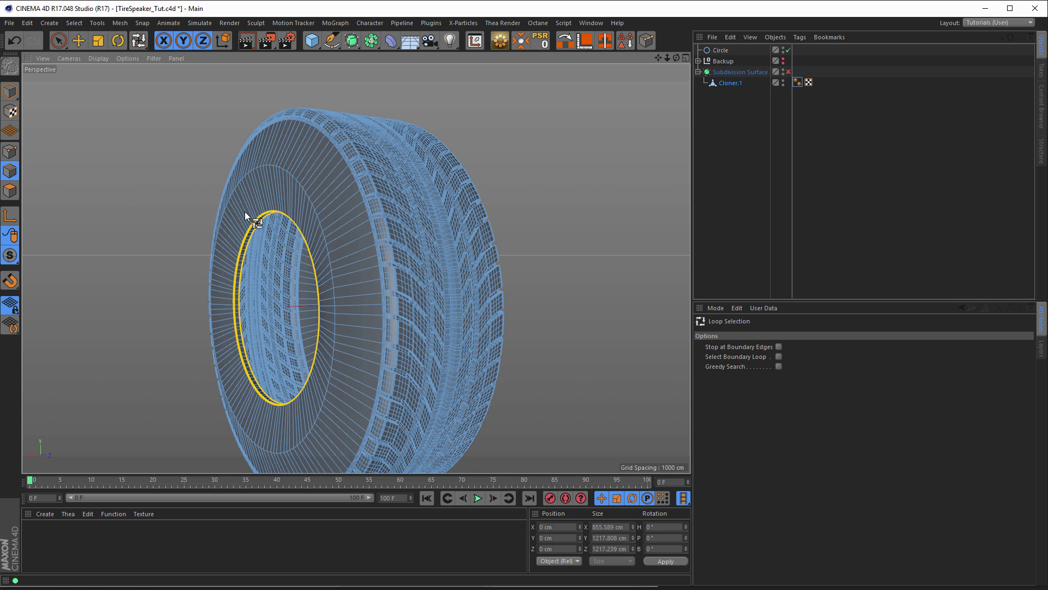
pyautogui.click(319, 218)
pyautogui.keyDown('alt'); pyautogui.moveTo(400, 216); pyautogui.dragTo(282, 177); pyautogui.keyUp('alt')
pyautogui.click(575, 204)
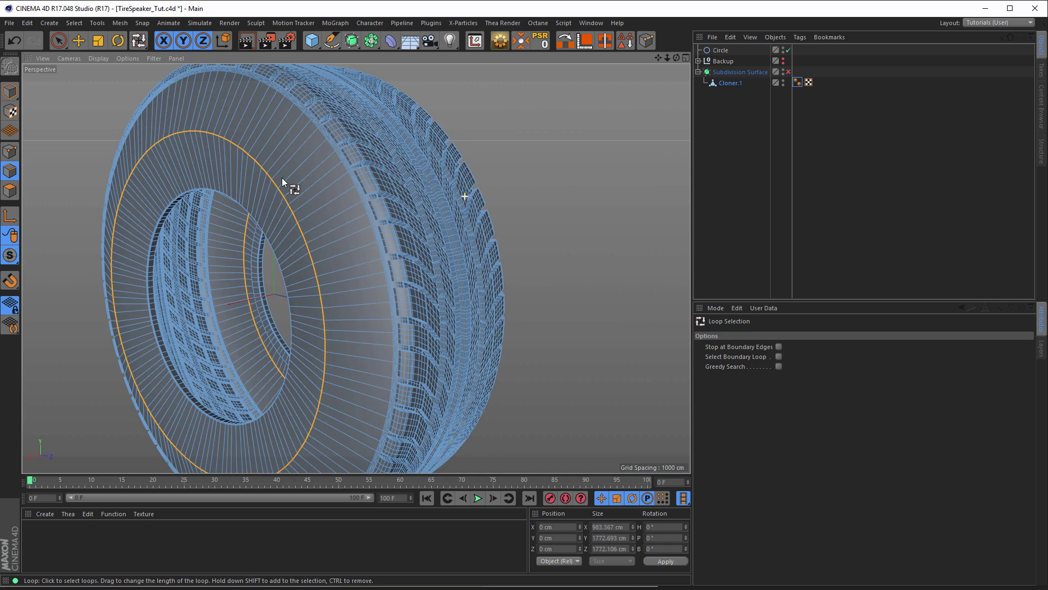
pyautogui.click(99, 41)
pyautogui.moveTo(152, 252); pyautogui.dragTo(404, 247)
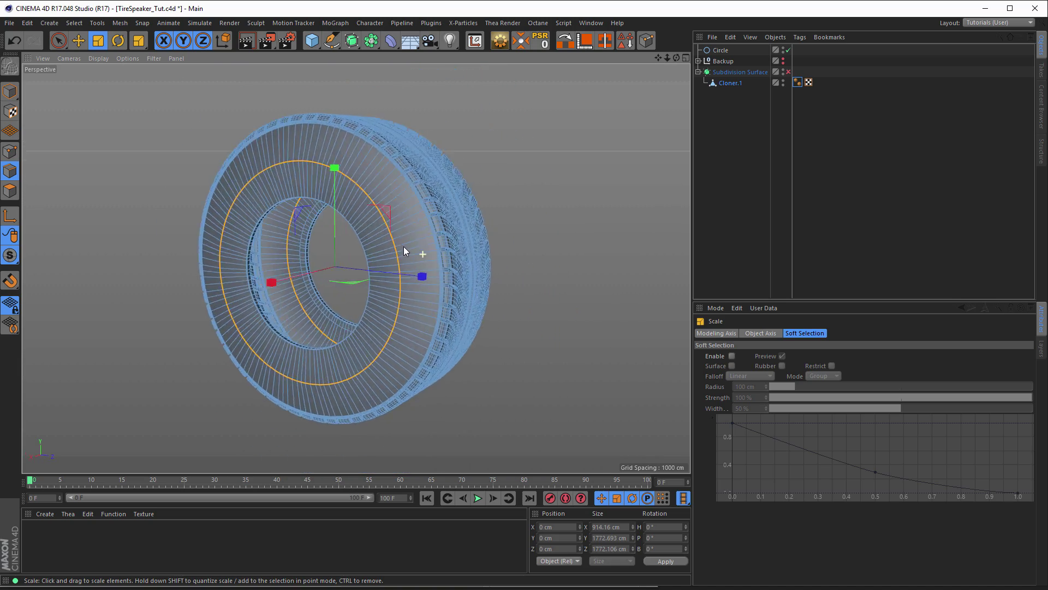
# Step: Enable the Subdivision Surface and examine the smoothed tire's sidewalls, inner rim and tread blocks in Model mode
pyautogui.click(788, 72)
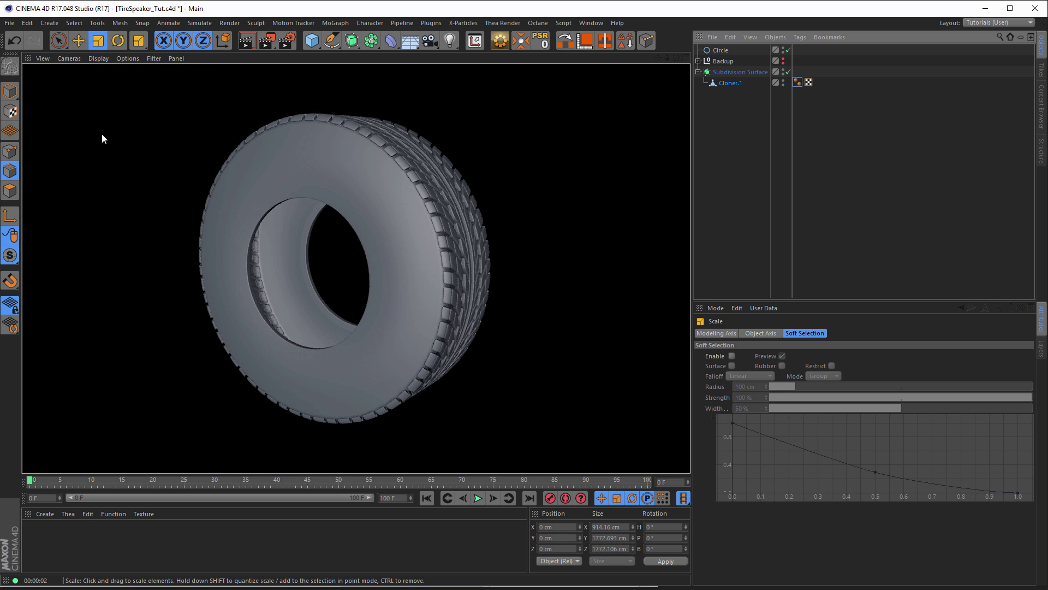
pyautogui.click(10, 91)
pyautogui.keyDown('alt'); pyautogui.moveTo(418, 227); pyautogui.dragTo(267, 225); pyautogui.keyUp('alt')
pyautogui.keyDown('alt'); pyautogui.moveTo(354, 255); pyautogui.dragTo(483, 244, button='right'); pyautogui.keyUp('alt')
pyautogui.moveTo(483, 244)
pyautogui.keyDown('alt'); pyautogui.mouseDown()
pyautogui.moveTo(450, 258)
pyautogui.moveTo(489, 253)
pyautogui.mouseUp(); pyautogui.keyUp('alt')
pyautogui.keyDown('alt'); pyautogui.moveTo(489, 253); pyautogui.dragTo(500, 224, button='right'); pyautogui.keyUp('alt')
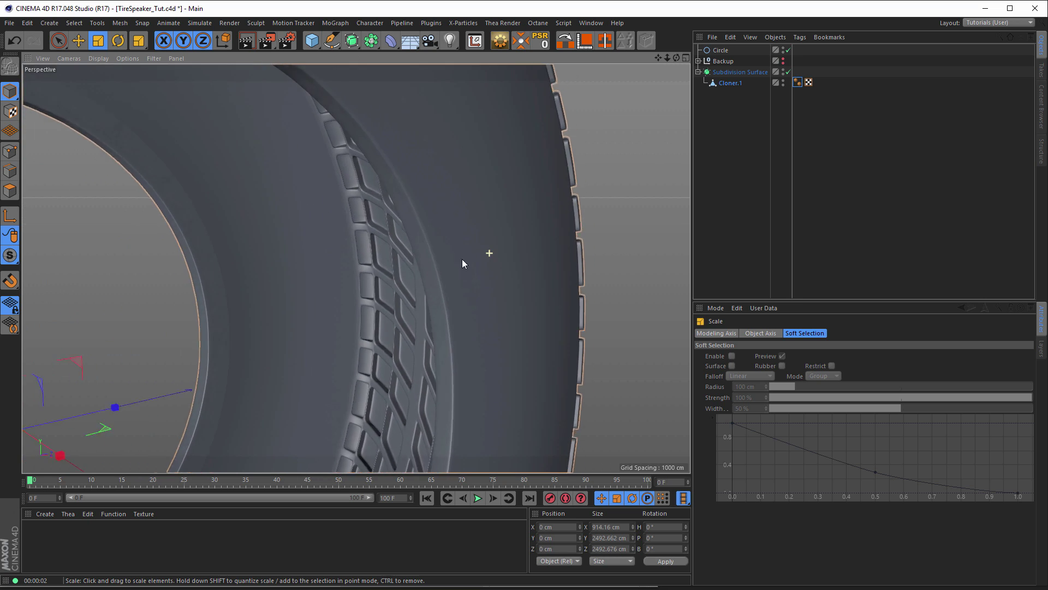
pyautogui.keyDown('alt'); pyautogui.moveTo(499, 224); pyautogui.dragTo(663, 207); pyautogui.keyUp('alt')
pyautogui.keyDown('alt'); pyautogui.moveTo(663, 206); pyautogui.dragTo(630, 210, button='right'); pyautogui.keyUp('alt')
pyautogui.keyDown('alt'); pyautogui.moveTo(630, 210); pyautogui.dragTo(391, 265); pyautogui.keyUp('alt')
pyautogui.keyDown('alt'); pyautogui.moveTo(391, 264); pyautogui.dragTo(491, 251, button='right'); pyautogui.keyUp('alt')
pyautogui.keyDown('alt'); pyautogui.moveTo(491, 251); pyautogui.dragTo(587, 289); pyautogui.keyUp('alt')
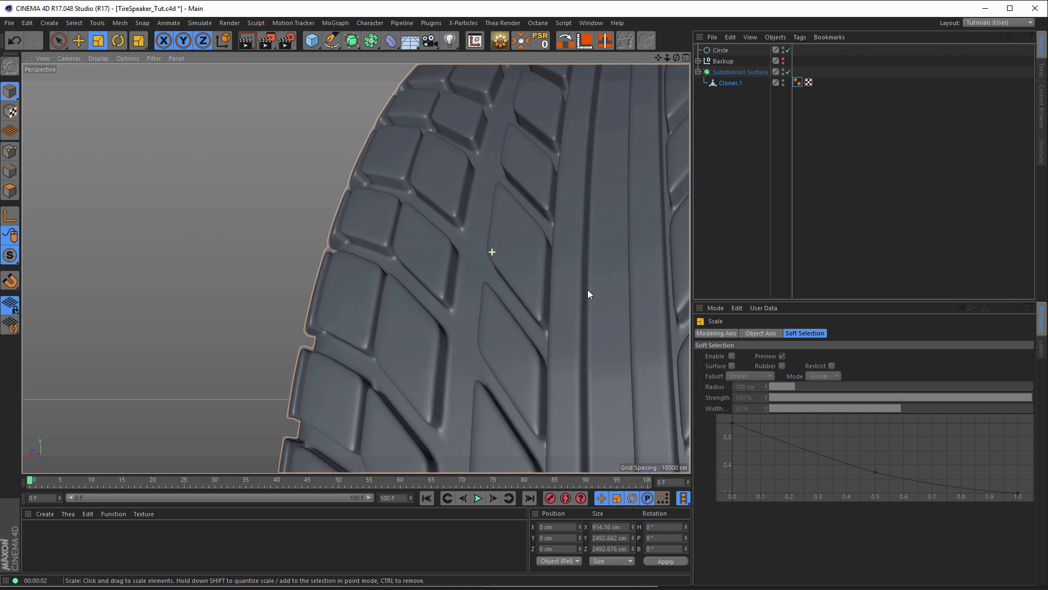
pyautogui.keyDown('alt'); pyautogui.moveTo(587, 289); pyautogui.dragTo(597, 289, button='right'); pyautogui.keyUp('alt')
pyautogui.keyDown('alt'); pyautogui.moveTo(598, 289); pyautogui.dragTo(327, 156); pyautogui.keyUp('alt')
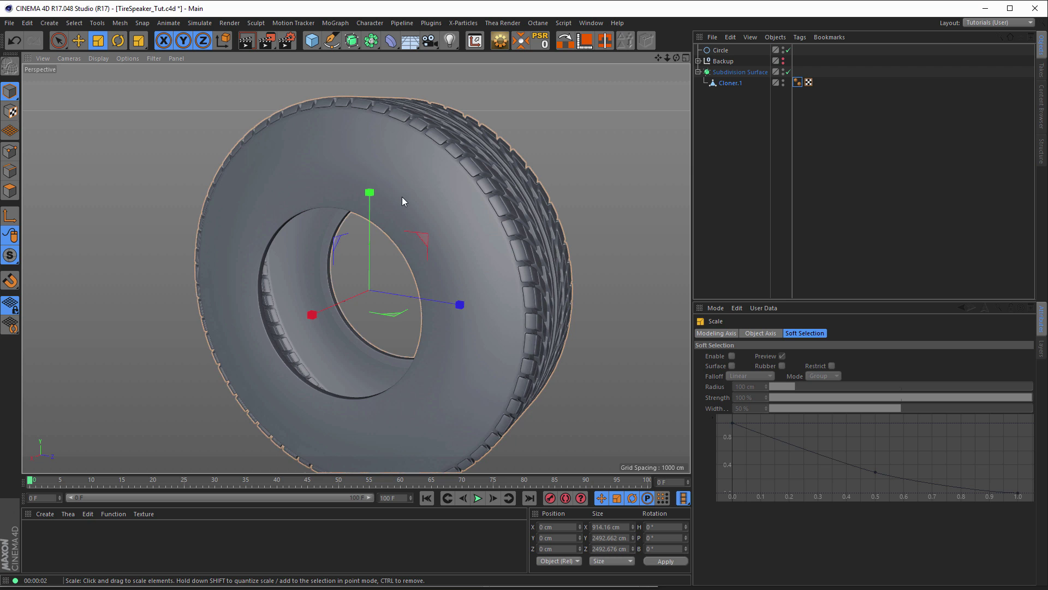
pyautogui.keyDown('alt'); pyautogui.moveTo(403, 201); pyautogui.dragTo(290, 198); pyautogui.keyUp('alt')
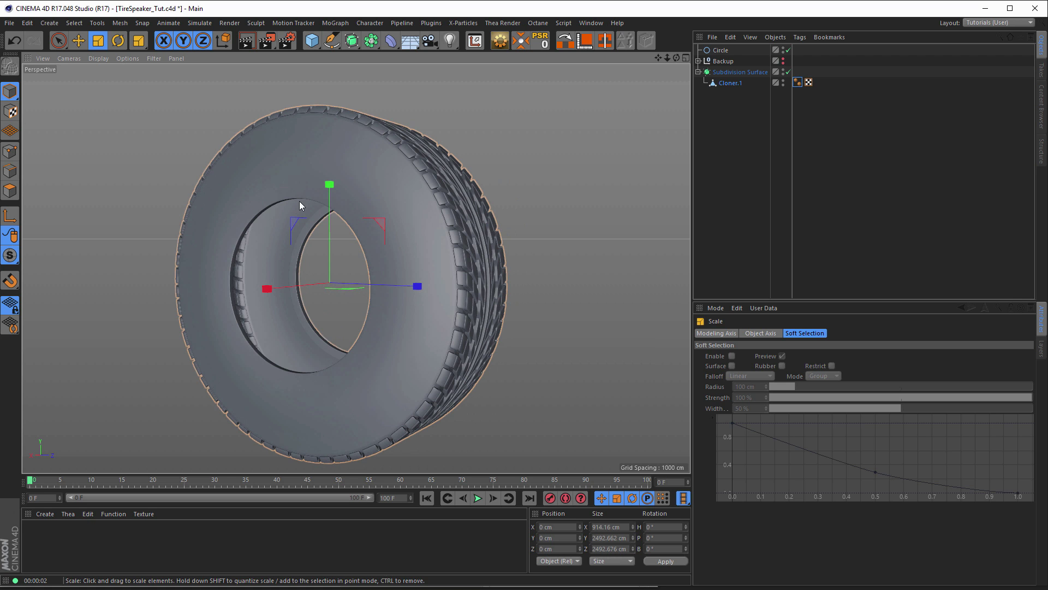
pyautogui.keyDown('alt'); pyautogui.moveTo(346, 179); pyautogui.dragTo(371, 171); pyautogui.keyUp('alt')
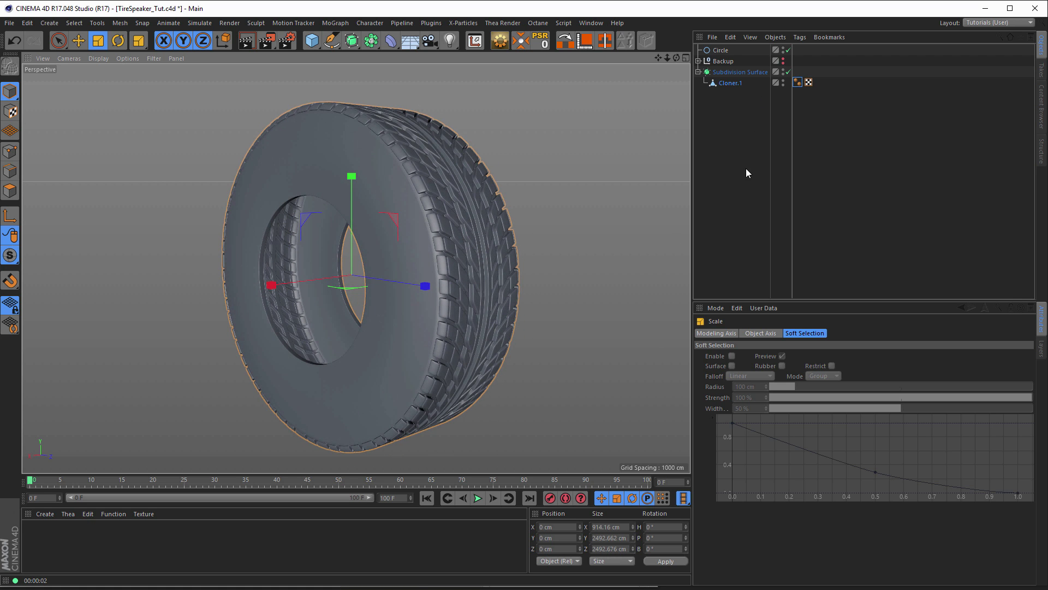
# Step: Return to edge editing on Cloner.1 and turn off the Subdivision Surface
pyautogui.click(731, 84)
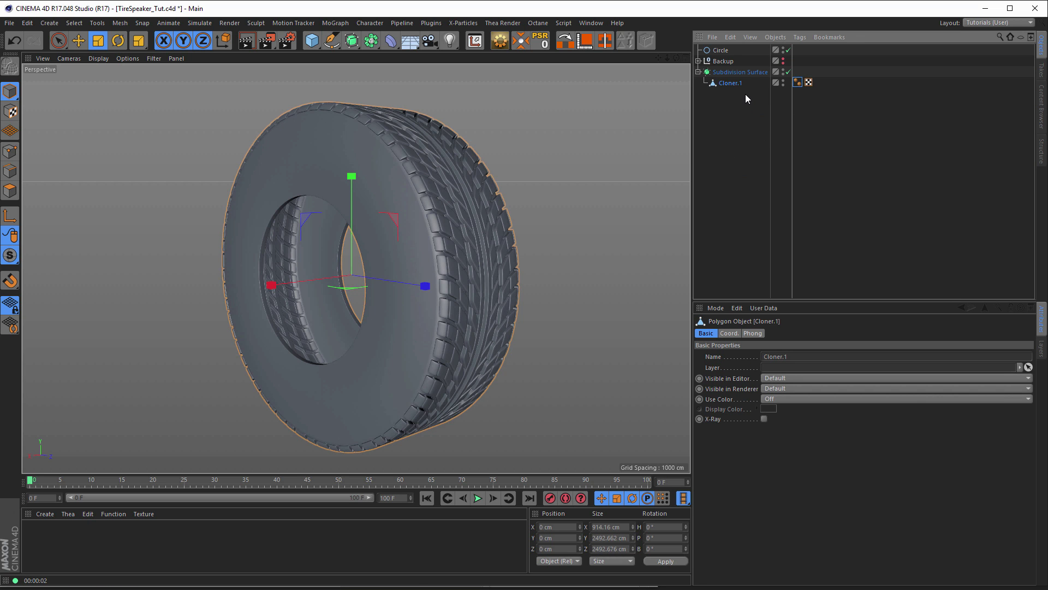
pyautogui.click(10, 171)
pyautogui.keyDown('alt'); pyautogui.moveTo(259, 249); pyautogui.dragTo(281, 243); pyautogui.keyUp('alt')
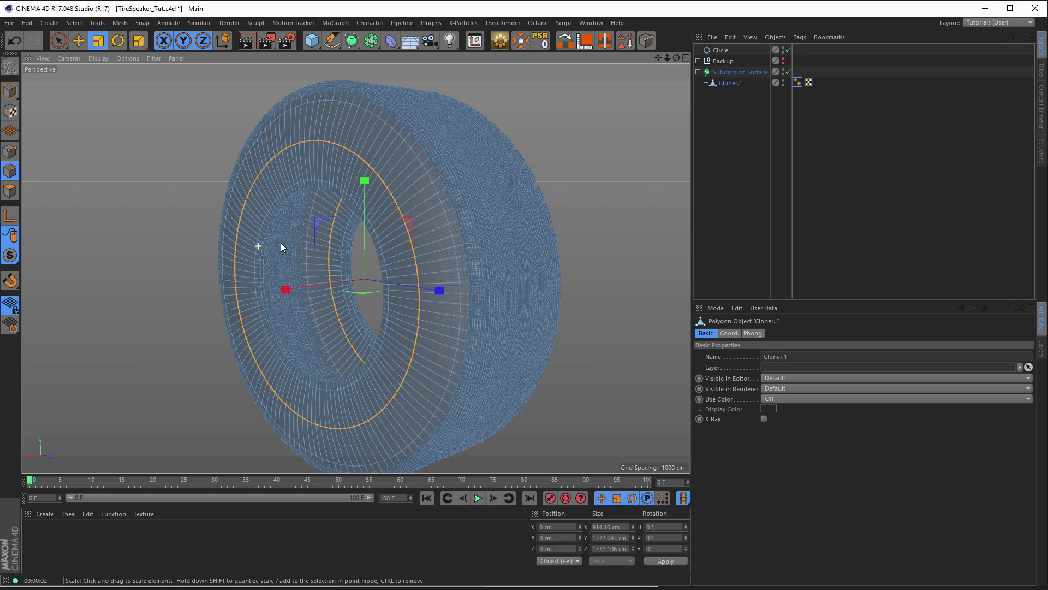
pyautogui.press('q')
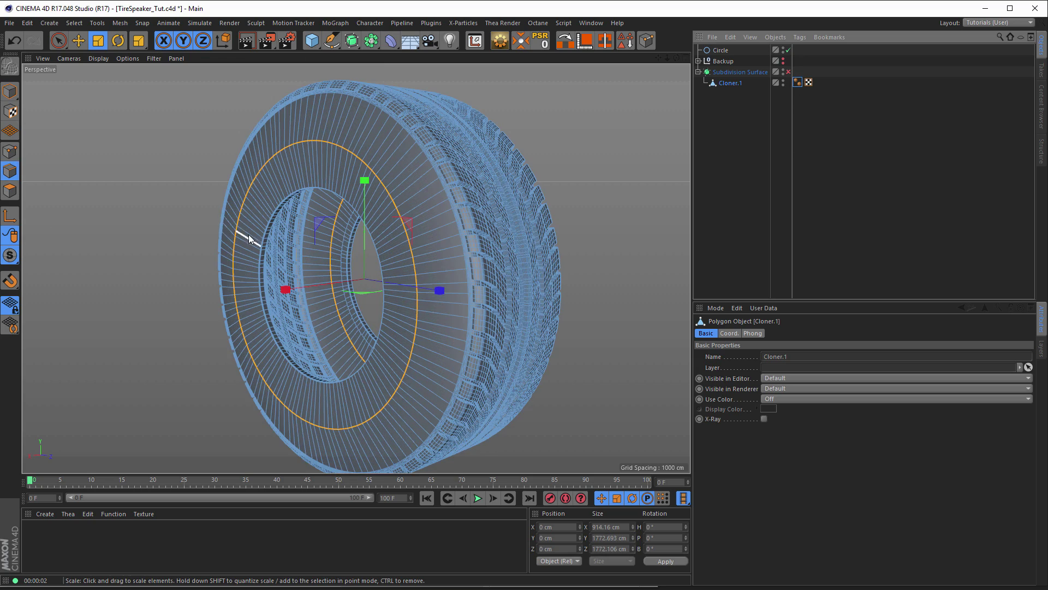
# Step: Loop-select the beveled edge loops and the open inner edge loop of the rim on one side of Cloner.1
pyautogui.scroll(10, 248, 234)
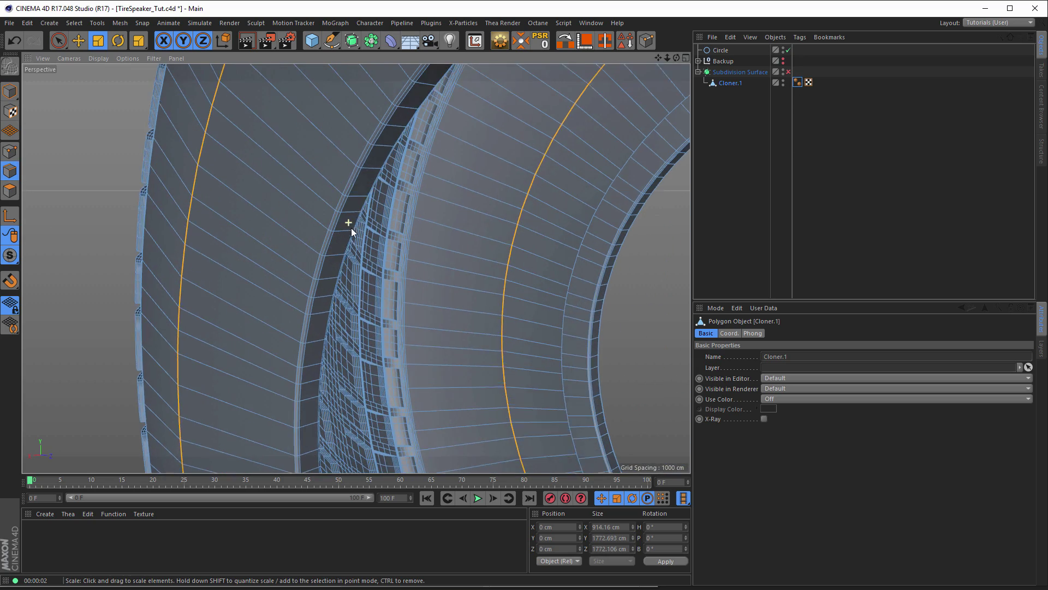
pyautogui.scroll(4, 360, 232)
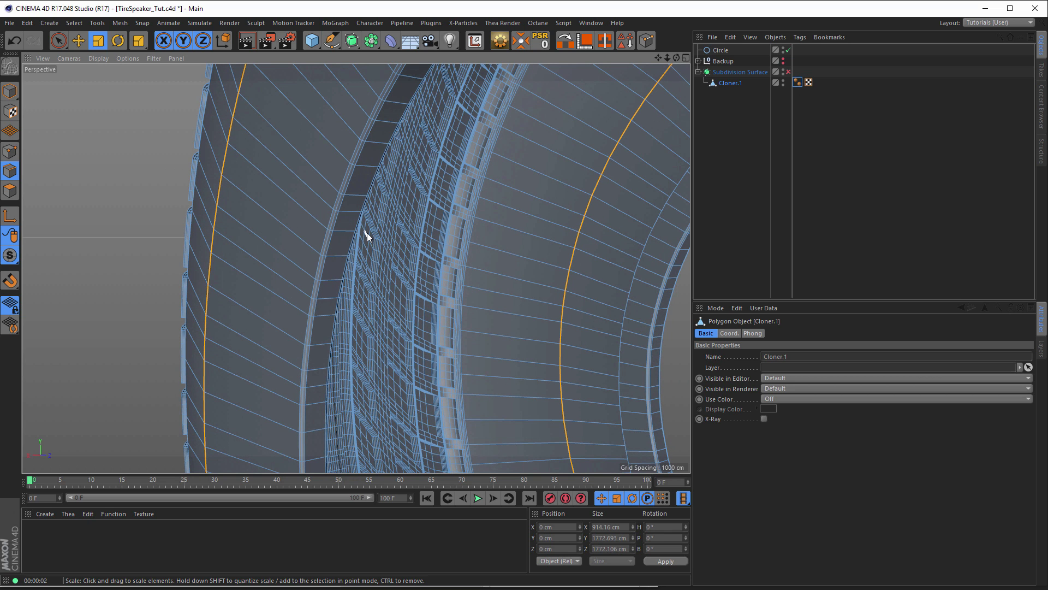
pyautogui.press('u')
pyautogui.press('l')
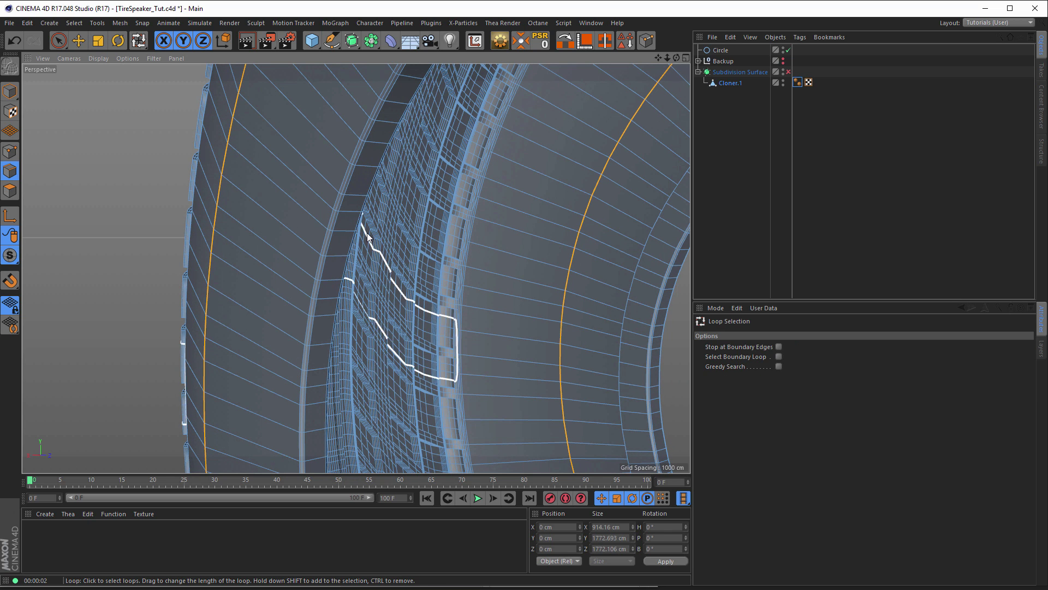
pyautogui.click(326, 234)
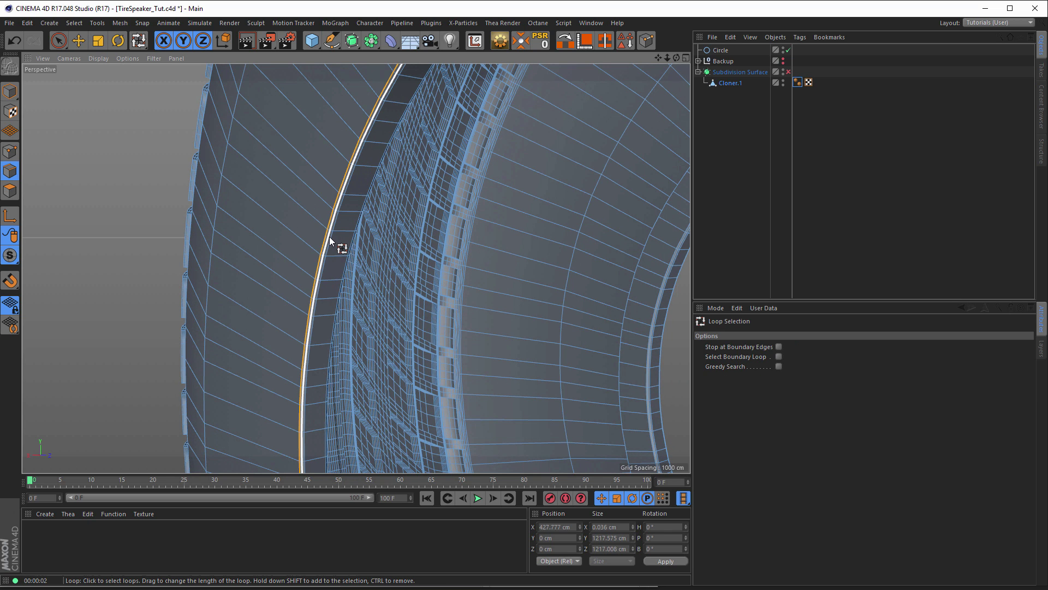
pyautogui.keyDown('shift'); pyautogui.click(330, 237); pyautogui.keyUp('shift')
pyautogui.keyDown('alt'); pyautogui.moveTo(339, 237); pyautogui.dragTo(491, 233); pyautogui.keyUp('alt')
pyautogui.keyDown('shift'); pyautogui.click(358, 247); pyautogui.keyUp('shift')
pyautogui.keyDown('shift'); pyautogui.click(358, 247); pyautogui.keyUp('shift')
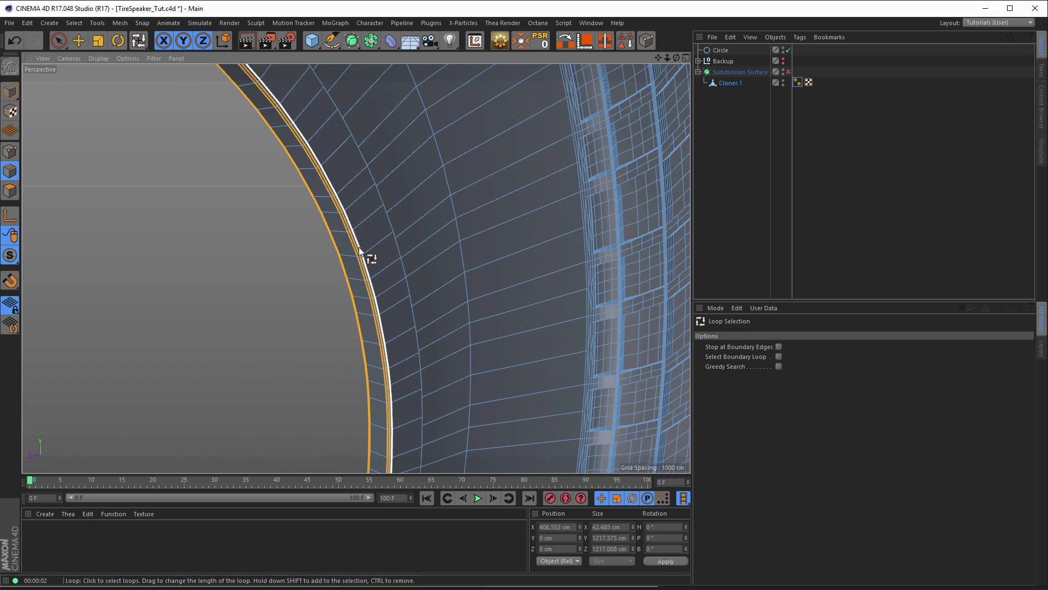
pyautogui.keyDown('shift'); pyautogui.click(388, 225); pyautogui.keyUp('shift')
pyautogui.keyDown('alt'); pyautogui.moveTo(373, 258); pyautogui.dragTo(169, 245); pyautogui.keyUp('alt')
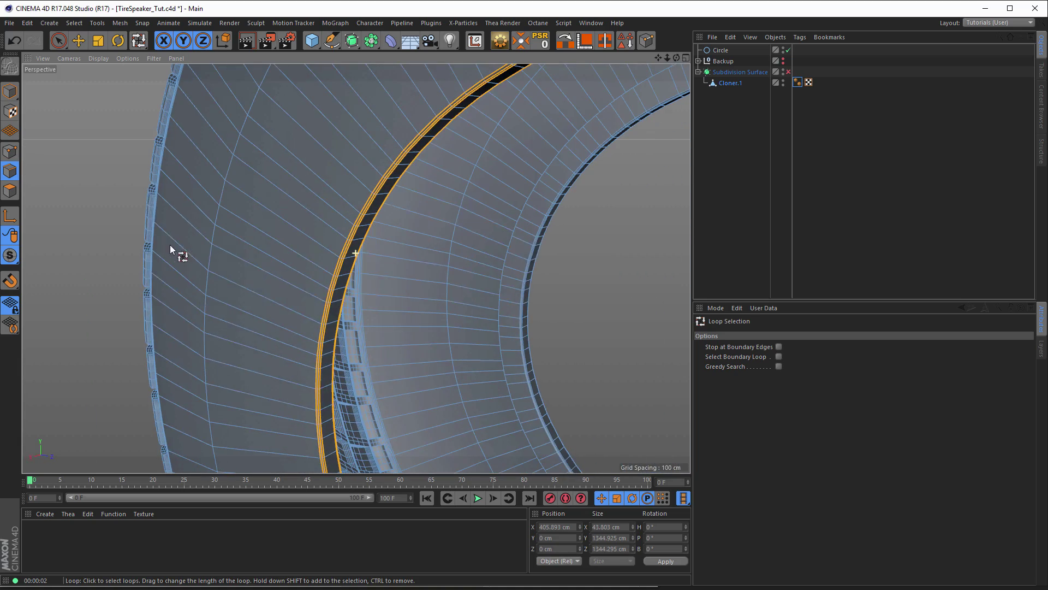
# Step: Add the matching inner rim and beveled edge loops on the opposite side of the tire to the selection
pyautogui.keyDown('alt'); pyautogui.moveTo(536, 286); pyautogui.dragTo(608, 273, button='right'); pyautogui.keyUp('alt')
pyautogui.keyDown('alt'); pyautogui.moveTo(523, 261); pyautogui.dragTo(326, 239, button='middle'); pyautogui.keyUp('alt')
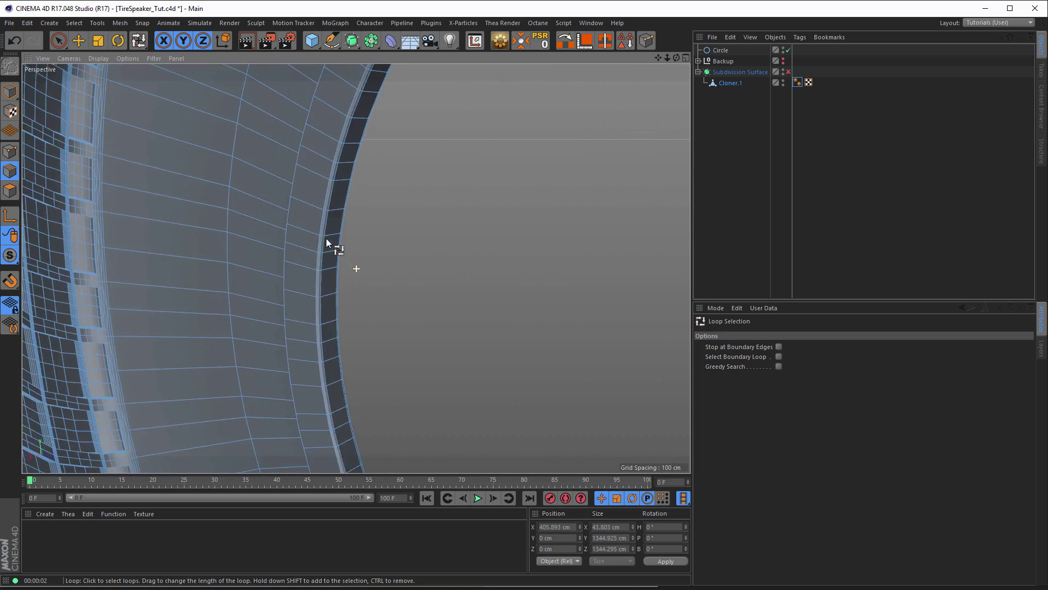
pyautogui.keyDown('alt'); pyautogui.moveTo(326, 240); pyautogui.dragTo(415, 235, button='right'); pyautogui.keyUp('alt')
pyautogui.click(257, 234)
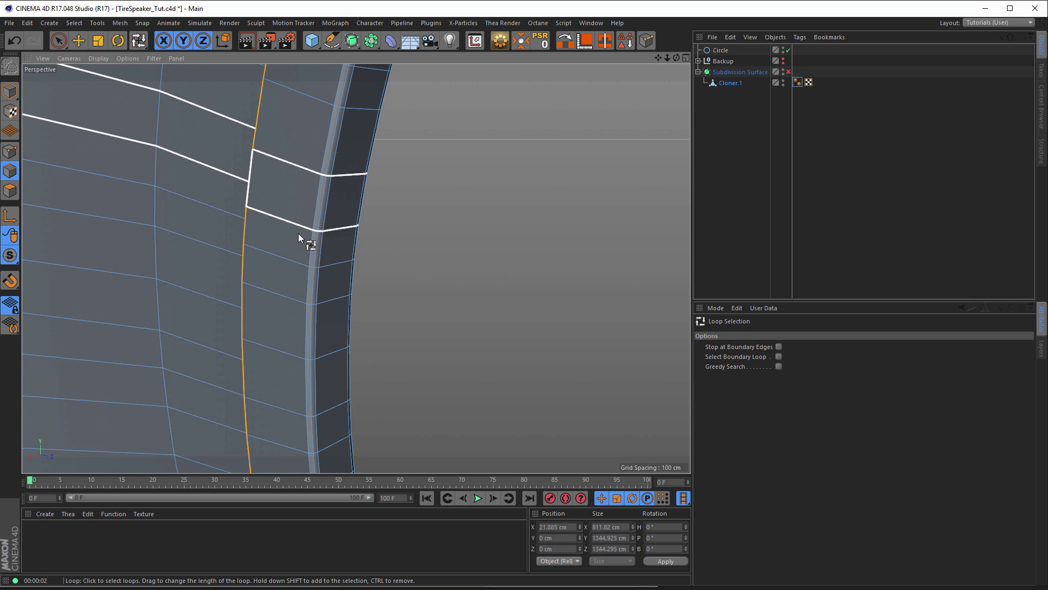
pyautogui.keyDown('shift'); pyautogui.click(316, 242); pyautogui.keyUp('shift')
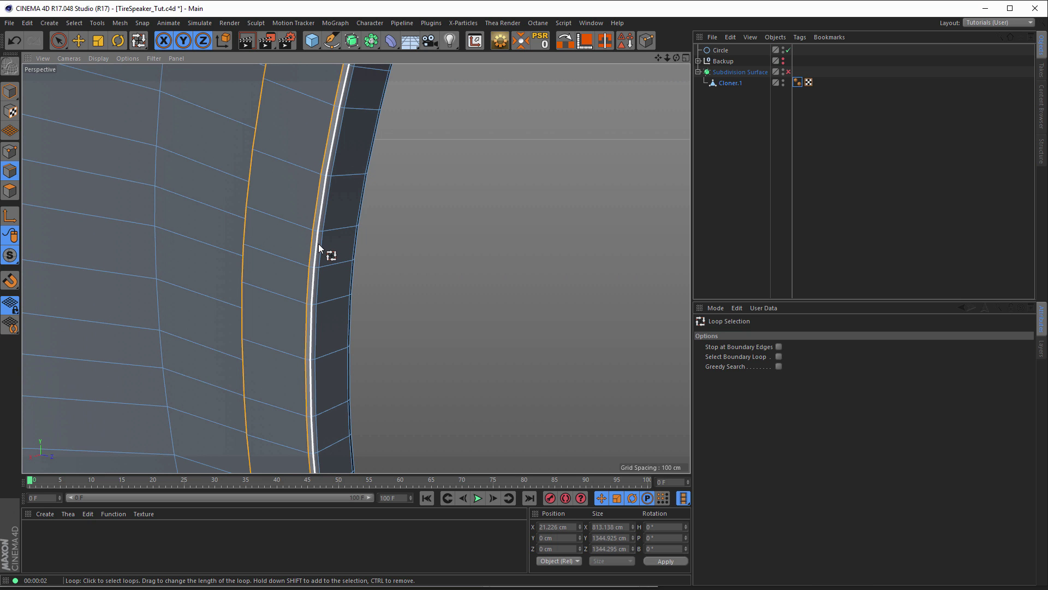
pyautogui.keyDown('shift'); pyautogui.click(322, 244); pyautogui.keyUp('shift')
pyautogui.keyDown('alt'); pyautogui.moveTo(340, 248); pyautogui.dragTo(509, 256); pyautogui.keyUp('alt')
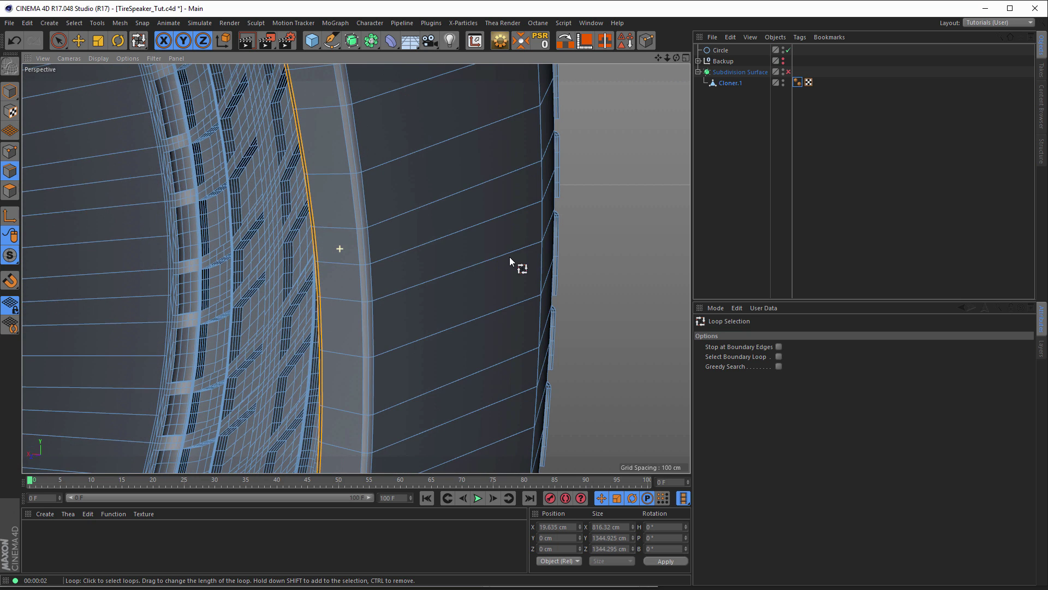
pyautogui.keyDown('shift'); pyautogui.click(366, 247); pyautogui.keyUp('shift')
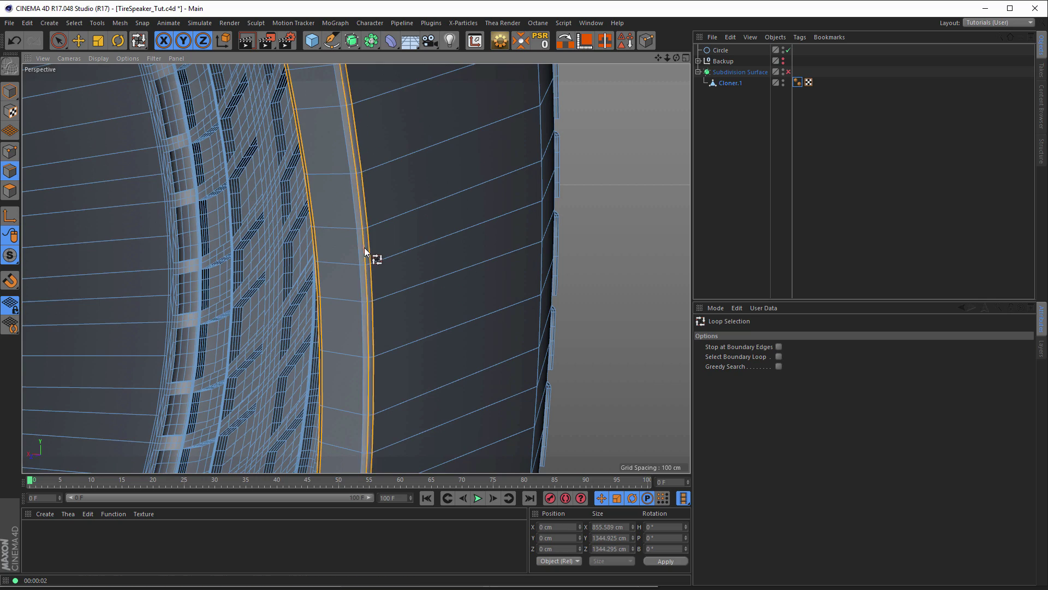
pyautogui.keyDown('shift'); pyautogui.click(360, 248); pyautogui.keyUp('shift')
pyautogui.keyDown('alt'); pyautogui.moveTo(389, 253); pyautogui.dragTo(194, 294, button='right'); pyautogui.keyUp('alt')
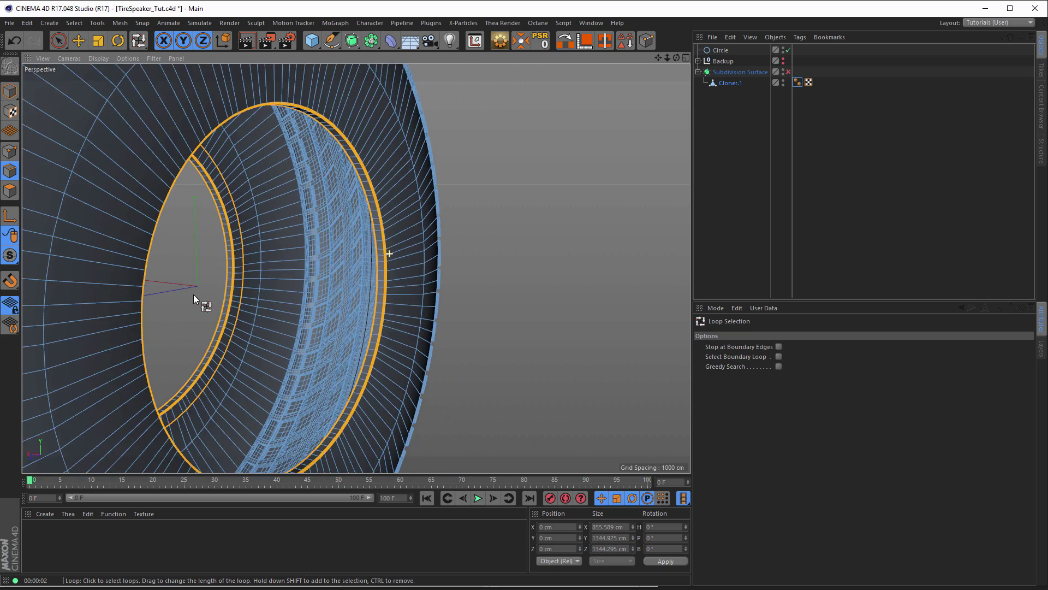
pyautogui.keyDown('alt'); pyautogui.moveTo(217, 278); pyautogui.dragTo(289, 256); pyautogui.keyUp('alt')
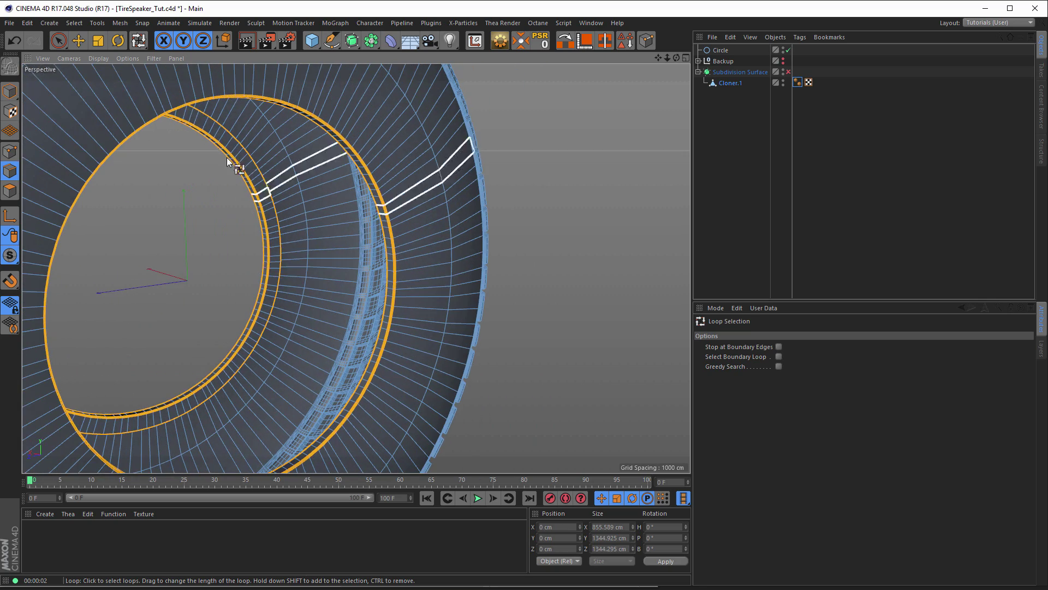
# Step: Scale the selected rim loops outward in Y and Z only, to about 1546 cm
pyautogui.click(98, 42)
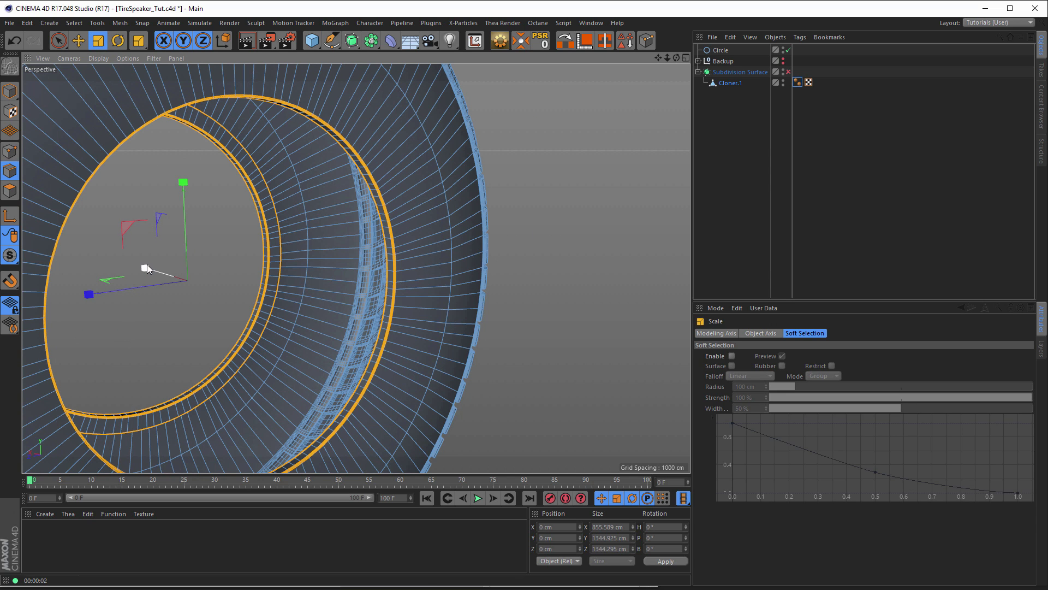
pyautogui.press('shift')
pyautogui.moveTo(146, 264); pyautogui.dragTo(145, 266)
pyautogui.moveTo(143, 266); pyautogui.dragTo(407, 263)
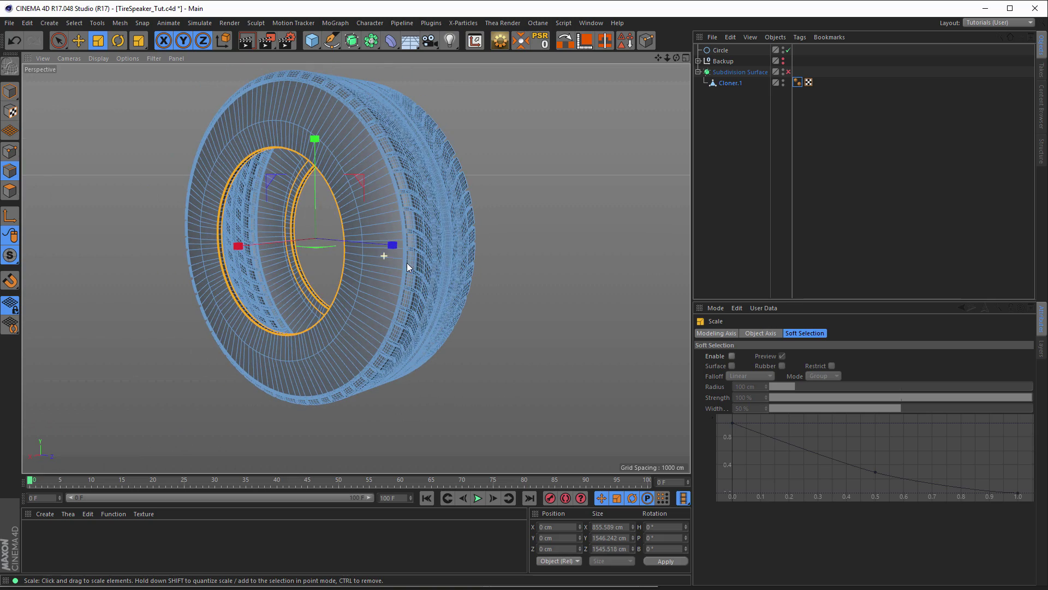
# Step: Loop-select the middle edge loop of one sidewall and slide it toward the tread with an offset of -50 cm
pyautogui.scroll(5, 395, 169)
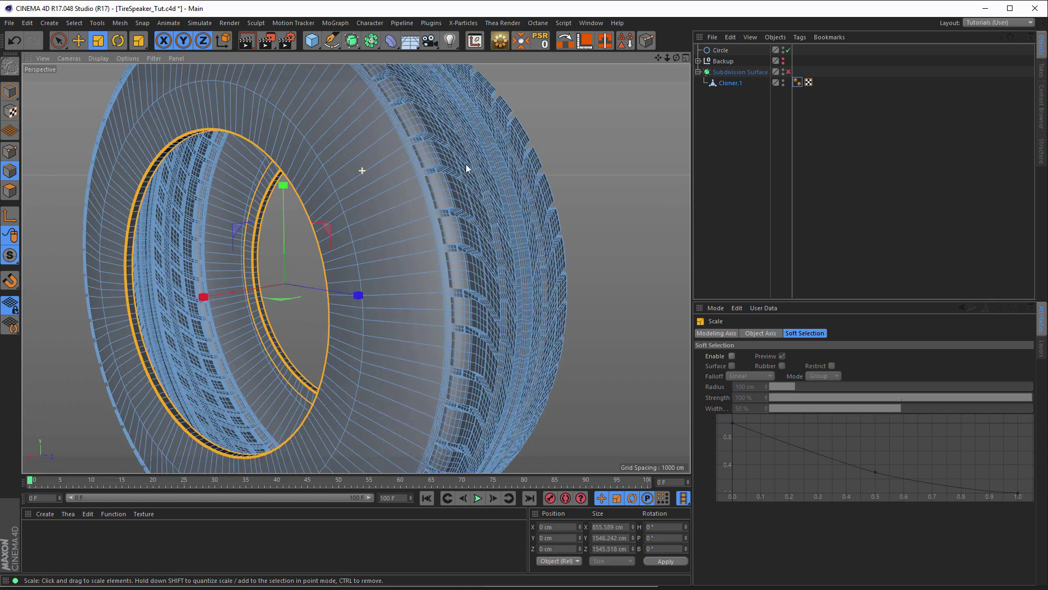
pyautogui.keyDown('alt'); pyautogui.moveTo(409, 187); pyautogui.dragTo(401, 212); pyautogui.keyUp('alt')
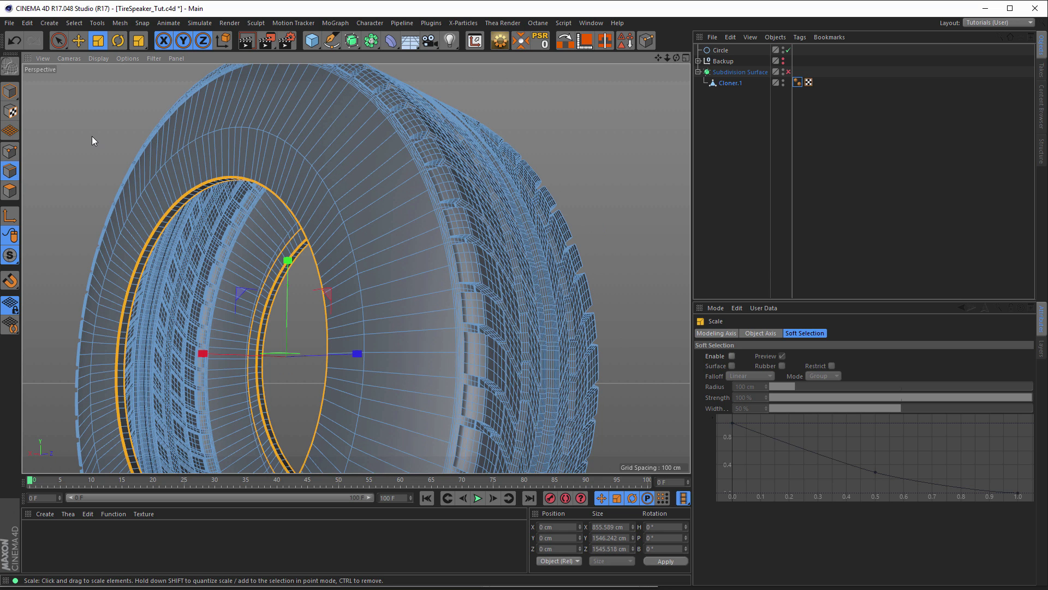
pyautogui.press('u')
pyautogui.press('l')
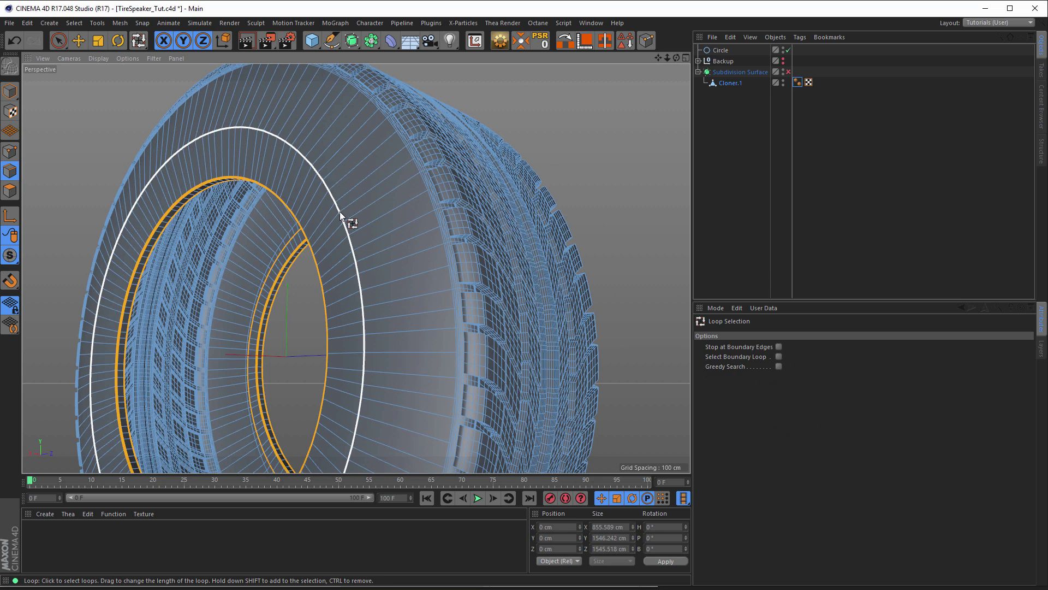
pyautogui.click(339, 207)
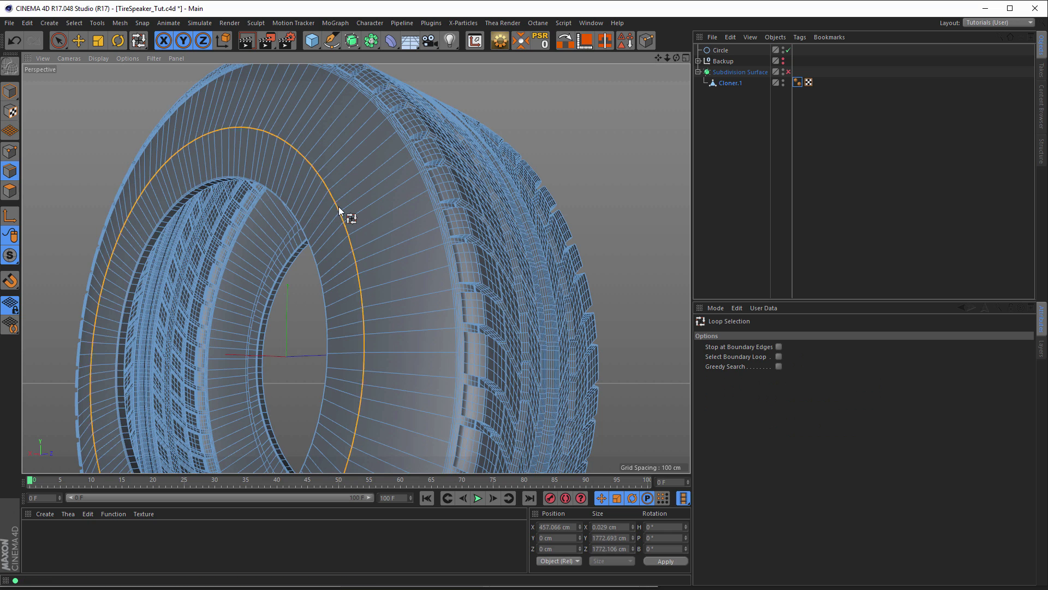
pyautogui.rightClick(567, 129)
pyautogui.rightClick(588, 84)
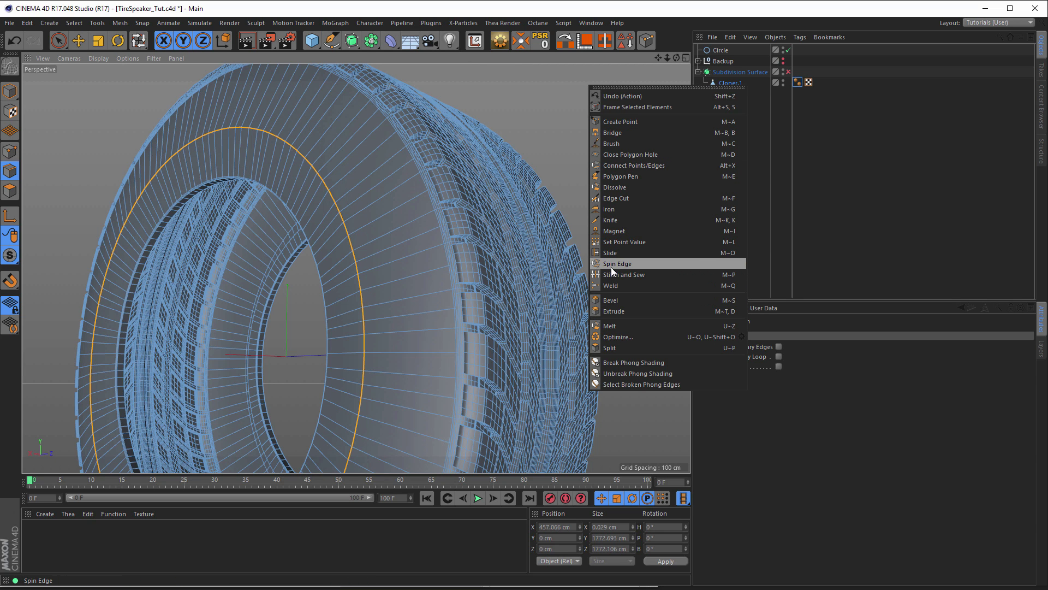
pyautogui.click(621, 253)
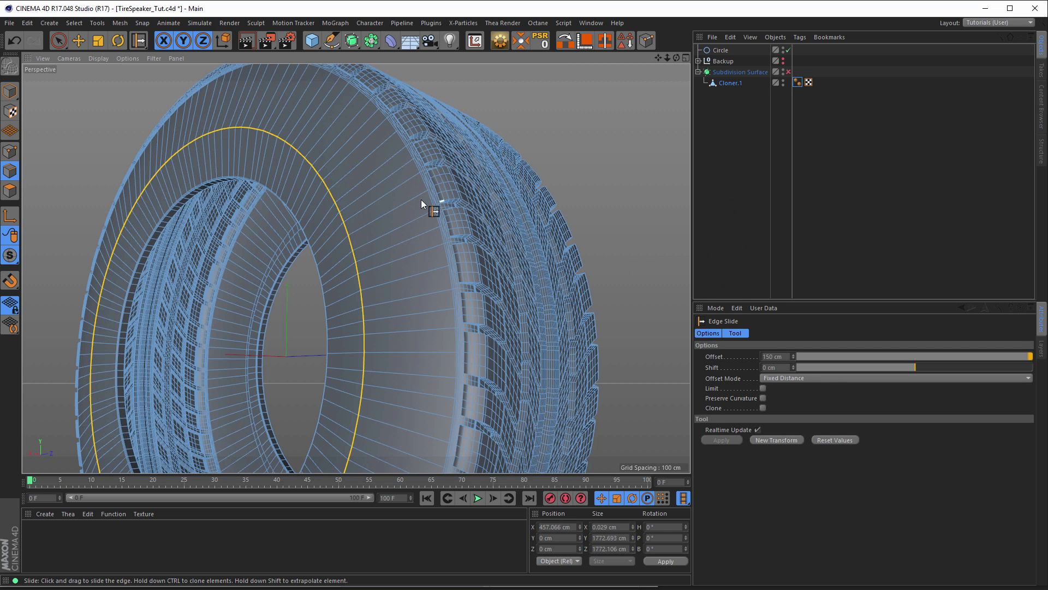
pyautogui.moveTo(343, 217); pyautogui.dragTo(356, 213)
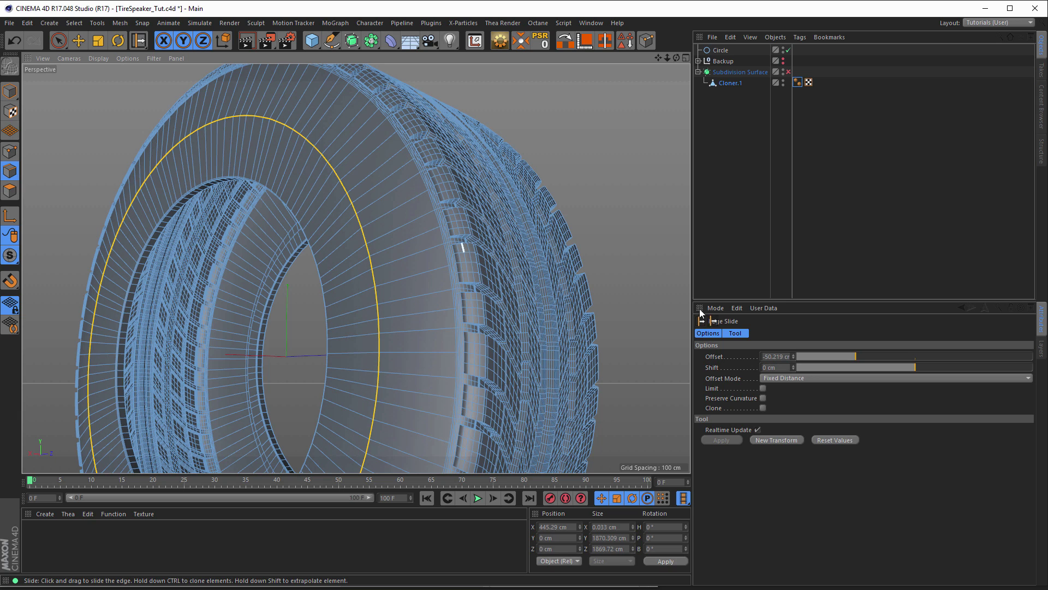
pyautogui.click(773, 357)
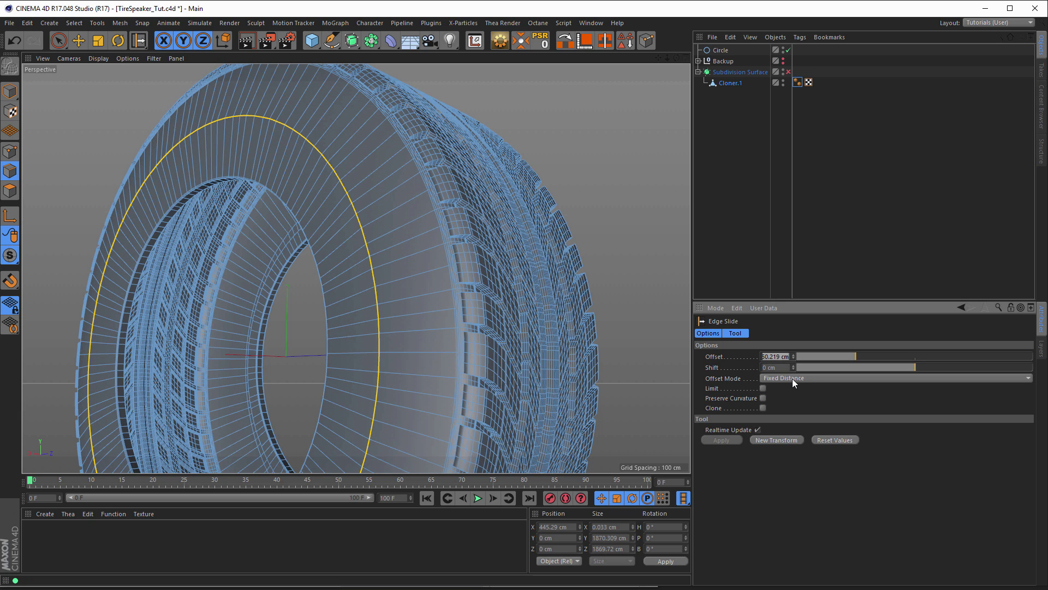
pyautogui.press('Return')
# Step: Loop-select the middle edge loop of the opposite sidewall and slide it toward the tread with an offset of 50 cm
pyautogui.keyDown('alt'); pyautogui.moveTo(472, 296); pyautogui.dragTo(372, 266); pyautogui.keyUp('alt')
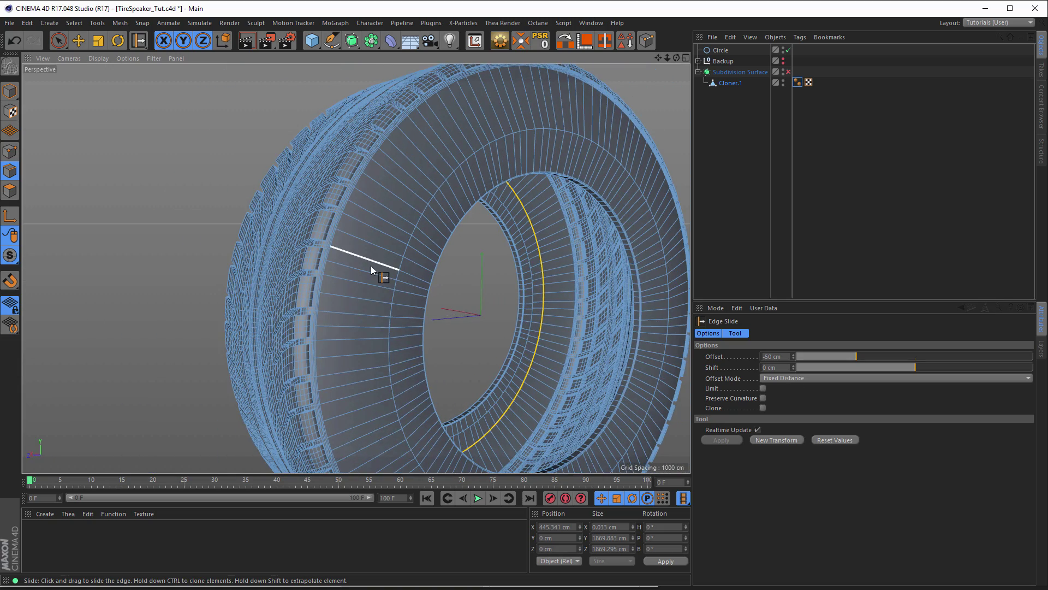
pyautogui.press('u')
pyautogui.press('l')
pyautogui.click(416, 253)
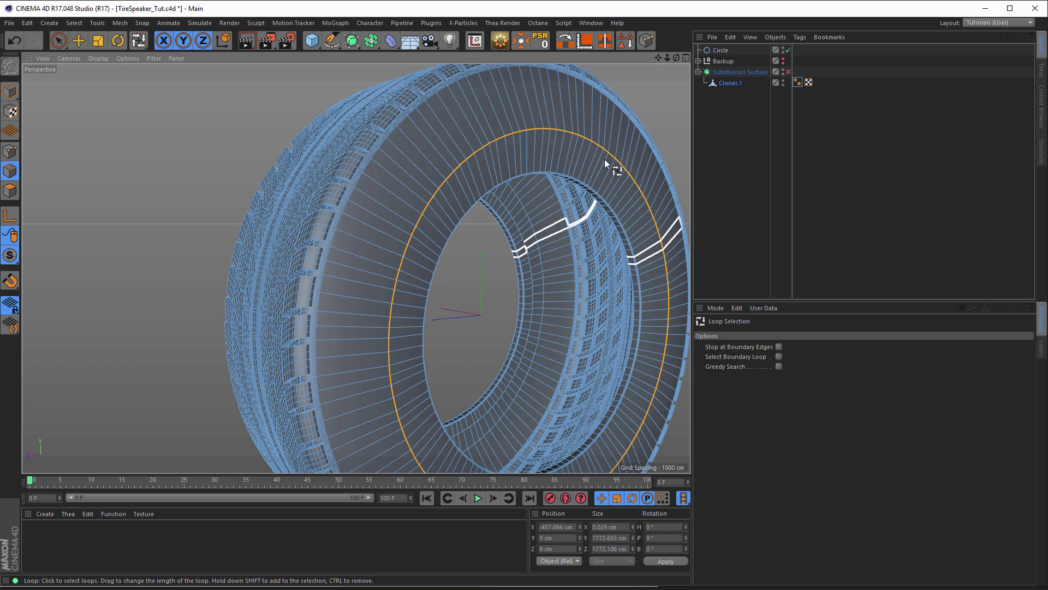
pyautogui.press('9')
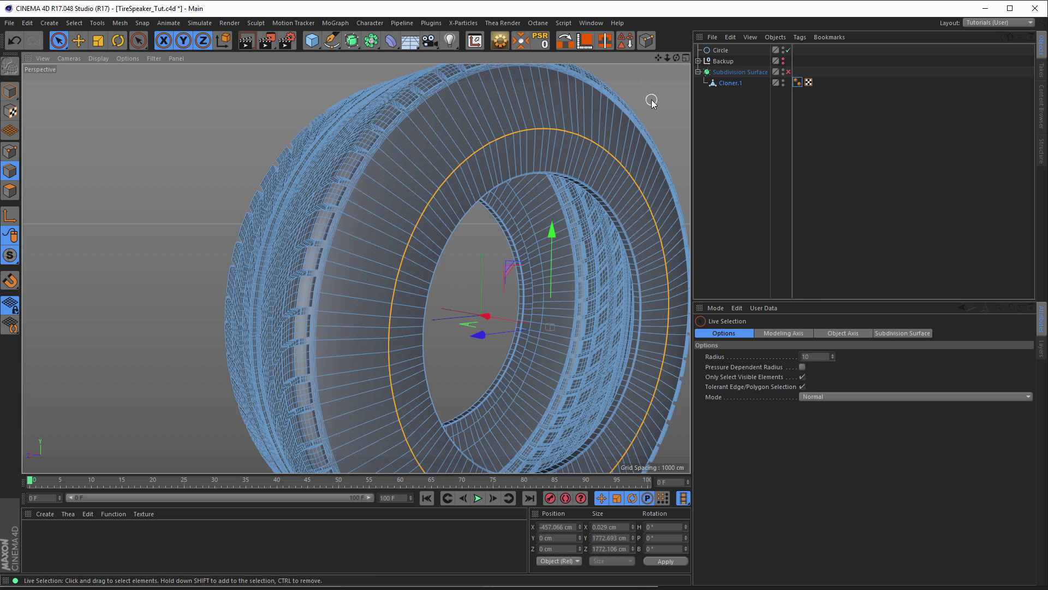
pyautogui.rightClick(651, 100)
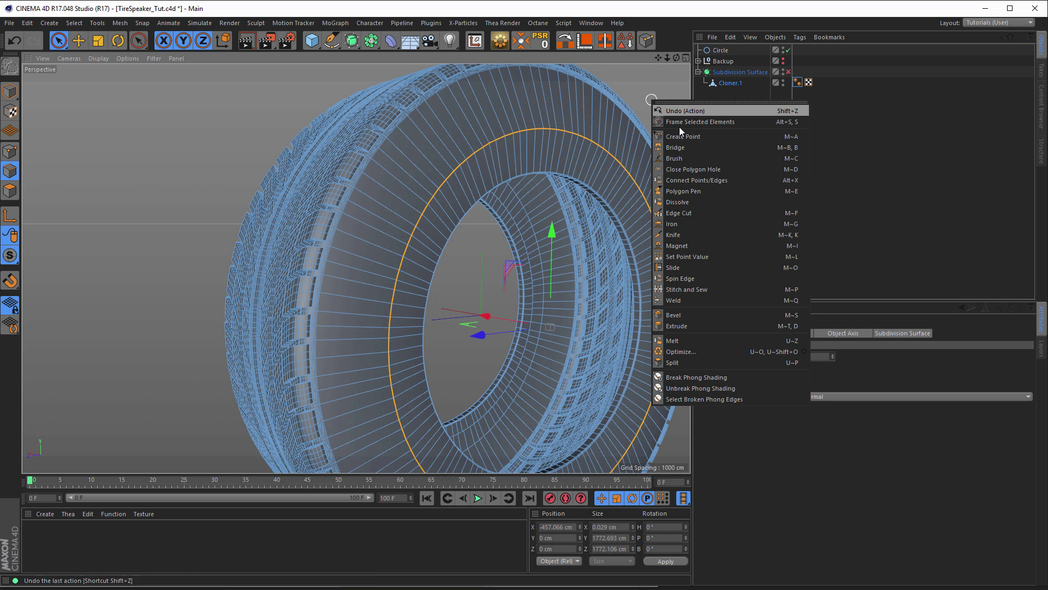
pyautogui.click(684, 268)
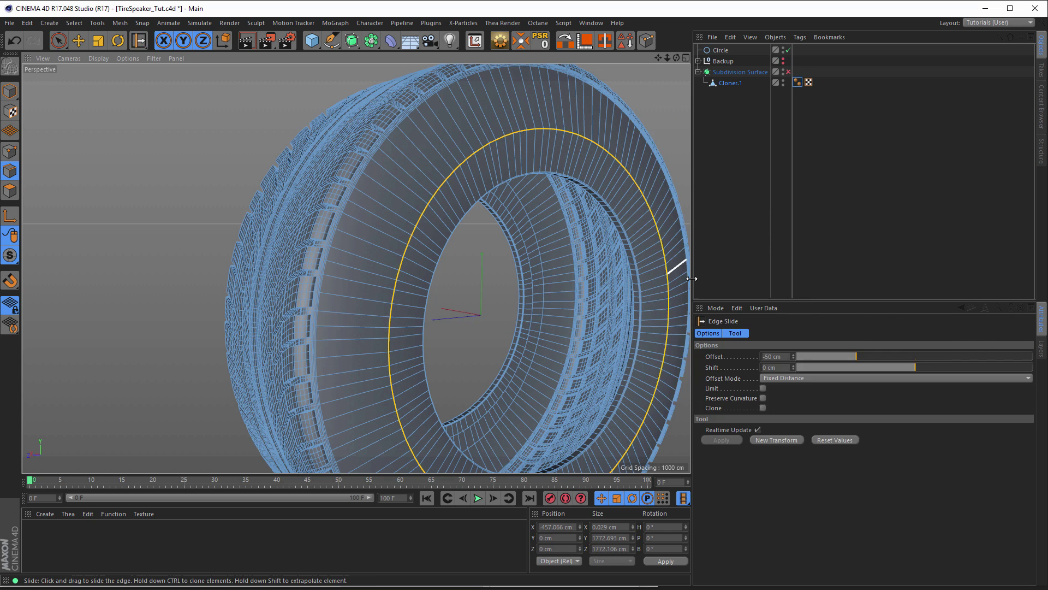
pyautogui.click(766, 358)
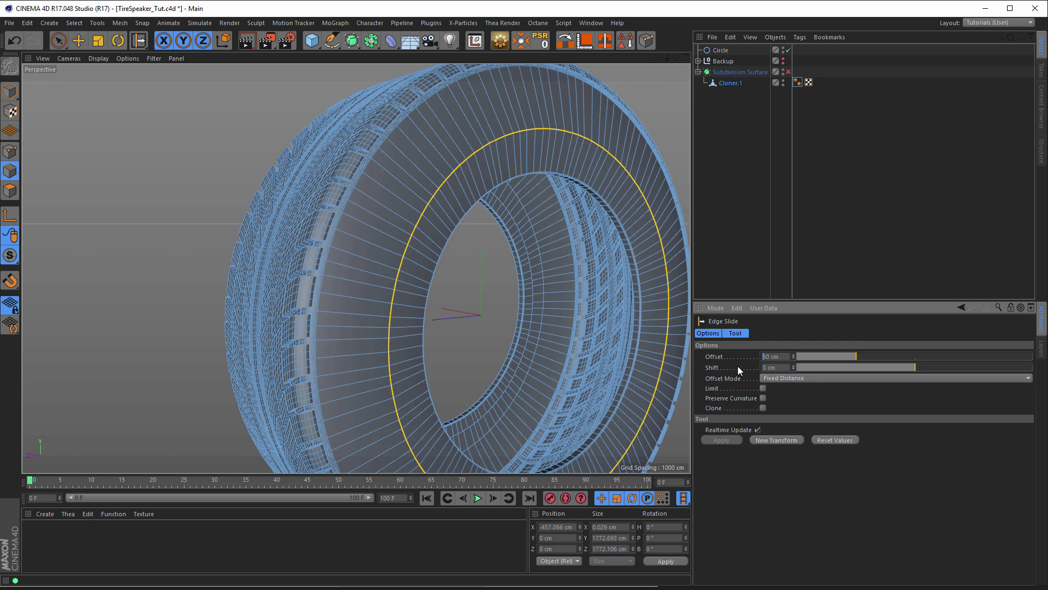
pyautogui.press('Return')
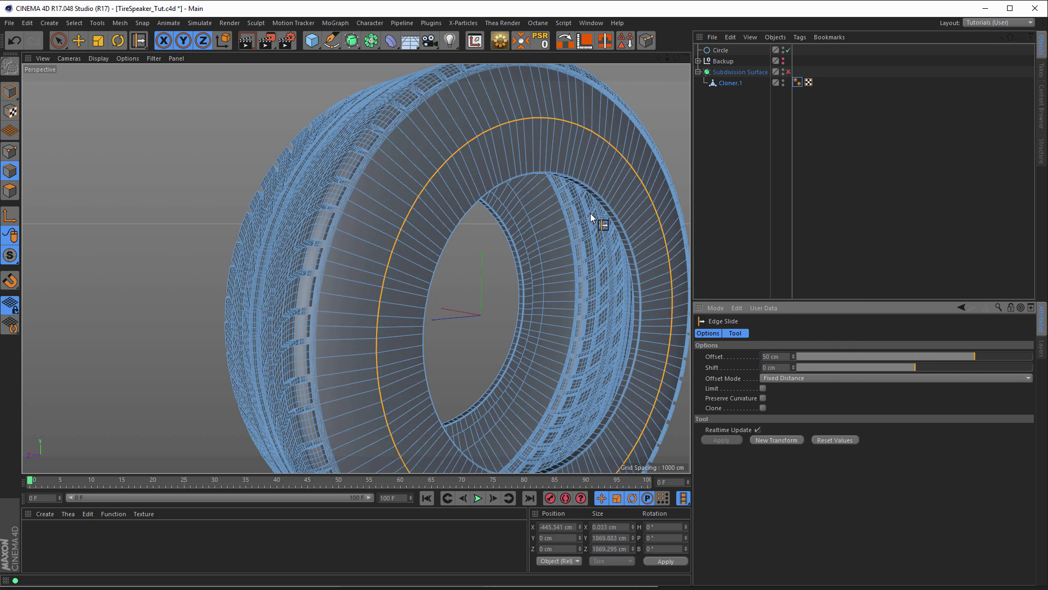
# Step: Turn on the Subdivision Surface in model mode and render the view to check the smoothed tire from the side
pyautogui.scroll(-3, 353, 212)
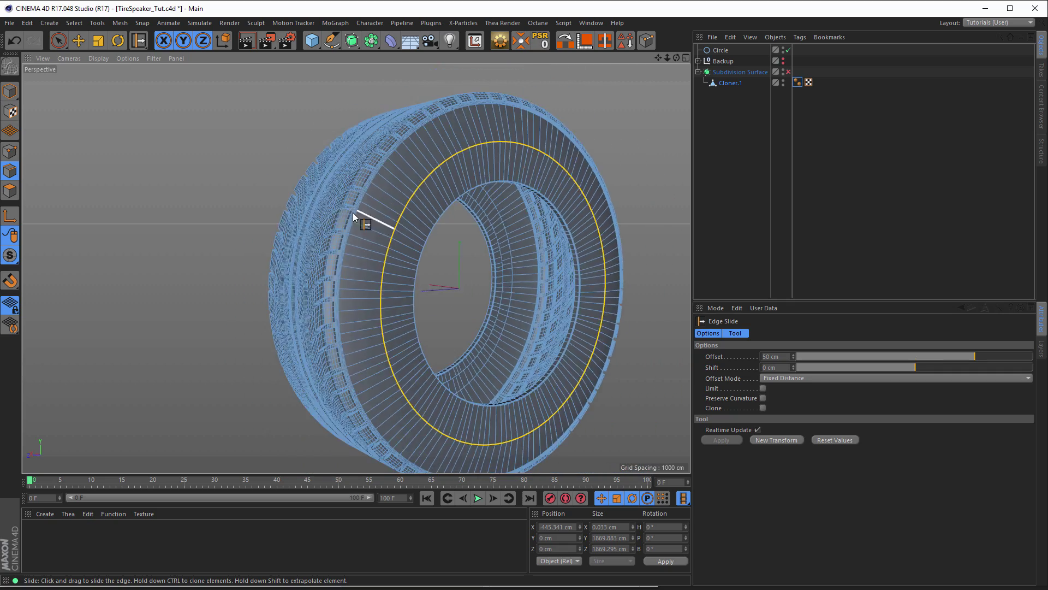
pyautogui.moveTo(353, 212)
pyautogui.keyDown('alt'); pyautogui.mouseDown()
pyautogui.moveTo(194, 214)
pyautogui.moveTo(316, 201)
pyautogui.moveTo(296, 212)
pyautogui.moveTo(386, 227)
pyautogui.moveTo(106, 163)
pyautogui.mouseUp(); pyautogui.keyUp('alt')
pyautogui.click(10, 91)
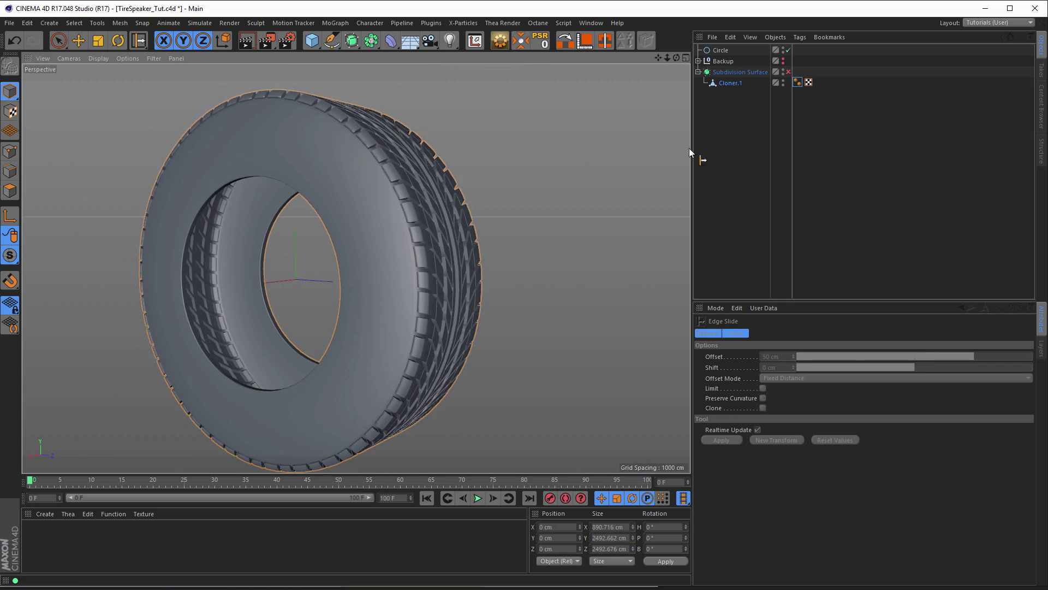
pyautogui.click(788, 72)
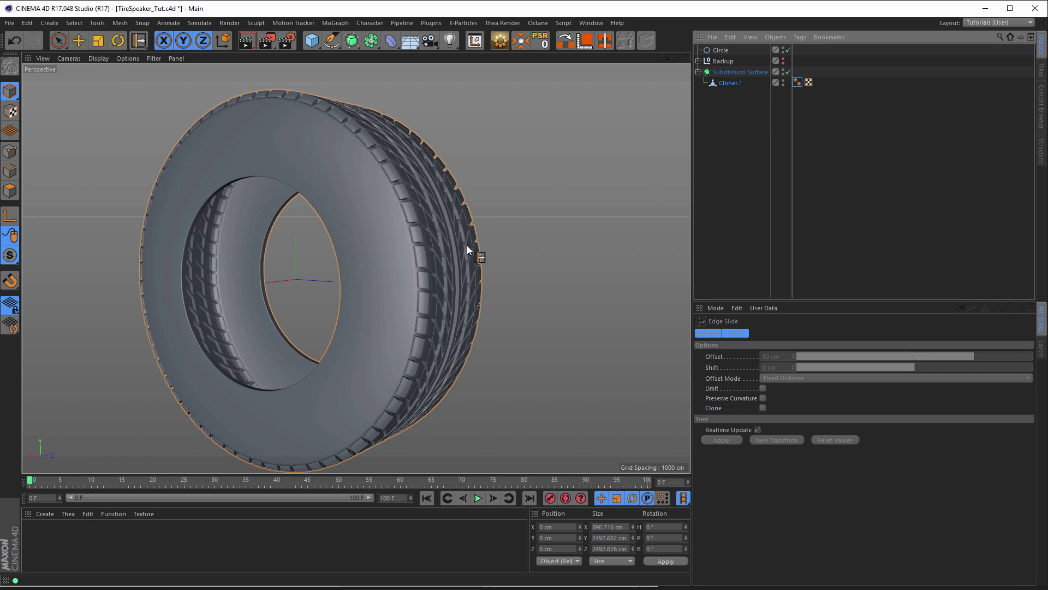
pyautogui.moveTo(435, 262)
pyautogui.keyDown('alt'); pyautogui.mouseDown()
pyautogui.moveTo(498, 241)
pyautogui.moveTo(428, 251)
pyautogui.moveTo(436, 253)
pyautogui.mouseUp(); pyautogui.keyUp('alt')
pyautogui.hotkey('ctrl', 'r')
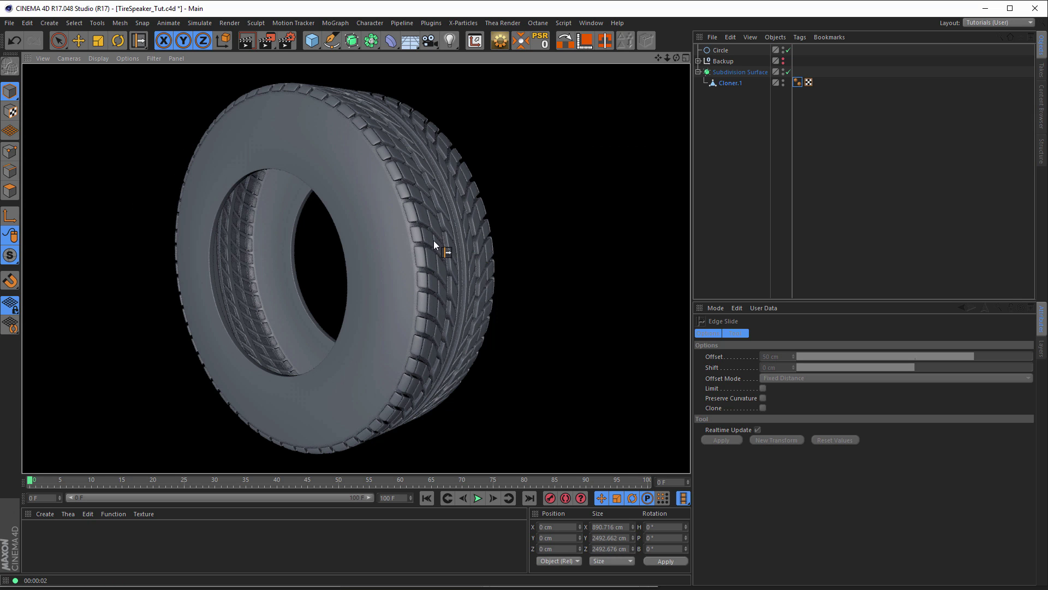
pyautogui.keyDown('alt'); pyautogui.moveTo(427, 217); pyautogui.dragTo(462, 221, button='middle'); pyautogui.keyUp('alt')
pyautogui.keyDown('alt'); pyautogui.moveTo(443, 224); pyautogui.dragTo(417, 235); pyautogui.keyUp('alt')
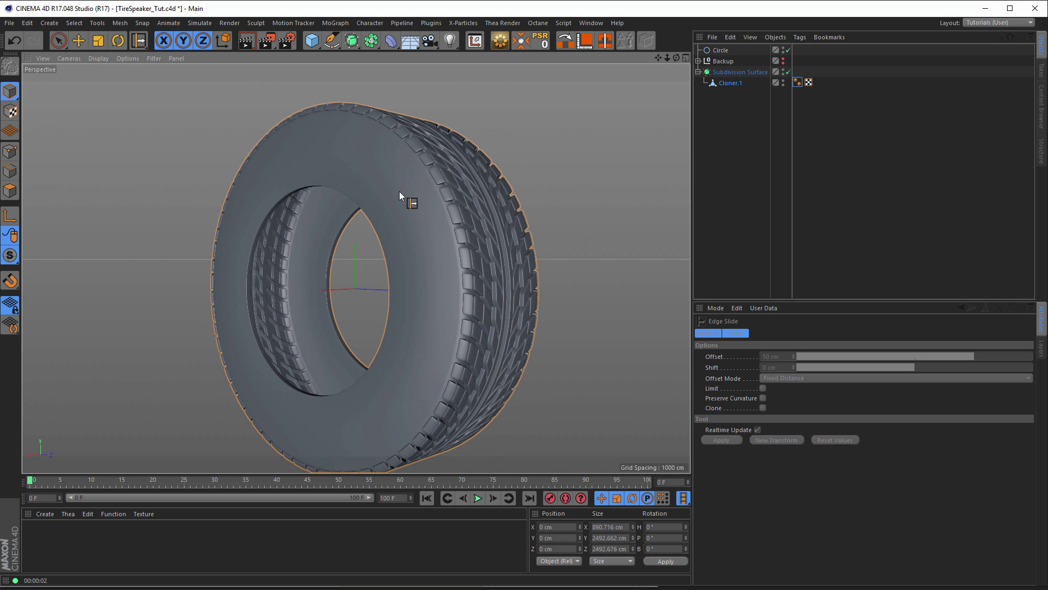
# Step: Turn off the Subdivision Surface and loop-select the middle edge loops of both sidewalls on Cloner.1
pyautogui.click(730, 83)
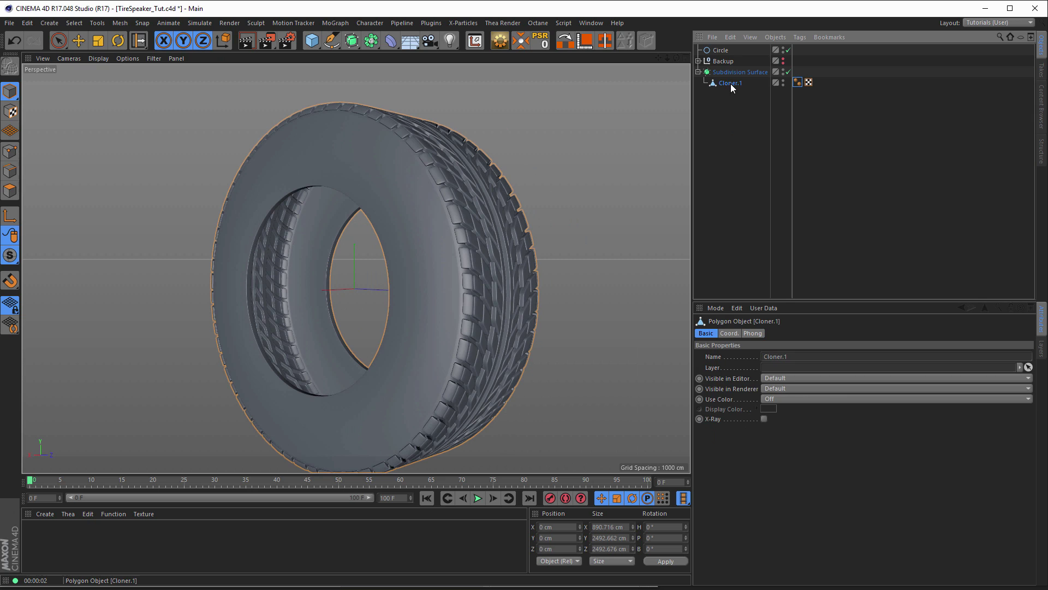
pyautogui.click(789, 71)
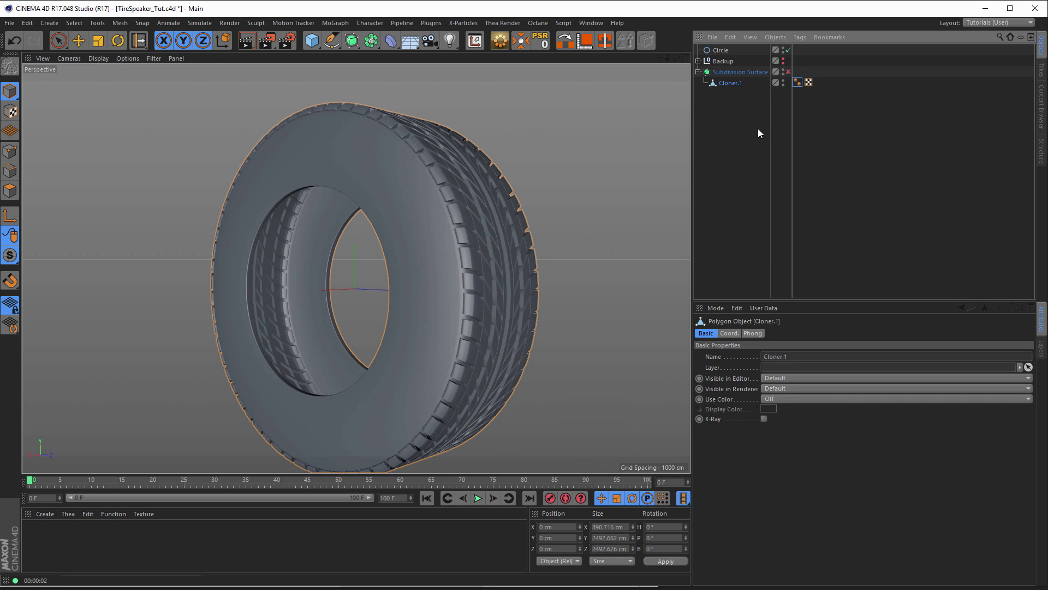
pyautogui.click(10, 171)
pyautogui.scroll(2, 488, 217)
pyautogui.keyDown('alt'); pyautogui.moveTo(487, 214); pyautogui.dragTo(511, 214, button='right'); pyautogui.keyUp('alt')
pyautogui.keyDown('alt'); pyautogui.moveTo(424, 213); pyautogui.dragTo(393, 204); pyautogui.keyUp('alt')
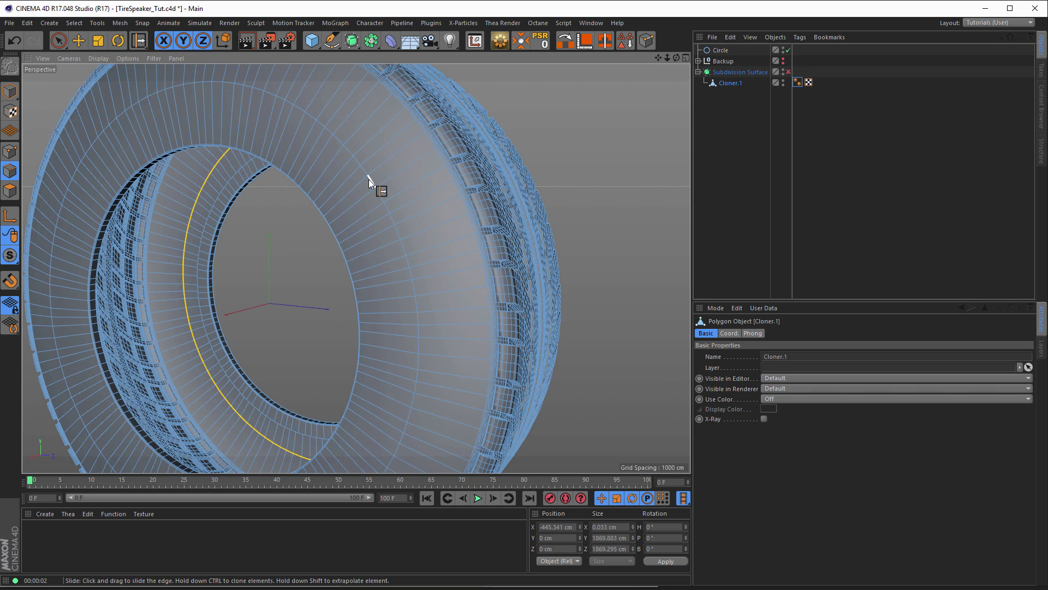
pyautogui.press('u')
pyautogui.press('l')
pyautogui.keyDown('alt'); pyautogui.moveTo(449, 225); pyautogui.dragTo(346, 185); pyautogui.keyUp('alt')
pyautogui.keyDown('shift'); pyautogui.click(441, 191); pyautogui.keyUp('shift')
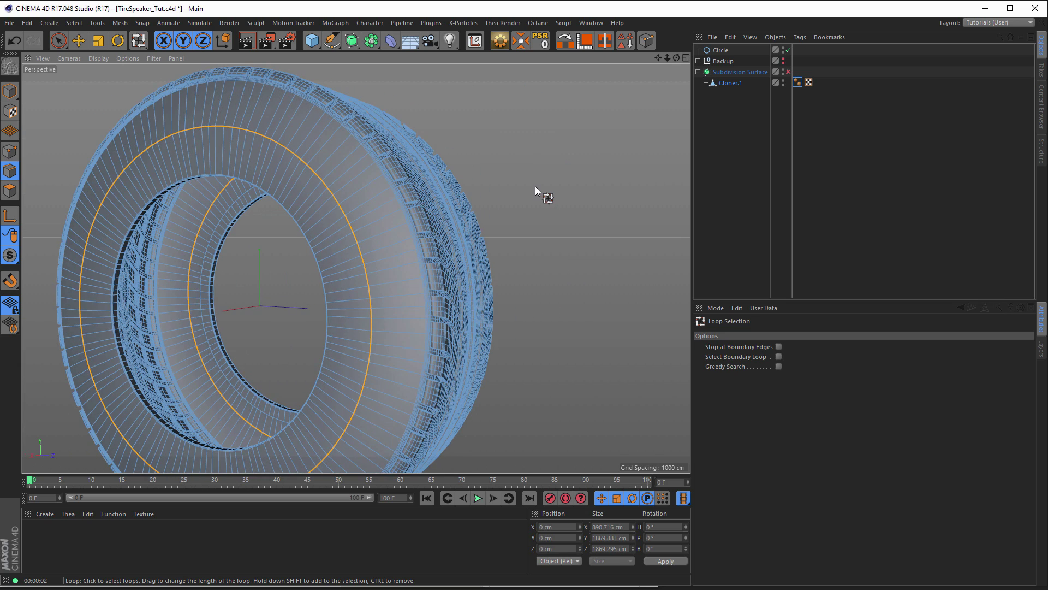
# Step: Bevel the two middle sidewall loops with an offset of 117 cm and 1 subdivision
pyautogui.press('m')
pyautogui.press('s')
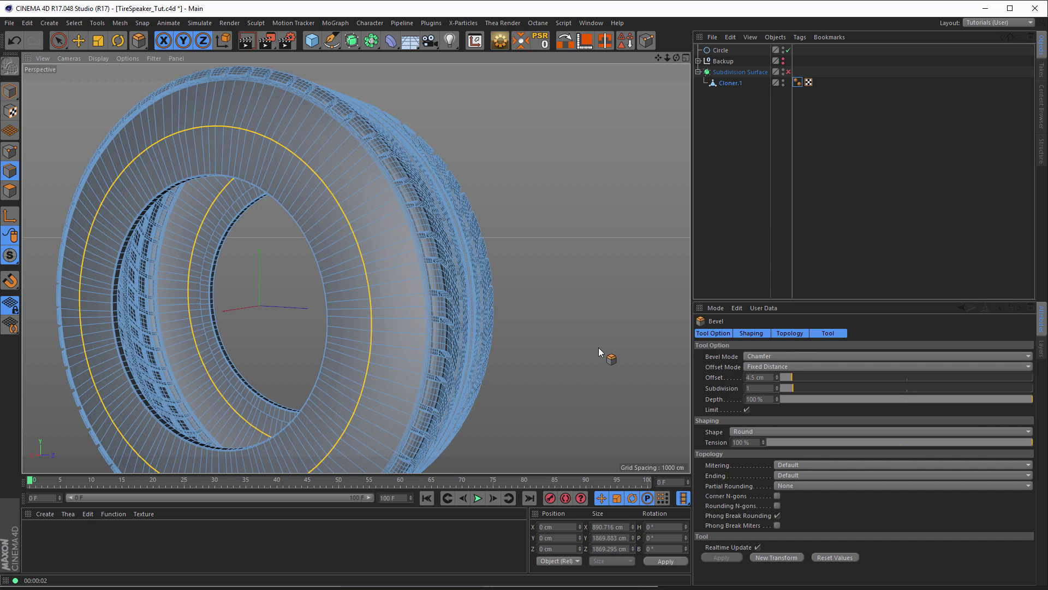
pyautogui.moveTo(598, 348); pyautogui.dragTo(863, 347)
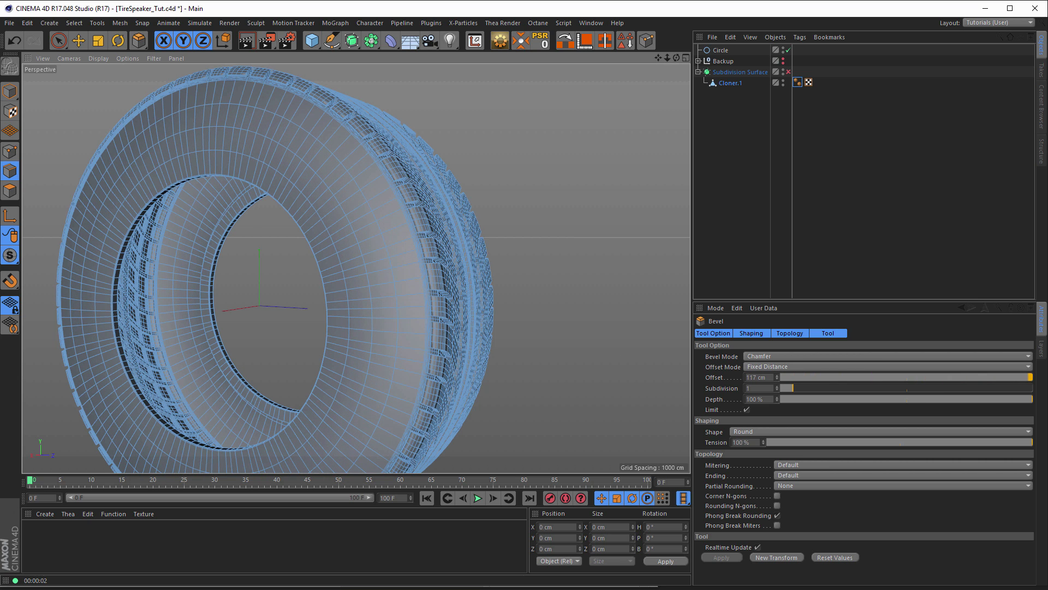
pyautogui.moveTo(874, 348); pyautogui.dragTo(873, 347)
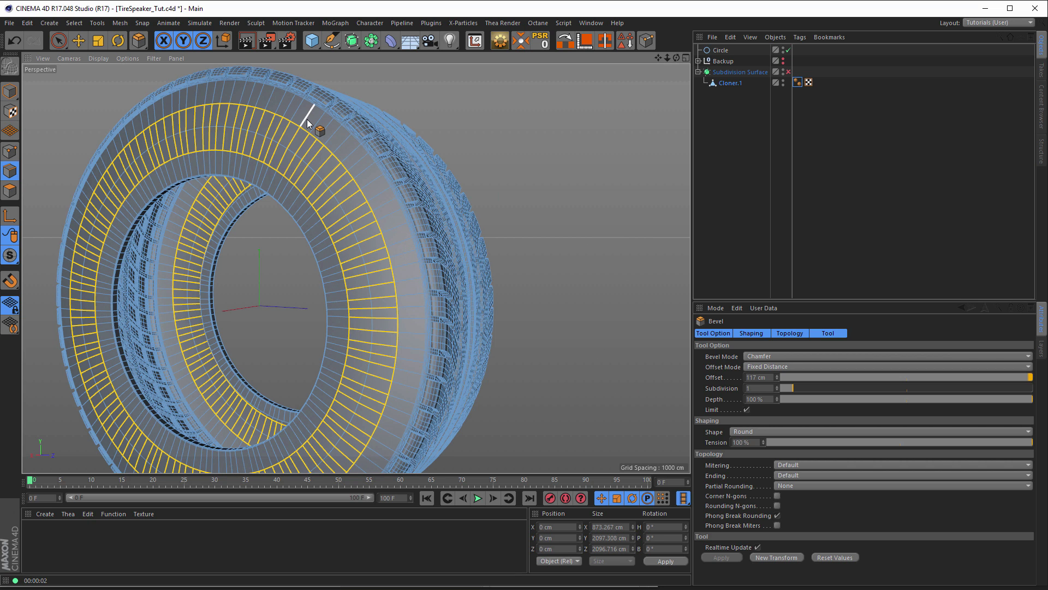
# Step: Loop-select the three concentric edge loops created by the bevel on one sidewall
pyautogui.press('u')
pyautogui.press('l')
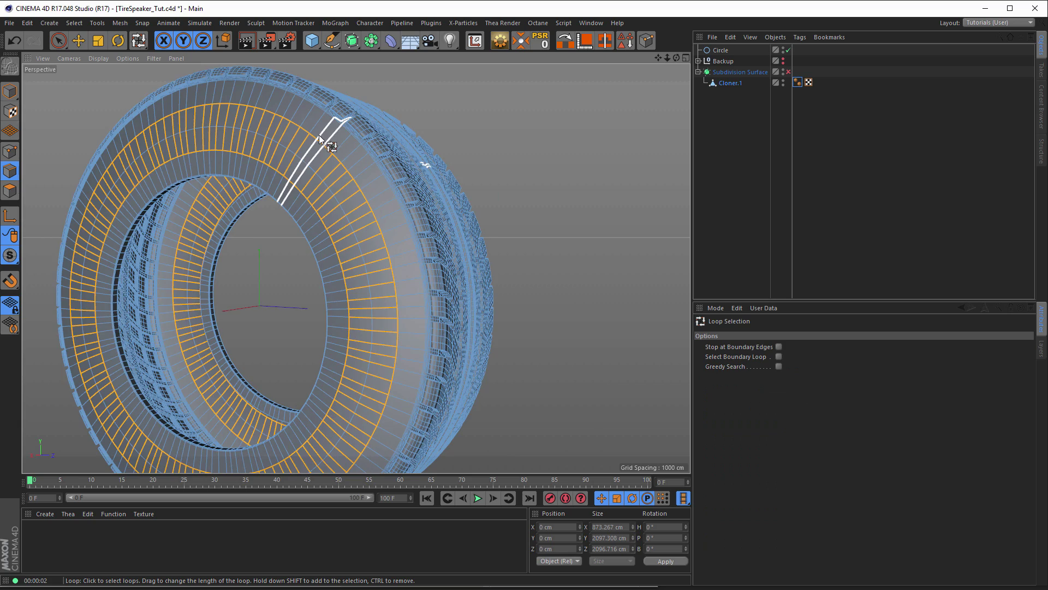
pyautogui.keyDown('alt'); pyautogui.moveTo(319, 134); pyautogui.dragTo(399, 140, button='right'); pyautogui.keyUp('alt')
pyautogui.click(342, 166)
pyautogui.keyDown('shift'); pyautogui.click(314, 197); pyautogui.keyUp('shift')
pyautogui.keyDown('shift'); pyautogui.click(288, 232); pyautogui.keyUp('shift')
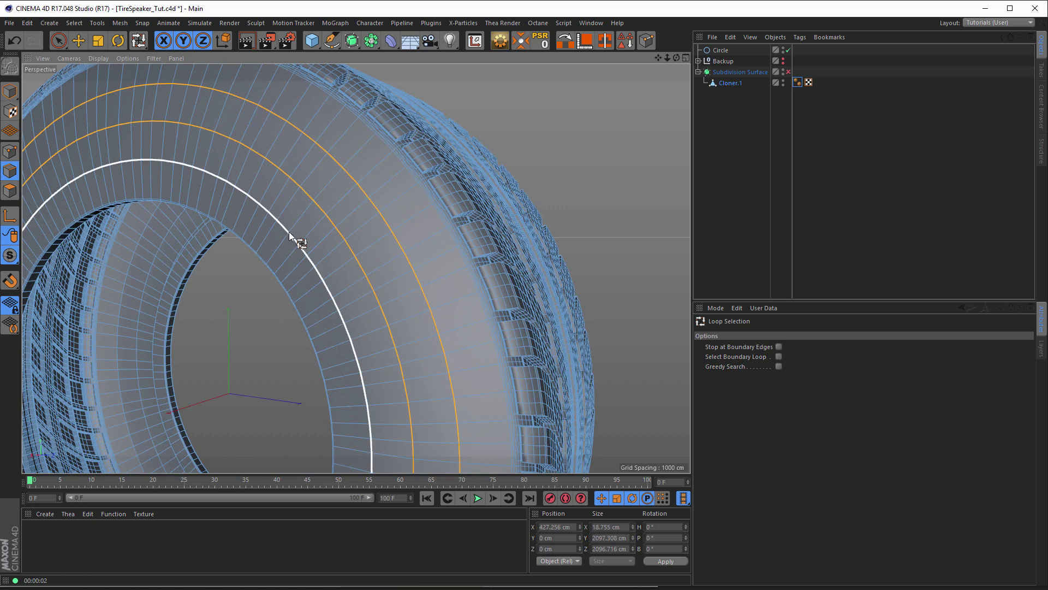
# Step: Add the three matching concentric edge loops on the opposite sidewall to the selection
pyautogui.keyDown('alt'); pyautogui.moveTo(420, 221); pyautogui.dragTo(345, 229, button='right'); pyautogui.keyUp('alt')
pyautogui.keyDown('alt'); pyautogui.moveTo(425, 224); pyautogui.dragTo(615, 215); pyautogui.keyUp('alt')
pyautogui.keyDown('alt'); pyautogui.moveTo(535, 213); pyautogui.dragTo(361, 211, button='middle'); pyautogui.keyUp('alt')
pyautogui.keyDown('alt'); pyautogui.moveTo(428, 208); pyautogui.dragTo(437, 186); pyautogui.keyUp('alt')
pyautogui.keyDown('shift'); pyautogui.click(424, 165); pyautogui.keyUp('shift')
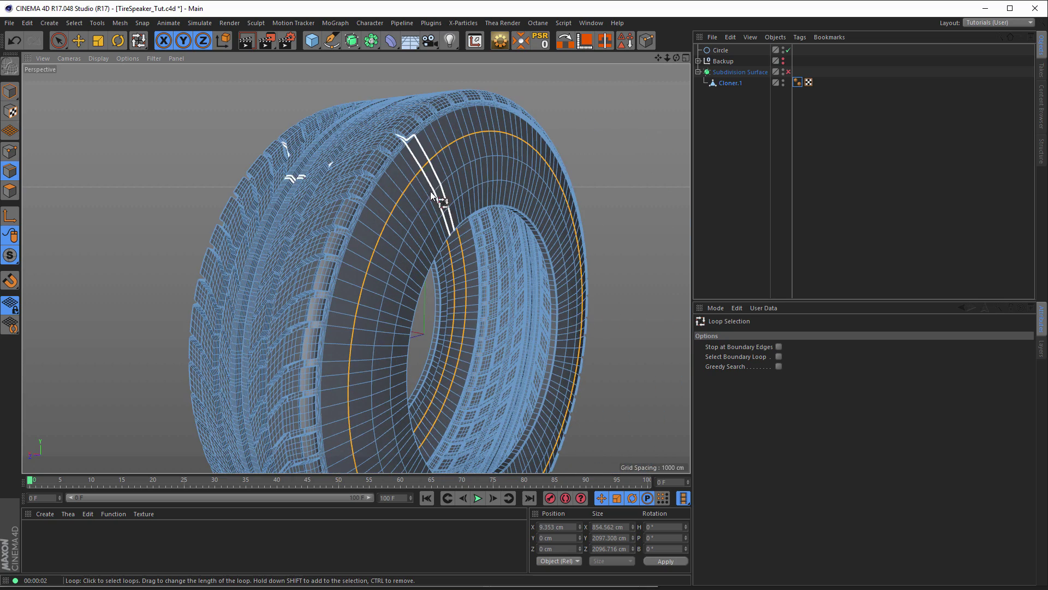
pyautogui.keyDown('shift'); pyautogui.click(425, 202); pyautogui.keyUp('shift')
pyautogui.keyDown('shift'); pyautogui.click(427, 233); pyautogui.keyUp('shift')
pyautogui.keyDown('alt'); pyautogui.moveTo(360, 206); pyautogui.dragTo(427, 185); pyautogui.keyUp('alt')
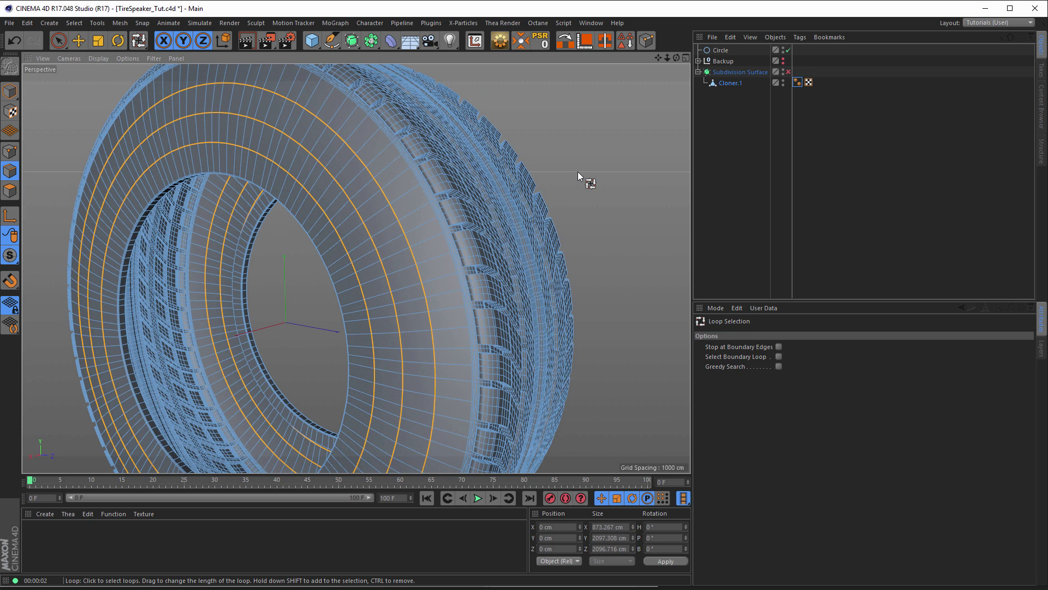
# Step: Bevel the six selected sidewall loops into thin bands with an offset of 4 cm and 0 subdivisions
pyautogui.press('m')
pyautogui.press('s')
pyautogui.moveTo(601, 215); pyautogui.dragTo(604, 215)
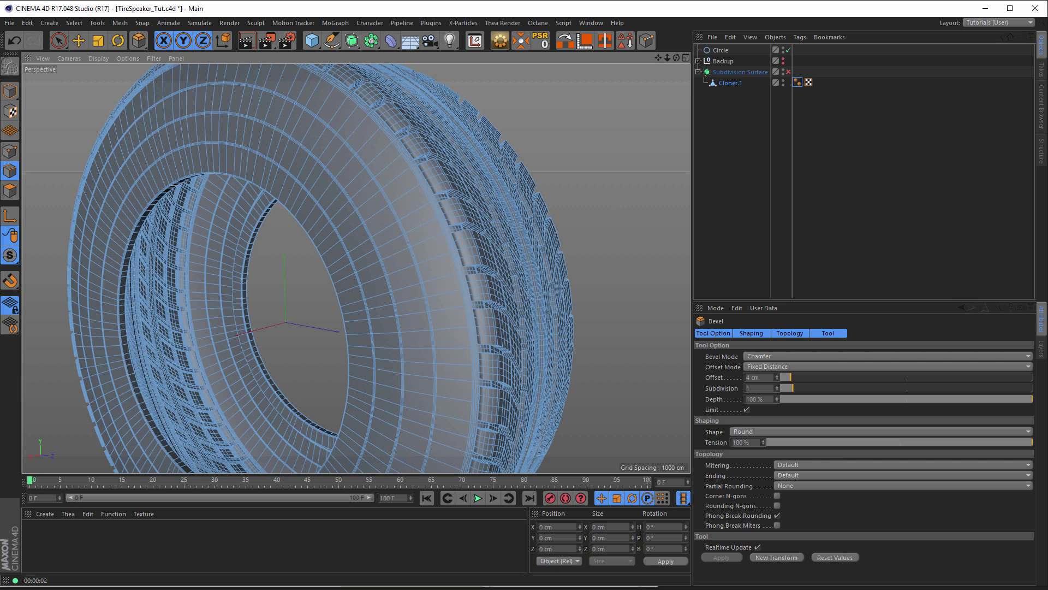
pyautogui.scroll(10, 440, 208)
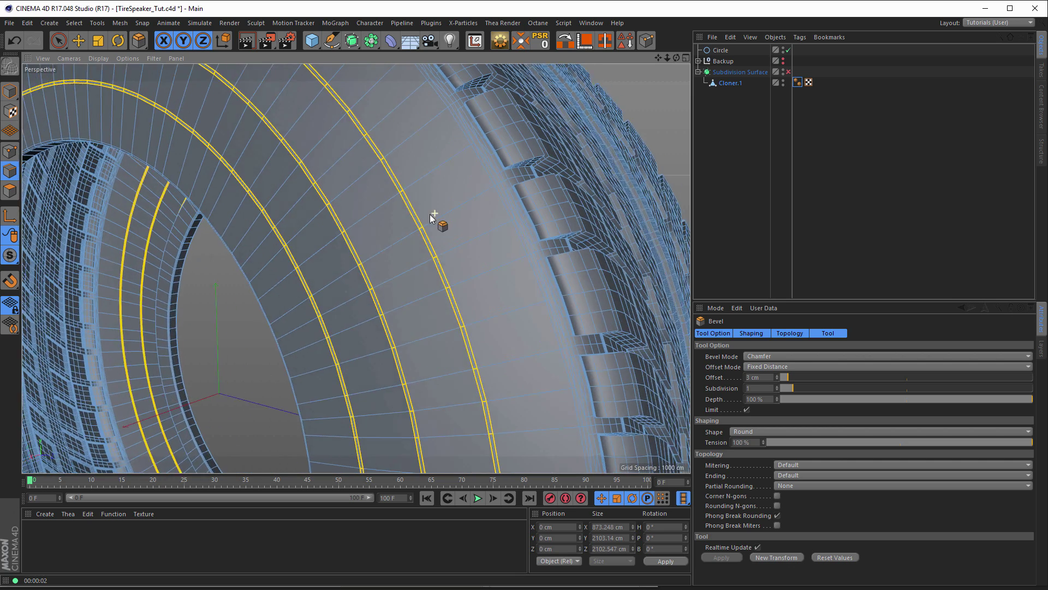
pyautogui.click(776, 376)
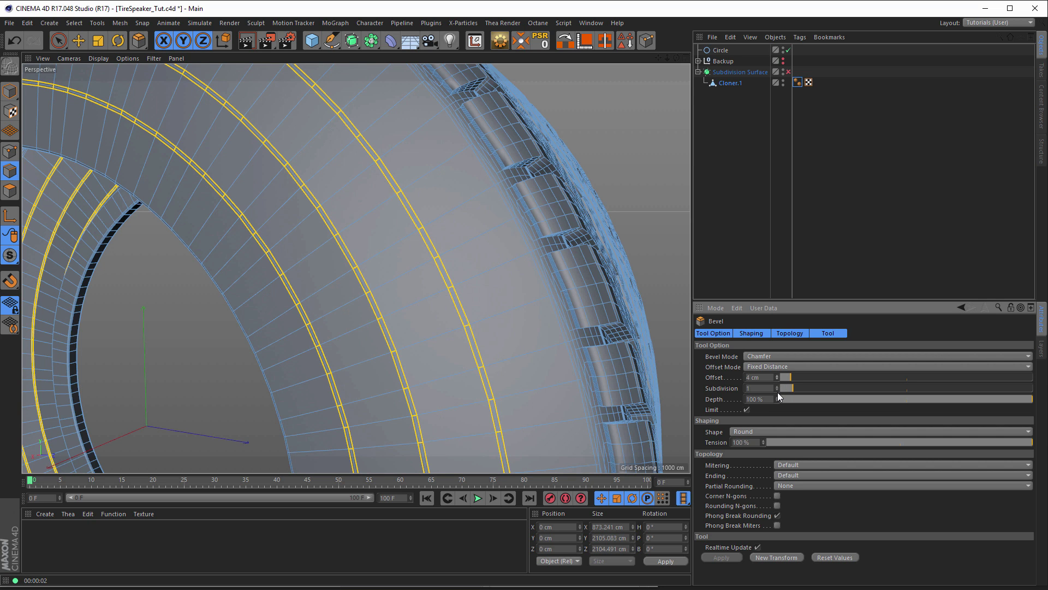
pyautogui.click(778, 390)
pyautogui.scroll(2, 499, 261)
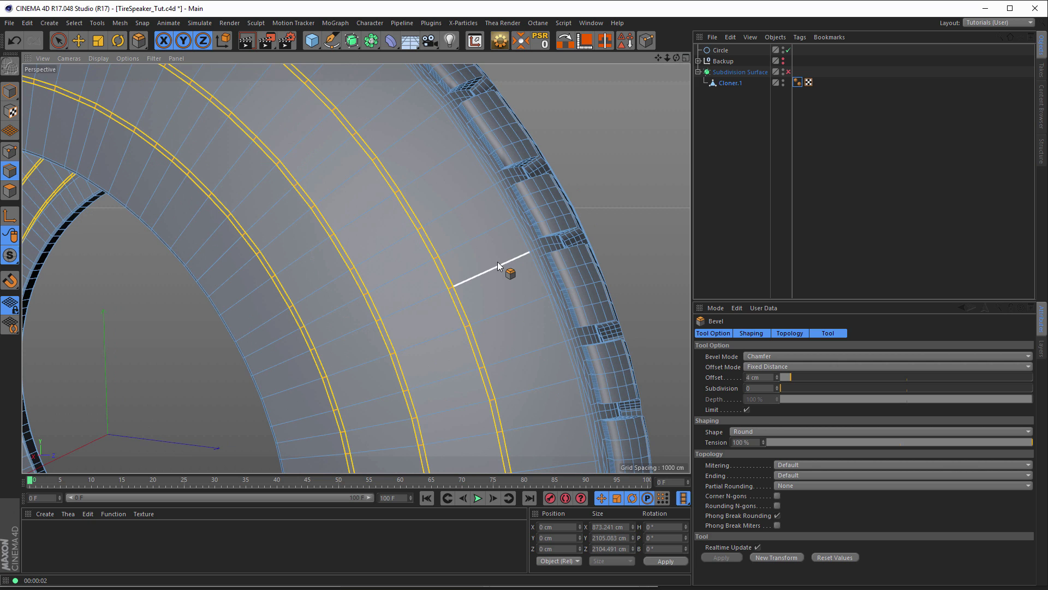
# Step: Switch to polygon mode and loop-select the three thin beveled polygon bands on one sidewall
pyautogui.click(11, 191)
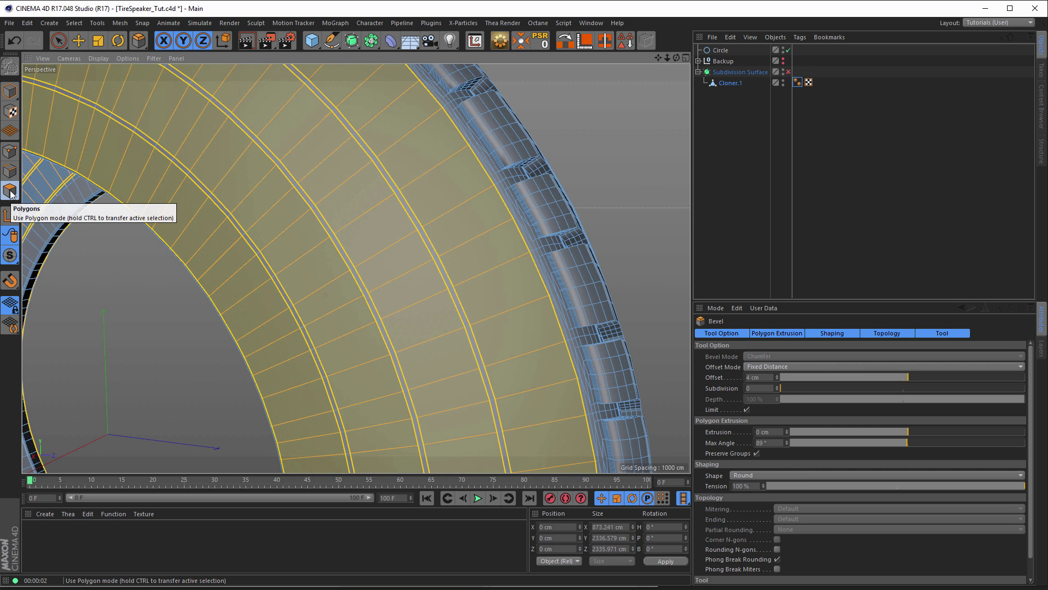
pyautogui.press('u')
pyautogui.press('l')
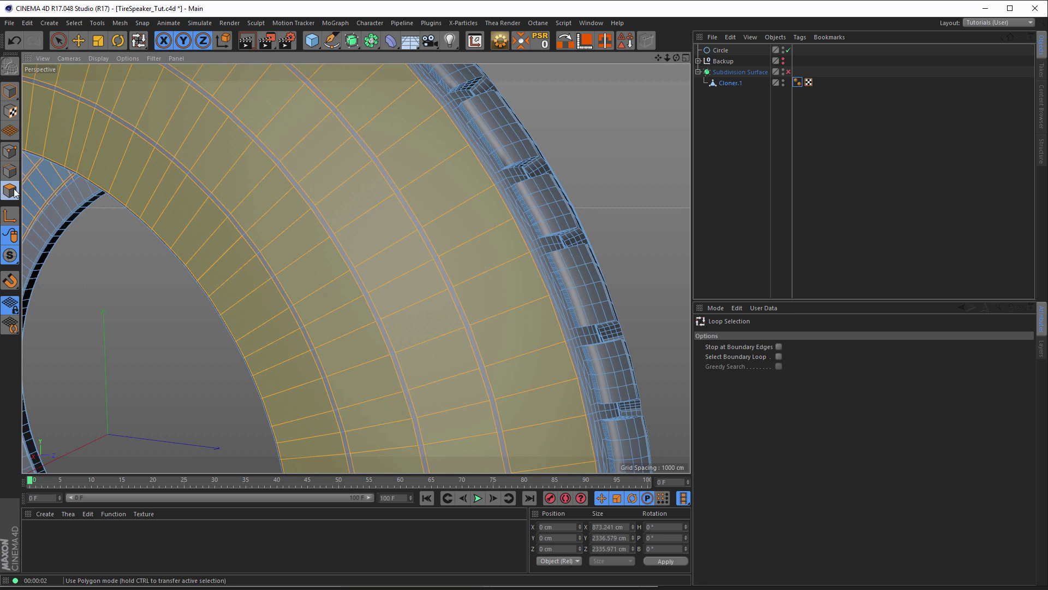
pyautogui.click(398, 192)
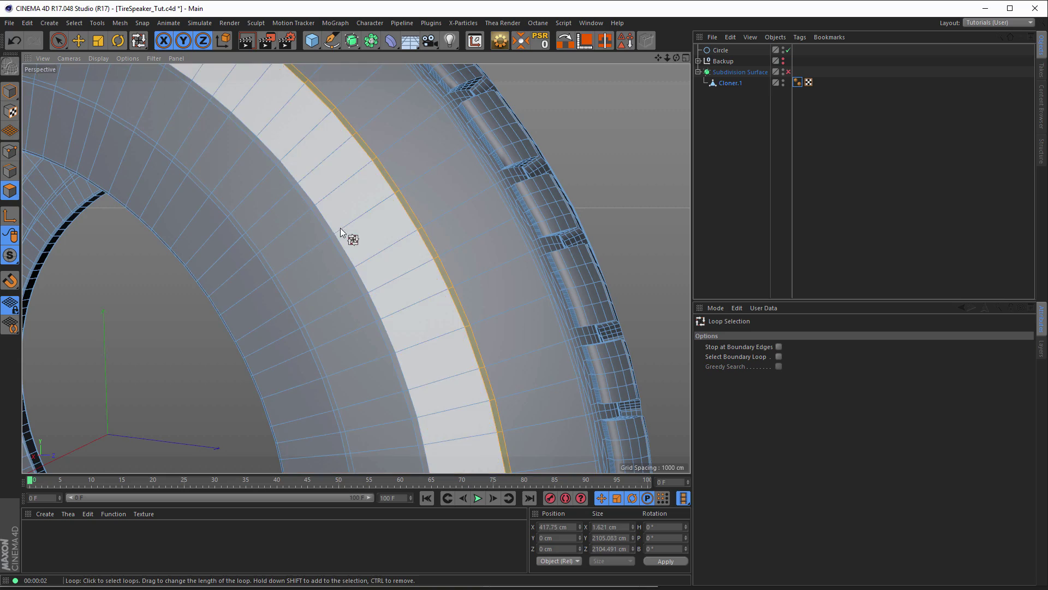
pyautogui.keyDown('shift'); pyautogui.click(274, 276); pyautogui.keyUp('shift')
# Step: Add the three thin polygon bands on the opposite sidewall to the selection
pyautogui.keyDown('alt'); pyautogui.moveTo(445, 256); pyautogui.dragTo(273, 267, button='right'); pyautogui.keyUp('alt')
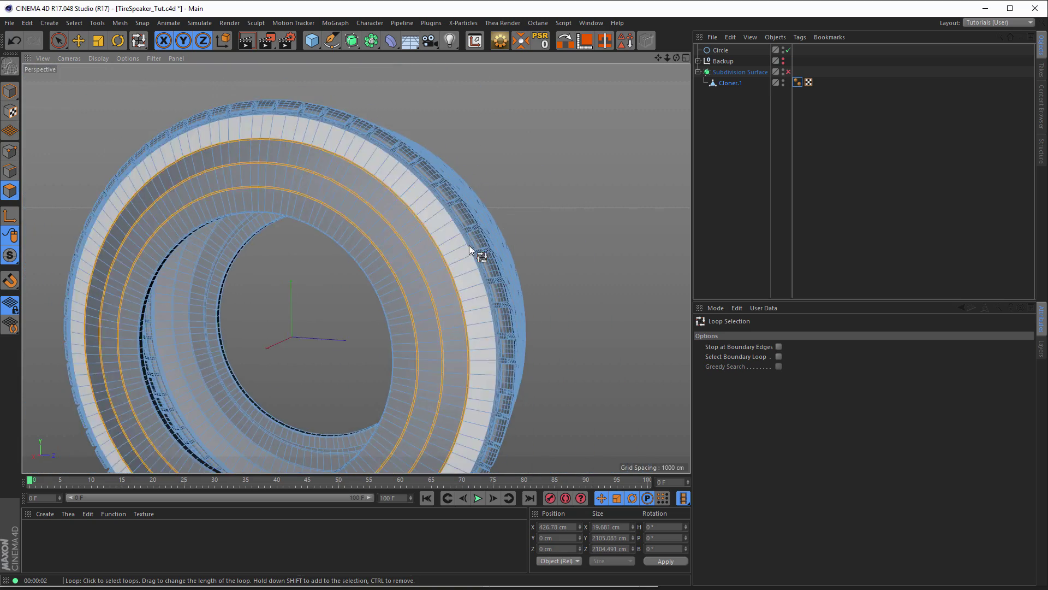
pyautogui.keyDown('alt'); pyautogui.moveTo(469, 245); pyautogui.dragTo(617, 240); pyautogui.keyUp('alt')
pyautogui.keyDown('alt'); pyautogui.moveTo(617, 240); pyautogui.dragTo(261, 234, button='middle'); pyautogui.keyUp('alt')
pyautogui.keyDown('alt'); pyautogui.moveTo(391, 225); pyautogui.dragTo(519, 218, button='right'); pyautogui.keyUp('alt')
pyautogui.moveTo(358, 221)
pyautogui.keyDown('alt'); pyautogui.mouseDown()
pyautogui.moveTo(379, 219)
pyautogui.moveTo(368, 218)
pyautogui.mouseUp(); pyautogui.keyUp('alt')
pyautogui.keyDown('alt'); pyautogui.moveTo(412, 174); pyautogui.dragTo(462, 170, button='right'); pyautogui.keyUp('alt')
pyautogui.keyDown('alt'); pyautogui.moveTo(432, 166); pyautogui.dragTo(321, 158, button='middle'); pyautogui.keyUp('alt')
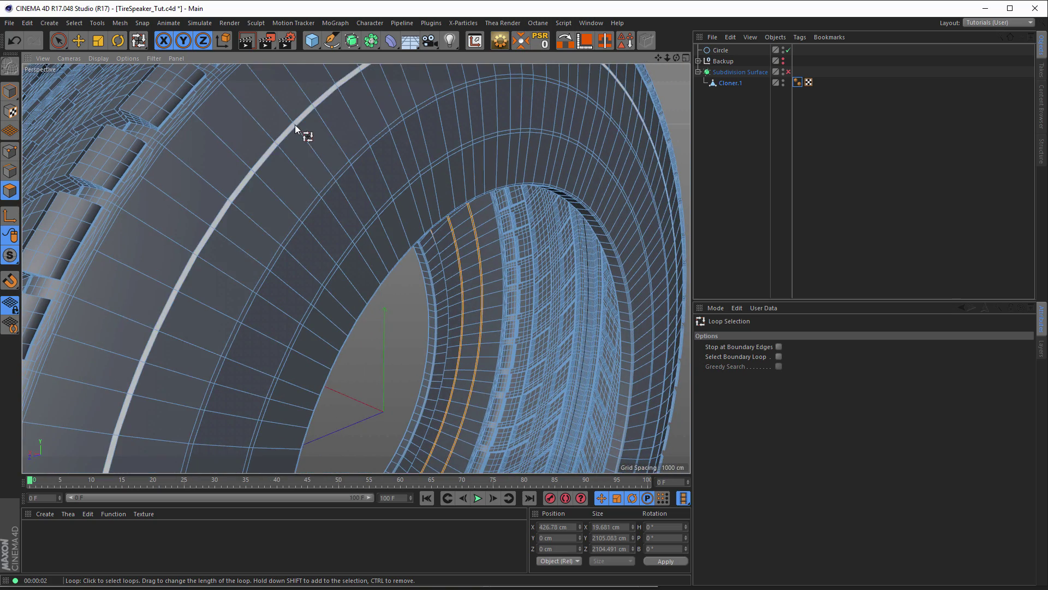
pyautogui.click(295, 125)
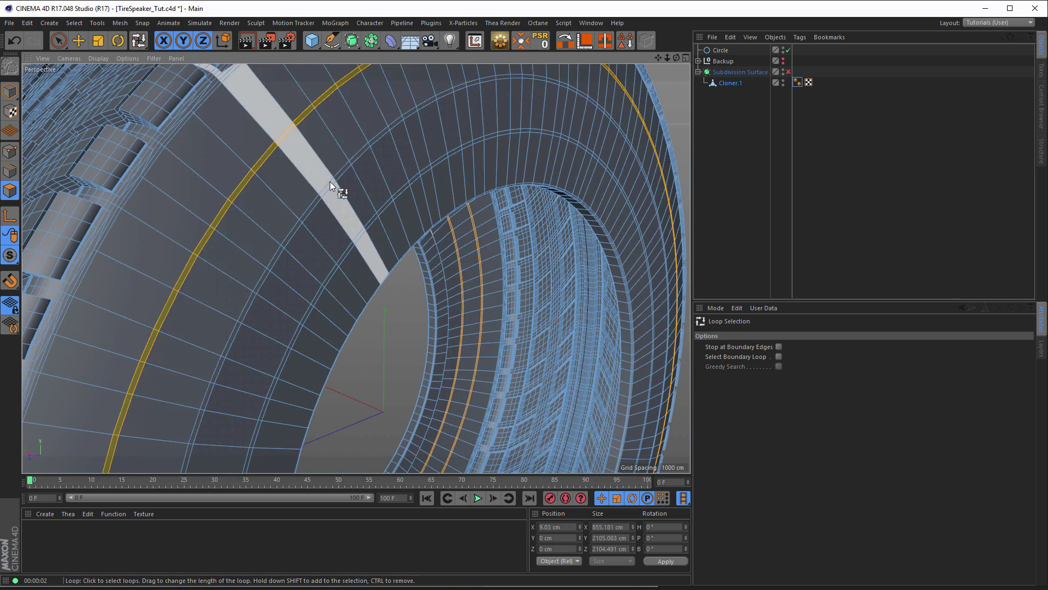
pyautogui.keyDown('shift'); pyautogui.click(366, 229); pyautogui.keyUp('shift')
# Step: Extrude the selected thin bands on both sidewalls outward by 12 cm
pyautogui.keyDown('alt'); pyautogui.moveTo(420, 240); pyautogui.dragTo(417, 220); pyautogui.keyUp('alt')
pyautogui.keyDown('alt'); pyautogui.moveTo(289, 222); pyautogui.dragTo(396, 201, button='middle'); pyautogui.keyUp('alt')
pyautogui.keyDown('alt'); pyautogui.moveTo(397, 201); pyautogui.dragTo(479, 187, button='right'); pyautogui.keyUp('alt')
pyautogui.press('d')
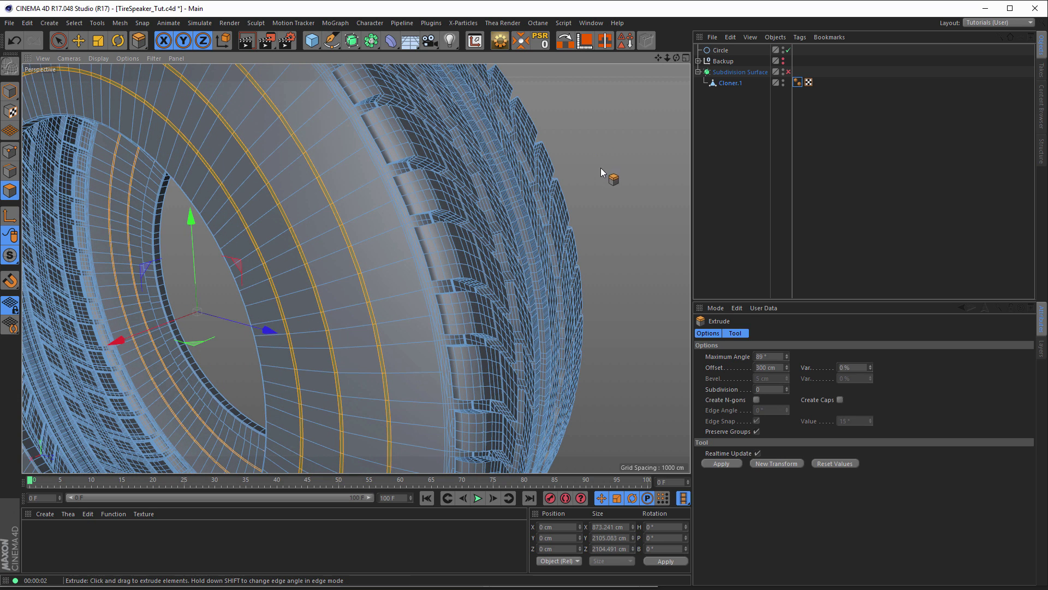
pyautogui.moveTo(601, 181); pyautogui.dragTo(608, 180)
pyautogui.scroll(-7, 408, 233)
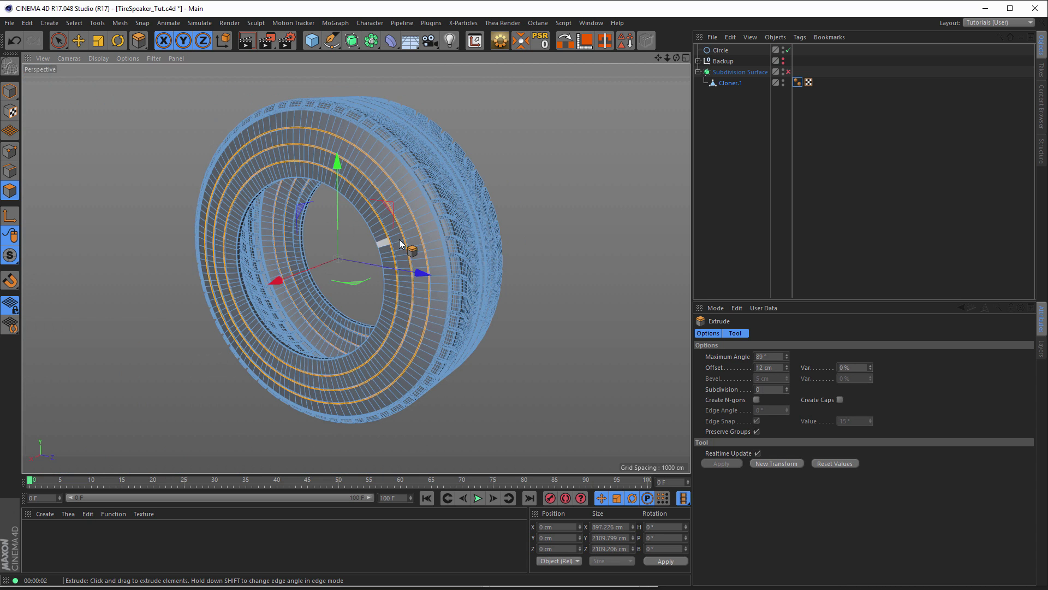
# Step: Return to model mode and enable the Subdivision Surface to inspect the raised sidewall rings up close
pyautogui.click(9, 92)
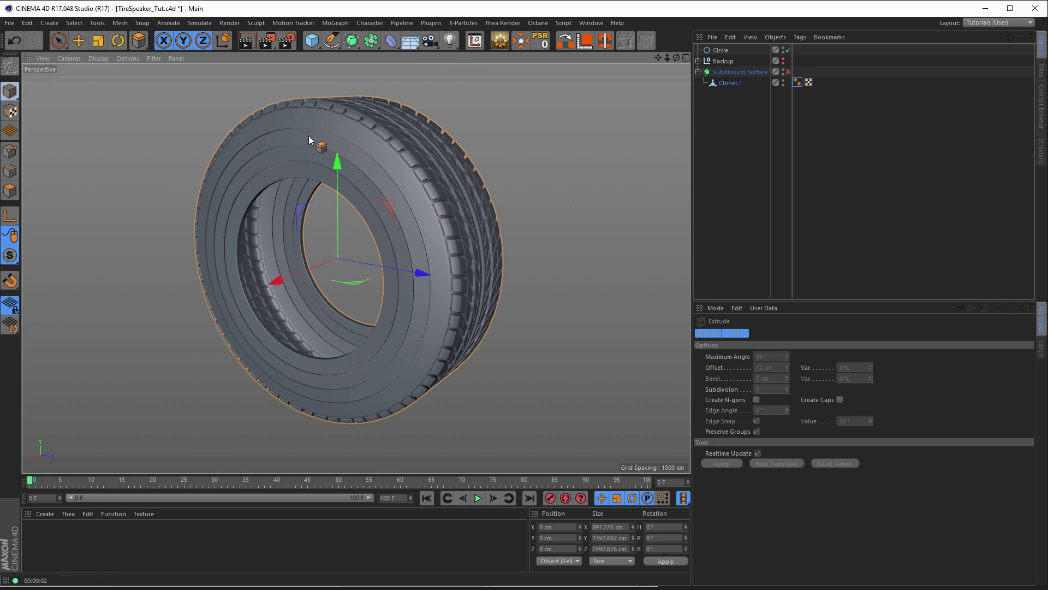
pyautogui.click(789, 72)
pyautogui.keyDown('alt'); pyautogui.moveTo(454, 236); pyautogui.dragTo(561, 254); pyautogui.keyUp('alt')
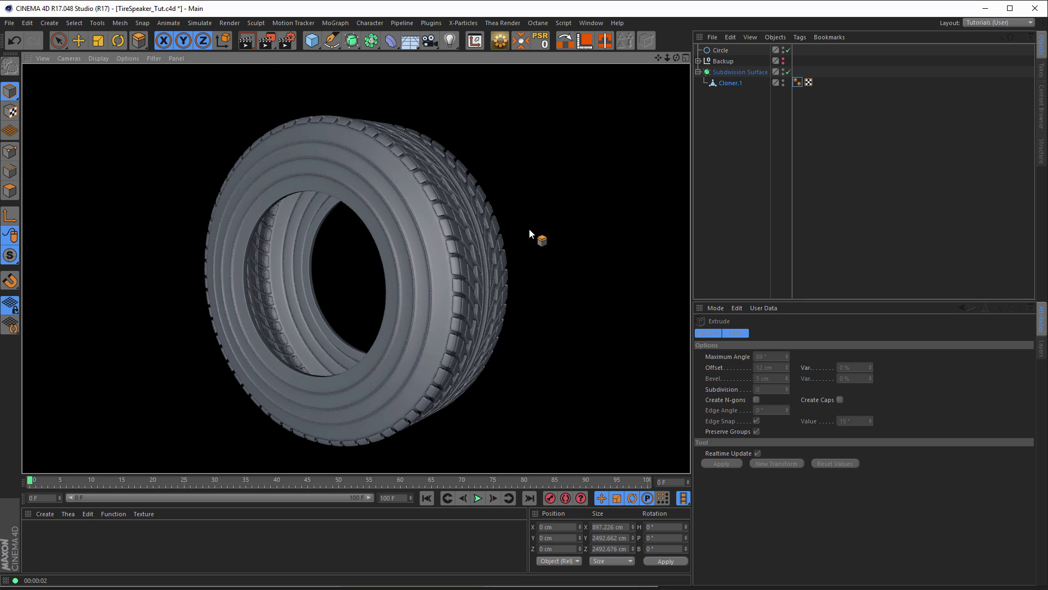
pyautogui.keyDown('alt'); pyautogui.moveTo(376, 195); pyautogui.dragTo(529, 194, button='right'); pyautogui.keyUp('alt')
pyautogui.keyDown('alt'); pyautogui.moveTo(410, 194); pyautogui.dragTo(306, 191); pyautogui.keyUp('alt')
pyautogui.keyDown('alt'); pyautogui.moveTo(433, 187); pyautogui.dragTo(562, 188, button='right'); pyautogui.keyUp('alt')
pyautogui.keyDown('alt'); pyautogui.moveTo(435, 225); pyautogui.dragTo(461, 238); pyautogui.keyUp('alt')
pyautogui.keyDown('alt'); pyautogui.moveTo(460, 238); pyautogui.dragTo(549, 234, button='right'); pyautogui.keyUp('alt')
pyautogui.keyDown('alt'); pyautogui.moveTo(488, 246); pyautogui.dragTo(450, 246); pyautogui.keyUp('alt')
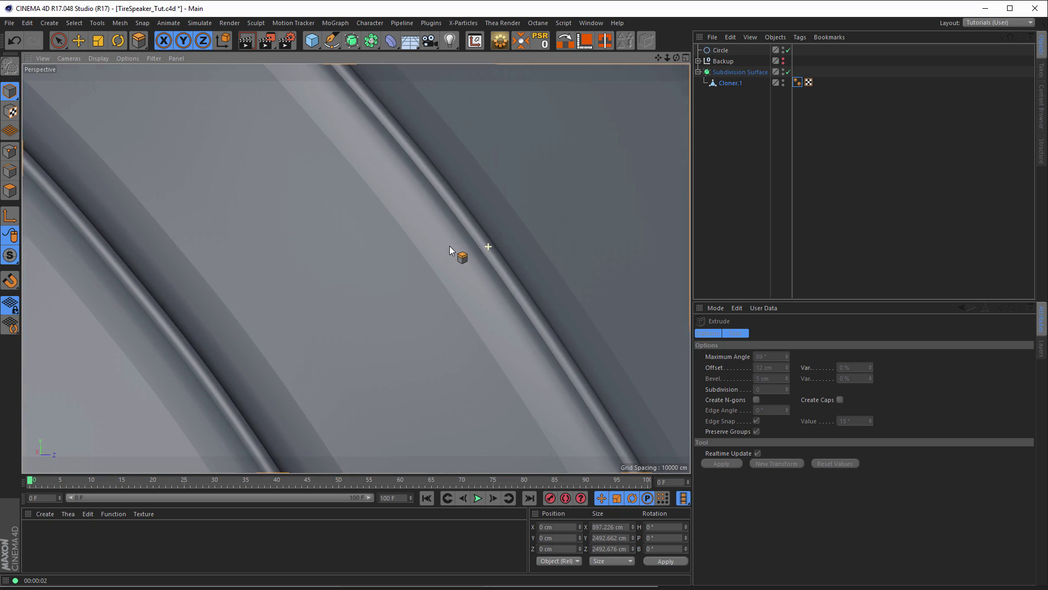
# Step: Turn off Use Edge Breaks in the Phong tag of Cloner.1
pyautogui.click(797, 82)
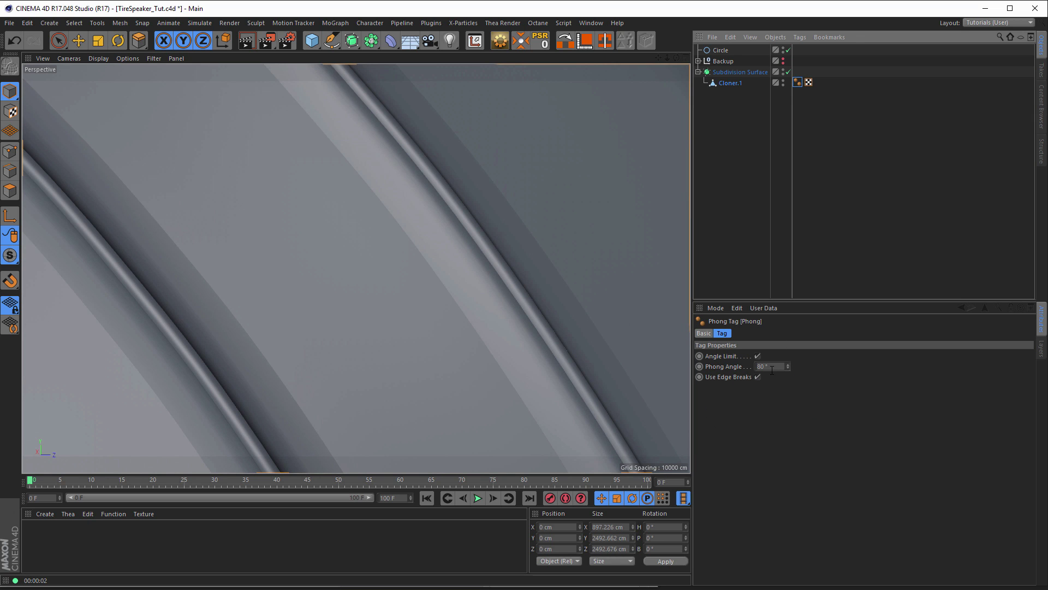
pyautogui.click(757, 377)
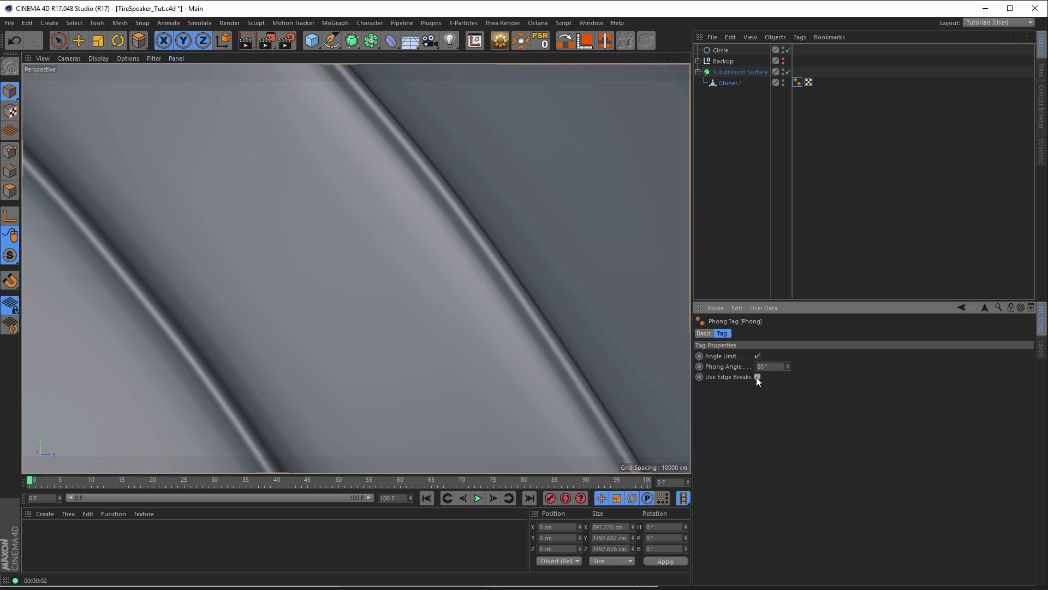
pyautogui.keyDown('alt'); pyautogui.moveTo(437, 300); pyautogui.dragTo(210, 315, button='right'); pyautogui.keyUp('alt')
pyautogui.keyDown('alt'); pyautogui.moveTo(356, 307); pyautogui.dragTo(414, 292); pyautogui.keyUp('alt')
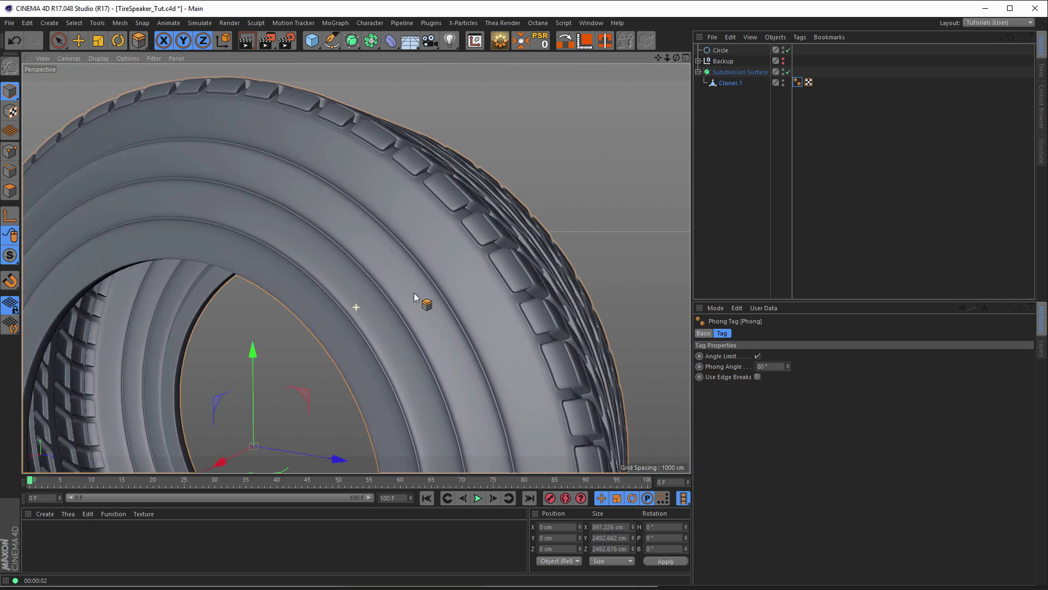
# Step: Examine the smoothed sidewall rings and compare them with the finished speaker render in the Picture Viewer
pyautogui.keyDown('alt'); pyautogui.moveTo(414, 293); pyautogui.dragTo(313, 295, button='right'); pyautogui.keyUp('alt')
pyautogui.keyDown('alt'); pyautogui.moveTo(313, 295); pyautogui.dragTo(475, 236); pyautogui.keyUp('alt')
pyautogui.keyDown('alt'); pyautogui.moveTo(475, 236); pyautogui.dragTo(518, 262, button='right'); pyautogui.keyUp('alt')
pyautogui.keyDown('alt'); pyautogui.moveTo(517, 263); pyautogui.dragTo(402, 252); pyautogui.keyUp('alt')
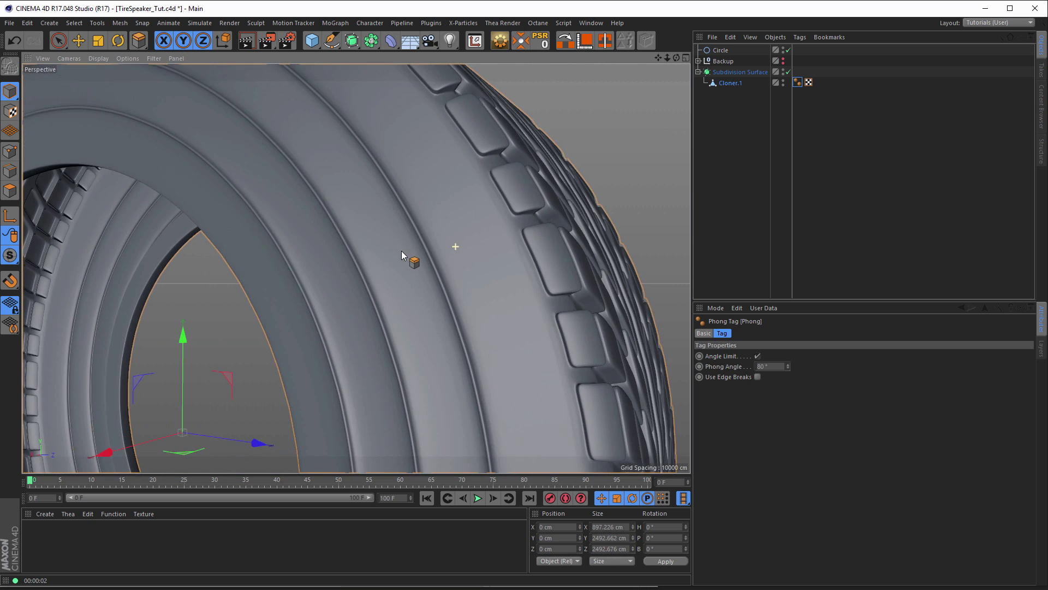
pyautogui.keyDown('alt'); pyautogui.moveTo(402, 253); pyautogui.dragTo(393, 248, button='right'); pyautogui.keyUp('alt')
pyautogui.keyDown('alt'); pyautogui.moveTo(393, 248); pyautogui.dragTo(419, 250); pyautogui.keyUp('alt')
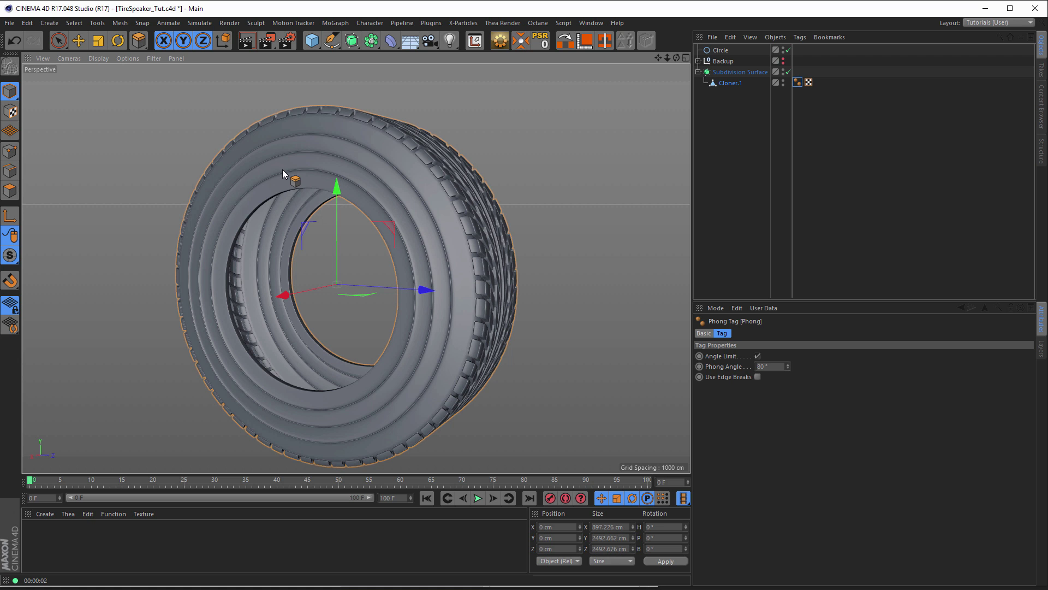
pyautogui.hotkey('shift', 'F6')
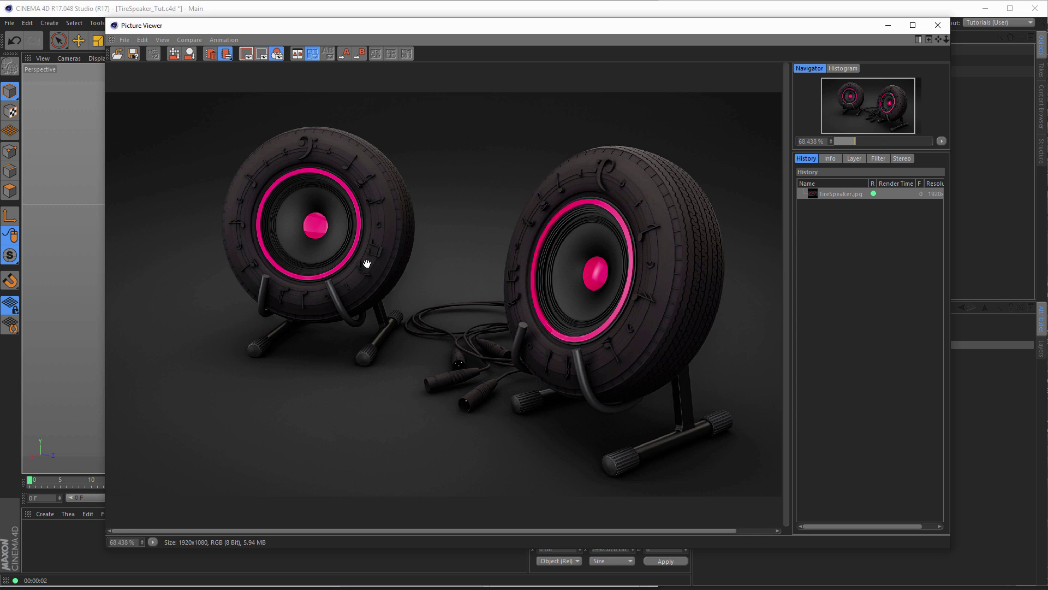
pyautogui.click(938, 26)
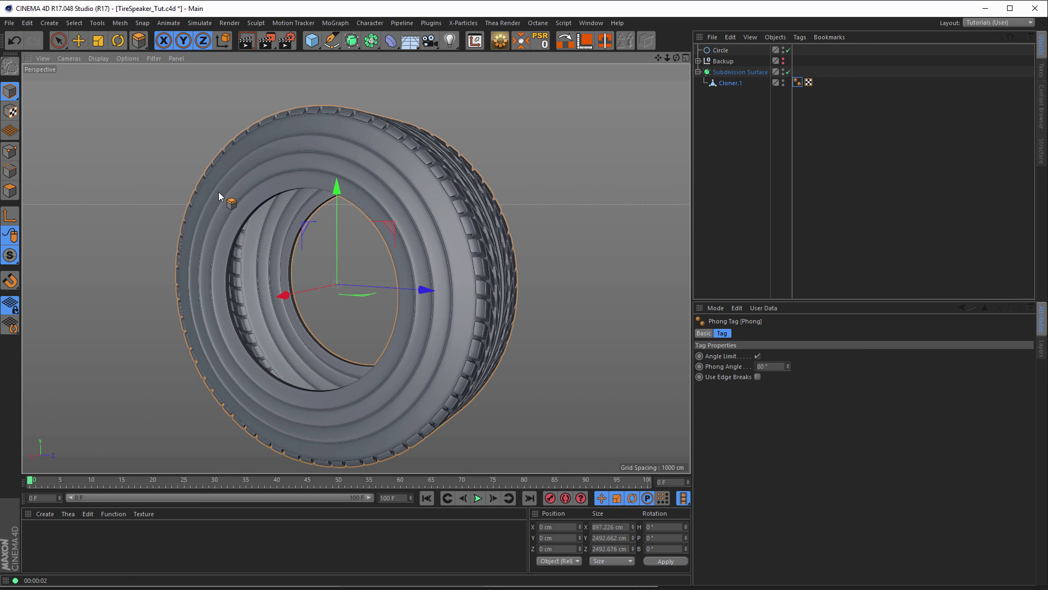
# Step: Select the Cloner.1 mesh, disable the Subdivision Surface and switch to edge mode
pyautogui.click(728, 84)
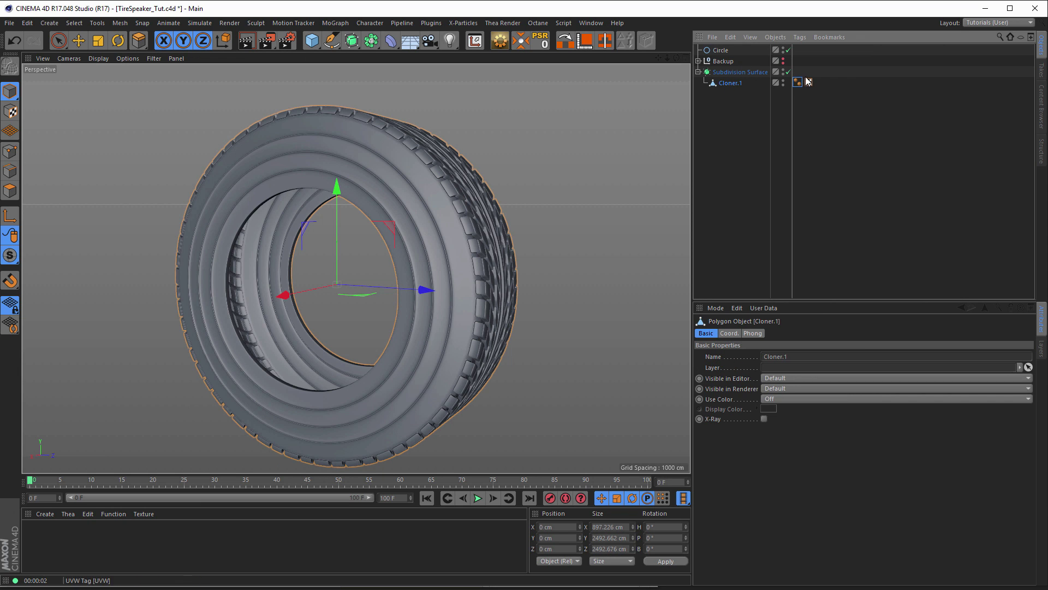
pyautogui.click(788, 72)
pyautogui.keyDown('alt'); pyautogui.moveTo(403, 204); pyautogui.dragTo(483, 197, button='right'); pyautogui.keyUp('alt')
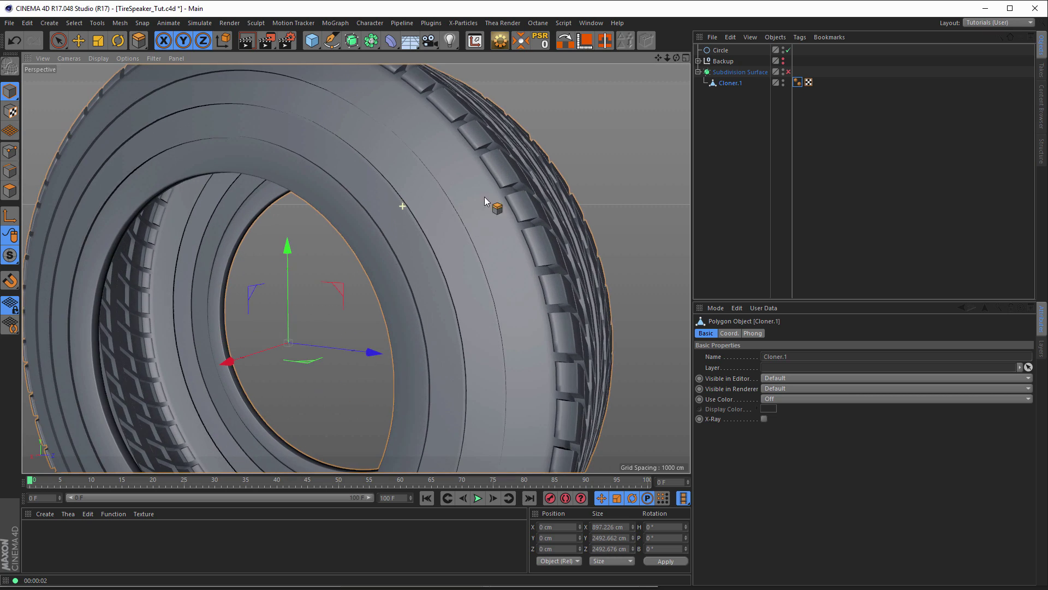
pyautogui.click(10, 171)
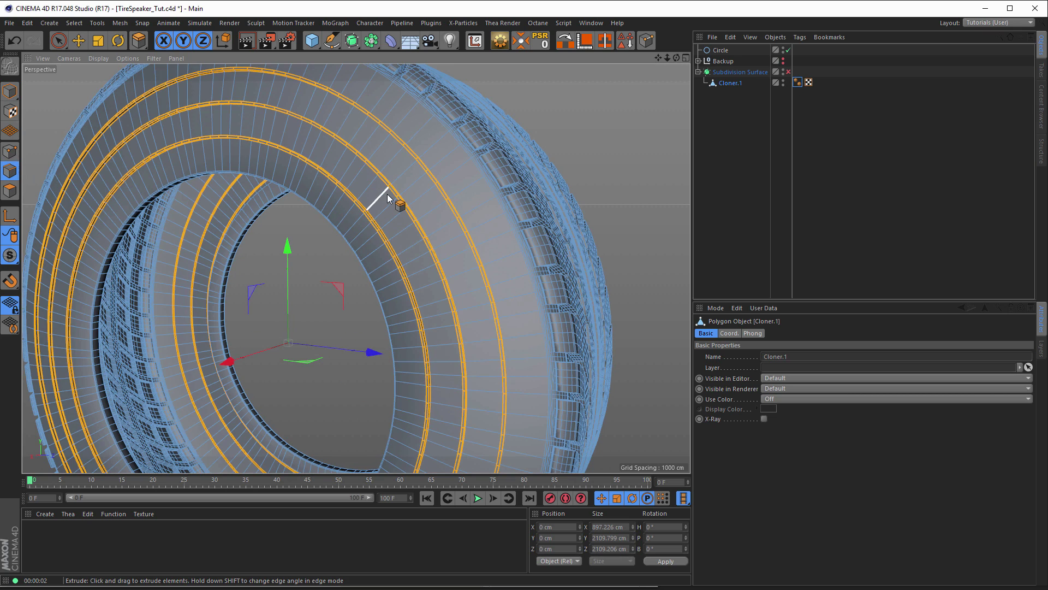
# Step: Loop-select the outer edge of the middle raised ring on the near sidewall
pyautogui.keyDown('alt'); pyautogui.moveTo(399, 187); pyautogui.dragTo(468, 183, button='right'); pyautogui.keyUp('alt')
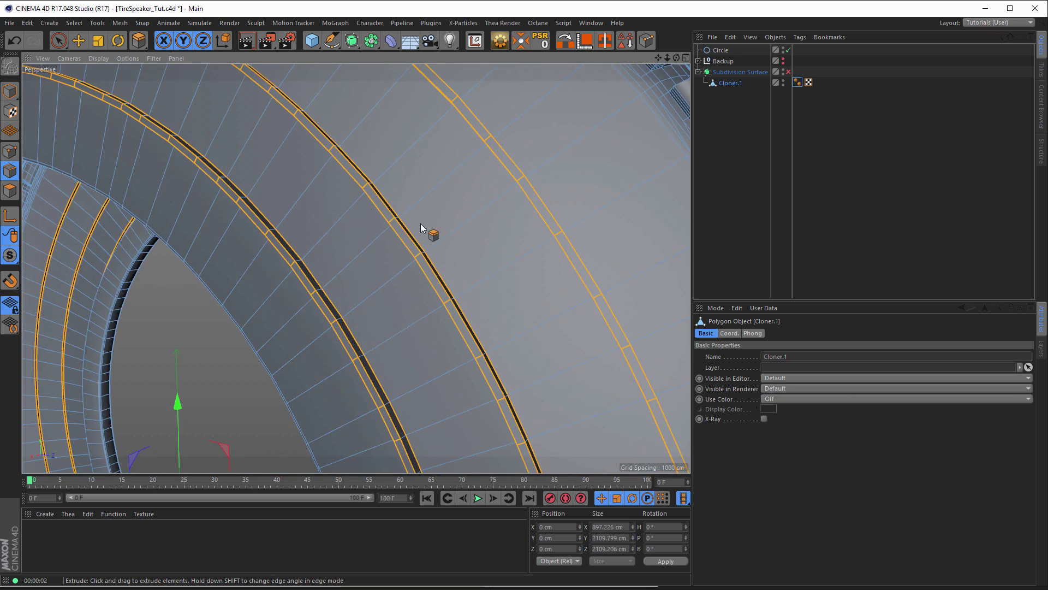
pyautogui.keyDown('alt'); pyautogui.moveTo(422, 220); pyautogui.dragTo(446, 208); pyautogui.keyUp('alt')
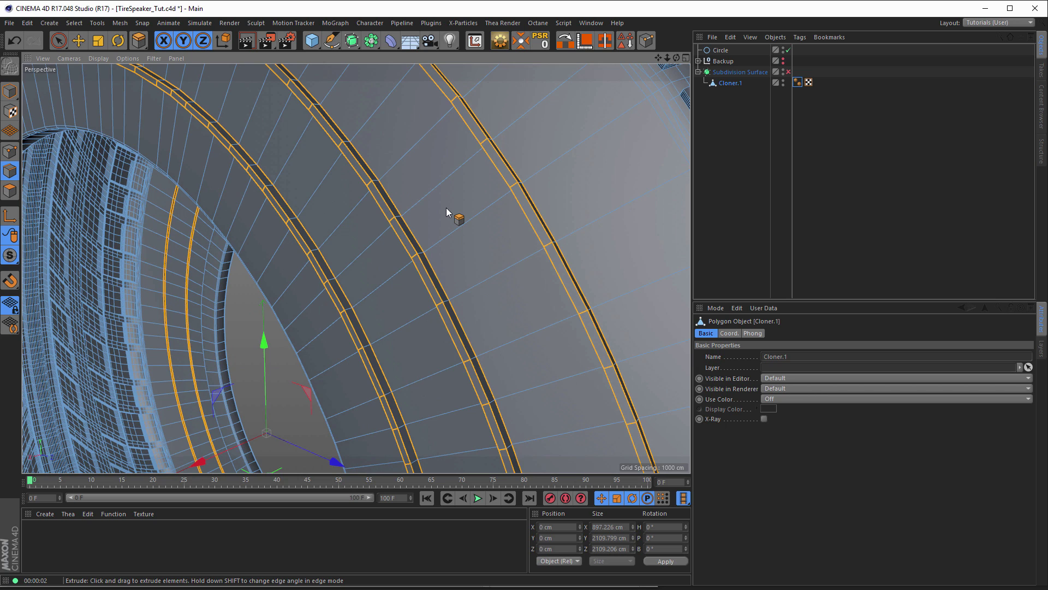
pyautogui.press('u')
pyautogui.press('l')
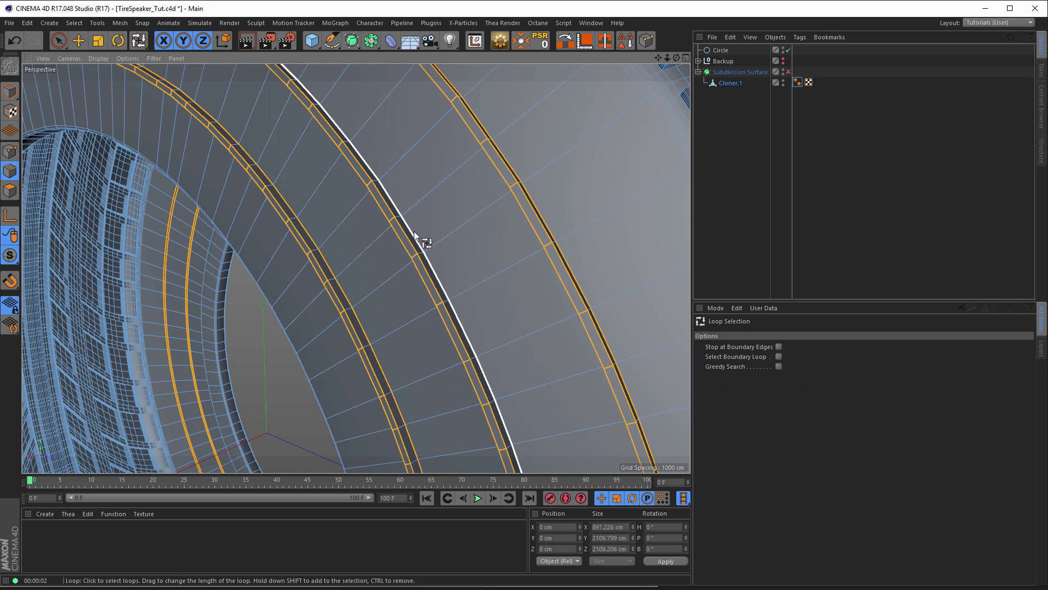
pyautogui.click(415, 236)
pyautogui.keyDown('alt'); pyautogui.moveTo(476, 254); pyautogui.dragTo(405, 249); pyautogui.keyUp('alt')
pyautogui.keyDown('alt'); pyautogui.moveTo(405, 248); pyautogui.dragTo(323, 270, button='right'); pyautogui.keyUp('alt')
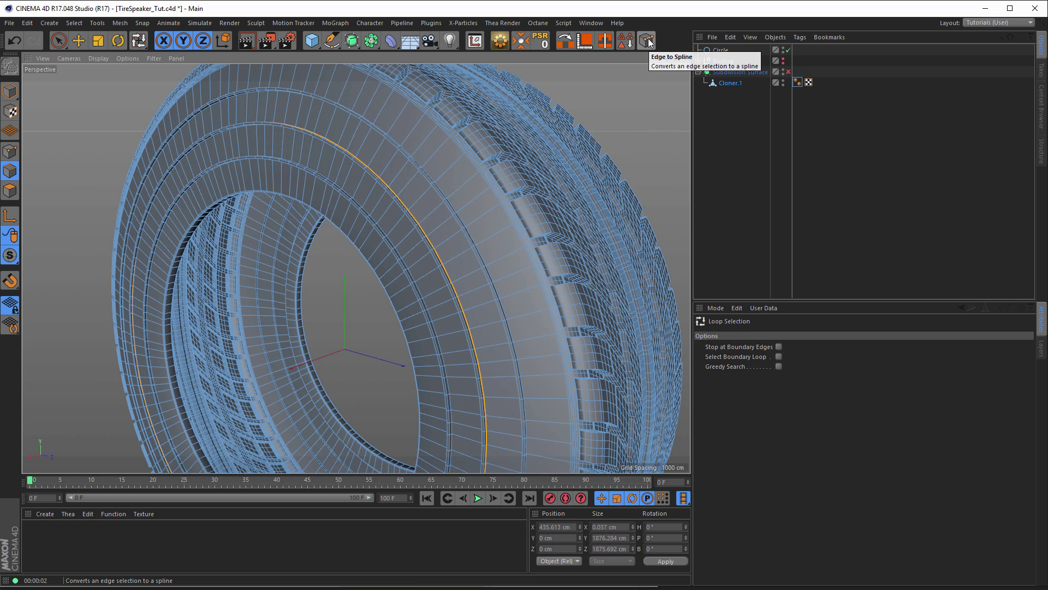
# Step: Convert the selected edge loop to a spline with Edge to Spline and move the spline out of the Subdivision Surface hierarchy
pyautogui.rightClick(649, 85)
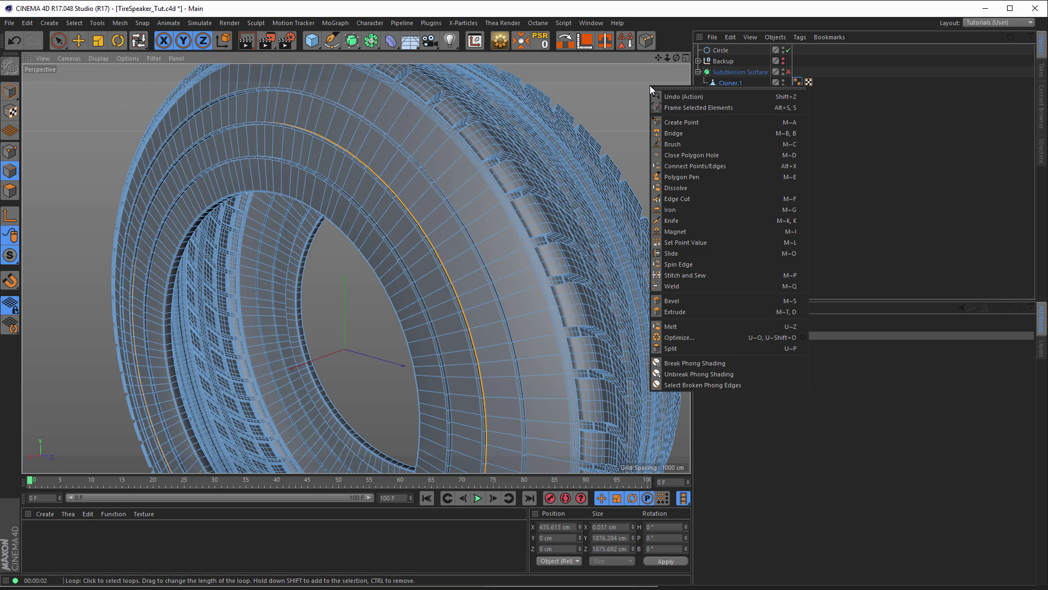
pyautogui.click(119, 23)
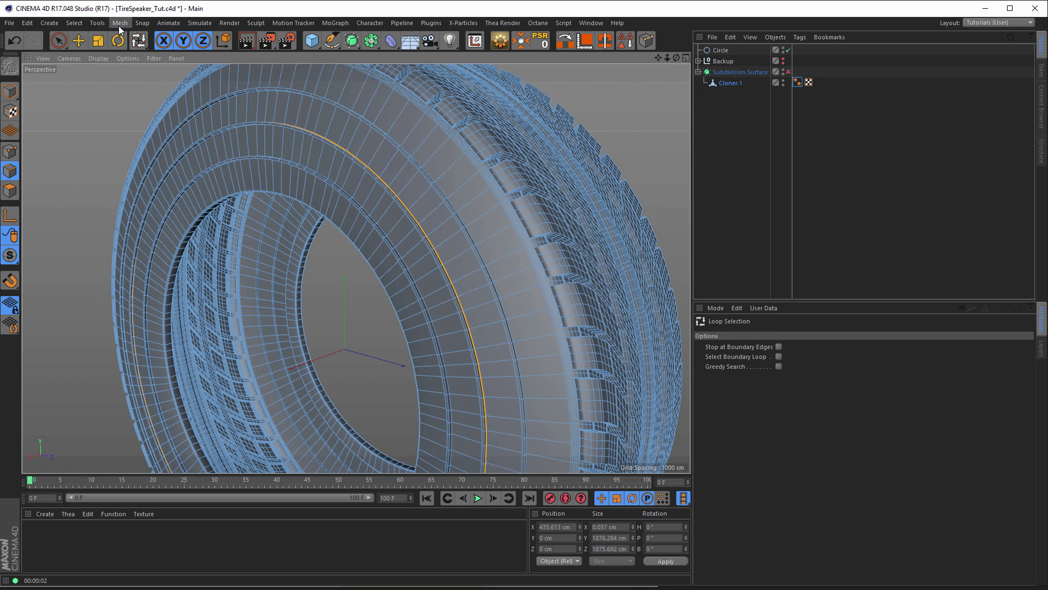
pyautogui.click(119, 25)
pyautogui.moveTo(152, 51)
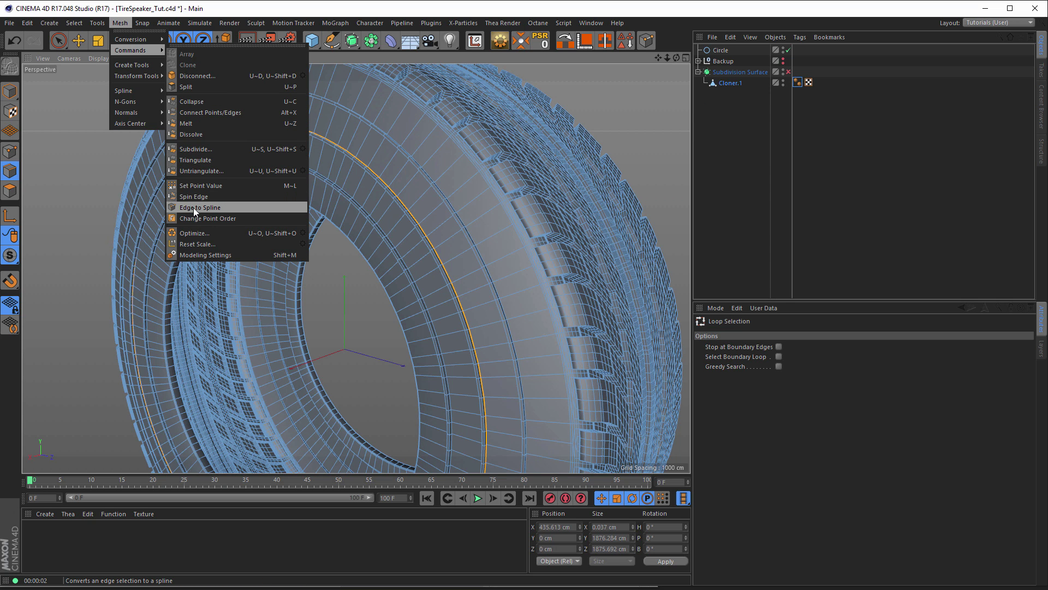
pyautogui.click(217, 207)
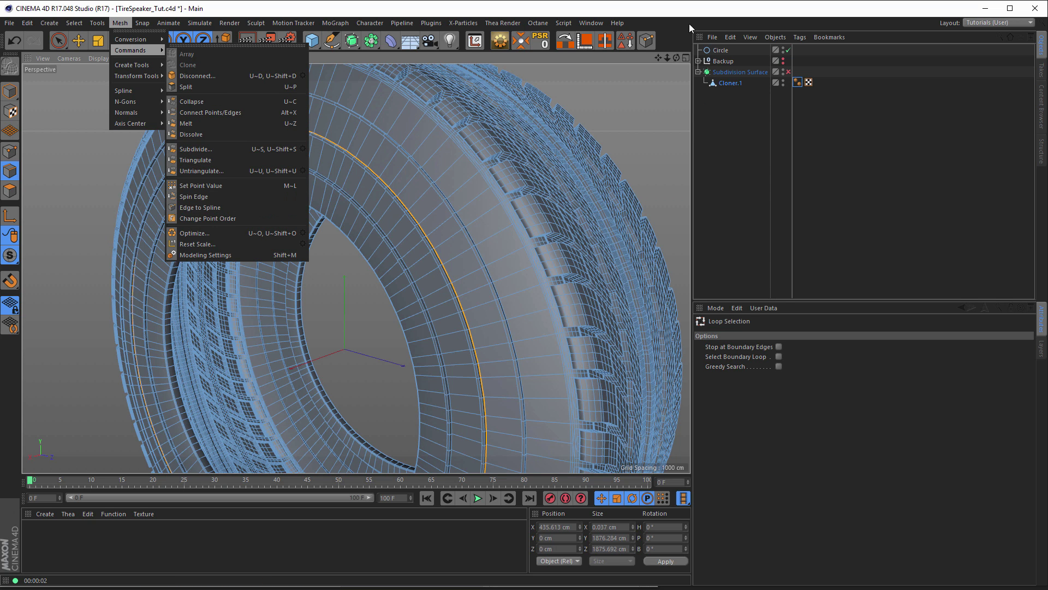
pyautogui.click(649, 41)
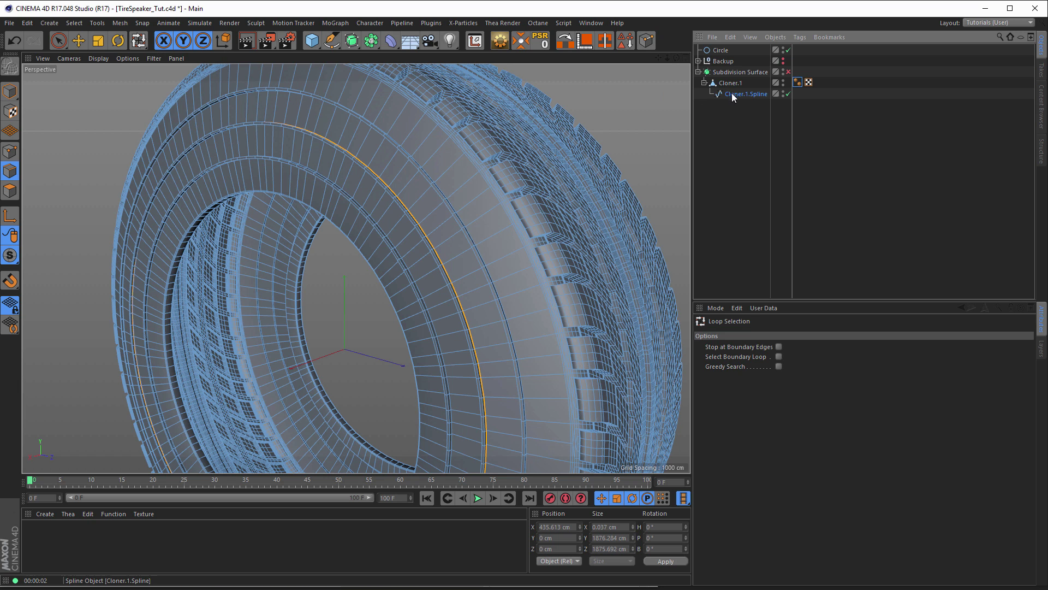
pyautogui.moveTo(732, 93); pyautogui.dragTo(723, 130)
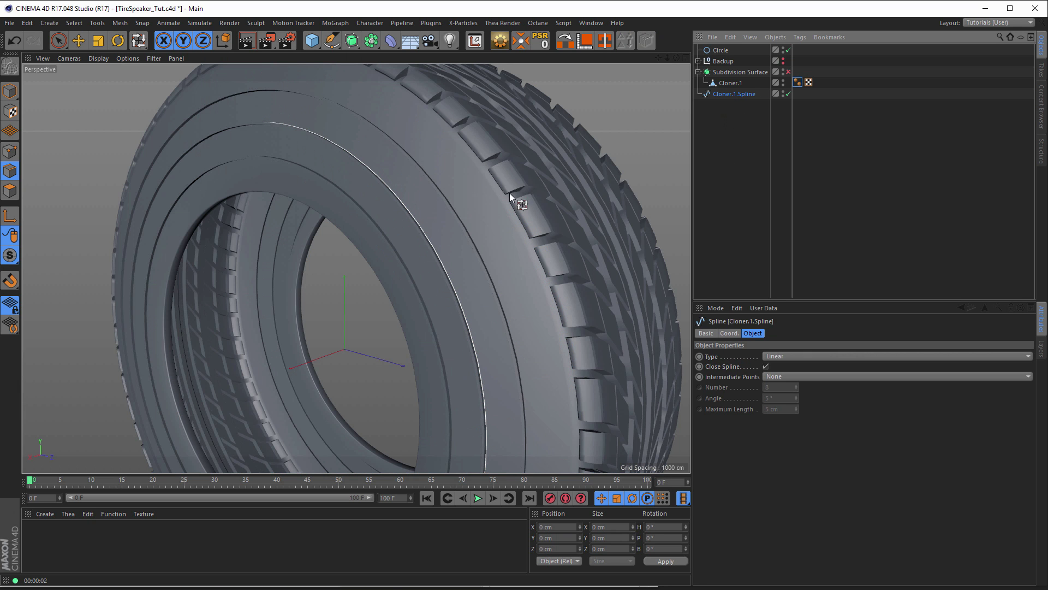
# Step: Add a MoText object with the text "a" and place it below the extracted spline in the hierarchy
pyautogui.keyDown('alt'); pyautogui.moveTo(421, 185); pyautogui.dragTo(357, 192, button='right'); pyautogui.keyUp('alt')
pyautogui.keyDown('alt'); pyautogui.moveTo(404, 179); pyautogui.dragTo(367, 162, button='middle'); pyautogui.keyUp('alt')
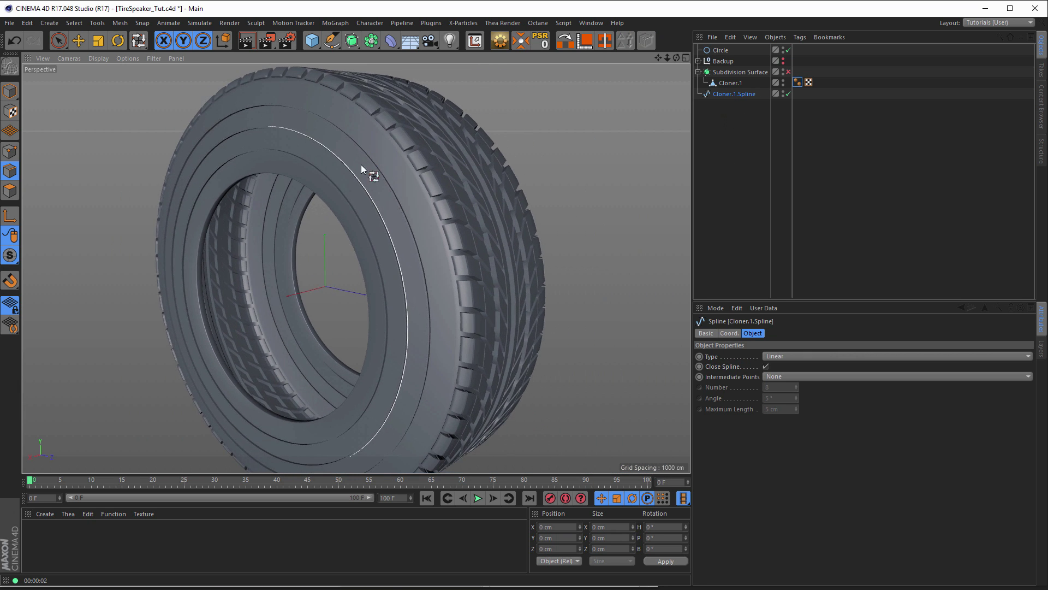
pyautogui.scroll(-2, 371, 179)
pyautogui.keyDown('alt'); pyautogui.moveTo(370, 181); pyautogui.dragTo(357, 187); pyautogui.keyUp('alt')
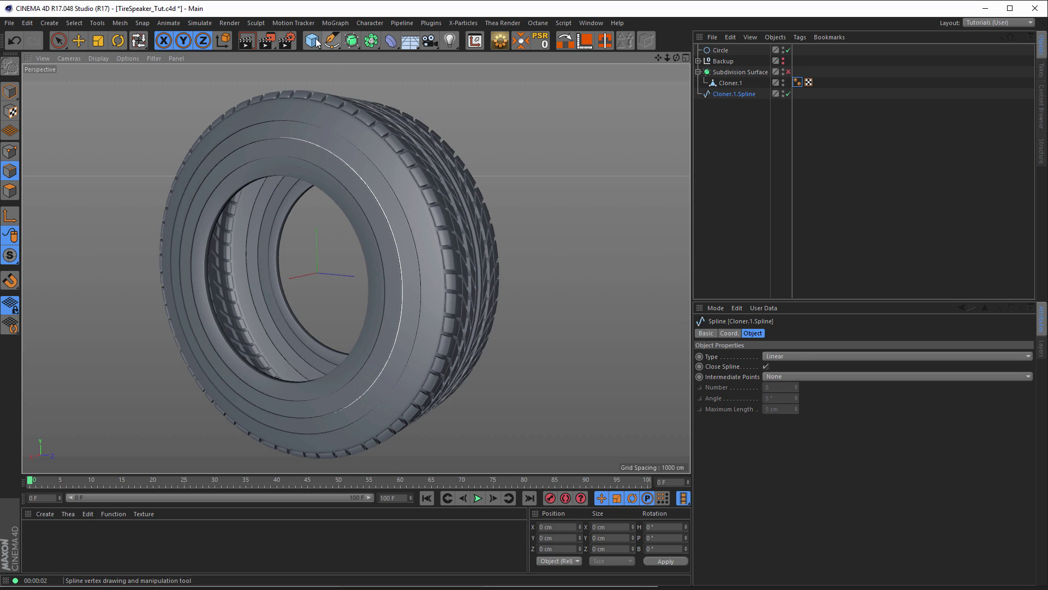
pyautogui.click(332, 24)
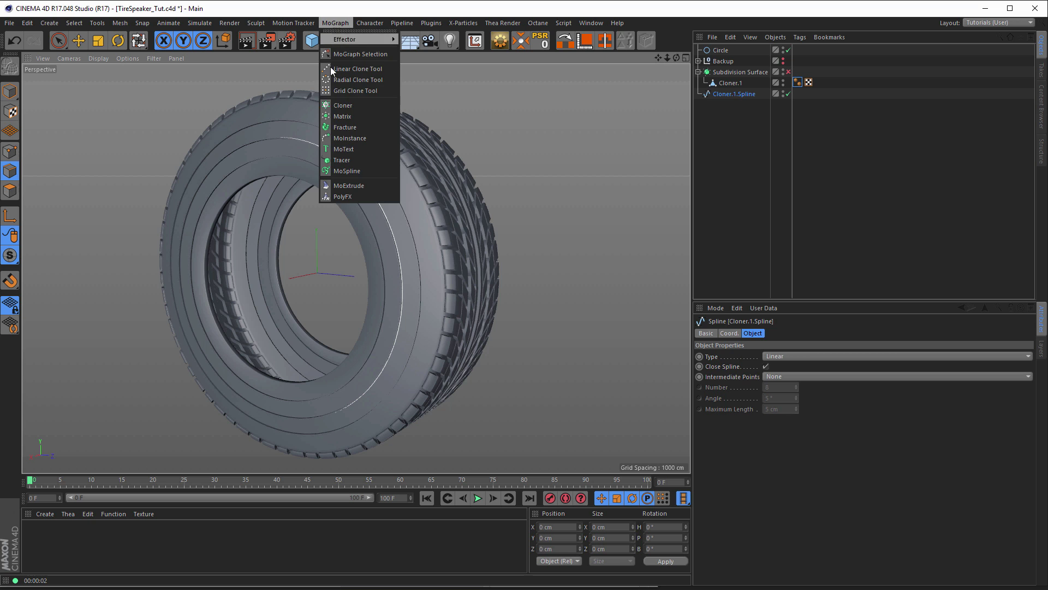
pyautogui.click(355, 149)
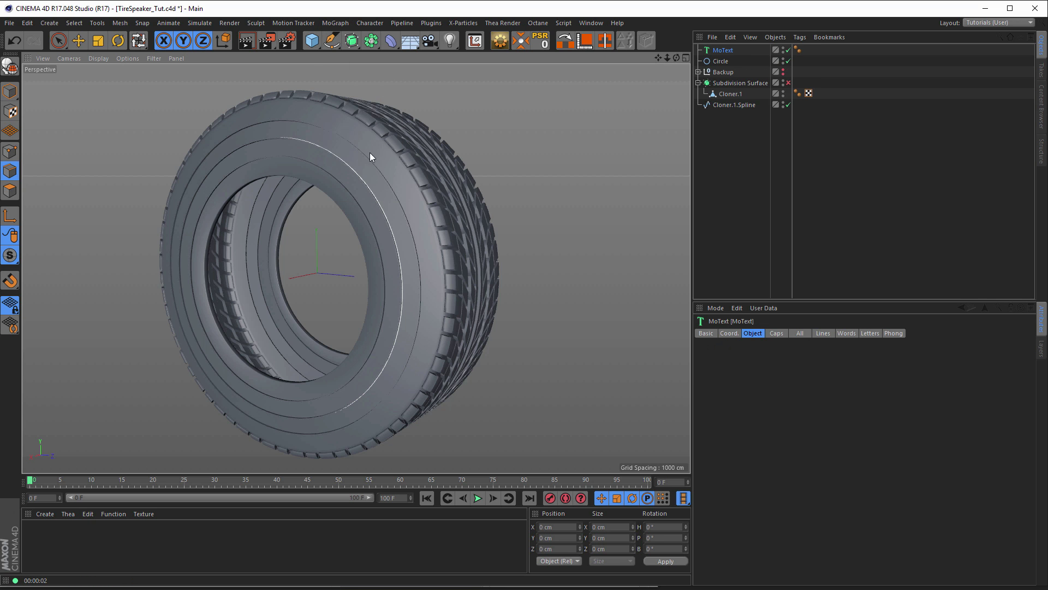
pyautogui.moveTo(728, 176); pyautogui.dragTo(728, 188)
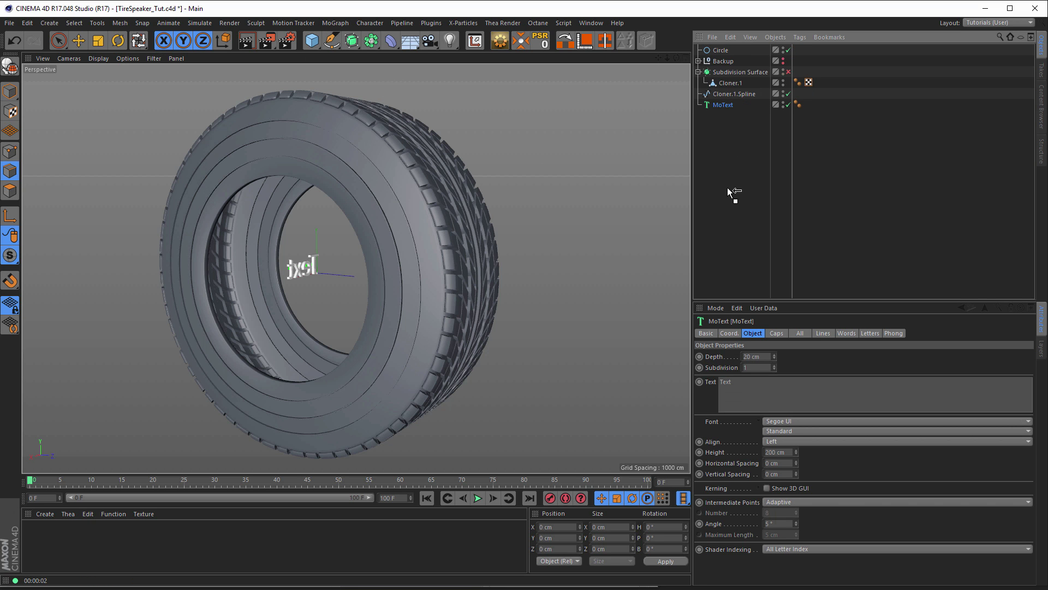
pyautogui.click(776, 386)
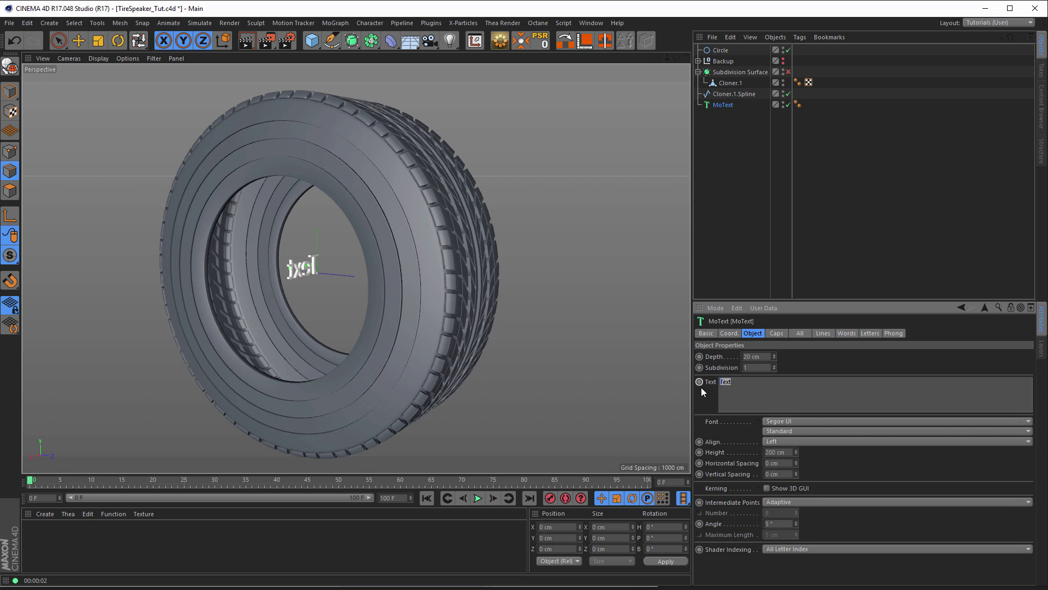
pyautogui.click(739, 146)
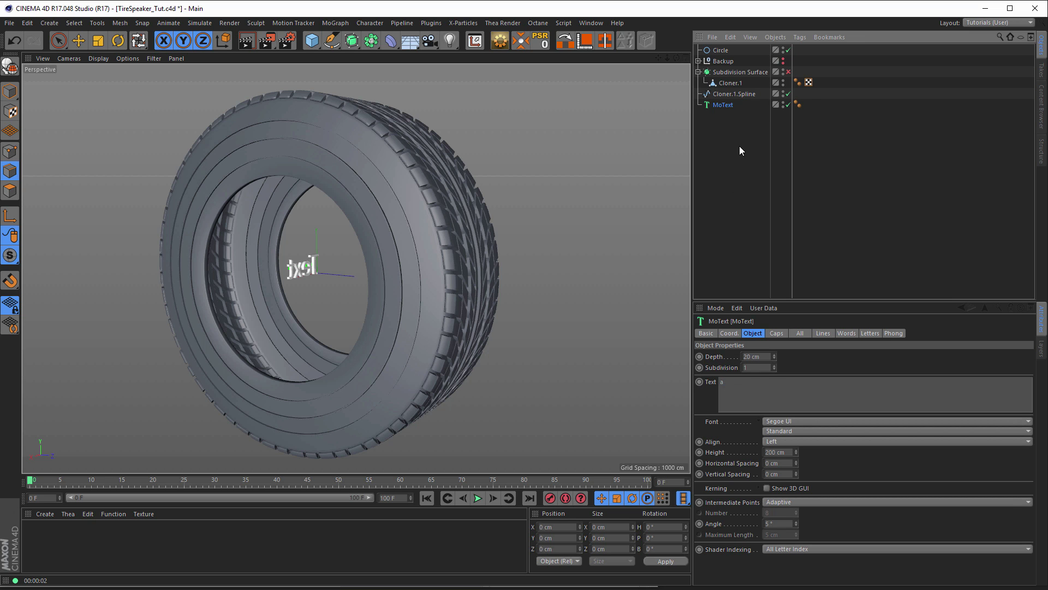
# Step: Make two further copies of the MoText object and set their texts to "b" and "c"
pyautogui.keyDown('ctrl'); pyautogui.moveTo(723, 105); pyautogui.dragTo(720, 126); pyautogui.keyUp('ctrl')
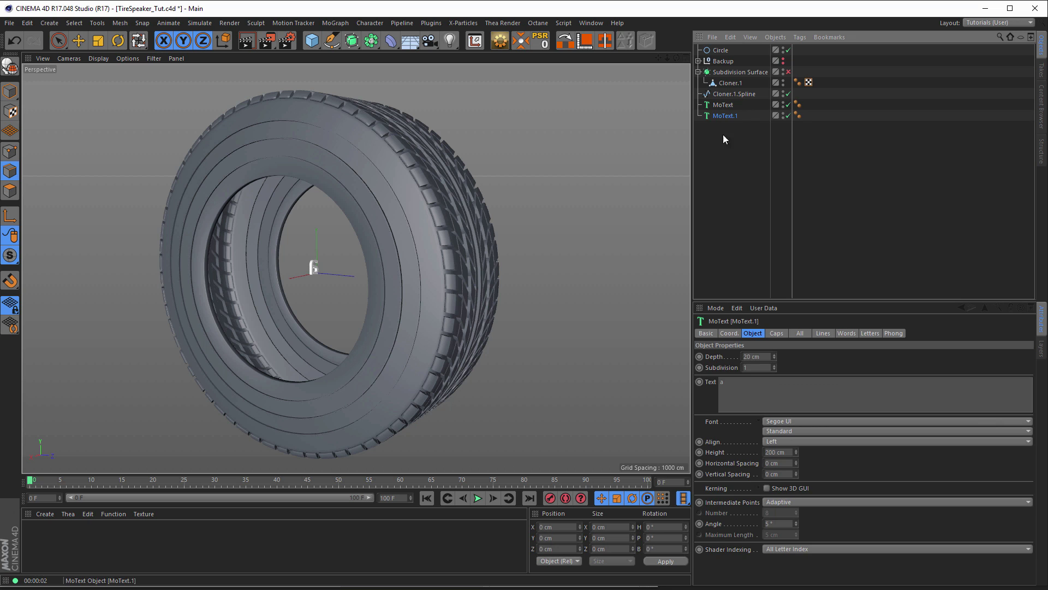
pyautogui.moveTo(739, 387); pyautogui.dragTo(704, 378)
pyautogui.write('b')
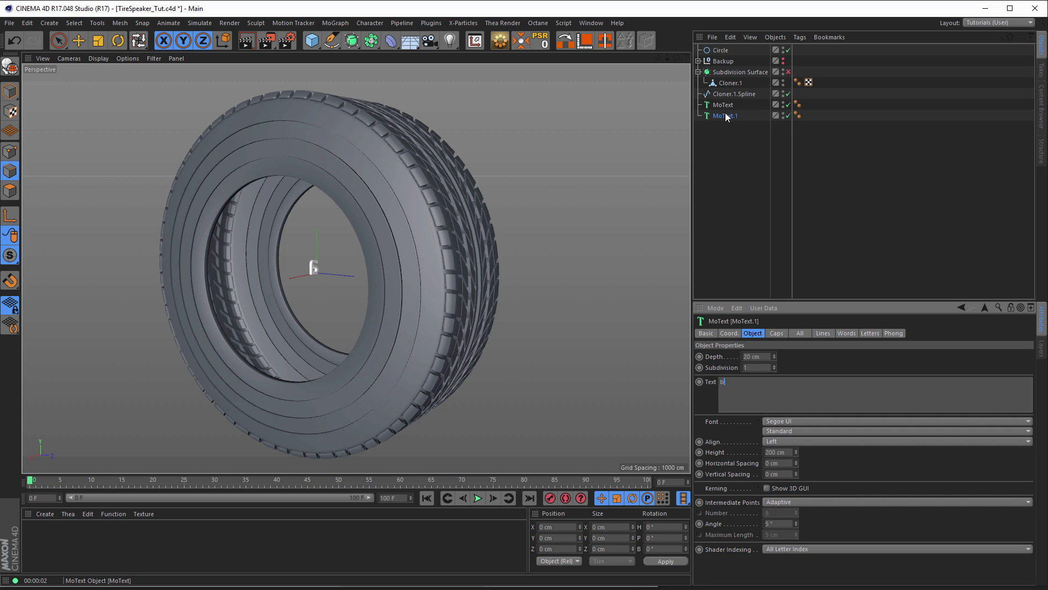
pyautogui.keyDown('ctrl'); pyautogui.moveTo(725, 116); pyautogui.dragTo(723, 135); pyautogui.keyUp('ctrl')
pyautogui.moveTo(735, 384); pyautogui.dragTo(704, 380)
pyautogui.write('c')
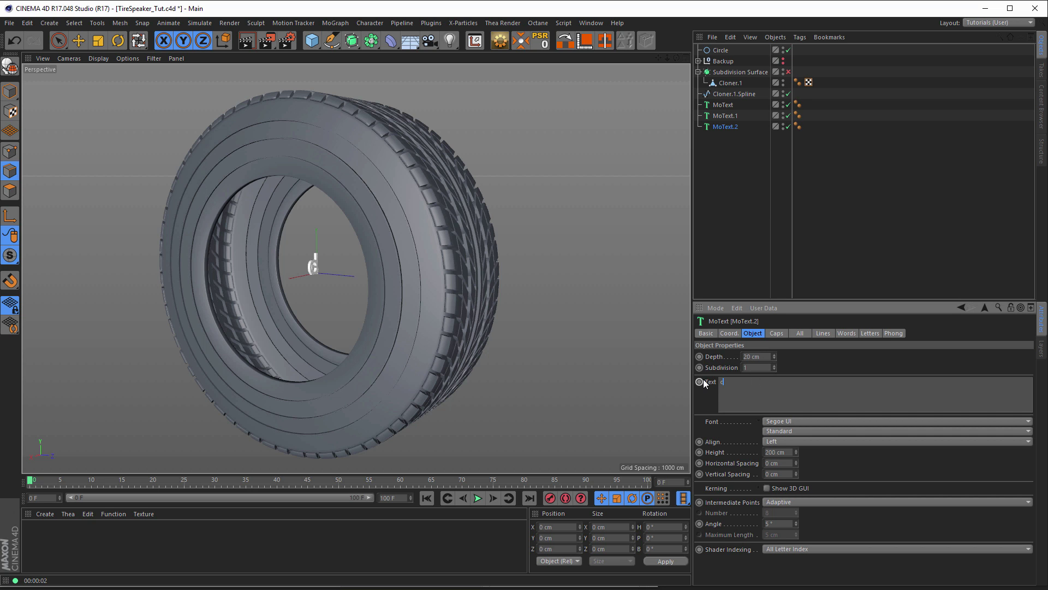
pyautogui.click(729, 235)
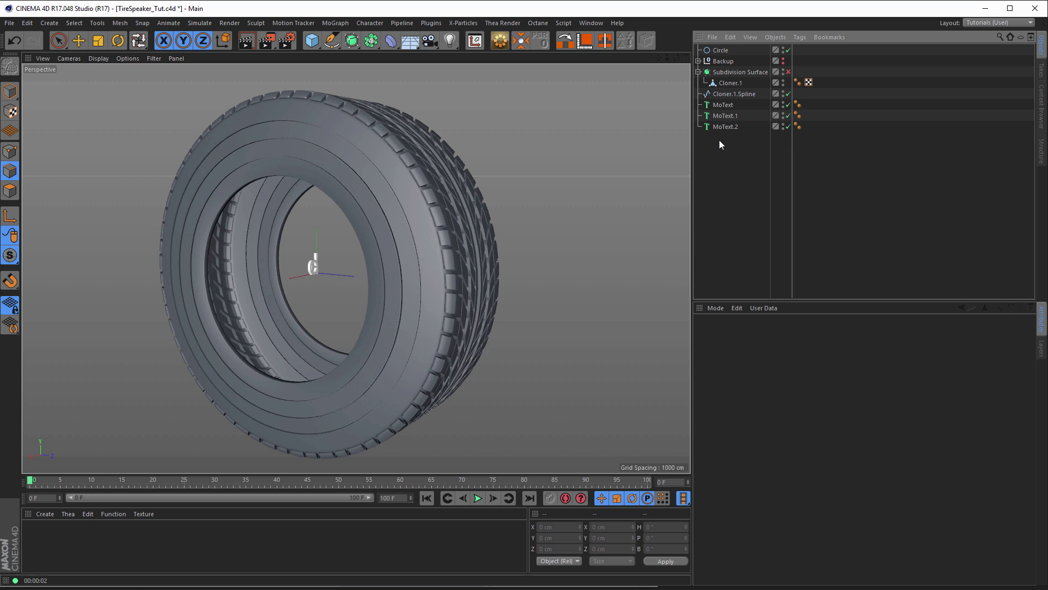
# Step: Add a MoGraph Cloner below the extracted spline and make all three MoText objects its children
pyautogui.click(335, 23)
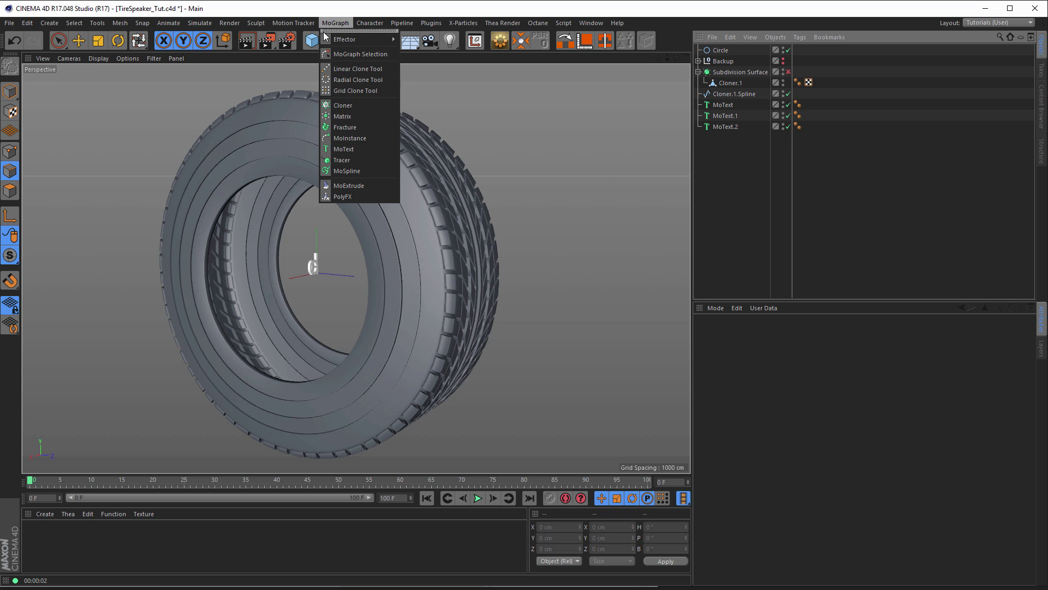
pyautogui.click(342, 106)
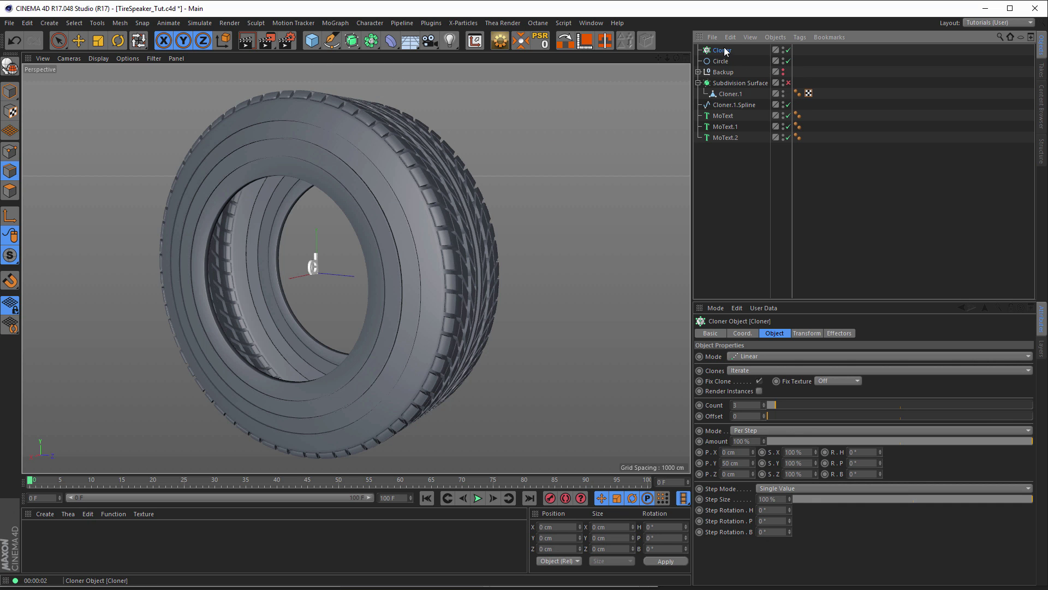
pyautogui.moveTo(726, 52); pyautogui.dragTo(723, 140)
pyautogui.click(726, 127)
pyautogui.keyDown('shift'); pyautogui.click(727, 106); pyautogui.keyUp('shift')
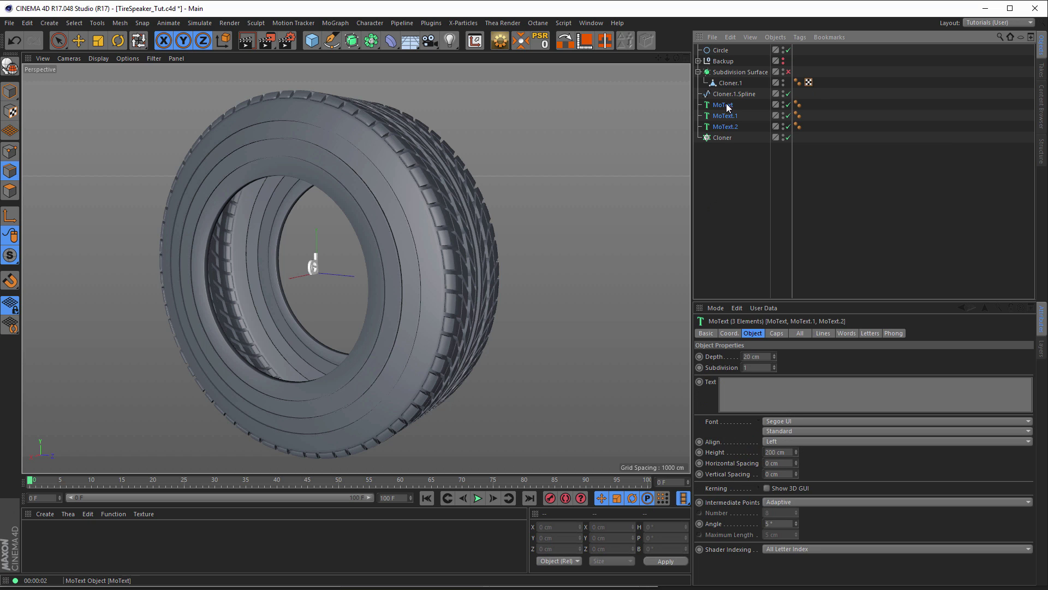
pyautogui.moveTo(720, 137); pyautogui.dragTo(722, 141)
pyautogui.moveTo(724, 119); pyautogui.dragTo(724, 105)
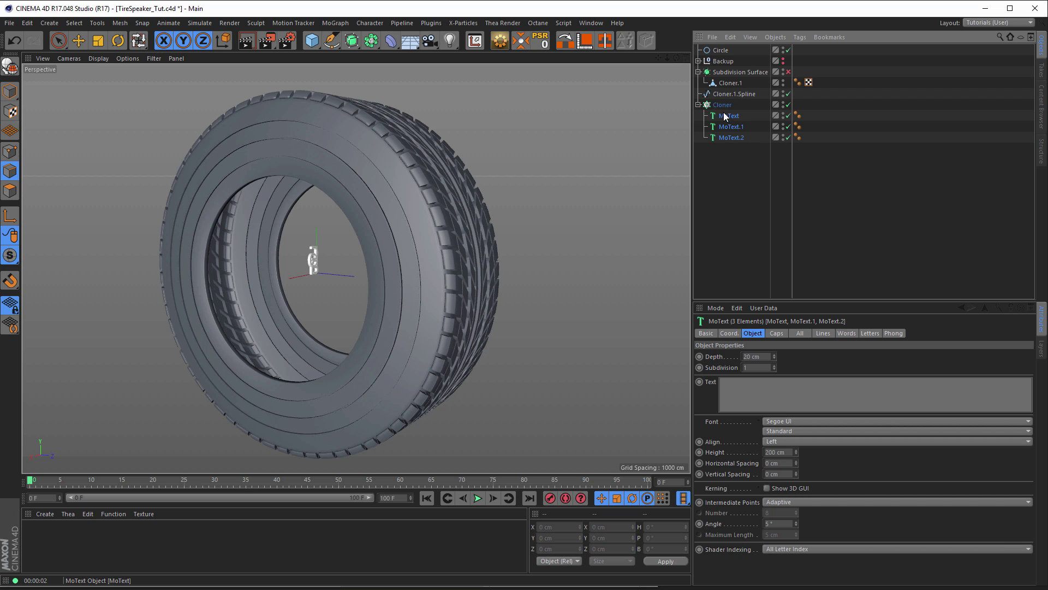
# Step: Set the Cloner to Object mode and assign the extracted Cloner.1.Spline as its object
pyautogui.click(722, 104)
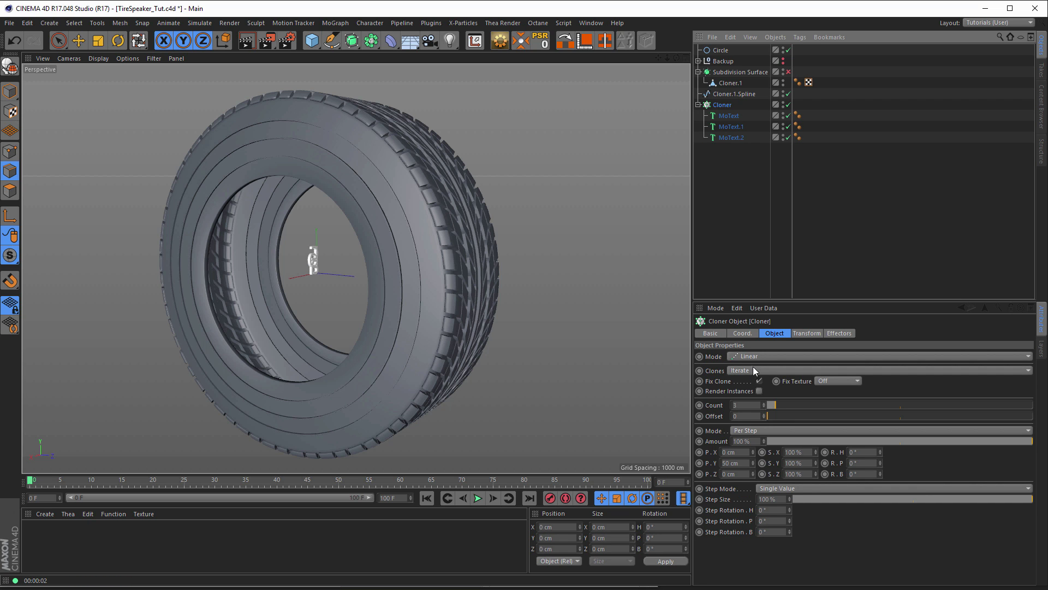
pyautogui.click(742, 356)
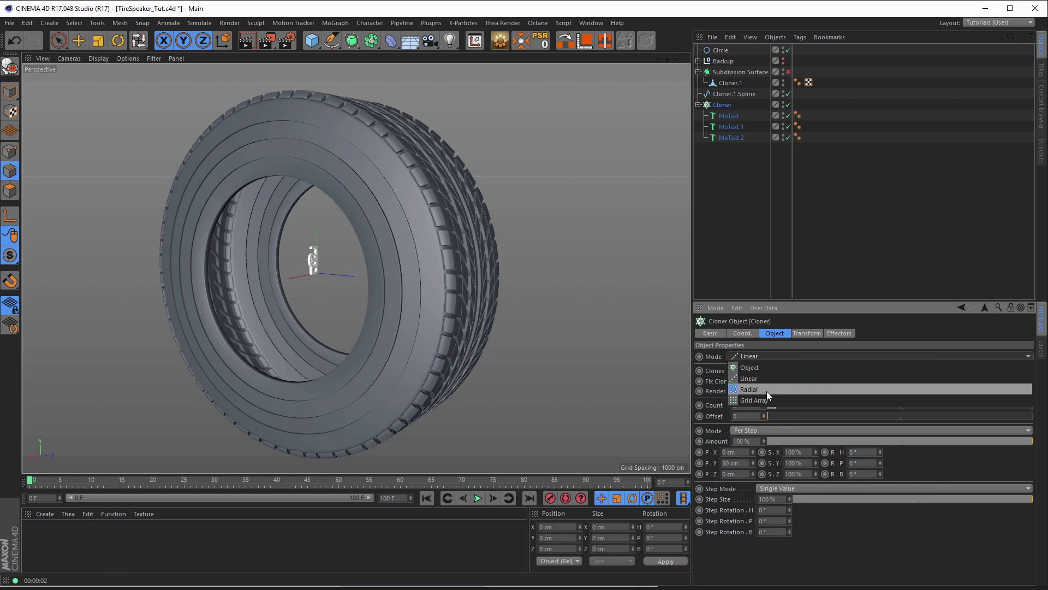
pyautogui.click(763, 367)
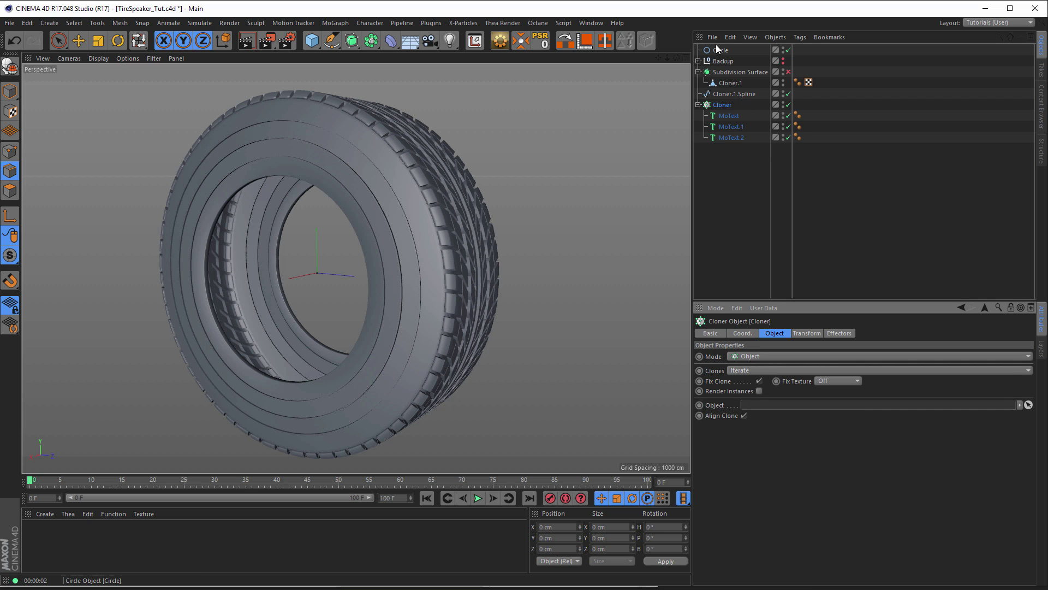
pyautogui.moveTo(726, 94); pyautogui.dragTo(768, 407)
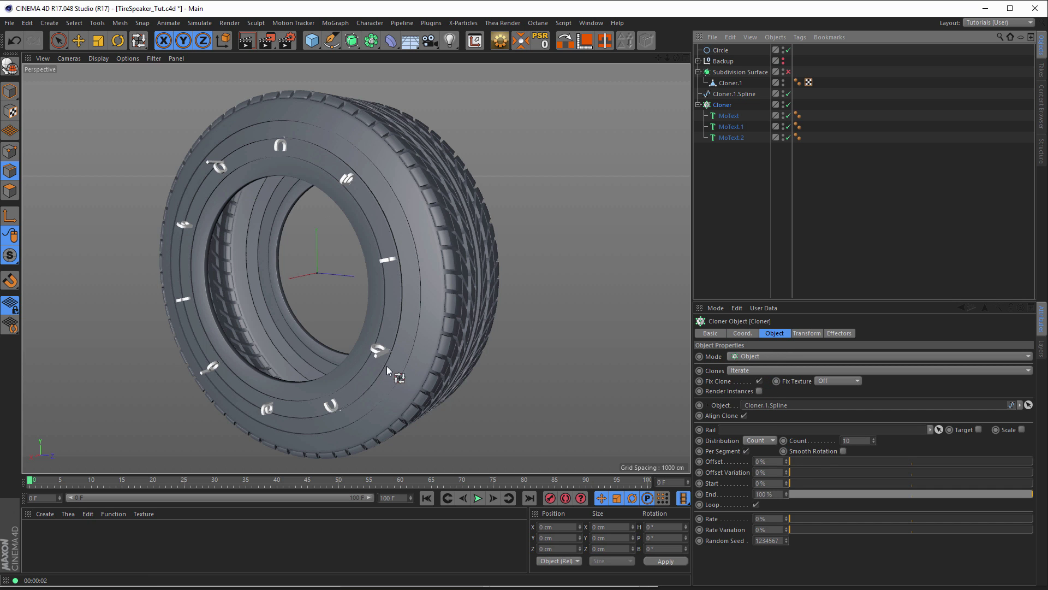
# Step: Set the Cloner's transform rotation to 90° heading and 90° pitch so the letters lie against the sidewall
pyautogui.scroll(5, 368, 181)
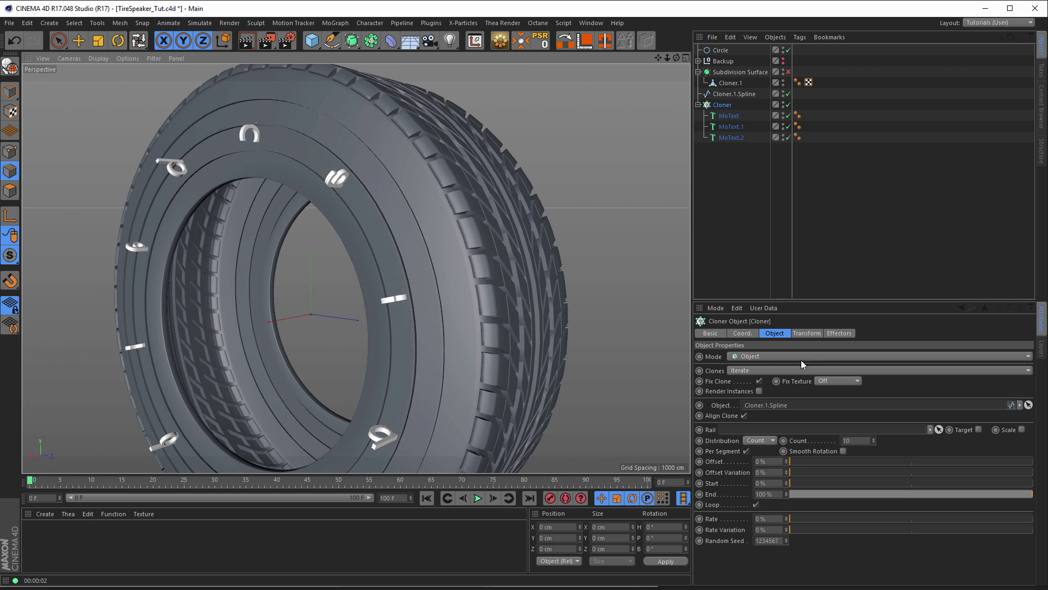
pyautogui.click(804, 335)
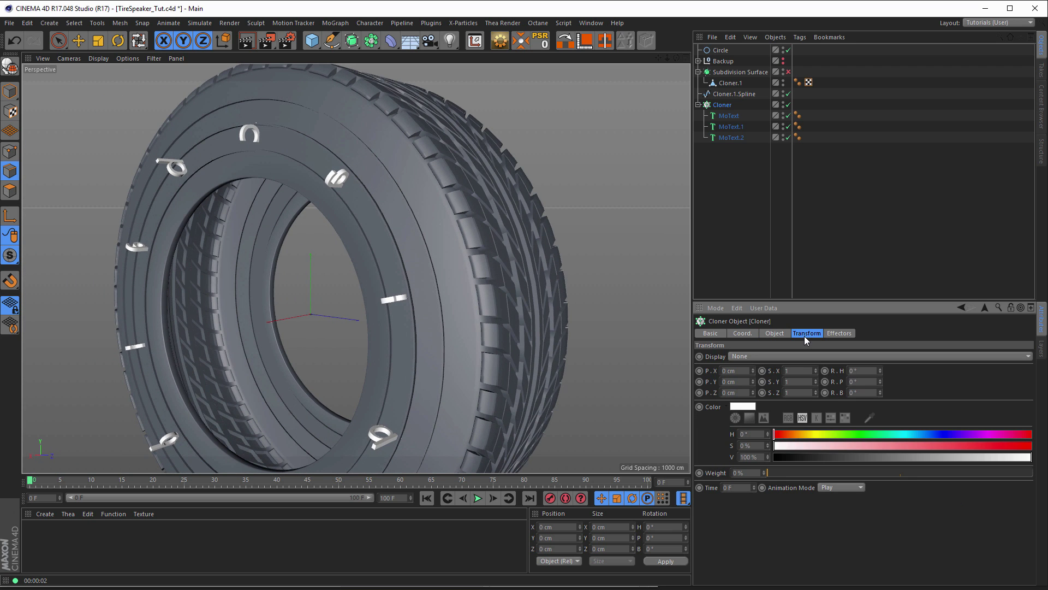
pyautogui.moveTo(880, 371); pyautogui.dragTo(820, 372)
pyautogui.write('-90')
pyautogui.press('Return')
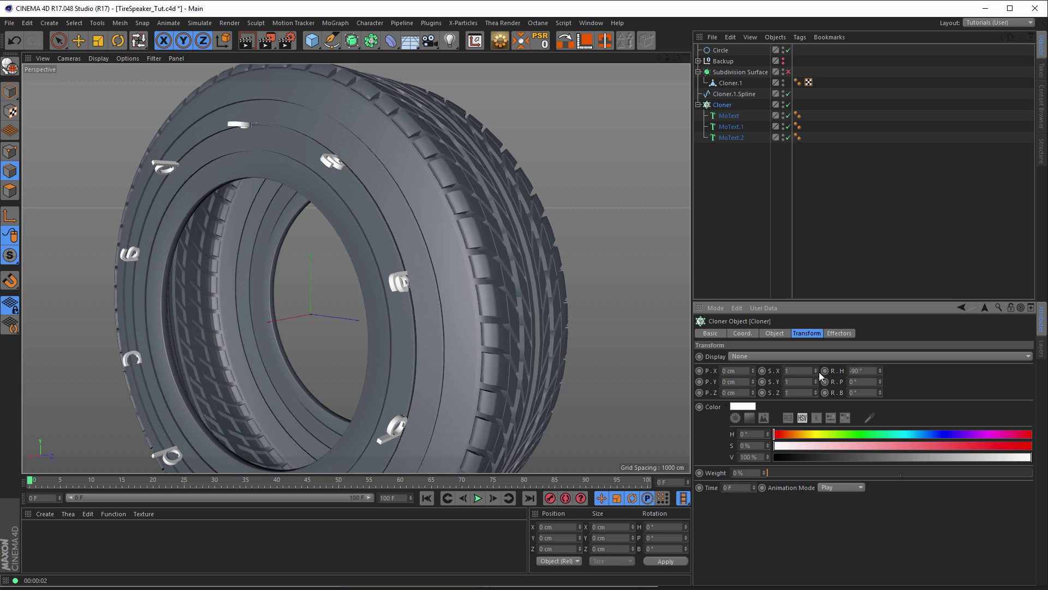
pyautogui.moveTo(880, 381); pyautogui.dragTo(993, 381)
pyautogui.moveTo(868, 382)
pyautogui.mouseDown()
pyautogui.moveTo(827, 392)
pyautogui.moveTo(817, 377)
pyautogui.mouseUp()
pyautogui.write('90')
pyautogui.press('Return')
pyautogui.write('90')
pyautogui.press('Return')
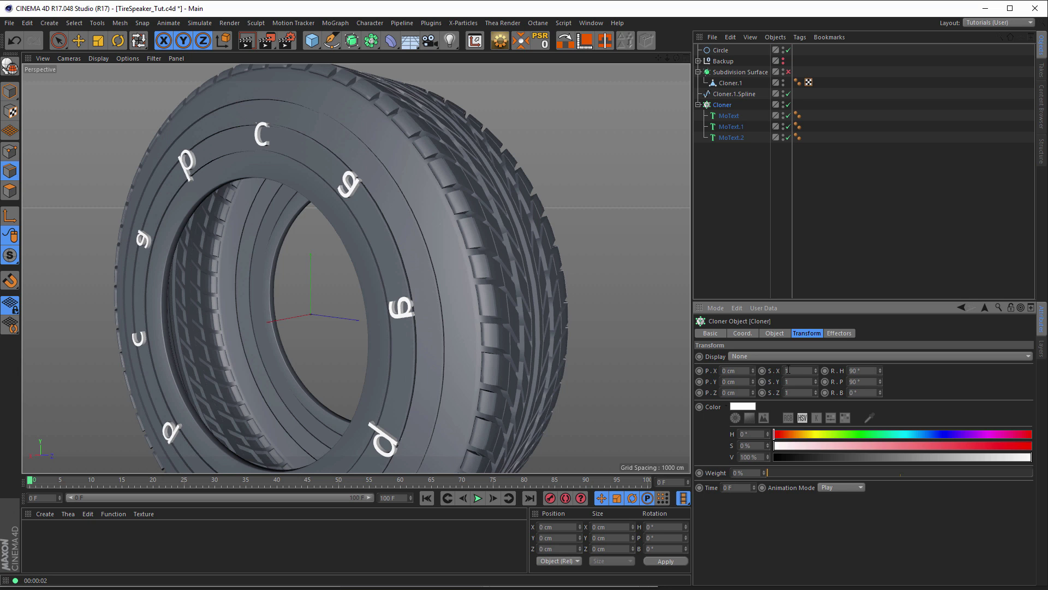
# Step: Set the Cloner's transform bank rotation to 180°
pyautogui.moveTo(880, 392); pyautogui.dragTo(941, 388)
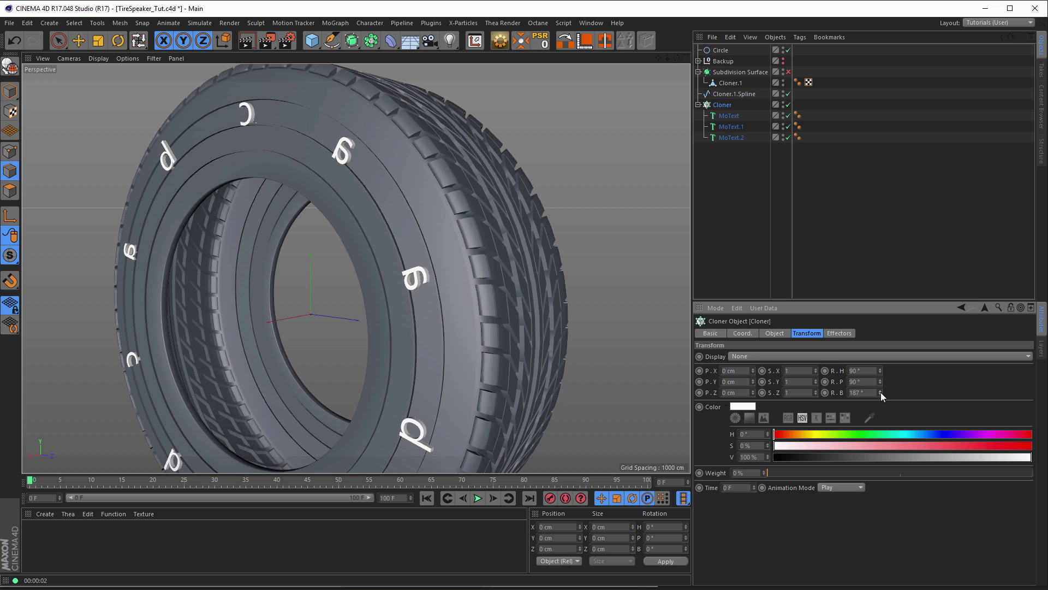
pyautogui.moveTo(870, 393); pyautogui.dragTo(800, 402)
pyautogui.write('180')
pyautogui.press('Return')
# Step: Try a heading rotation of -90° on the Cloner's transform and return it to 90°
pyautogui.moveTo(868, 369); pyautogui.dragTo(768, 383)
pyautogui.write('-90')
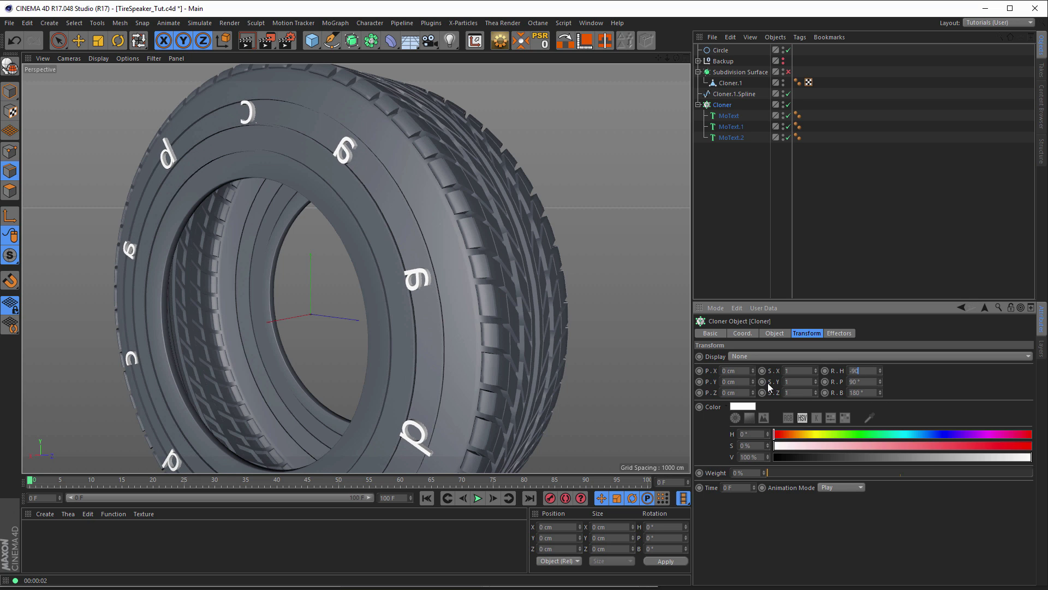
pyautogui.press('Return')
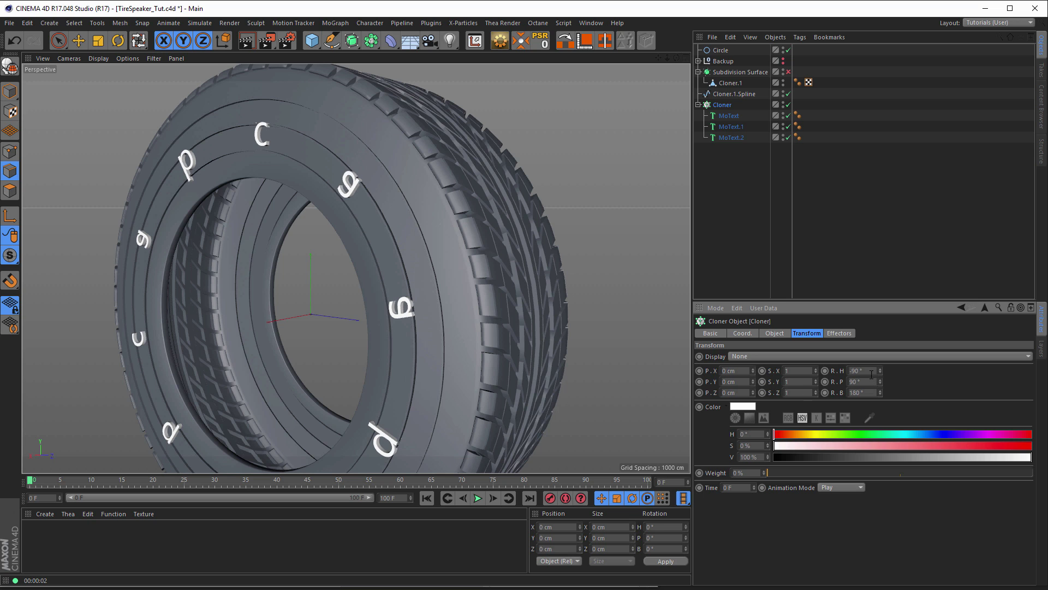
pyautogui.moveTo(870, 372); pyautogui.dragTo(809, 392)
pyautogui.write('90')
pyautogui.press('Return')
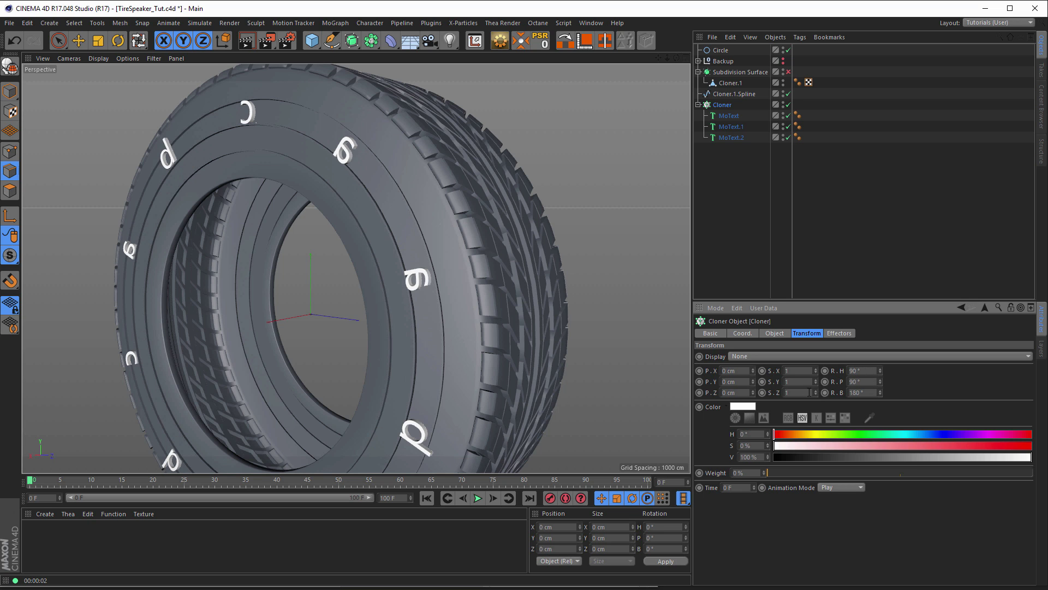
# Step: Re-enter the Cloner's 90° pitch, and test its Align Clone option by switching it off and on again
pyautogui.moveTo(879, 382)
pyautogui.mouseDown()
pyautogui.moveTo(827, 382)
pyautogui.moveTo(877, 382)
pyautogui.mouseUp()
pyautogui.click(857, 382)
pyautogui.write('90')
pyautogui.press('Return')
pyautogui.click(773, 333)
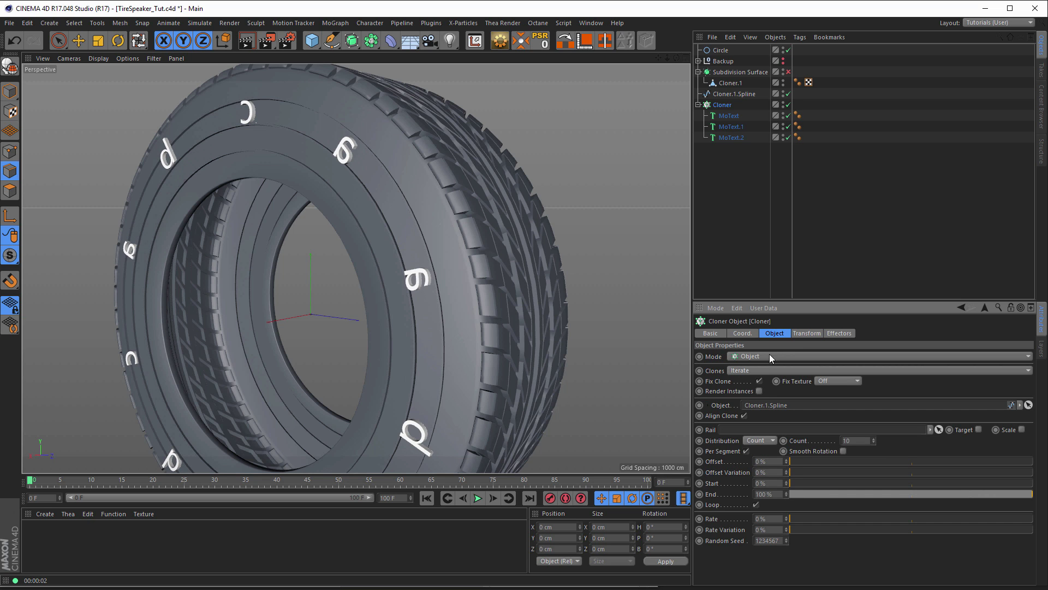
pyautogui.click(743, 416)
pyautogui.click(744, 415)
pyautogui.keyDown('alt'); pyautogui.moveTo(440, 301); pyautogui.dragTo(368, 303); pyautogui.keyUp('alt')
pyautogui.scroll(-4, 429, 306)
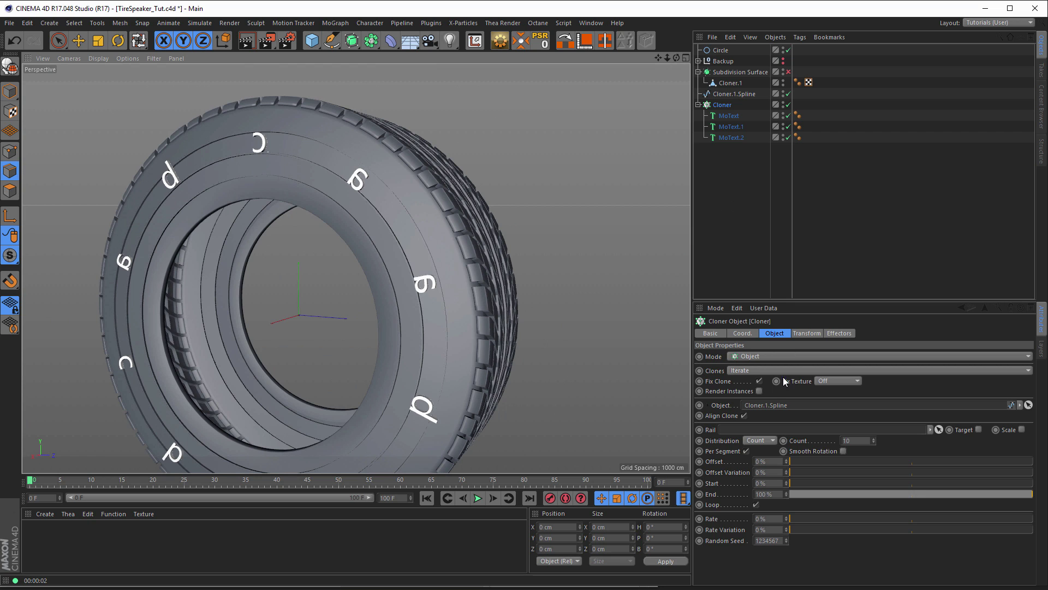
# Step: Set the Cloner's transform rotation to 270° heading, 90° pitch and 363° bank
pyautogui.click(807, 333)
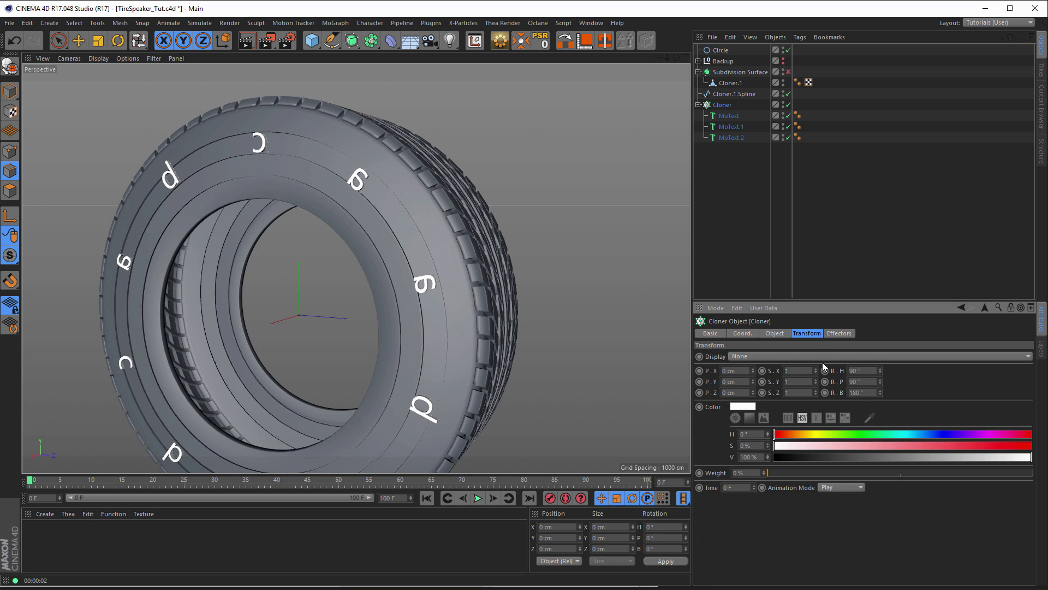
pyautogui.moveTo(880, 369); pyautogui.dragTo(928, 369)
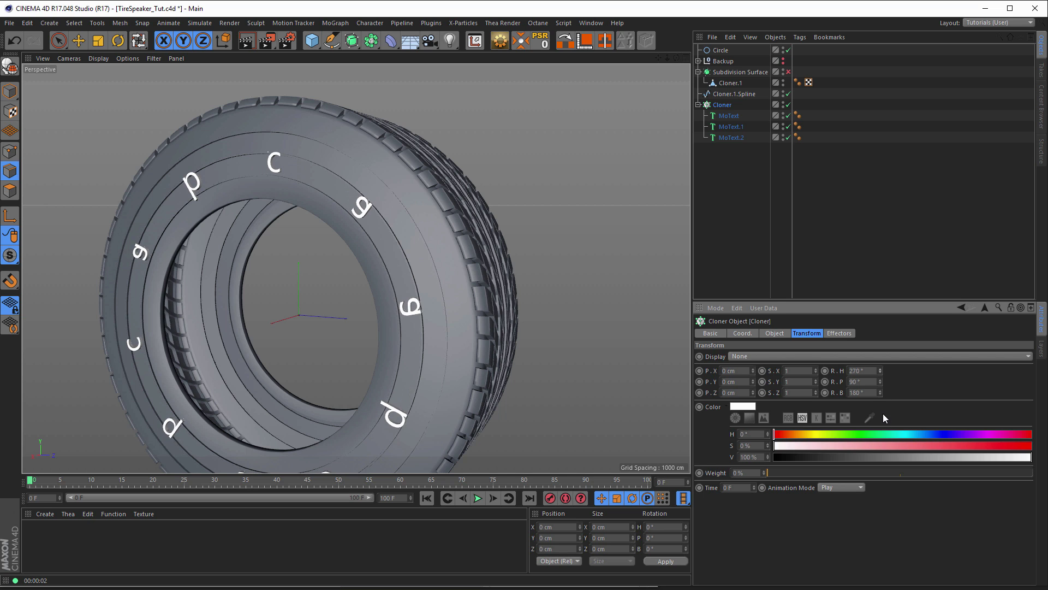
pyautogui.moveTo(880, 382); pyautogui.dragTo(919, 392)
pyautogui.write('90')
pyautogui.press('Return')
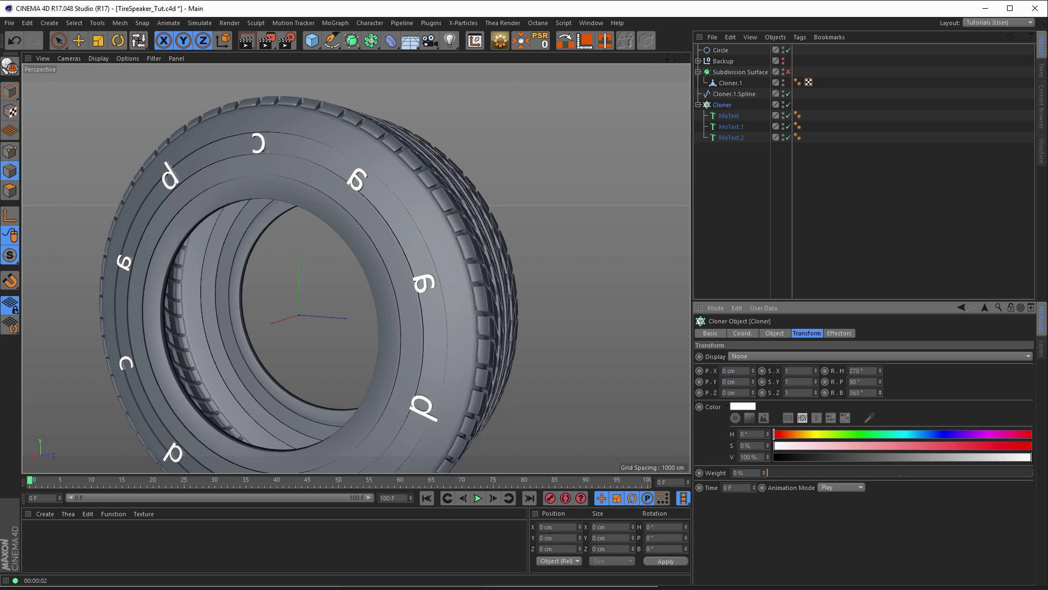
# Step: Reverse the point sequence of the extracted Cloner.1.Spline in point mode
pyautogui.keyDown('alt'); pyautogui.moveTo(484, 304); pyautogui.dragTo(366, 309); pyautogui.keyUp('alt')
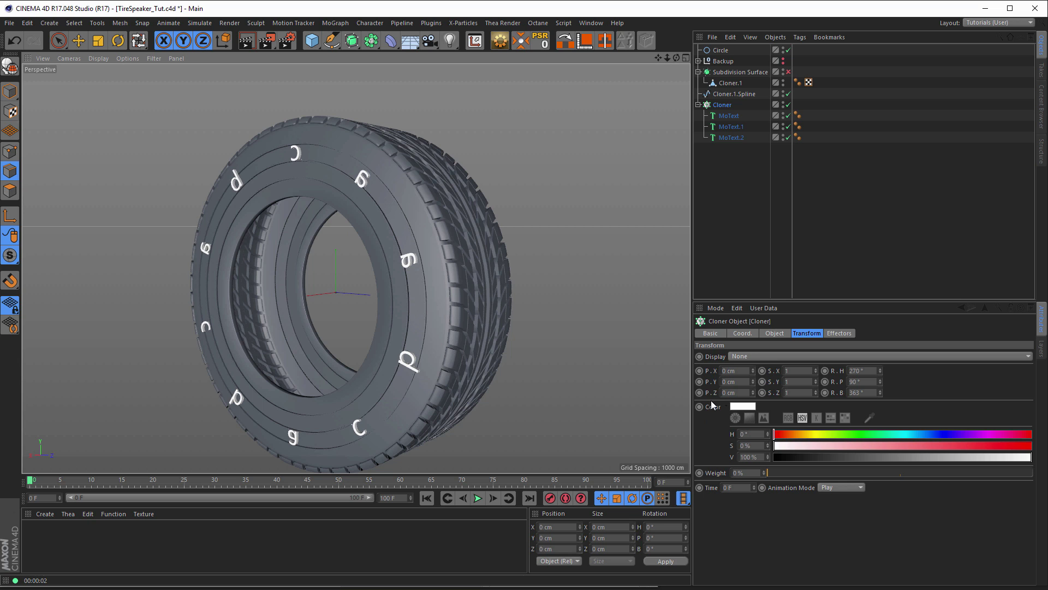
pyautogui.click(720, 50)
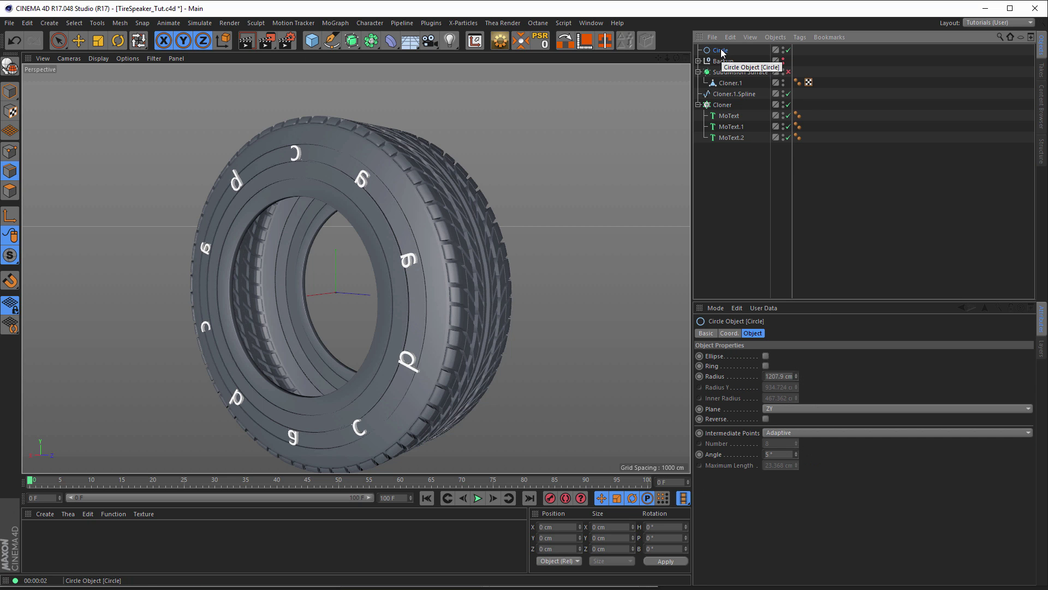
pyautogui.moveTo(721, 93); pyautogui.dragTo(546, 201)
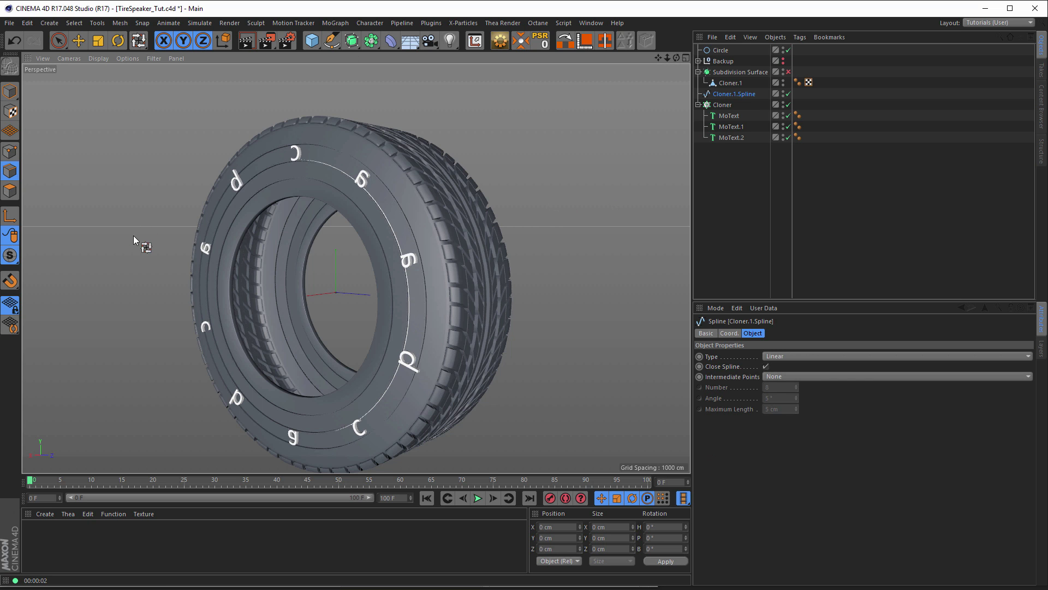
pyautogui.click(10, 153)
pyautogui.rightClick(553, 295)
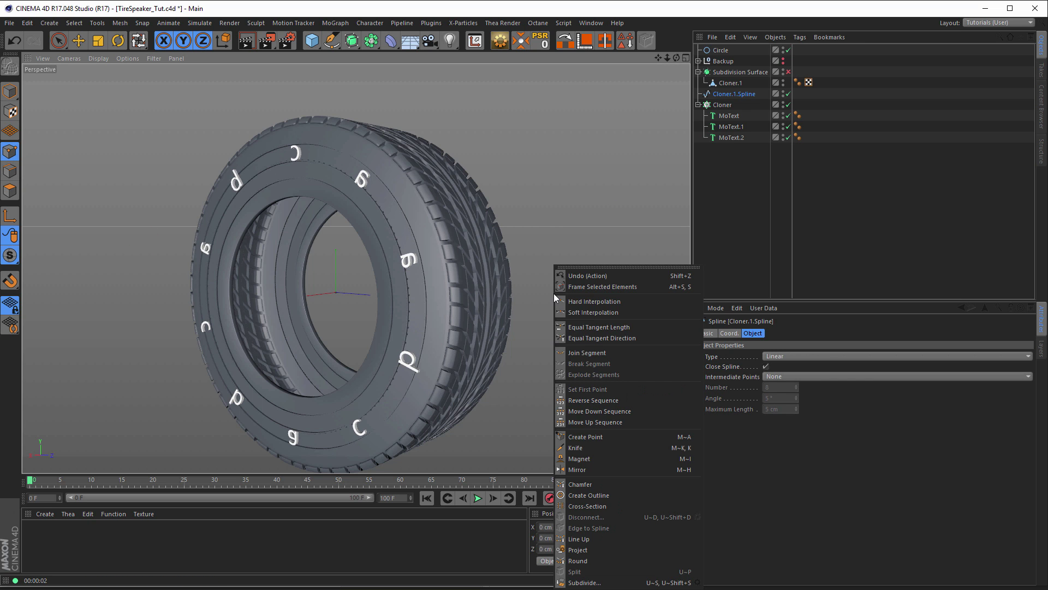
pyautogui.click(608, 404)
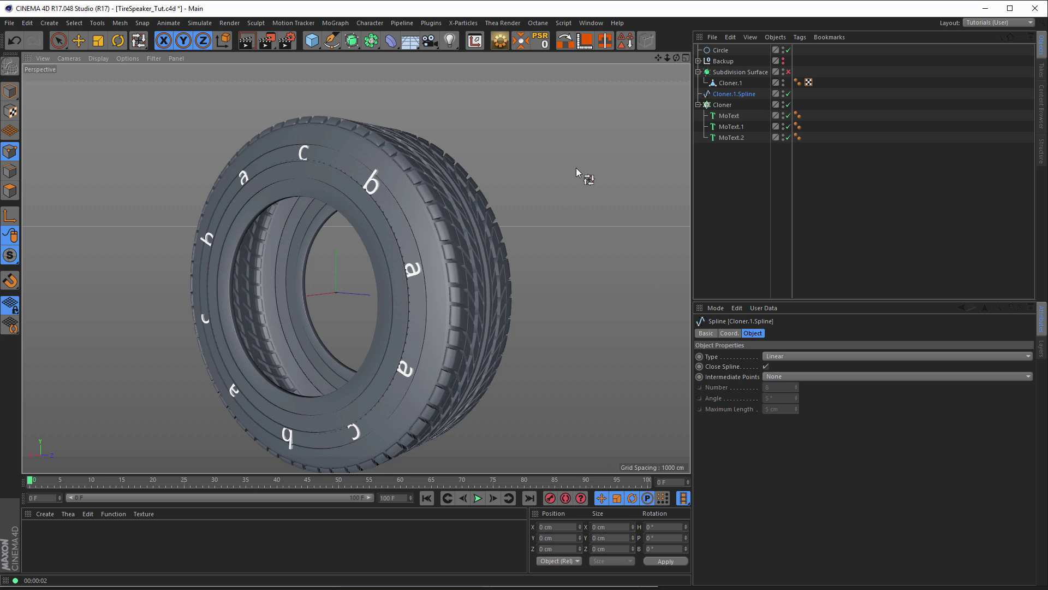
# Step: Set the Cloner's transform bank rotation to 0°
pyautogui.click(723, 104)
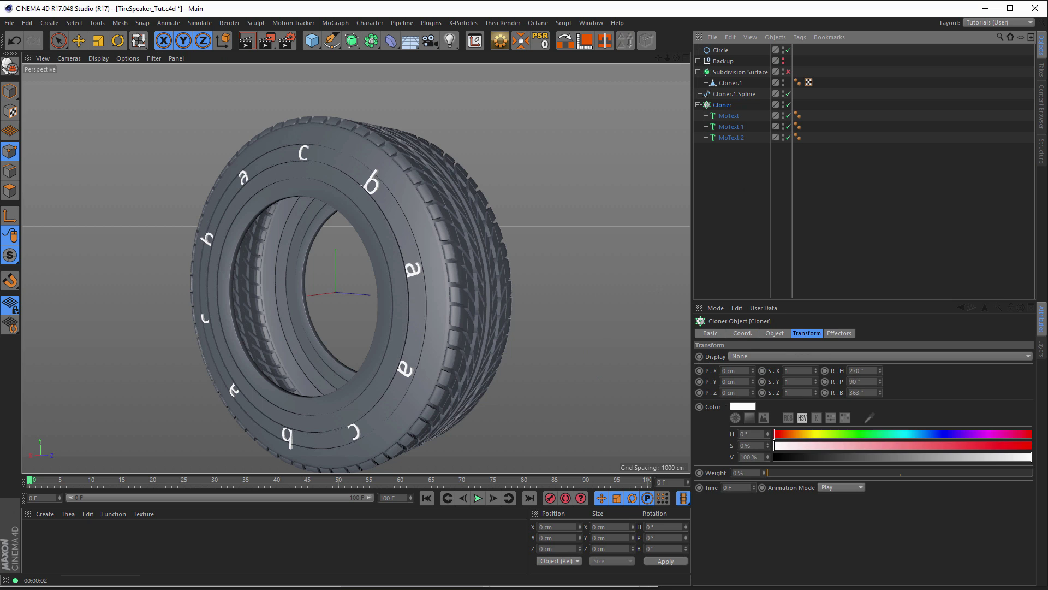
pyautogui.moveTo(867, 393); pyautogui.dragTo(808, 393)
pyautogui.write('360')
pyautogui.press('BackSpace')
pyautogui.press('BackSpace')
pyautogui.press('BackSpace')
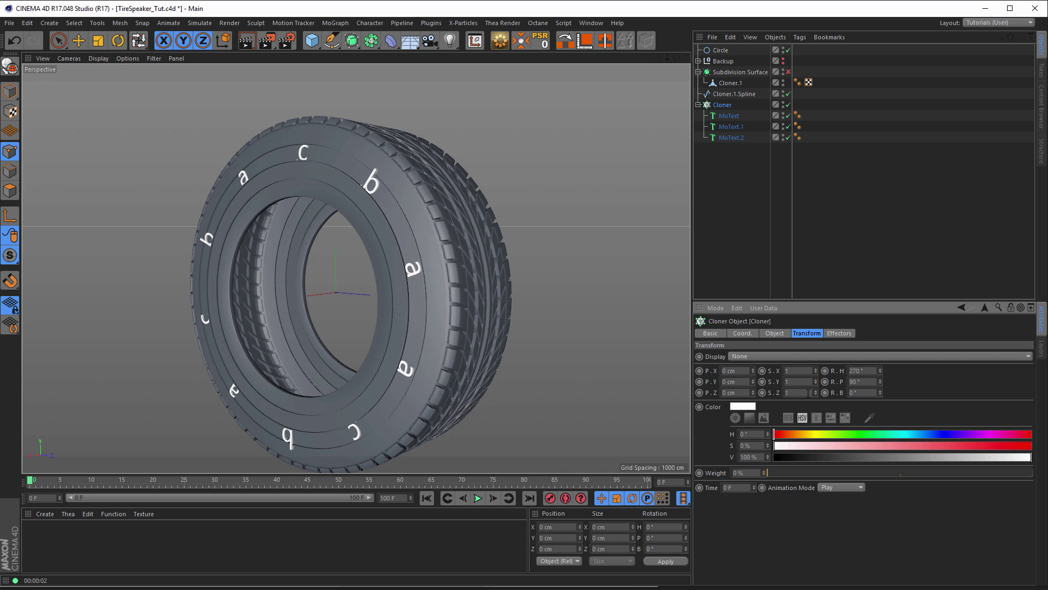
# Step: Set the height of all three MoText objects to 212 cm and slightly adjust their extrusion depth
pyautogui.keyDown('alt'); pyautogui.moveTo(436, 257); pyautogui.dragTo(469, 262); pyautogui.keyUp('alt')
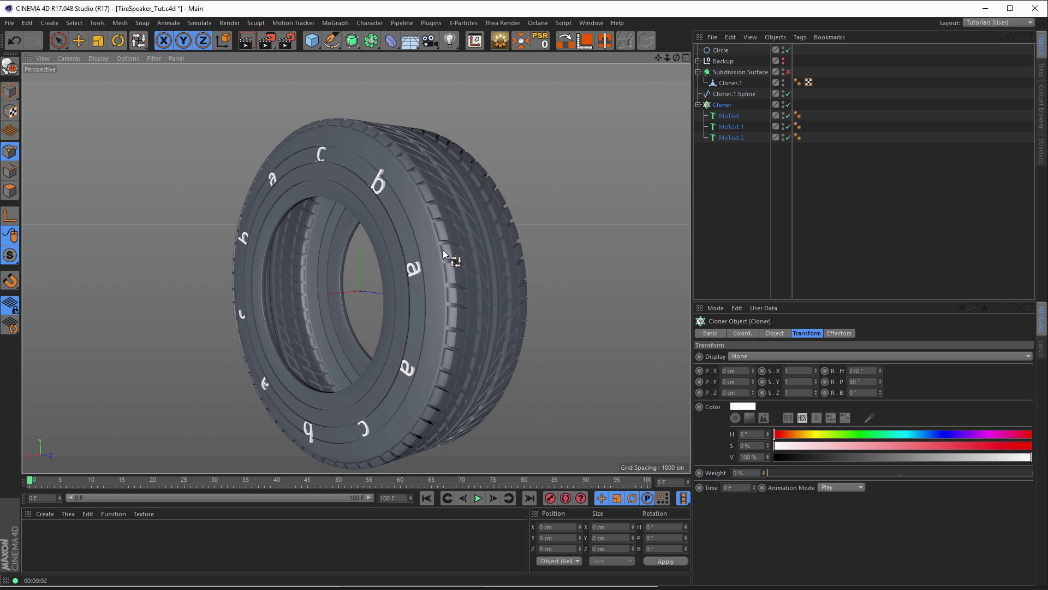
pyautogui.click(729, 115)
pyautogui.keyDown('ctrl'); pyautogui.click(731, 126); pyautogui.keyUp('ctrl')
pyautogui.keyDown('ctrl'); pyautogui.click(732, 138); pyautogui.keyUp('ctrl')
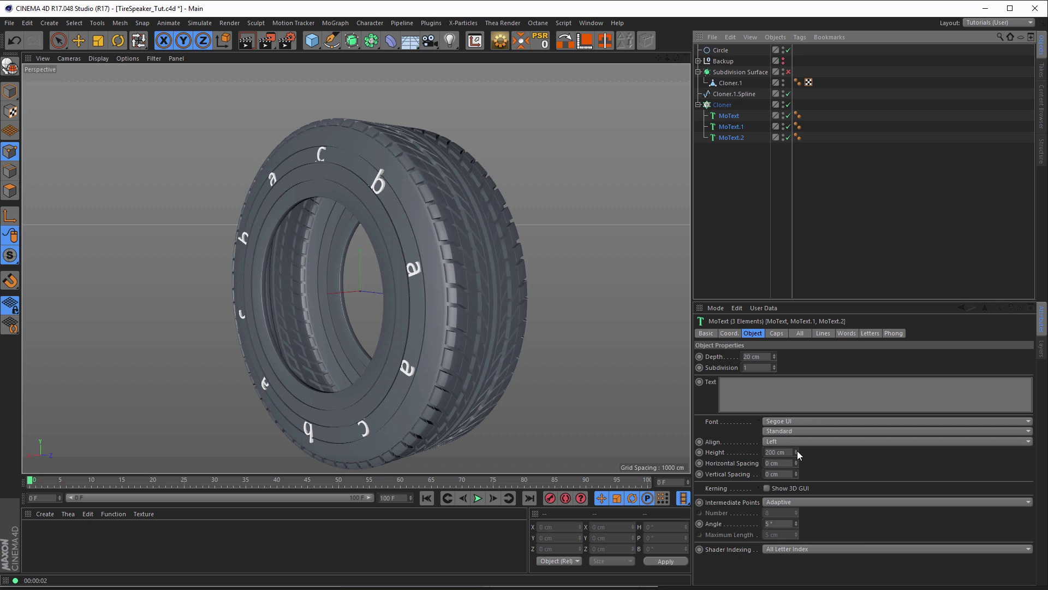
pyautogui.moveTo(797, 451); pyautogui.dragTo(797, 444)
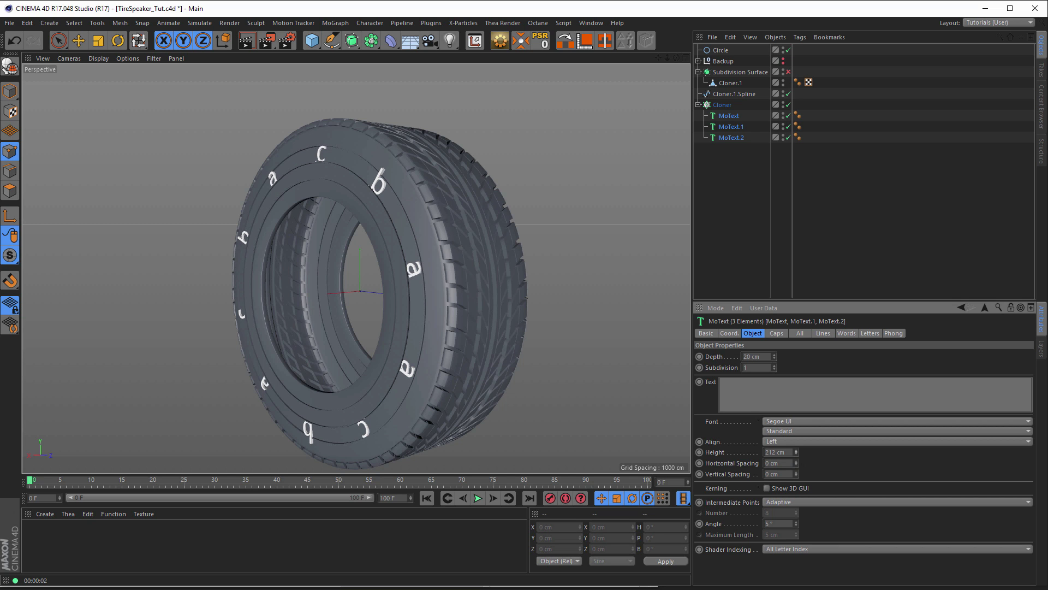
pyautogui.moveTo(774, 356); pyautogui.dragTo(774, 353)
# Step: Offset the Cloner's transform Y position to -19 cm and render the viewport to check the letters on the sidewall
pyautogui.click(722, 105)
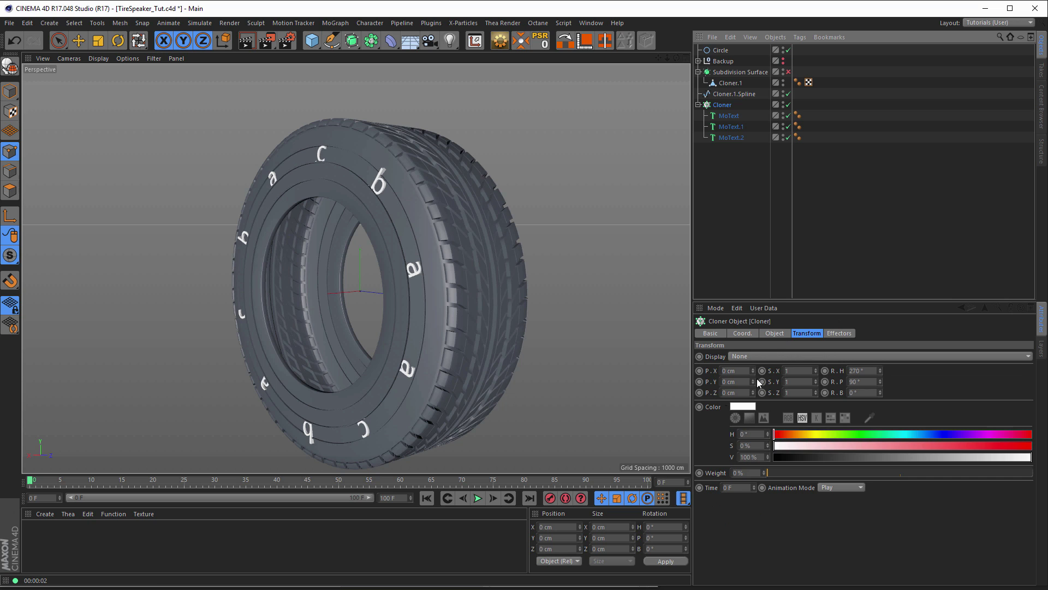
pyautogui.moveTo(752, 368); pyautogui.dragTo(754, 391)
pyautogui.moveTo(425, 270)
pyautogui.keyDown('alt'); pyautogui.mouseDown()
pyautogui.moveTo(412, 253)
pyautogui.moveTo(421, 263)
pyautogui.mouseUp(); pyautogui.keyUp('alt')
pyautogui.hotkey('ctrl', 'r')
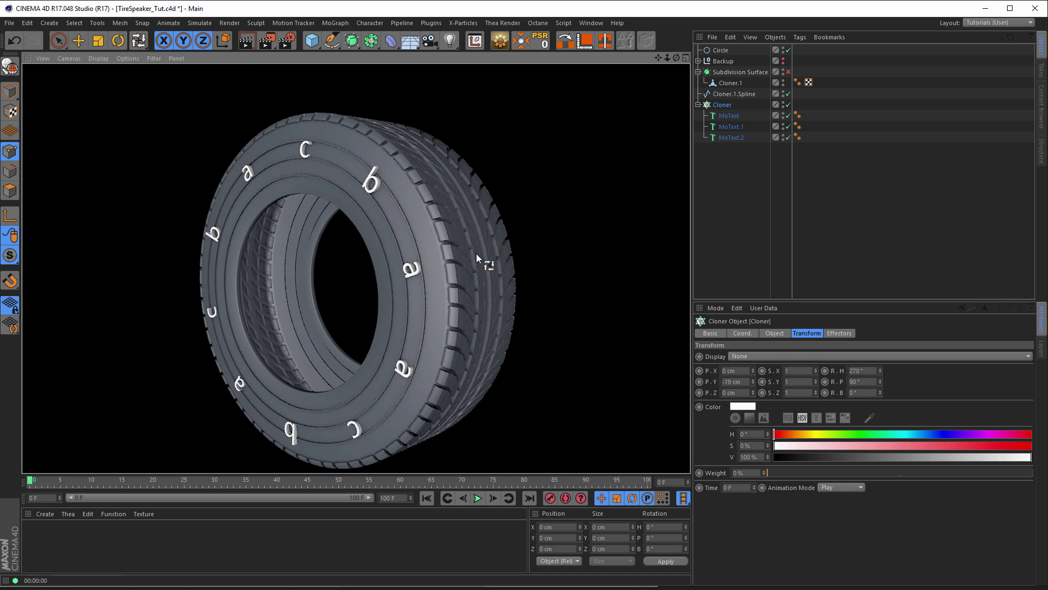
pyautogui.click(721, 157)
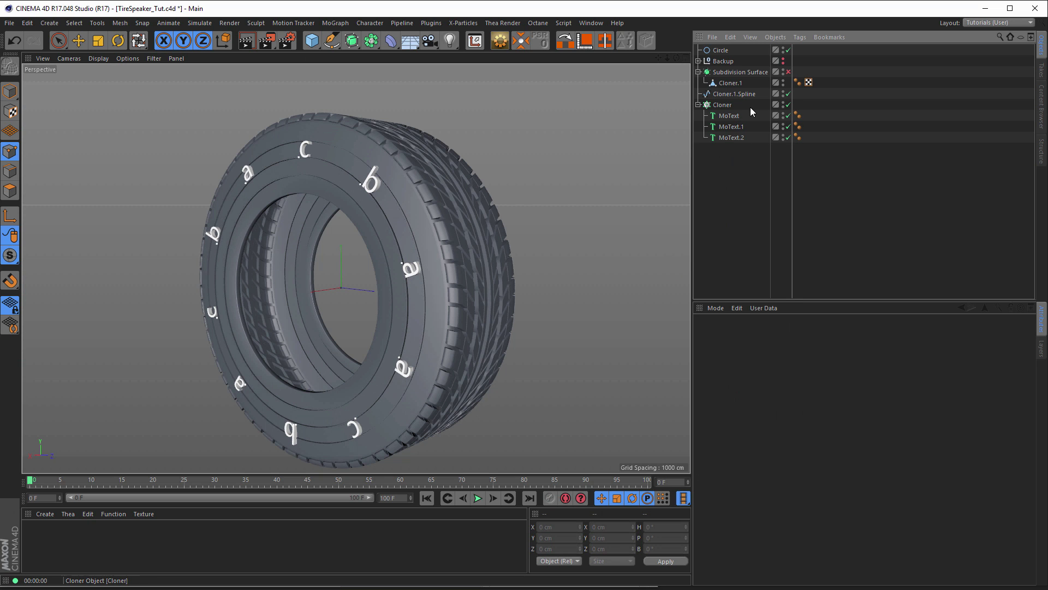
pyautogui.click(722, 106)
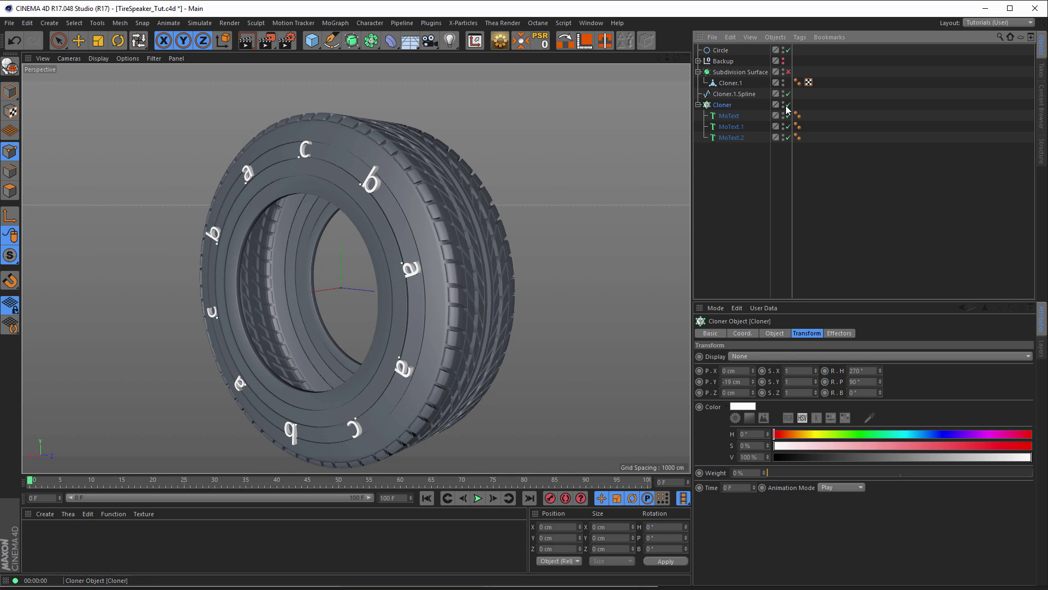
# Step: Disable and hide the Cloner that holds the MoText letters, and save the project
pyautogui.click(788, 105)
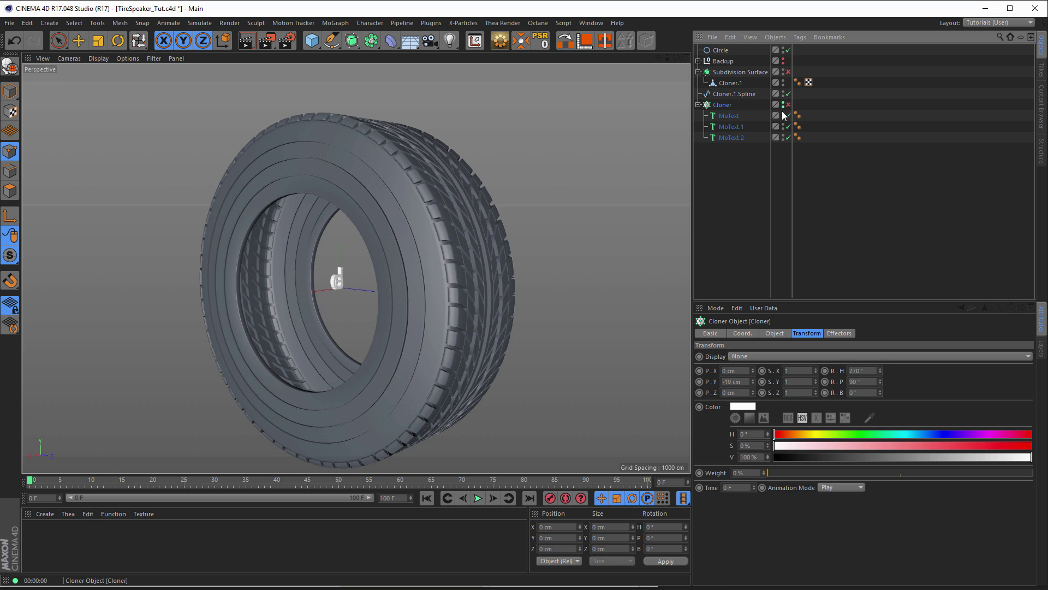
pyautogui.click(699, 105)
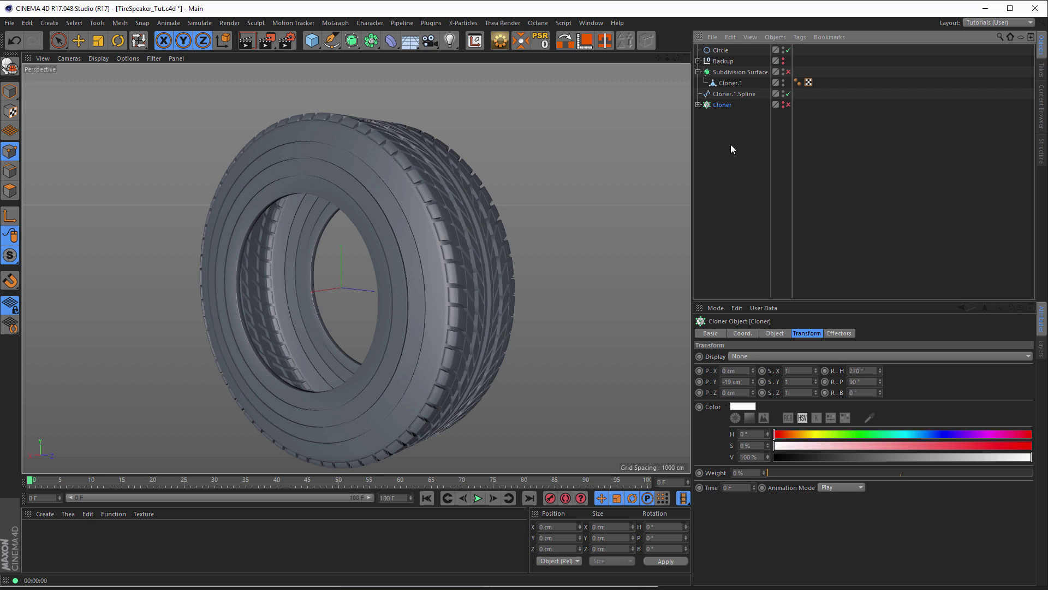
pyautogui.hotkey('ctrl', 's')
# Step: Move Cloner.1.Spline below the Cloner in the object hierarchy and add a Tube primitive with its orientation set to +X
pyautogui.moveTo(722, 93); pyautogui.dragTo(723, 123)
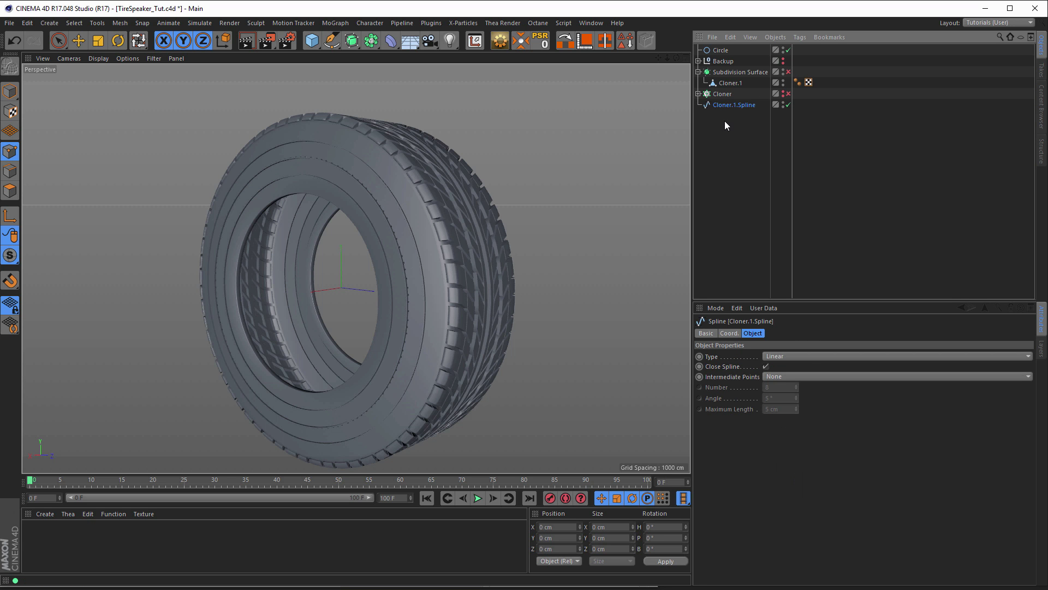
pyautogui.keyDown('alt'); pyautogui.moveTo(431, 222); pyautogui.dragTo(375, 238); pyautogui.keyUp('alt')
pyautogui.keyDown('alt'); pyautogui.moveTo(375, 238); pyautogui.dragTo(432, 231, button='right'); pyautogui.keyUp('alt')
pyautogui.keyDown('alt'); pyautogui.moveTo(433, 231); pyautogui.dragTo(463, 206, button='middle'); pyautogui.keyUp('alt')
pyautogui.keyDown('alt'); pyautogui.moveTo(463, 206); pyautogui.dragTo(423, 215); pyautogui.keyUp('alt')
pyautogui.keyDown('alt'); pyautogui.moveTo(413, 156); pyautogui.dragTo(317, 178); pyautogui.keyUp('alt')
pyautogui.keyDown('alt'); pyautogui.moveTo(454, 181); pyautogui.dragTo(439, 253); pyautogui.keyUp('alt')
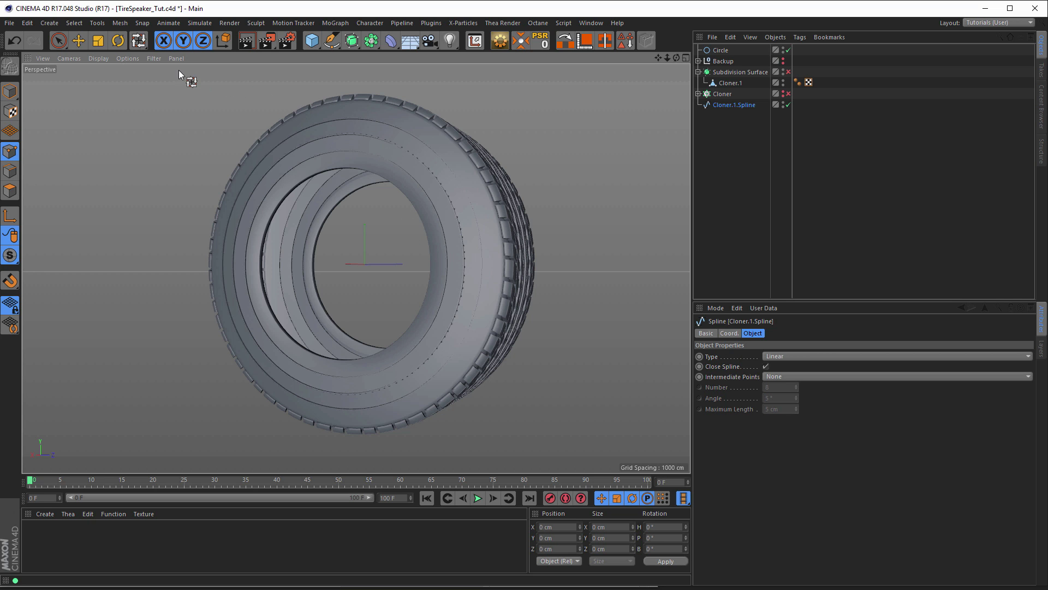
pyautogui.click(311, 40)
pyautogui.click(531, 97)
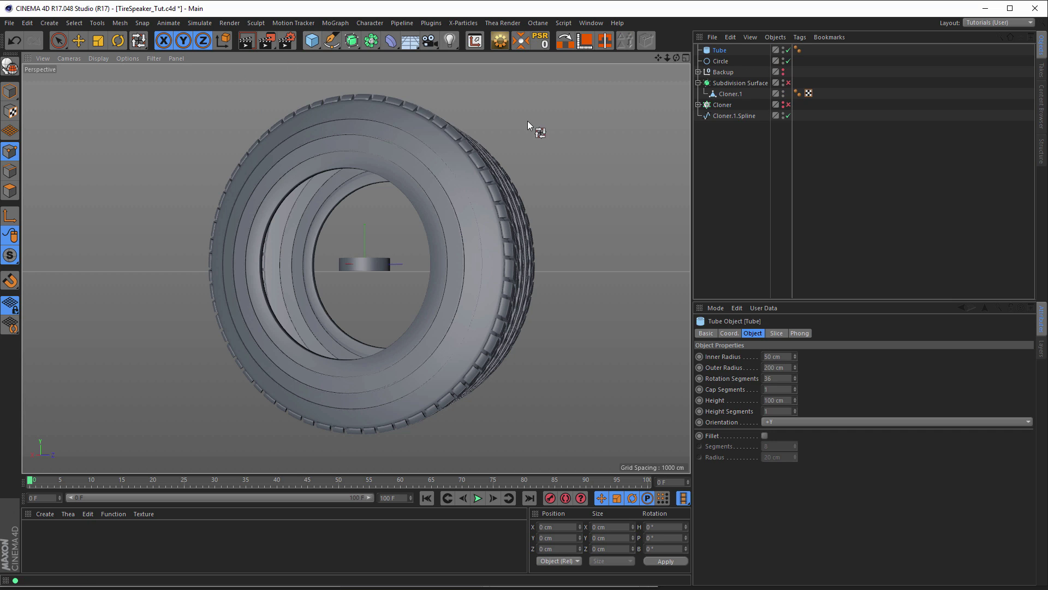
pyautogui.click(791, 421)
pyautogui.click(790, 431)
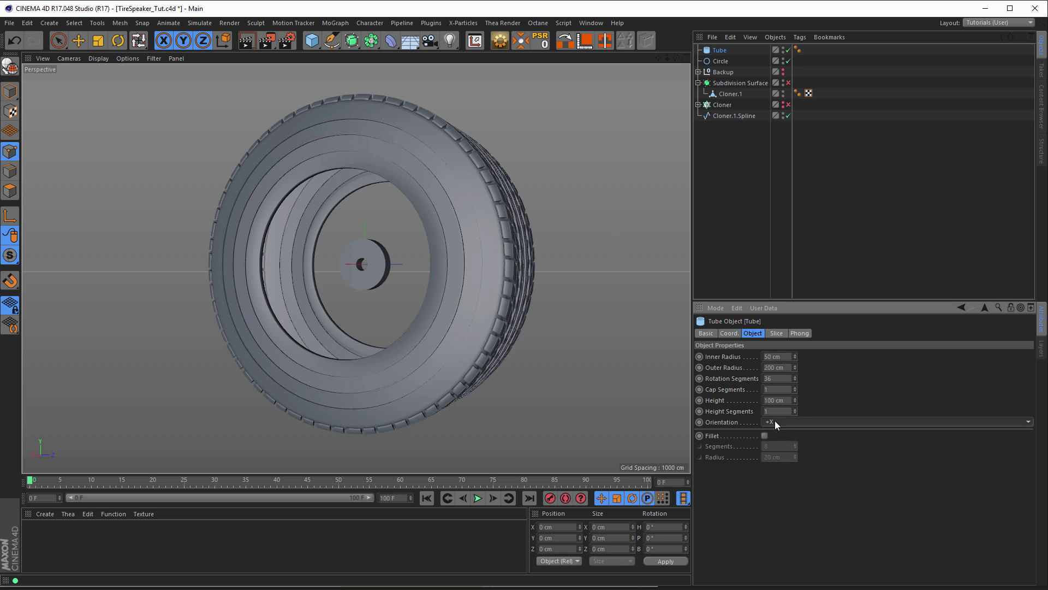
# Step: In the right view, fit the tube to the tire's inner opening with an outer radius of 695 cm and an inner radius of about 660 cm
pyautogui.middleClick(373, 270)
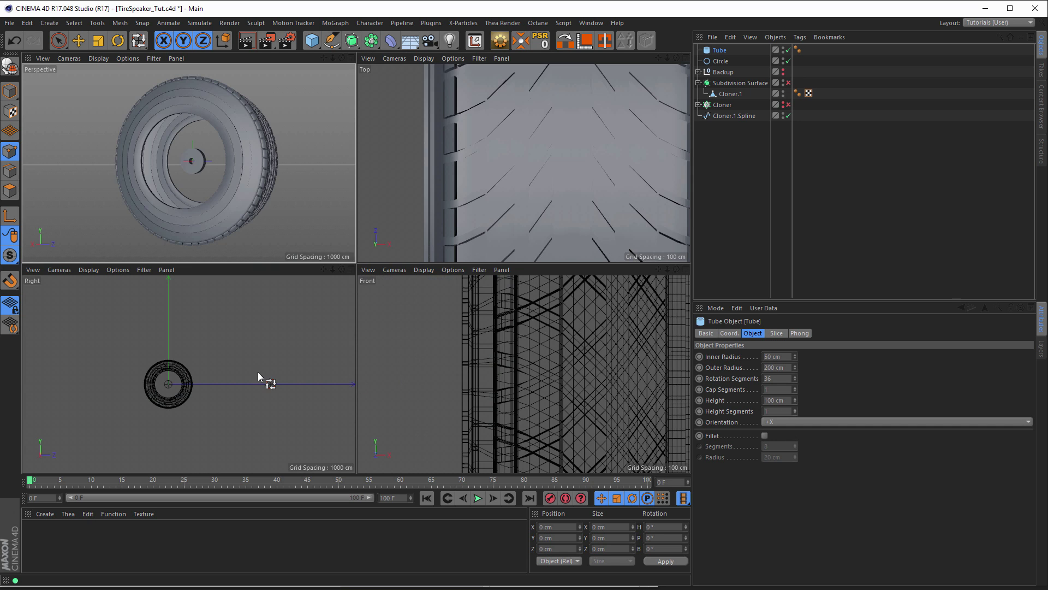
pyautogui.middleClick(256, 371)
pyautogui.keyDown('alt'); pyautogui.moveTo(356, 286); pyautogui.dragTo(385, 286, button='right'); pyautogui.keyUp('alt')
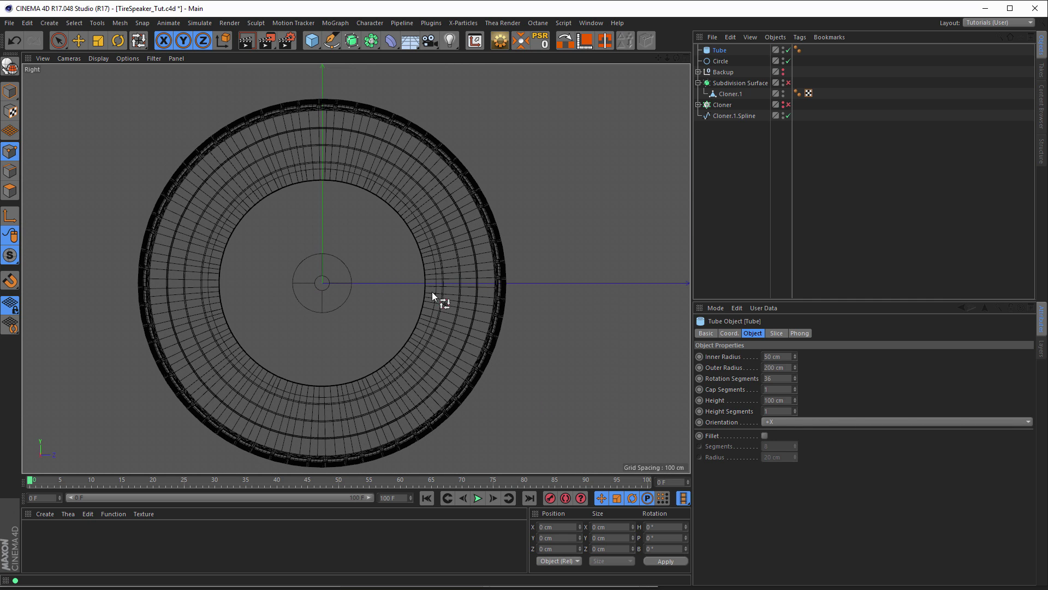
pyautogui.click(10, 92)
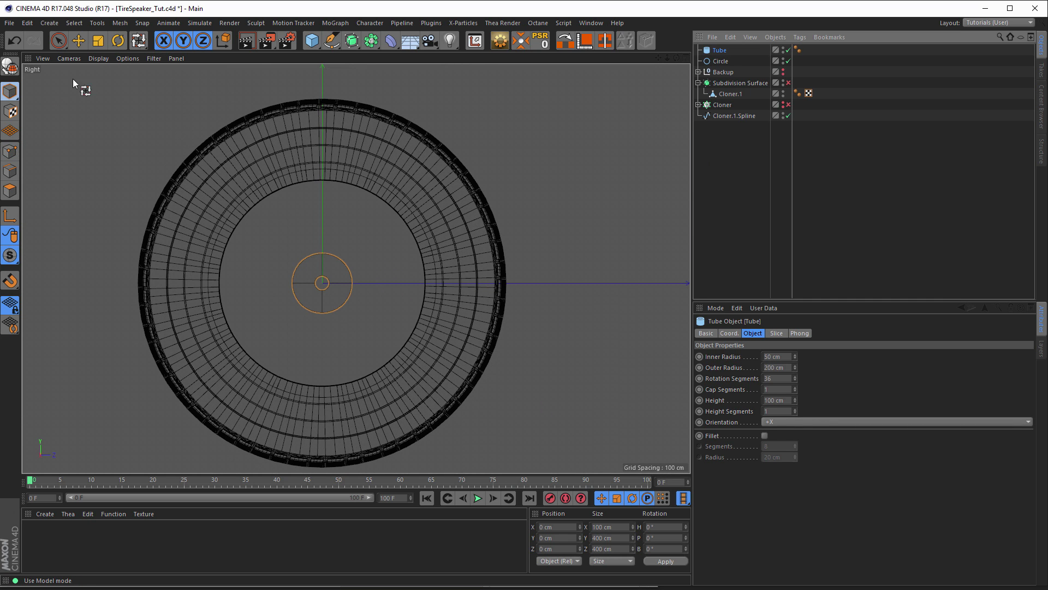
pyautogui.click(60, 41)
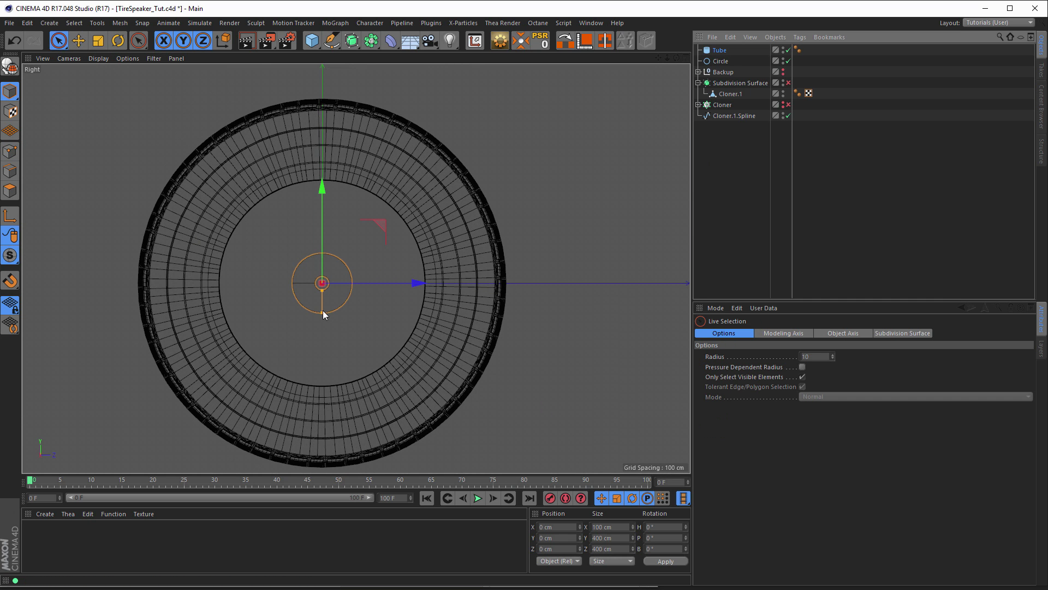
pyautogui.click(723, 51)
pyautogui.moveTo(795, 367)
pyautogui.mouseDown()
pyautogui.moveTo(818, 350)
pyautogui.moveTo(795, 357)
pyautogui.moveTo(795, 347)
pyautogui.mouseUp()
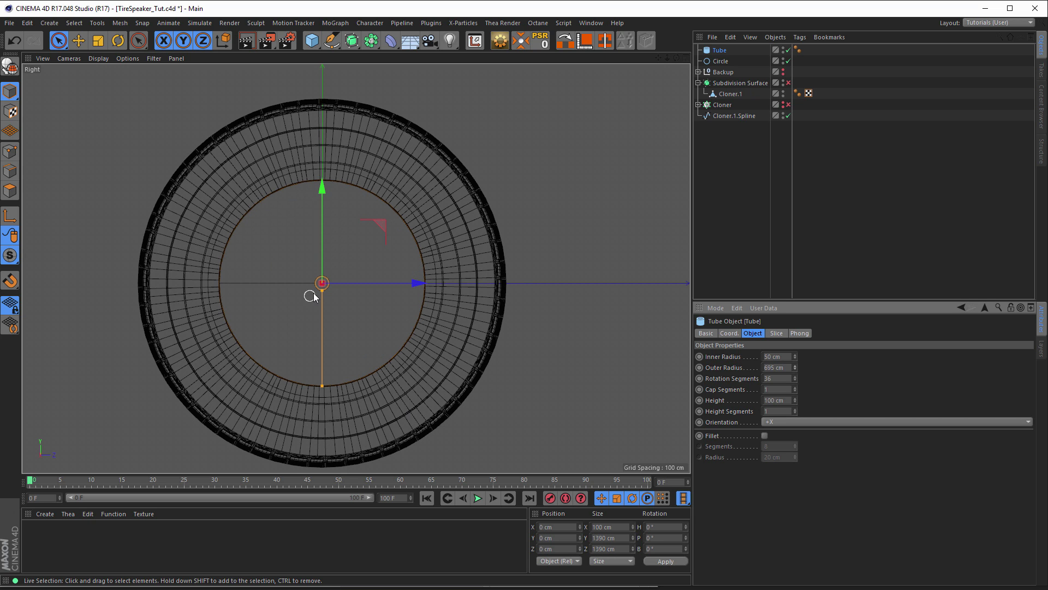
pyautogui.moveTo(321, 291); pyautogui.dragTo(310, 381)
# Step: Move the tube along X to about 368 cm at the tire's side opening and place it last in the object hierarchy
pyautogui.middleClick(258, 221)
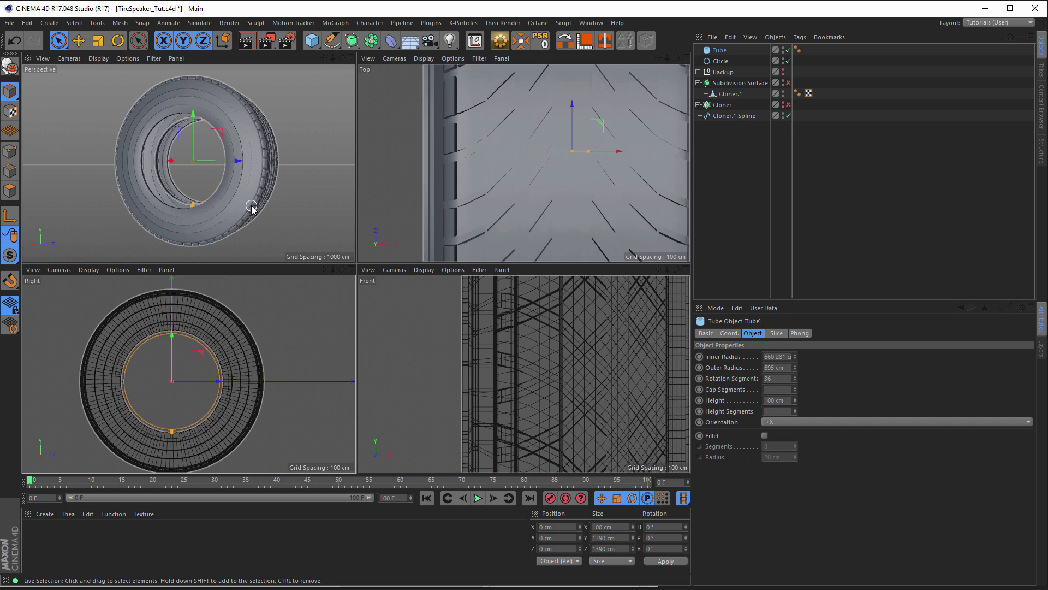
pyautogui.middleClick(251, 208)
pyautogui.keyDown('alt'); pyautogui.moveTo(276, 241); pyautogui.dragTo(197, 301); pyautogui.keyUp('alt')
pyautogui.scroll(8, 297, 358)
pyautogui.keyDown('alt'); pyautogui.moveTo(241, 363); pyautogui.dragTo(241, 326); pyautogui.keyUp('alt')
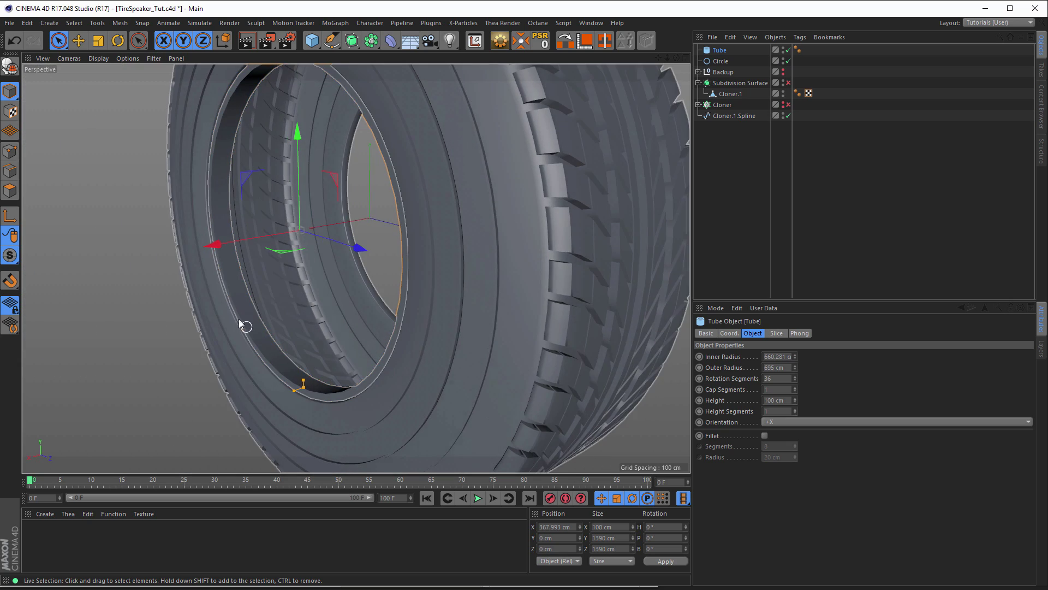
pyautogui.keyDown('alt'); pyautogui.moveTo(216, 270); pyautogui.dragTo(372, 266); pyautogui.keyUp('alt')
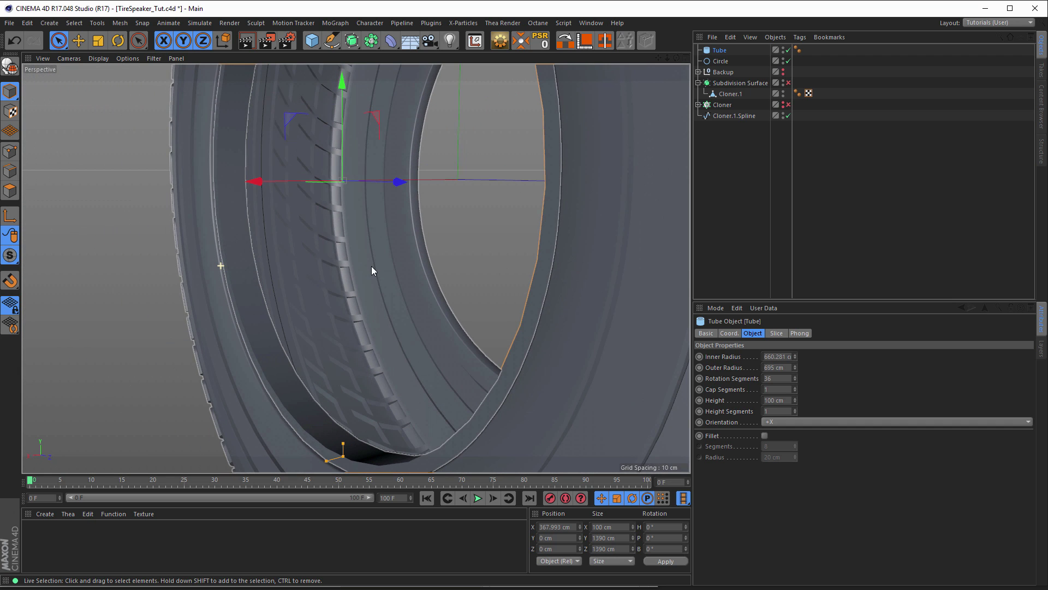
pyautogui.keyDown('alt'); pyautogui.moveTo(266, 343); pyautogui.dragTo(229, 348, button='right'); pyautogui.keyUp('alt')
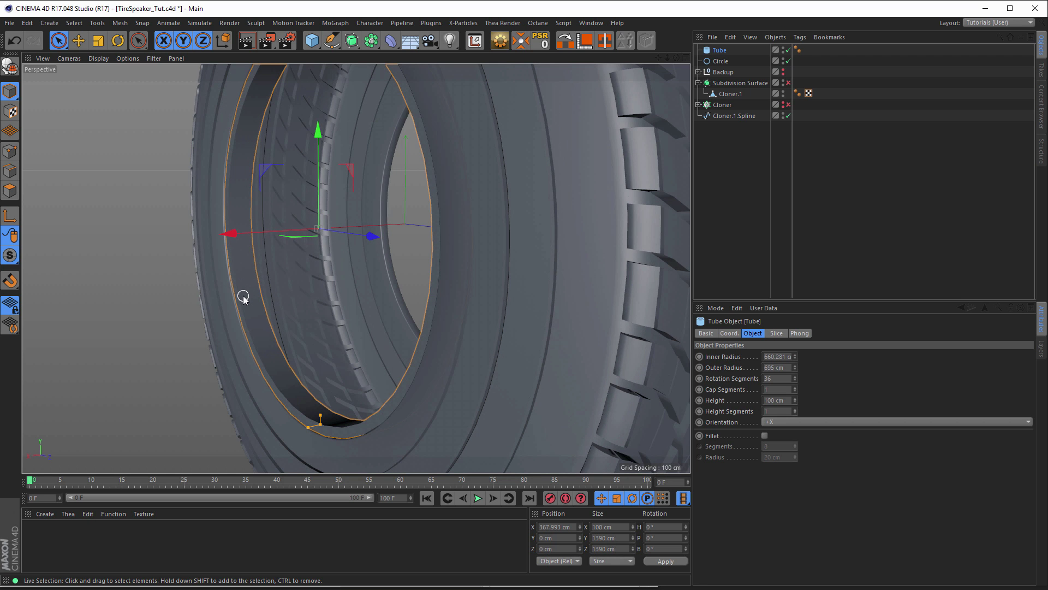
pyautogui.keyDown('alt'); pyautogui.moveTo(245, 286); pyautogui.dragTo(202, 288); pyautogui.keyUp('alt')
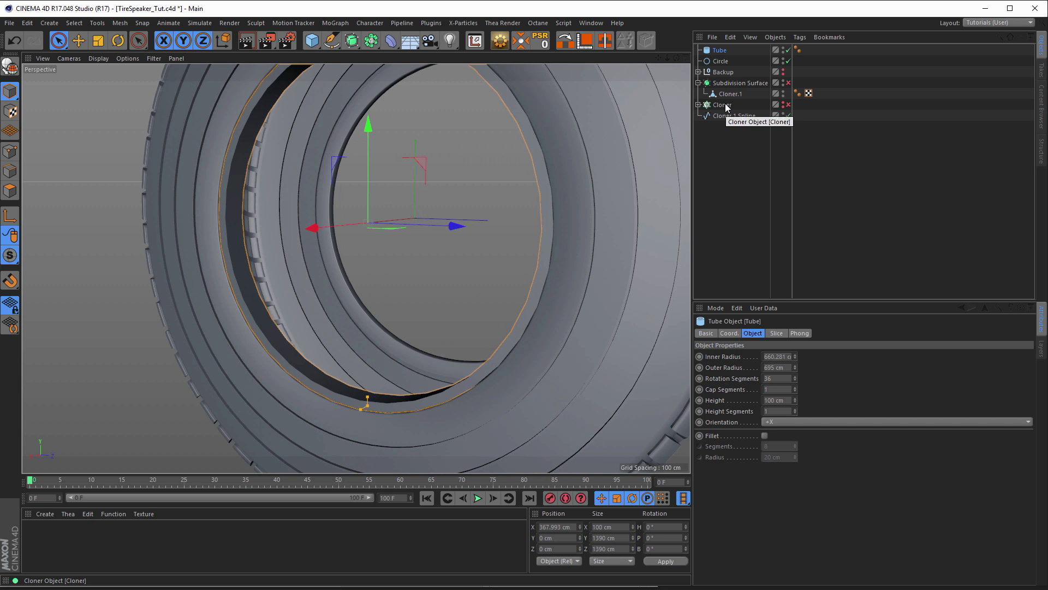
pyautogui.click(720, 52)
pyautogui.moveTo(728, 167); pyautogui.dragTo(721, 162)
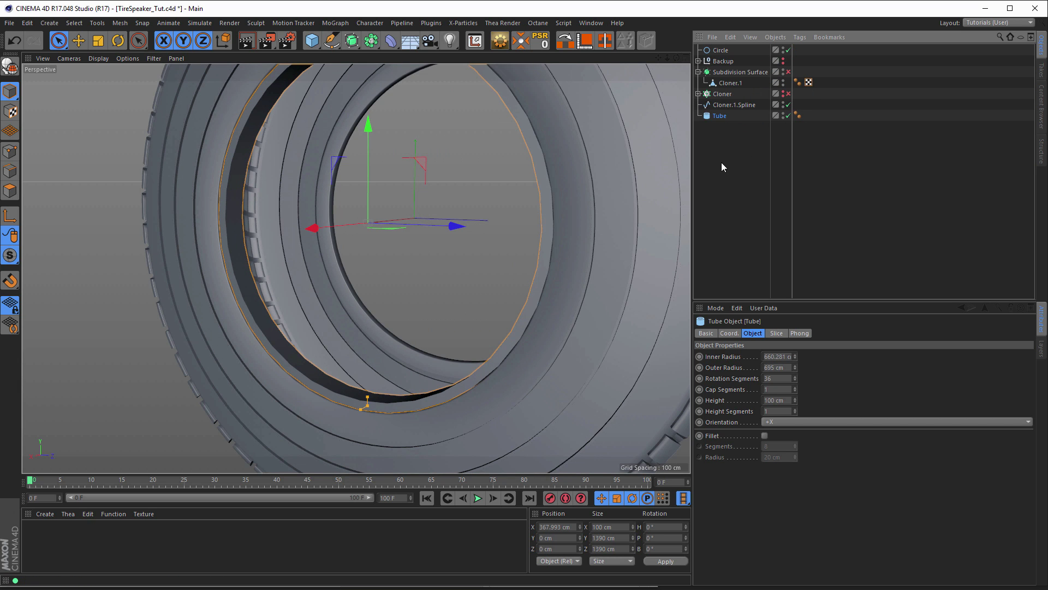
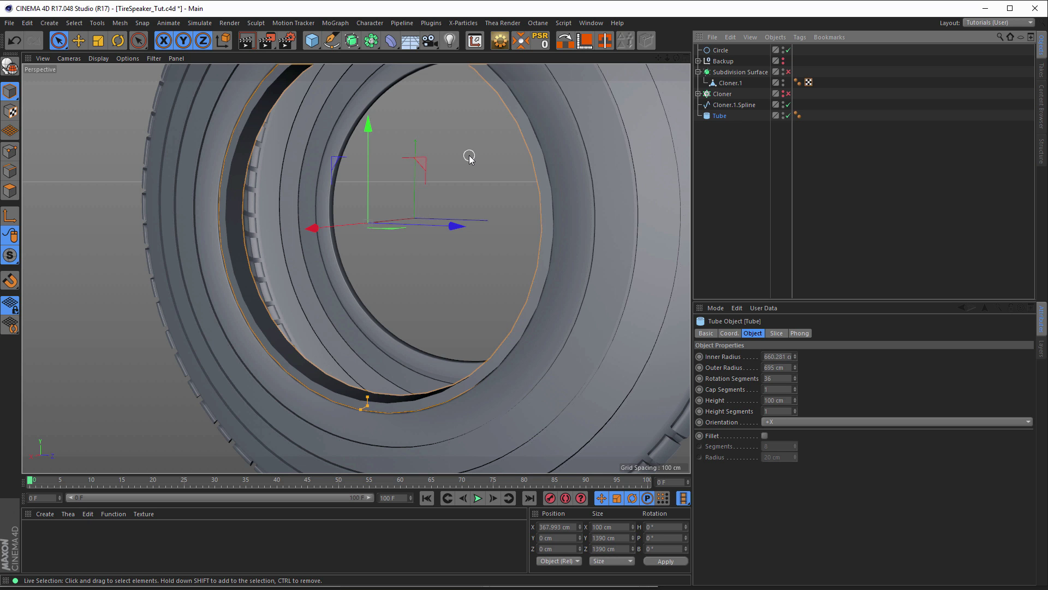
# Step: Find the MagicSolo command by filtering the command list for "magics" and add it to the main toolbar beside PSR
pyautogui.hotkey('shift', 'F12')
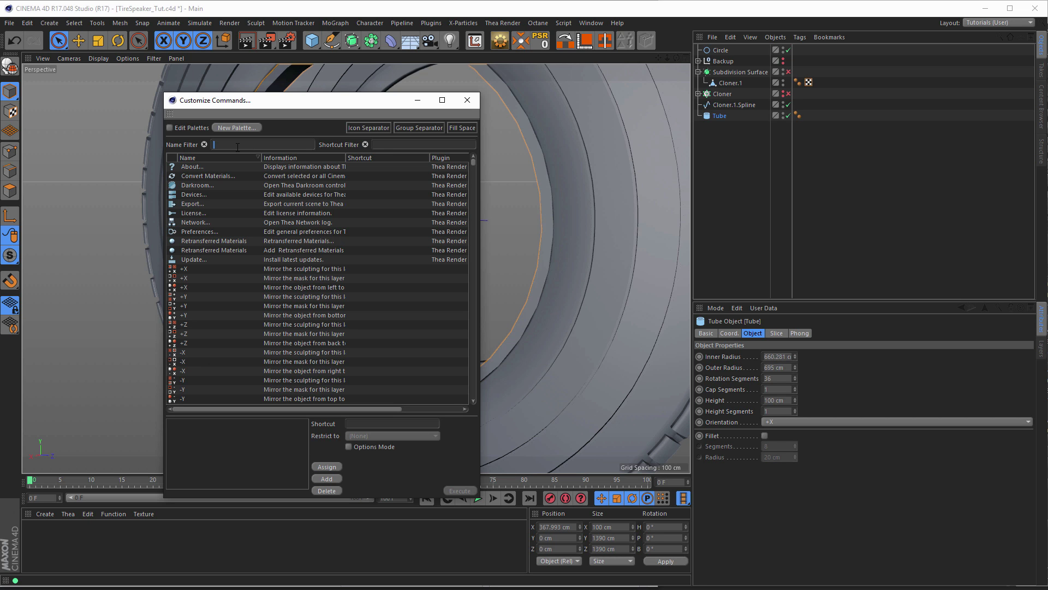
pyautogui.write('magic so')
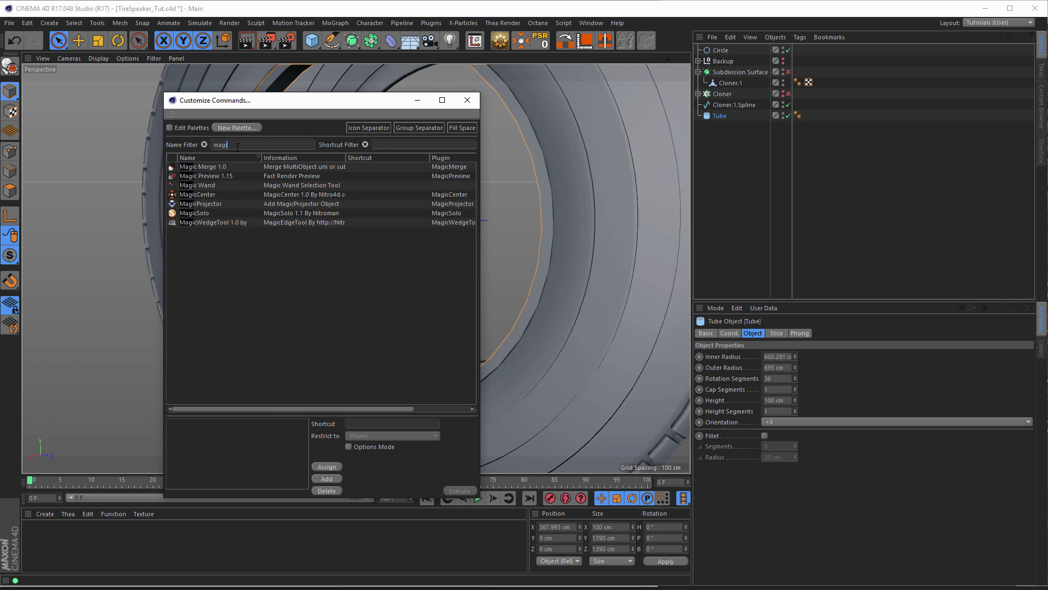
pyautogui.press('BackSpace')
pyautogui.press('BackSpace')
pyautogui.press('BackSpace')
pyautogui.write('s')
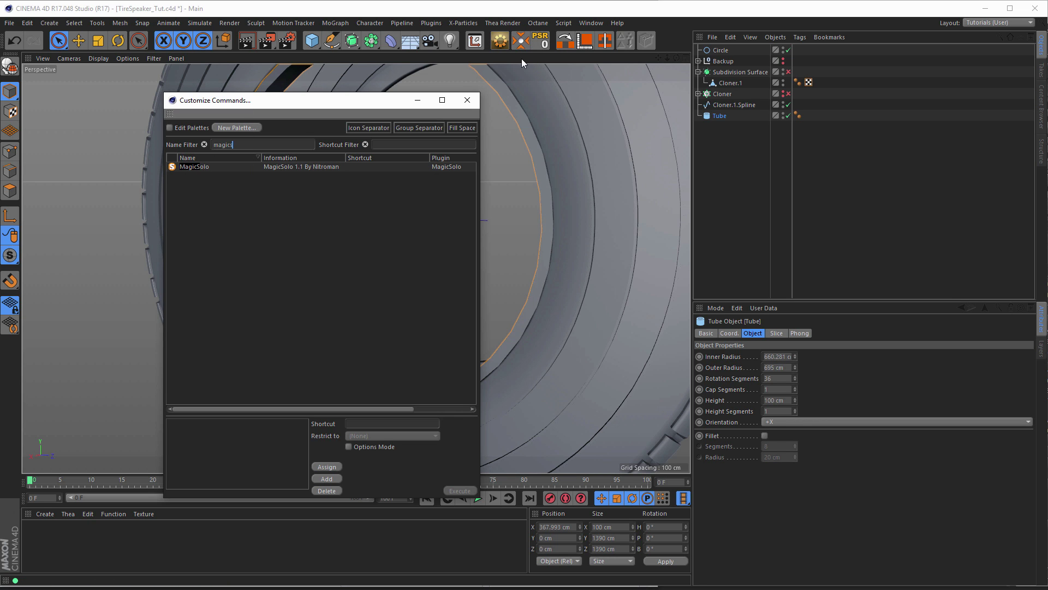
pyautogui.moveTo(196, 168); pyautogui.dragTo(232, 187)
pyautogui.moveTo(493, 92); pyautogui.dragTo(532, 46)
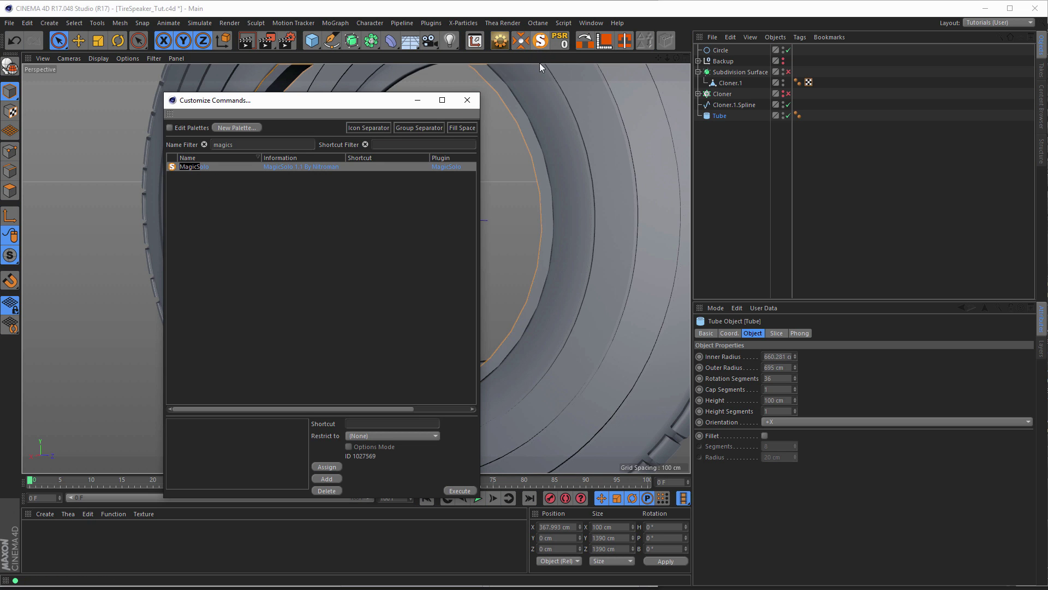
pyautogui.click(468, 100)
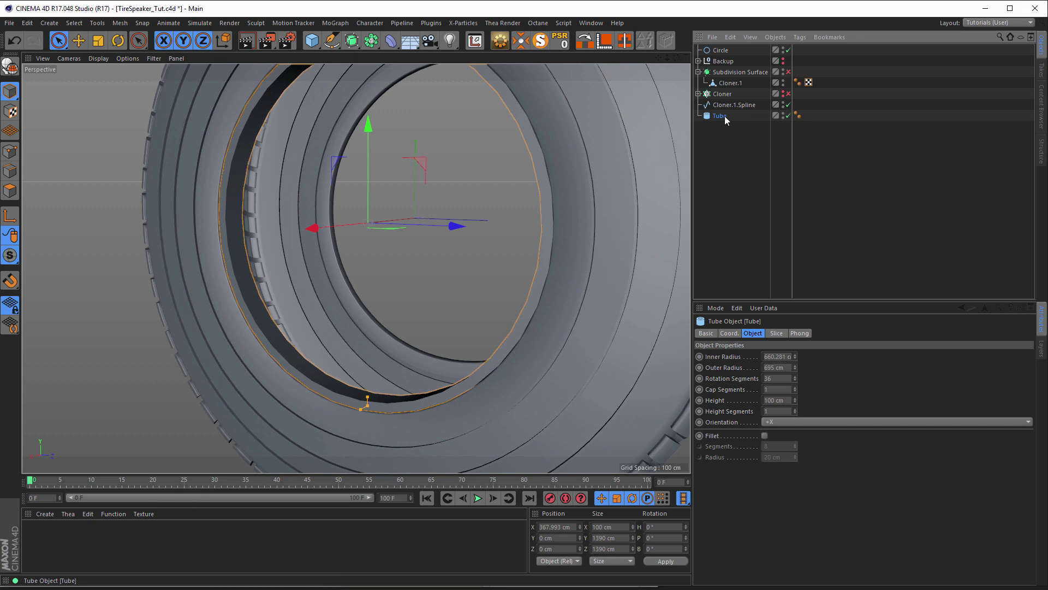
# Step: Isolate the tube with MagicSolo and set the perspective view to shaded display with mesh lines
pyautogui.click(541, 39)
pyautogui.keyDown('alt'); pyautogui.moveTo(479, 220); pyautogui.dragTo(462, 238, button='middle'); pyautogui.keyUp('alt')
pyautogui.moveTo(500, 187)
pyautogui.keyDown('alt'); pyautogui.mouseDown()
pyautogui.moveTo(531, 188)
pyautogui.moveTo(521, 187)
pyautogui.mouseUp(); pyautogui.keyUp('alt')
pyautogui.scroll(-2, 367, 225)
pyautogui.keyDown('alt'); pyautogui.moveTo(379, 229); pyautogui.dragTo(406, 211, button='middle'); pyautogui.keyUp('alt')
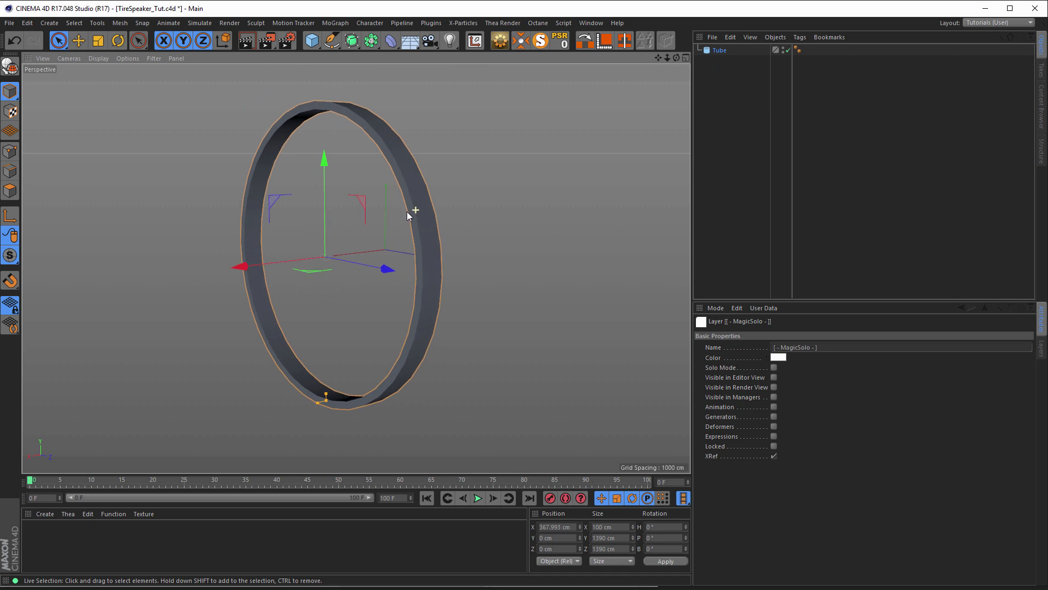
pyautogui.keyDown('alt'); pyautogui.moveTo(405, 211); pyautogui.dragTo(411, 208); pyautogui.keyUp('alt')
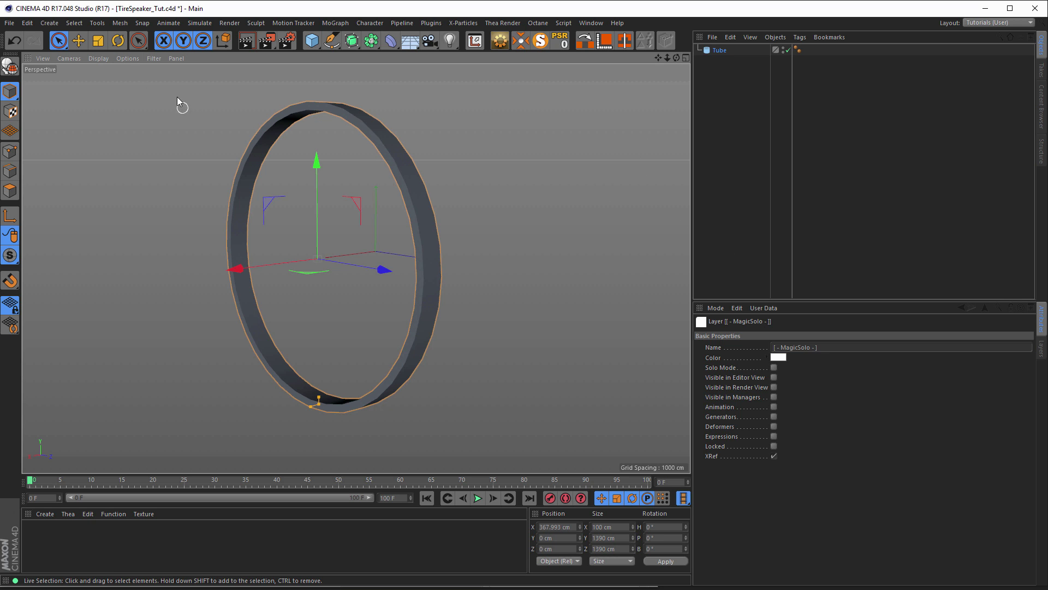
pyautogui.click(99, 59)
pyautogui.click(115, 82)
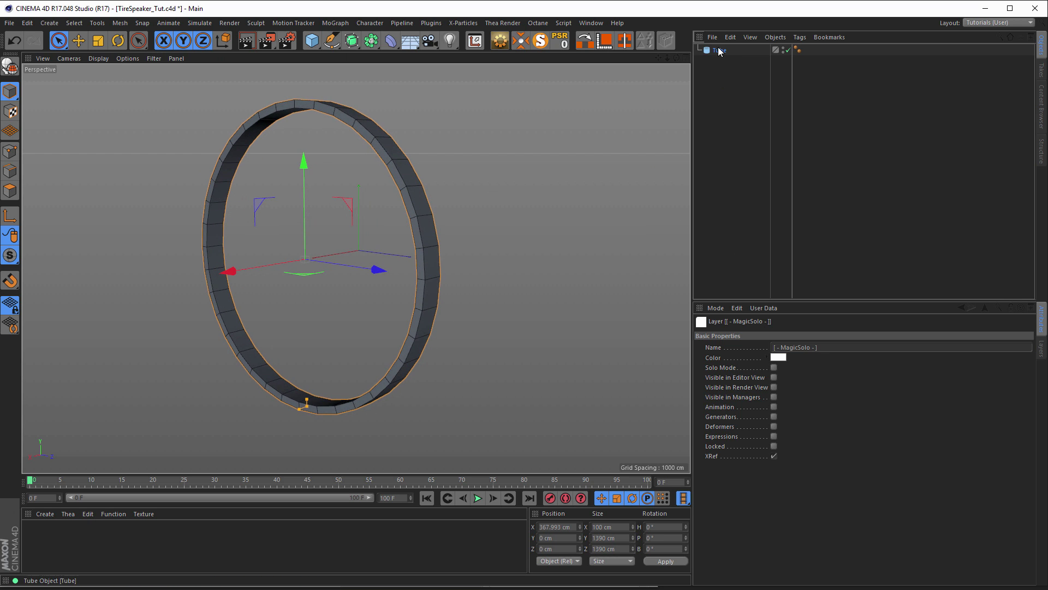
# Step: Set the tube's height segments to 4 and its height to 50 cm
pyautogui.click(720, 49)
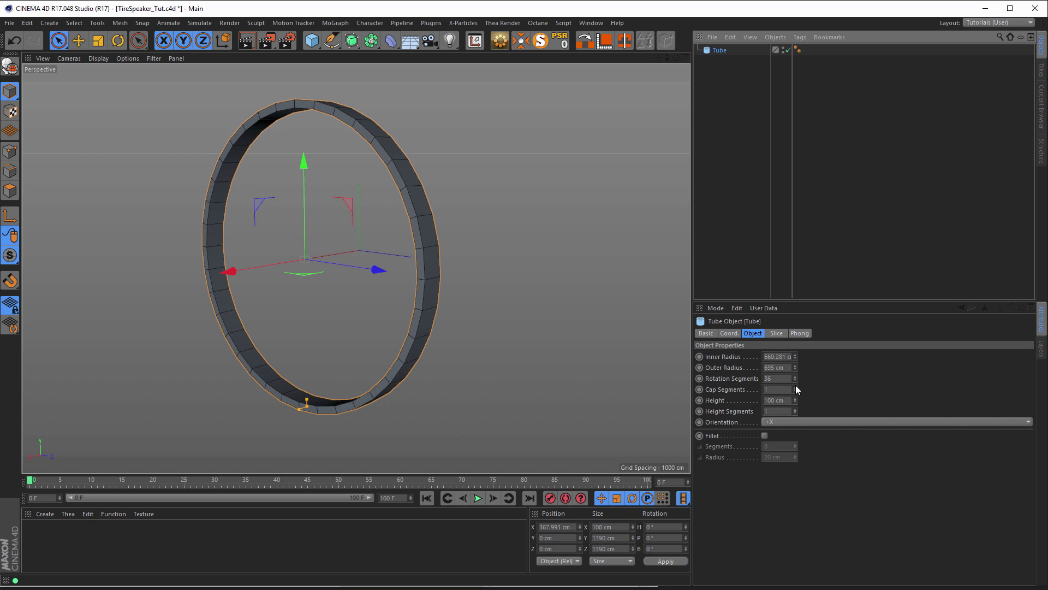
pyautogui.click(794, 409)
pyautogui.click(795, 409)
pyautogui.click(795, 408)
pyautogui.scroll(3, 218, 278)
pyautogui.scroll(5, 223, 274)
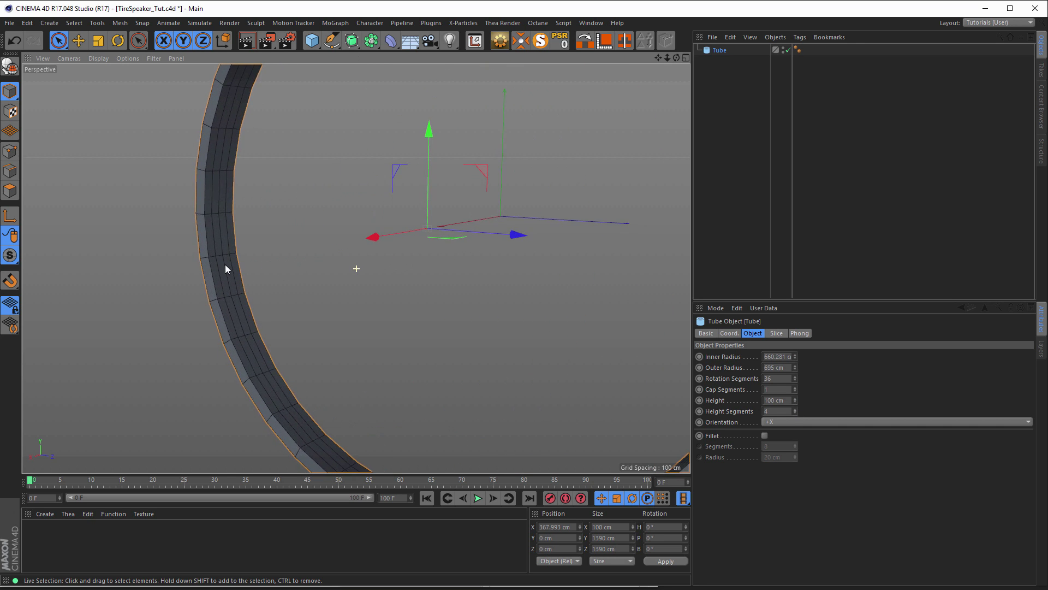
pyautogui.scroll(-5, 224, 270)
pyautogui.scroll(-3, 221, 281)
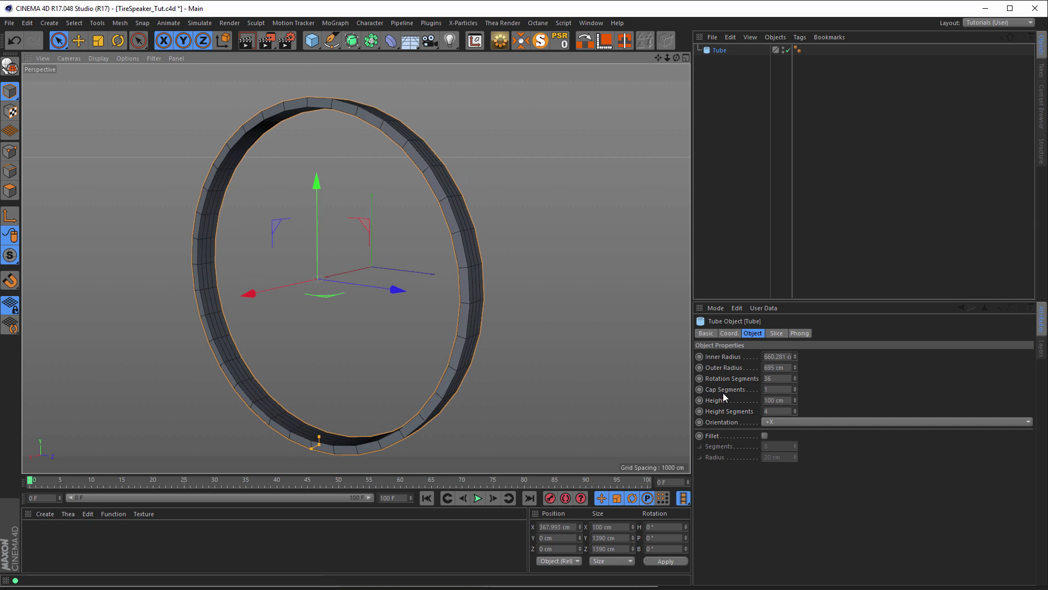
pyautogui.moveTo(784, 400); pyautogui.dragTo(767, 402)
pyautogui.write('50')
pyautogui.press('Return')
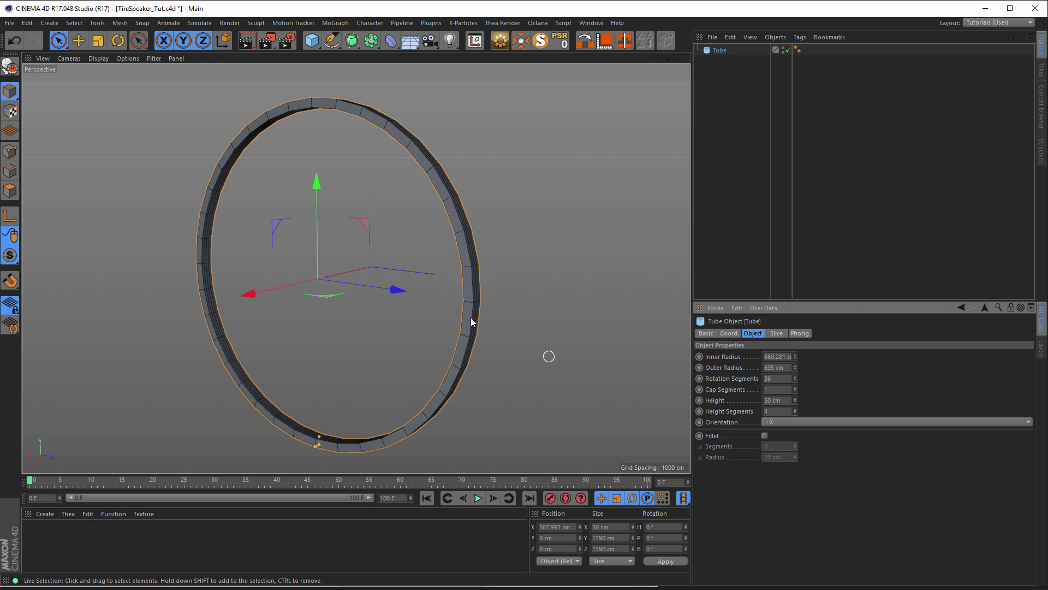
# Step: Collapse the tube into a single polygon object and switch to polygon mode
pyautogui.scroll(4, 471, 305)
pyautogui.keyDown('alt'); pyautogui.moveTo(463, 301); pyautogui.dragTo(485, 299, button='middle'); pyautogui.keyUp('alt')
pyautogui.moveTo(488, 299)
pyautogui.keyDown('alt'); pyautogui.mouseDown()
pyautogui.moveTo(526, 305)
pyautogui.moveTo(493, 304)
pyautogui.mouseUp(); pyautogui.keyUp('alt')
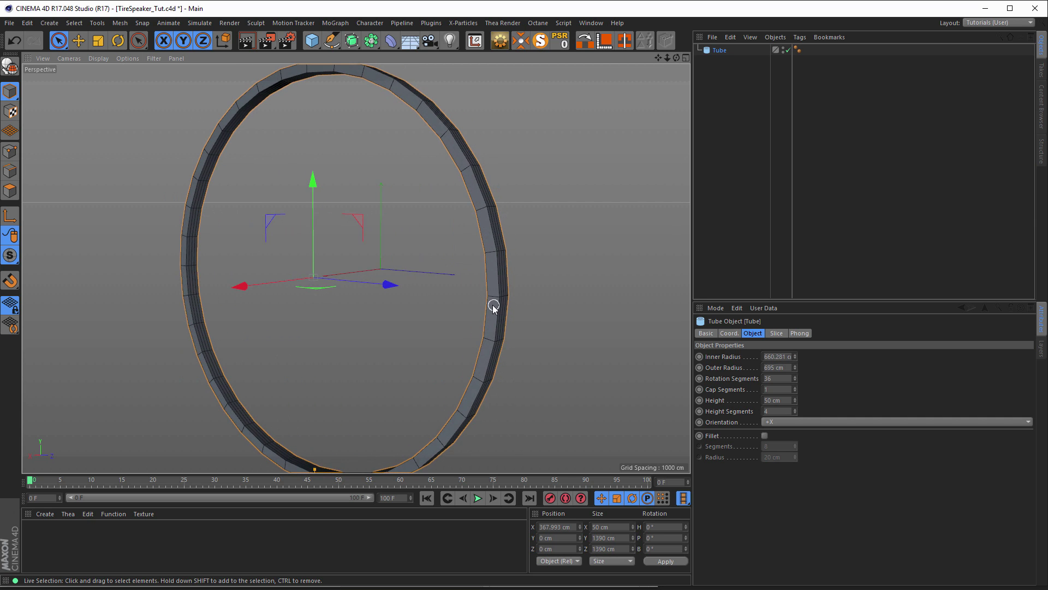
pyautogui.scroll(3, 494, 304)
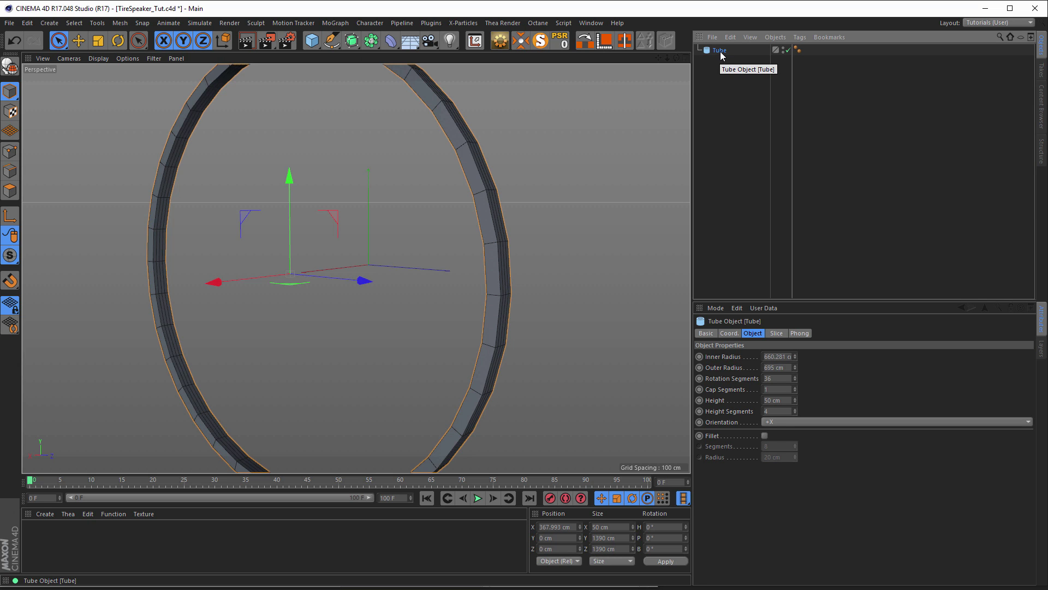
pyautogui.click(500, 44)
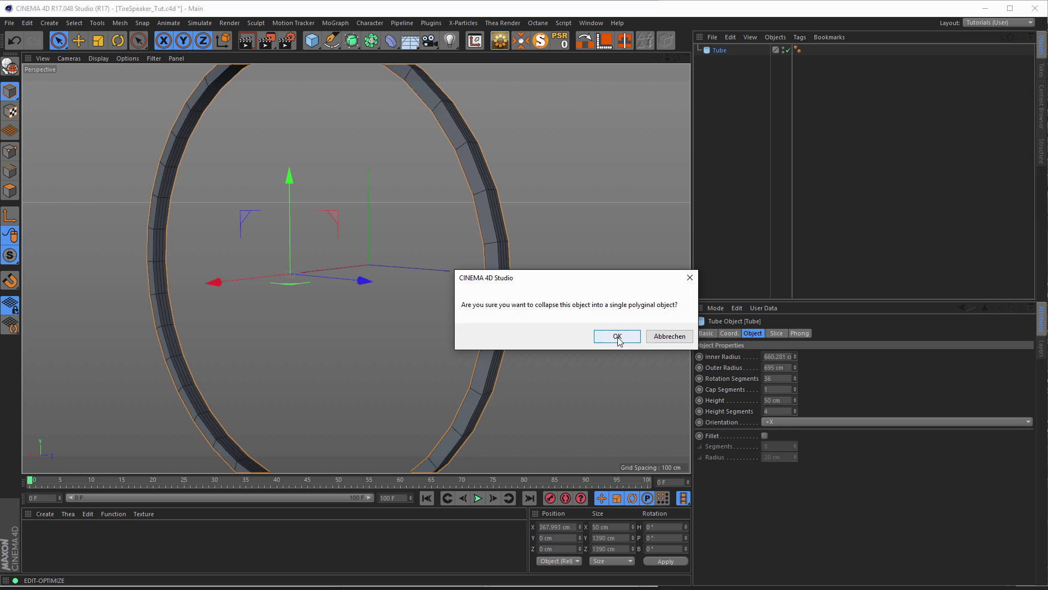
pyautogui.click(617, 336)
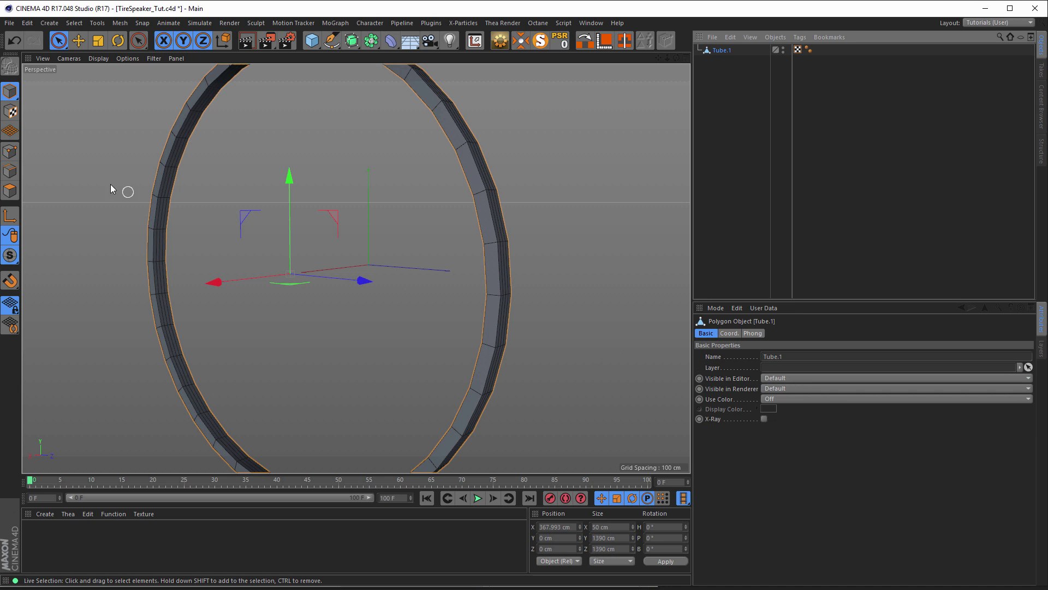
pyautogui.click(10, 192)
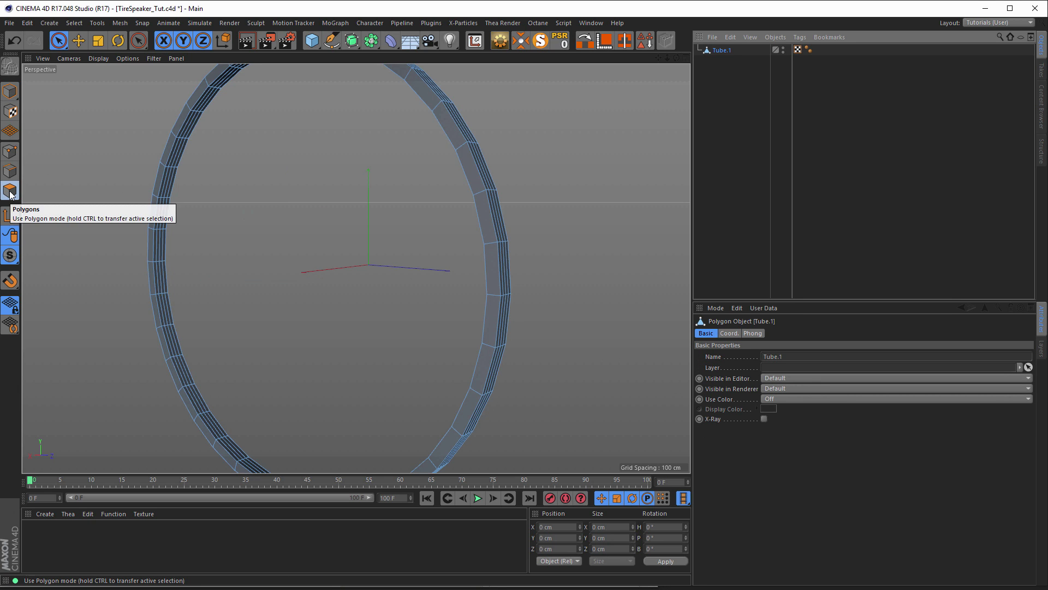
# Step: Loop-select three adjacent polygon loops on the tube's inner face, leaving out the loop nearest the front edge
pyautogui.rightClick(82, 190)
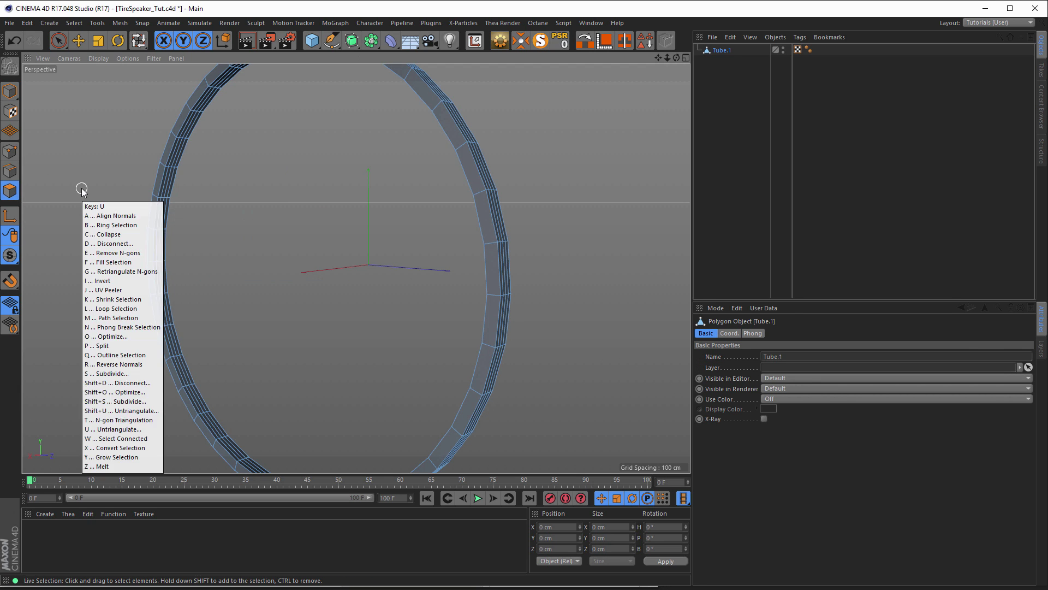
pyautogui.click(103, 211)
pyautogui.scroll(5, 129, 219)
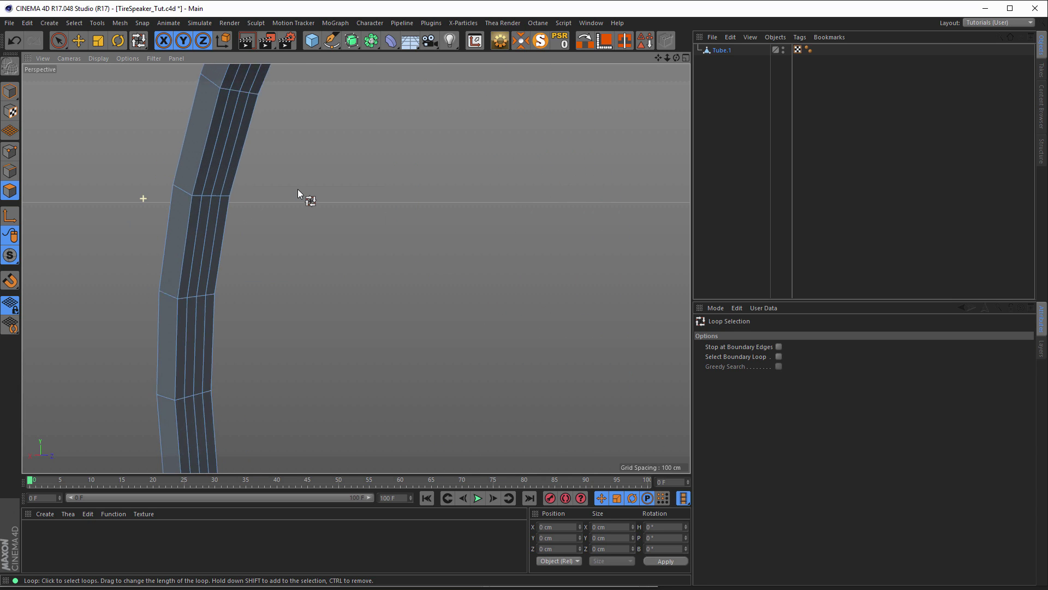
pyautogui.click(222, 195)
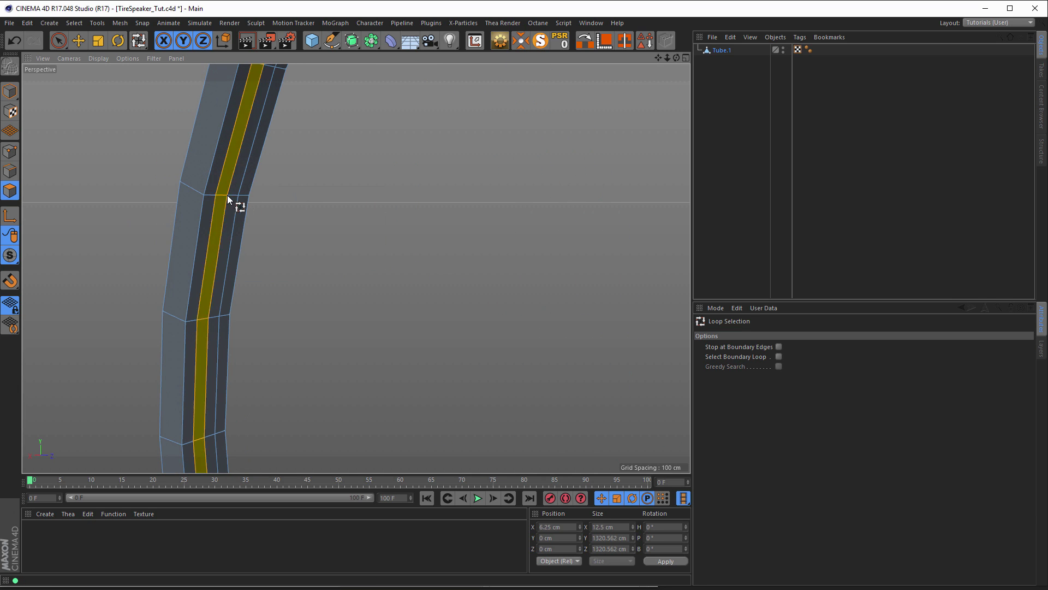
pyautogui.keyDown('shift'); pyautogui.click(232, 194); pyautogui.keyUp('shift')
pyautogui.keyDown('shift'); pyautogui.click(244, 195); pyautogui.keyUp('shift')
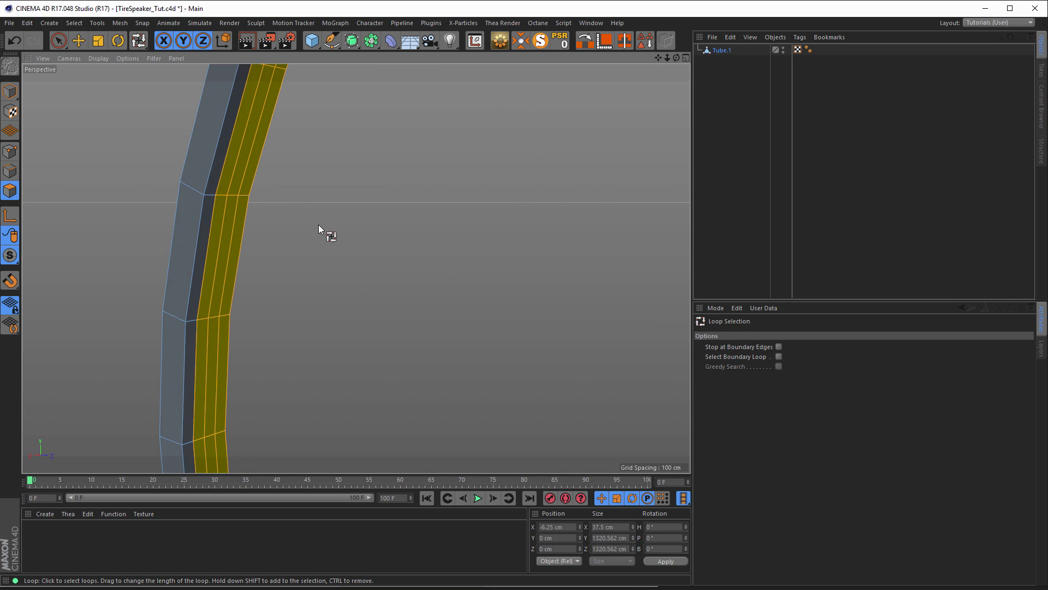
# Step: Extrude the three selected inner loops toward the centre with an offset of 40 cm
pyautogui.scroll(-5, 319, 228)
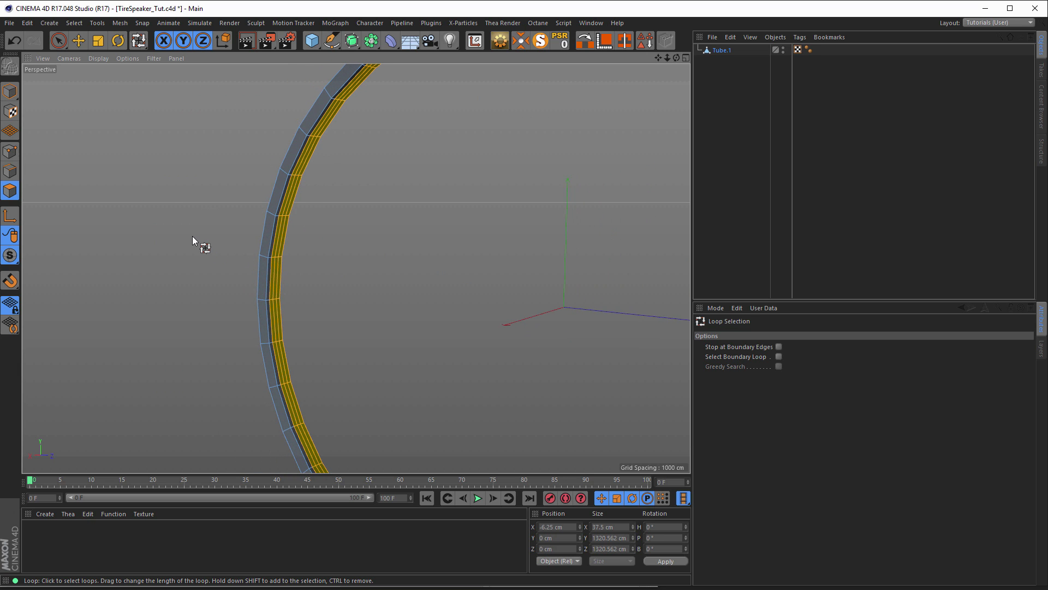
pyautogui.press('d')
pyautogui.moveTo(204, 232)
pyautogui.mouseDown()
pyautogui.moveTo(251, 232)
pyautogui.moveTo(224, 231)
pyautogui.mouseUp()
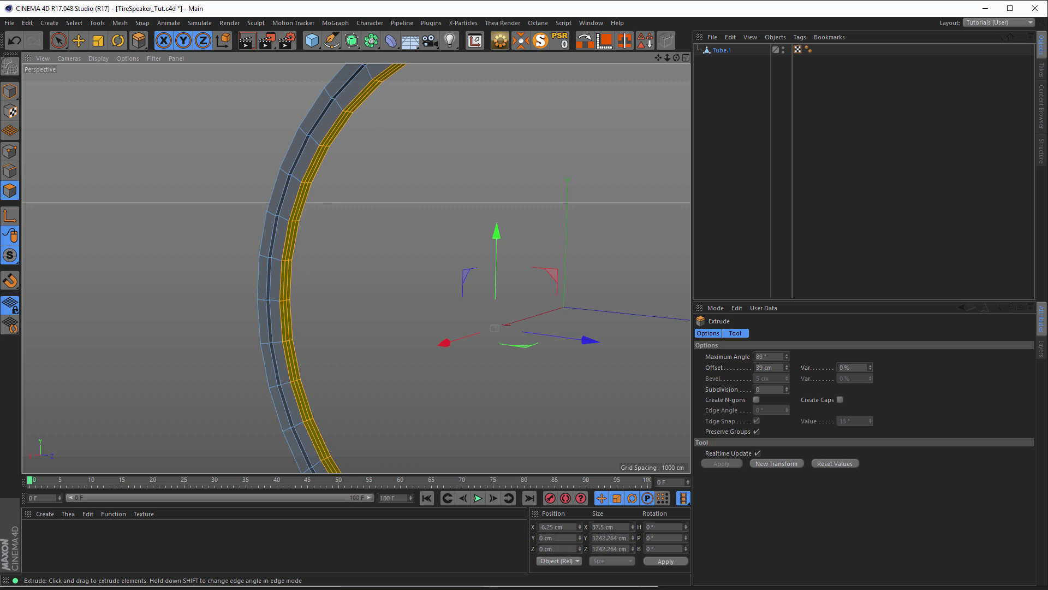
pyautogui.click(775, 368)
pyautogui.write('40')
pyautogui.press('Return')
# Step: Deselect the frontmost of the selected loops and extrude the remaining two inward by 40 cm
pyautogui.scroll(5, 394, 267)
pyautogui.keyDown('alt'); pyautogui.moveTo(395, 266); pyautogui.dragTo(300, 243); pyautogui.keyUp('alt')
pyautogui.keyDown('alt'); pyautogui.moveTo(289, 242); pyautogui.dragTo(370, 229, button='right'); pyautogui.keyUp('alt')
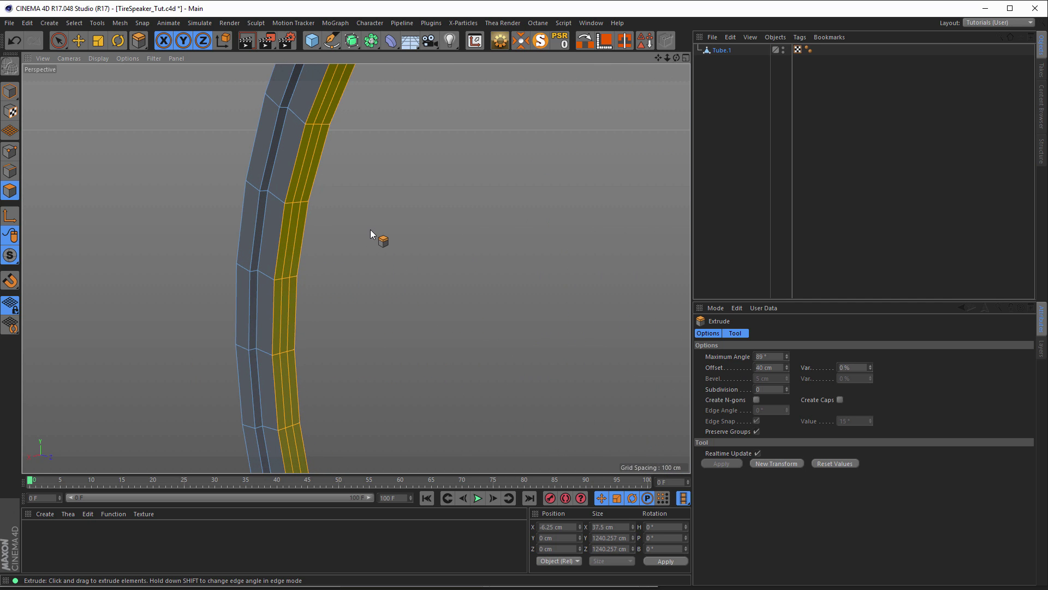
pyautogui.press('u')
pyautogui.press('l')
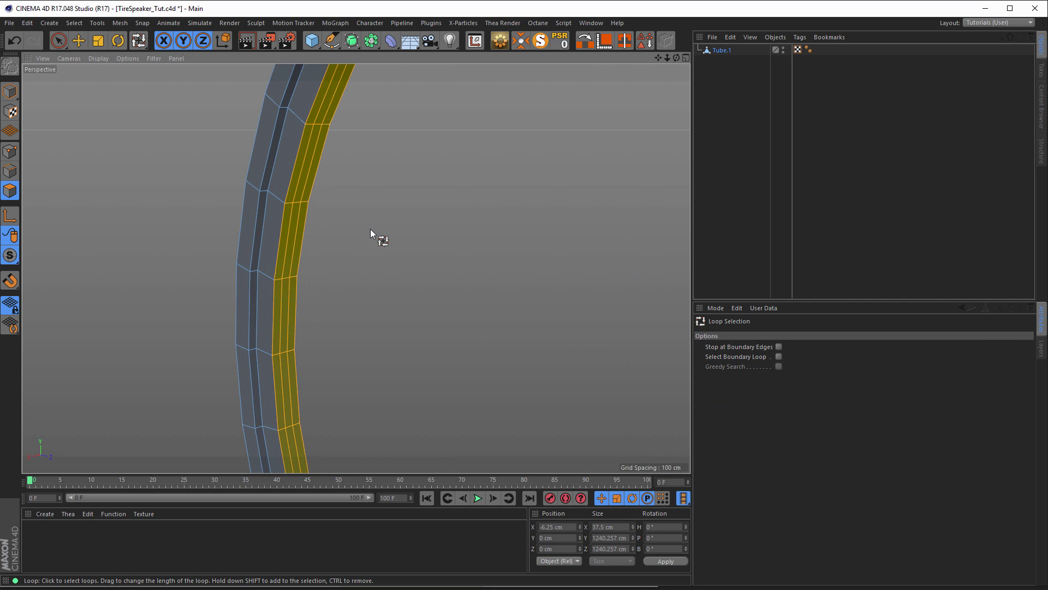
pyautogui.click(289, 202)
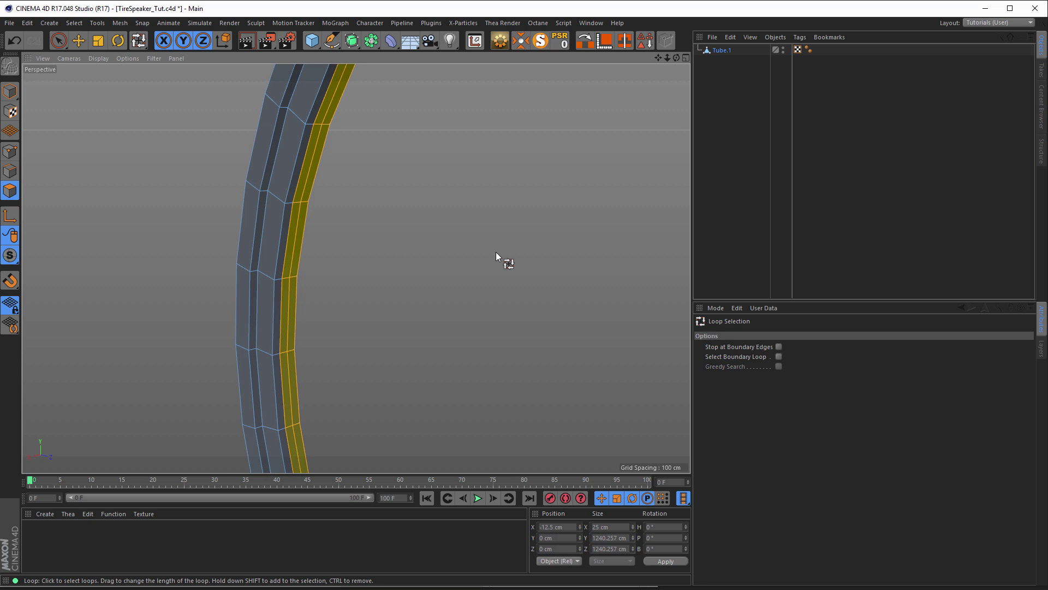
pyautogui.press('d')
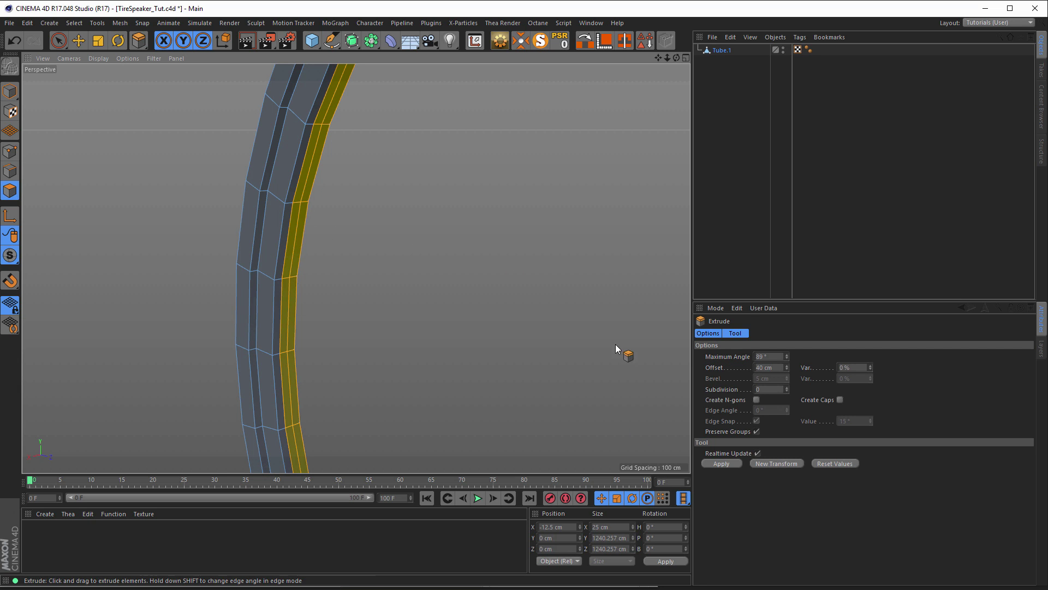
pyautogui.click(720, 461)
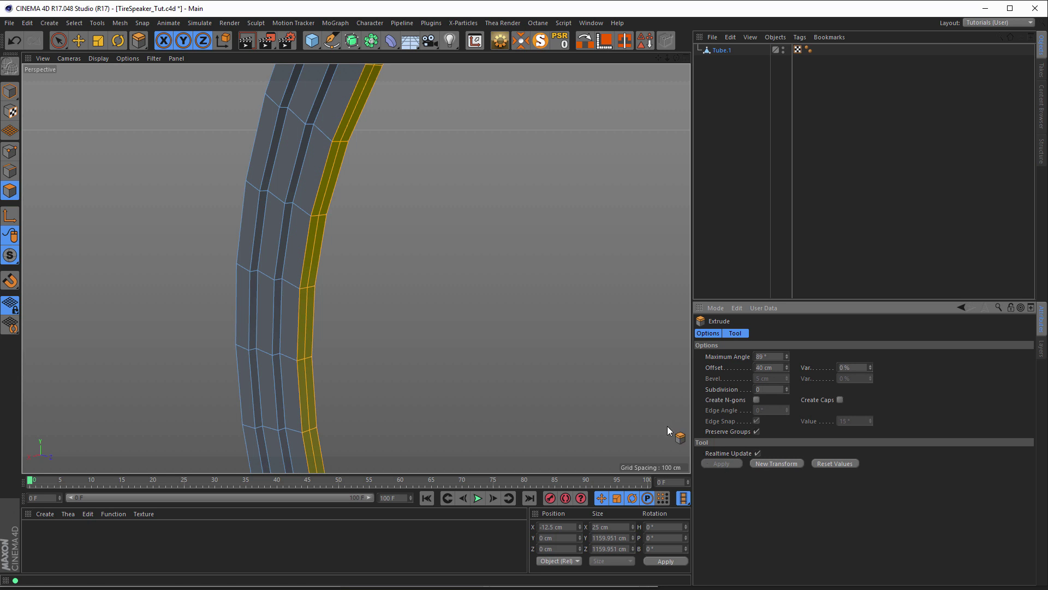
# Step: Deselect the front loop of the remaining two and extrude the rearmost loop inward by 300 cm
pyautogui.press('u')
pyautogui.press('l')
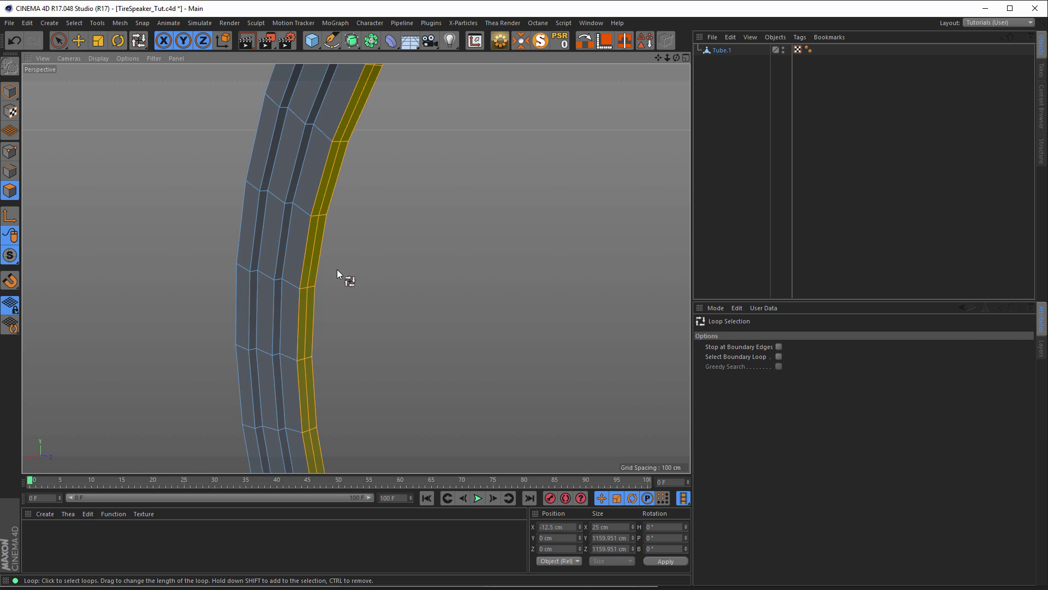
pyautogui.click(316, 215)
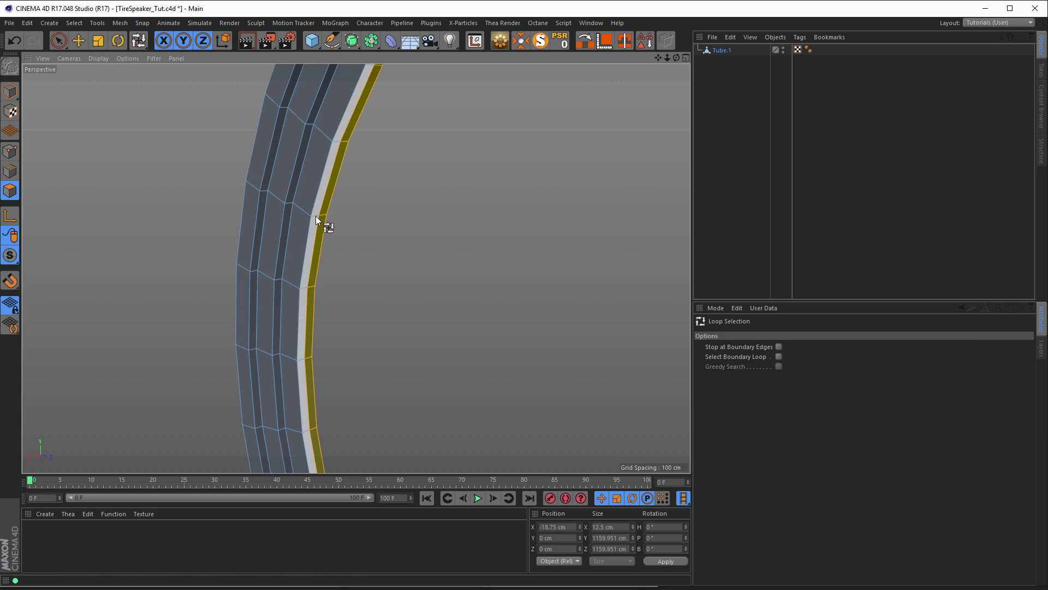
pyautogui.keyDown('alt'); pyautogui.moveTo(498, 286); pyautogui.dragTo(290, 304, button='right'); pyautogui.keyUp('alt')
pyautogui.keyDown('alt'); pyautogui.moveTo(290, 300); pyautogui.dragTo(195, 175); pyautogui.keyUp('alt')
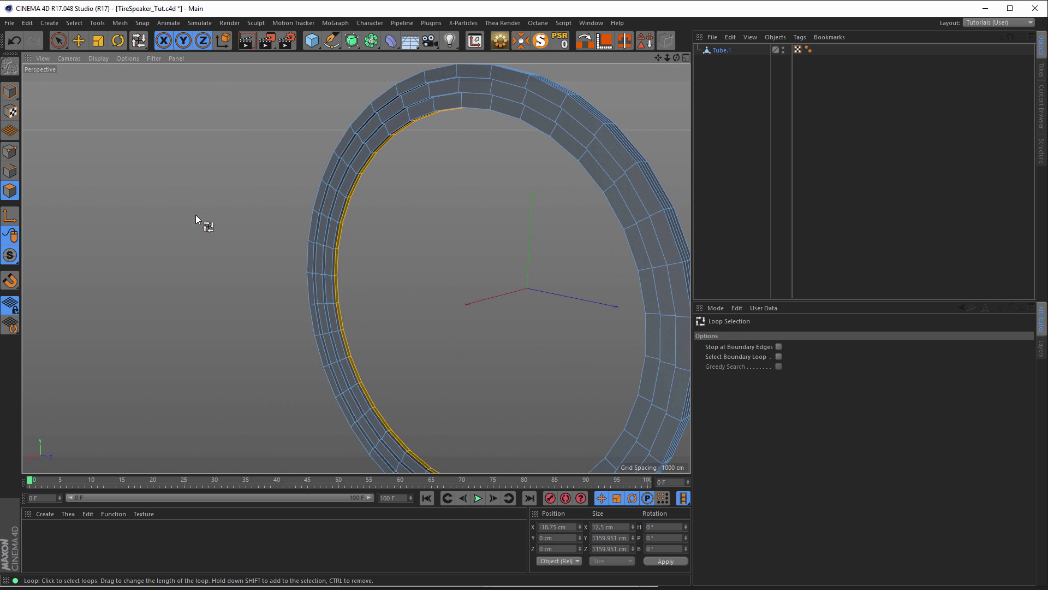
pyautogui.press('d')
pyautogui.moveTo(205, 235); pyautogui.dragTo(368, 234)
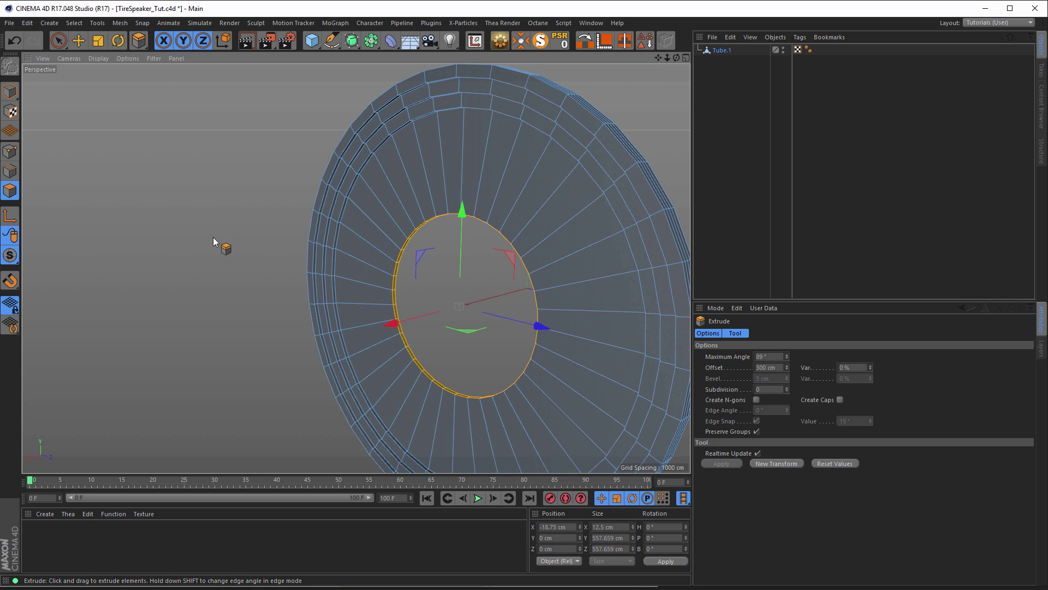
# Step: Push the inner loop back along X to about -149 cm and extrude it 221 cm further toward the centre
pyautogui.click(78, 43)
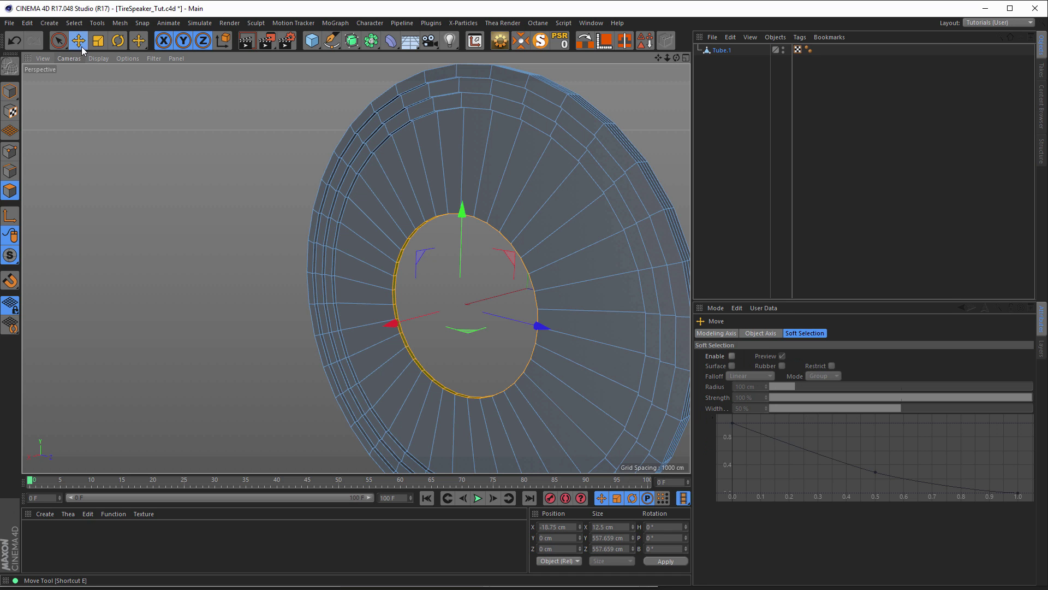
pyautogui.moveTo(389, 323); pyautogui.dragTo(421, 319)
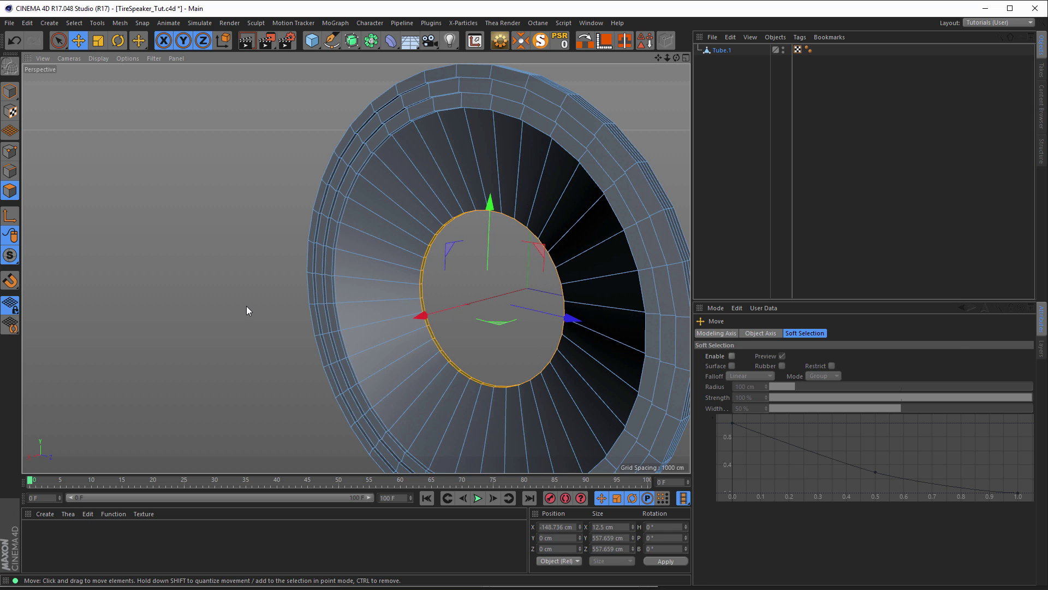
pyautogui.press('d')
pyautogui.moveTo(230, 297); pyautogui.dragTo(348, 297)
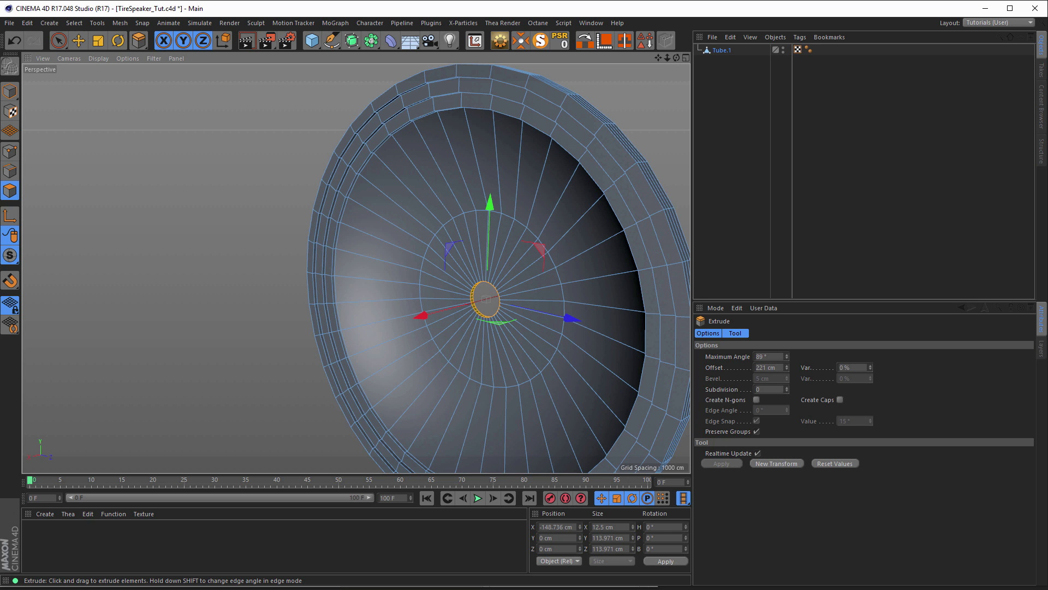
# Step: Turn off MagicSolo to show the speaker cone together with the whole tire
pyautogui.scroll(-4, 282, 274)
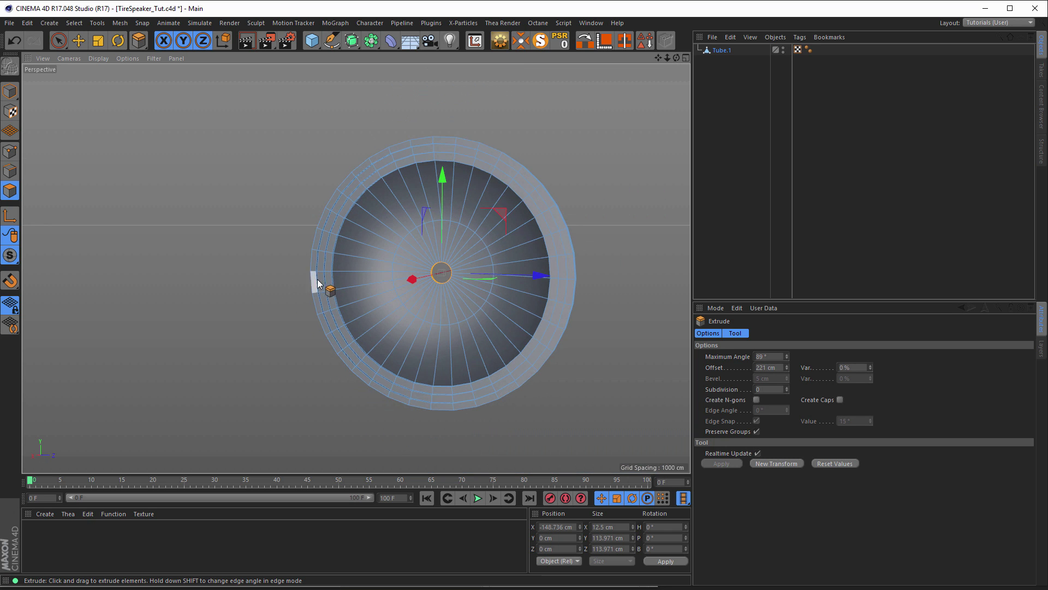
pyautogui.keyDown('alt'); pyautogui.moveTo(316, 279); pyautogui.dragTo(250, 295, button='middle'); pyautogui.keyUp('alt')
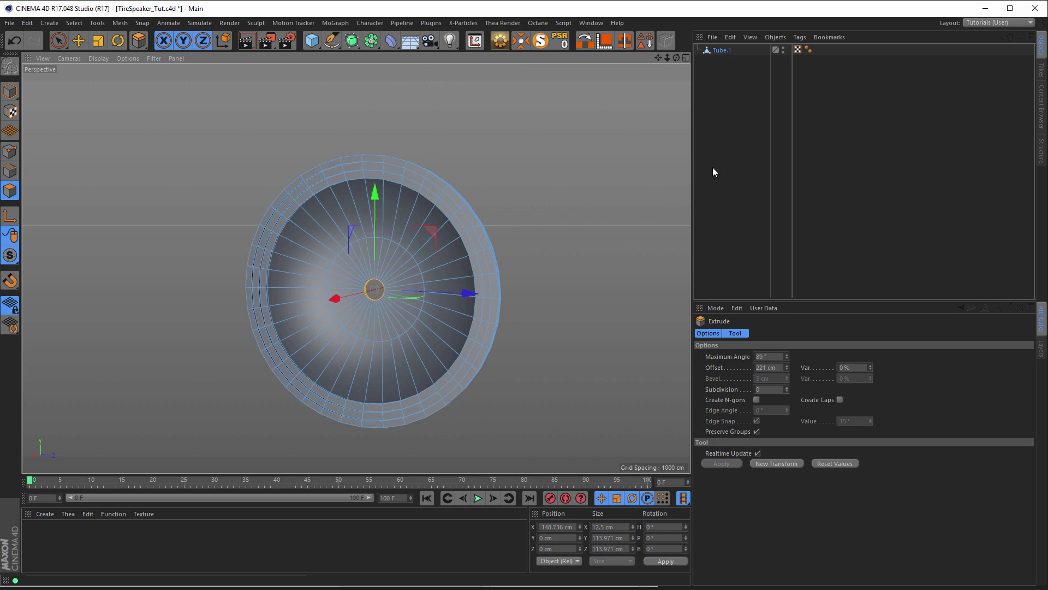
pyautogui.click(541, 43)
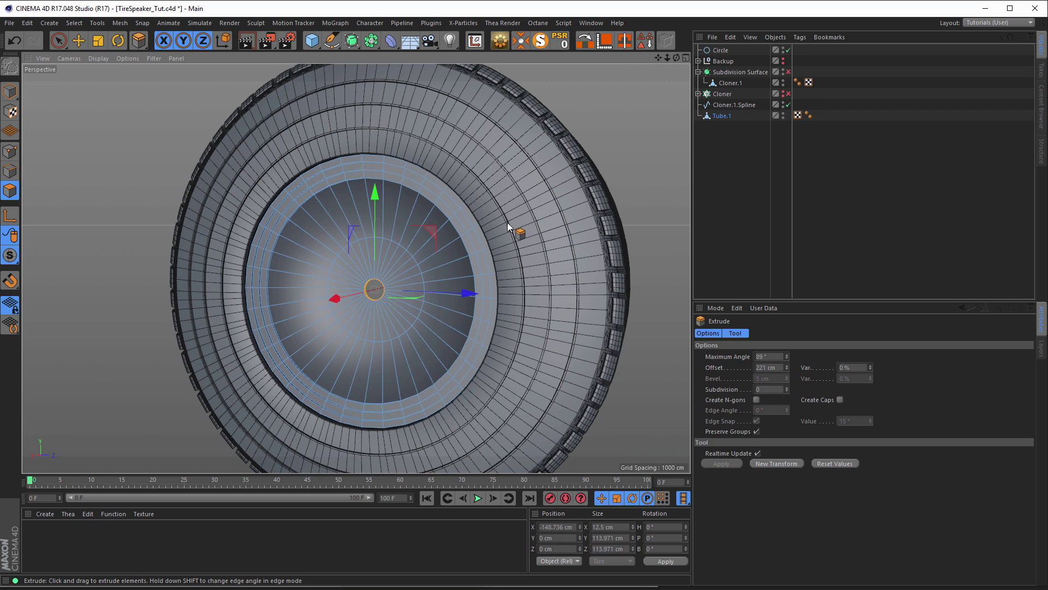
pyautogui.moveTo(491, 228)
pyautogui.keyDown('alt'); pyautogui.mouseDown()
pyautogui.moveTo(532, 228)
pyautogui.moveTo(505, 228)
pyautogui.mouseUp(); pyautogui.keyUp('alt')
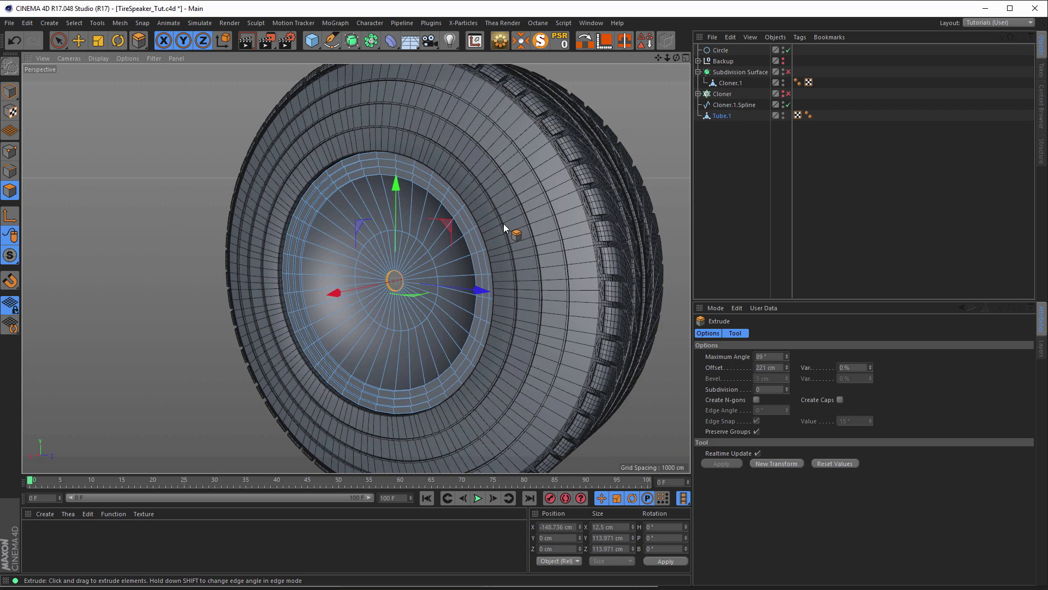
# Step: Move the whole Tube.1 object outward along X to about 399 cm so it sits in the tire's opening
pyautogui.click(719, 118)
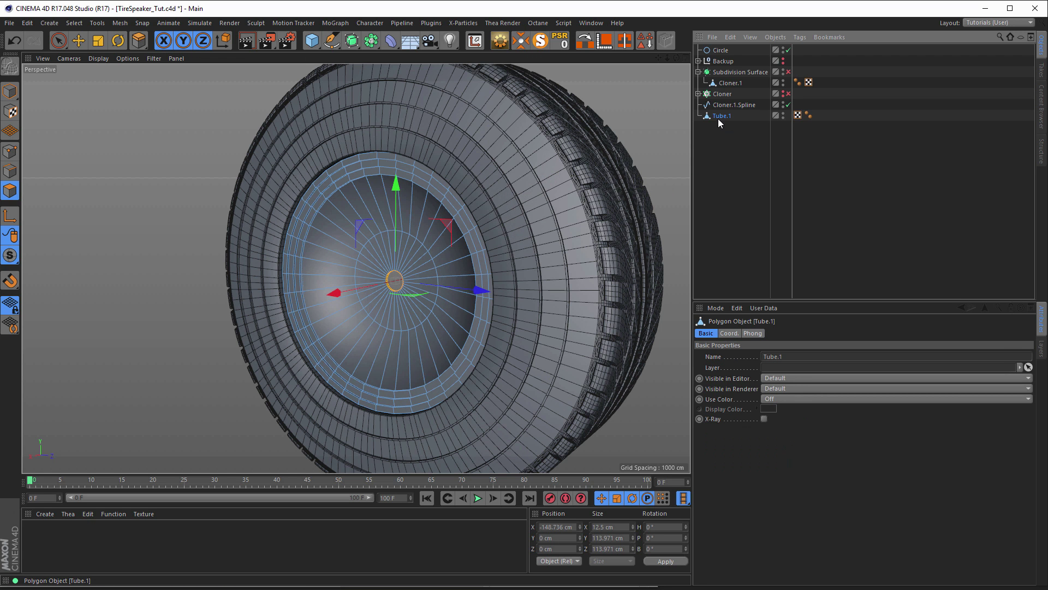
pyautogui.click(10, 91)
pyautogui.keyDown('alt'); pyautogui.moveTo(373, 287); pyautogui.dragTo(474, 271, button='right'); pyautogui.keyUp('alt')
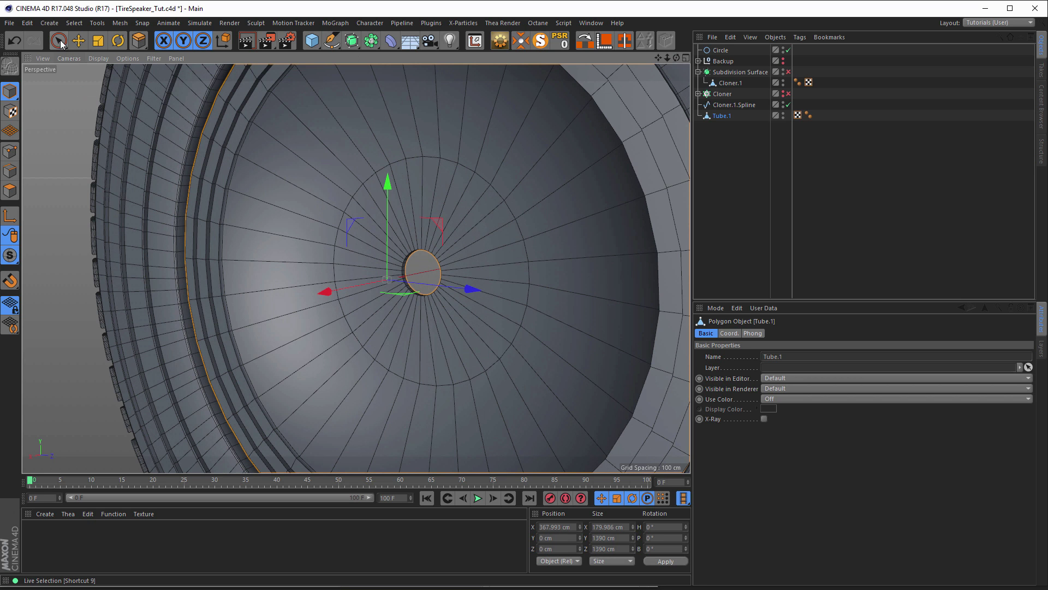
pyautogui.press('e')
pyautogui.moveTo(324, 291); pyautogui.dragTo(321, 300)
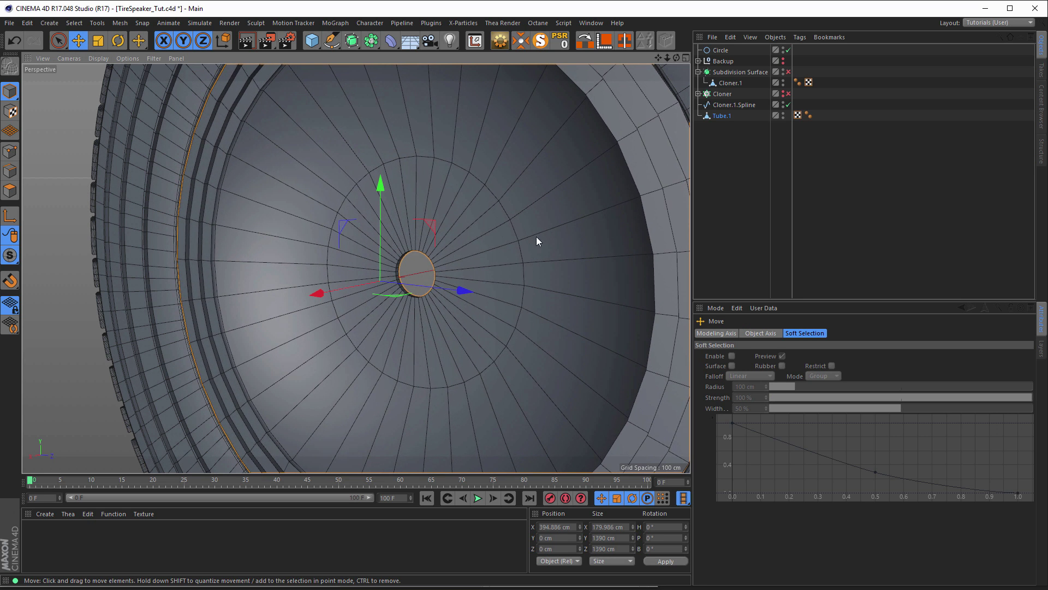
pyautogui.keyDown('alt'); pyautogui.moveTo(536, 237); pyautogui.dragTo(611, 222, button='right'); pyautogui.keyUp('alt')
pyautogui.keyDown('alt'); pyautogui.moveTo(611, 221); pyautogui.dragTo(501, 248, button='middle'); pyautogui.keyUp('alt')
pyautogui.keyDown('alt'); pyautogui.moveTo(500, 247); pyautogui.dragTo(517, 239, button='right'); pyautogui.keyUp('alt')
pyautogui.moveTo(517, 239)
pyautogui.keyDown('alt'); pyautogui.mouseDown()
pyautogui.moveTo(562, 244)
pyautogui.moveTo(522, 245)
pyautogui.mouseUp(); pyautogui.keyUp('alt')
pyautogui.moveTo(192, 337); pyautogui.dragTo(188, 340)
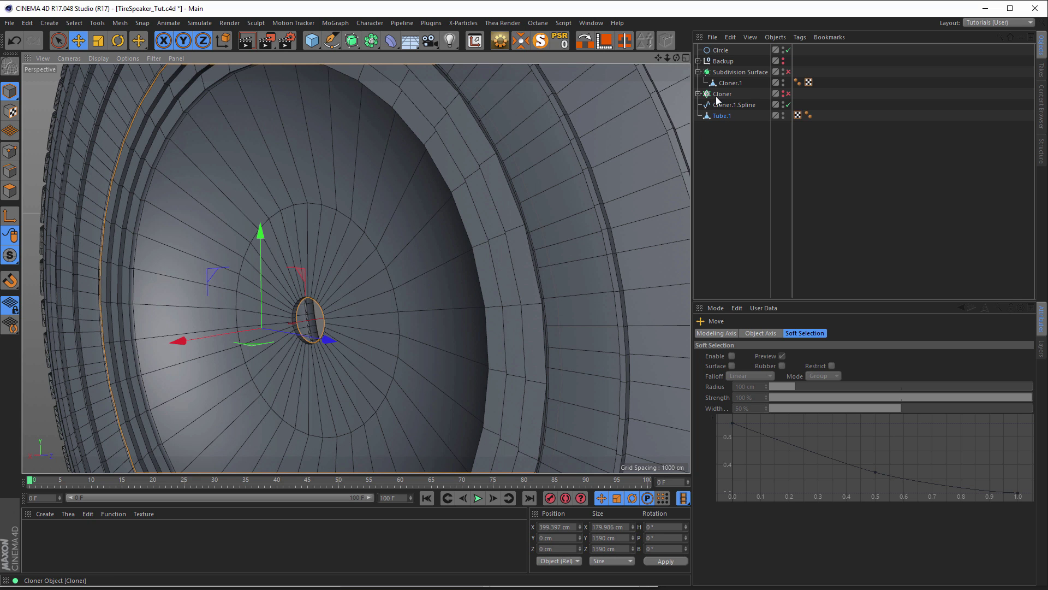
# Step: Place the Subdivision Surface last in the object list, and take Cloner.1 out of it, renamed as Tire
pyautogui.moveTo(724, 73); pyautogui.dragTo(719, 155)
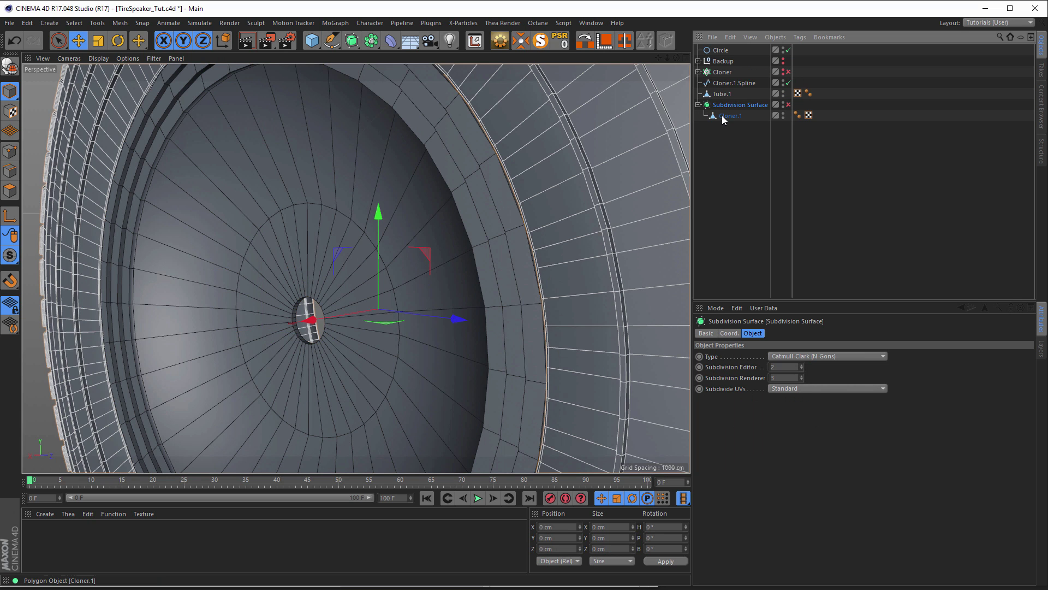
pyautogui.moveTo(723, 118); pyautogui.dragTo(721, 137)
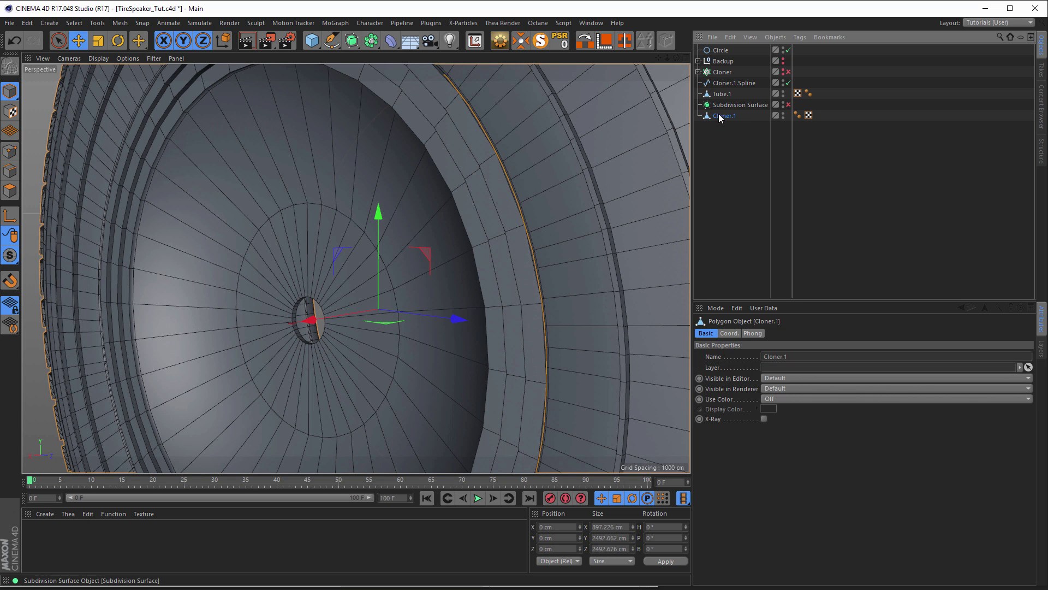
pyautogui.doubleClick(728, 116)
pyautogui.write('Tire')
pyautogui.press('Return')
# Step: Place Tube.1 below Tire in the object list and rename it Speaker
pyautogui.click(724, 94)
pyautogui.moveTo(724, 94); pyautogui.dragTo(719, 130)
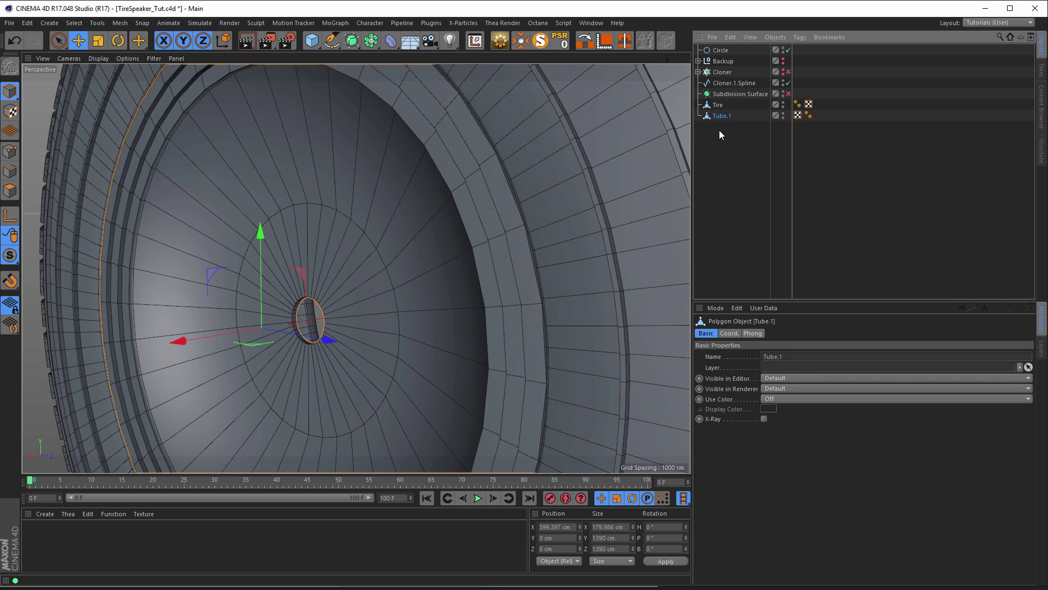
pyautogui.doubleClick(724, 115)
pyautogui.write('Speaker')
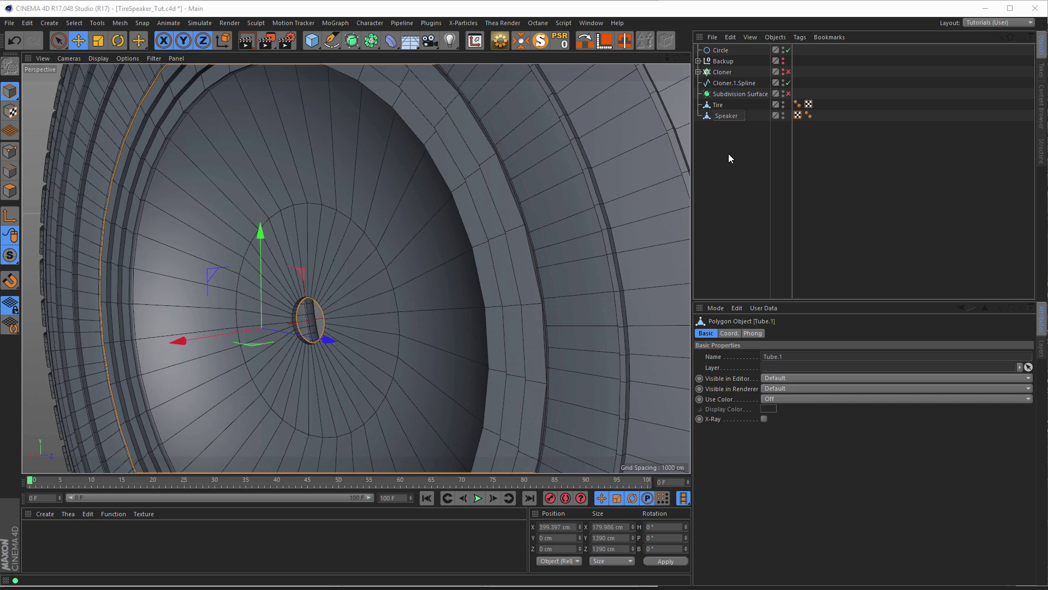
pyautogui.press('Return')
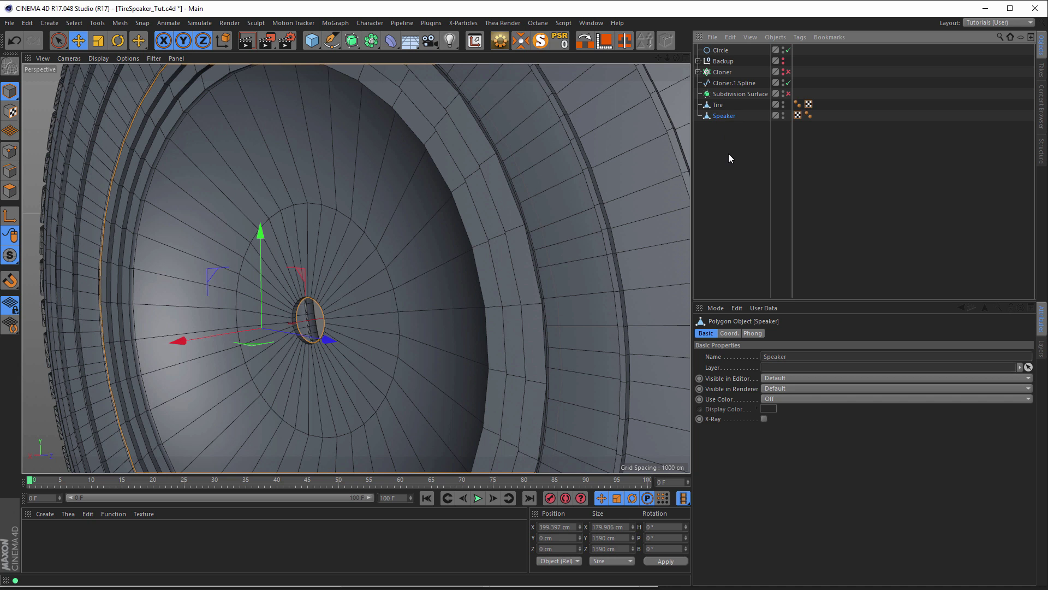
# Step: Group Tire and Speaker in a null and smooth the group with the enabled Subdivision Surface as its parent
pyautogui.keyDown('ctrl'); pyautogui.click(718, 105); pyautogui.keyUp('ctrl')
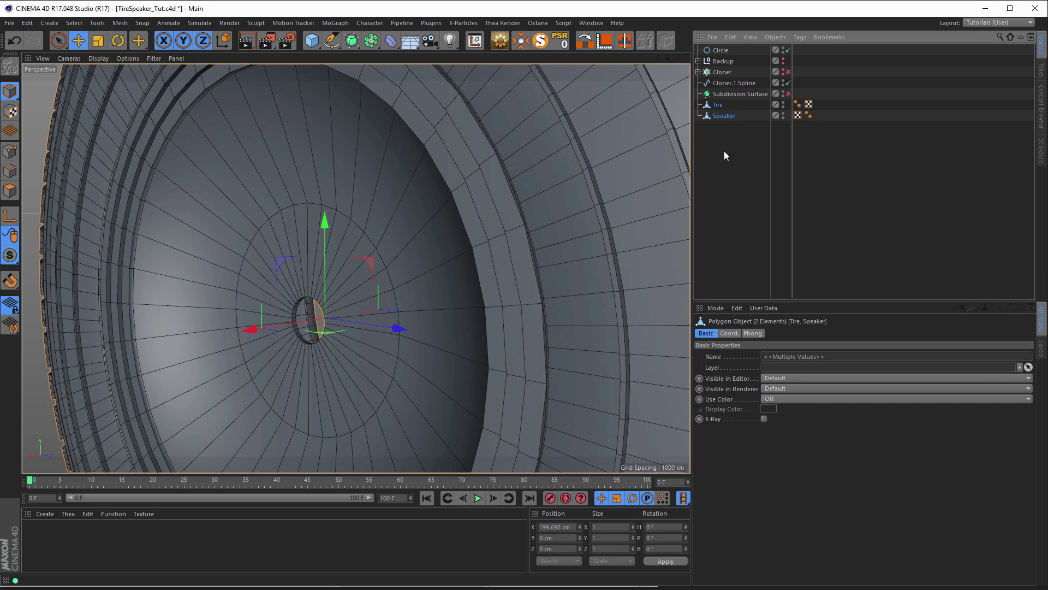
pyautogui.hotkey('alt', 'g')
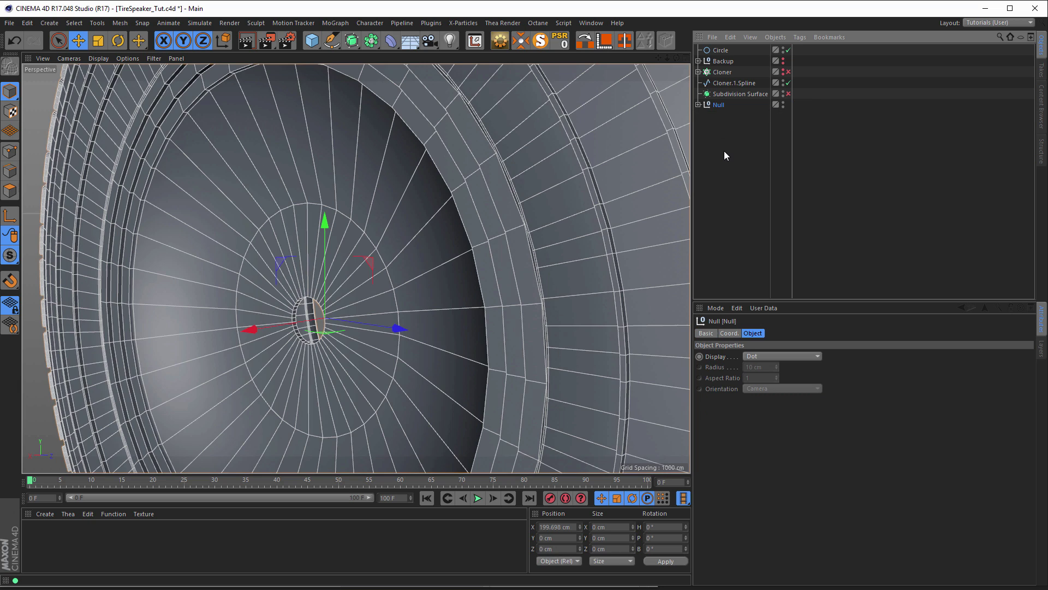
pyautogui.click(698, 104)
pyautogui.moveTo(733, 97); pyautogui.dragTo(734, 93)
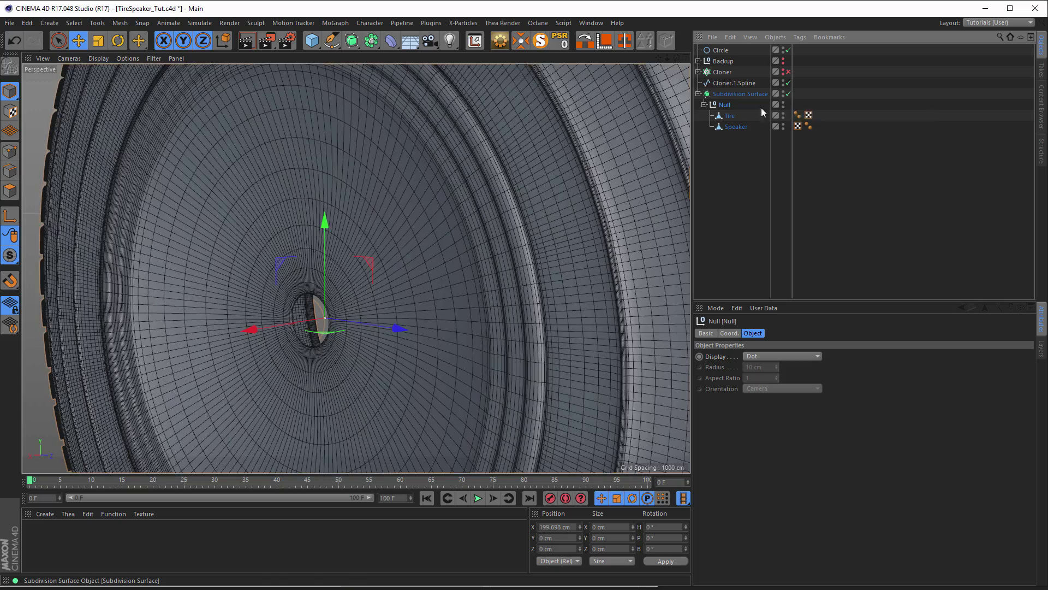
pyautogui.keyDown('alt'); pyautogui.moveTo(503, 183); pyautogui.dragTo(434, 207, button='right'); pyautogui.keyUp('alt')
pyautogui.keyDown('alt'); pyautogui.moveTo(477, 206); pyautogui.dragTo(461, 190); pyautogui.keyUp('alt')
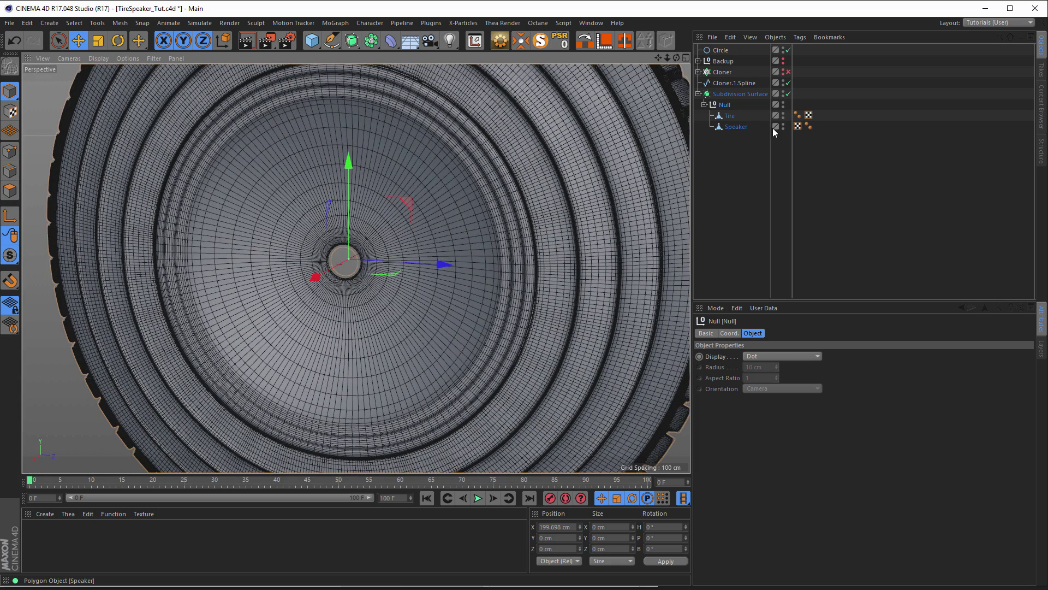
# Step: Turn off the Subdivision Surface and isolate the Speaker object with solo mode
pyautogui.click(788, 94)
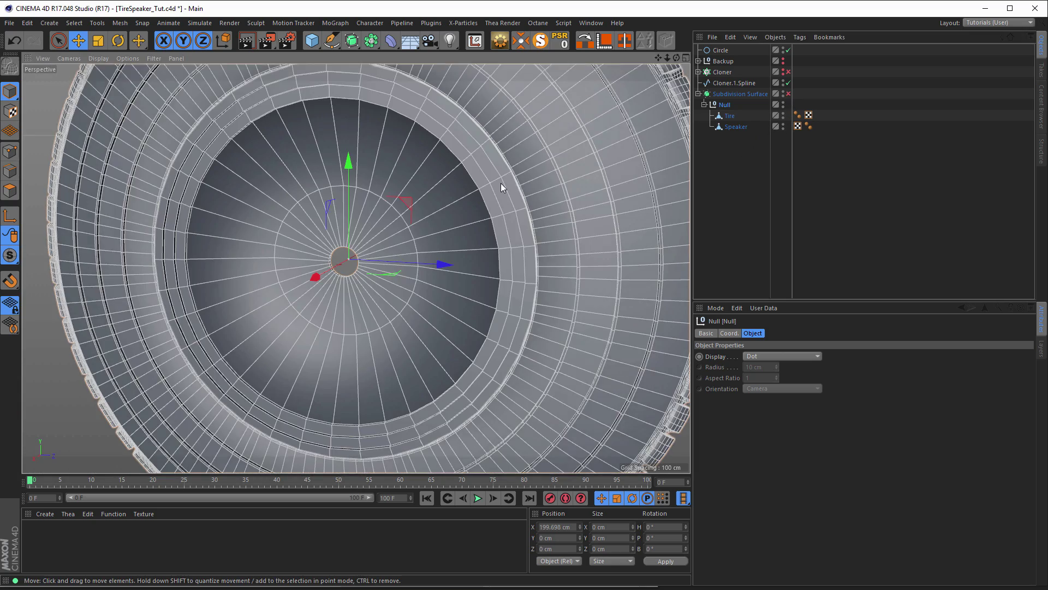
pyautogui.keyDown('alt'); pyautogui.moveTo(501, 182); pyautogui.dragTo(490, 191); pyautogui.keyUp('alt')
pyautogui.click(735, 127)
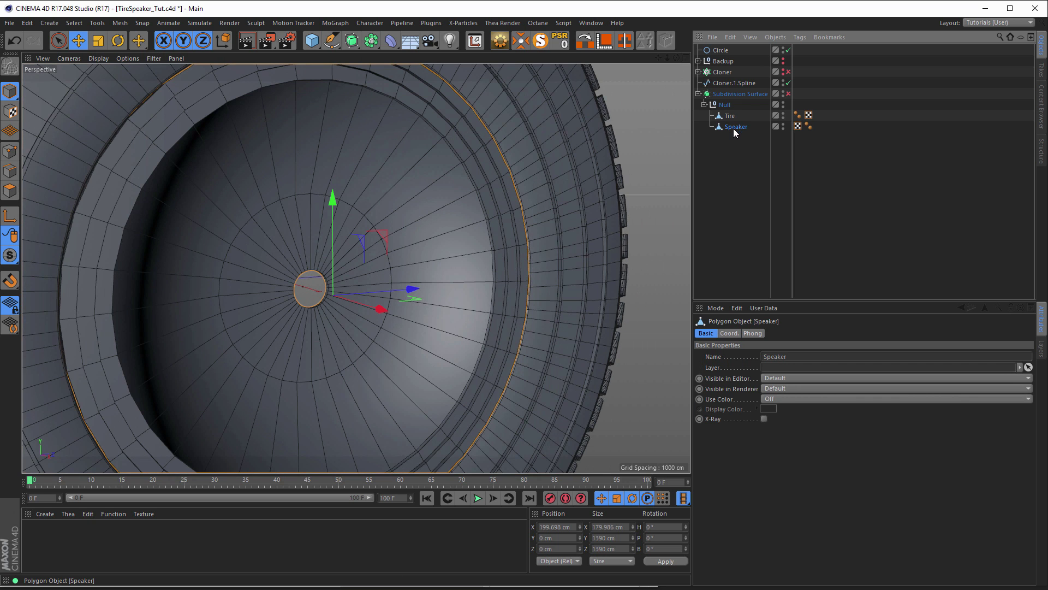
pyautogui.click(540, 40)
pyautogui.moveTo(492, 194)
pyautogui.keyDown('alt'); pyautogui.mouseDown(button='right')
pyautogui.moveTo(523, 186)
pyautogui.moveTo(504, 195)
pyautogui.mouseUp(button='right'); pyautogui.keyUp('alt')
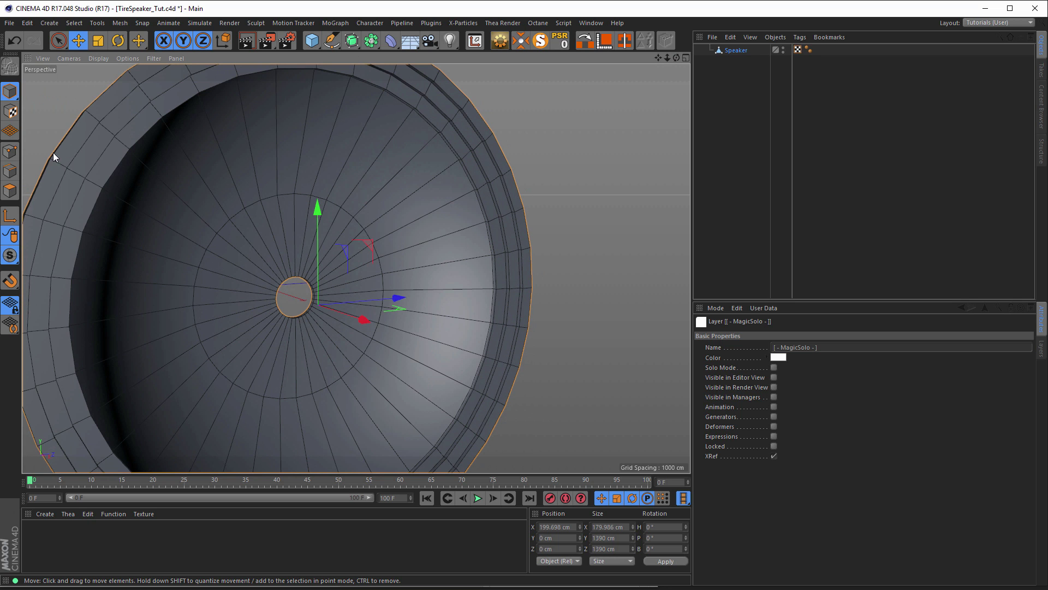
# Step: Select all of Speaker's phong break edges with Phong Break Selection in edge mode
pyautogui.click(10, 170)
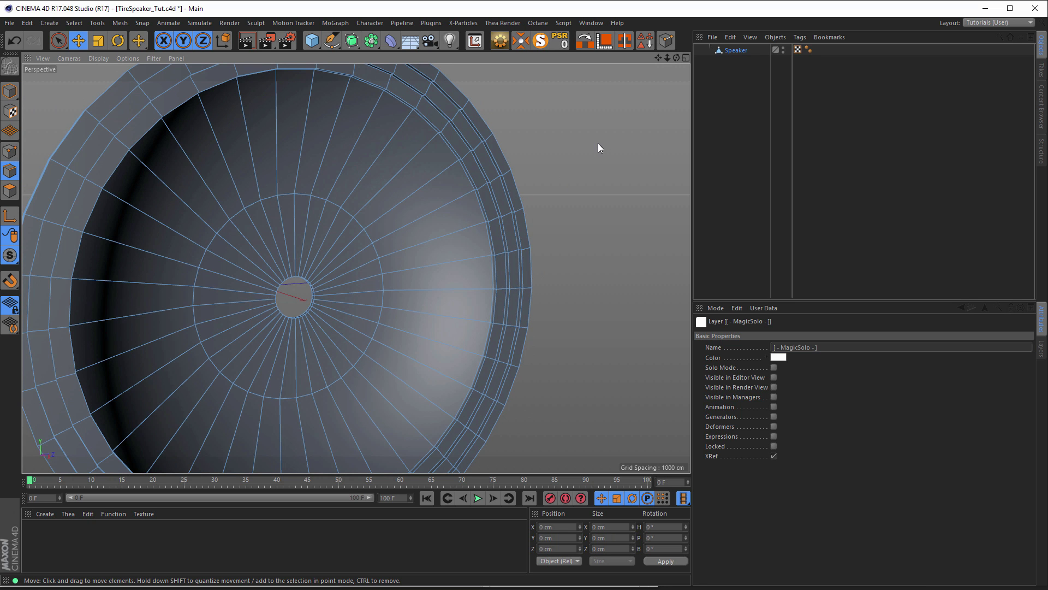
pyautogui.press('v')
pyautogui.moveTo(615, 131)
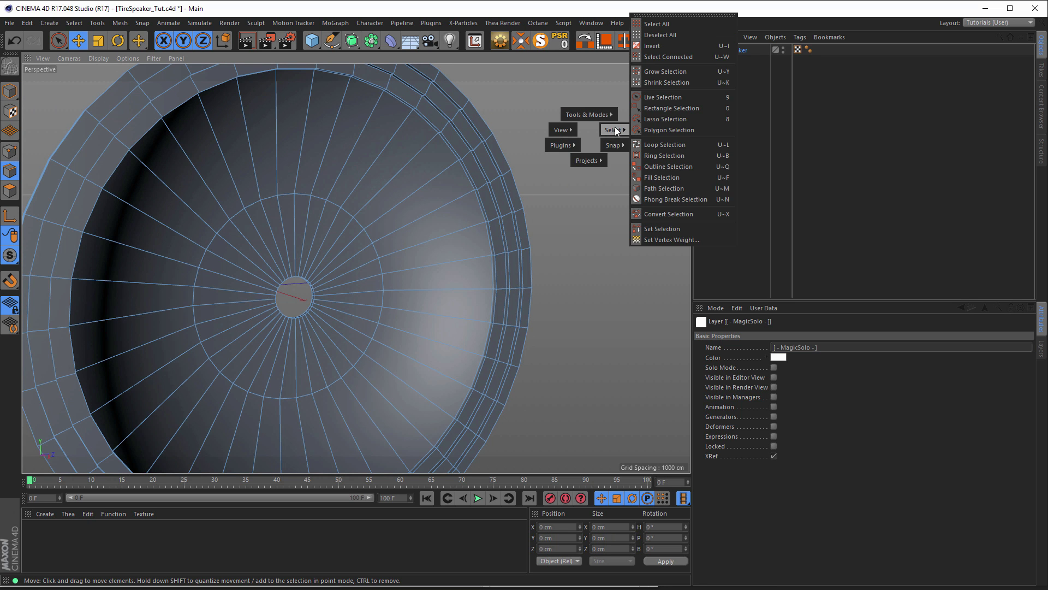
pyautogui.click(673, 197)
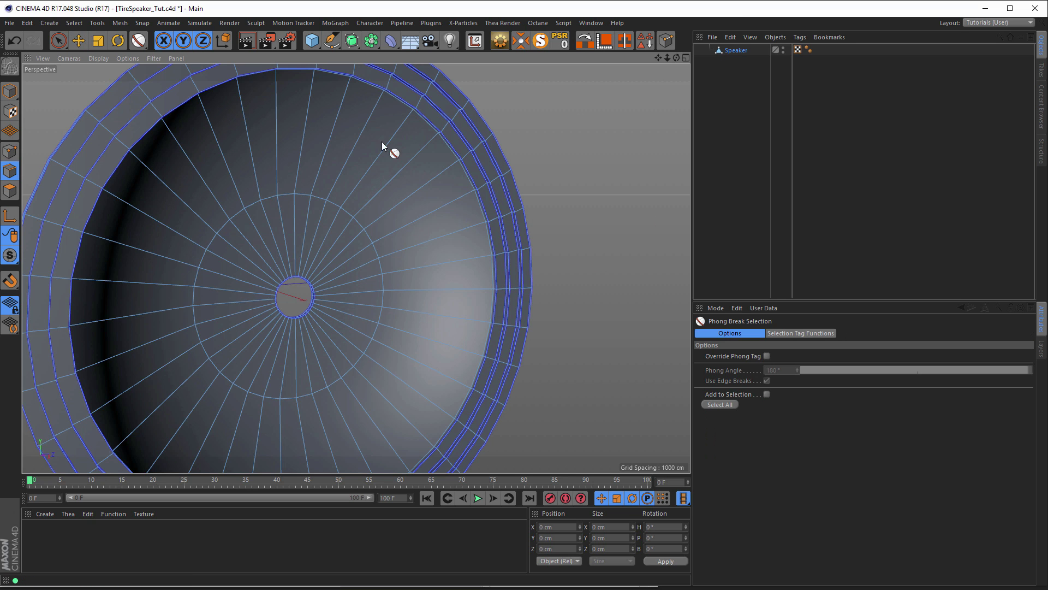
pyautogui.scroll(2, 488, 175)
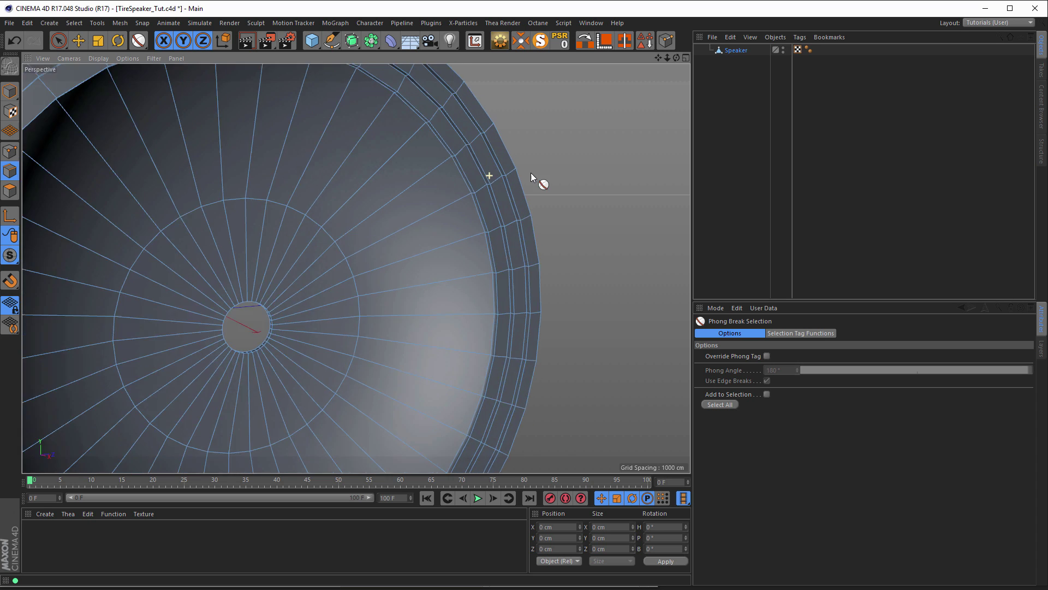
pyautogui.scroll(3, 521, 177)
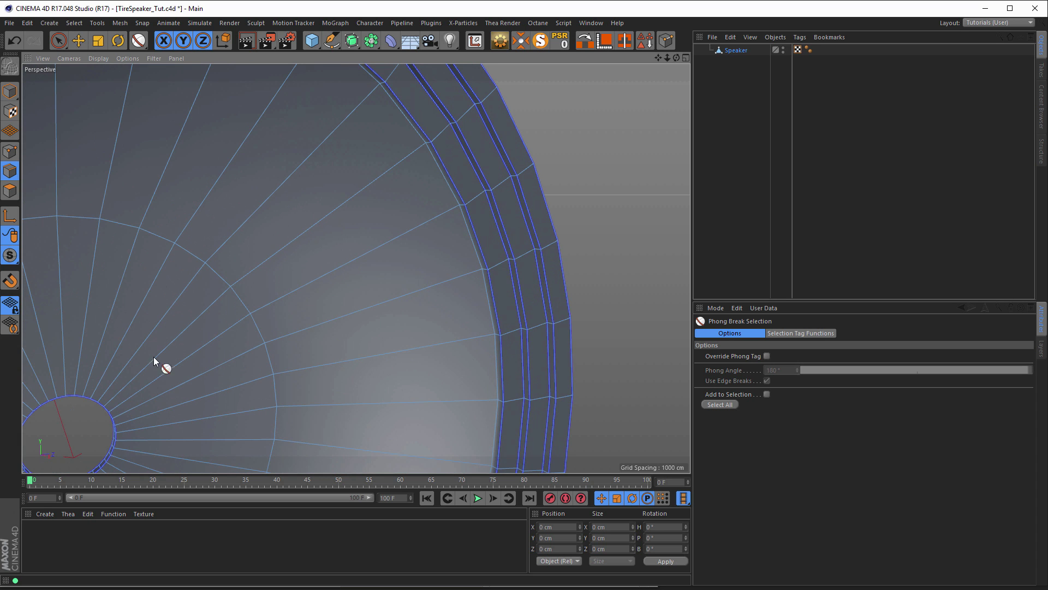
pyautogui.scroll(-2, 254, 323)
pyautogui.keyDown('alt'); pyautogui.moveTo(240, 325); pyautogui.dragTo(302, 252, button='middle'); pyautogui.keyUp('alt')
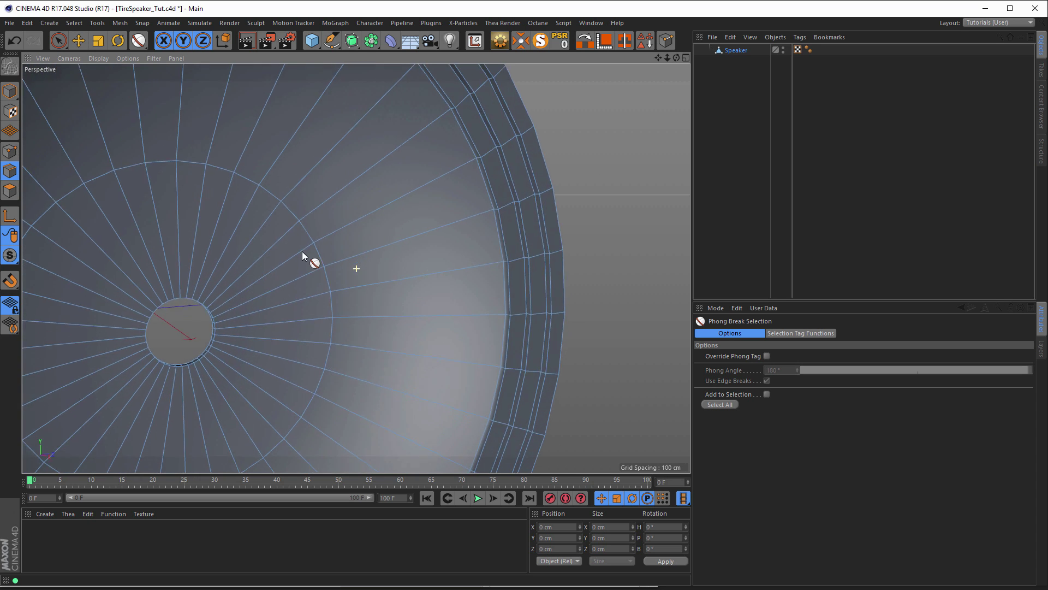
pyautogui.click(713, 403)
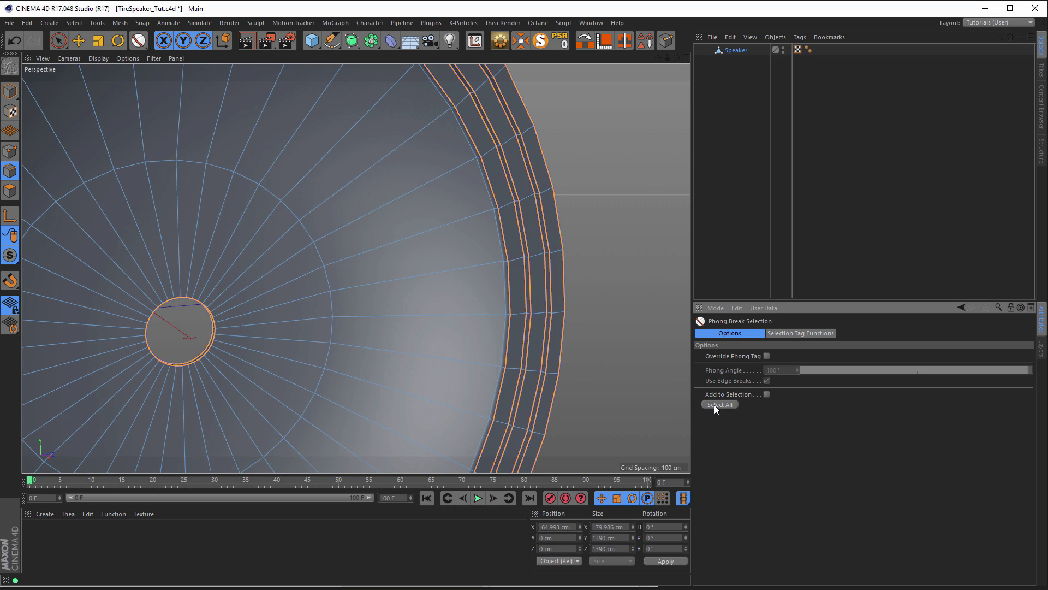
# Step: Add the missing edge loop at the cone's rim to the selected edges with Loop Selection
pyautogui.click(59, 42)
pyautogui.click(92, 57)
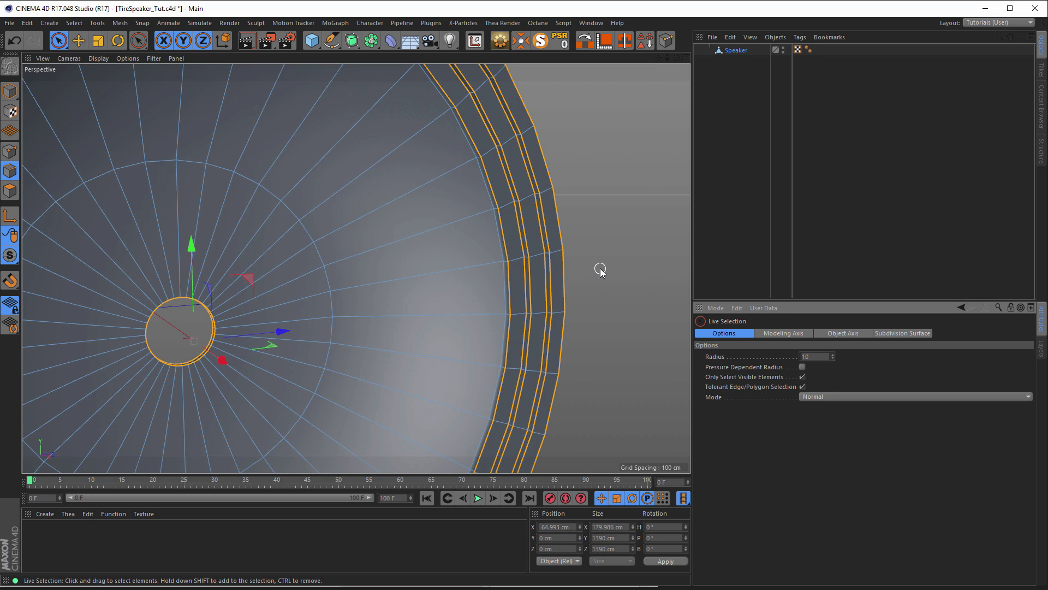
pyautogui.press('u')
pyautogui.press('l')
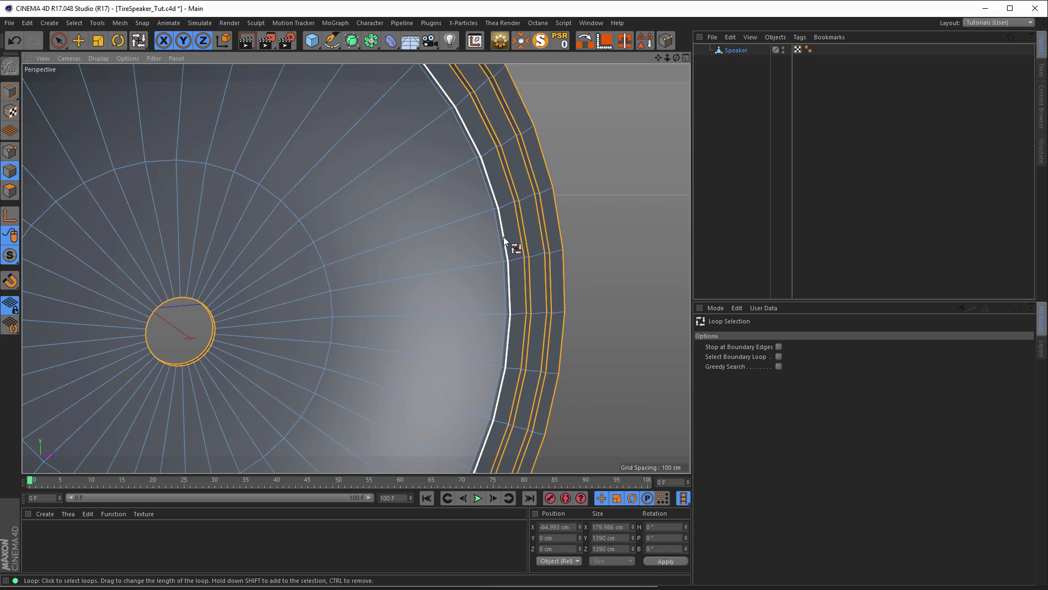
pyautogui.scroll(3, 503, 237)
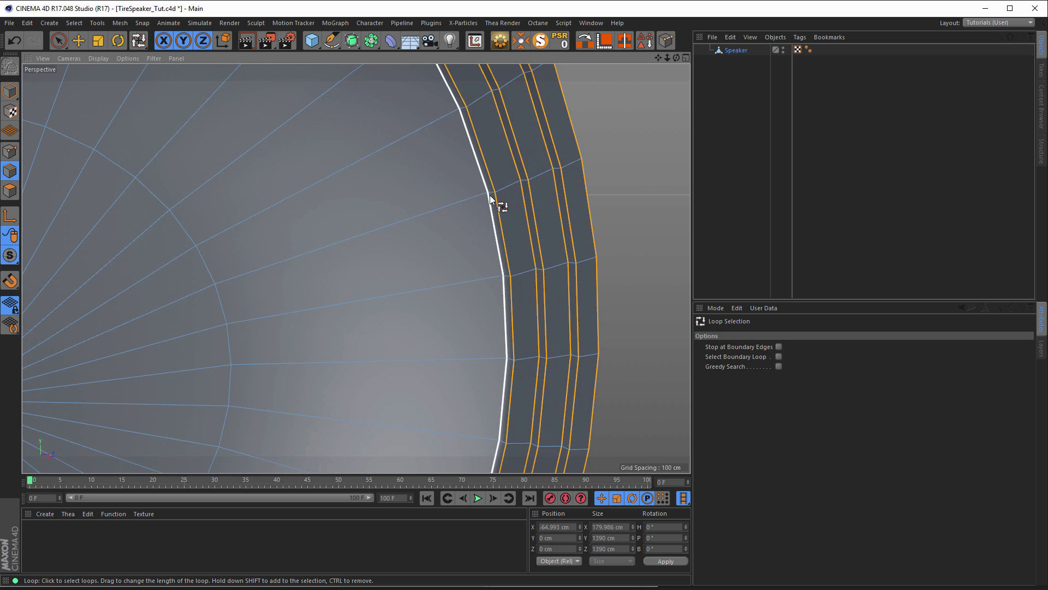
pyautogui.scroll(-6, 564, 251)
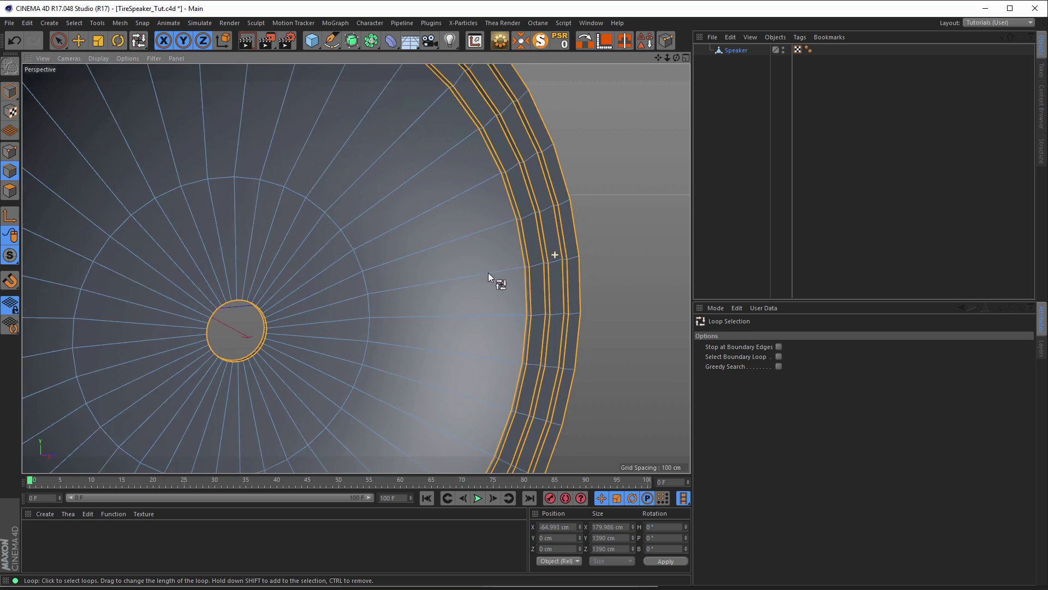
pyautogui.scroll(-1, 437, 287)
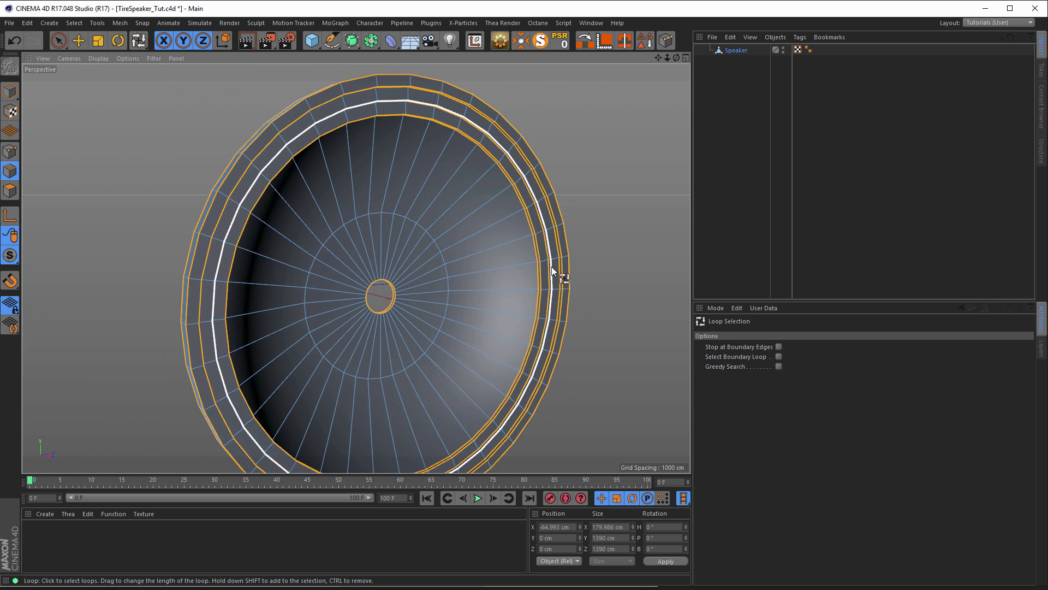
pyautogui.scroll(5, 559, 244)
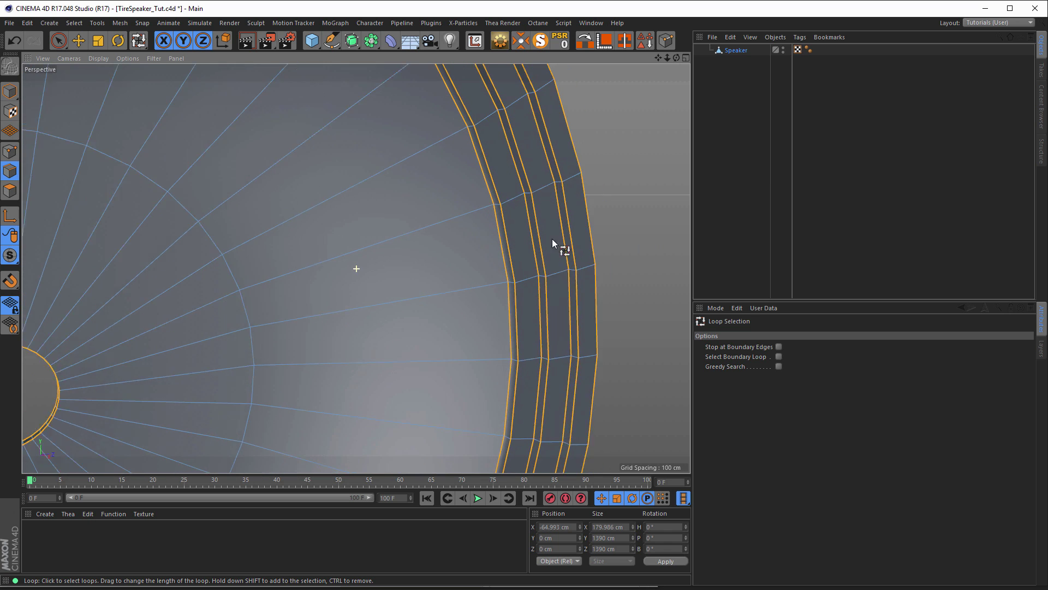
# Step: Bevel the selected edge loops with an offset of about 2.2 cm and 1 subdivision
pyautogui.rightClick(598, 230)
pyautogui.click(619, 258)
pyautogui.moveTo(620, 257); pyautogui.dragTo(625, 257)
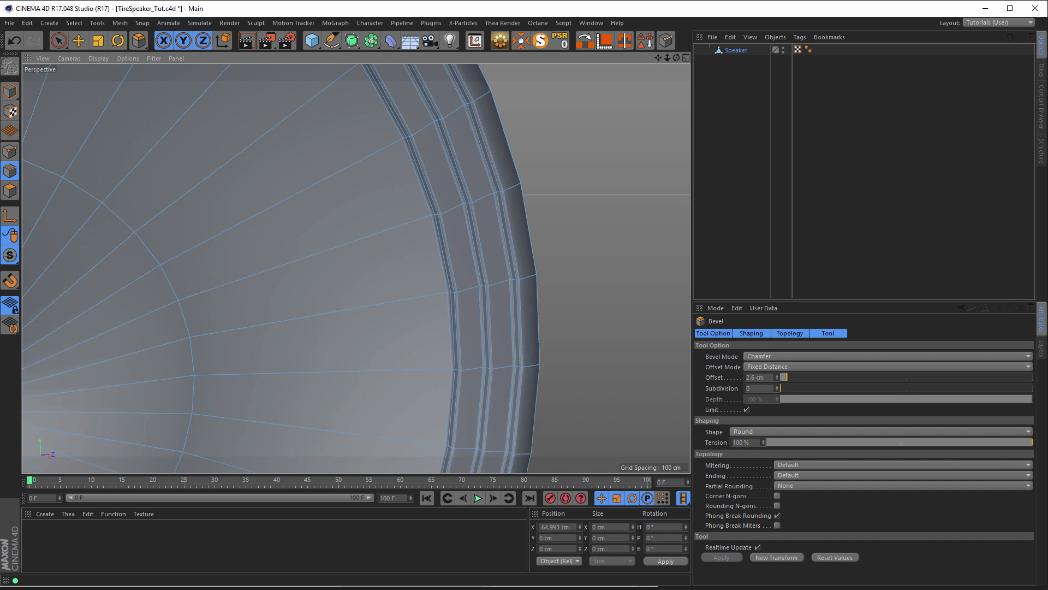
pyautogui.moveTo(625, 258); pyautogui.dragTo(600, 260)
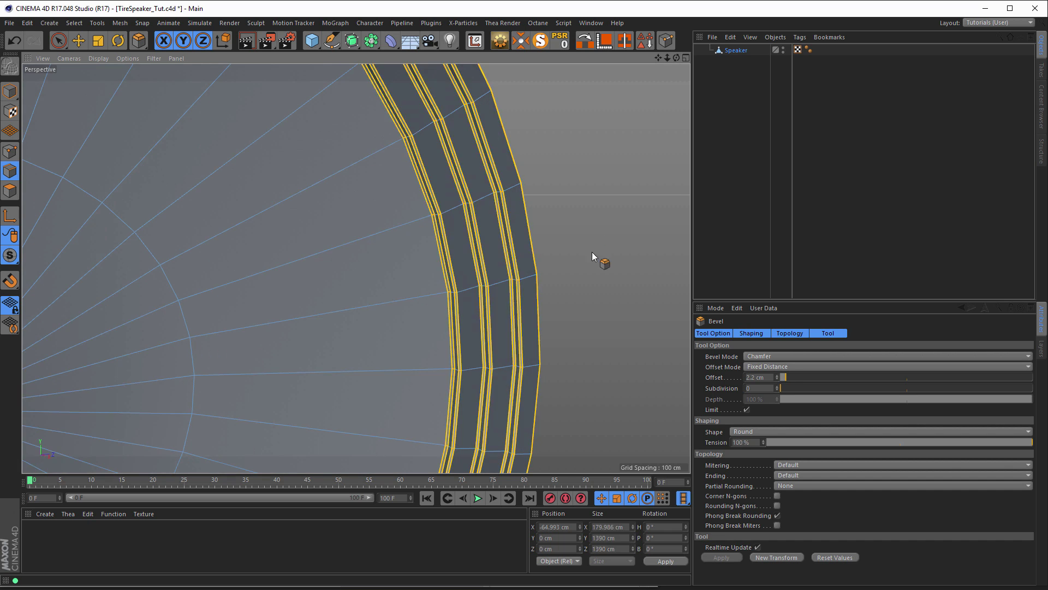
pyautogui.click(777, 386)
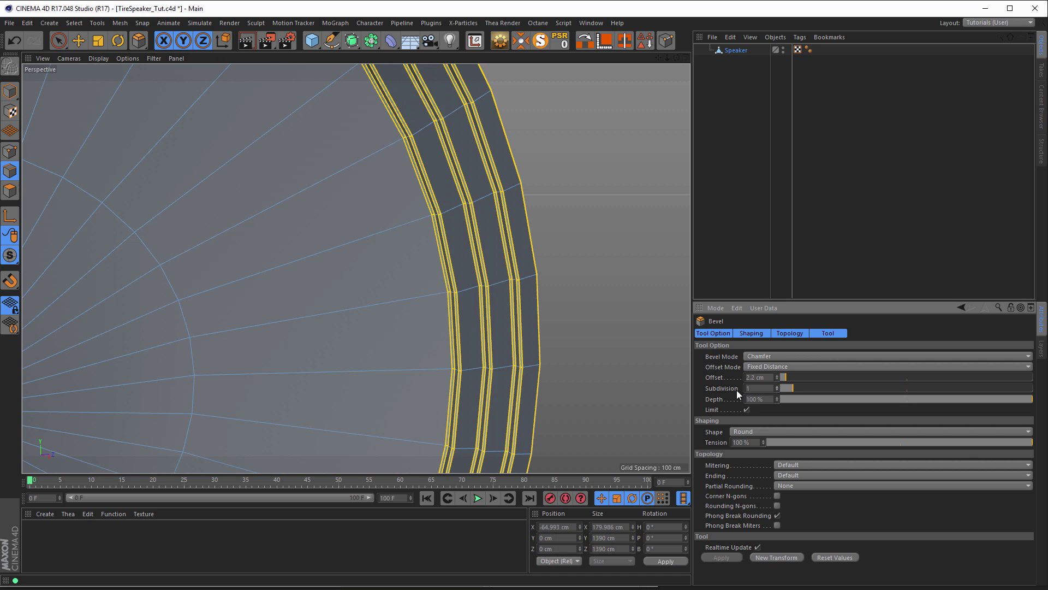
pyautogui.scroll(-5, 417, 312)
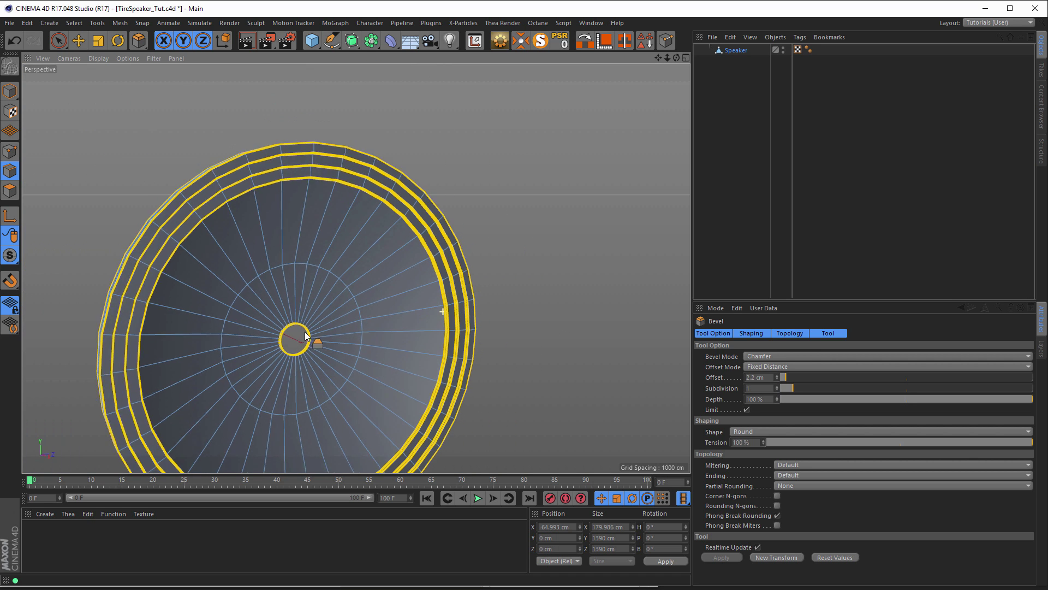
# Step: Return to model mode, end the solo display of Speaker and re-enable the Subdivision Surface
pyautogui.click(10, 91)
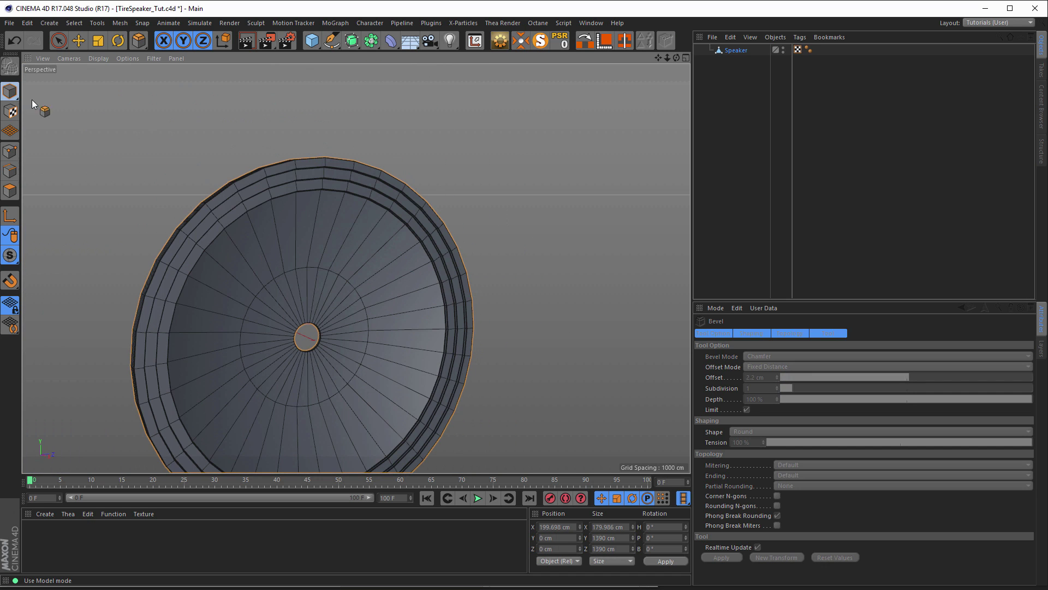
pyautogui.click(521, 42)
pyautogui.keyDown('alt'); pyautogui.moveTo(508, 225); pyautogui.dragTo(594, 264); pyautogui.keyUp('alt')
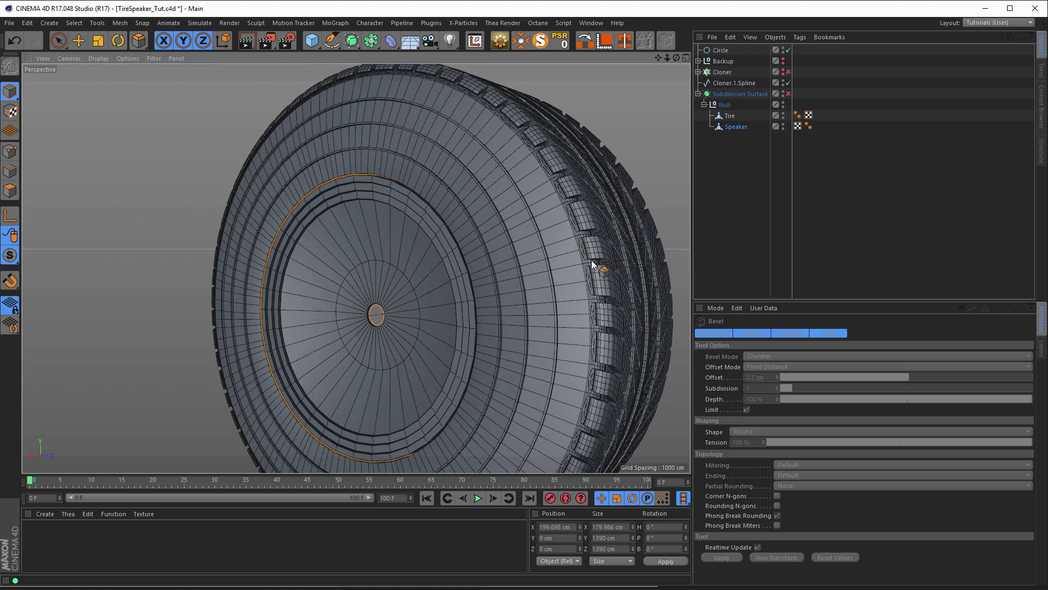
pyautogui.click(788, 93)
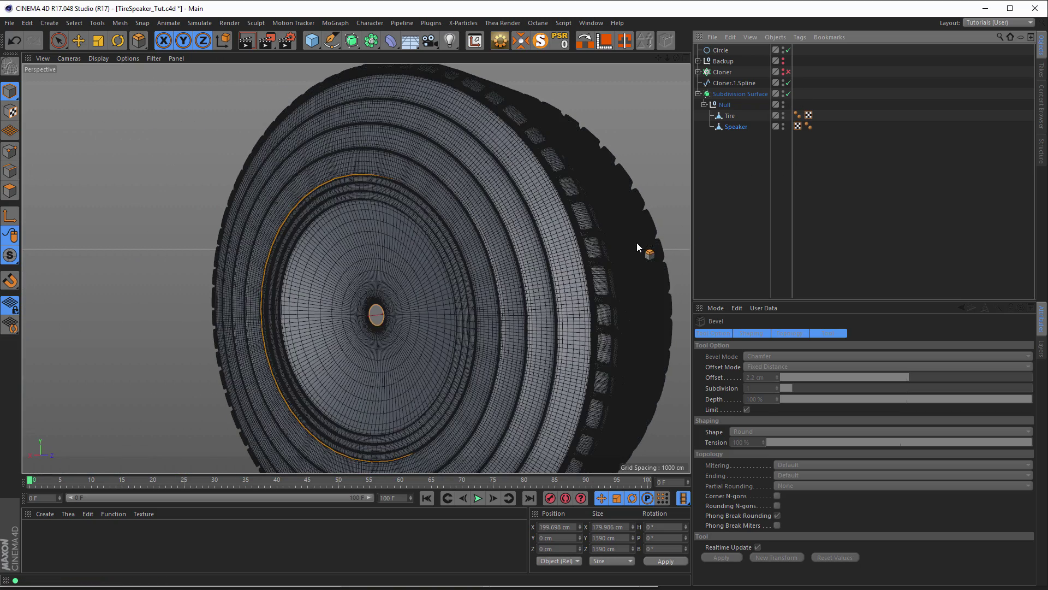
# Step: Set the Speaker object's Y and Z size to 1395 cm
pyautogui.moveTo(479, 252)
pyautogui.keyDown('alt'); pyautogui.mouseDown()
pyautogui.moveTo(288, 236)
pyautogui.moveTo(437, 206)
pyautogui.moveTo(519, 213)
pyautogui.moveTo(552, 234)
pyautogui.moveTo(463, 258)
pyautogui.moveTo(475, 256)
pyautogui.mouseUp(); pyautogui.keyUp('alt')
pyautogui.scroll(4, 548, 234)
pyautogui.keyDown('alt'); pyautogui.moveTo(475, 256); pyautogui.dragTo(437, 259, button='right'); pyautogui.keyUp('alt')
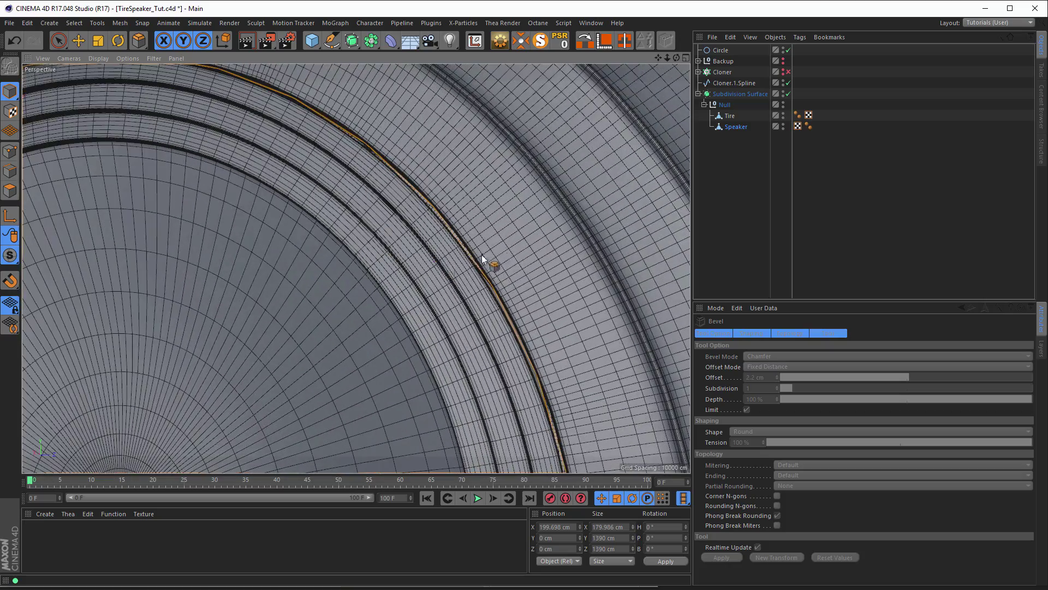
pyautogui.click(729, 117)
pyautogui.click(732, 127)
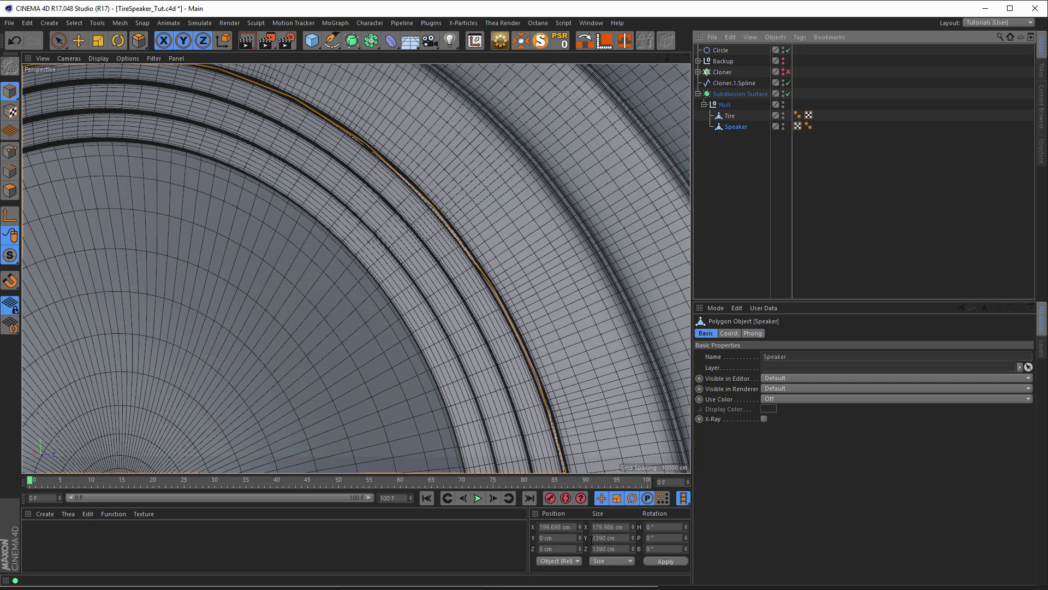
pyautogui.click(622, 538)
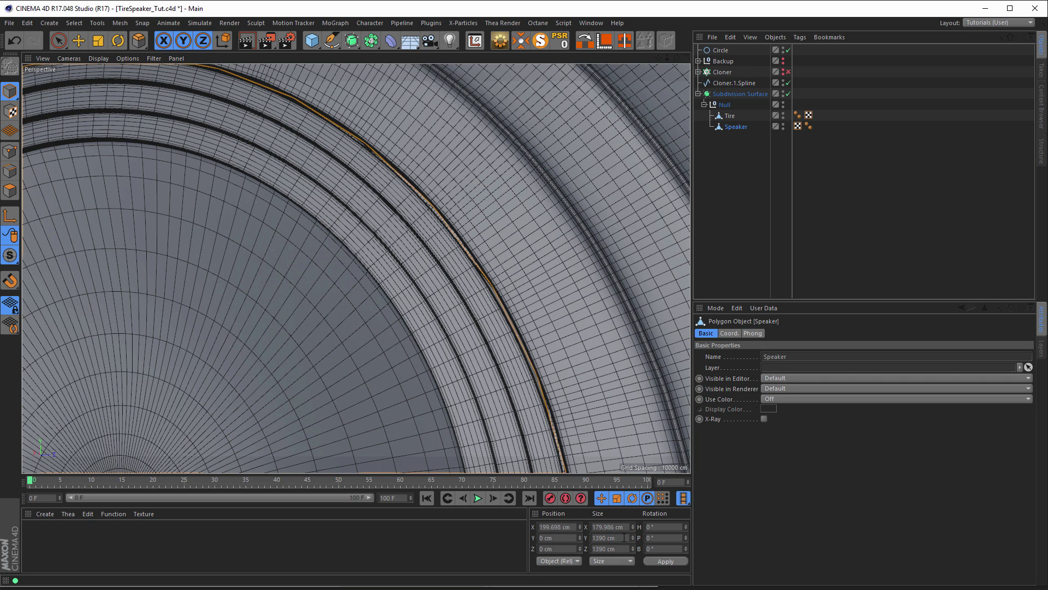
pyautogui.press('Tab')
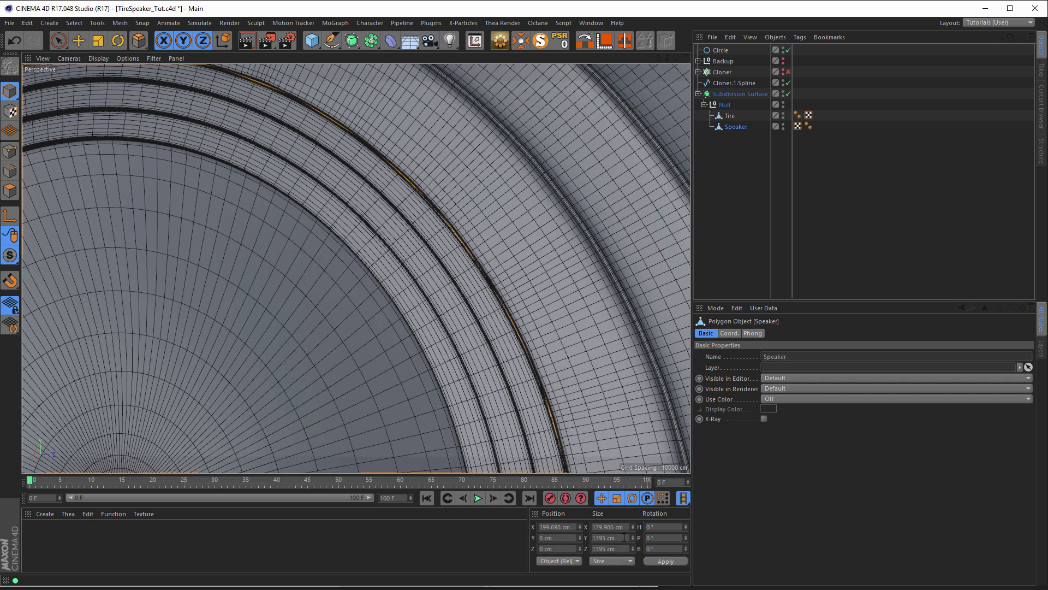
# Step: Set the Speaker object's Y and Z size to 1400 cm to close the gap to the tire
pyautogui.click(624, 537)
pyautogui.write('1400')
pyautogui.press('Tab')
pyautogui.hotkey('shift', 'Left')
pyautogui.hotkey('shift', 'Left')
pyautogui.hotkey('shift', 'Left')
pyautogui.write('400')
pyautogui.press('Return')
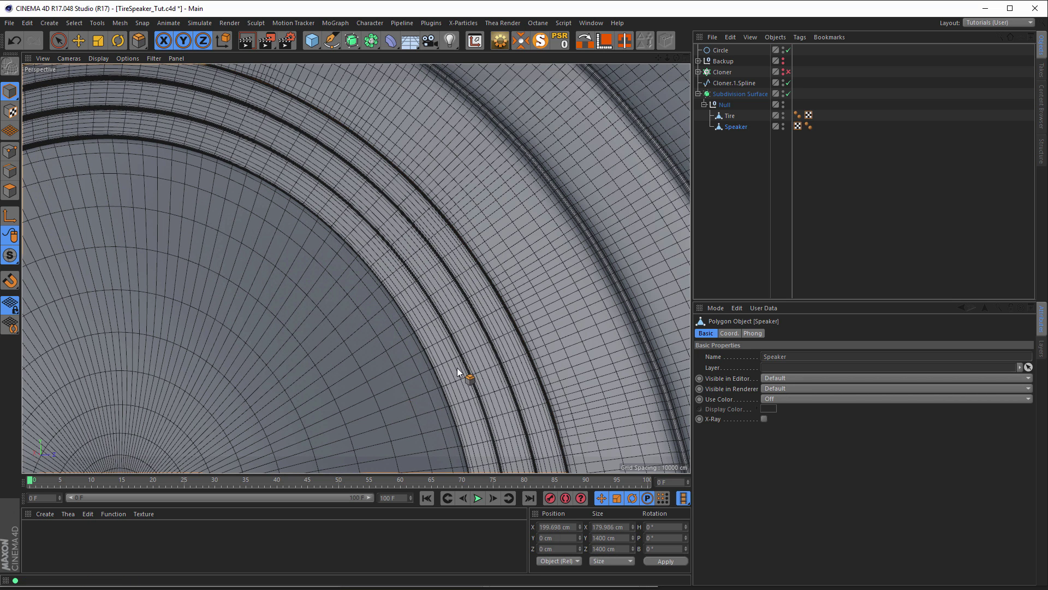
# Step: Move Speaker slightly outward along X to about 205 cm
pyautogui.scroll(-10, 462, 369)
pyautogui.scroll(10, 477, 332)
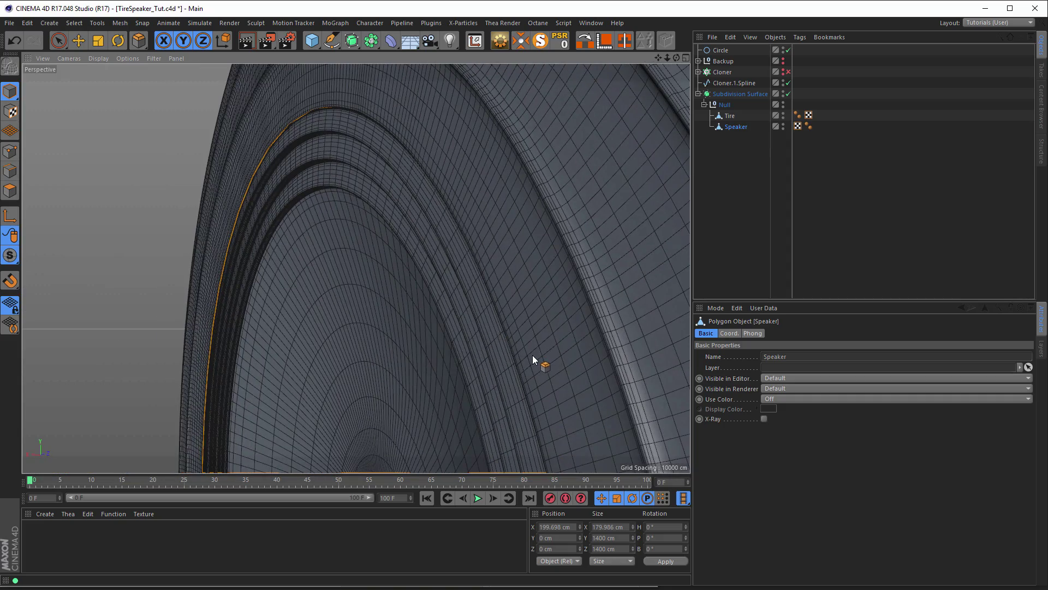
pyautogui.scroll(-5, 491, 295)
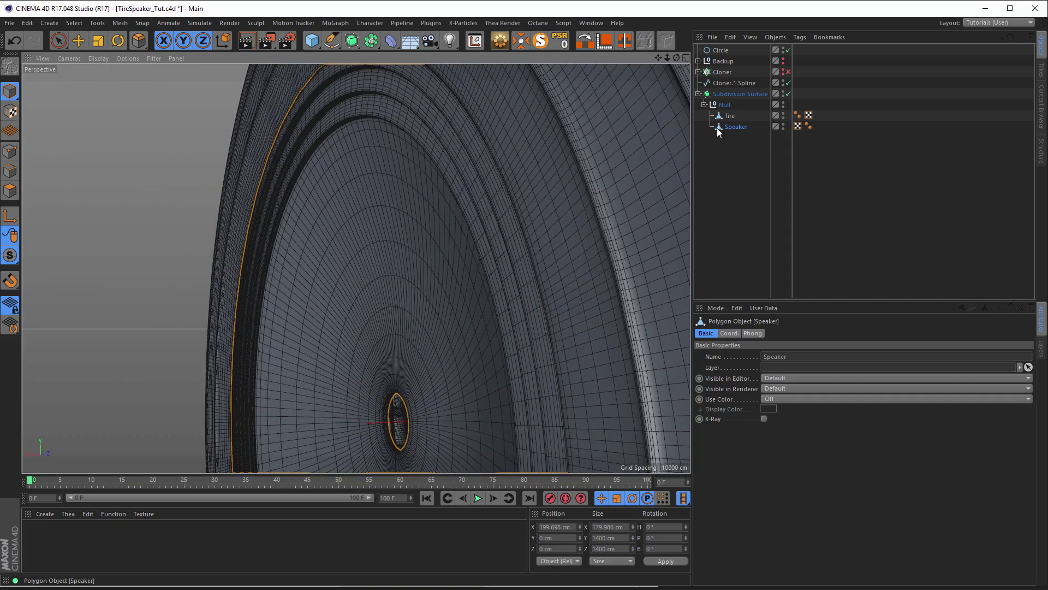
pyautogui.click(85, 41)
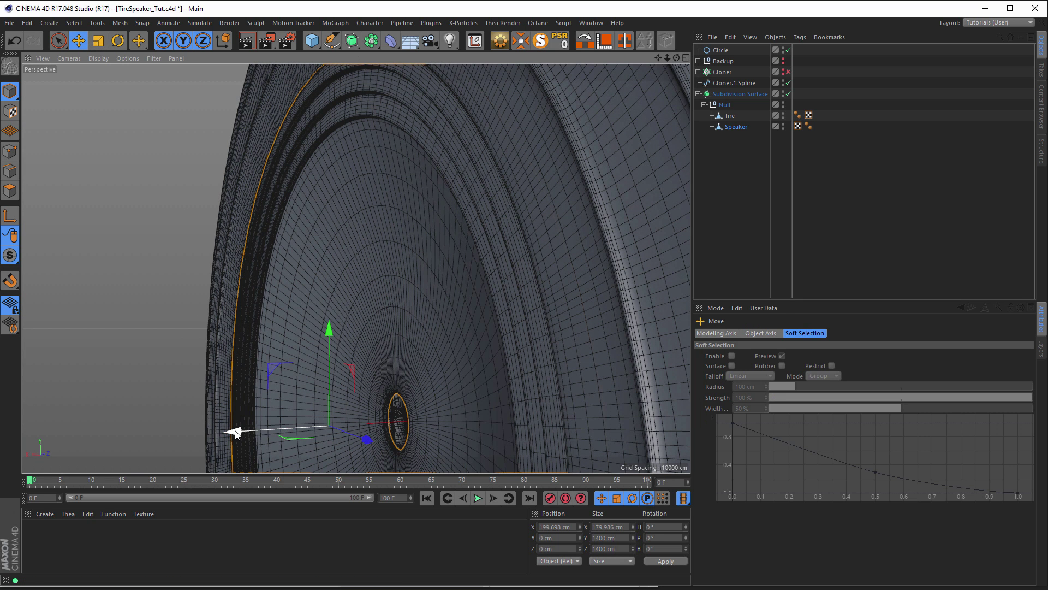
pyautogui.moveTo(233, 433); pyautogui.dragTo(235, 431)
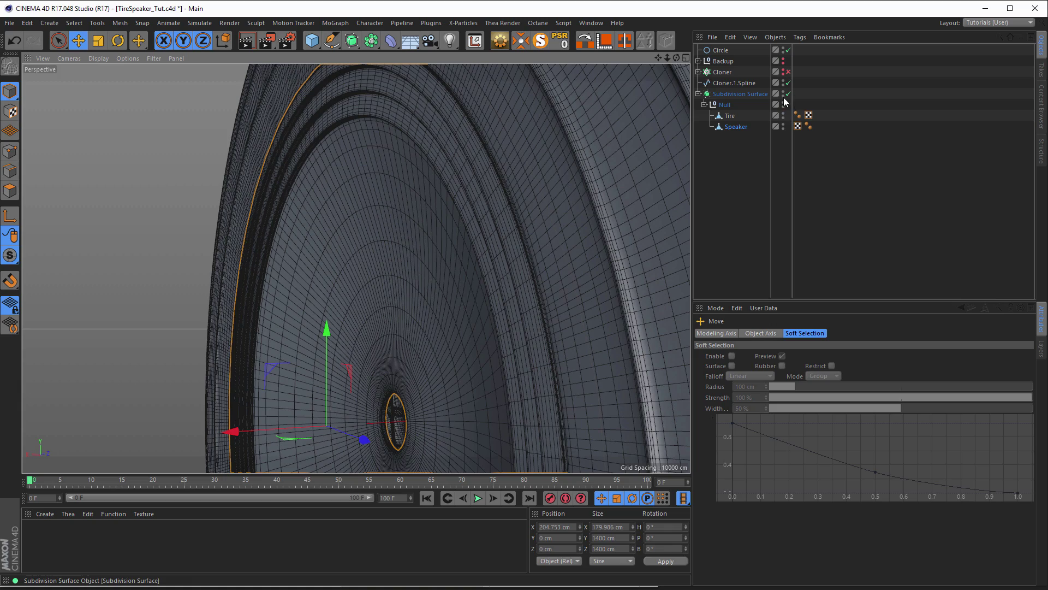
# Step: Turn off the Subdivision Surface to expose the low-poly mesh around the speaker cone's centre hole
pyautogui.keyDown('alt'); pyautogui.moveTo(463, 290); pyautogui.dragTo(403, 346); pyautogui.keyUp('alt')
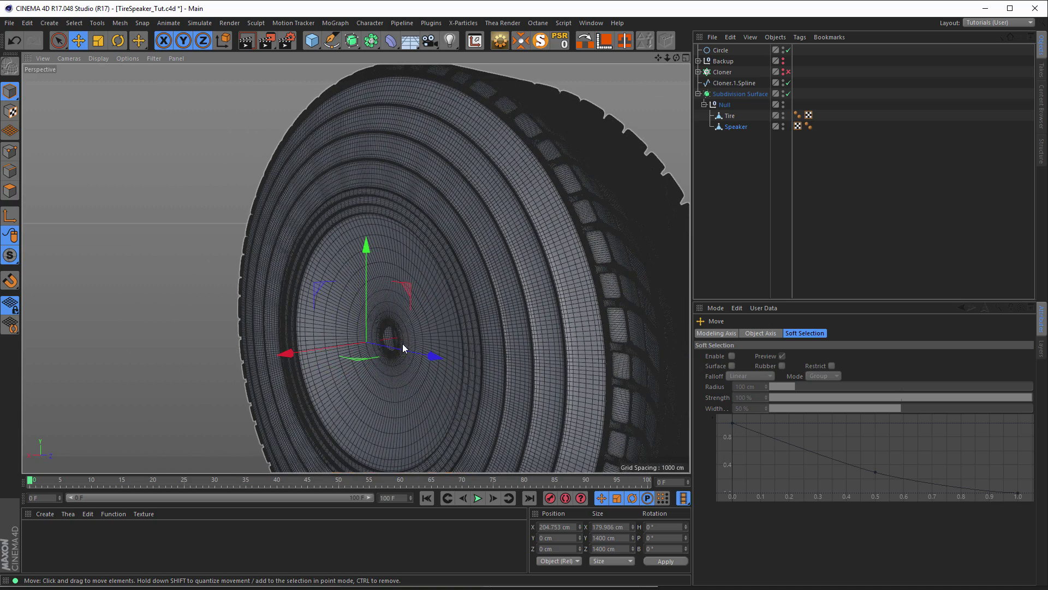
pyautogui.keyDown('alt'); pyautogui.moveTo(386, 355); pyautogui.dragTo(497, 335, button='right'); pyautogui.keyUp('alt')
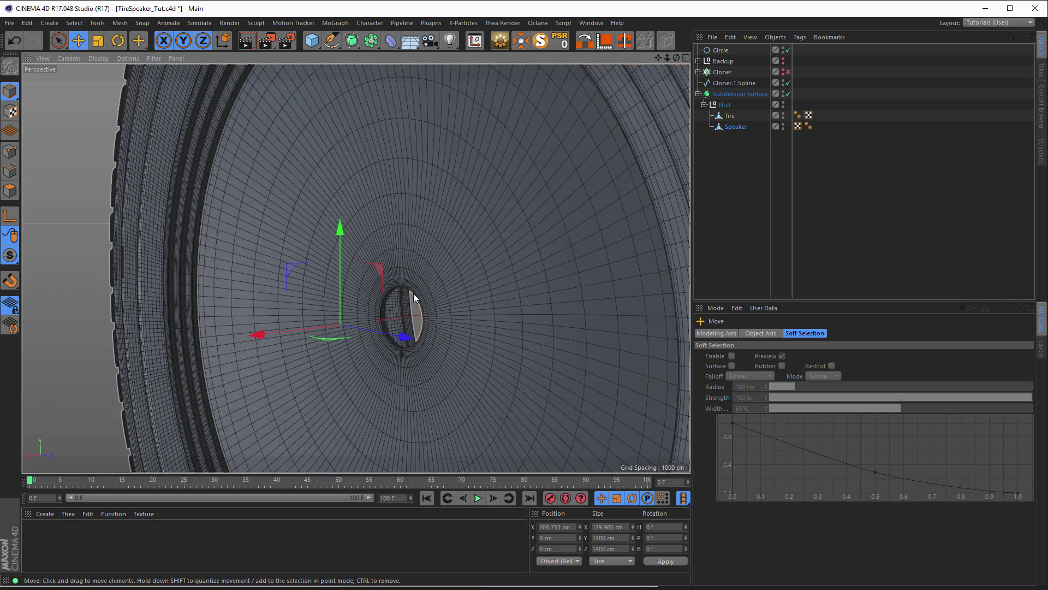
pyautogui.moveTo(434, 245); pyautogui.dragTo(422, 288)
pyautogui.hotkey('ctrl', 'z')
pyautogui.click(788, 93)
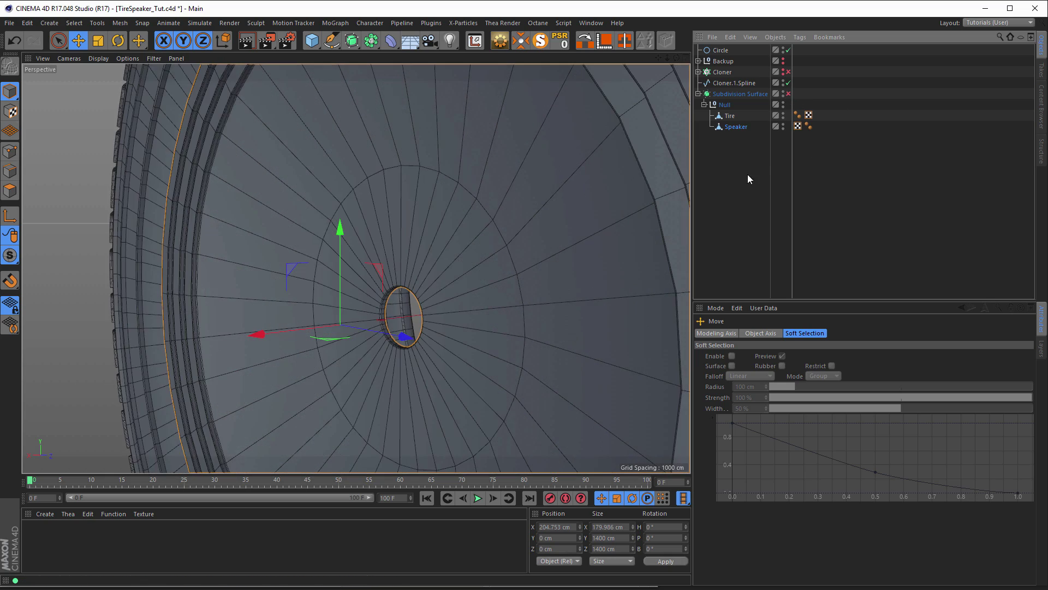
# Step: Add an Oil Tank primitive for the cap covering the speaker cone's centre hole
pyautogui.keyDown('alt'); pyautogui.moveTo(449, 287); pyautogui.dragTo(358, 303, button='right'); pyautogui.keyUp('alt')
pyautogui.keyDown('alt'); pyautogui.moveTo(355, 269); pyautogui.dragTo(350, 302); pyautogui.keyUp('alt')
pyautogui.keyDown('alt'); pyautogui.moveTo(350, 302); pyautogui.dragTo(397, 296, button='right'); pyautogui.keyUp('alt')
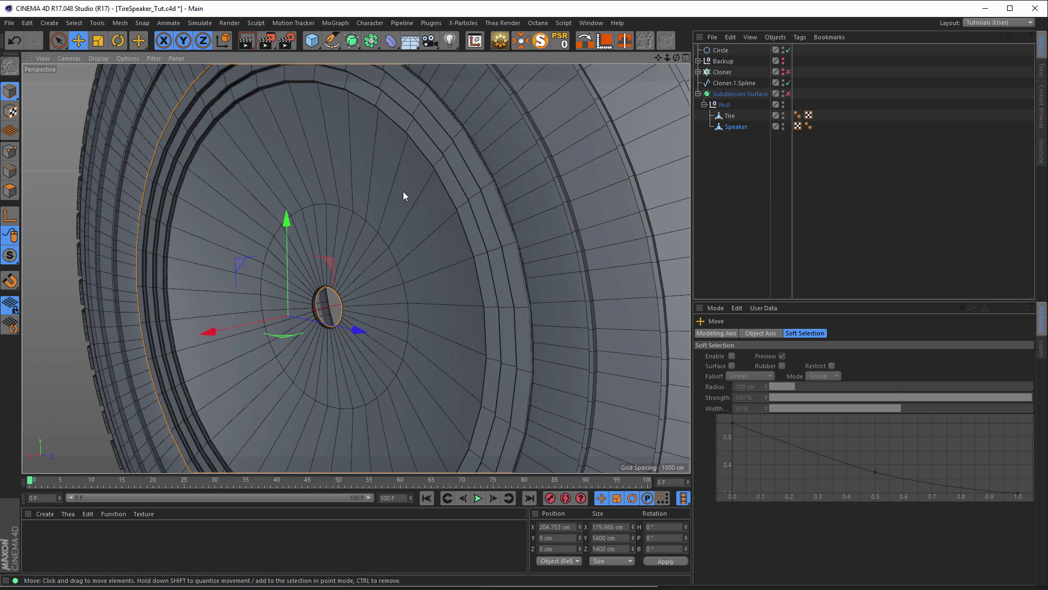
pyautogui.keyDown('alt'); pyautogui.moveTo(365, 156); pyautogui.dragTo(318, 84, button='right'); pyautogui.keyUp('alt')
pyautogui.click(313, 41)
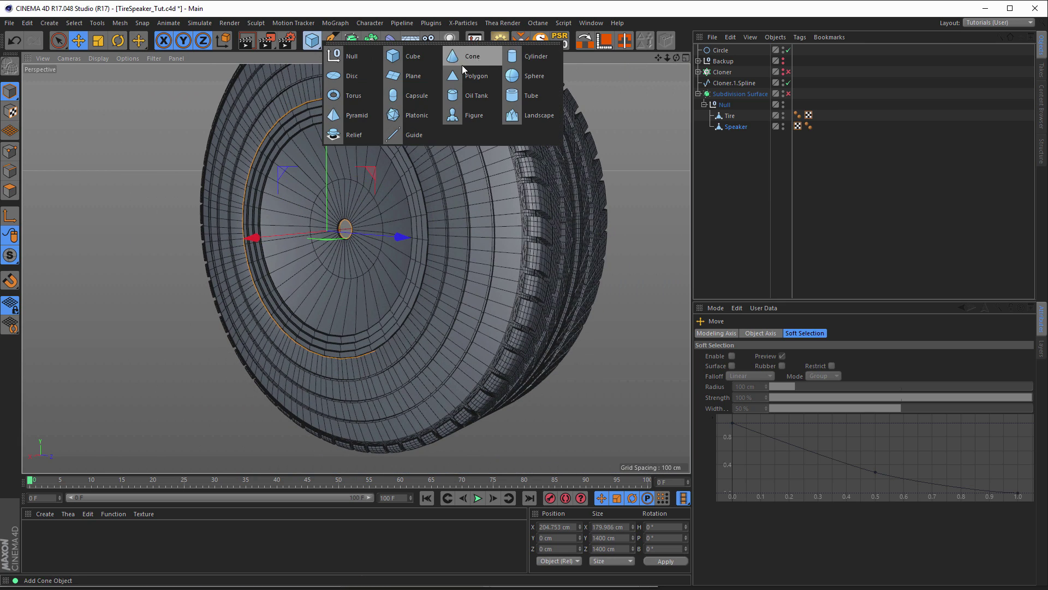
pyautogui.click(468, 101)
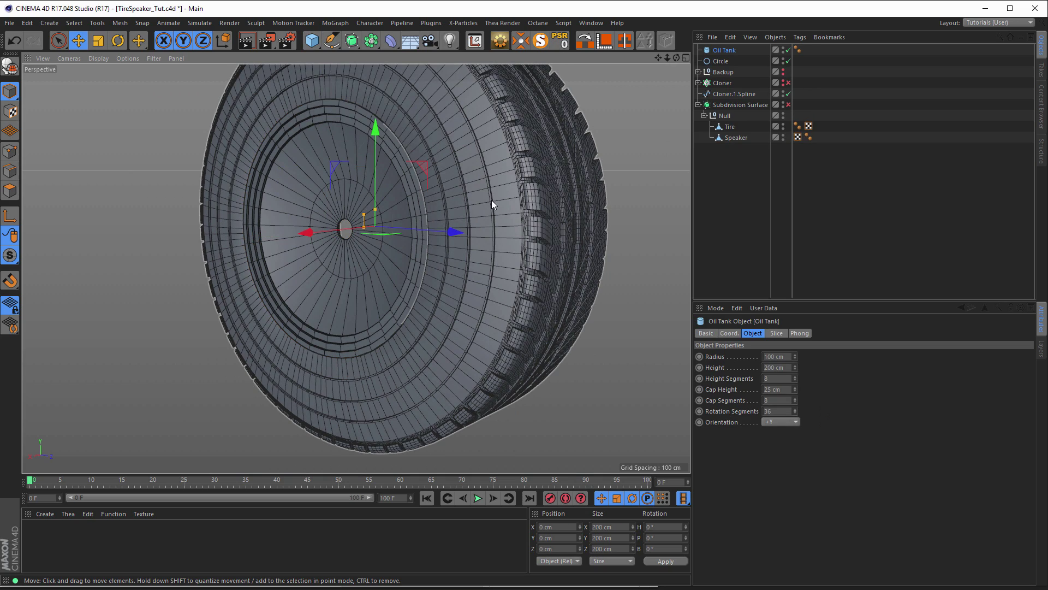
# Step: Set the Oil Tank's orientation to +X
pyautogui.keyDown('alt'); pyautogui.moveTo(504, 212); pyautogui.dragTo(618, 231); pyautogui.keyUp('alt')
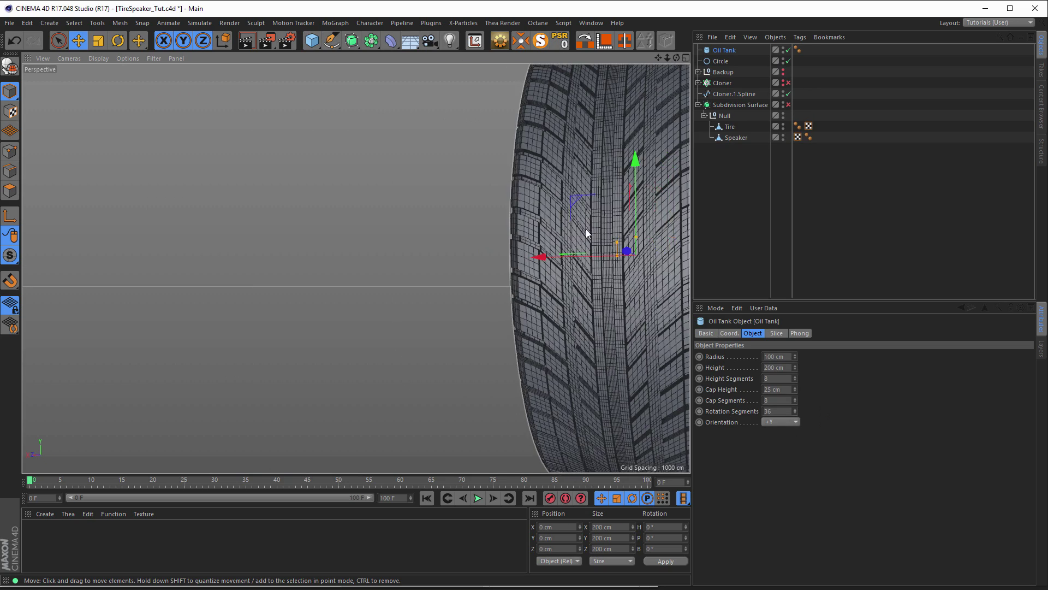
pyautogui.keyDown('alt'); pyautogui.moveTo(585, 228); pyautogui.dragTo(204, 246, button='middle'); pyautogui.keyUp('alt')
pyautogui.keyDown('alt'); pyautogui.moveTo(204, 246); pyautogui.dragTo(367, 239); pyautogui.keyUp('alt')
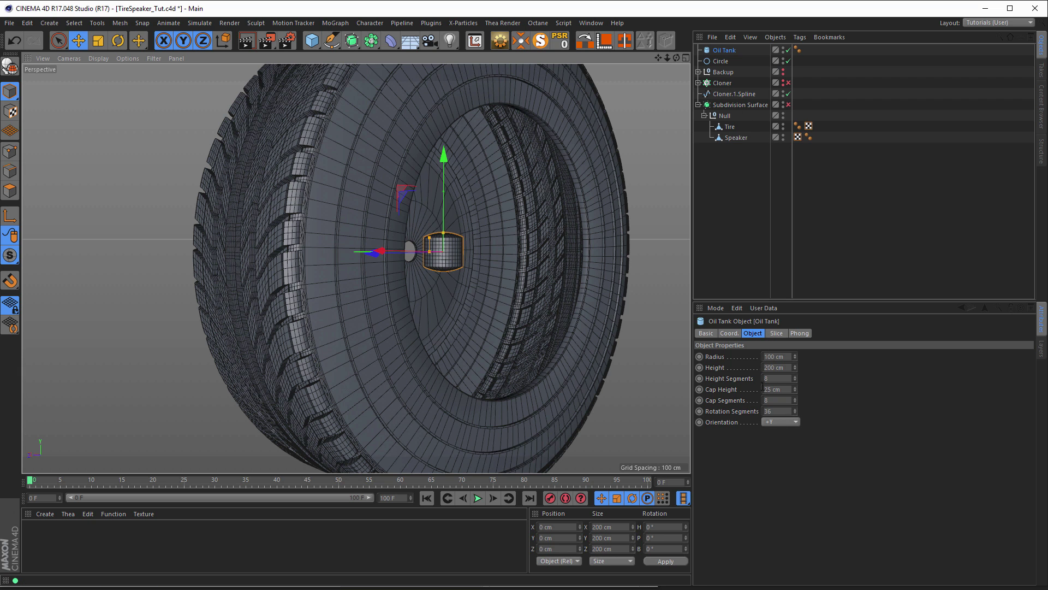
pyautogui.click(774, 422)
pyautogui.click(785, 431)
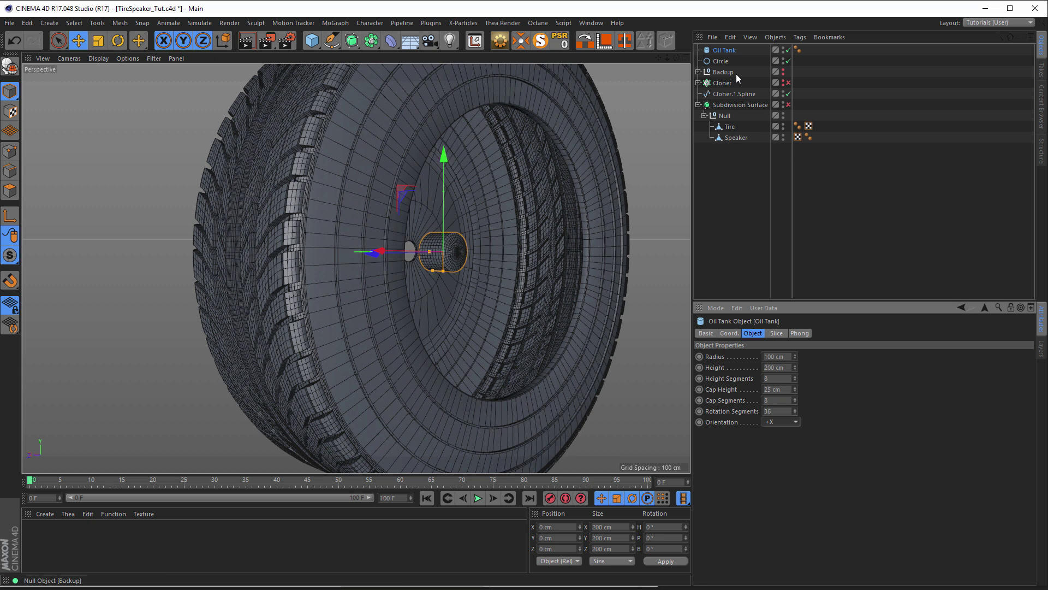
# Step: Move Oil Tank to the end of the object hierarchy, below the Subdivision Surface group, and solo it
pyautogui.moveTo(726, 50); pyautogui.dragTo(720, 142)
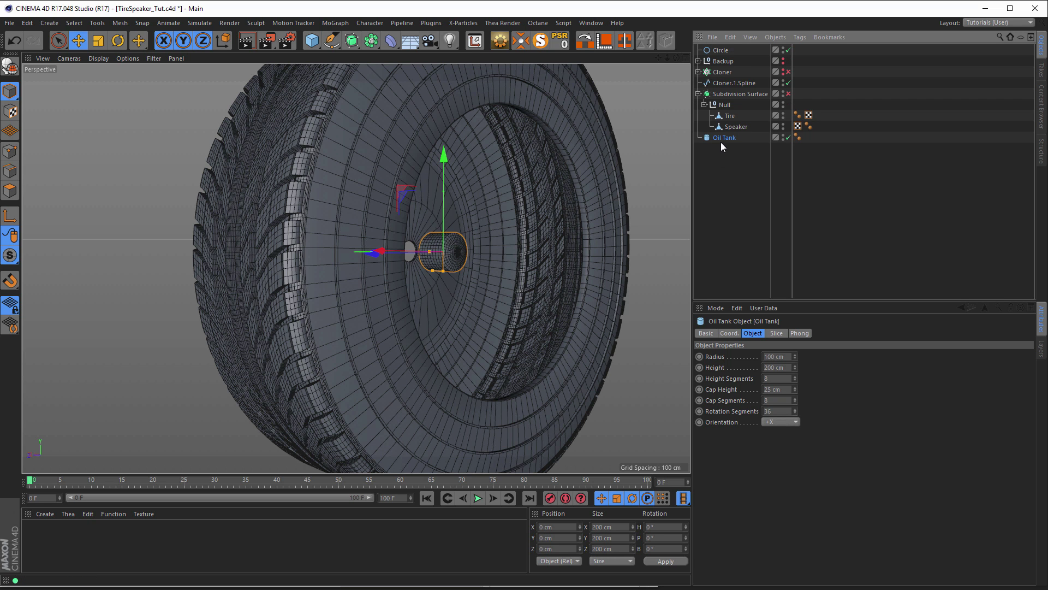
pyautogui.click(538, 42)
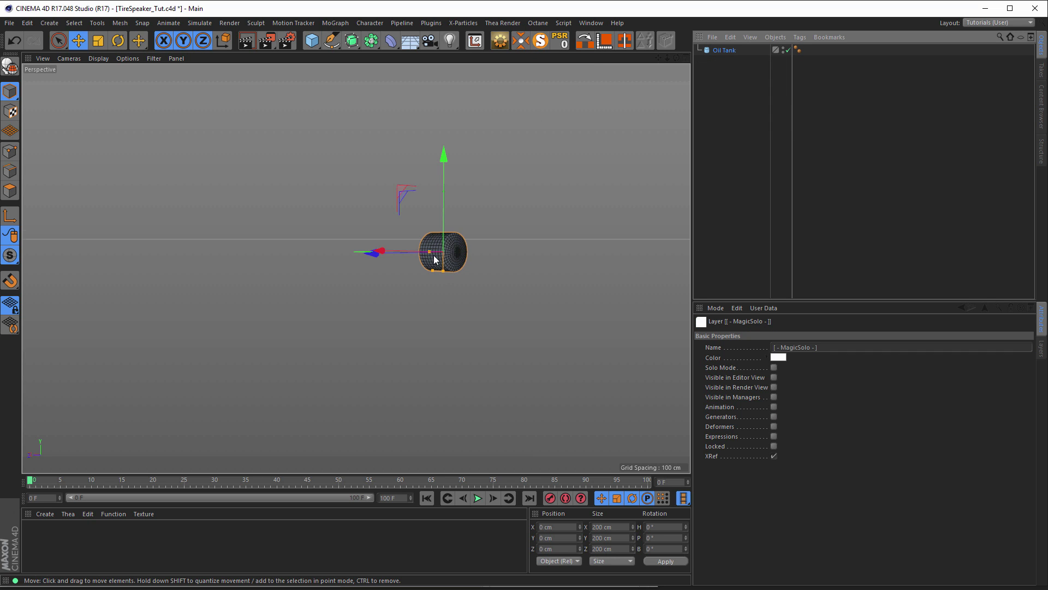
pyautogui.keyDown('alt'); pyautogui.moveTo(433, 255); pyautogui.dragTo(328, 250); pyautogui.keyUp('alt')
pyautogui.keyDown('alt'); pyautogui.moveTo(413, 255); pyautogui.dragTo(602, 244, button='right'); pyautogui.keyUp('alt')
pyautogui.keyDown('alt'); pyautogui.moveTo(601, 244); pyautogui.dragTo(333, 240); pyautogui.keyUp('alt')
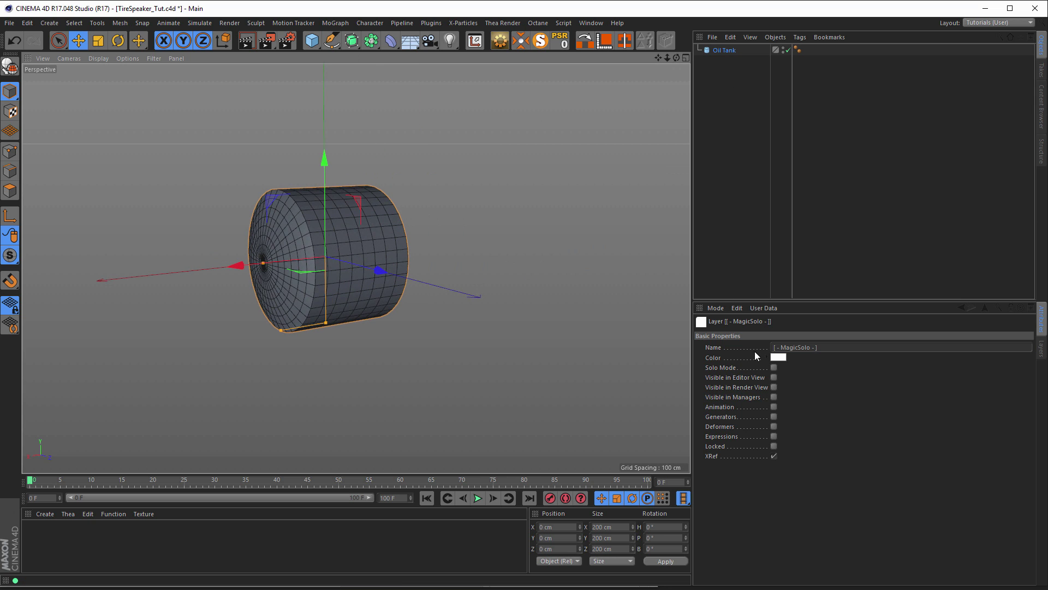
# Step: Set the Oil Tank's height segments to 1
pyautogui.click(711, 50)
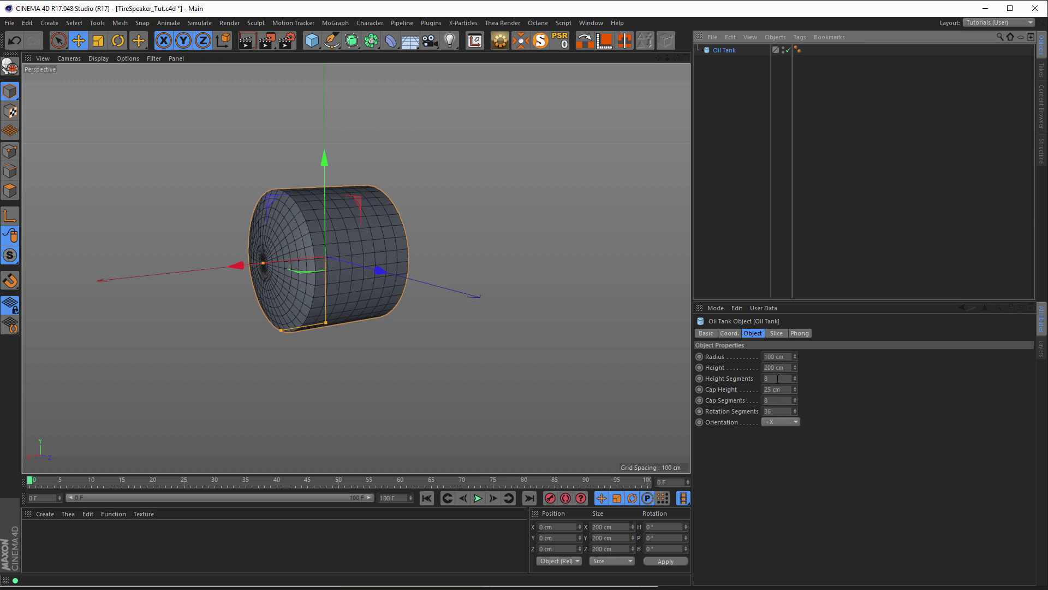
pyautogui.click(776, 379)
pyautogui.write('1')
pyautogui.press('Return')
pyautogui.keyDown('alt'); pyautogui.moveTo(290, 269); pyautogui.dragTo(372, 271); pyautogui.keyUp('alt')
# Step: Collapse the Oil Tank into a single optimized polygon object
pyautogui.click(724, 51)
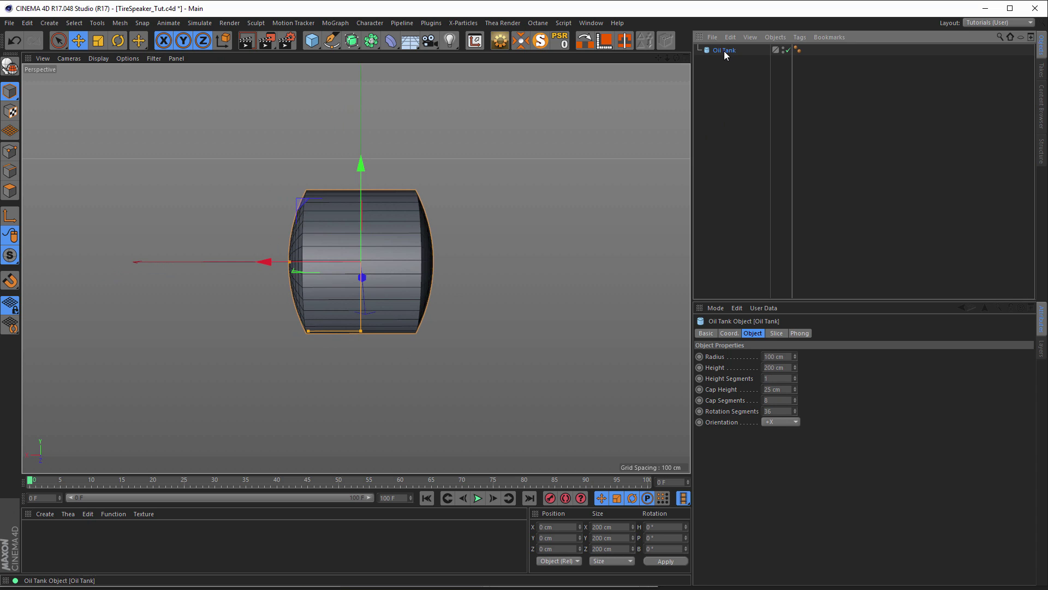
pyautogui.click(500, 40)
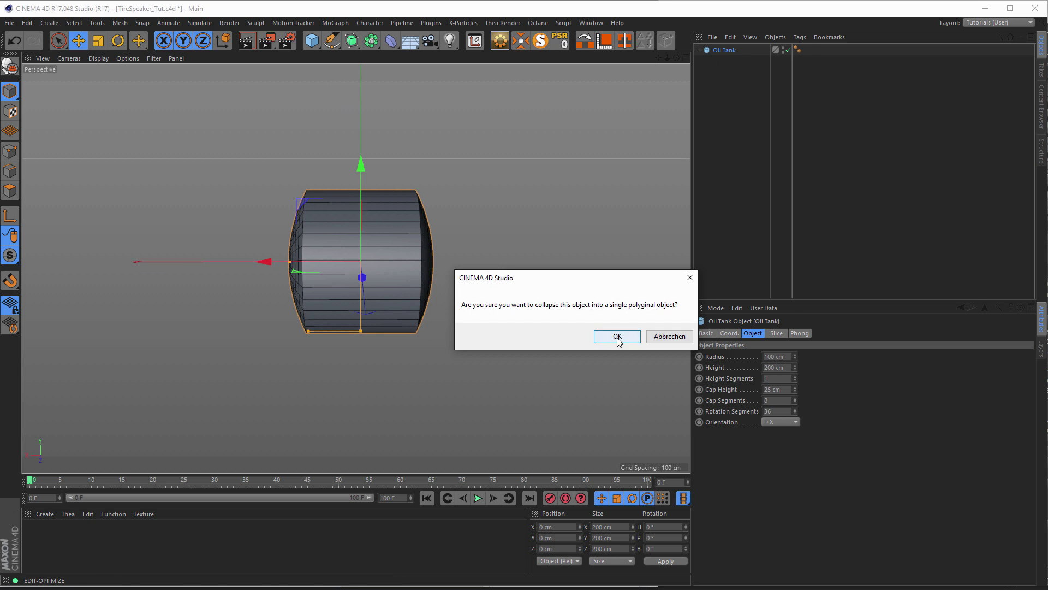
pyautogui.click(617, 342)
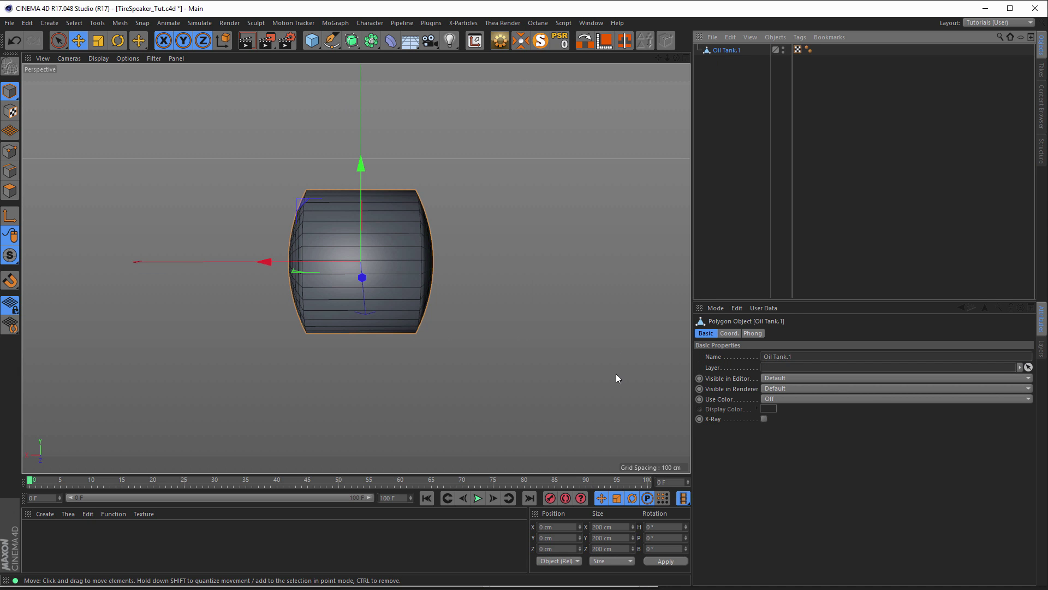
# Step: Rectangle-select and delete the points of the tank's back half, including hidden ones, leaving only the domed cap facing +X
pyautogui.click(10, 151)
pyautogui.click(59, 40)
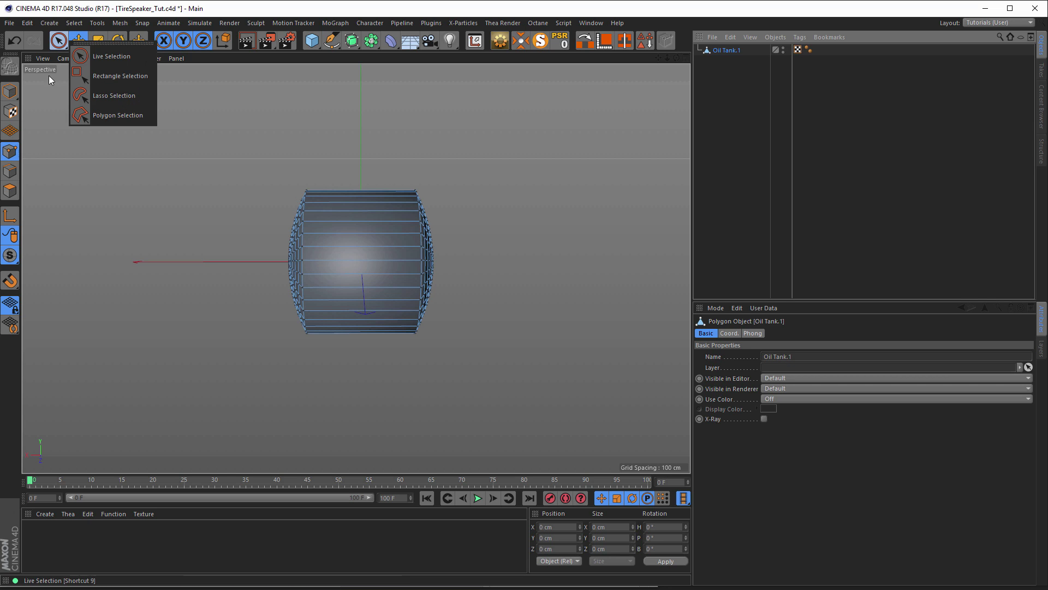
pyautogui.click(118, 76)
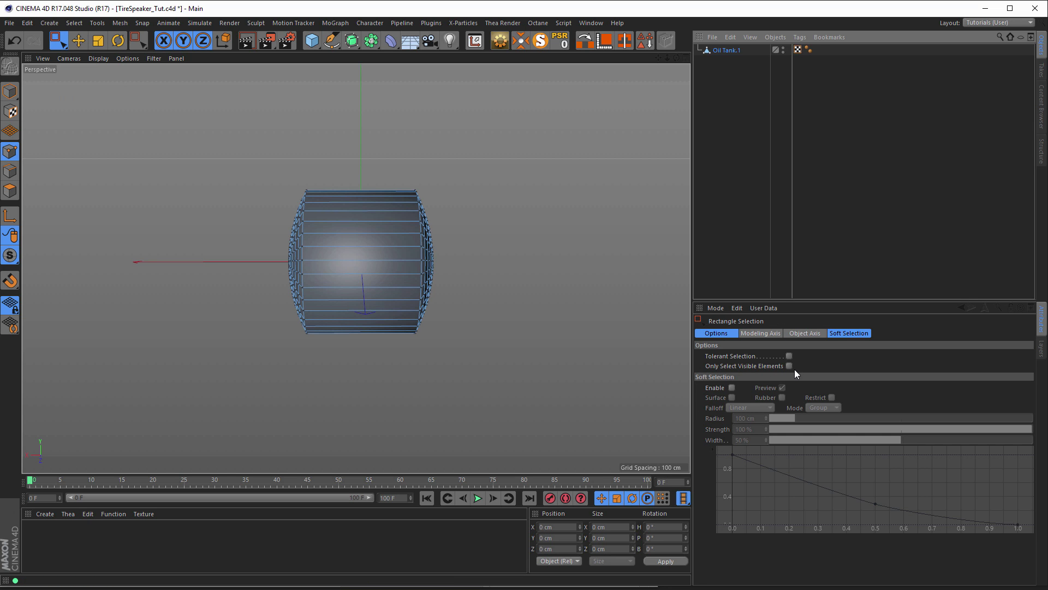
pyautogui.moveTo(376, 150); pyautogui.dragTo(485, 395)
pyautogui.press('Delete')
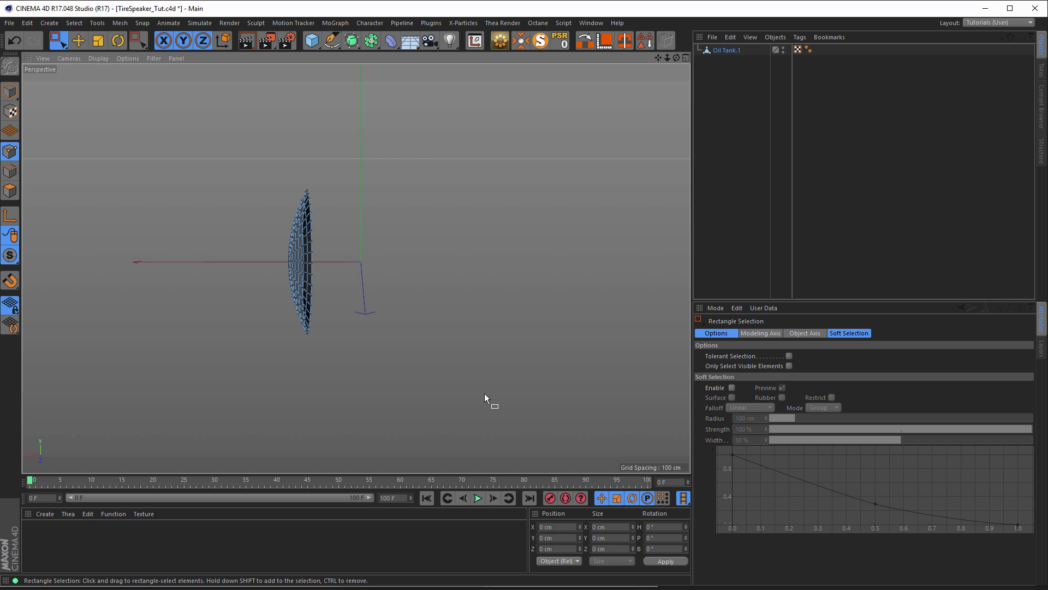
pyautogui.keyDown('alt'); pyautogui.moveTo(298, 261); pyautogui.dragTo(258, 248); pyautogui.keyUp('alt')
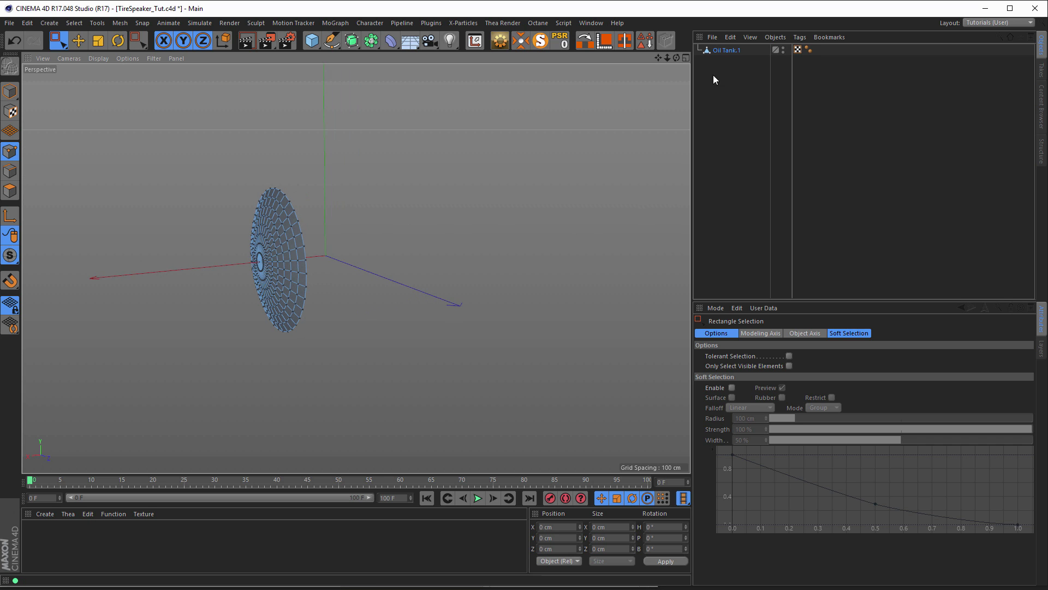
# Step: Unsolo the scene and move the domed cap outward along X to about 199 cm, over the cone's centre hole
pyautogui.click(540, 40)
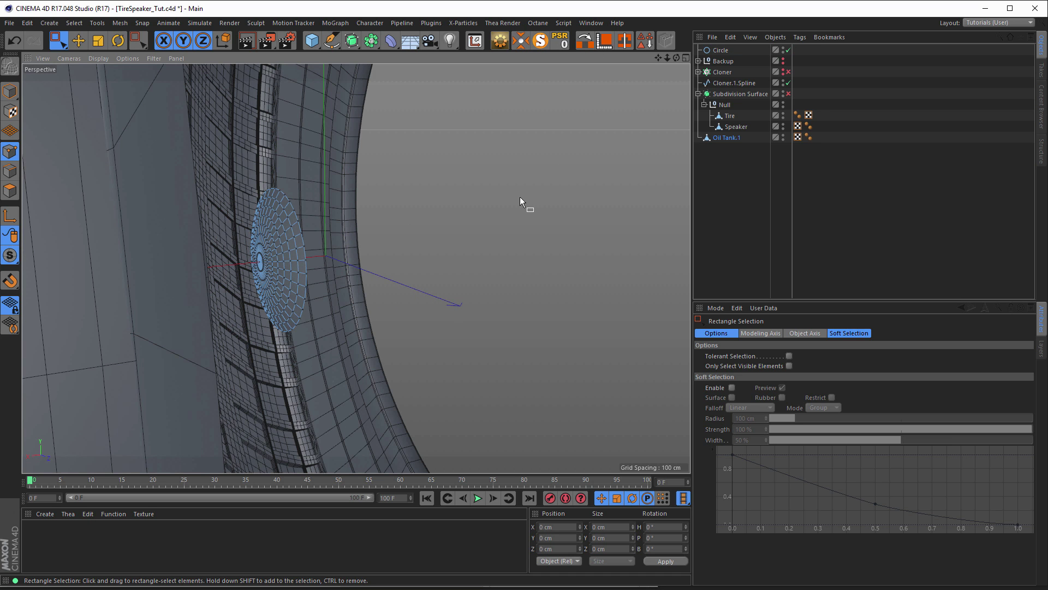
pyautogui.keyDown('alt'); pyautogui.moveTo(324, 234); pyautogui.dragTo(278, 244, button='right'); pyautogui.keyUp('alt')
pyautogui.keyDown('alt'); pyautogui.moveTo(279, 243); pyautogui.dragTo(527, 244, button='middle'); pyautogui.keyUp('alt')
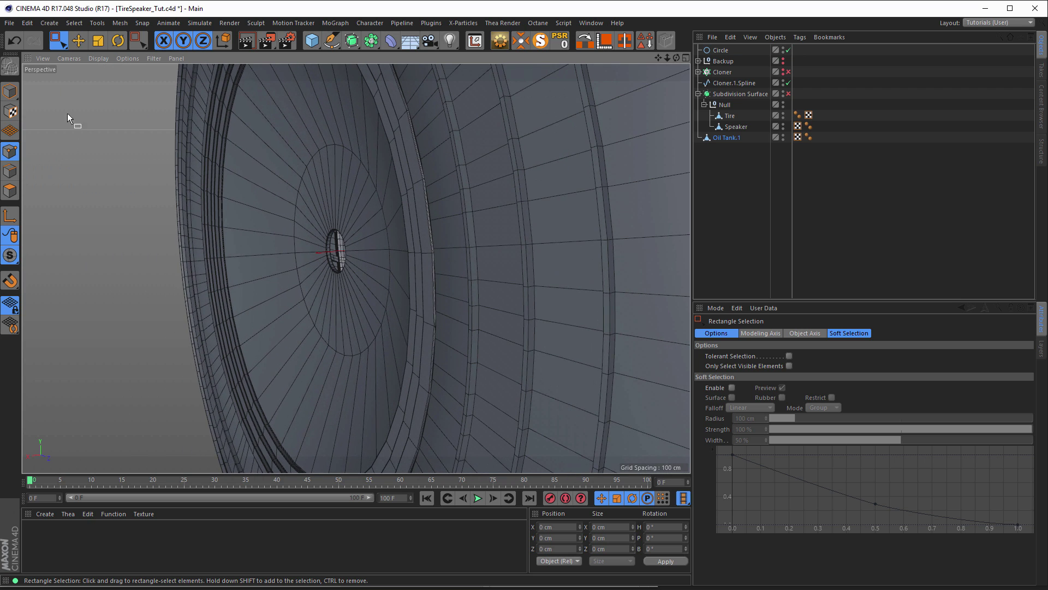
pyautogui.click(10, 92)
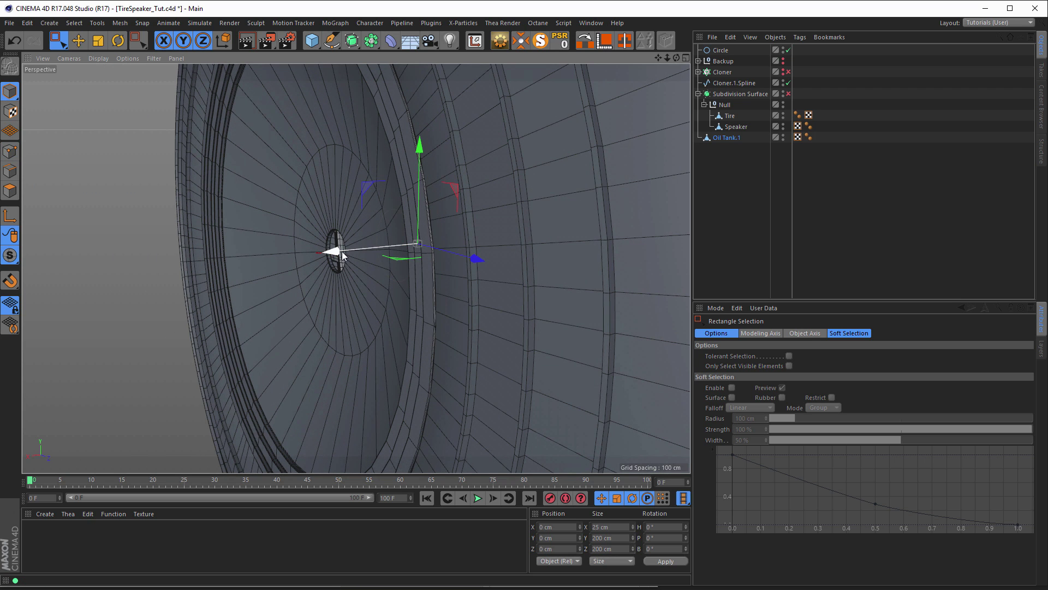
pyautogui.moveTo(331, 252); pyautogui.dragTo(267, 260)
pyautogui.scroll(4, 348, 256)
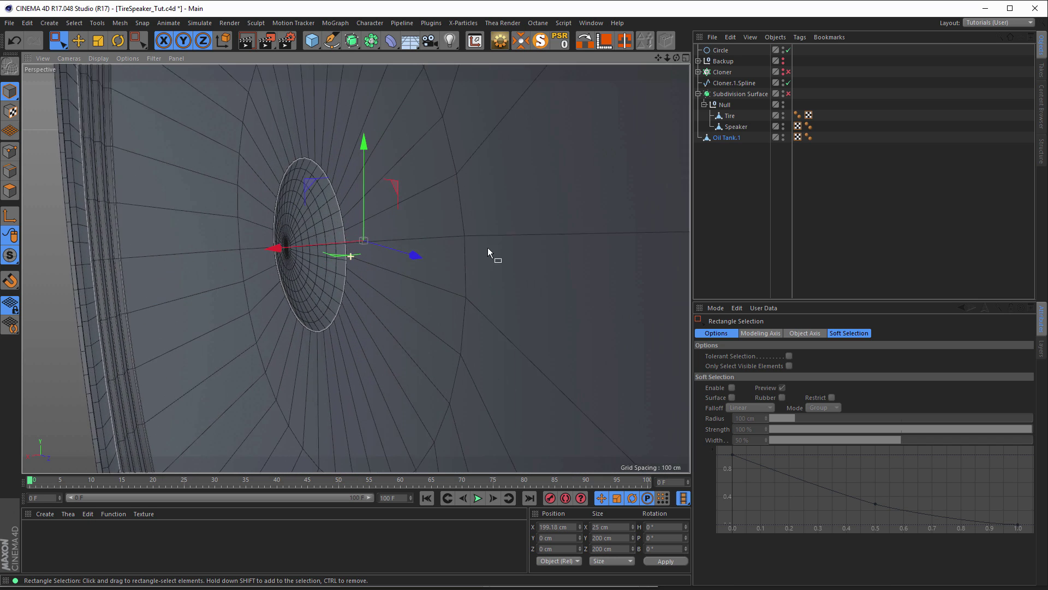
pyautogui.scroll(3, 350, 239)
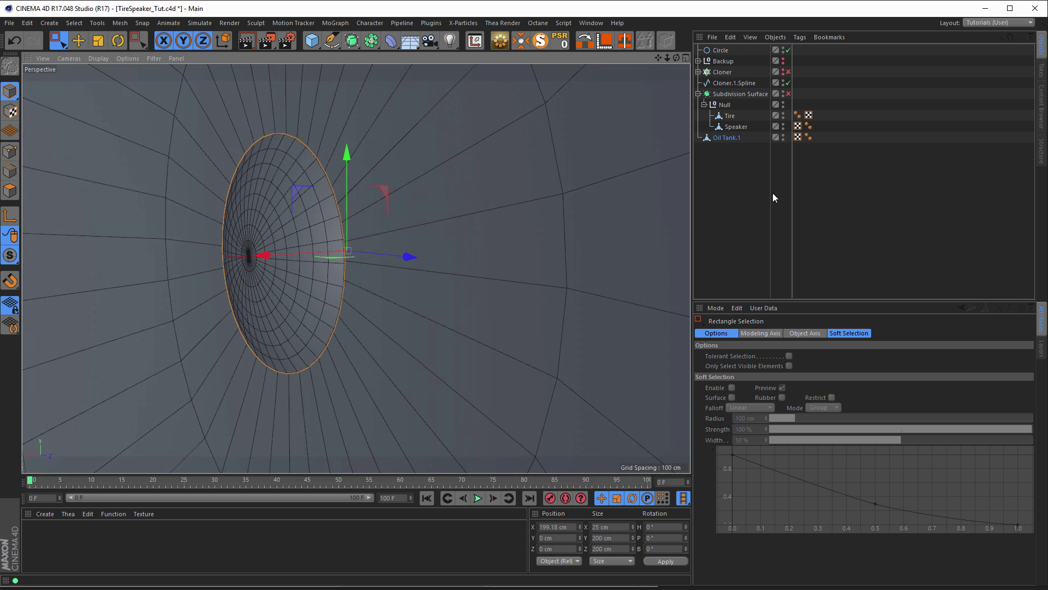
# Step: Loop-select the cap's outer boundary edges and extrude them back toward the cone along X to about 64 cm
pyautogui.click(724, 137)
pyautogui.click(10, 171)
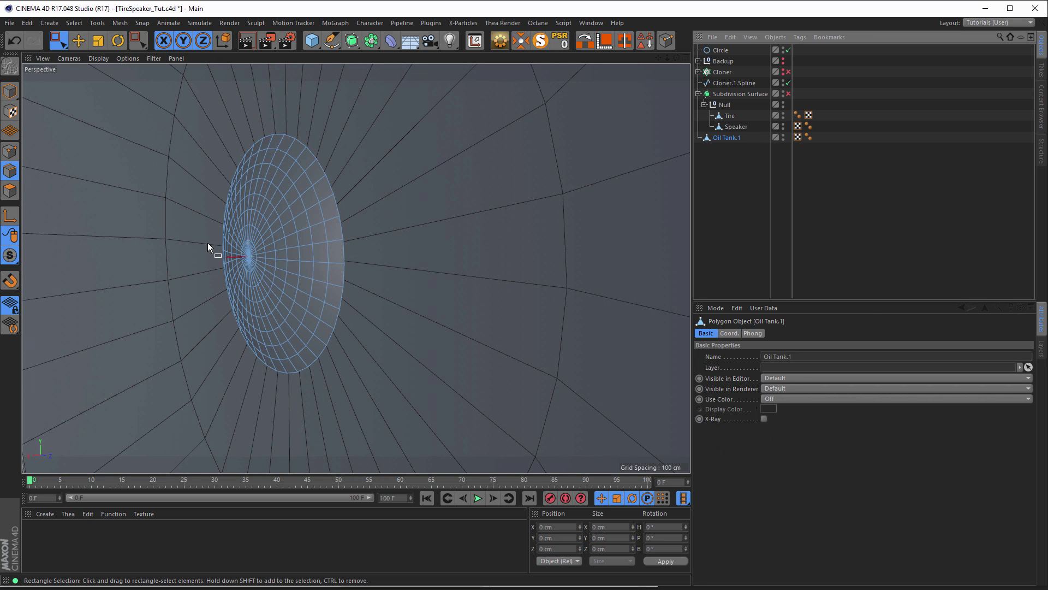
pyautogui.press('u')
pyautogui.press('l')
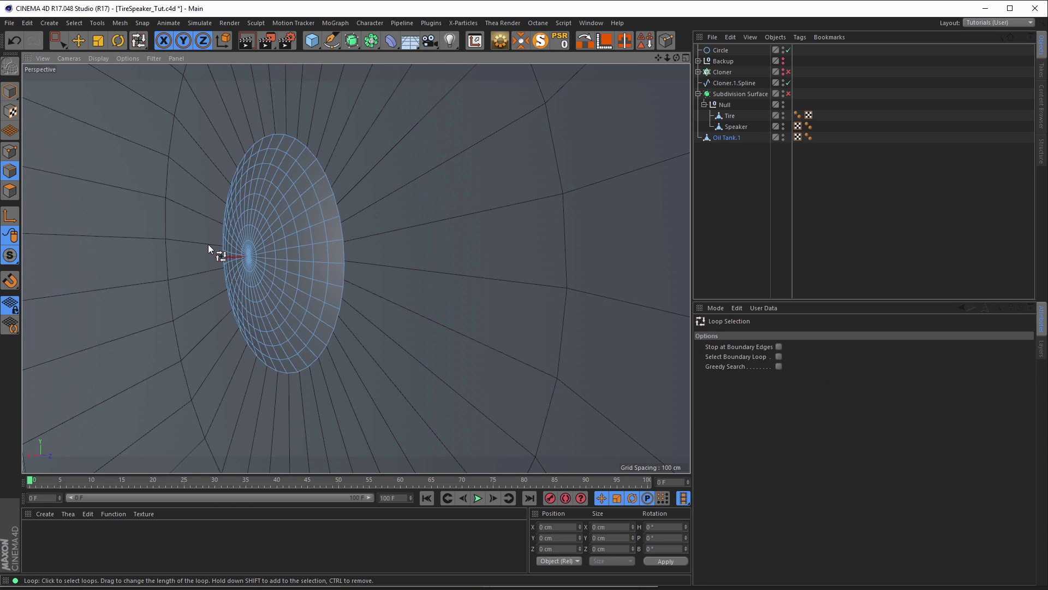
pyautogui.click(343, 252)
pyautogui.keyDown('alt'); pyautogui.moveTo(335, 238); pyautogui.dragTo(351, 238); pyautogui.keyUp('alt')
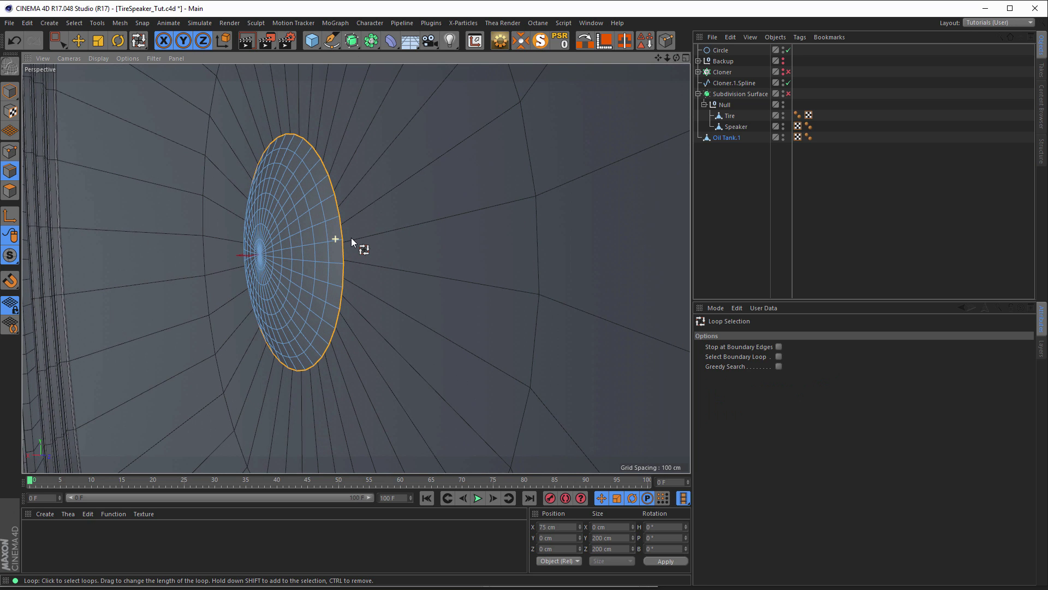
pyautogui.press('e')
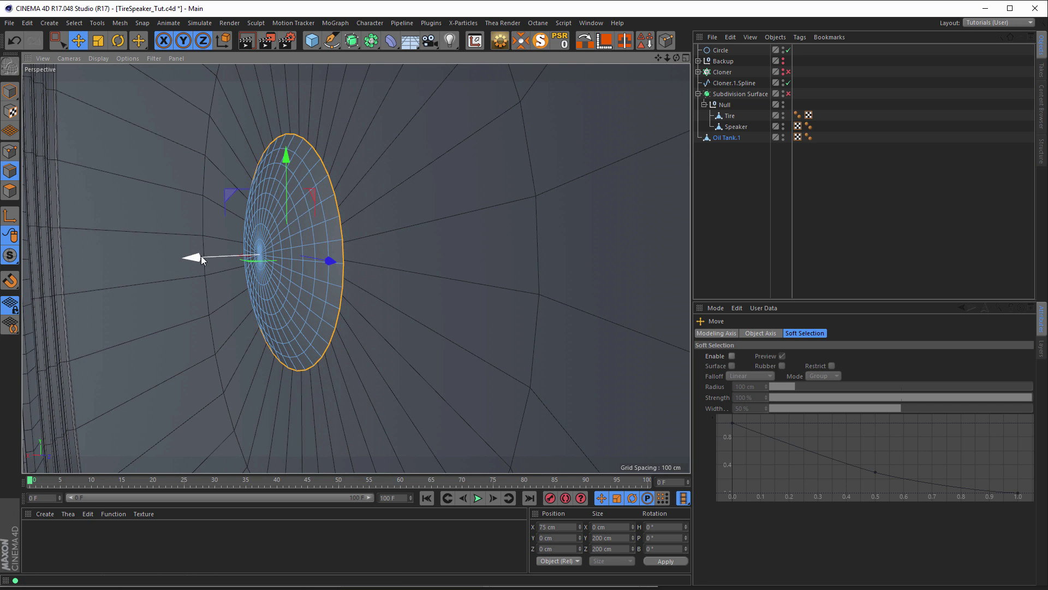
pyautogui.moveTo(196, 257); pyautogui.dragTo(208, 262)
pyautogui.keyDown('alt'); pyautogui.moveTo(331, 257); pyautogui.dragTo(356, 244); pyautogui.keyUp('alt')
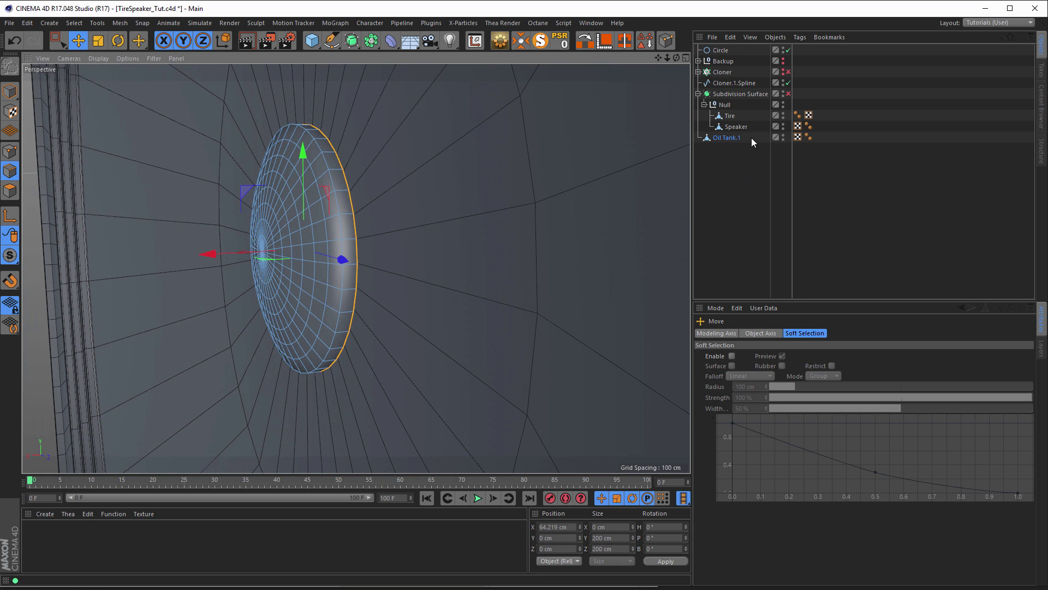
# Step: Solo the cap and extrude its rear rim edge inward by scaling it to about 181 cm in Y and Z
pyautogui.click(645, 40)
pyautogui.keyDown('alt'); pyautogui.moveTo(337, 262); pyautogui.dragTo(477, 252); pyautogui.keyUp('alt')
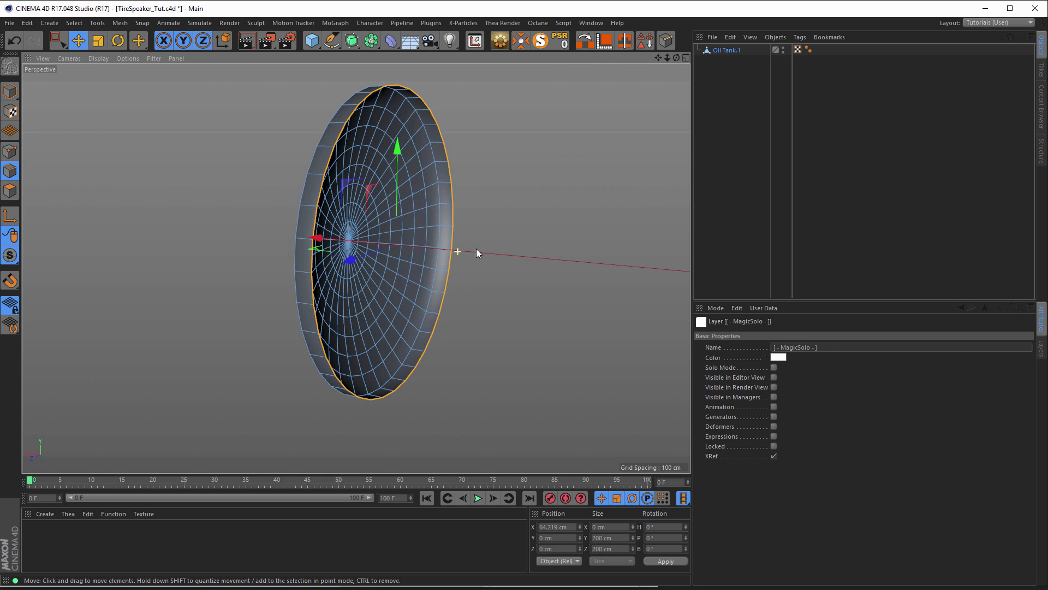
pyautogui.press('t')
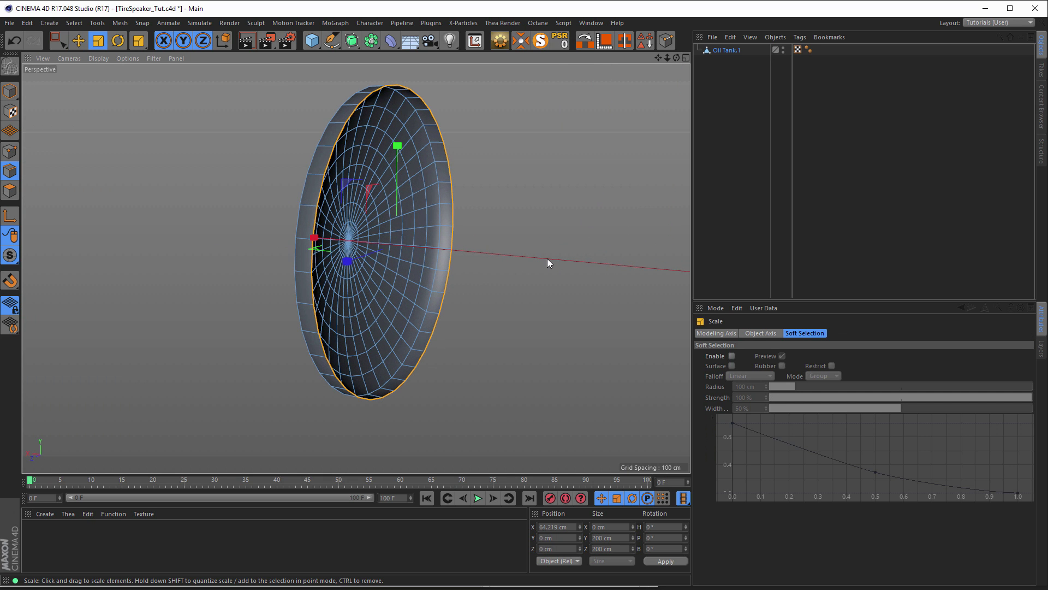
pyautogui.moveTo(543, 236); pyautogui.dragTo(230, 237)
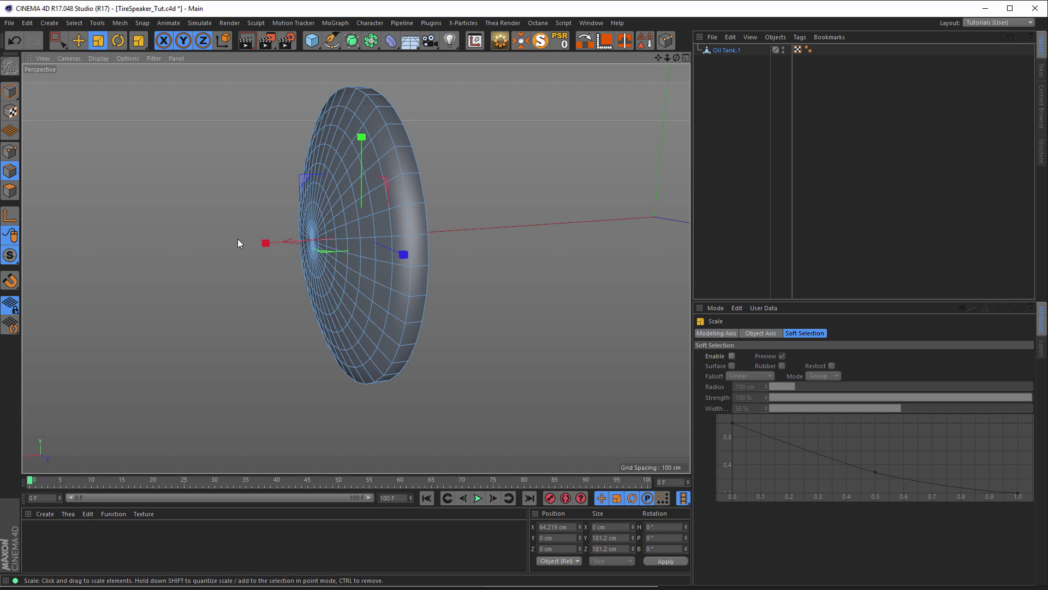
# Step: Loop-select the cap rim's front and rear edges and bevel them with a 1.4 cm chamfer offset and subdivision 1
pyautogui.press('u')
pyautogui.press('l')
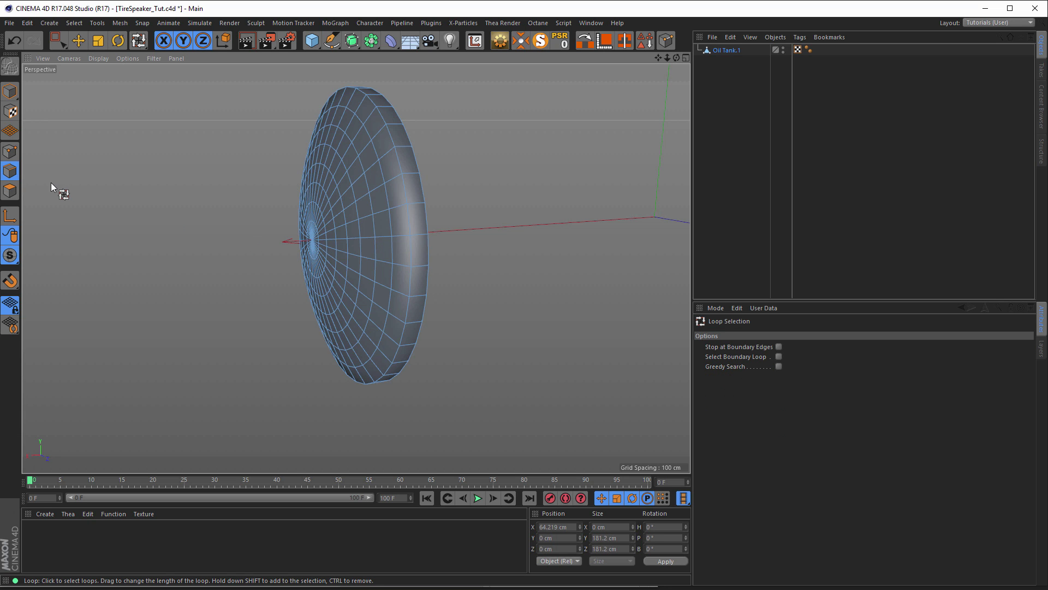
pyautogui.click(408, 208)
pyautogui.keyDown('shift'); pyautogui.click(425, 214); pyautogui.keyUp('shift')
pyautogui.press('m')
pyautogui.press('s')
pyautogui.moveTo(500, 251); pyautogui.dragTo(509, 252)
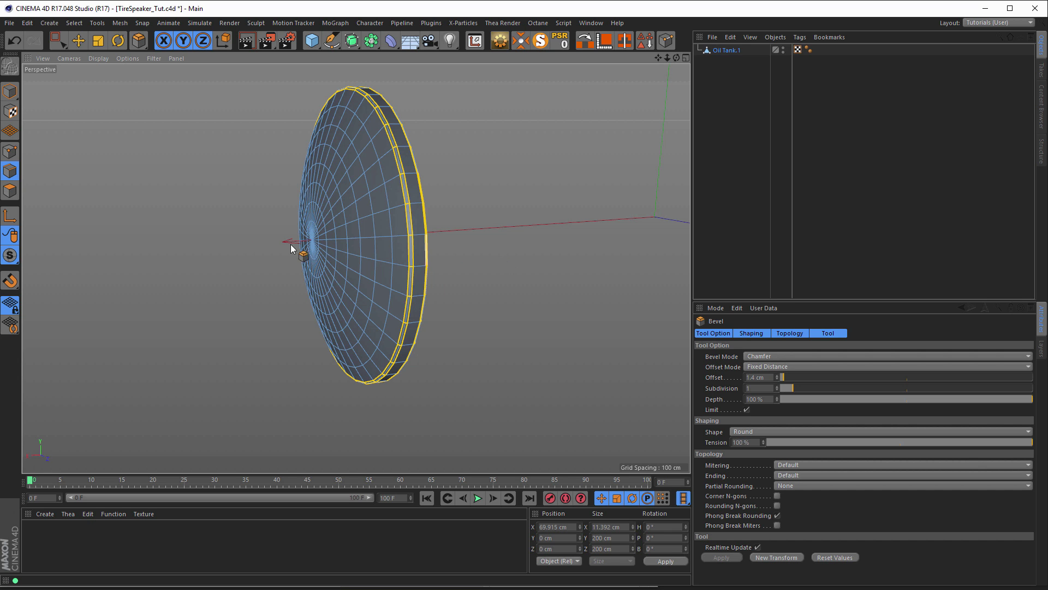
# Step: Return to model mode and unsolo the cap to show it with the whole tire
pyautogui.click(10, 91)
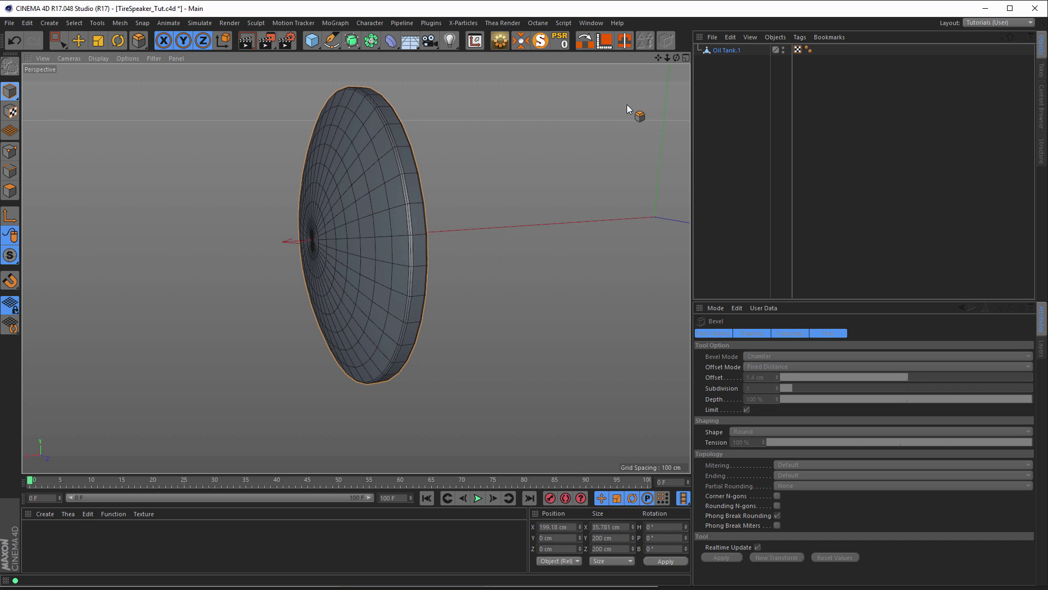
pyautogui.click(540, 40)
pyautogui.keyDown('alt'); pyautogui.moveTo(401, 234); pyautogui.dragTo(435, 234); pyautogui.keyUp('alt')
pyautogui.keyDown('alt'); pyautogui.moveTo(434, 234); pyautogui.dragTo(210, 278, button='right'); pyautogui.keyUp('alt')
pyautogui.keyDown('alt'); pyautogui.moveTo(397, 257); pyautogui.dragTo(341, 267, button='right'); pyautogui.keyUp('alt')
pyautogui.keyDown('alt'); pyautogui.moveTo(407, 254); pyautogui.dragTo(511, 263); pyautogui.keyUp('alt')
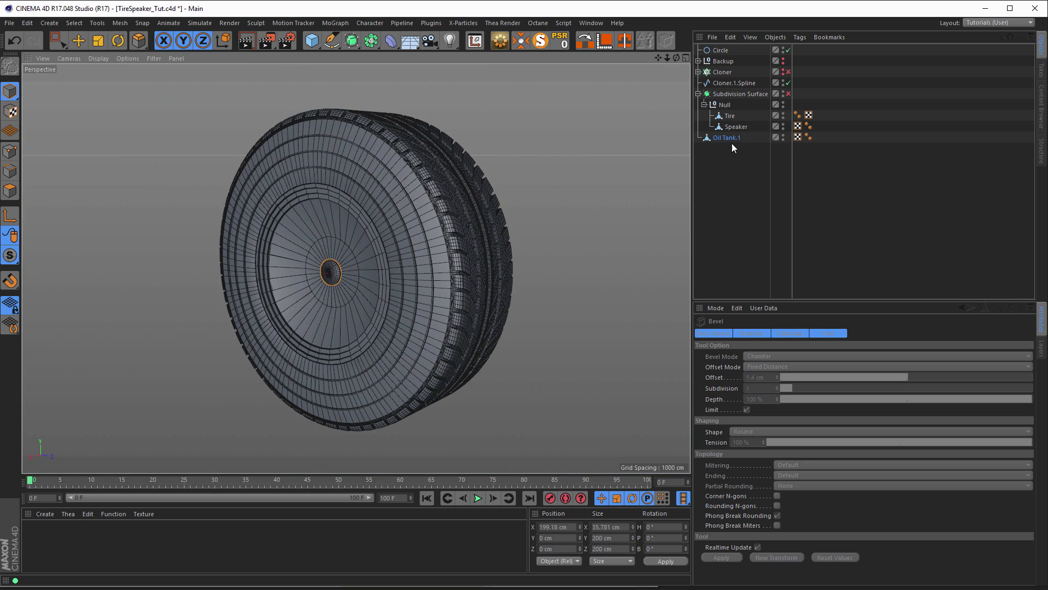
# Step: Place Oil Tank.1 in the Null under Speaker and turn the Subdivision Surface back on
pyautogui.moveTo(726, 139); pyautogui.dragTo(732, 133)
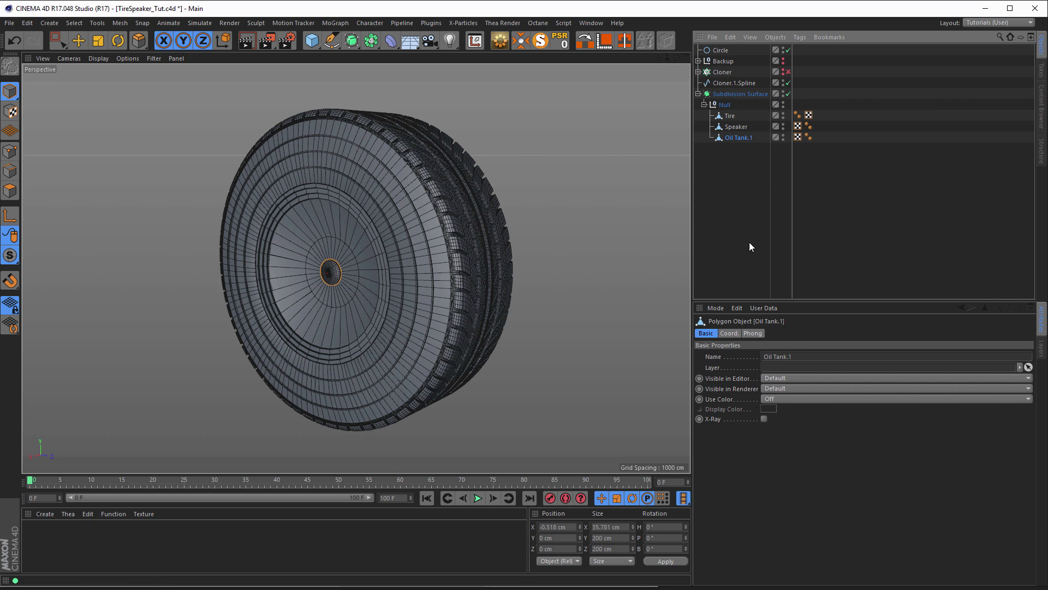
pyautogui.keyDown('alt'); pyautogui.moveTo(533, 233); pyautogui.dragTo(463, 233); pyautogui.keyUp('alt')
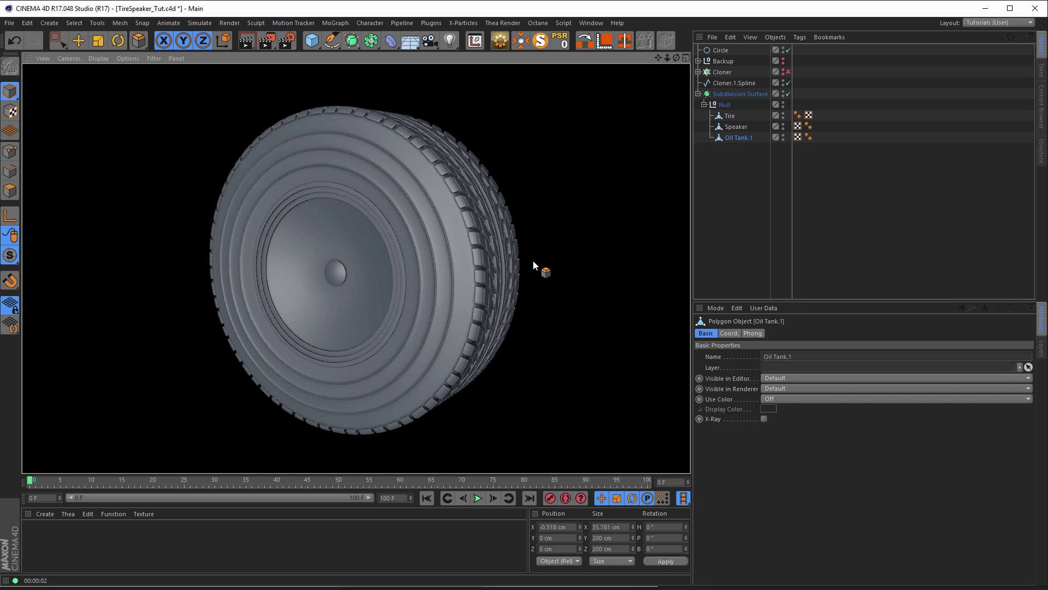
pyautogui.moveTo(470, 263)
pyautogui.keyDown('alt'); pyautogui.mouseDown()
pyautogui.moveTo(488, 264)
pyautogui.moveTo(424, 262)
pyautogui.mouseUp(); pyautogui.keyUp('alt')
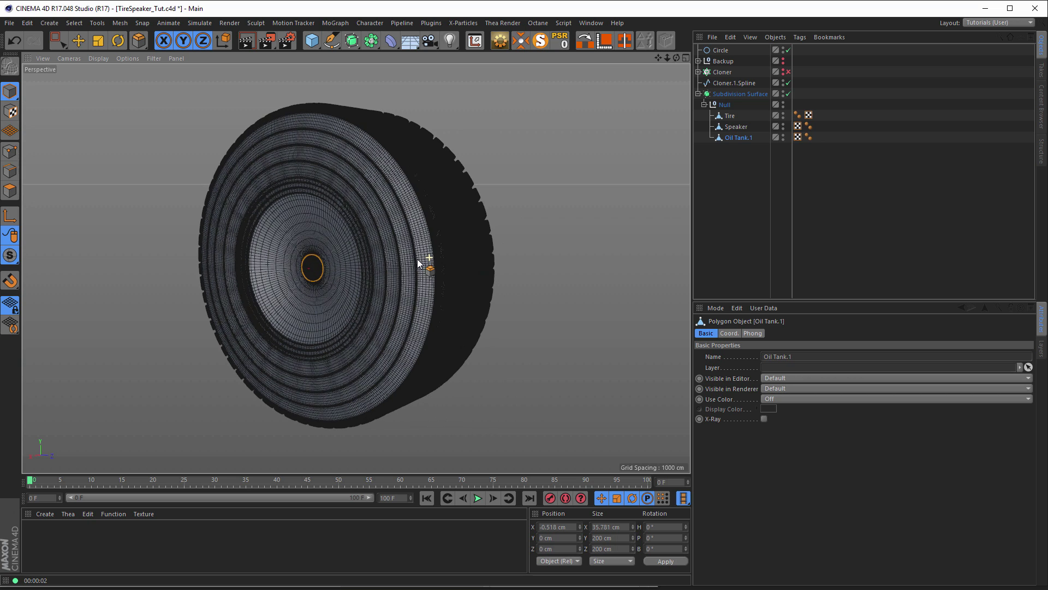